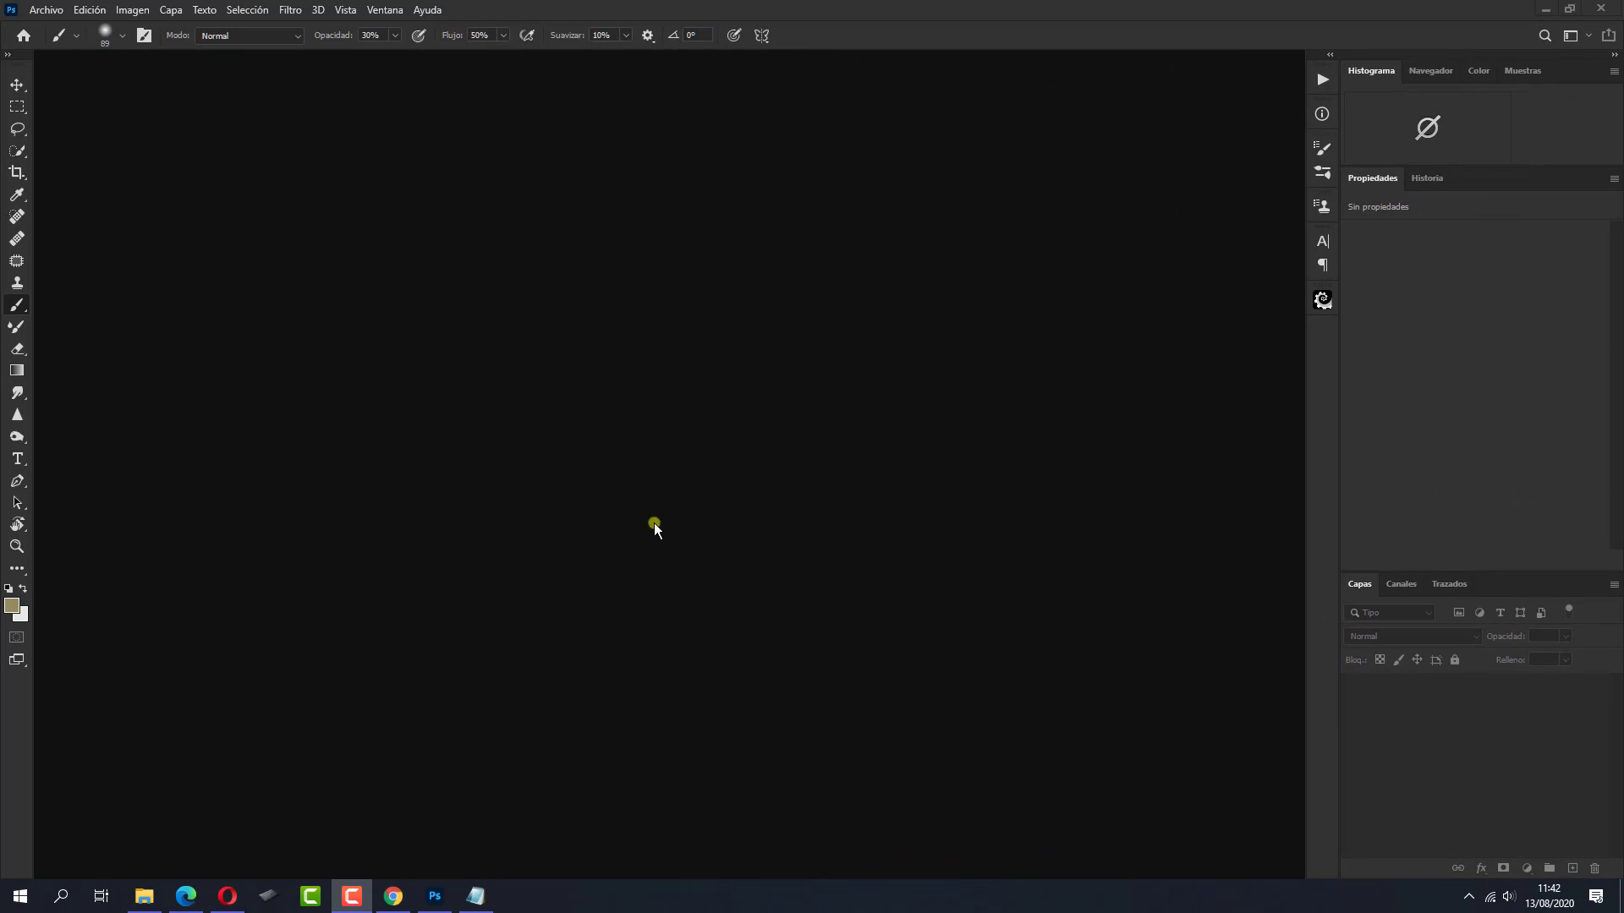
Create a new blank 1920 × 1280 px document with a white background
left_click(47, 9)
left_click(52, 30)
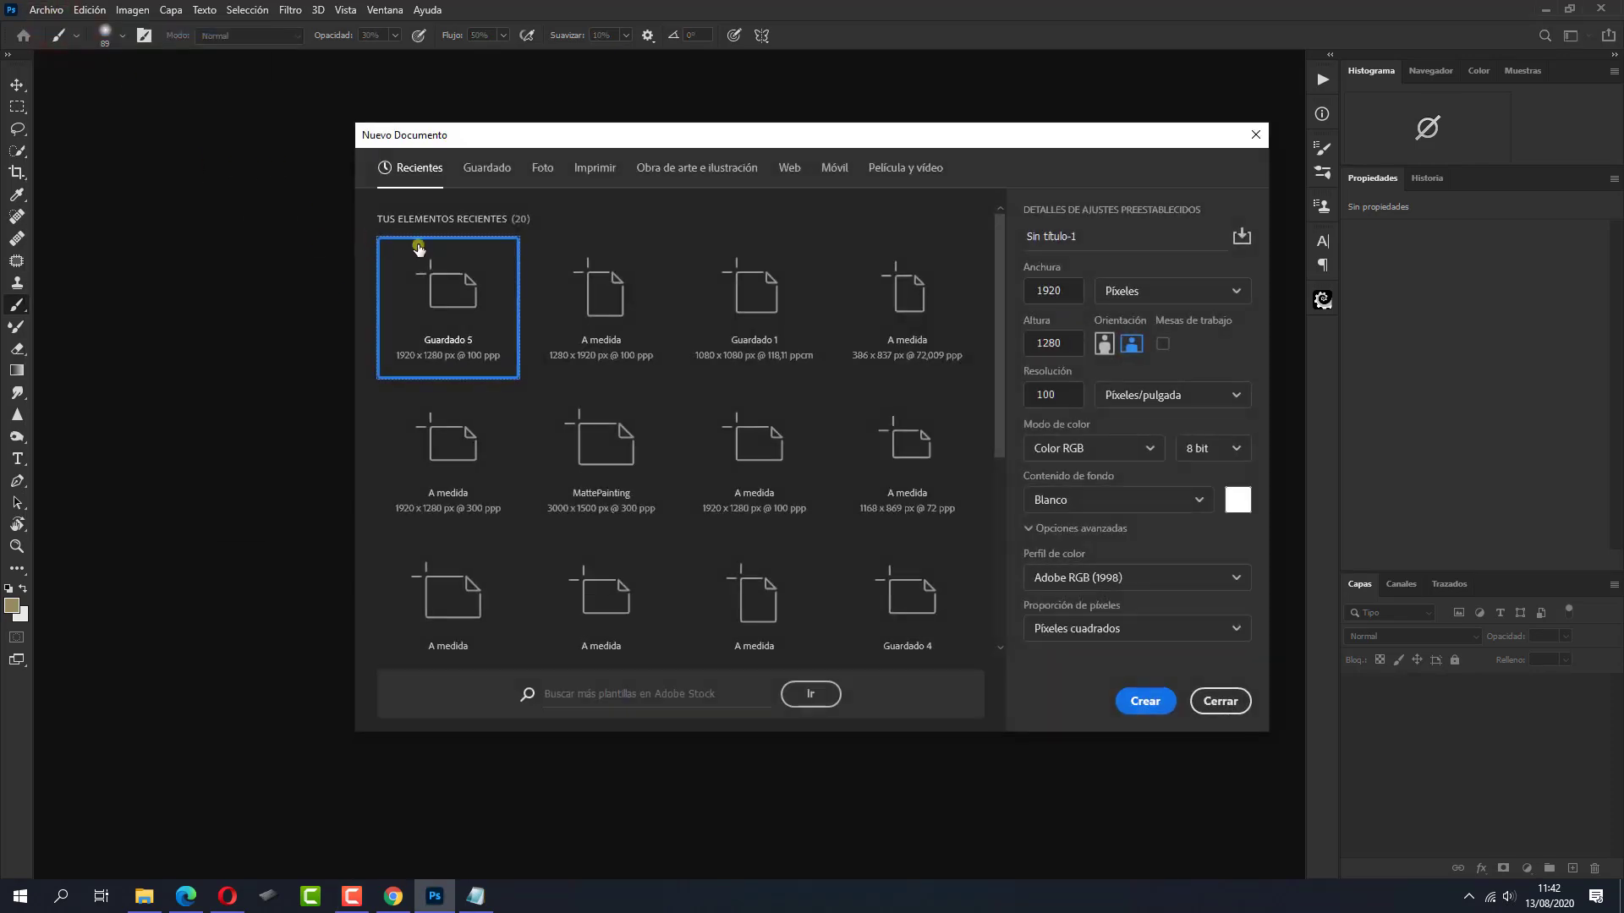
left_click(1039, 285)
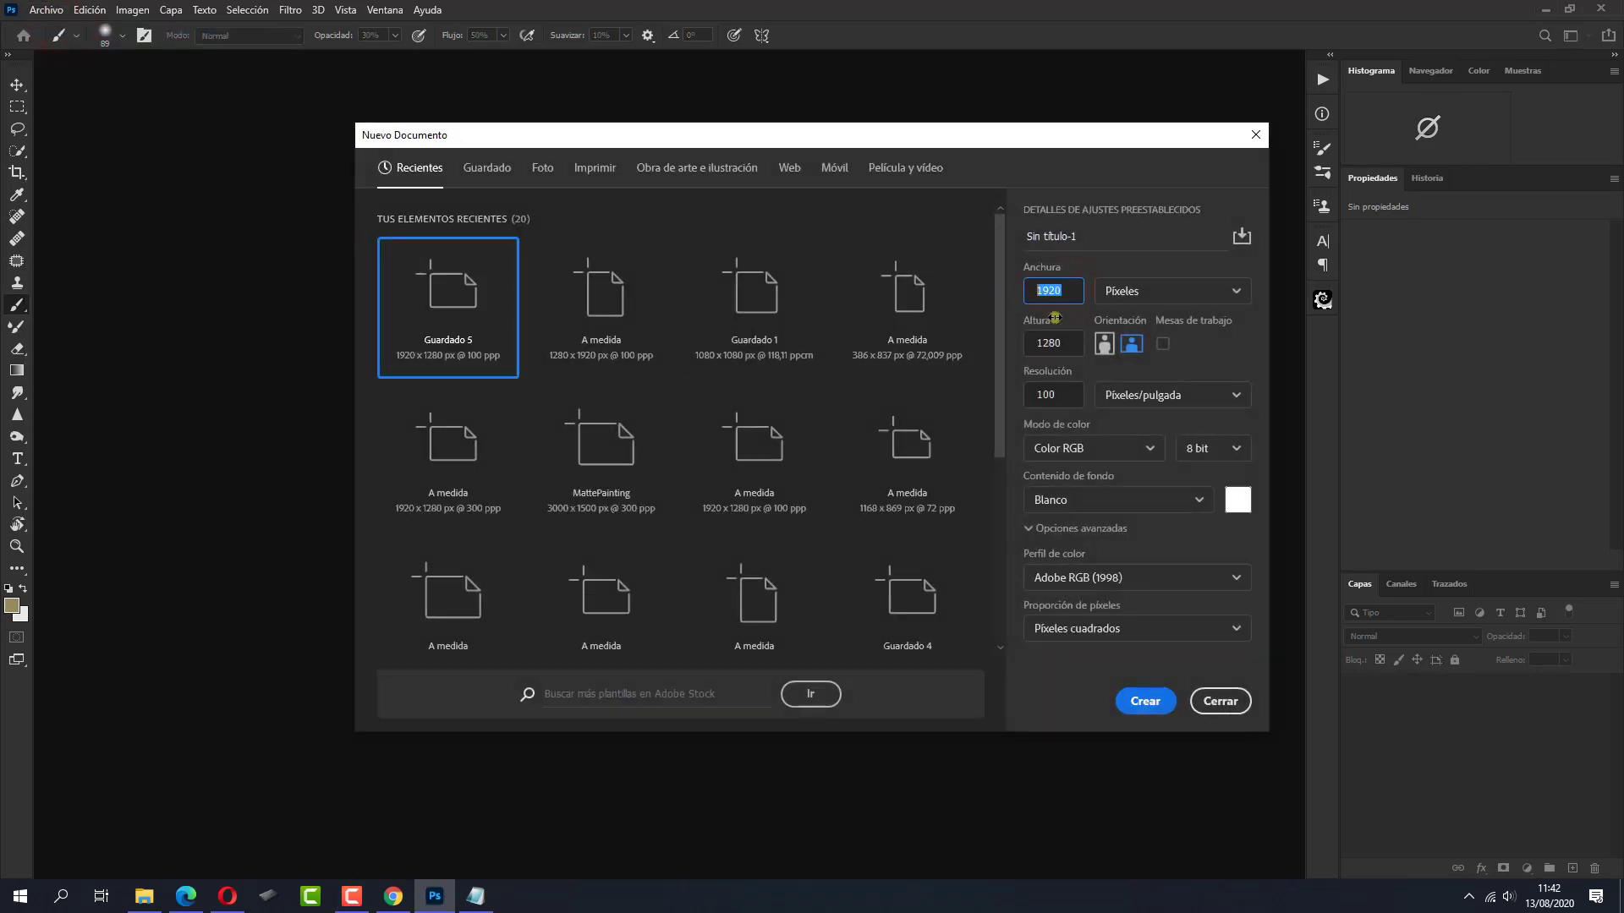
left_click_drag(1065, 347, 1040, 336)
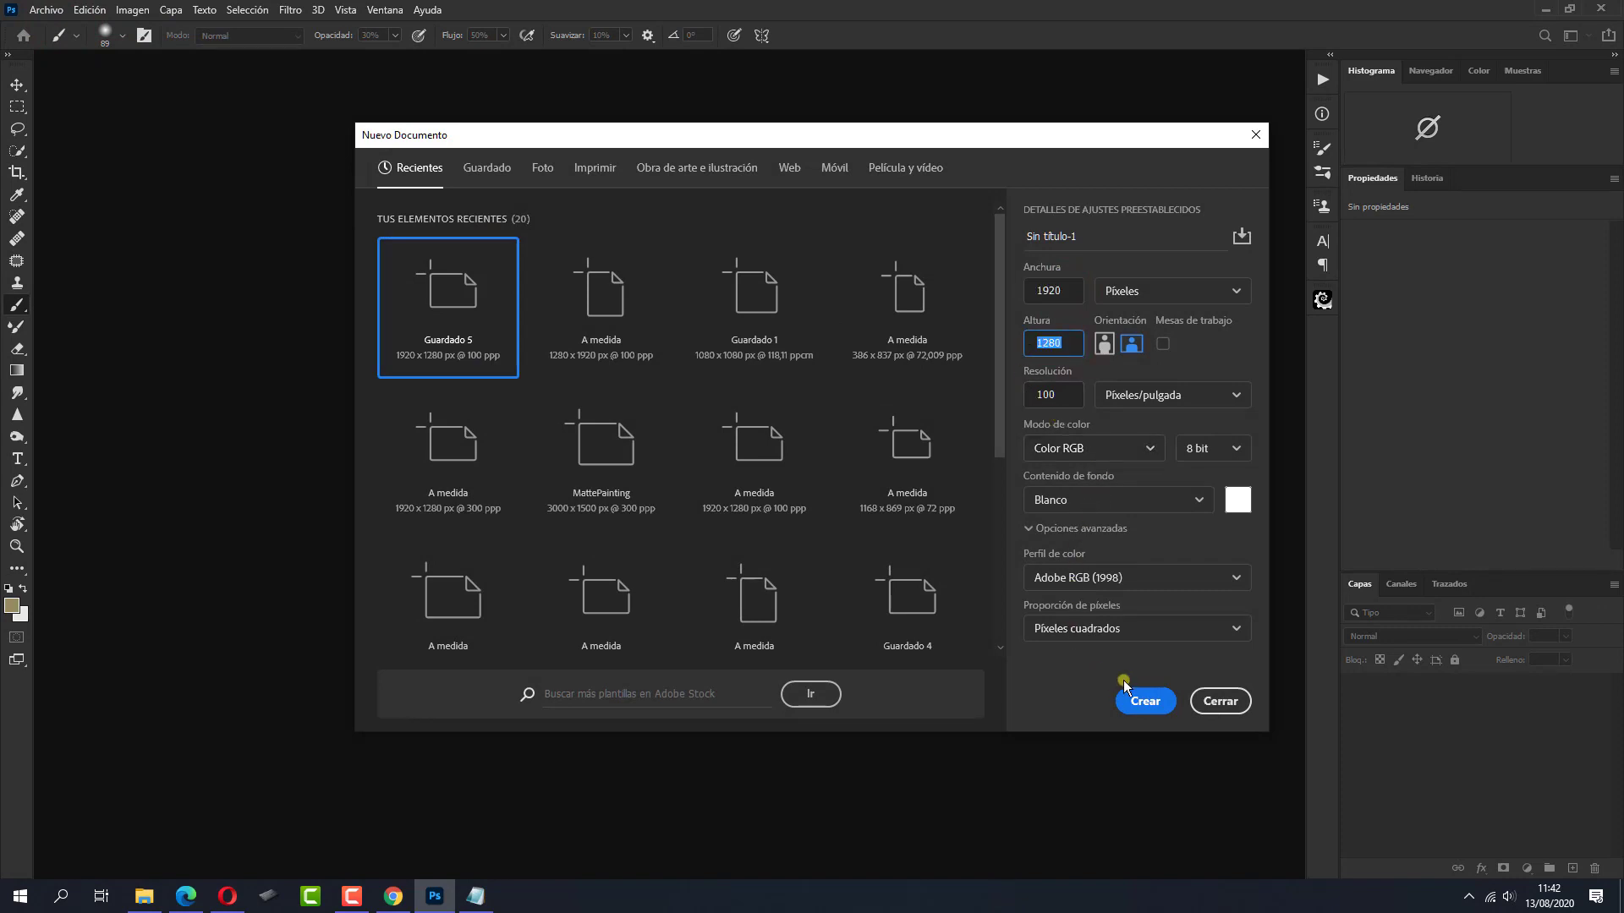
left_click(1145, 701)
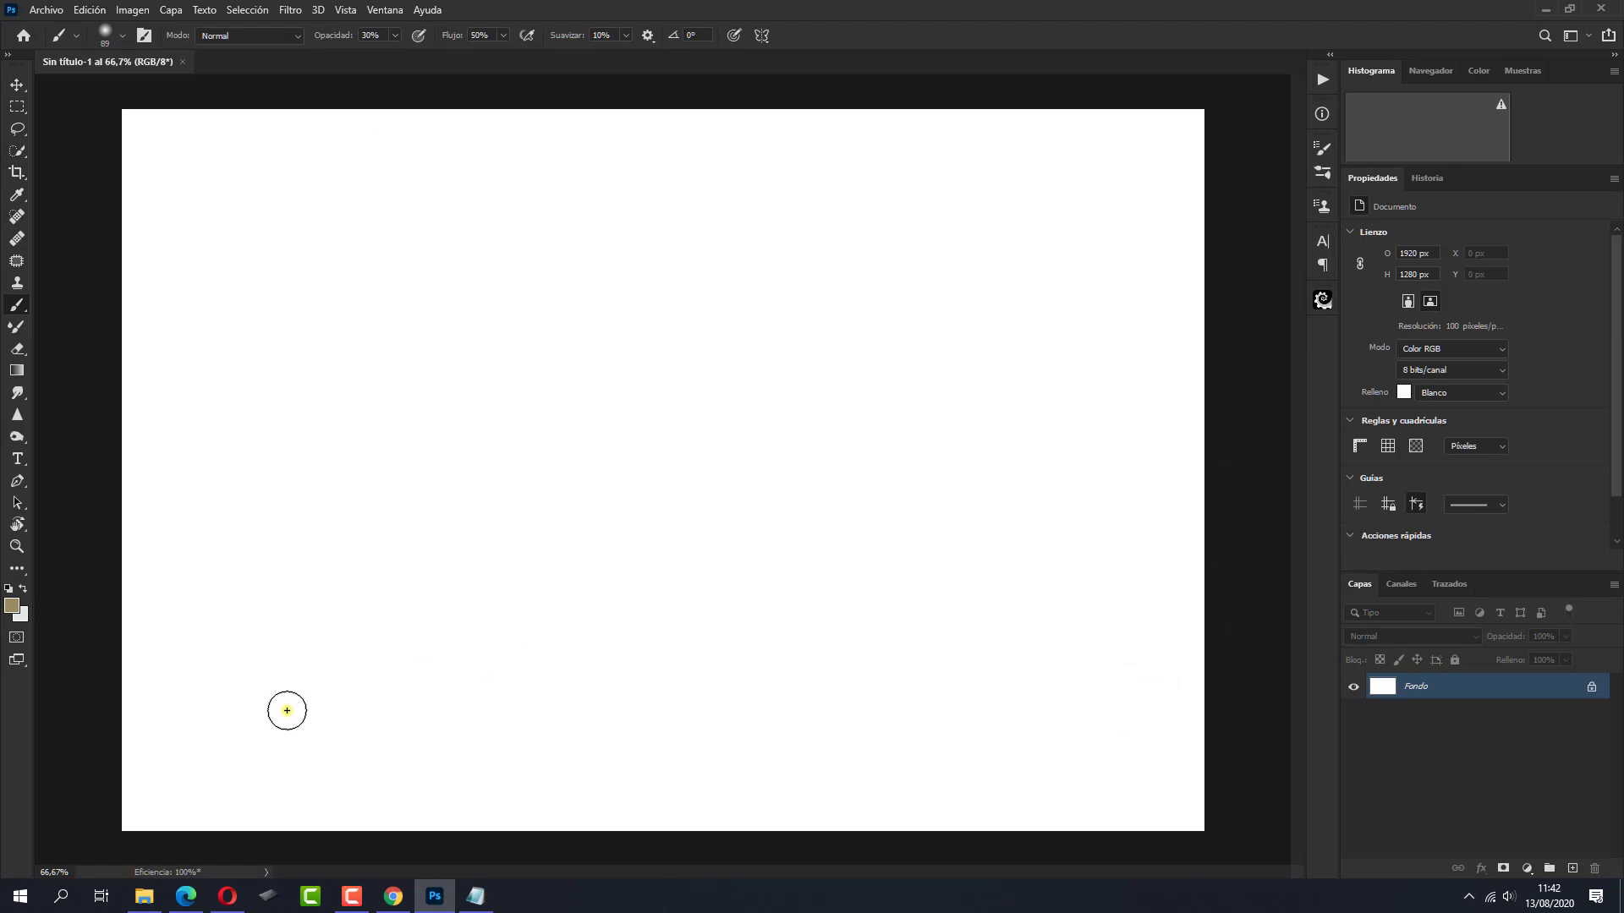
Place the Nubes 1 cloud photo from the Recursos folder as a canvas-filling smart object
left_click(146, 905)
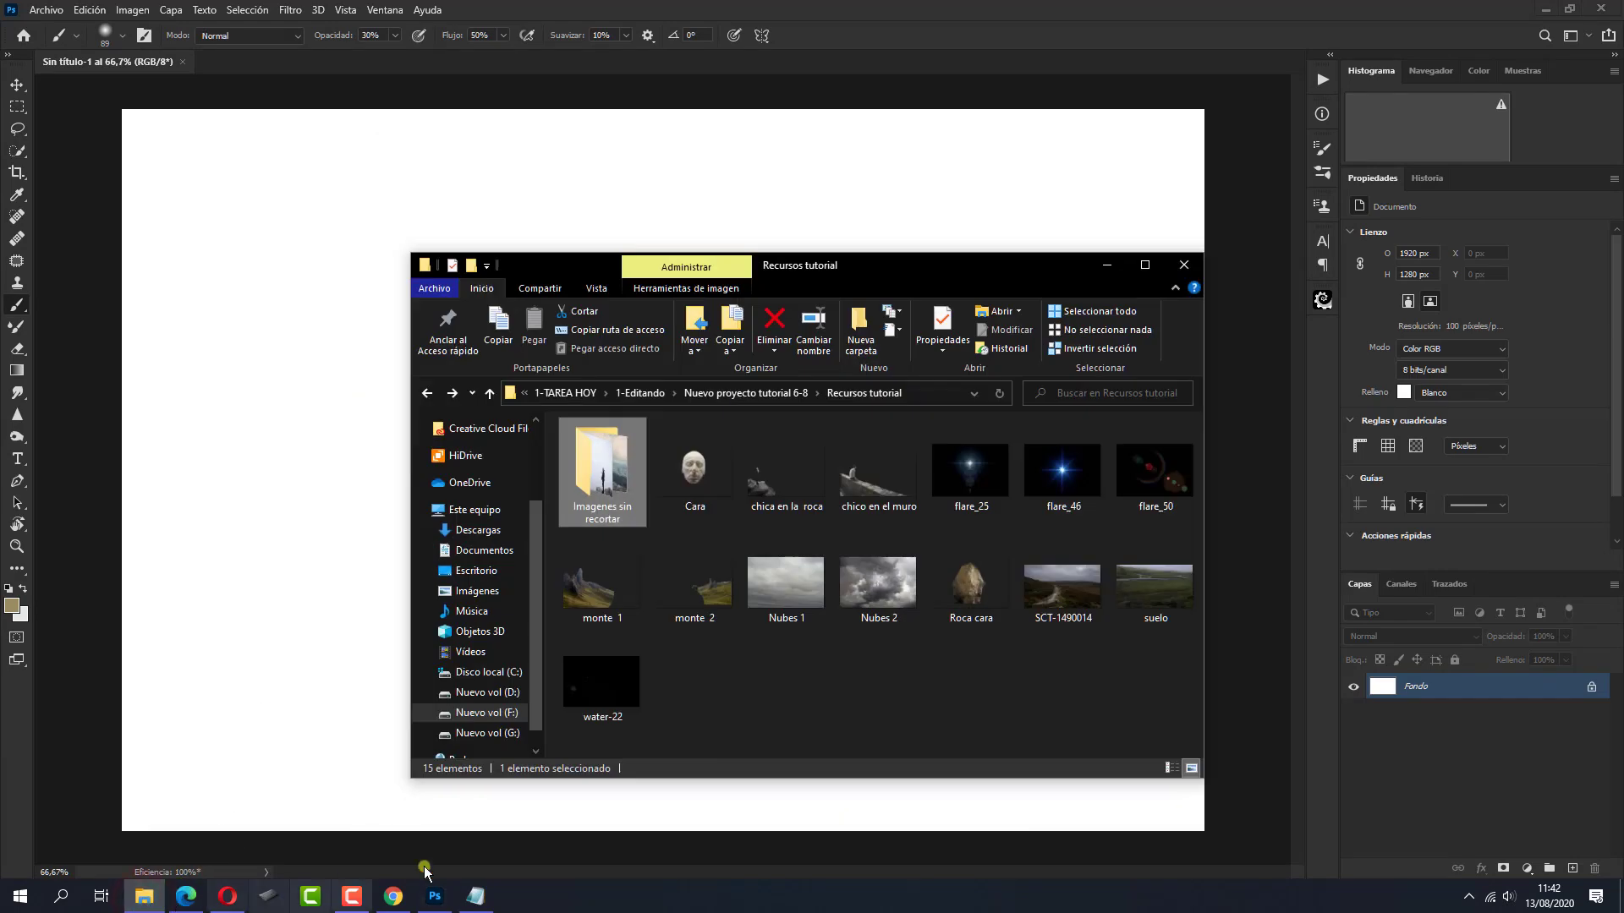
double_click(603, 479)
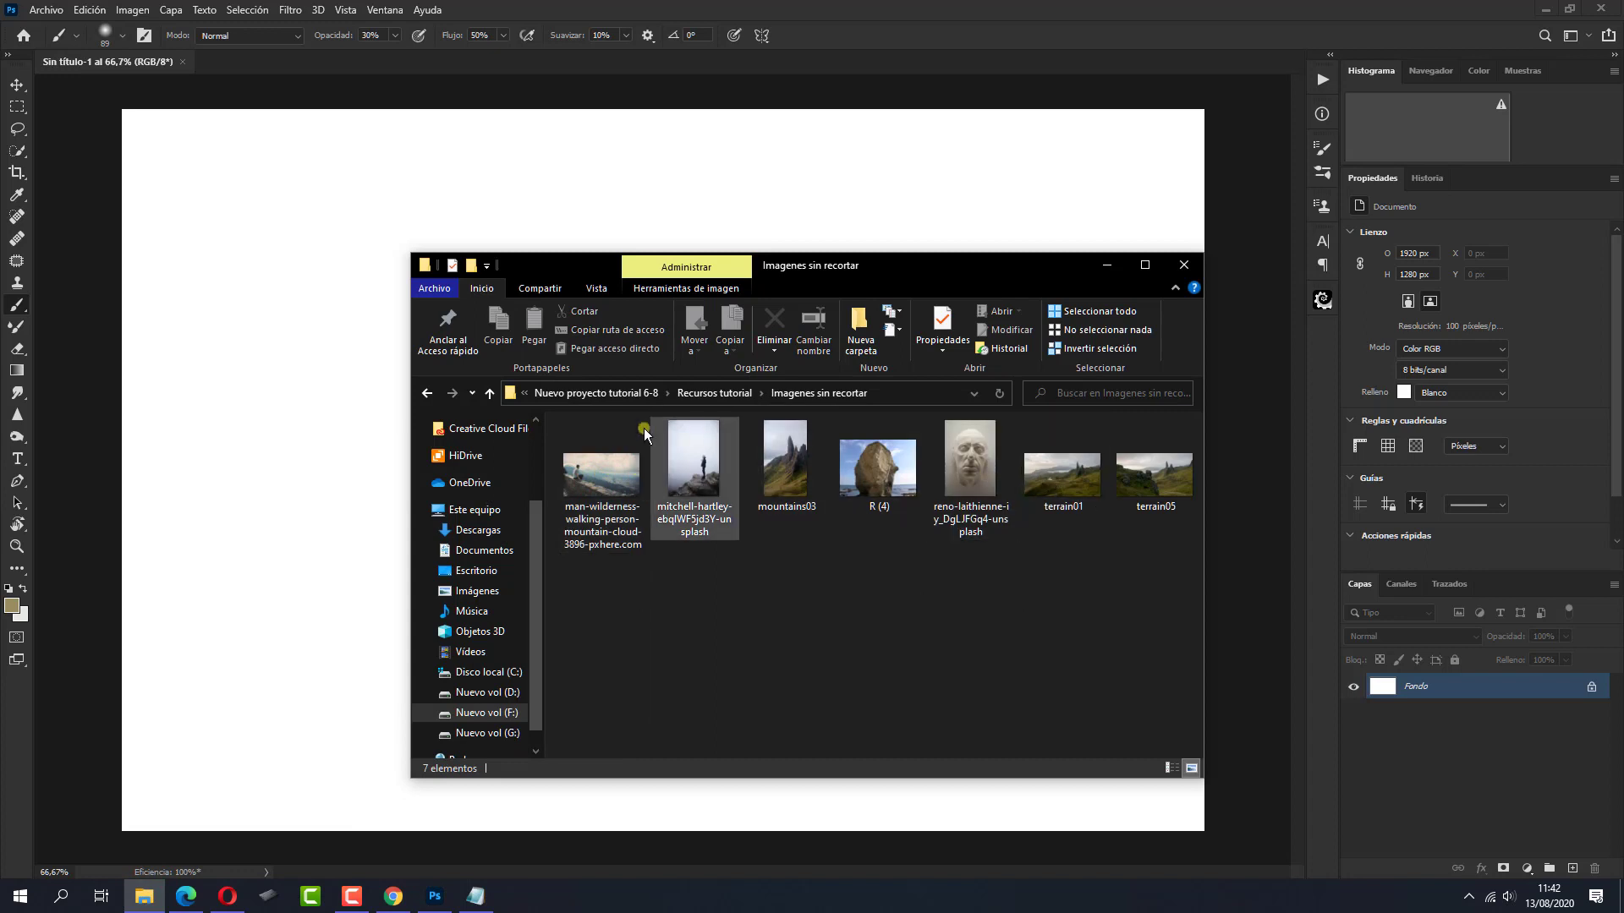
left_click(426, 393)
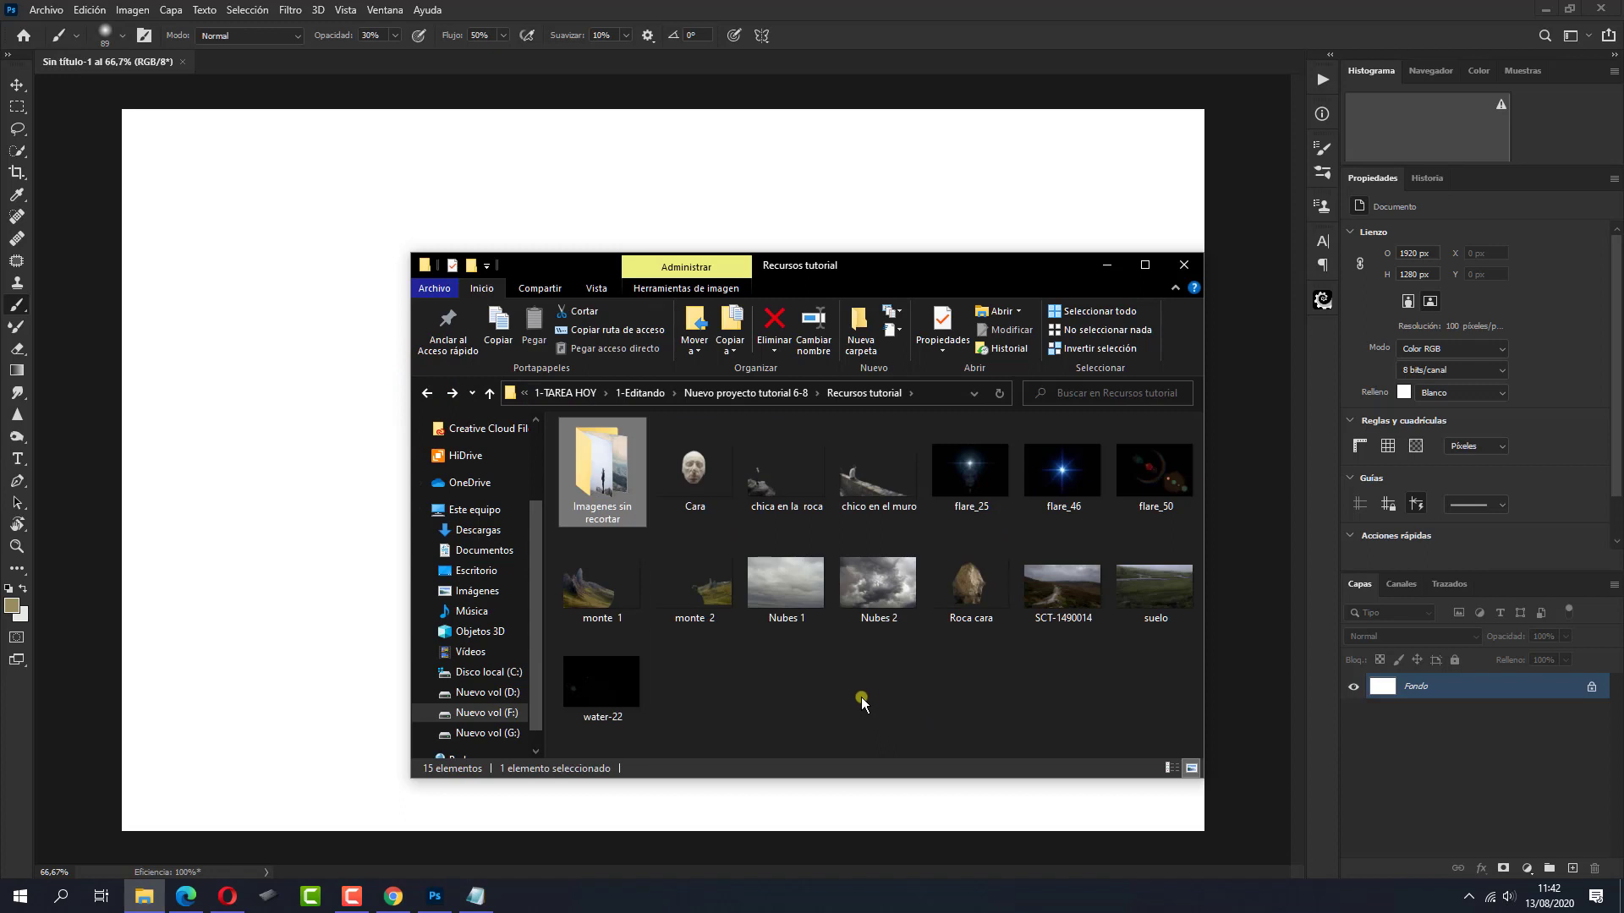
left_click_drag(786, 583, 748, 803)
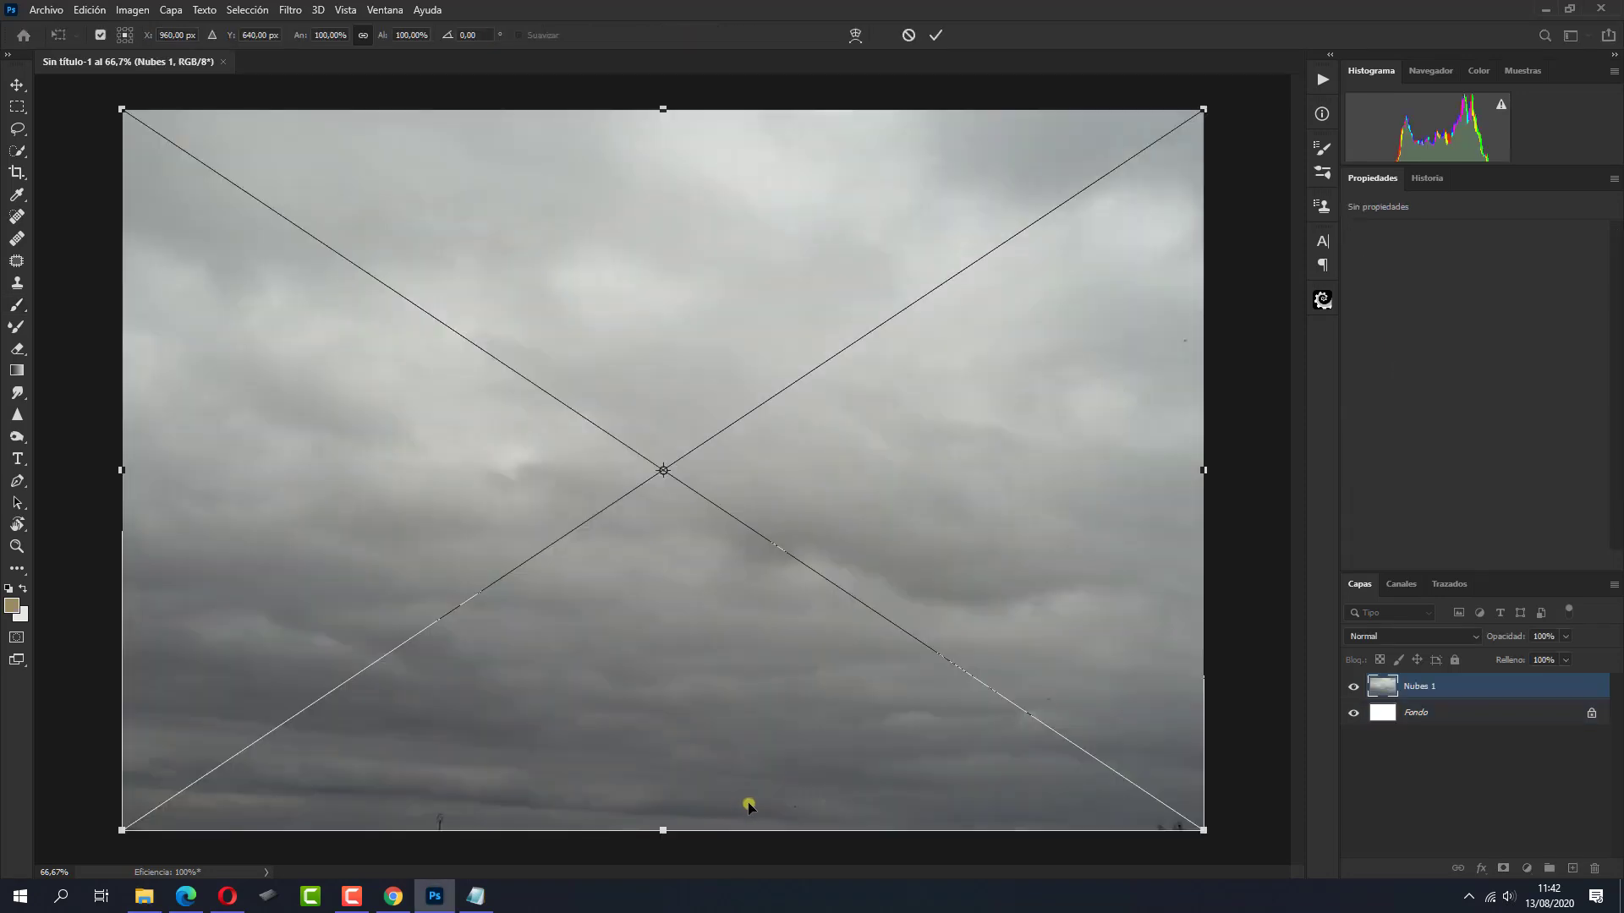
left_click(939, 35)
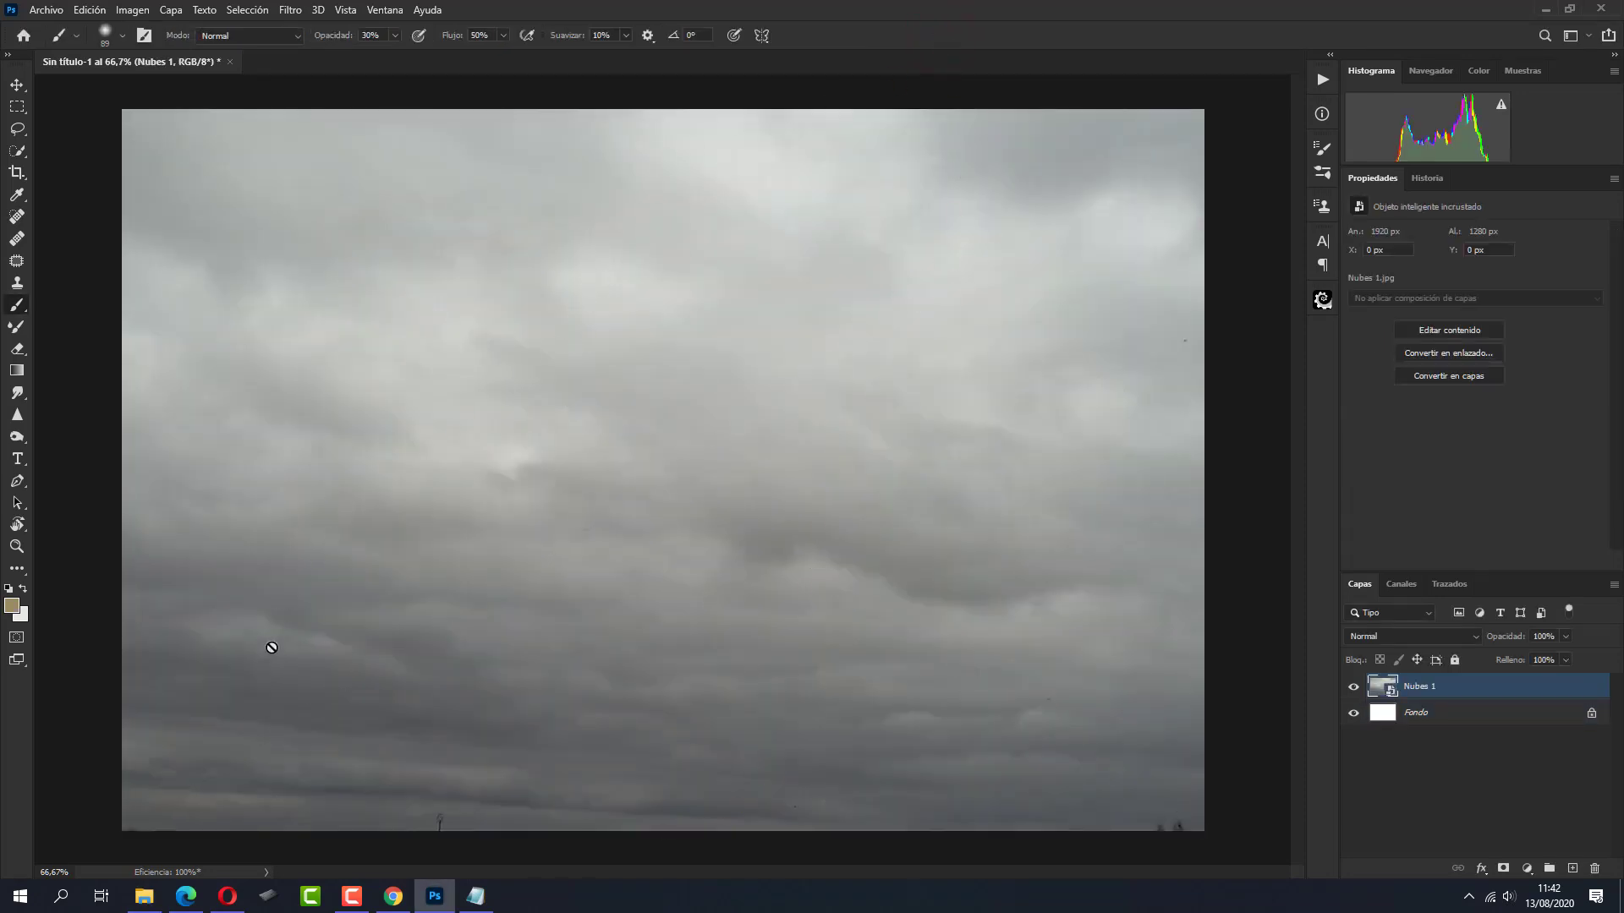
Place the Nubes 2 clouds over Nubes 1 and set them to Superponer blending
left_click(144, 896)
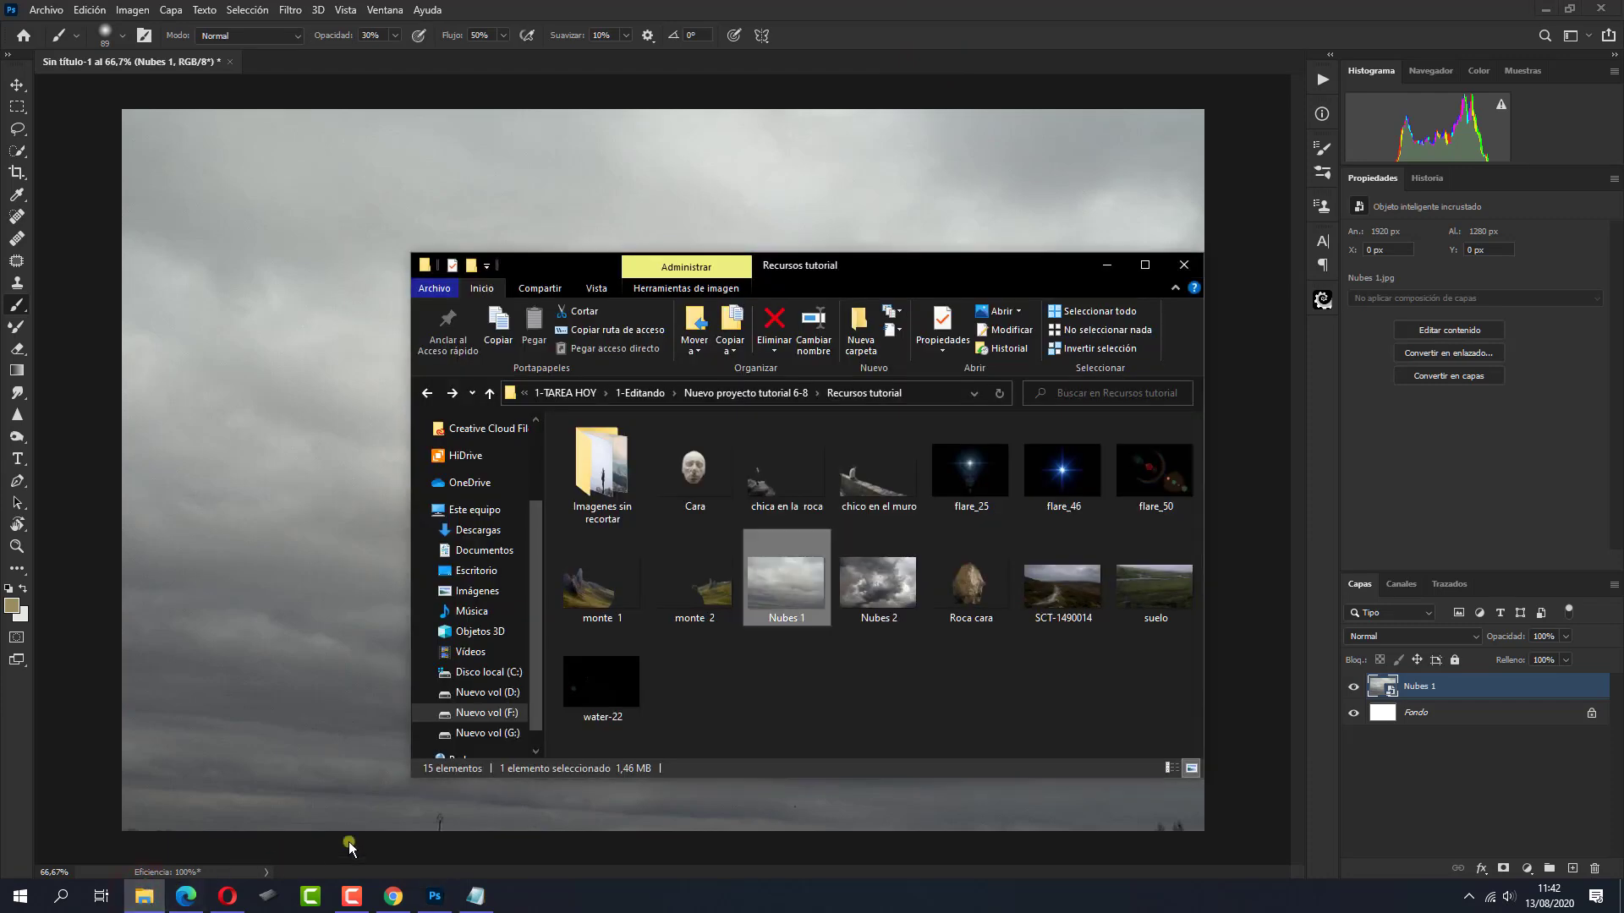
left_click_drag(877, 584, 776, 804)
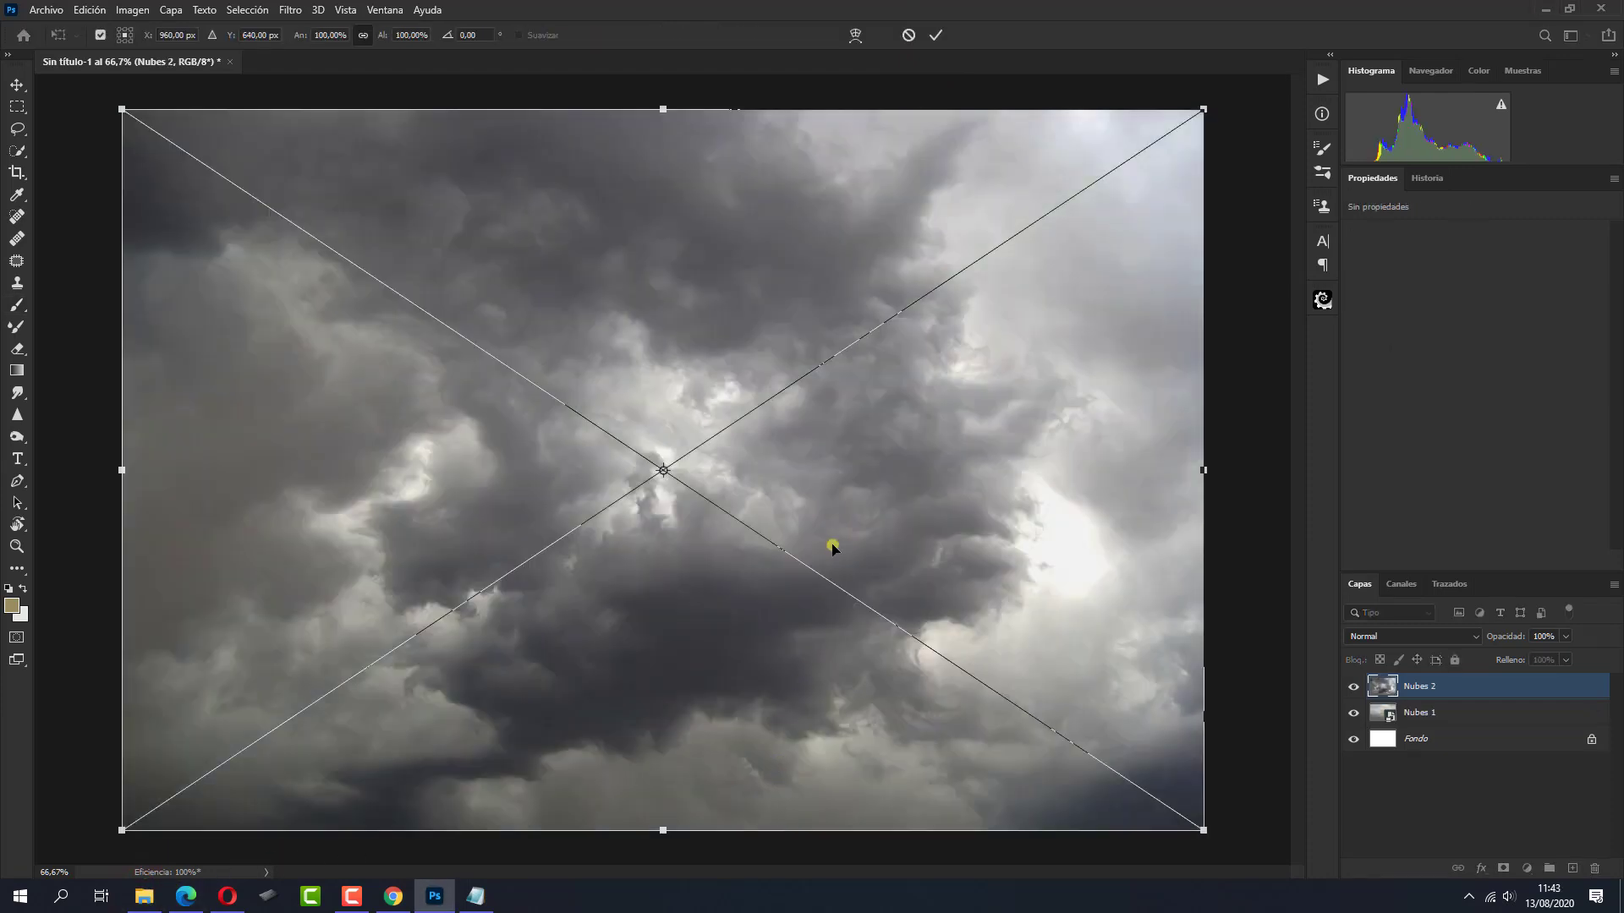
left_click(934, 35)
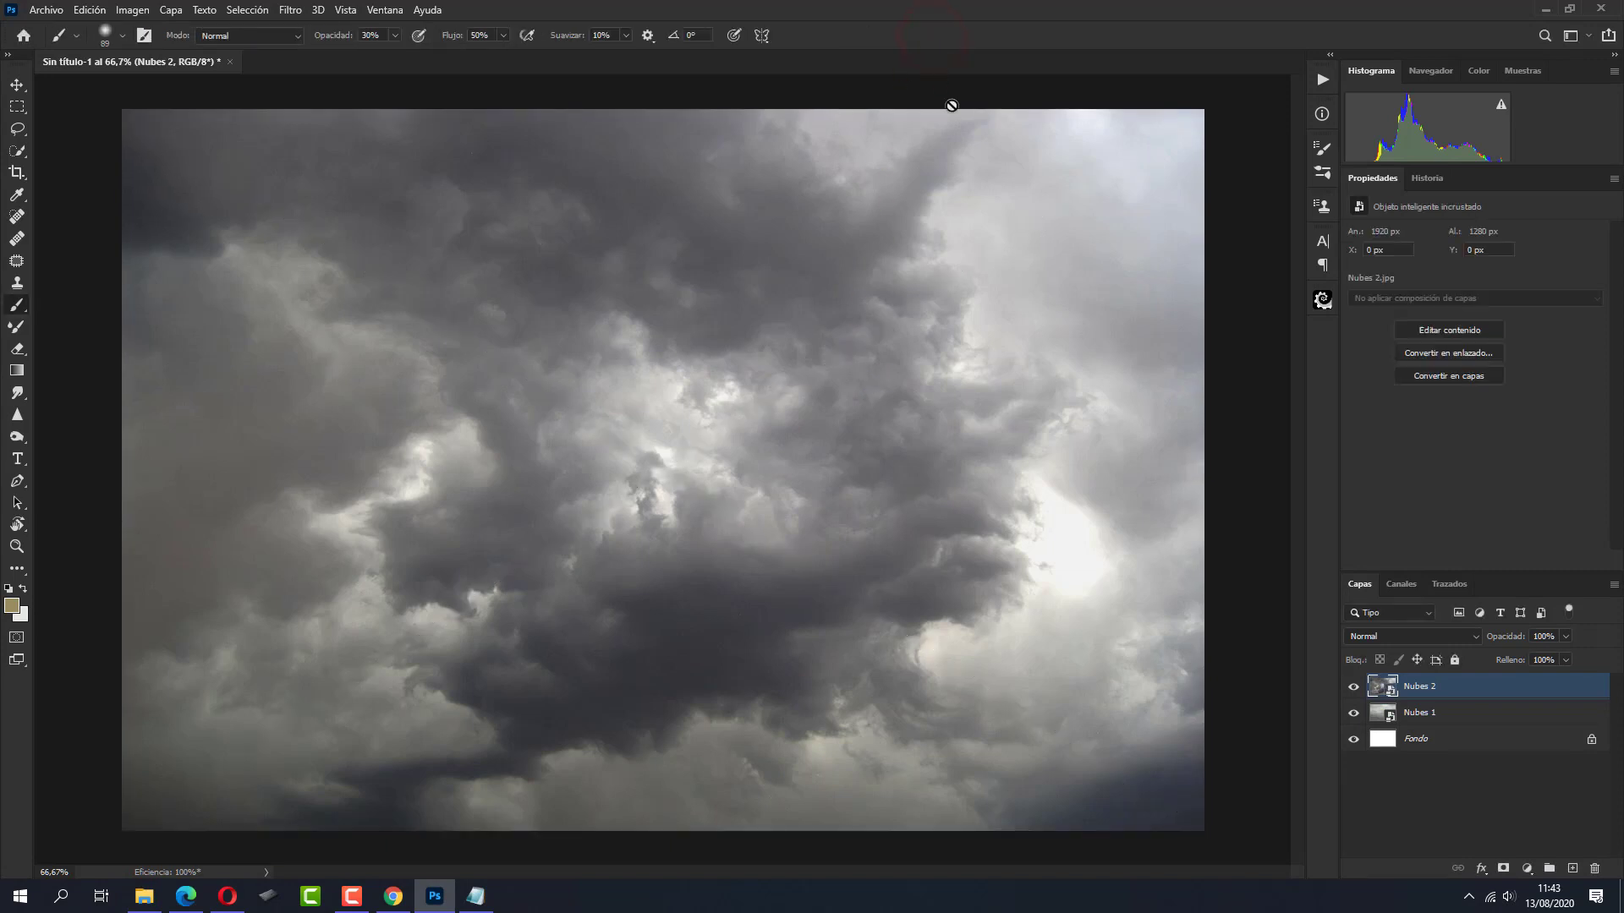
left_click(1380, 634)
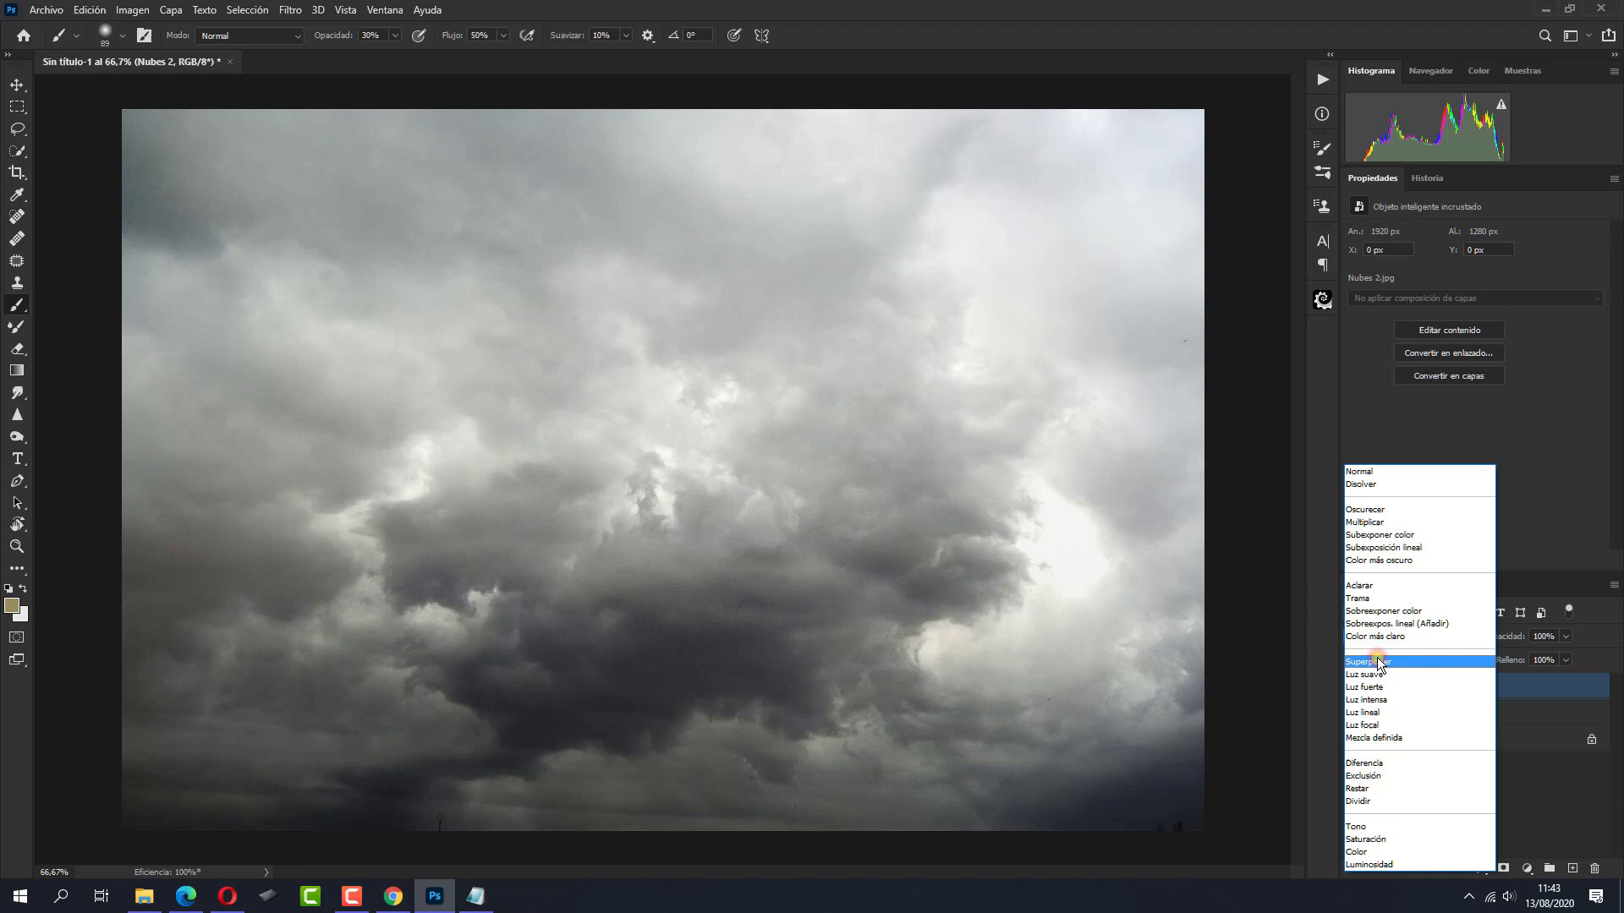
left_click(1377, 655)
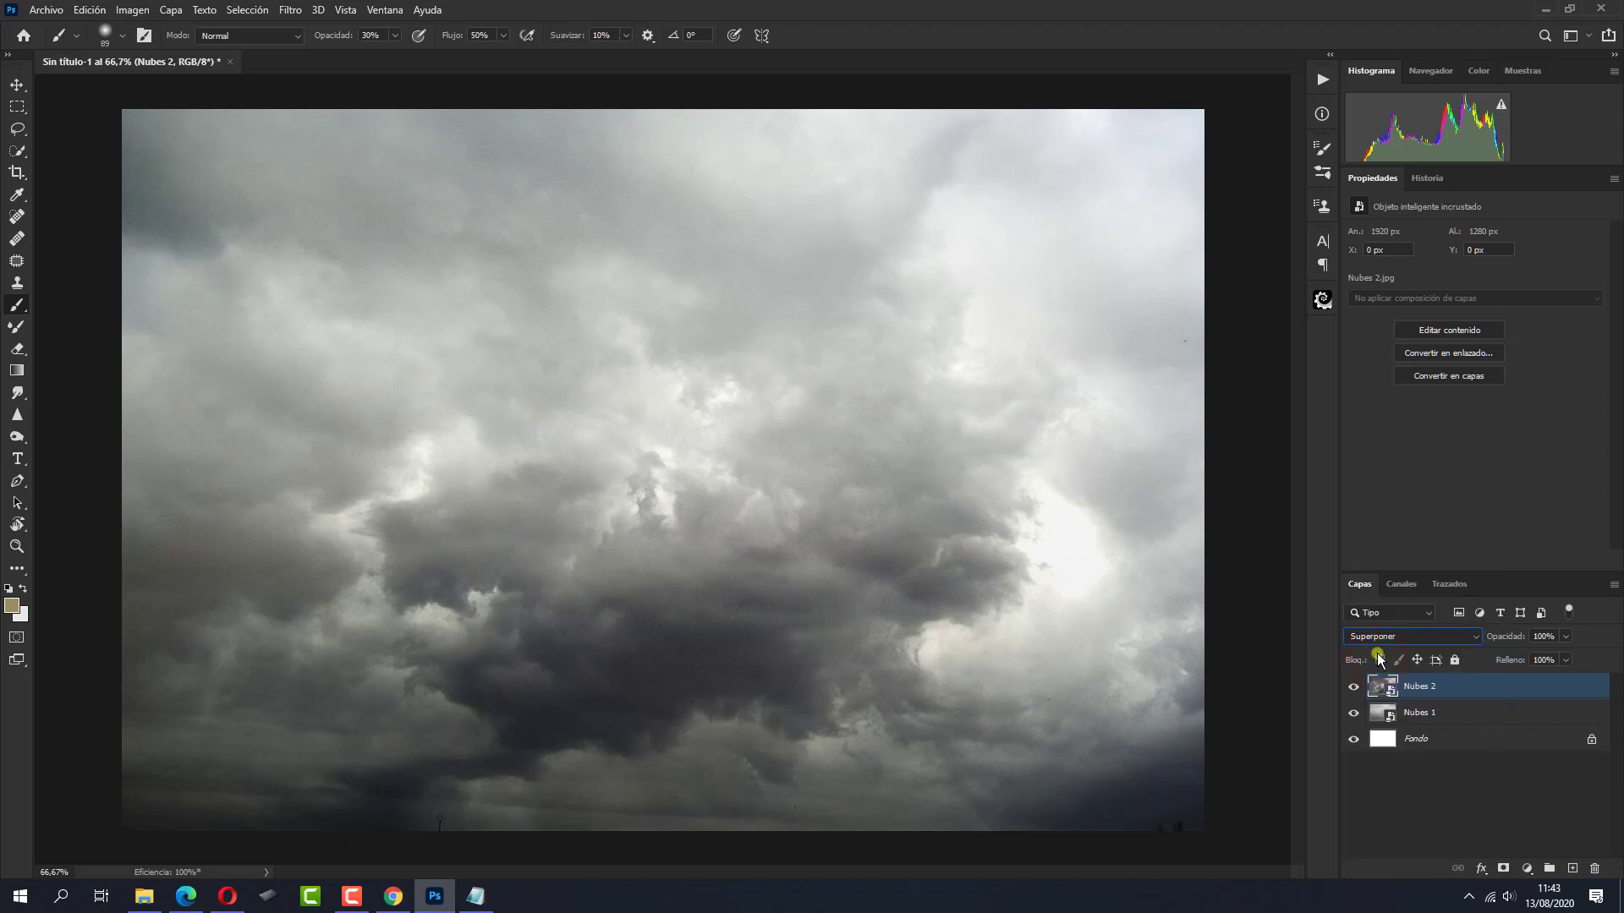
Group both cloud layers into a group named 'nubes'
left_click(1490, 715, "shift")
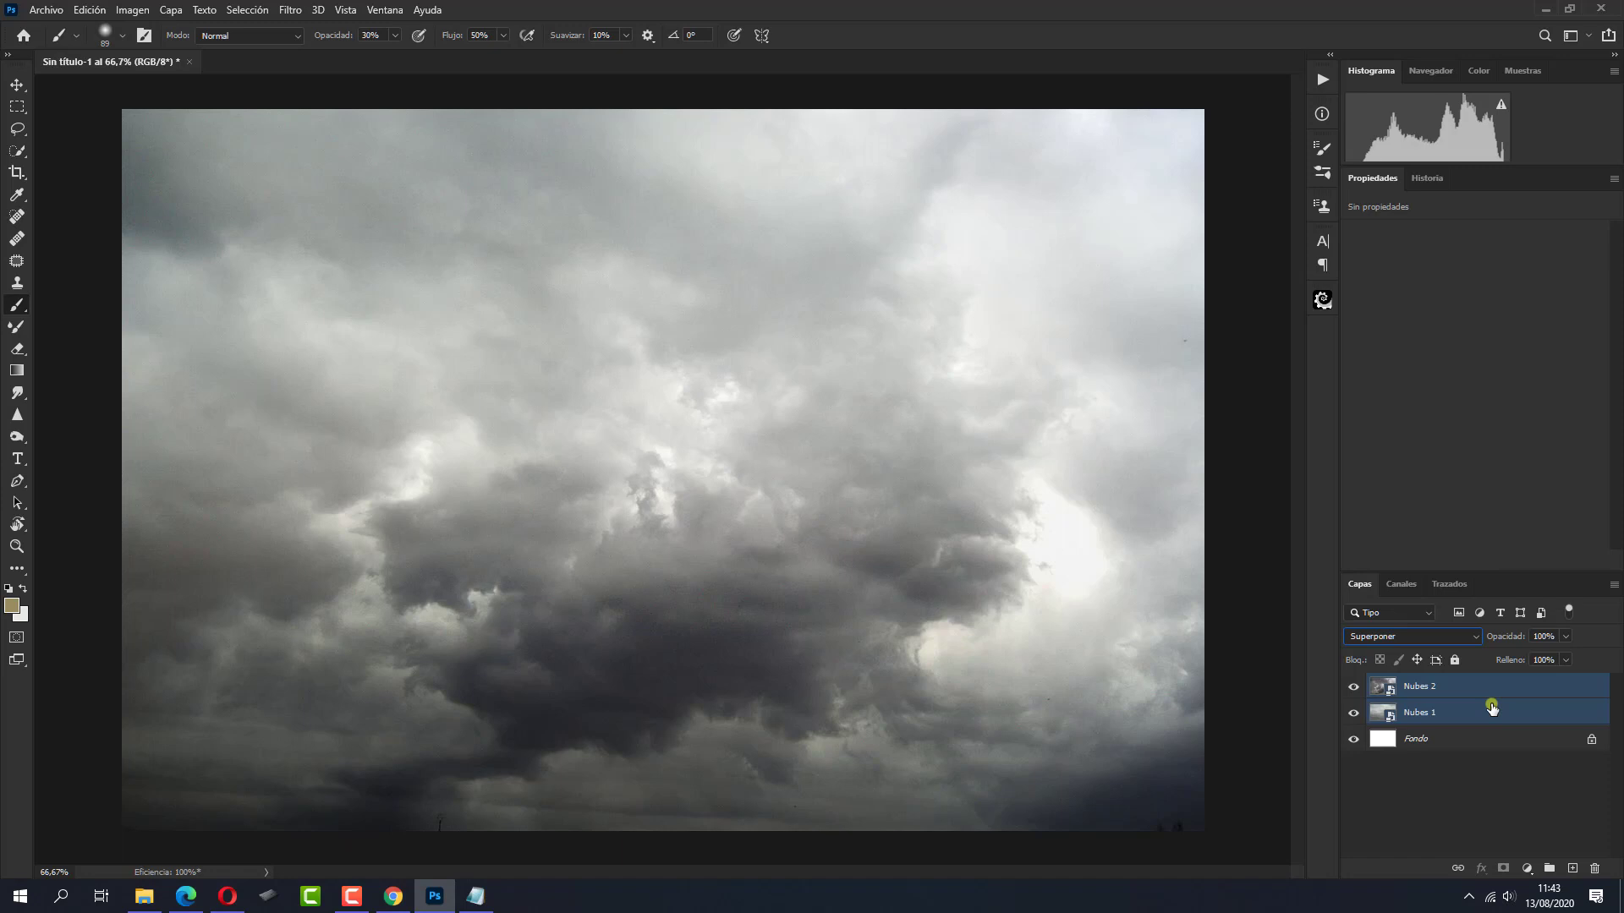
key("ctrl+g")
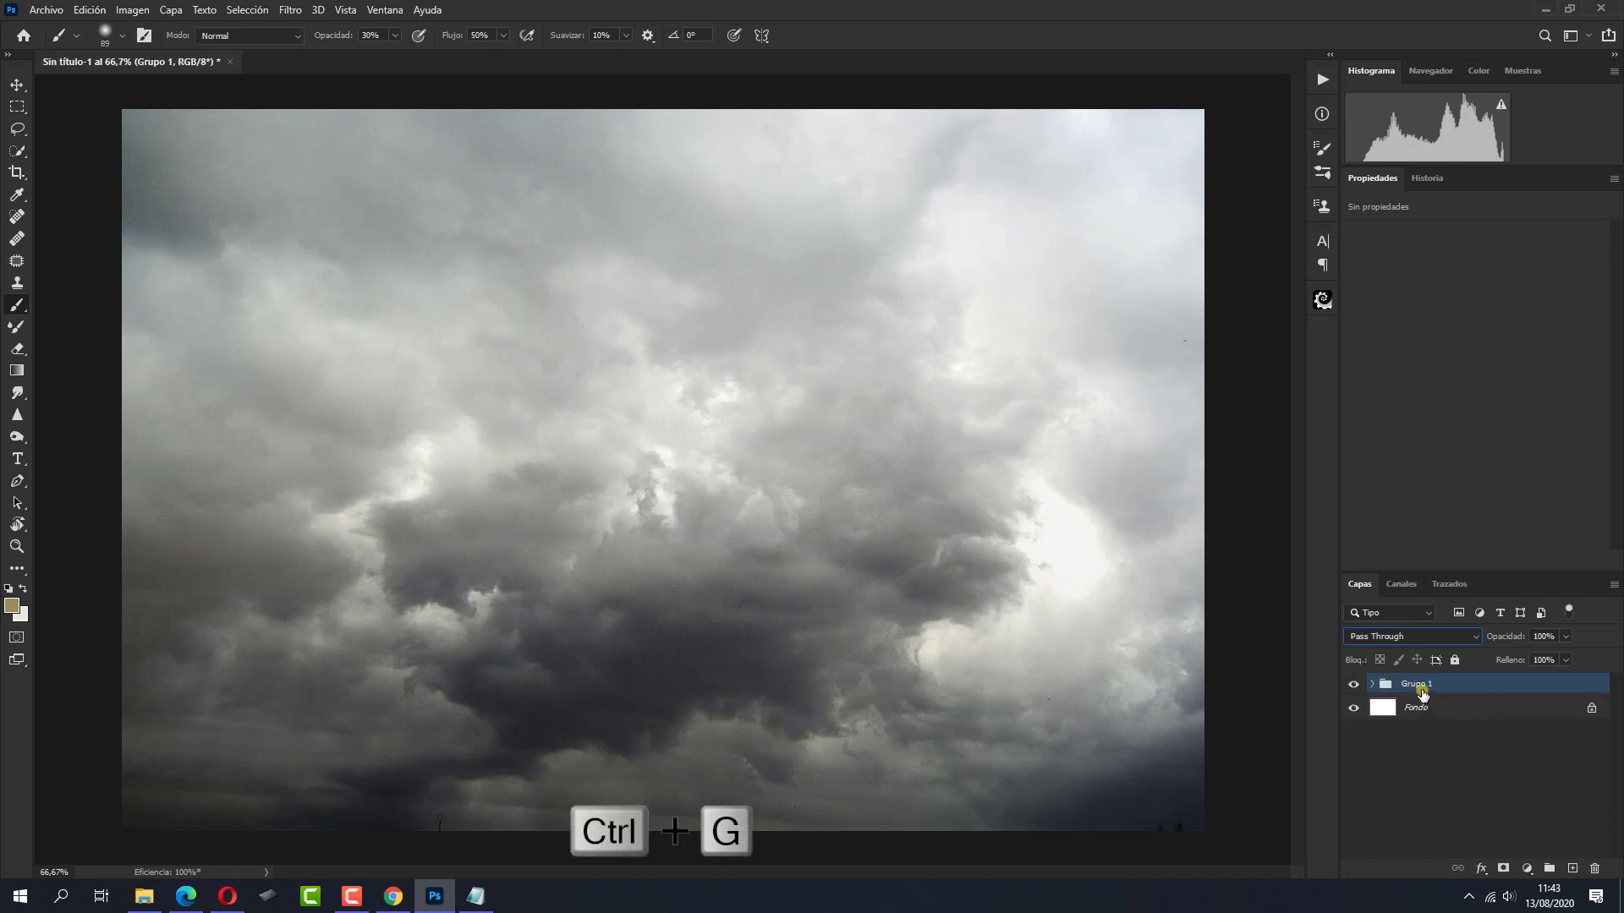
double_click(1423, 686)
type("nubes")
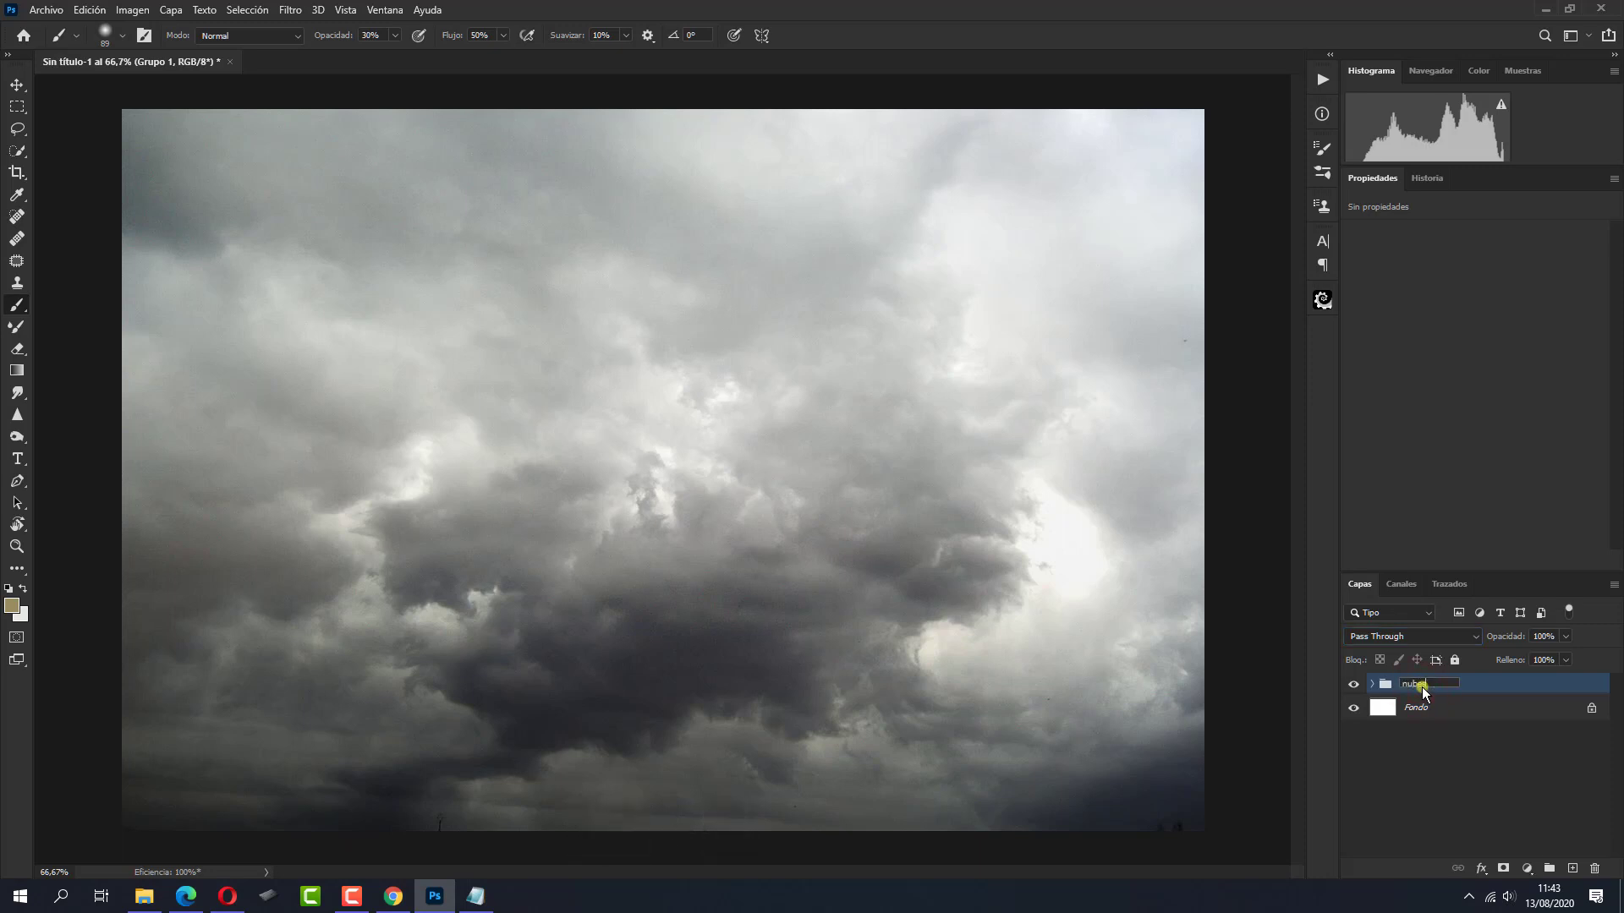
key("Return")
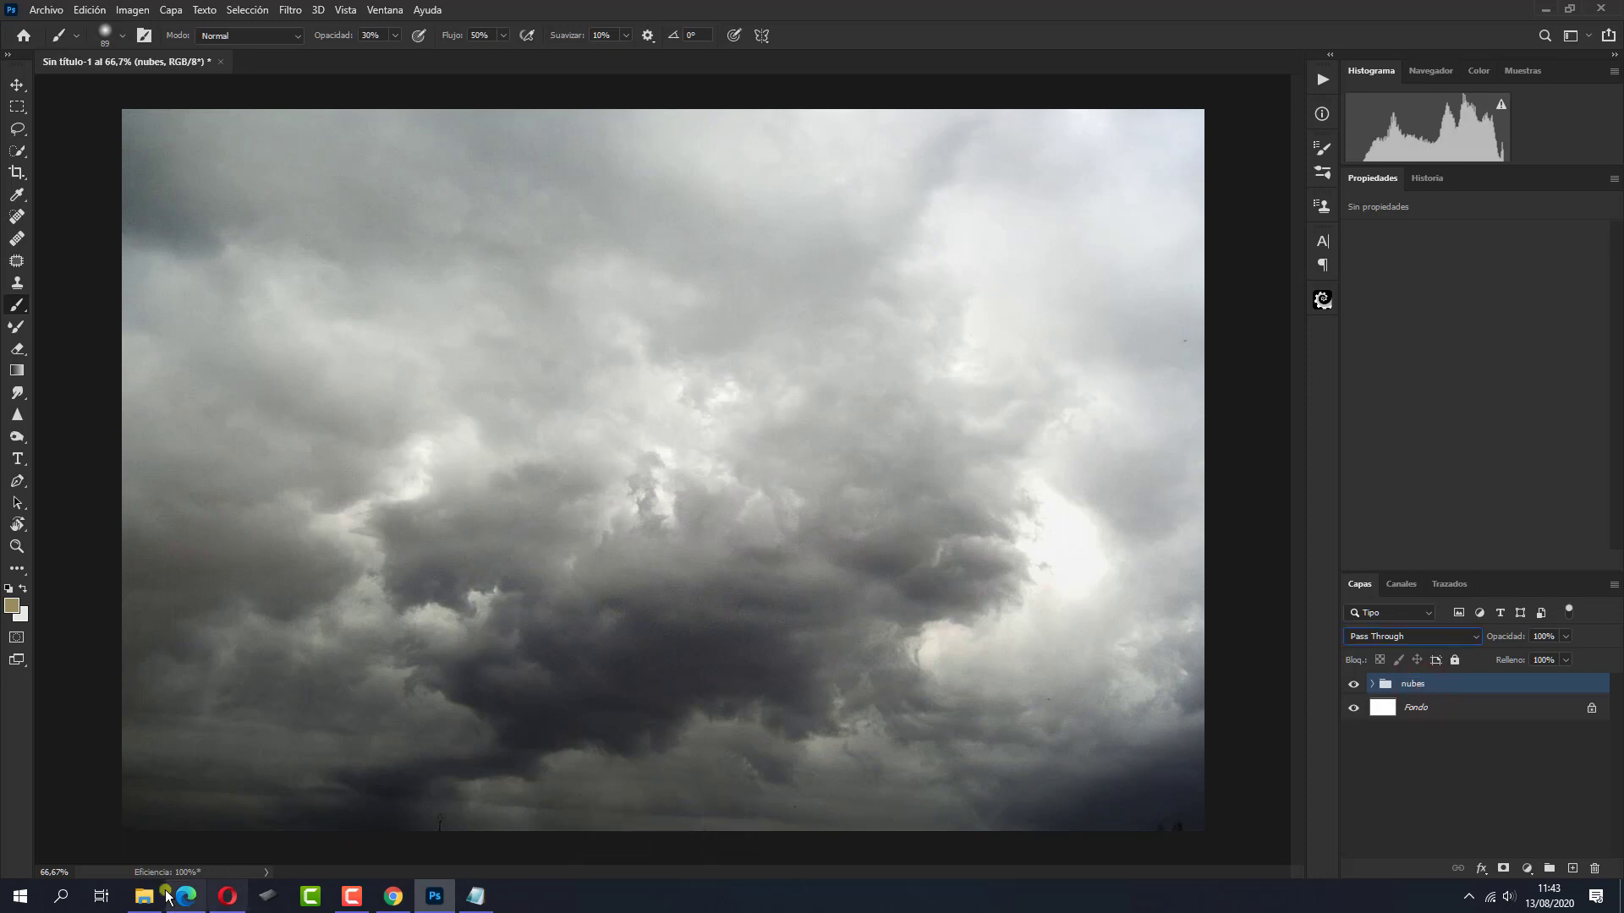
Place the chico en el muro photo and flip it horizontally
left_click(144, 896)
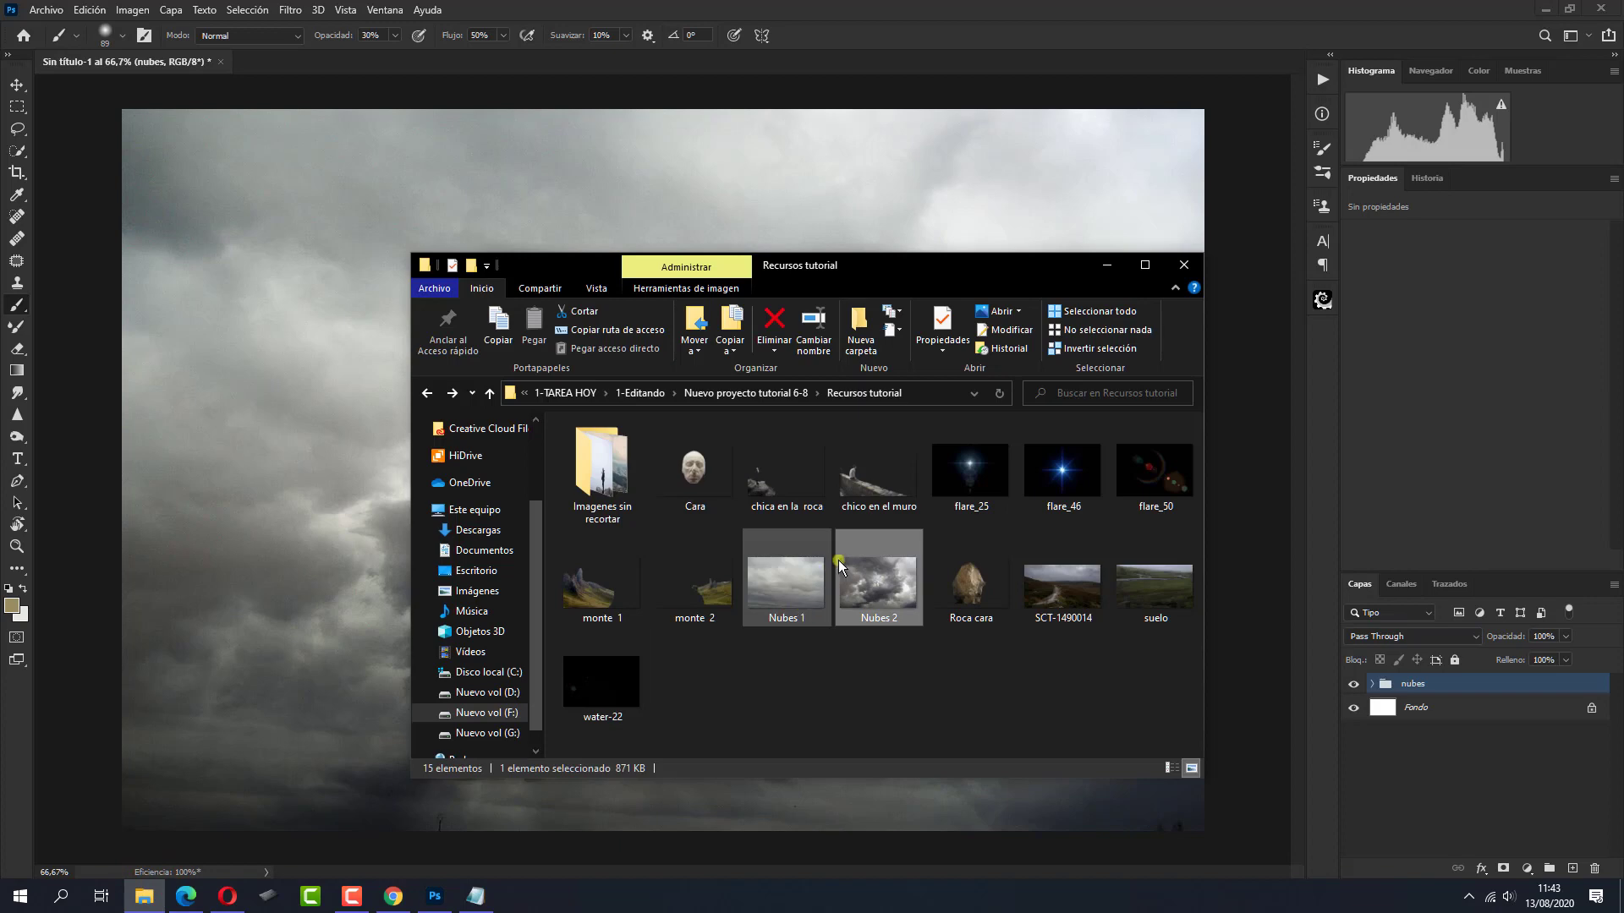
left_click_drag(878, 465, 739, 805)
right_click(687, 529)
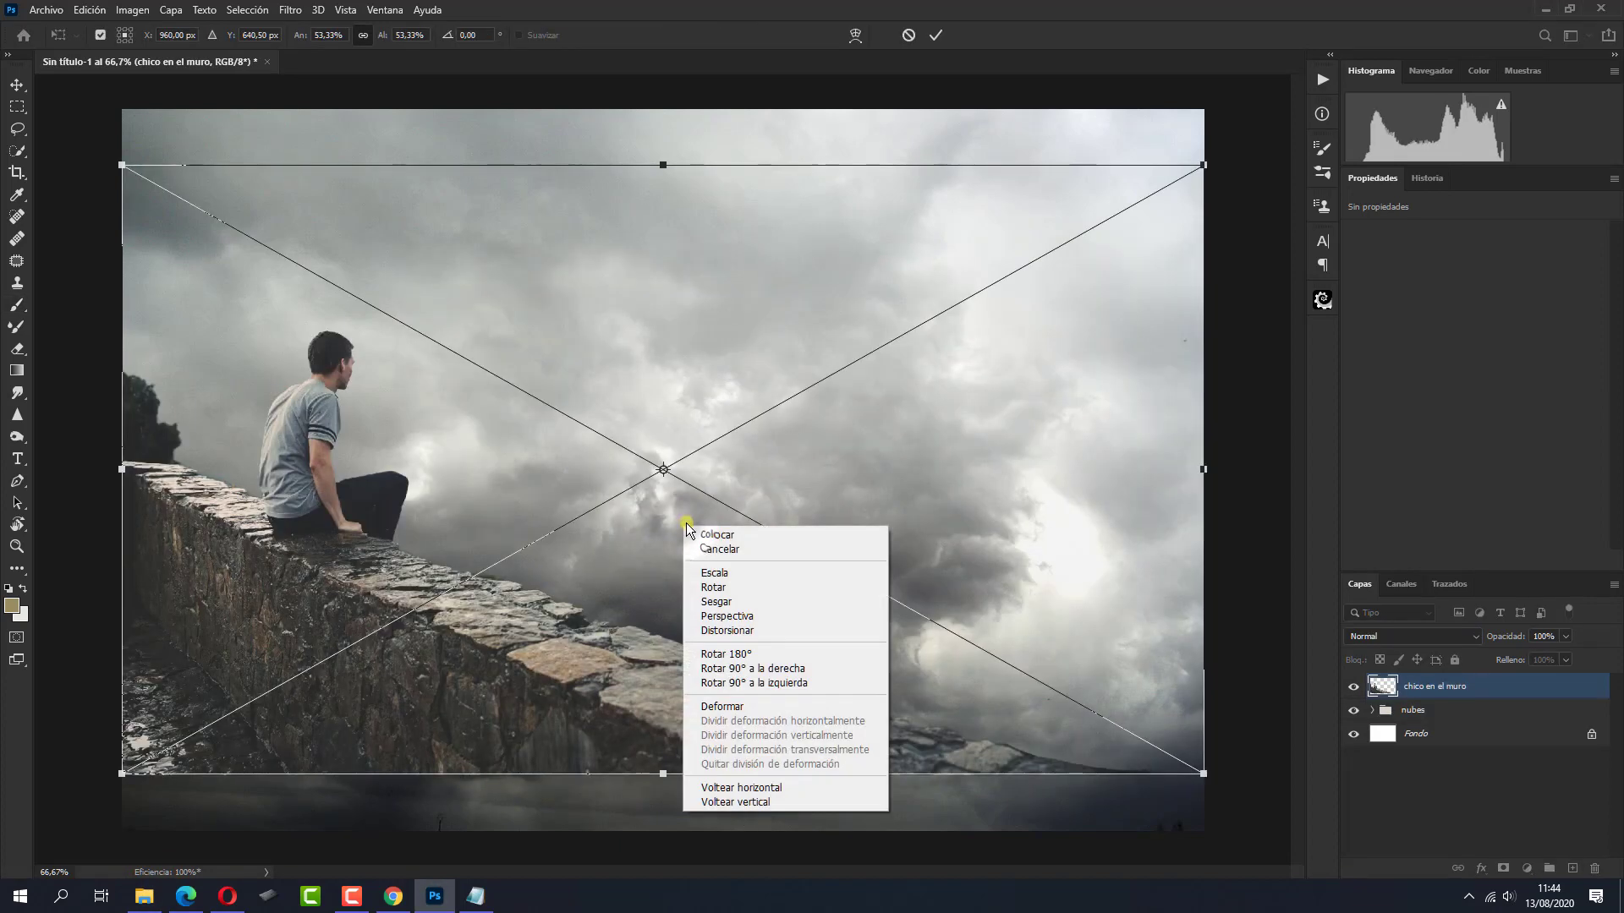
left_click(759, 788)
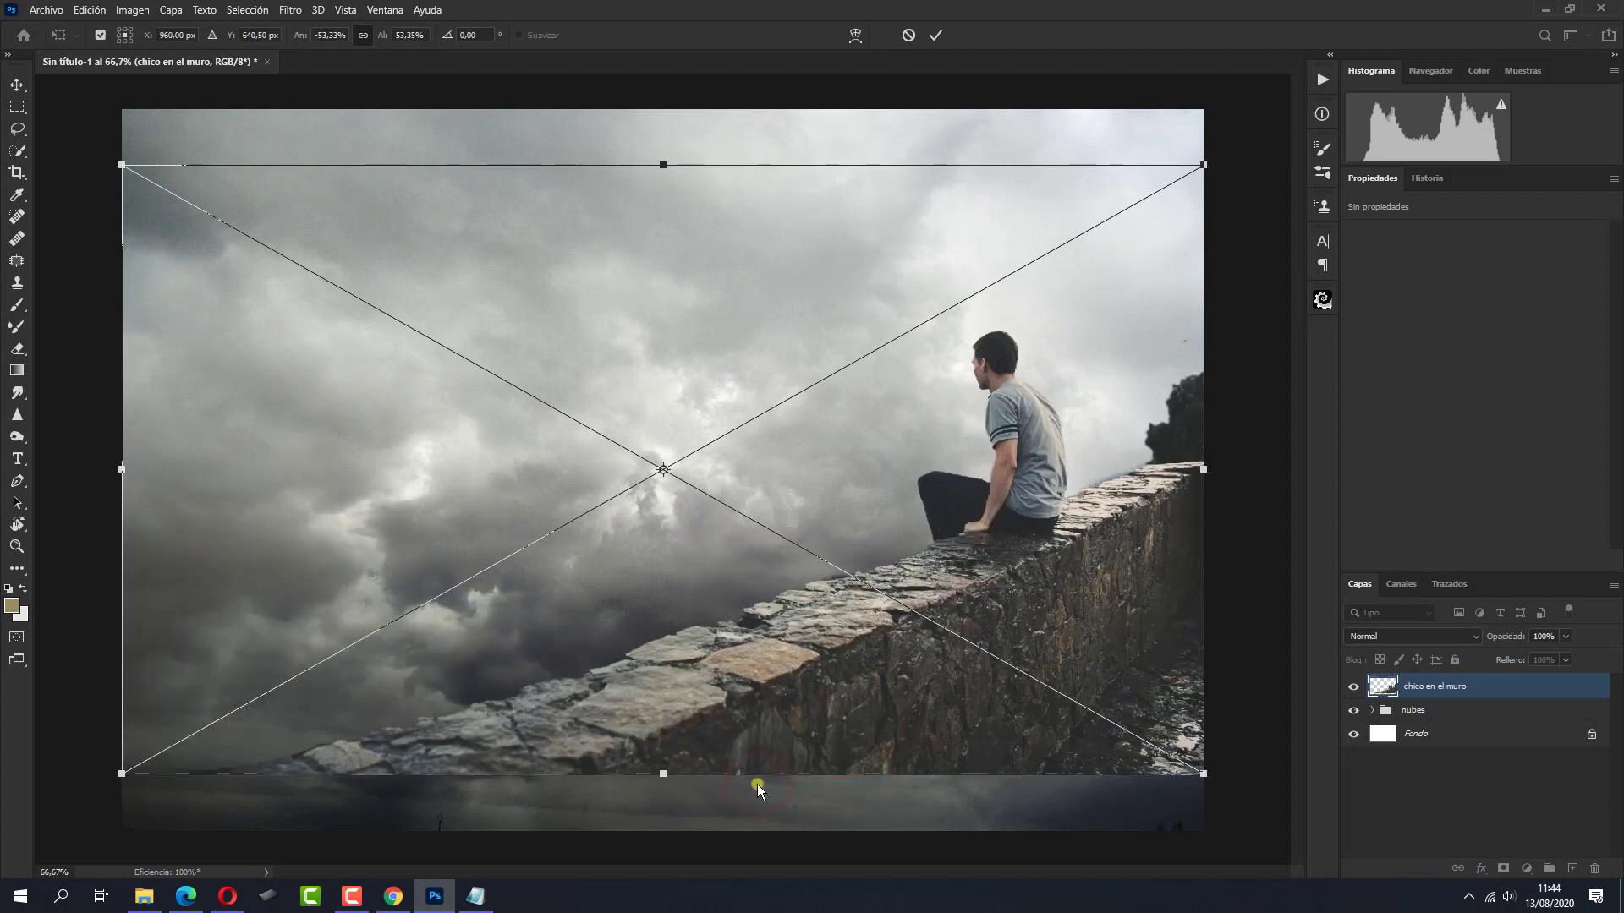
Lower the boy straight down to the bottom edge, commit, and reselect the nubes group
key("shift")
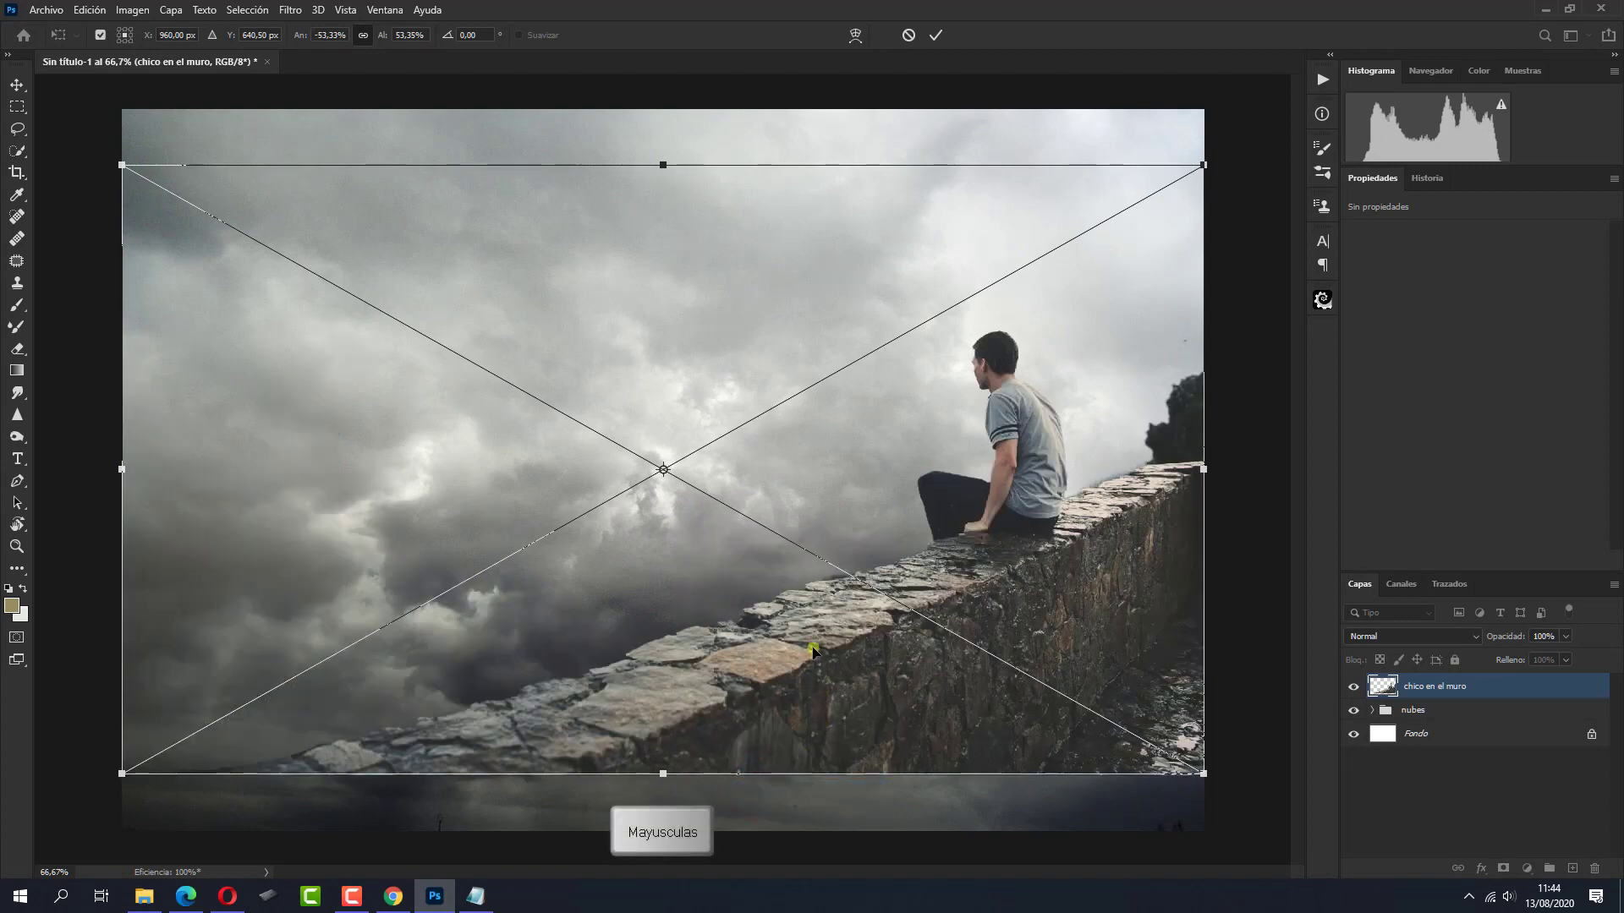
left_click_drag(811, 651, 817, 708)
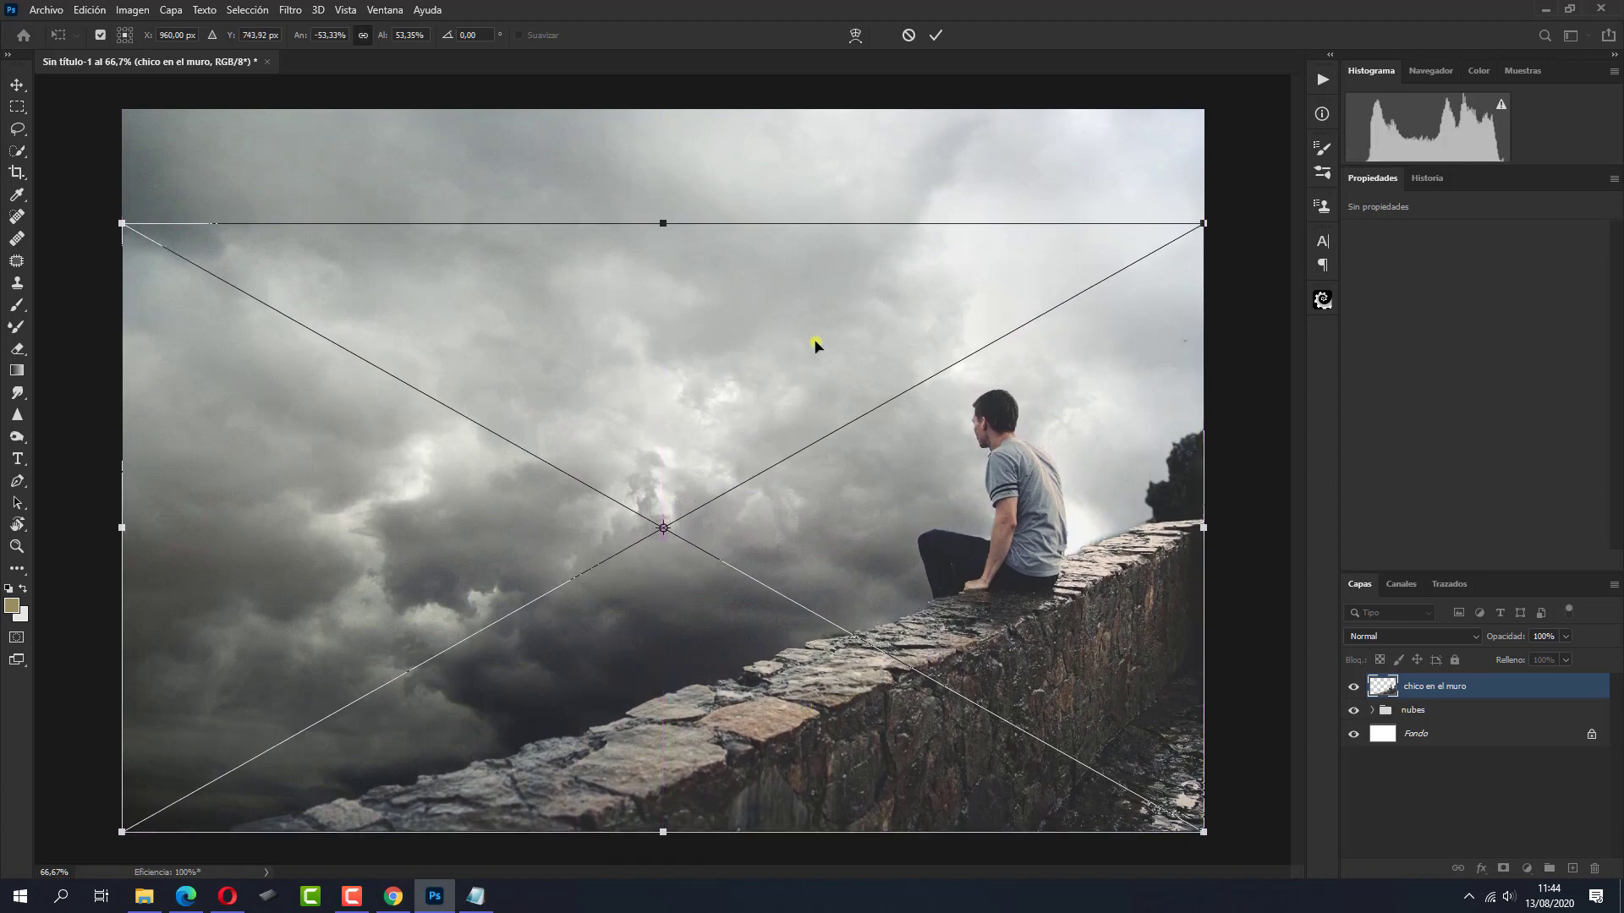
left_click(933, 35)
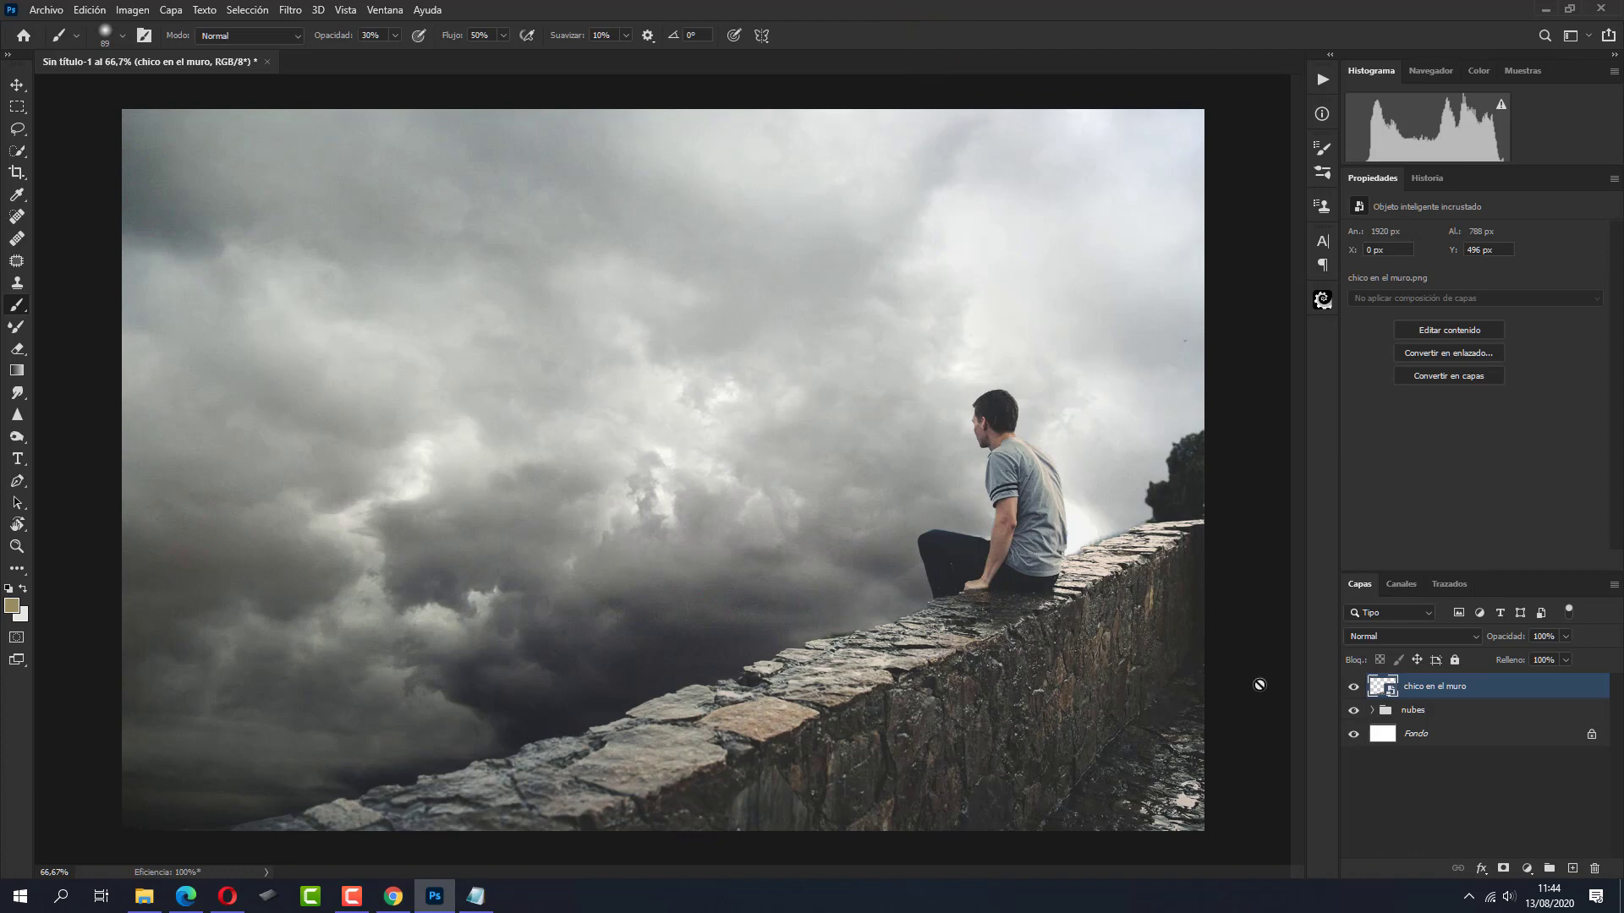
left_click(1446, 712)
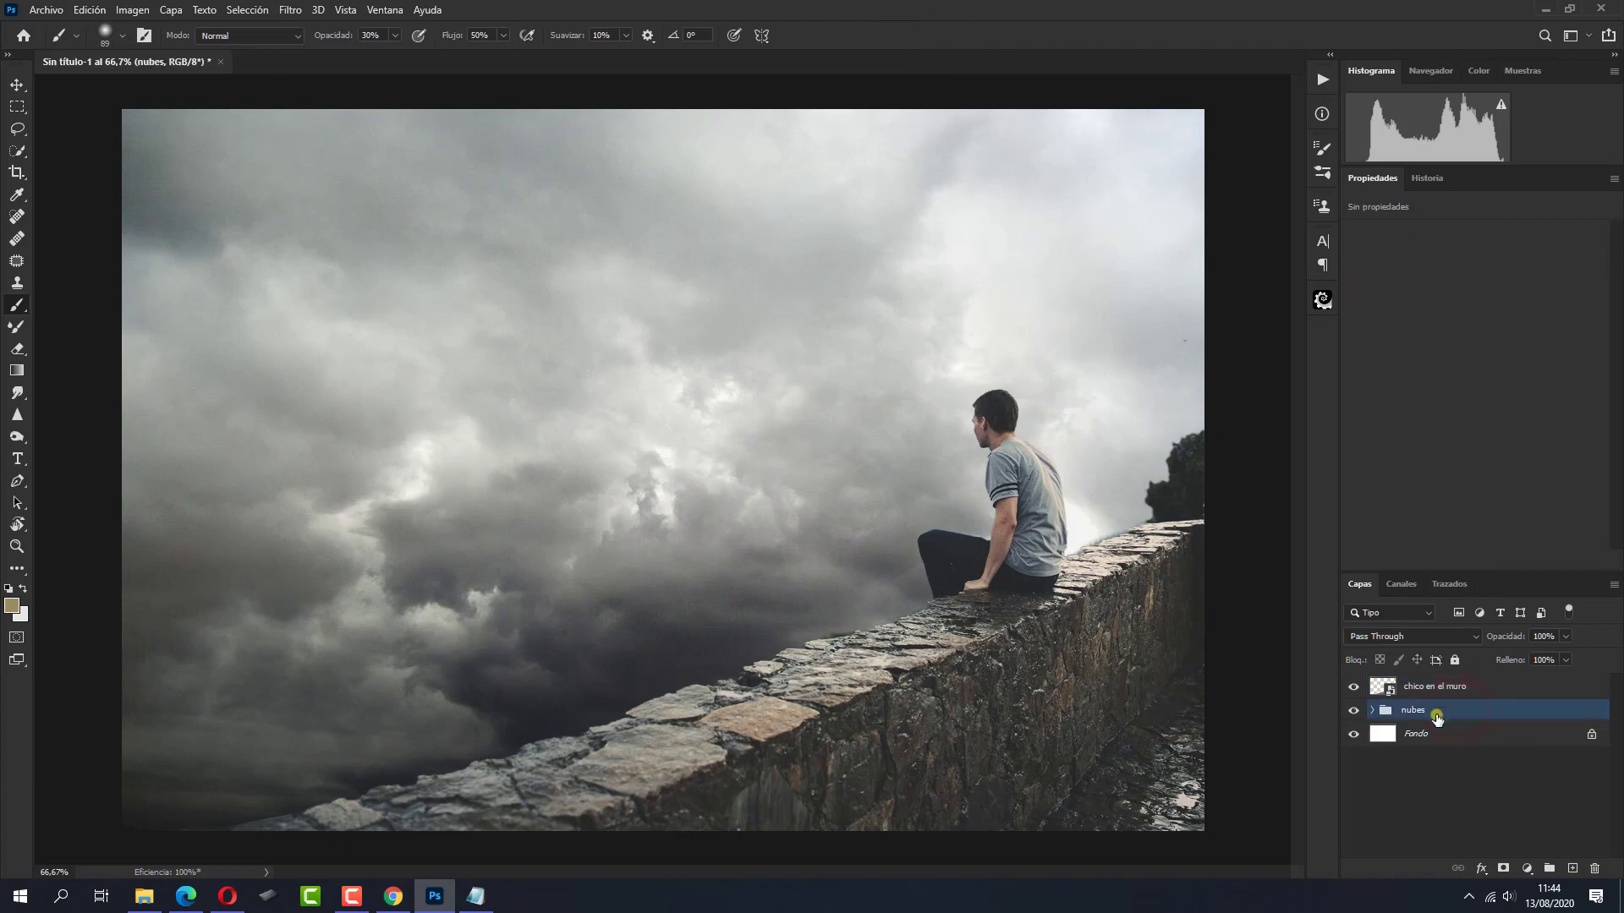
Place the chica en la roca image on the canvas
left_click(144, 895)
left_click_drag(774, 483, 711, 812)
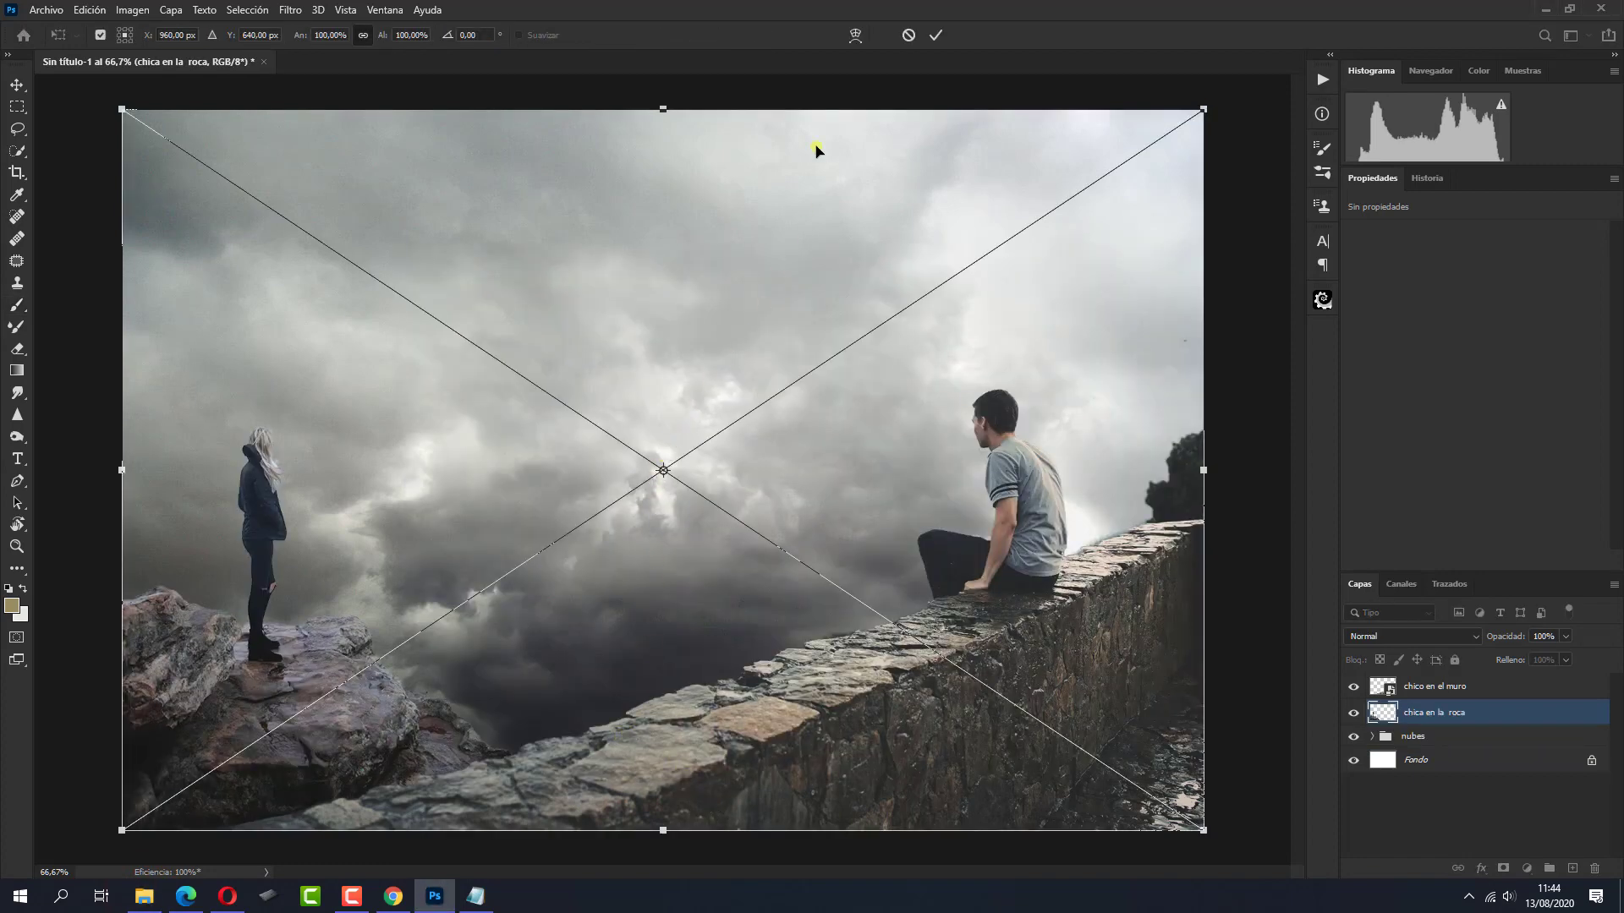
left_click(936, 36)
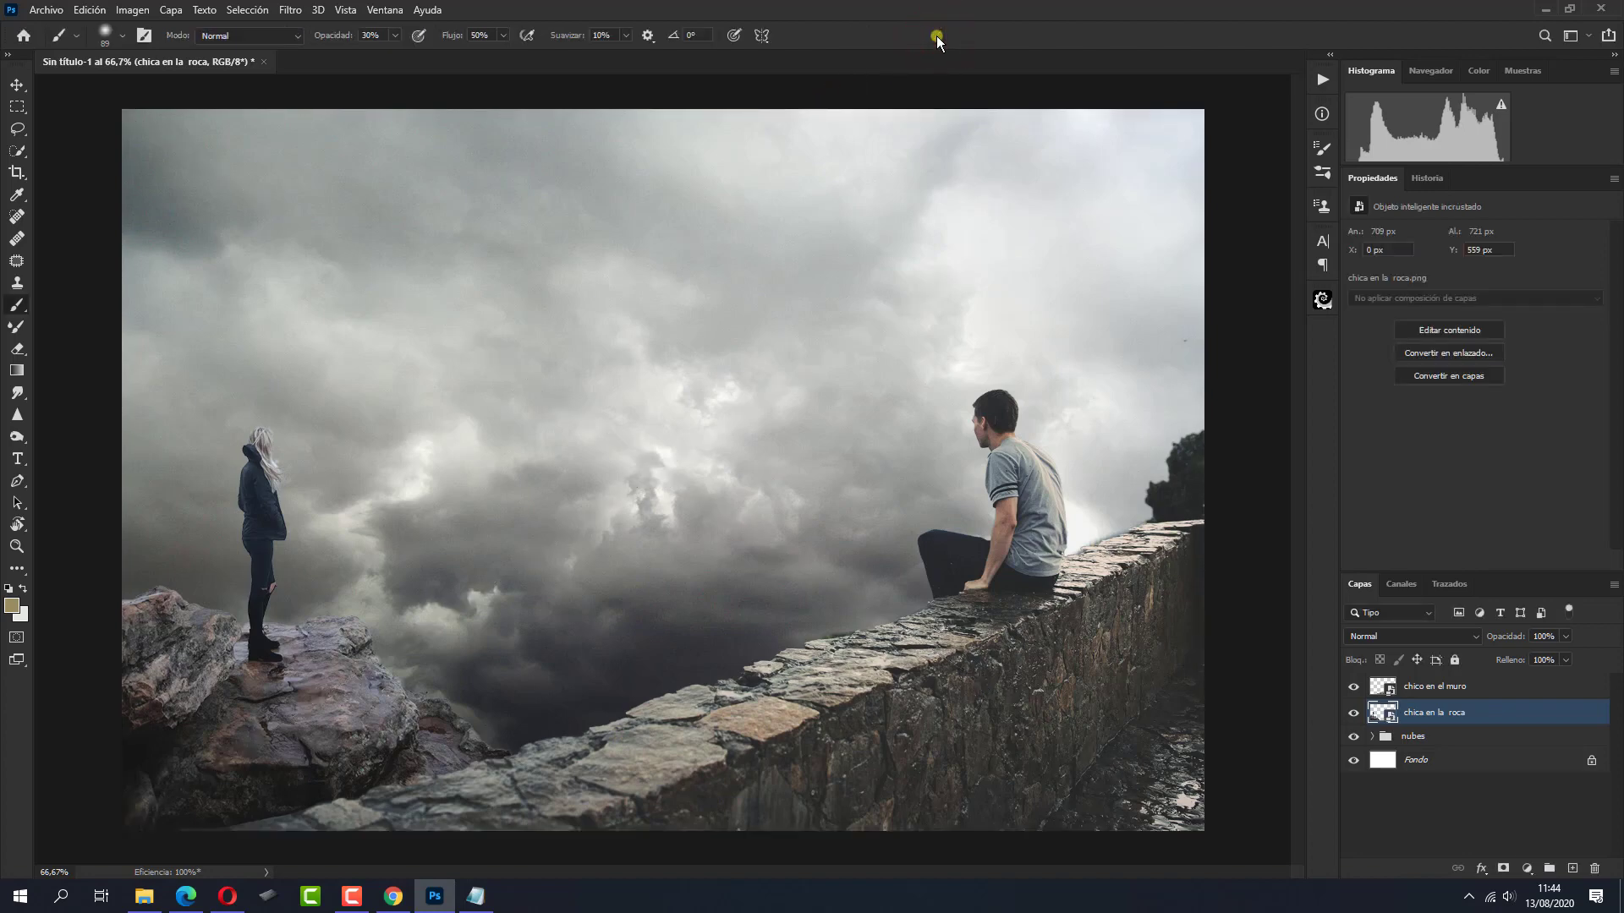
Select the girl with Seleccionar sujeto and copy her onto a new layer
key("w")
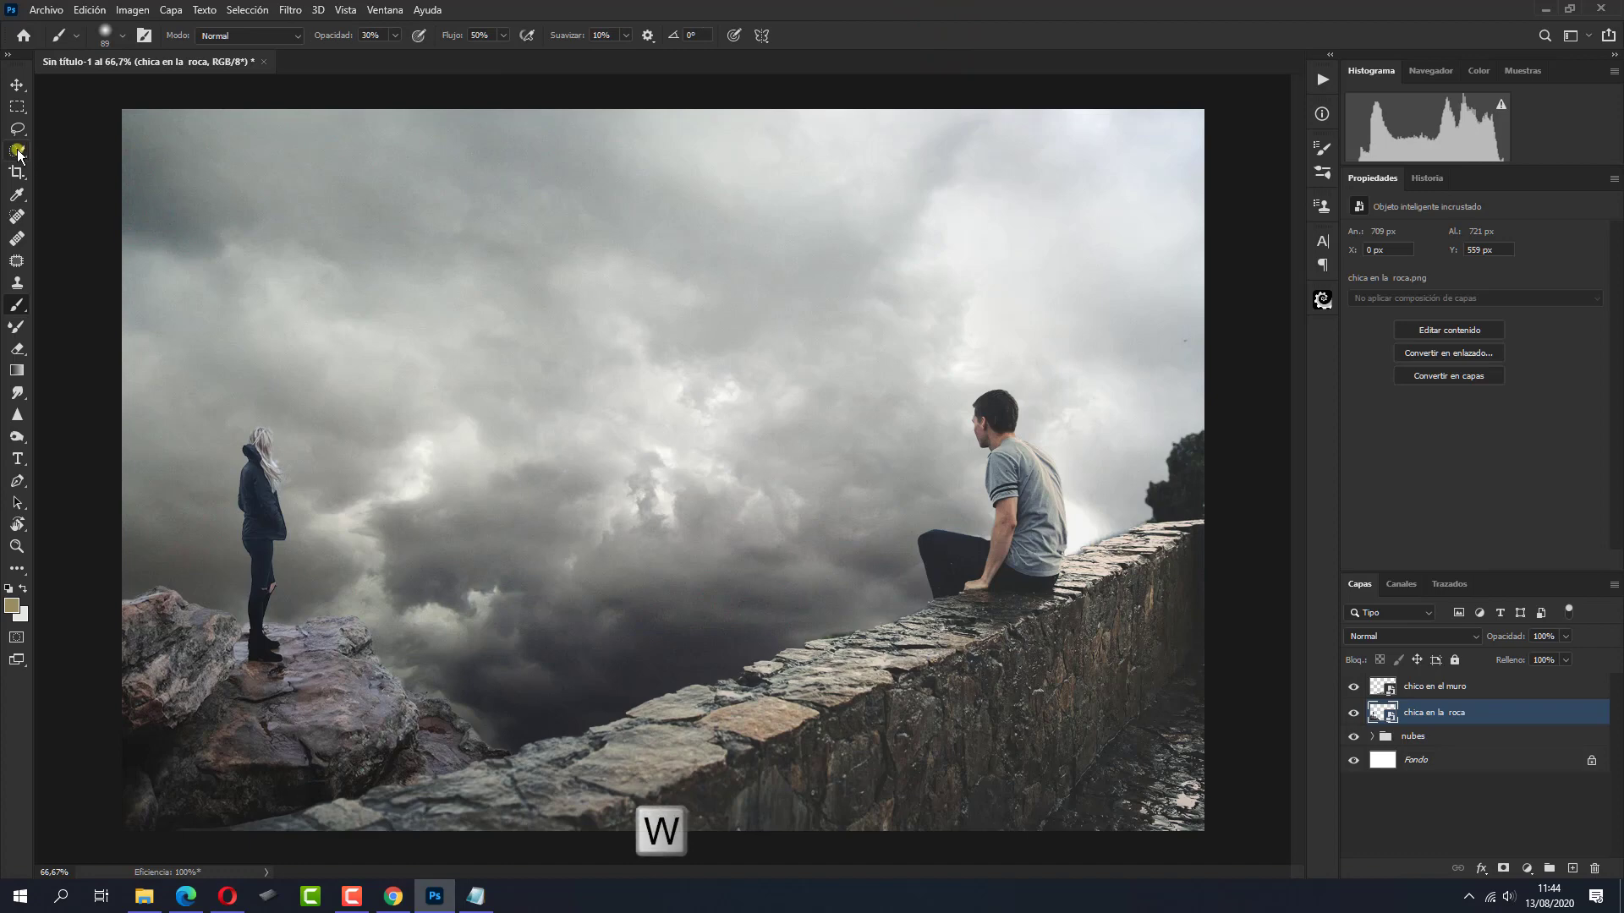
left_click(18, 150)
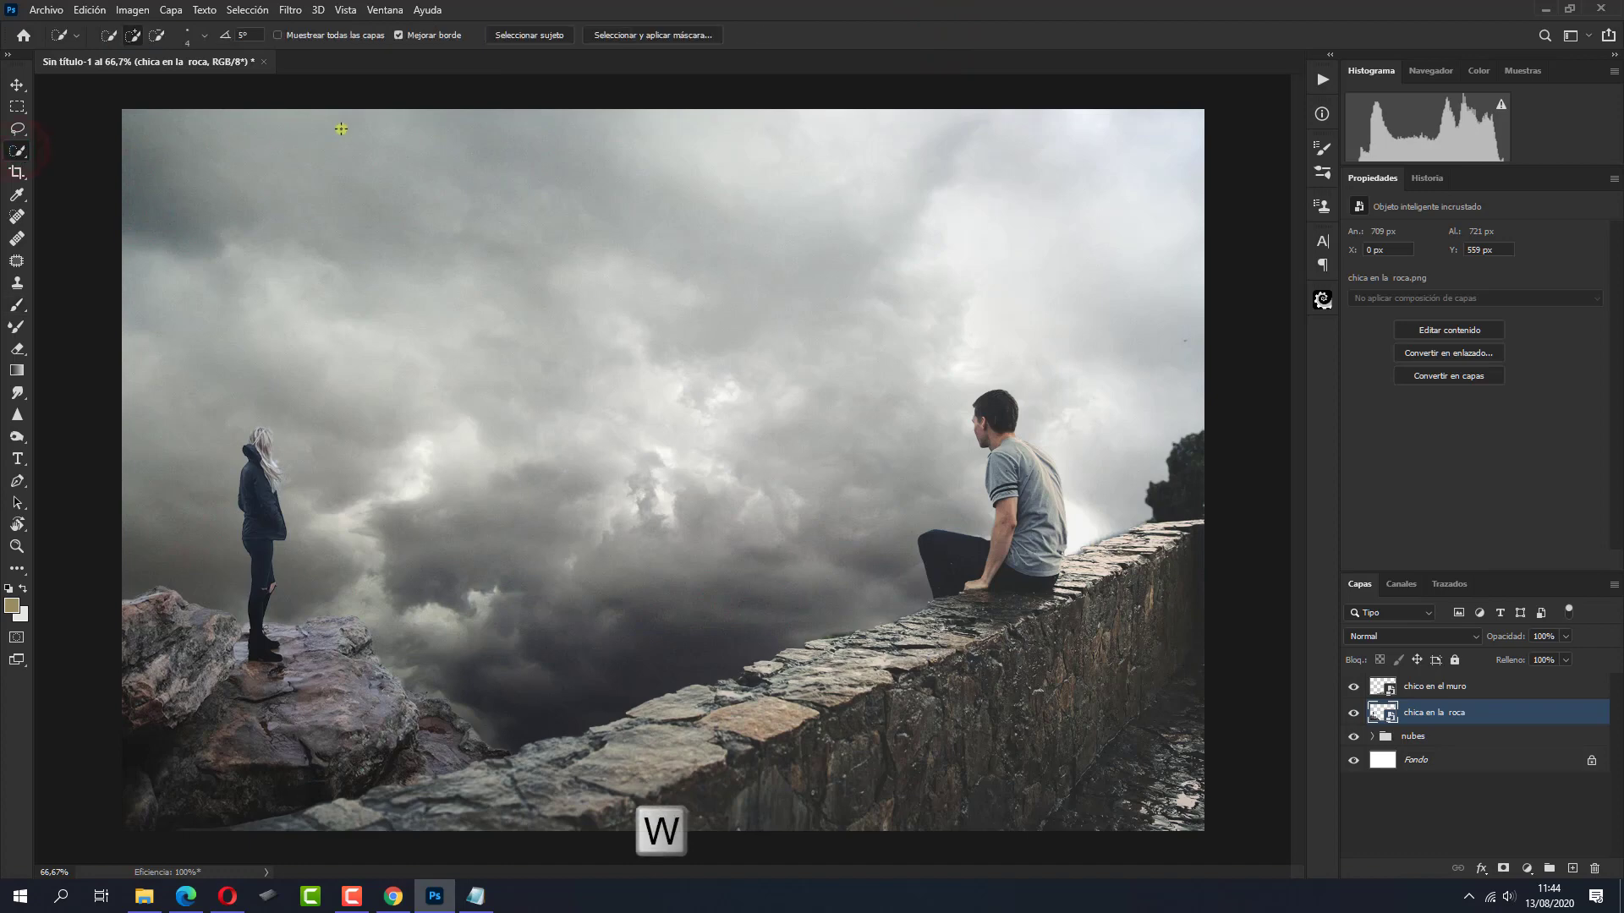
left_click(512, 34)
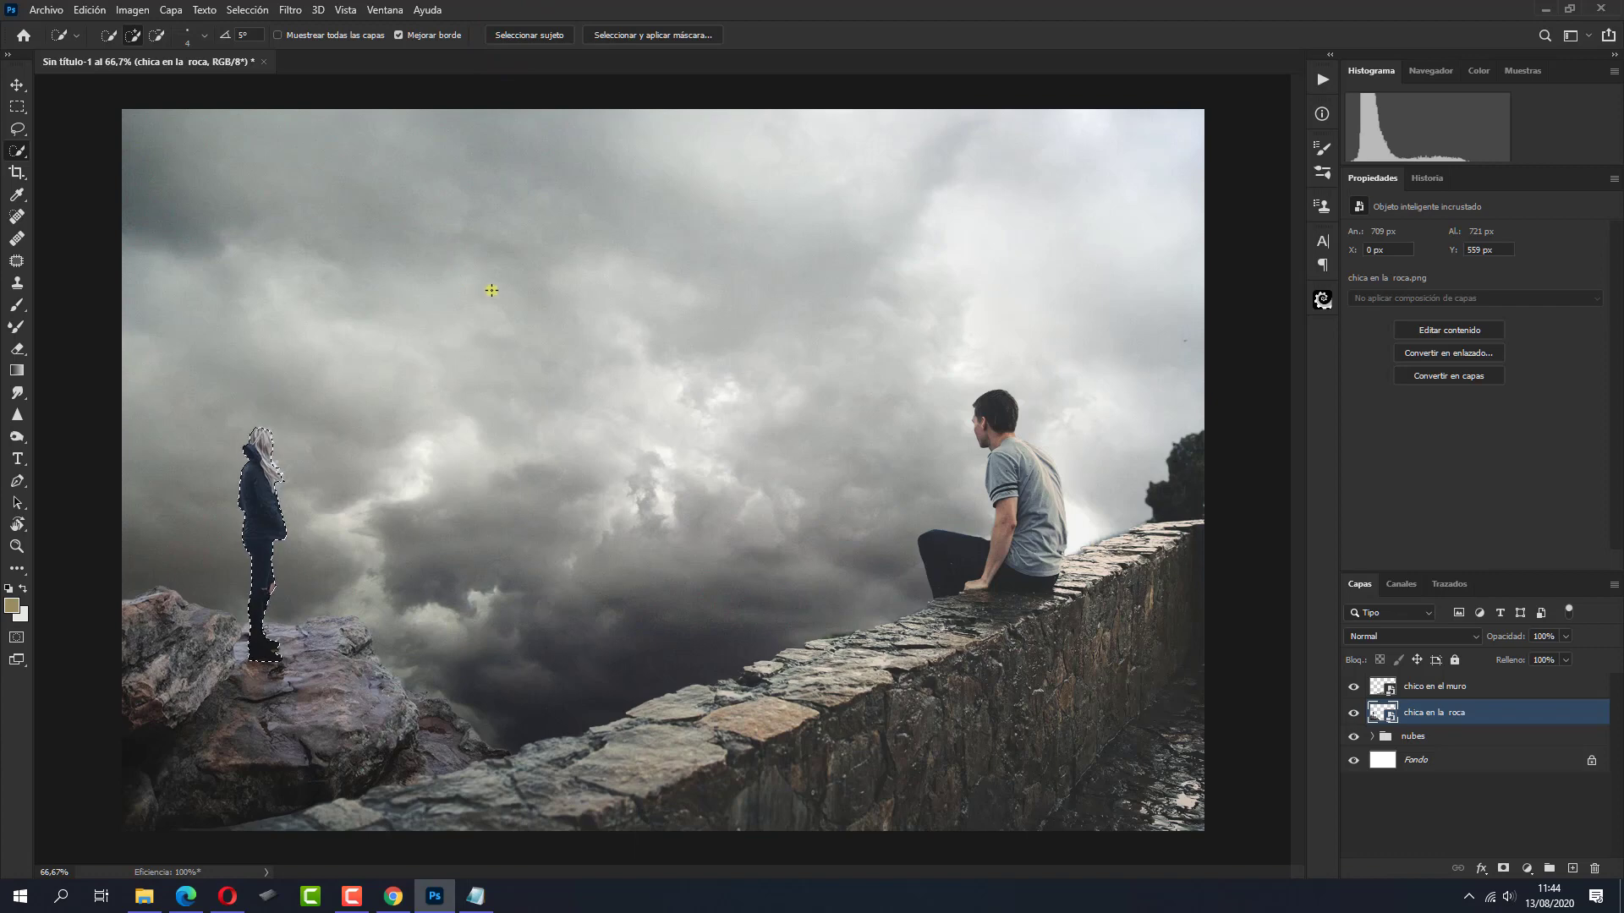
key("ctrl+j")
type("chica")
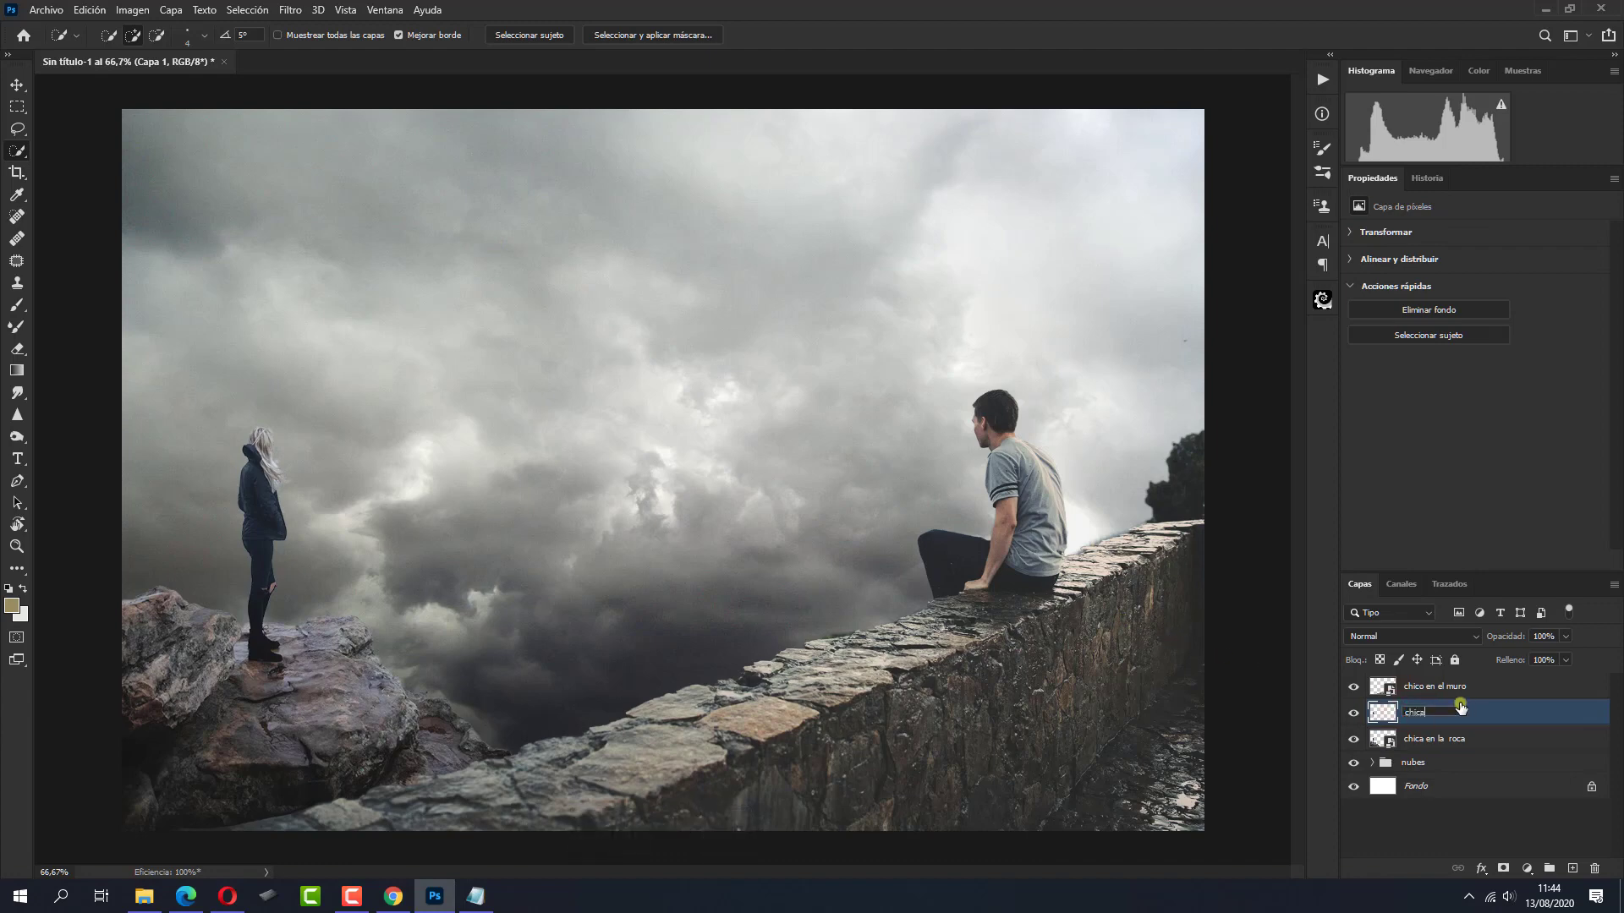
Name the girl's layer 'chica', set it to Trama blending, and add a layer mask
key("Return")
left_click(1411, 633)
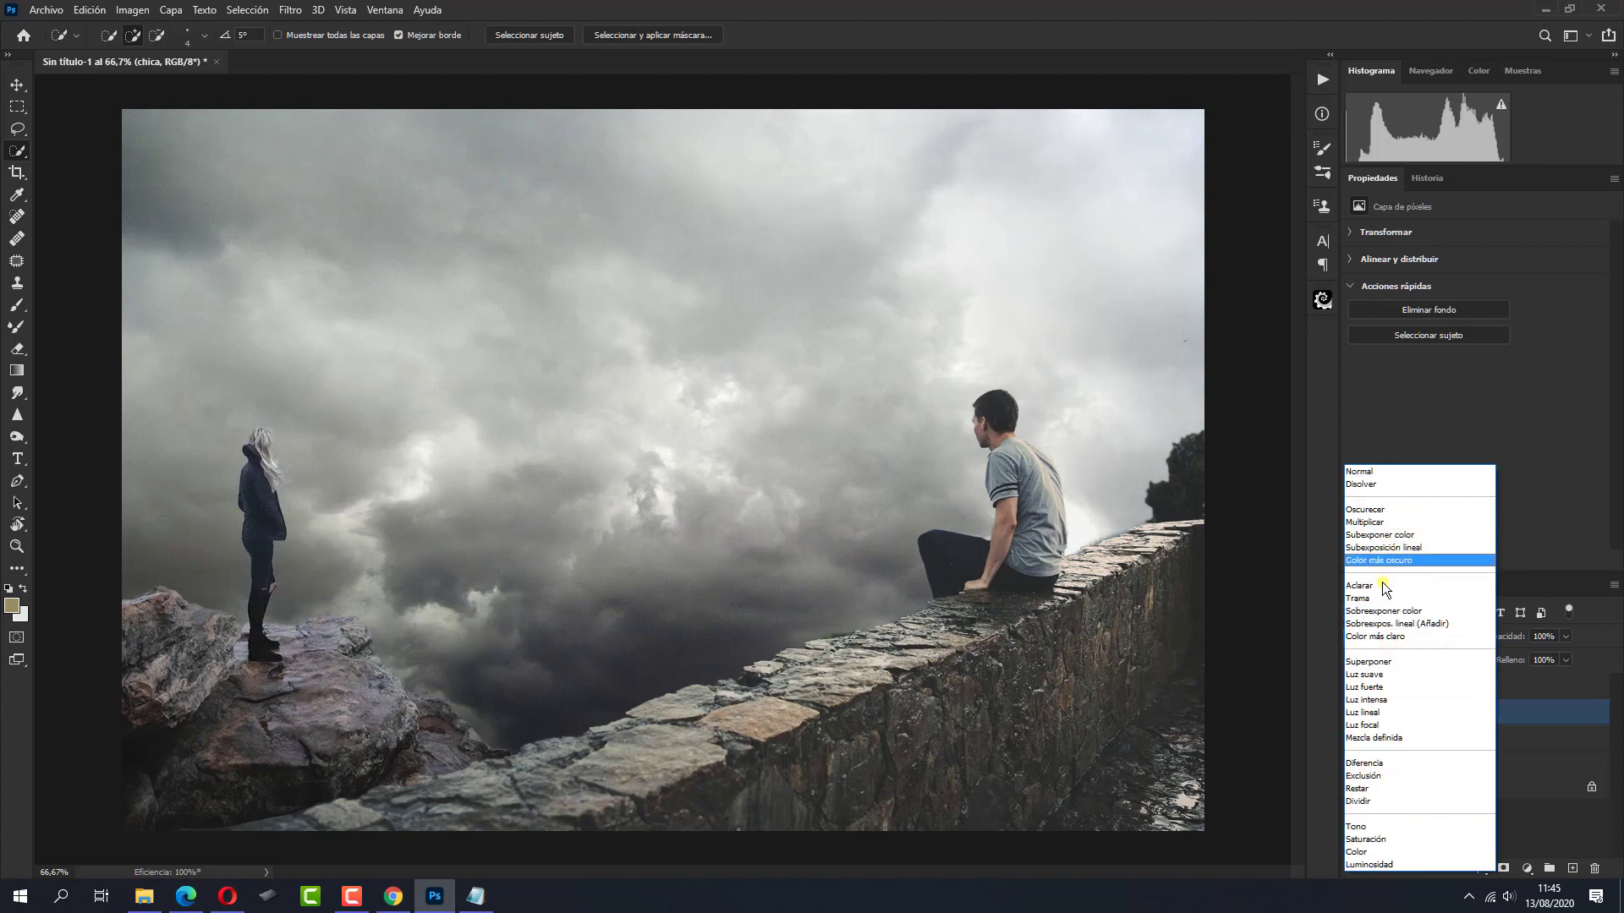
left_click(1381, 597)
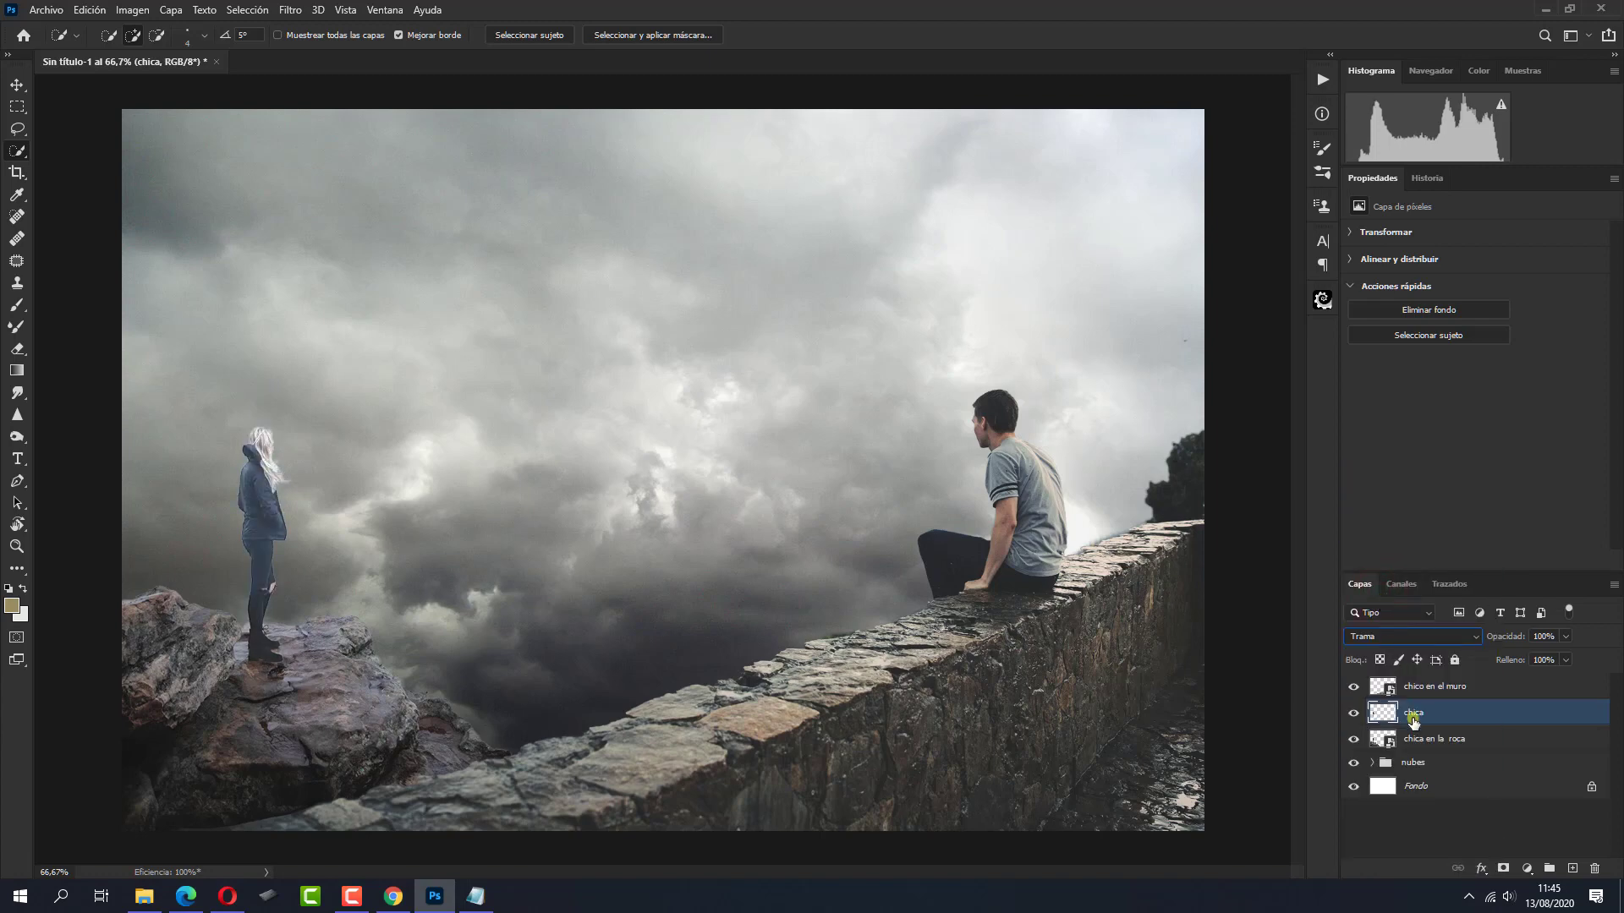
left_click(1504, 869)
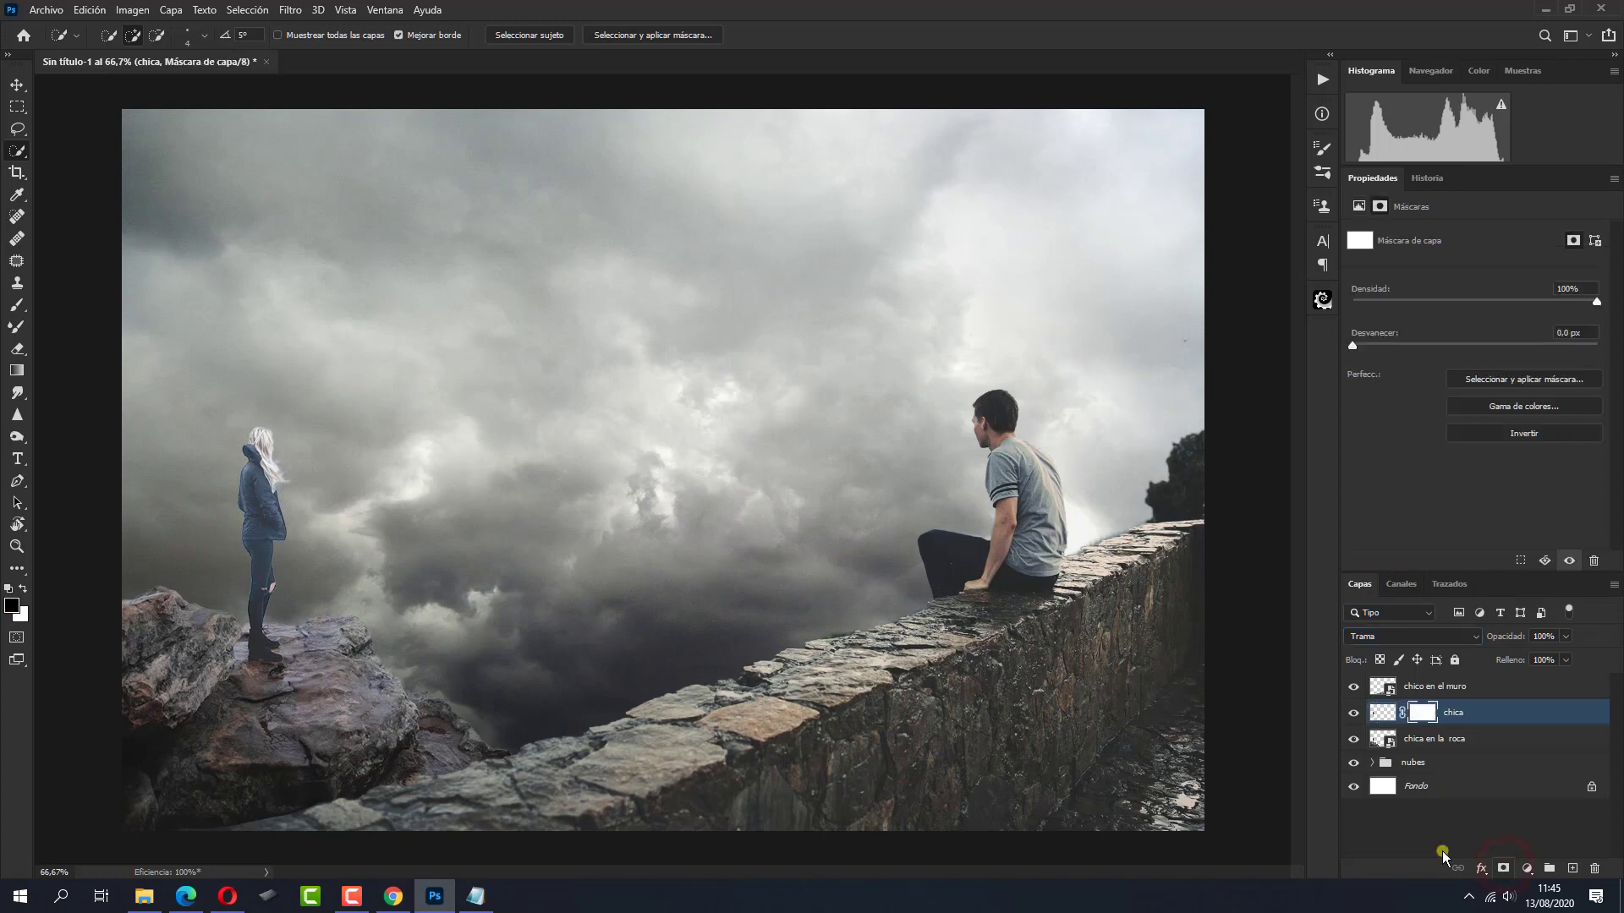
Paint the mask along the girl's head and left edge with the first Pinceles Tutorial 2 brush at 100% opacity
left_click(17, 304)
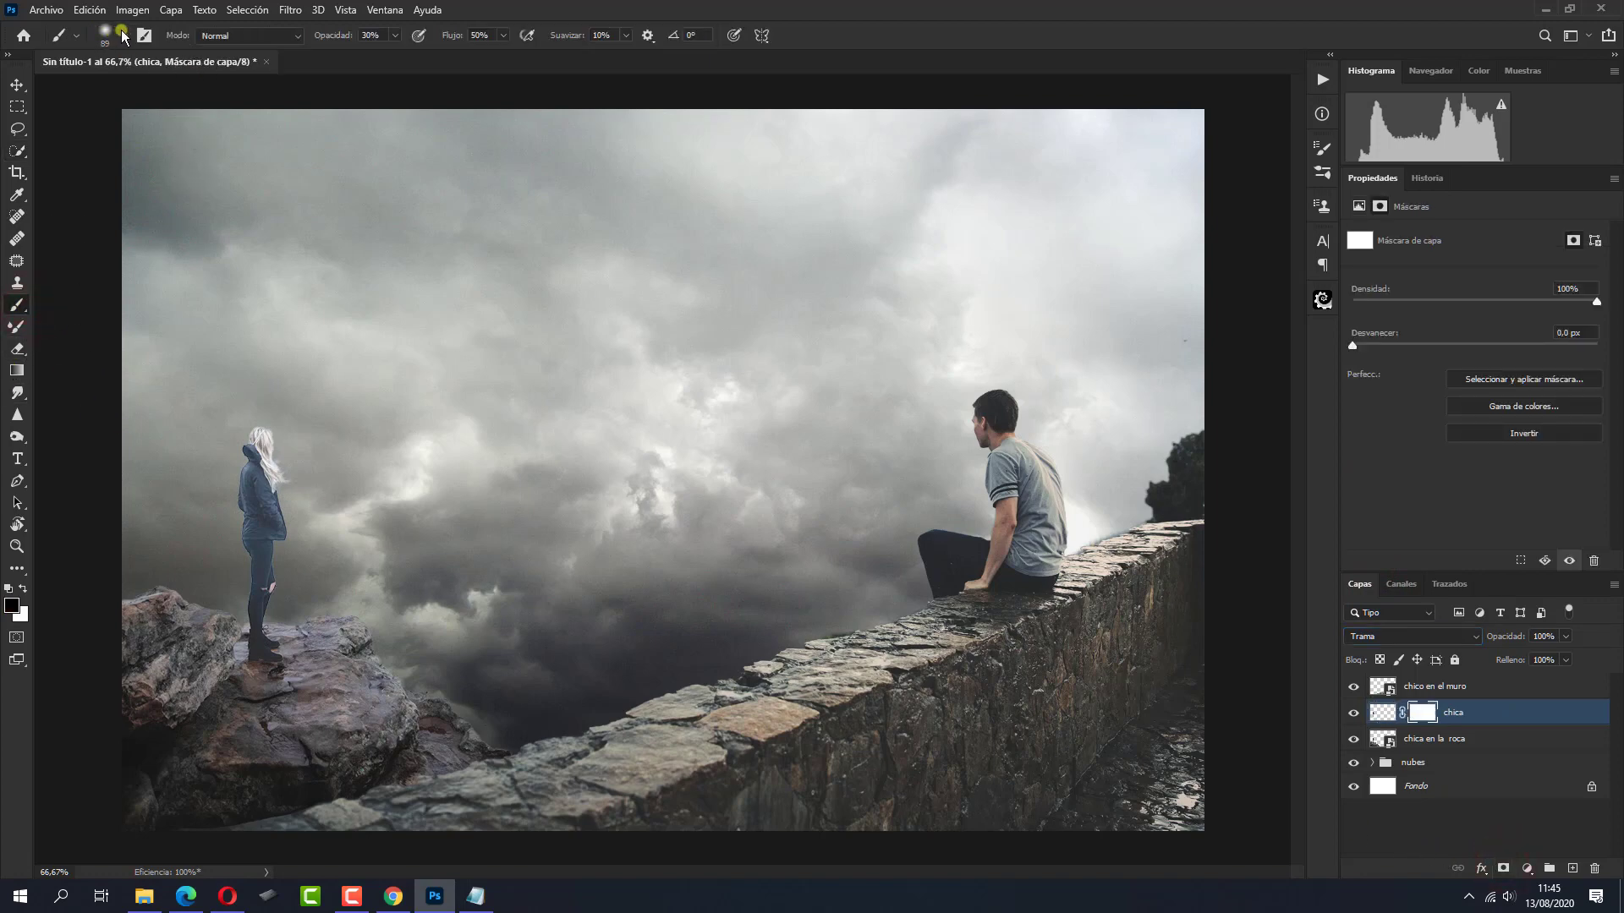
left_click(122, 34)
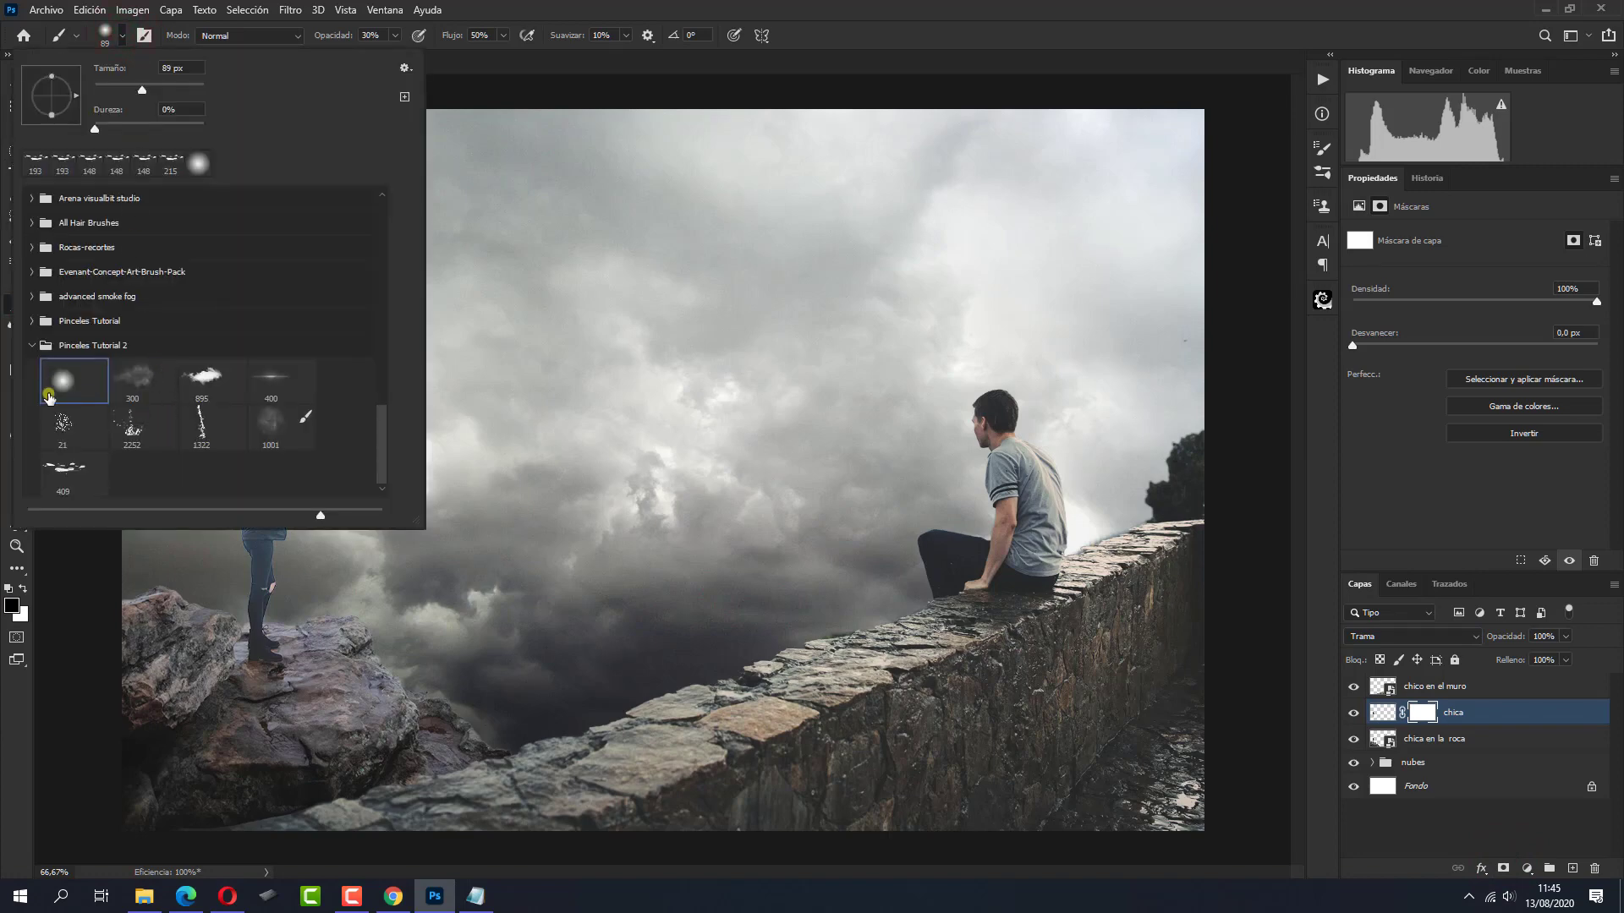
left_click(64, 372)
left_click(688, 352)
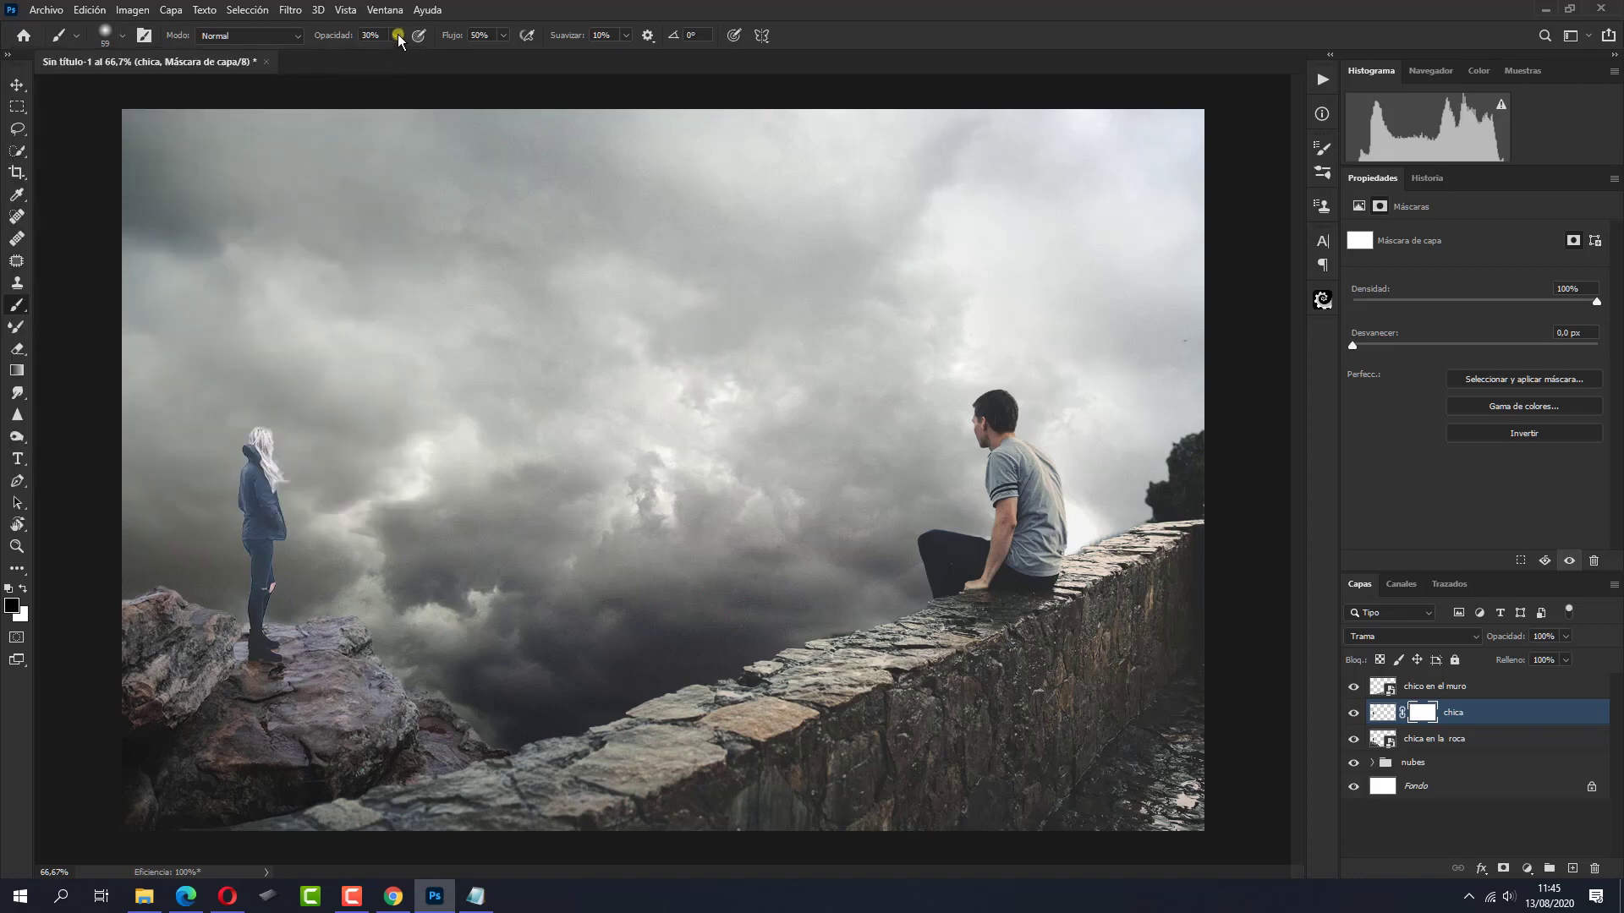
left_click_drag(400, 41, 486, 68)
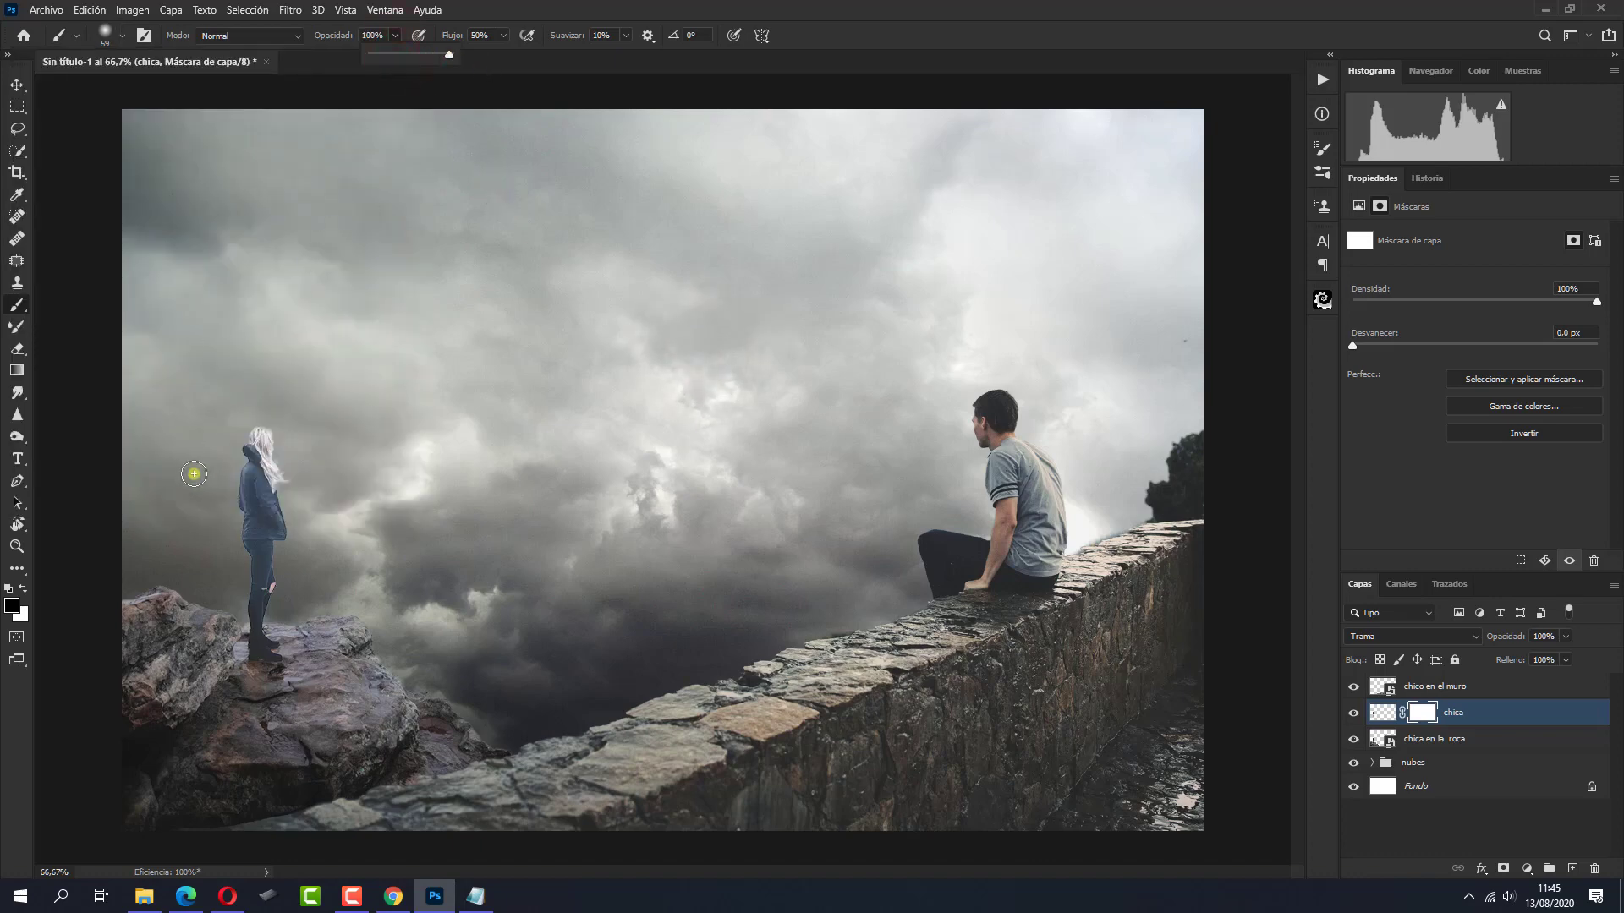
left_click(230, 456)
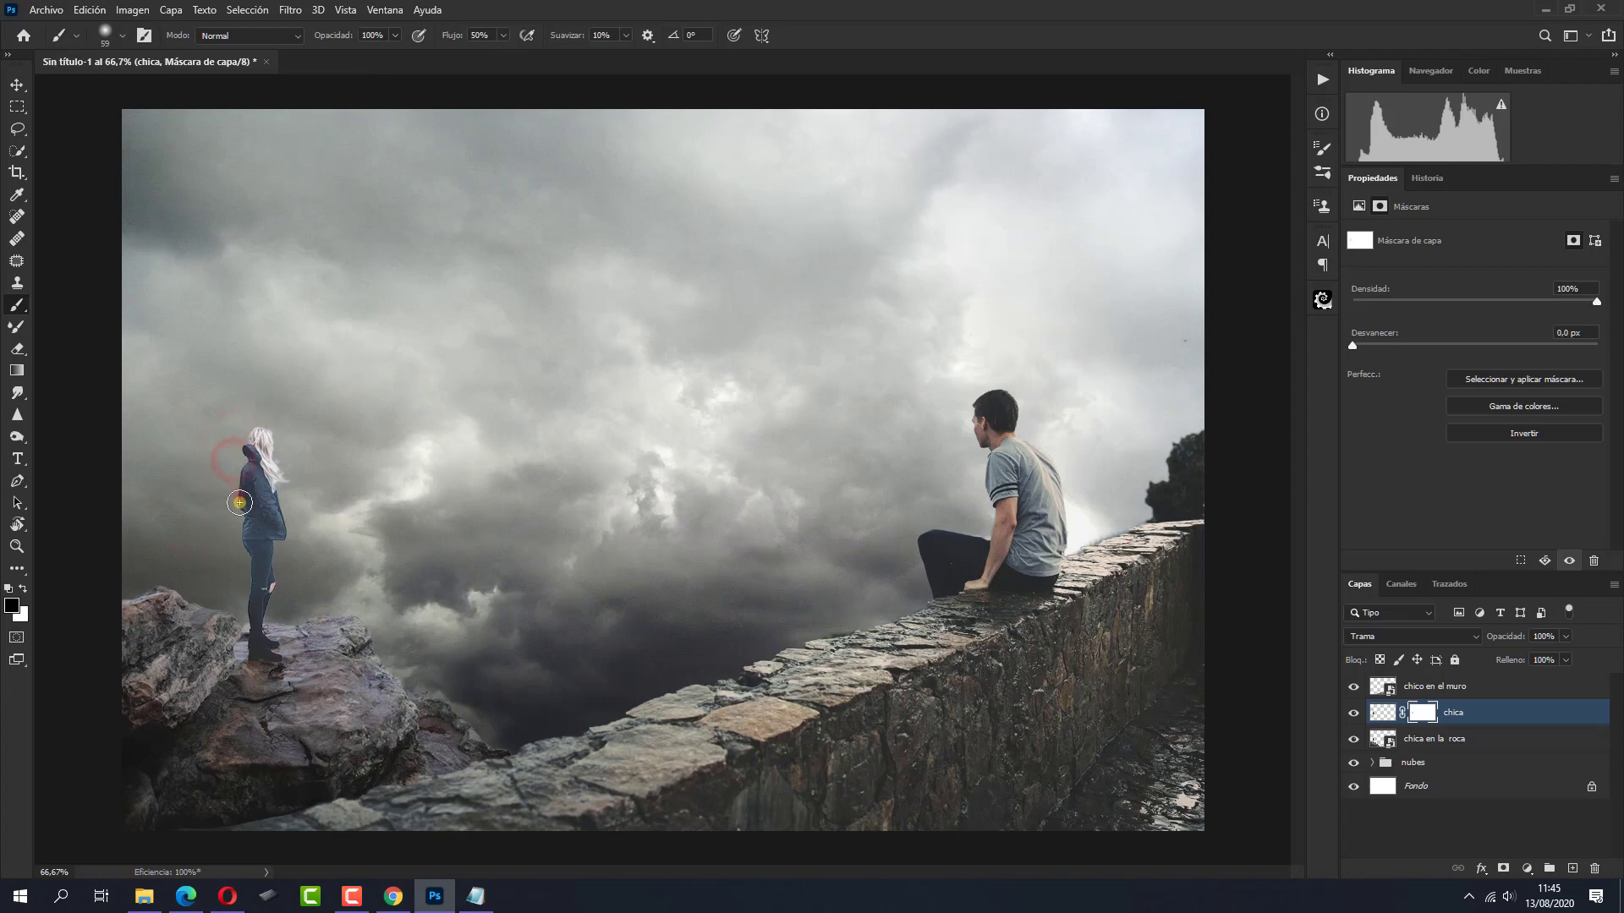
left_click_drag(239, 503, 242, 626)
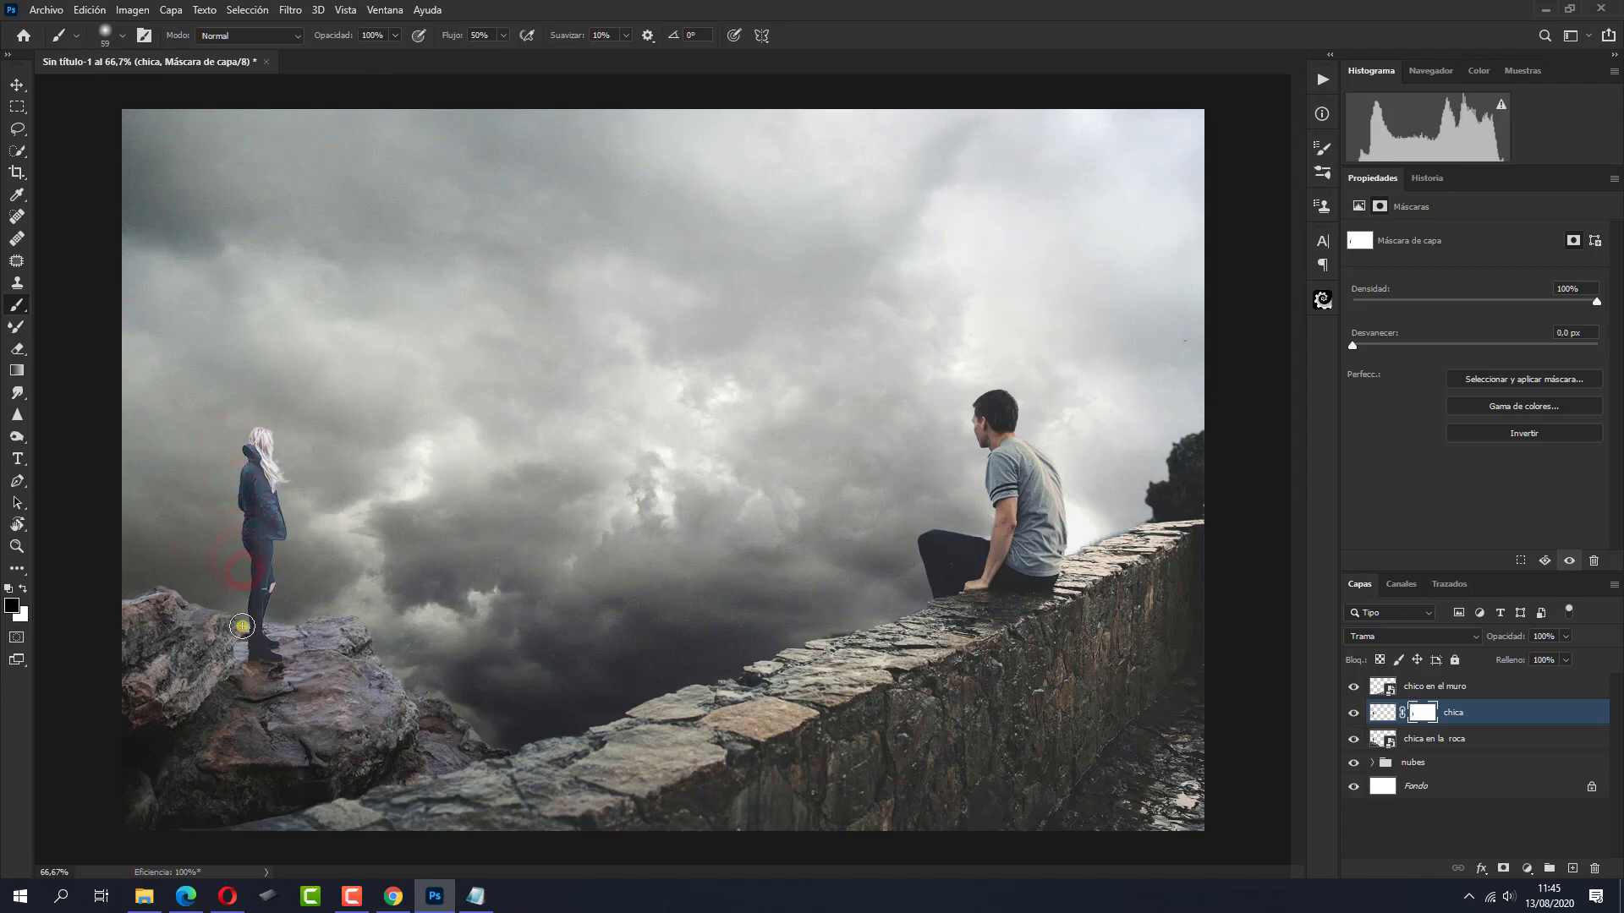
left_click_drag(239, 508, 240, 610)
Add an empty Capa 1 layer below the girl's layer and give it a colour label
key("ctrl")
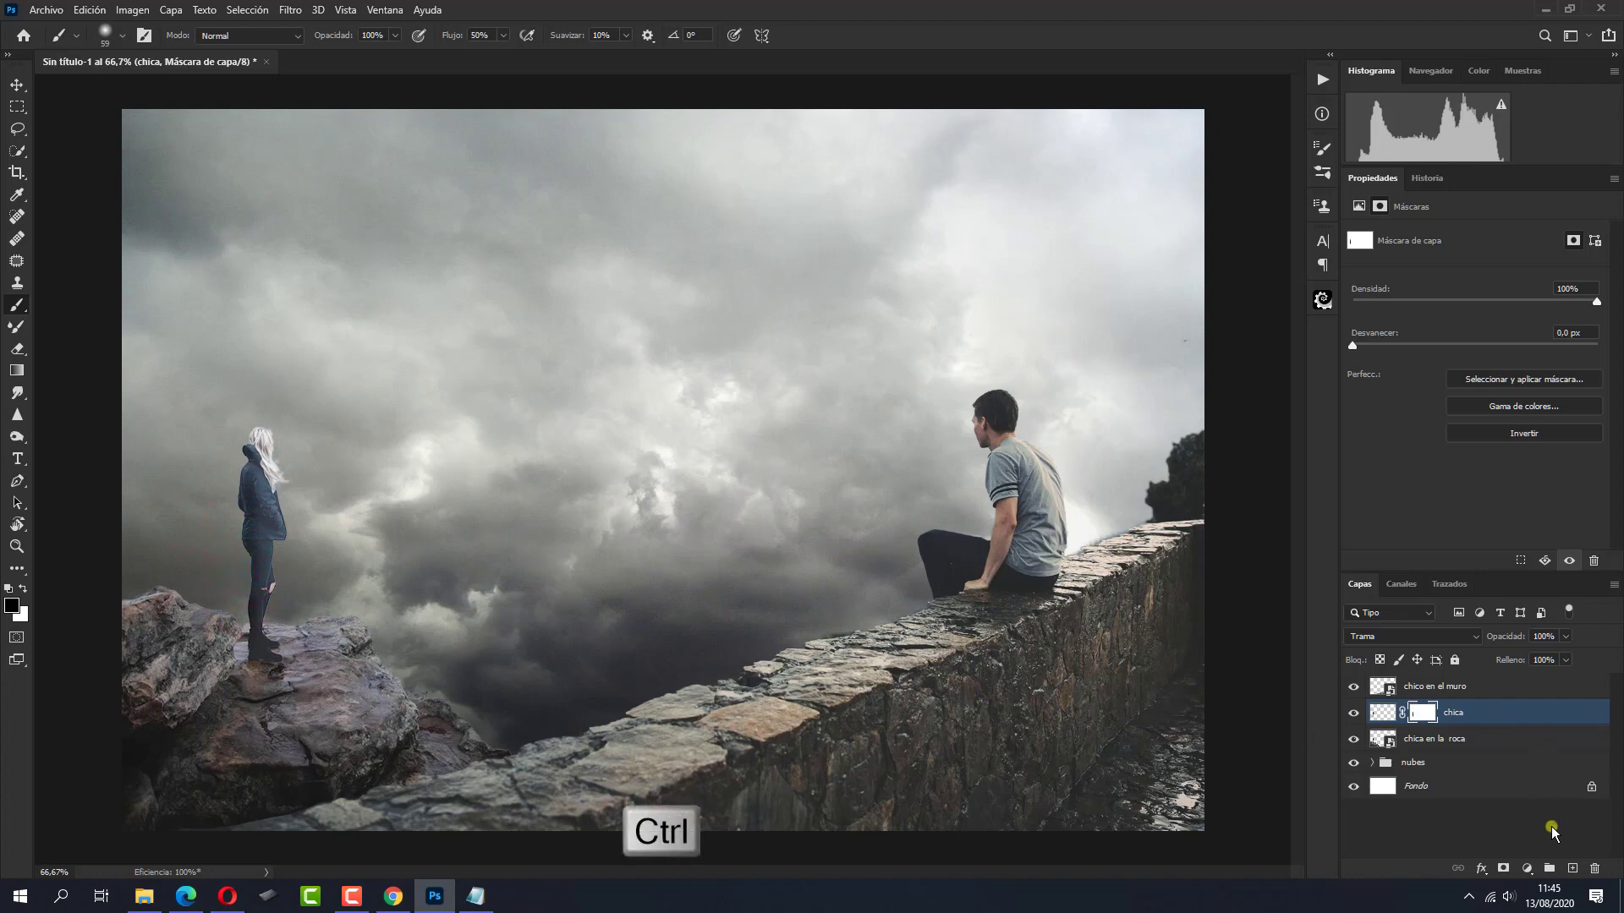
left_click(1571, 867, "ctrl")
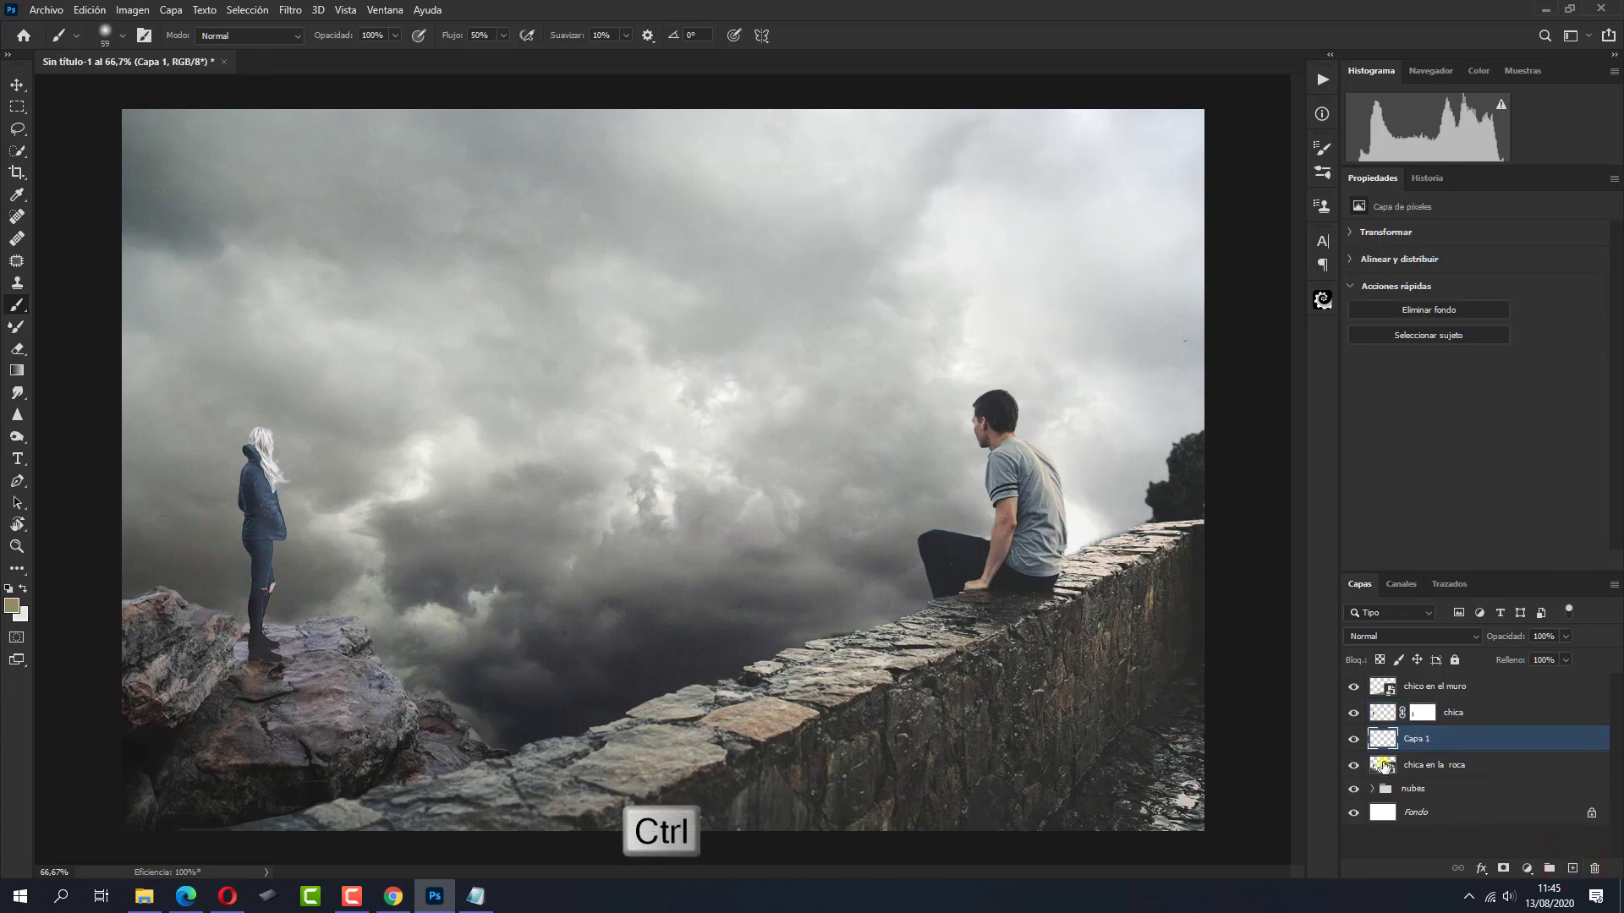
right_click(1353, 739)
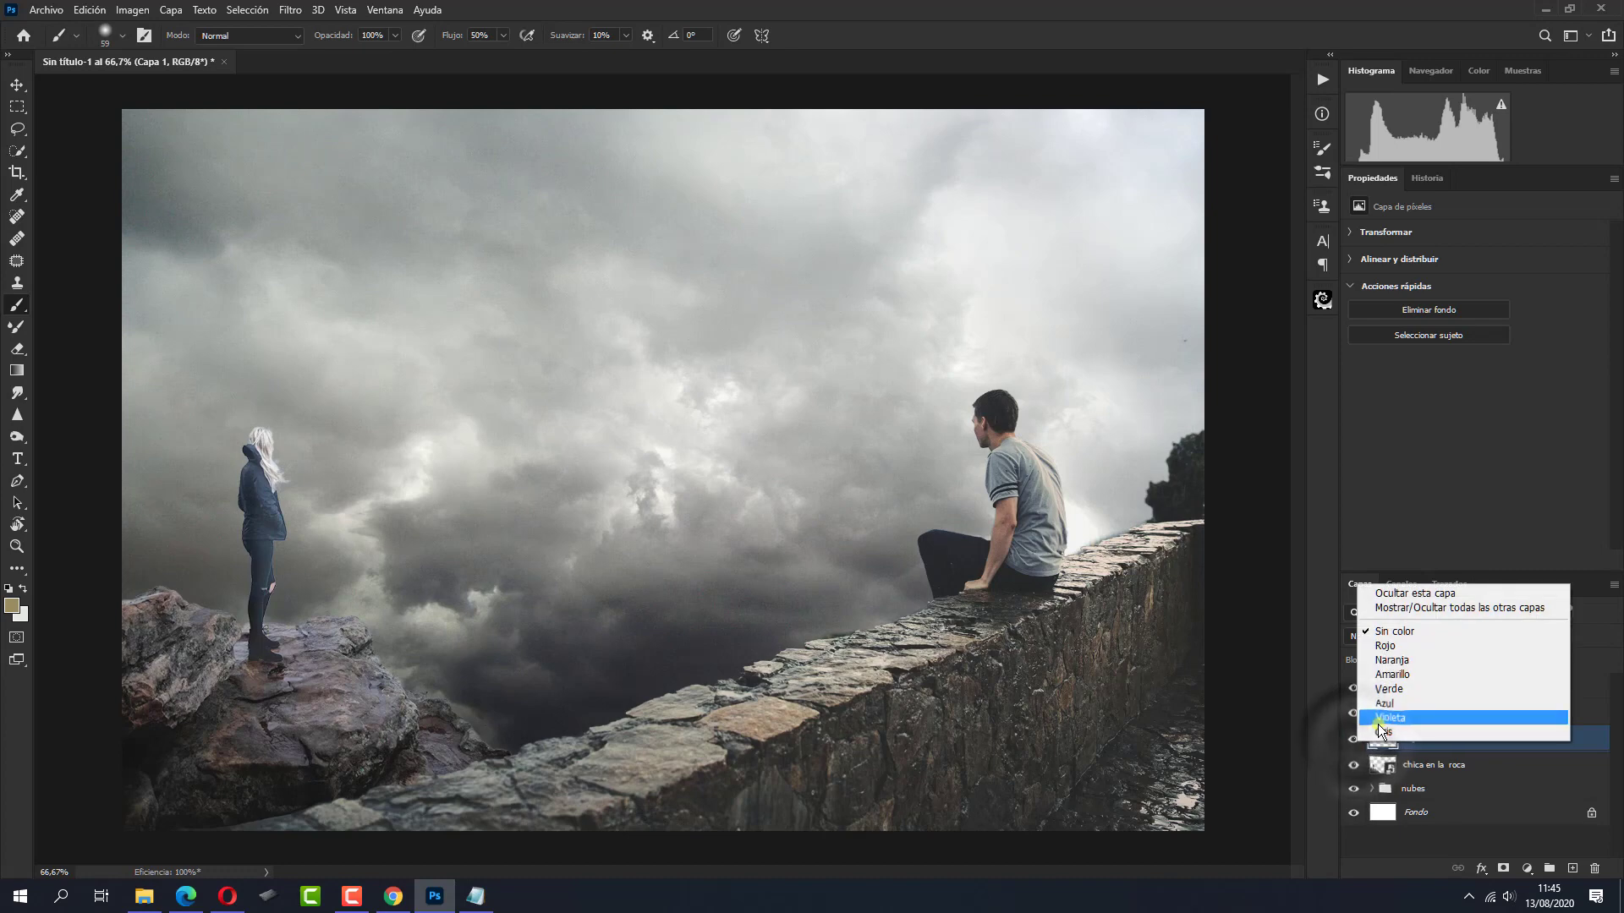
left_click(1378, 728)
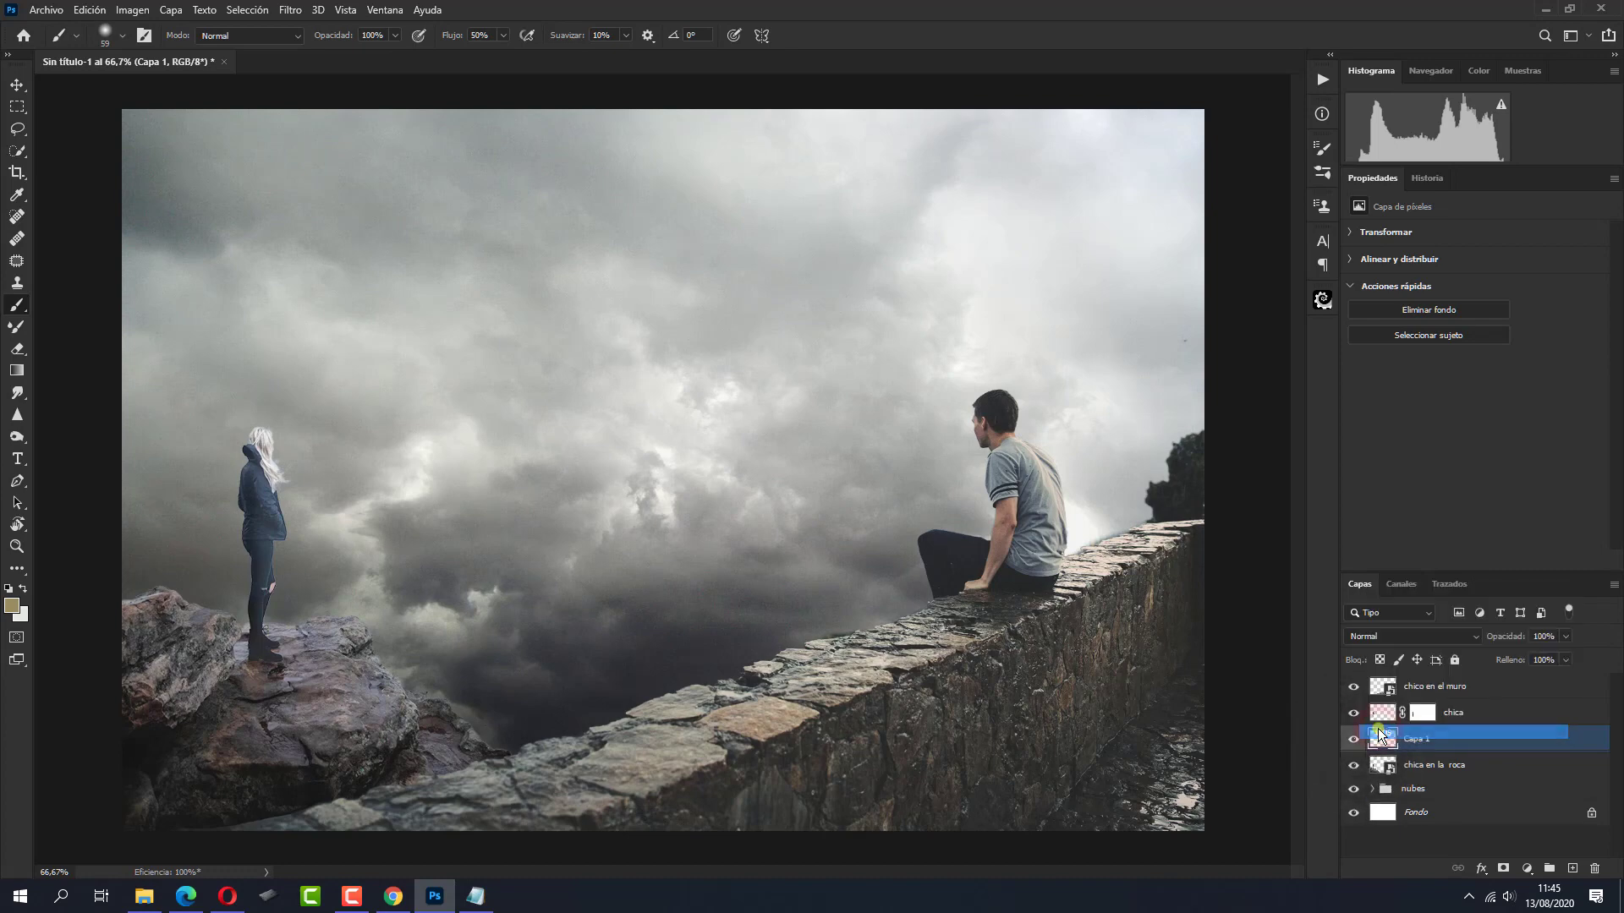
Set Capa 1 to Multiplicar and paint a sampled rock-colour shadow around the girl's feet
left_click(1382, 636)
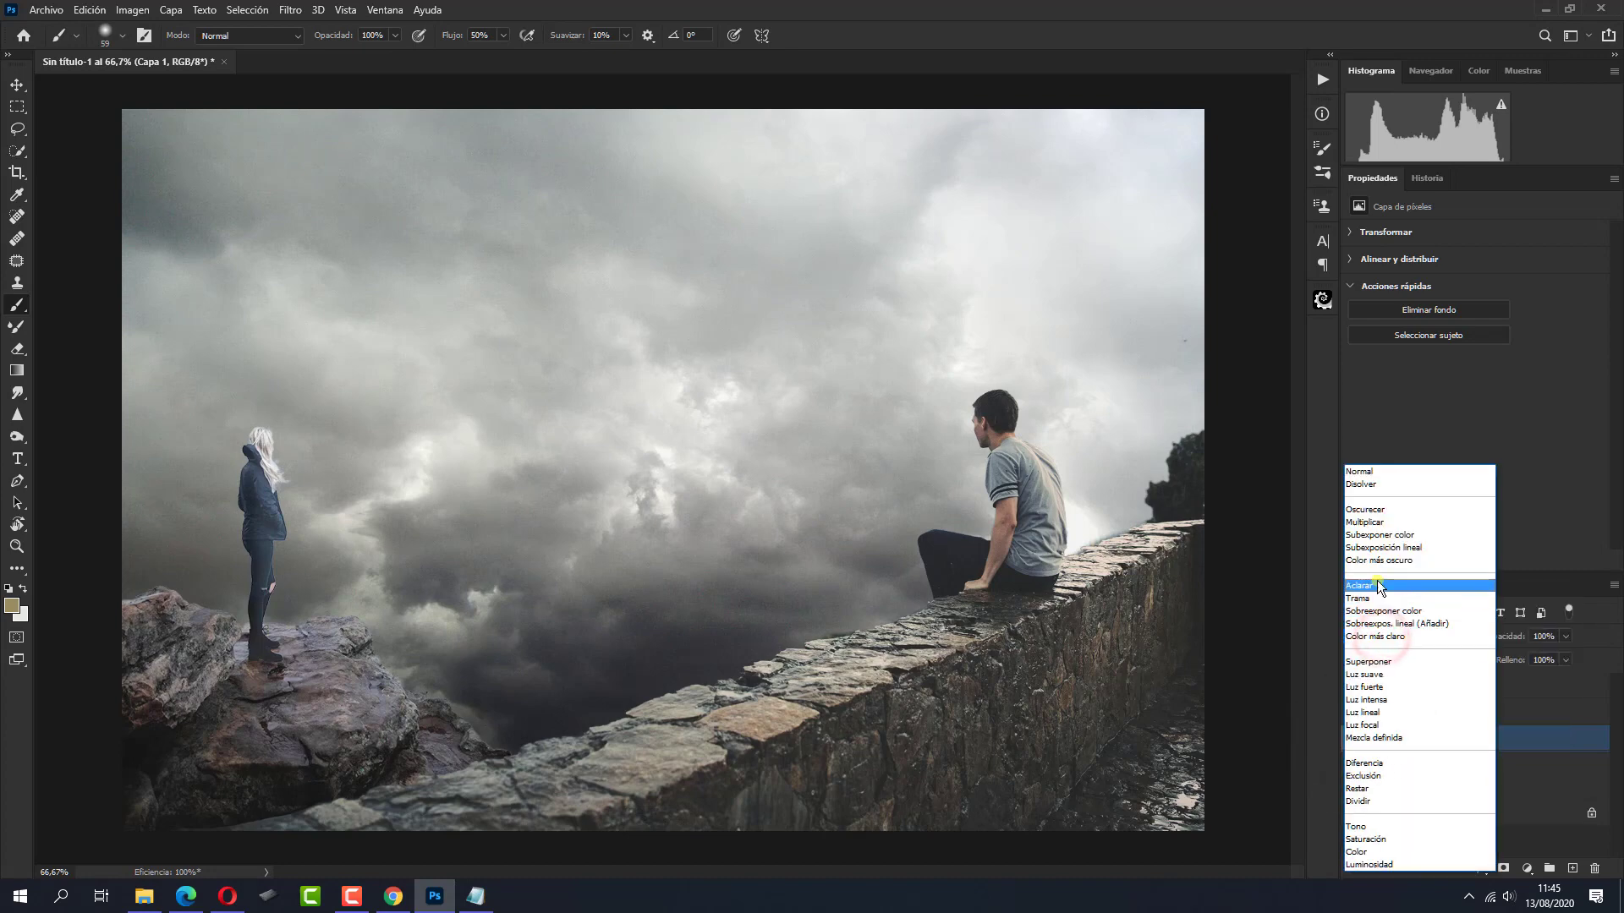
left_click(1374, 523)
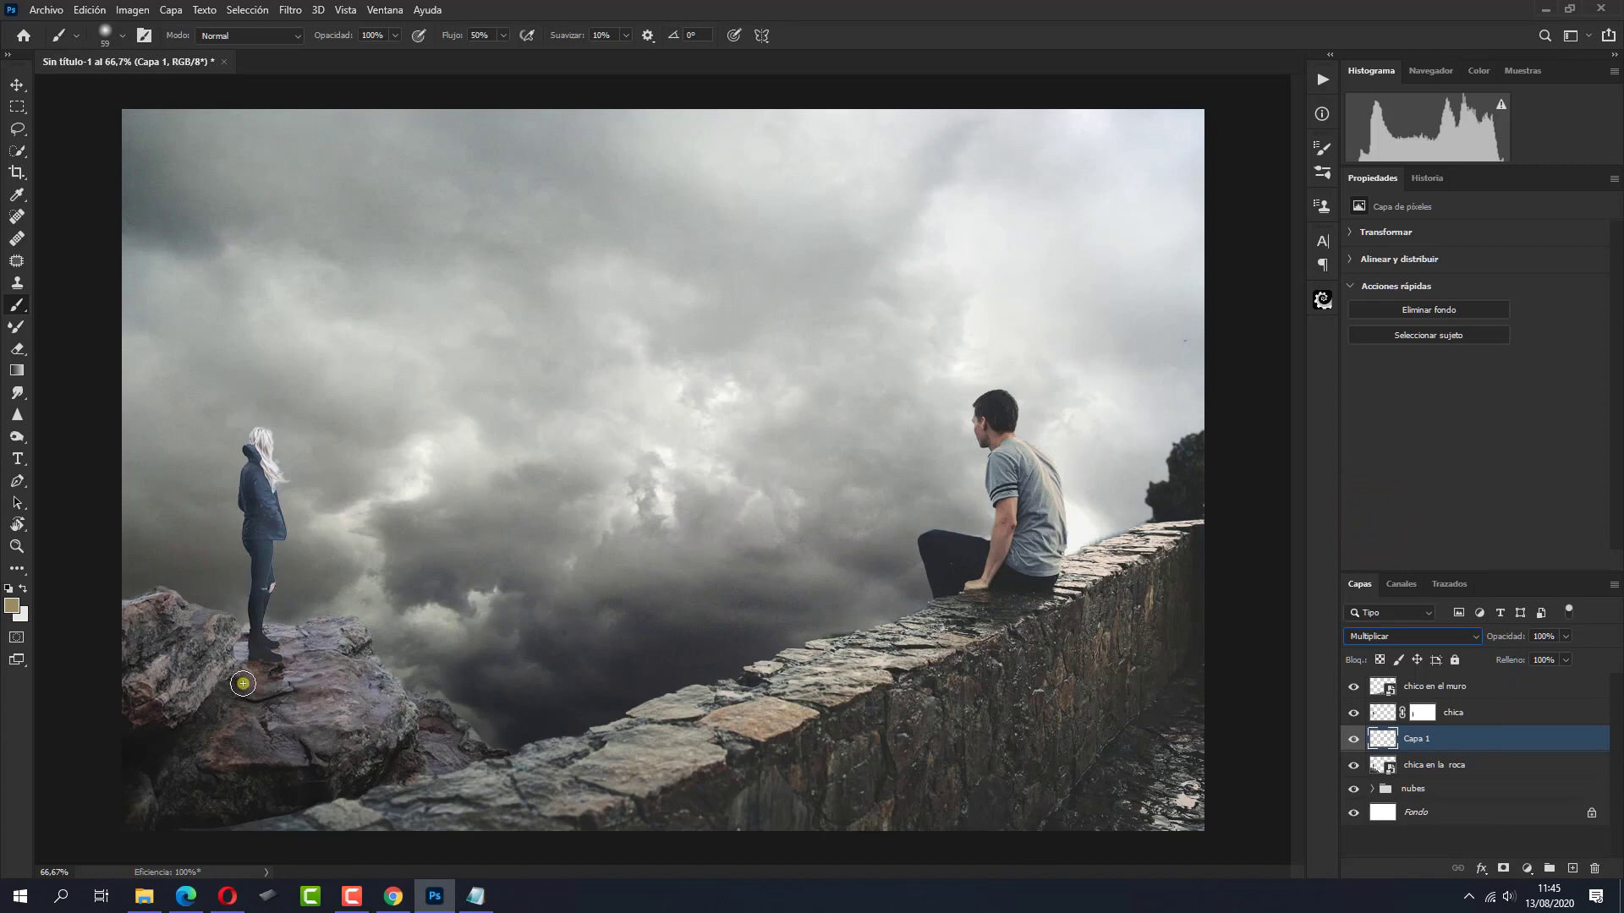
key("alt")
left_click_drag(246, 654, 151, 656)
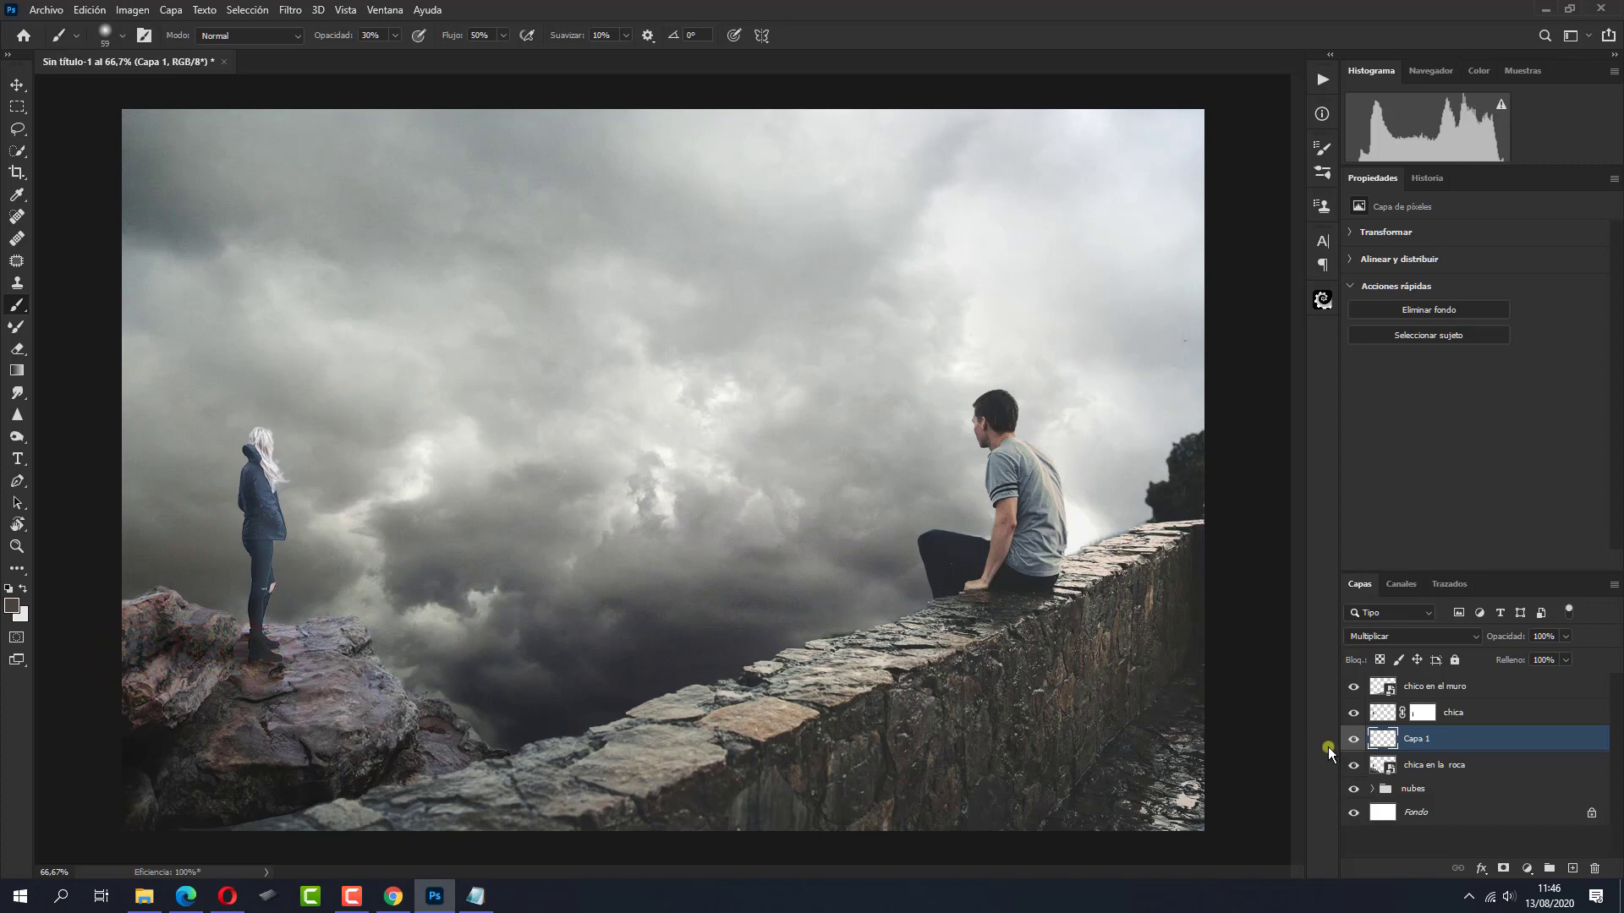
left_click(1485, 787)
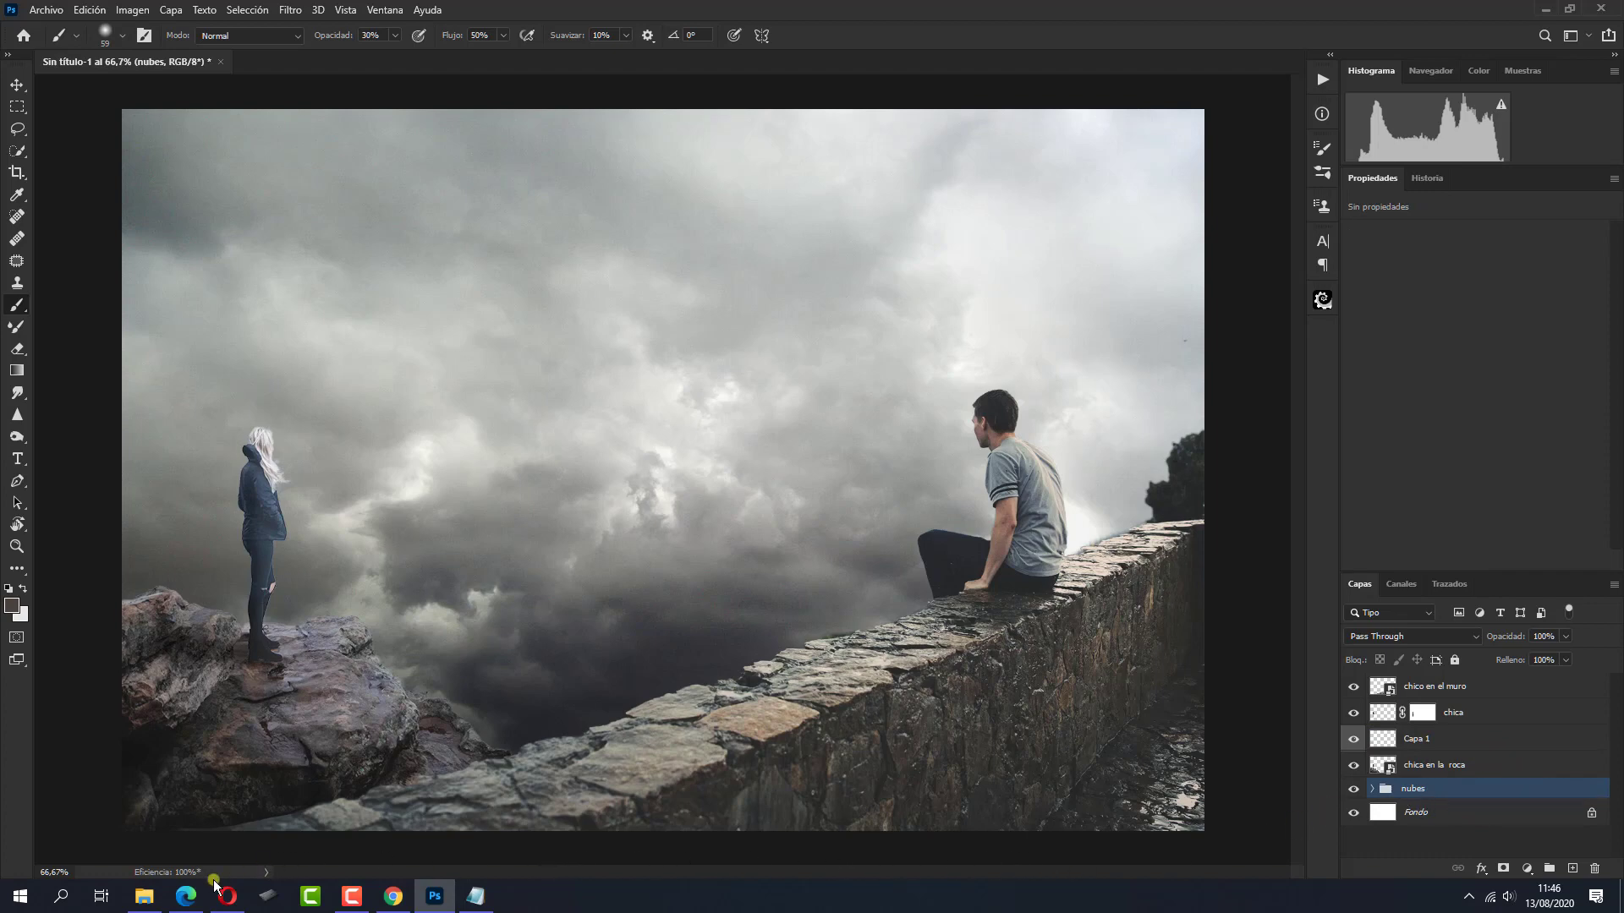
Place the monte 2 mountain image into the composition
left_click(144, 896)
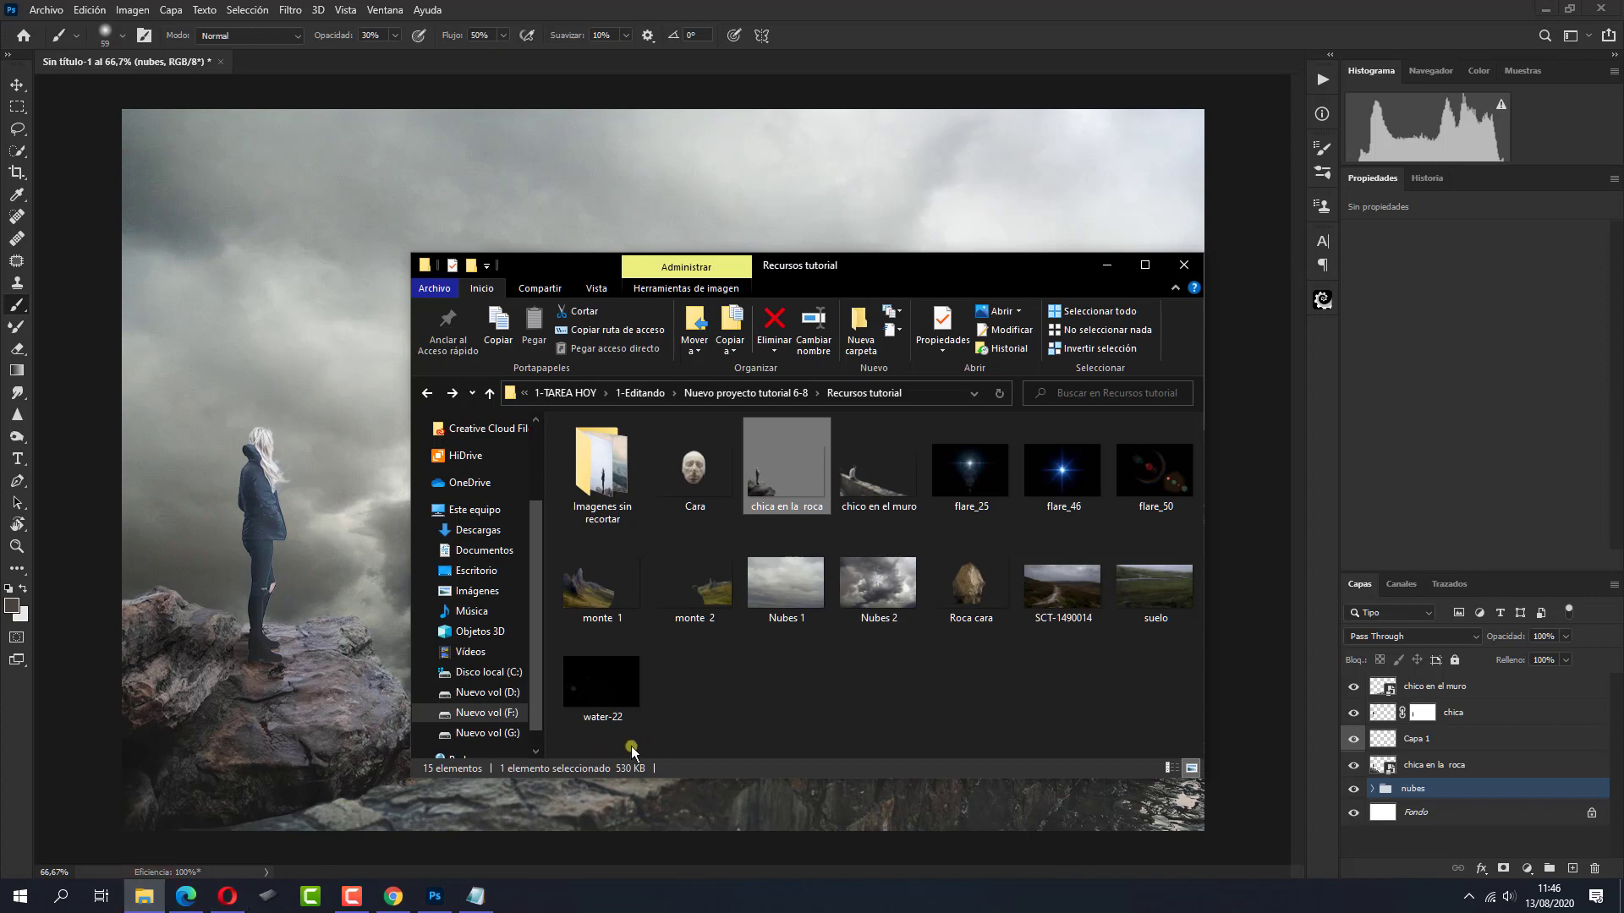
left_click(712, 607)
left_click_drag(713, 607, 727, 795)
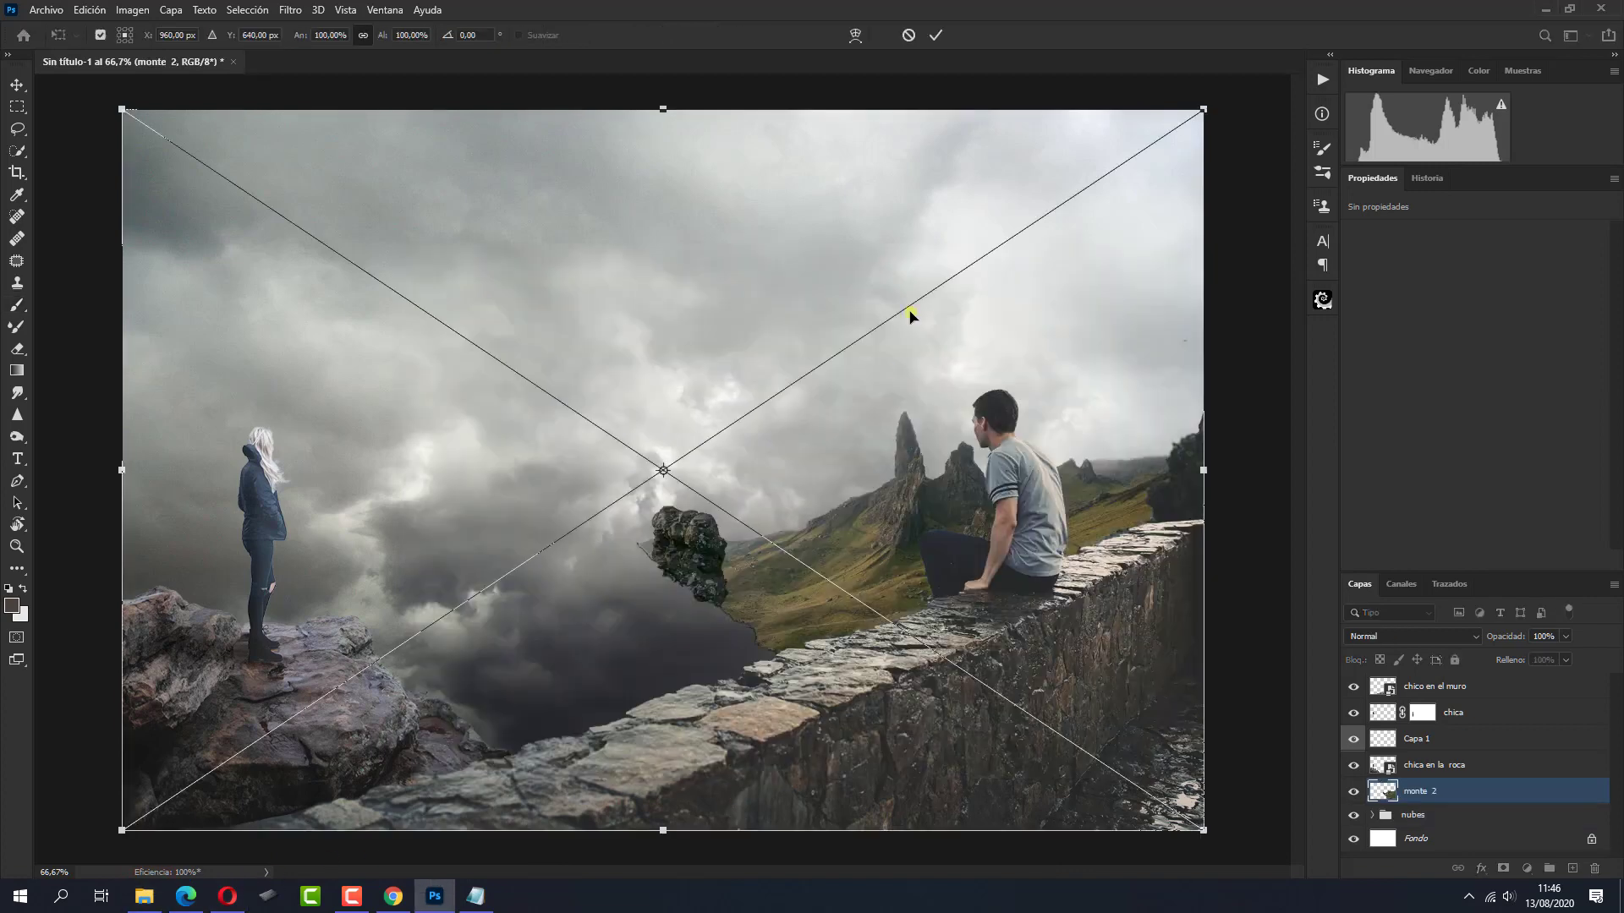
left_click(938, 34)
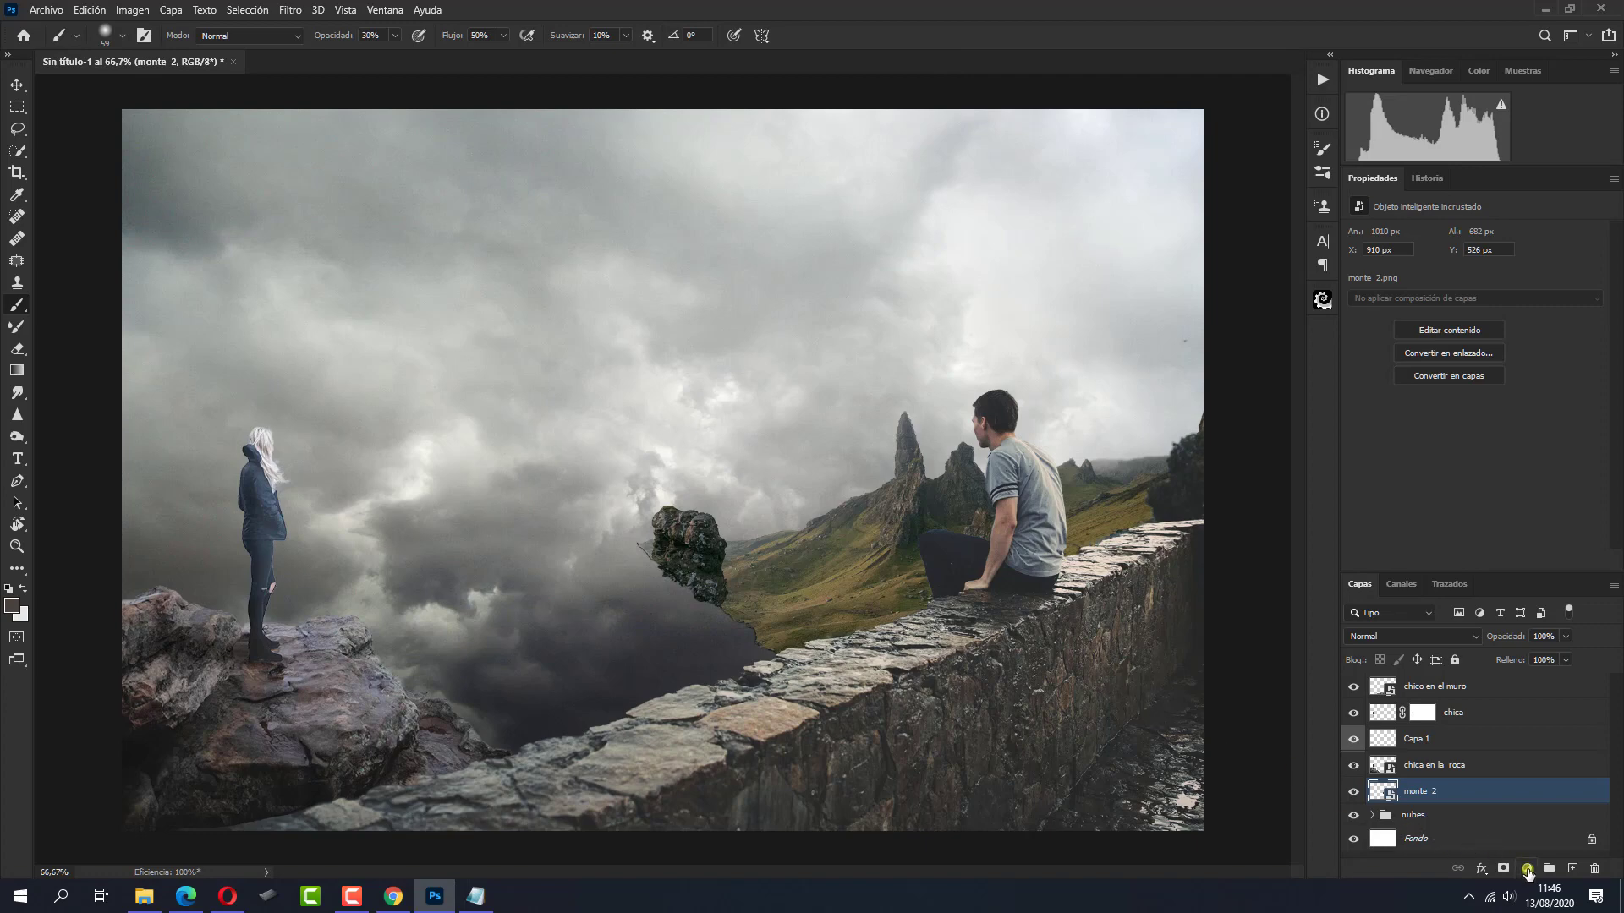
Add a Levels adjustment clipped to monte 2 with the output black raised to 45
left_click(1527, 871)
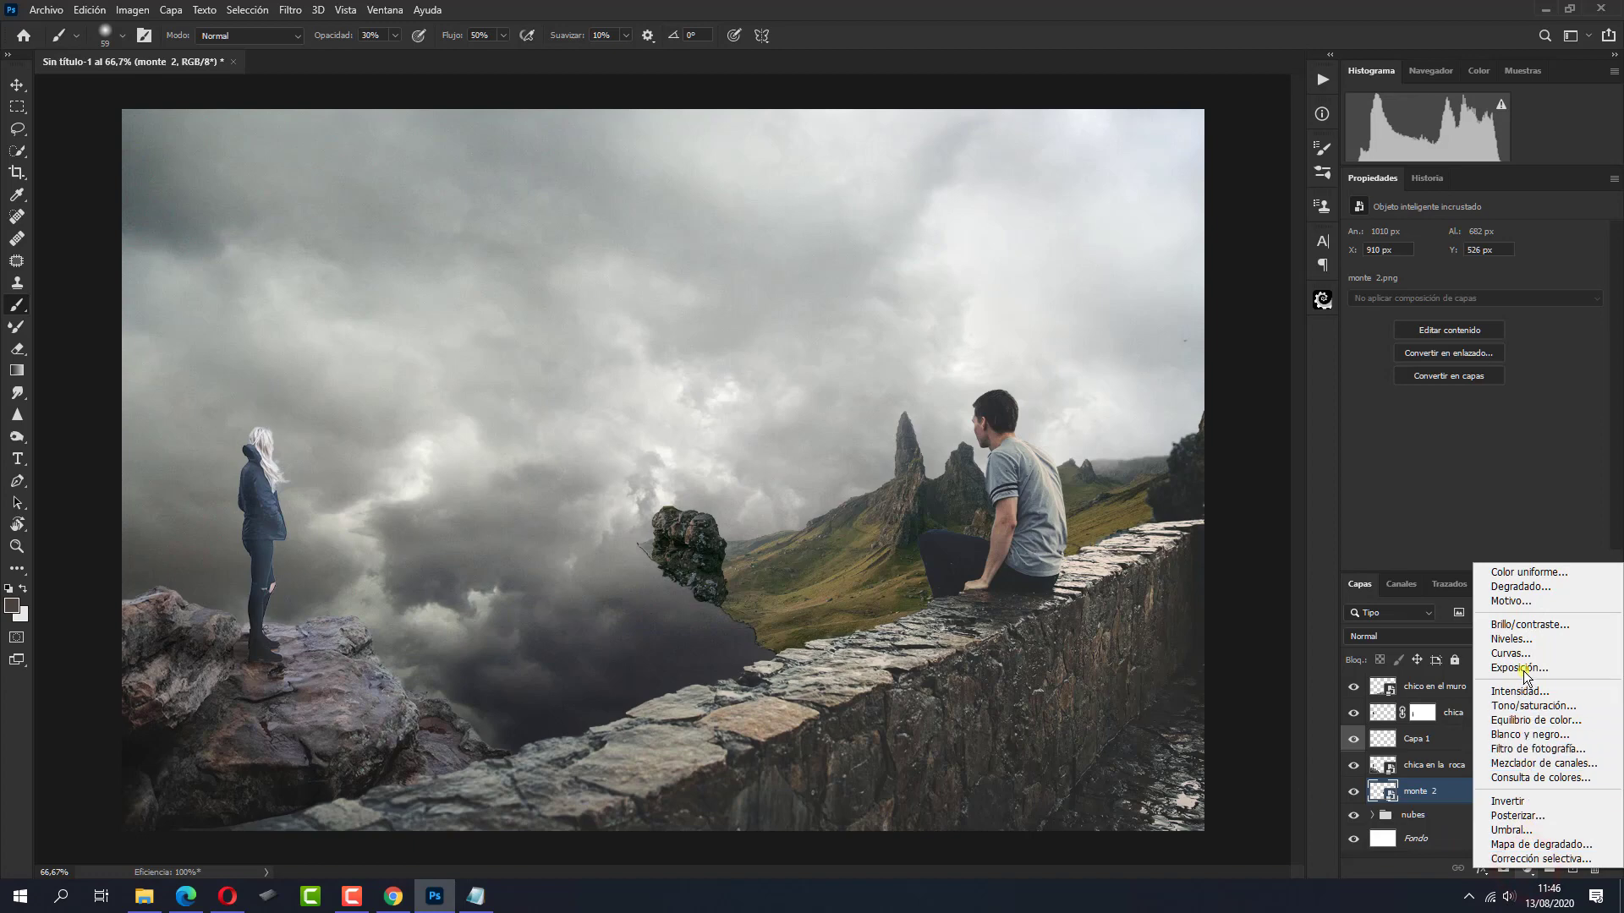
left_click(1527, 638)
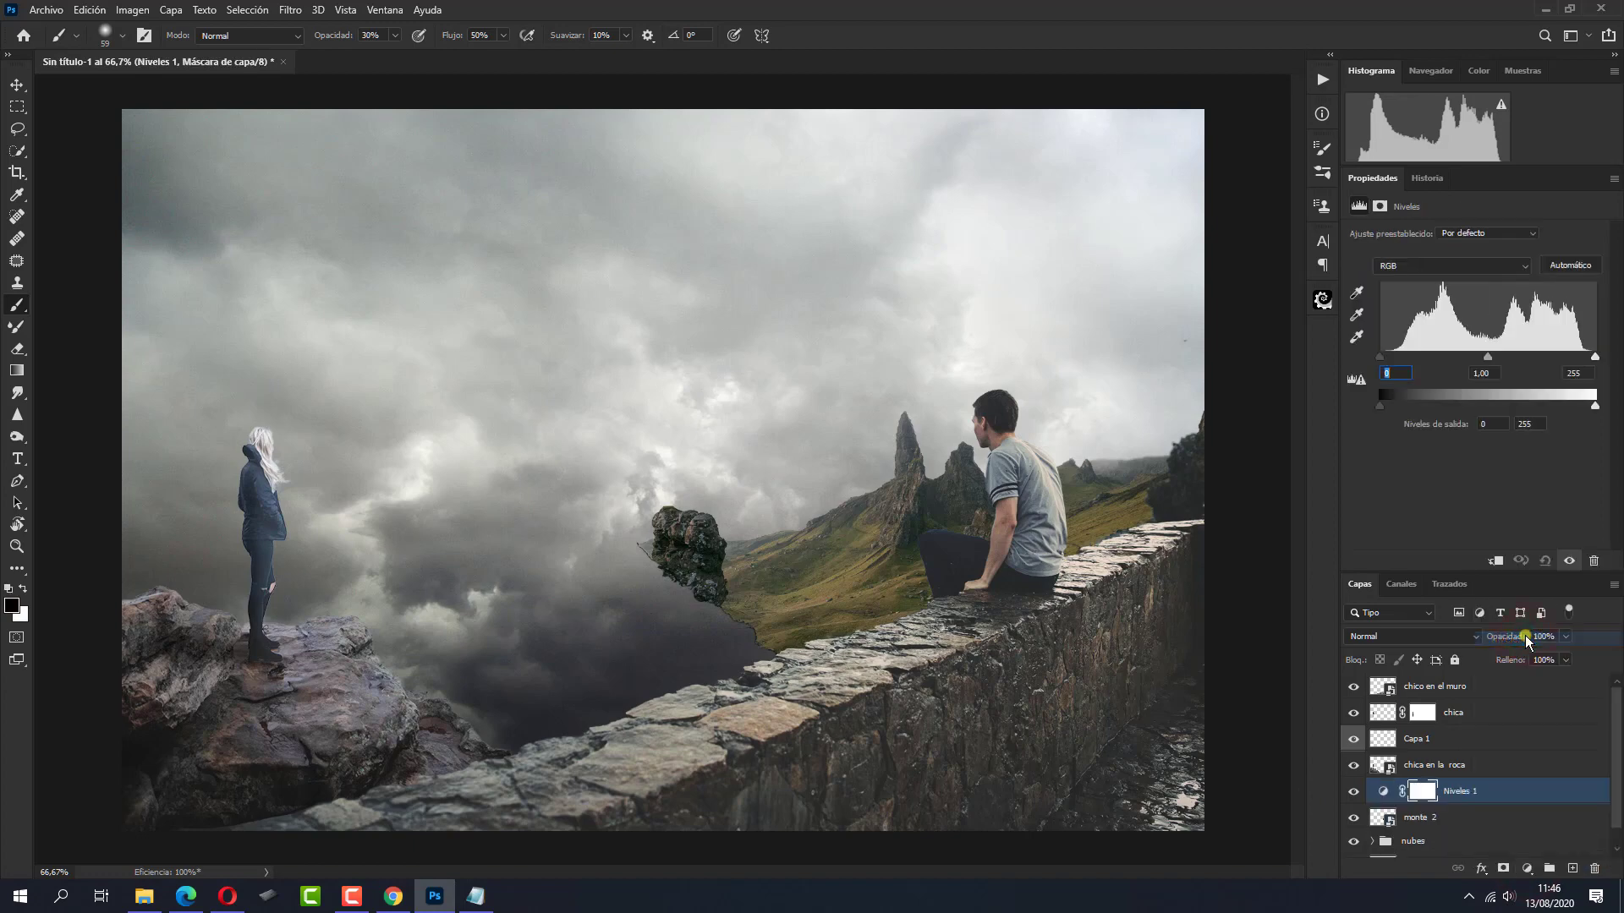
left_click(1495, 560)
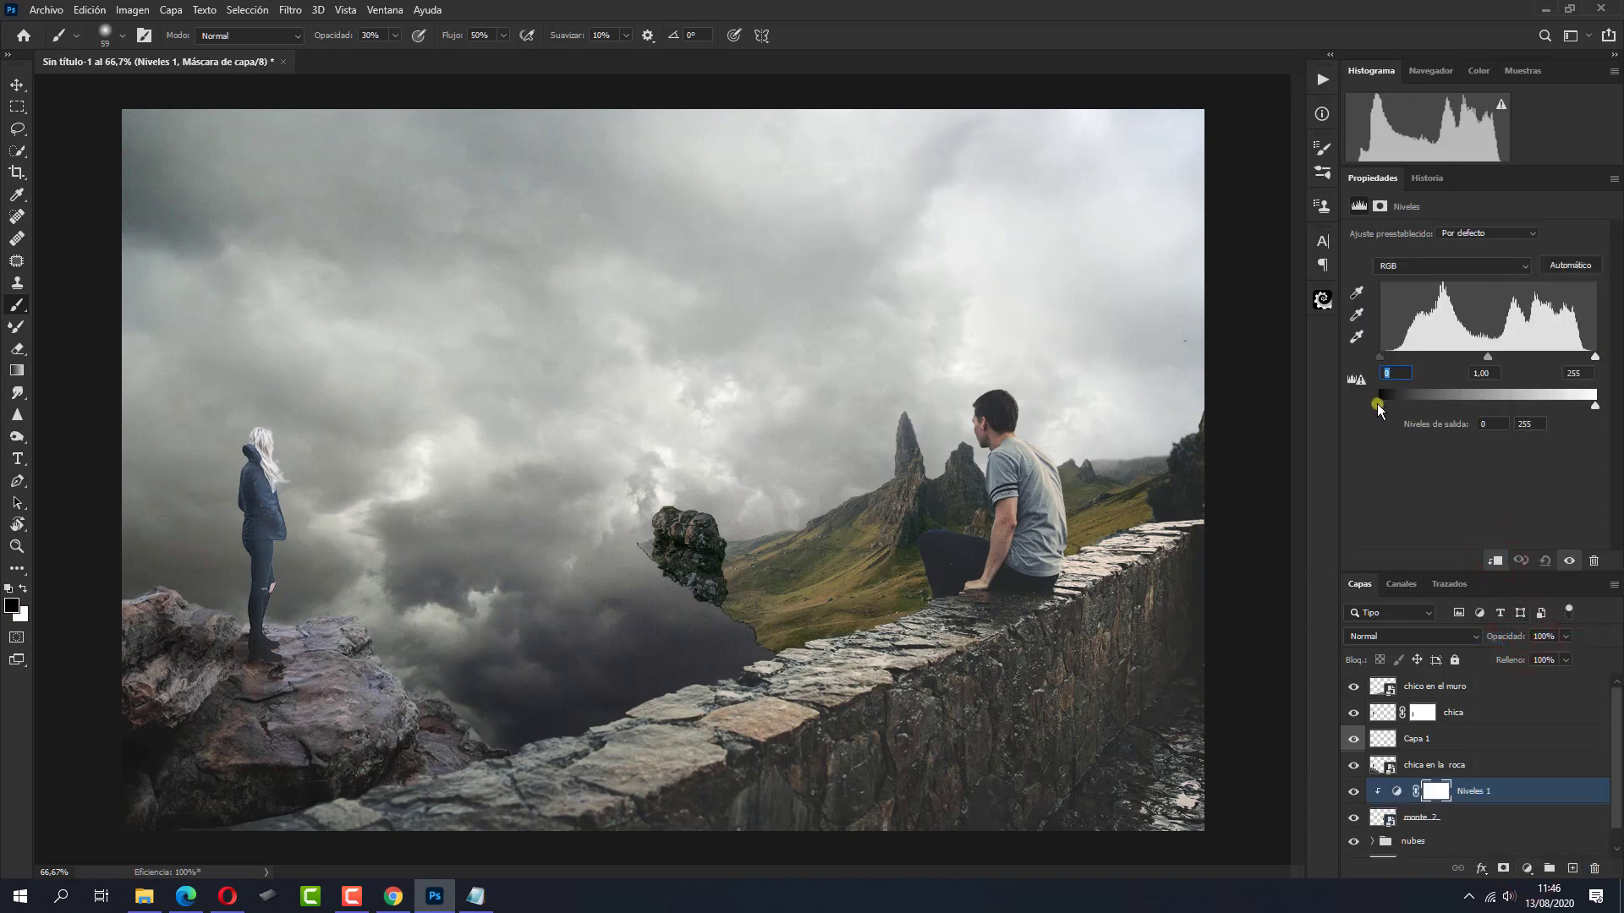
left_click_drag(1377, 404, 1403, 404)
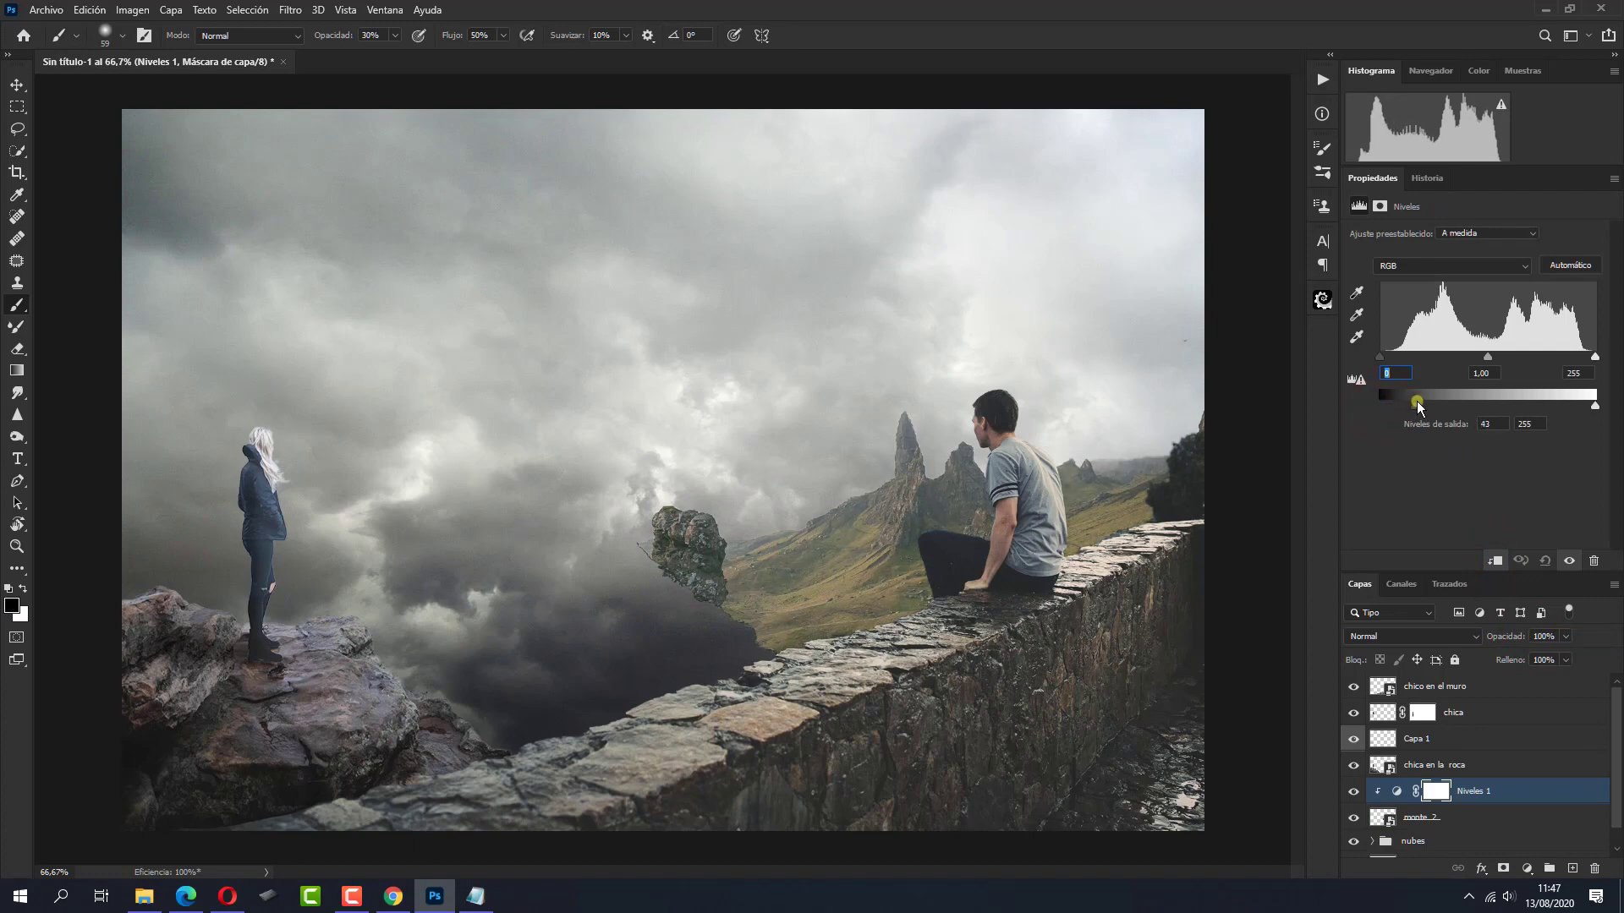
left_click_drag(1415, 403, 1418, 406)
Place the monte 1 valley image and add a layer mask to it
left_click(144, 897)
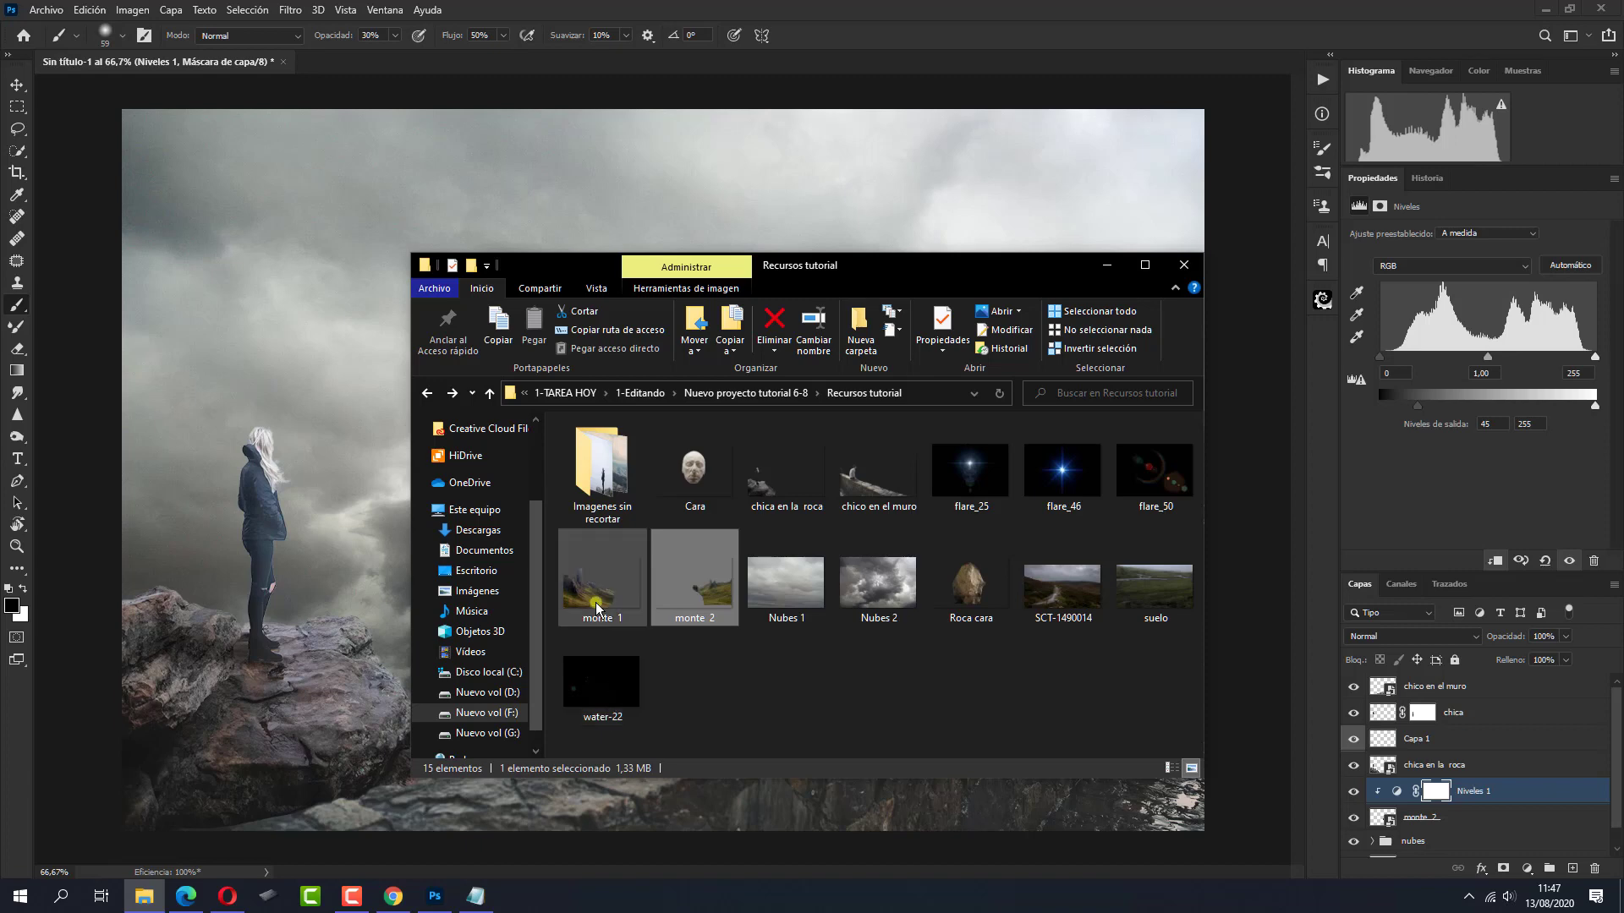
left_click_drag(596, 603, 607, 790)
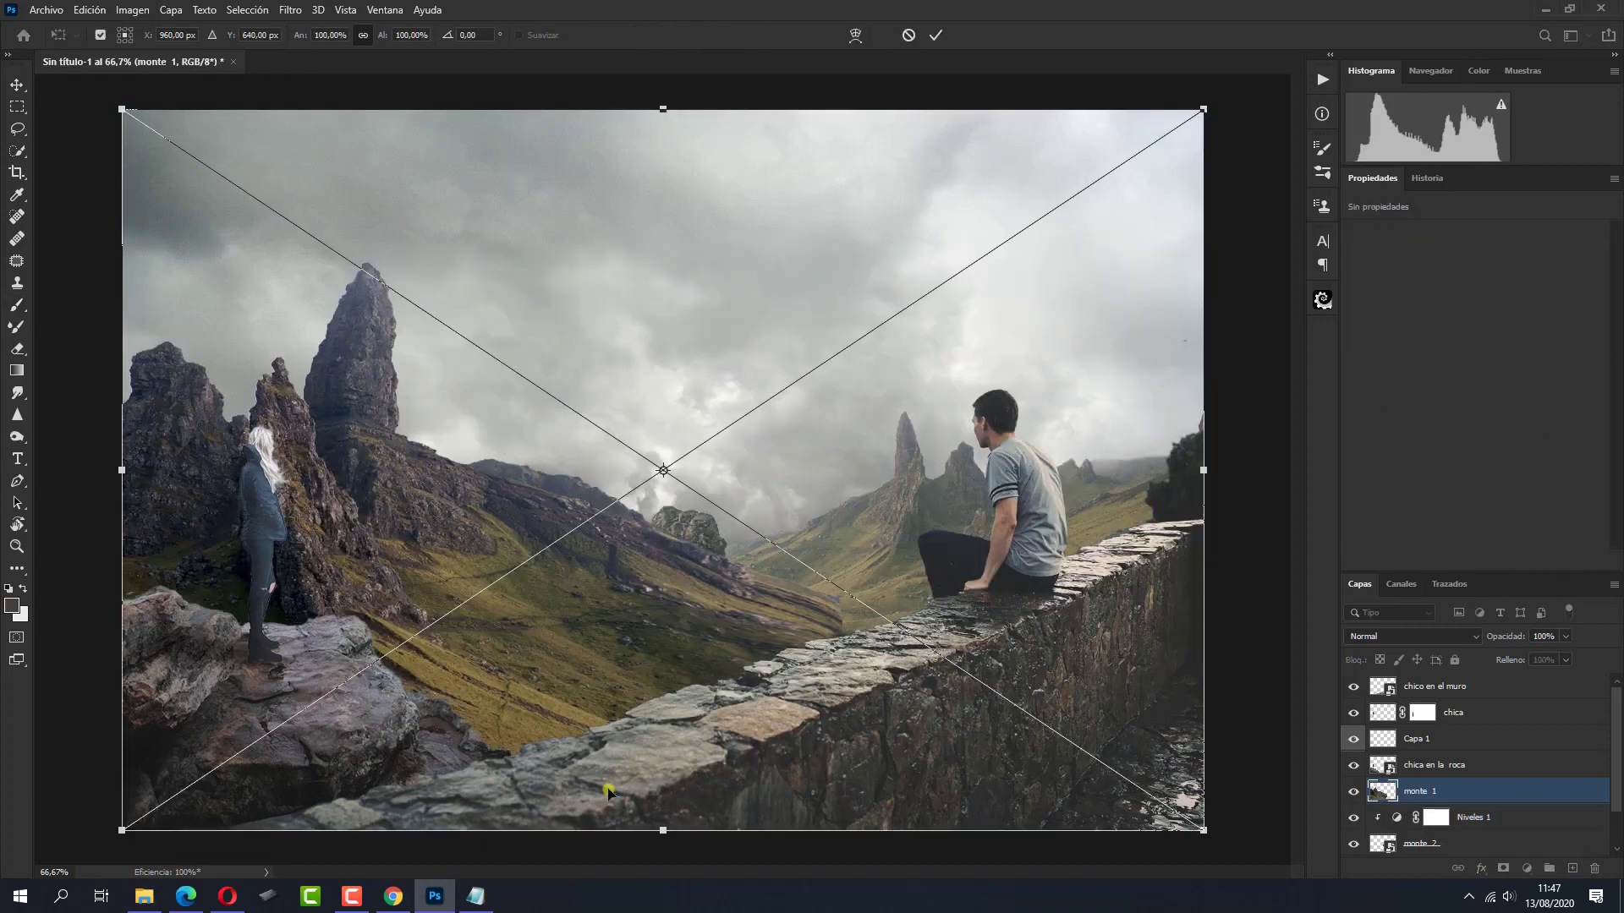
left_click(936, 34)
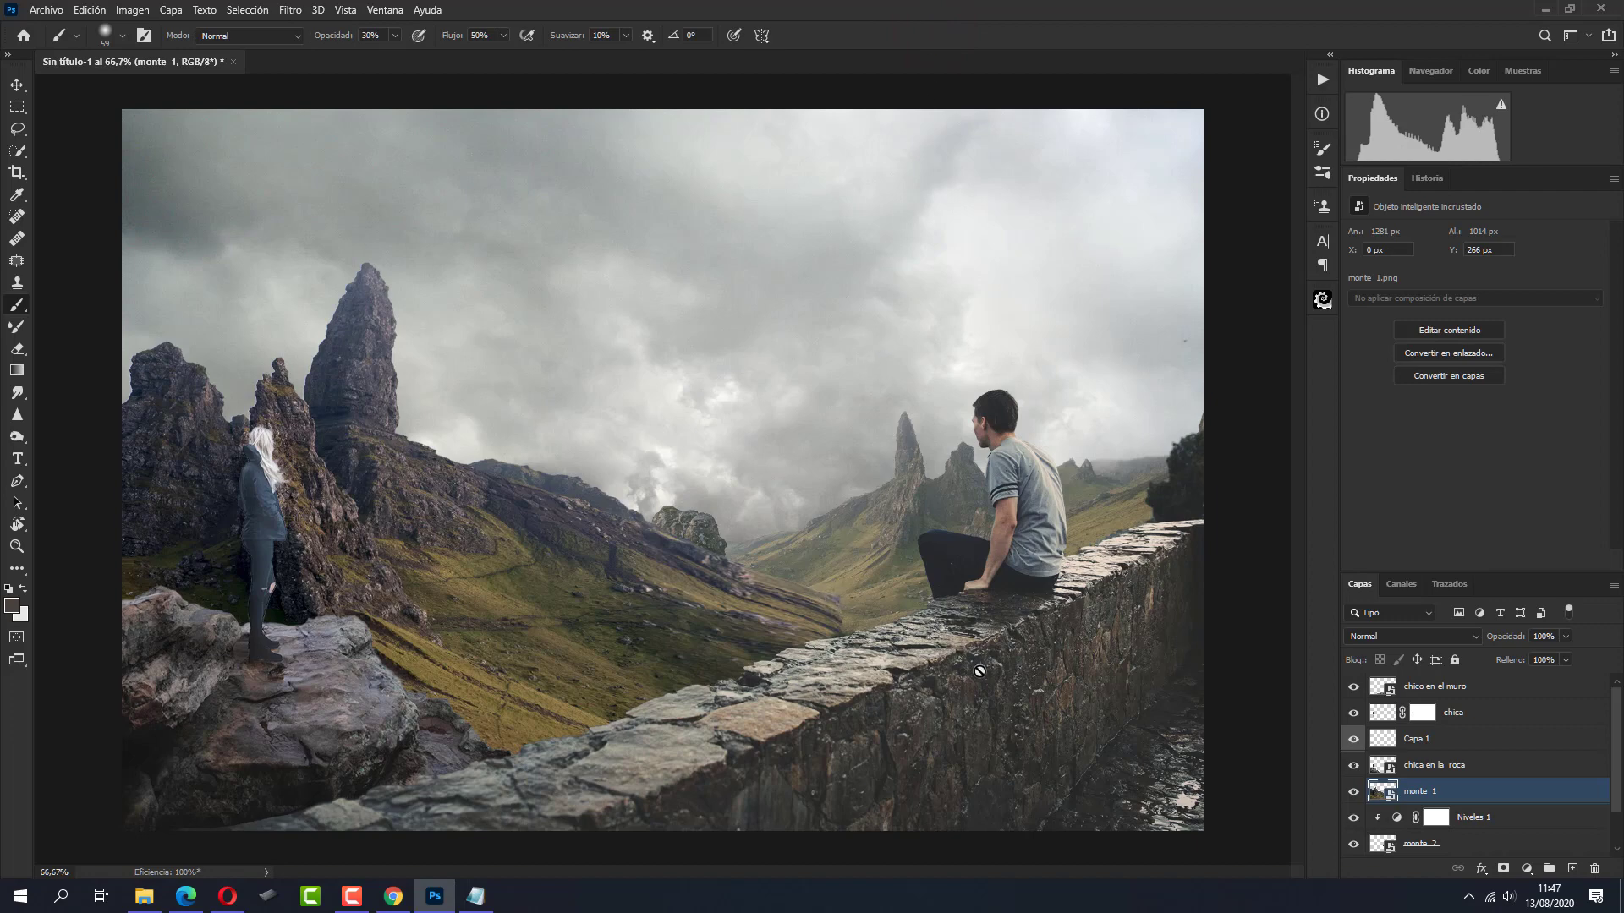
left_click(1503, 870)
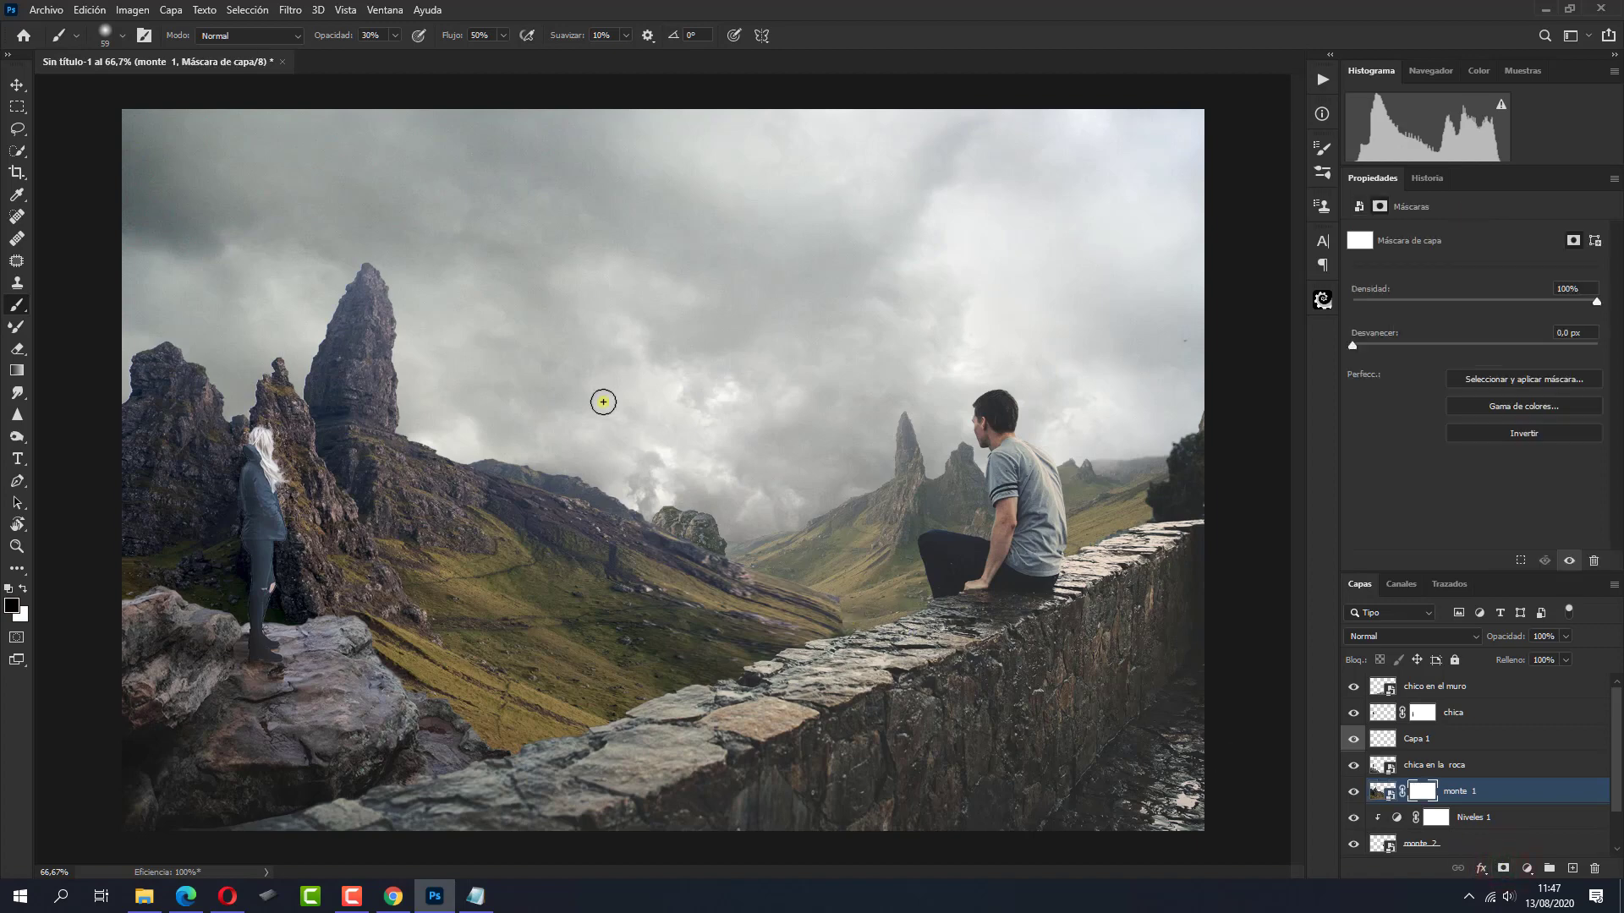
Paint monte 1's mask near the stone wall with brush 21 at 100% opacity
left_click(125, 38)
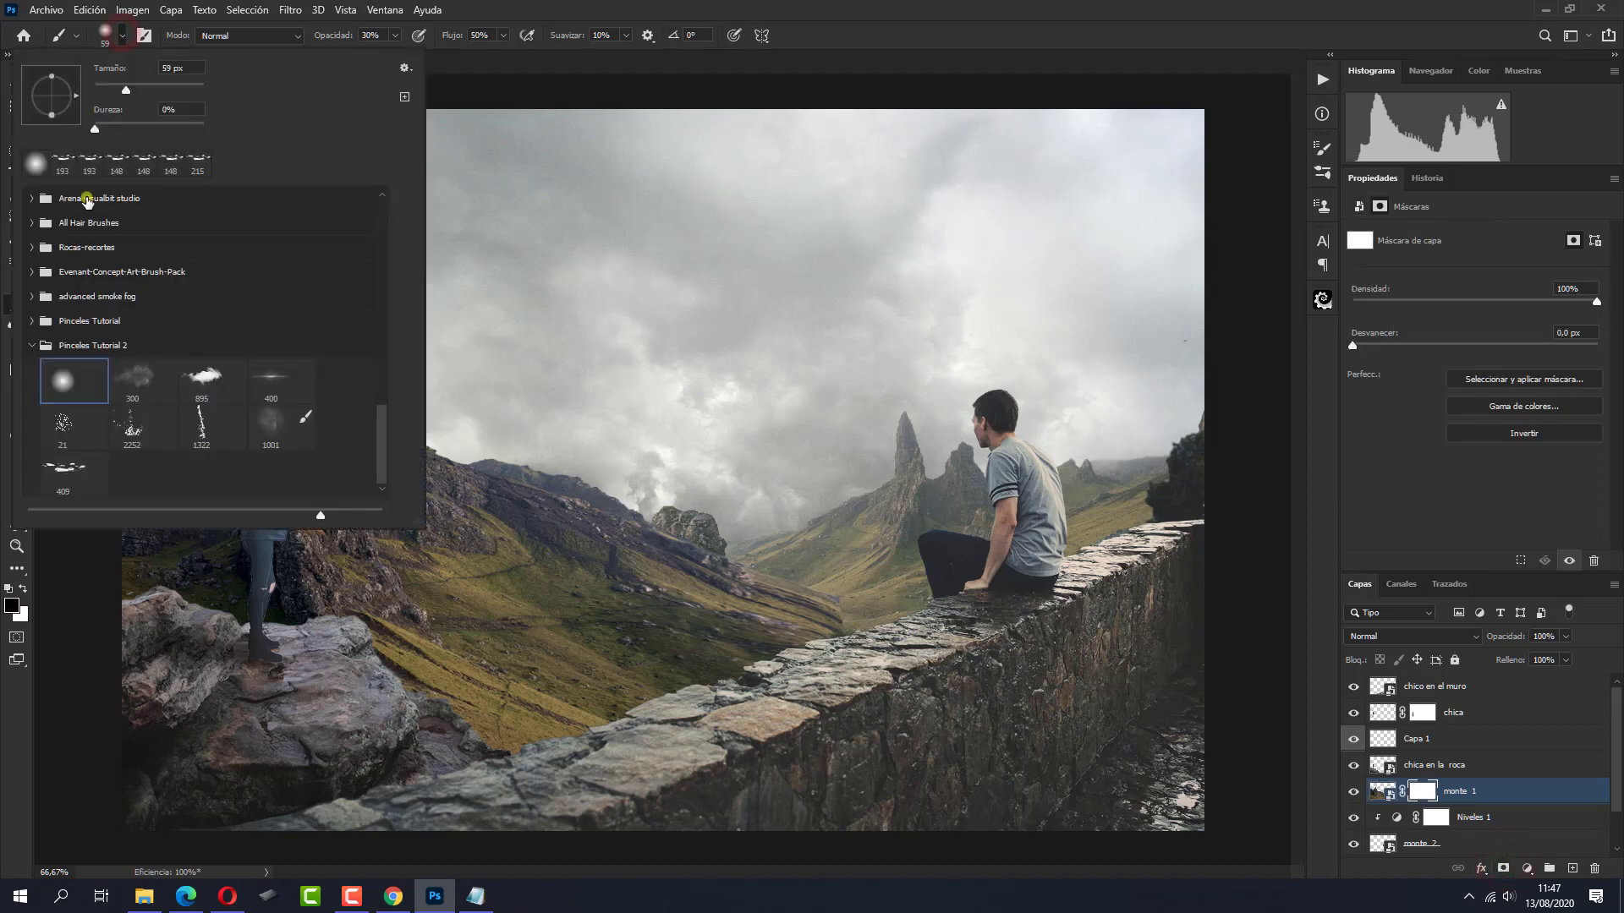
left_click(78, 430)
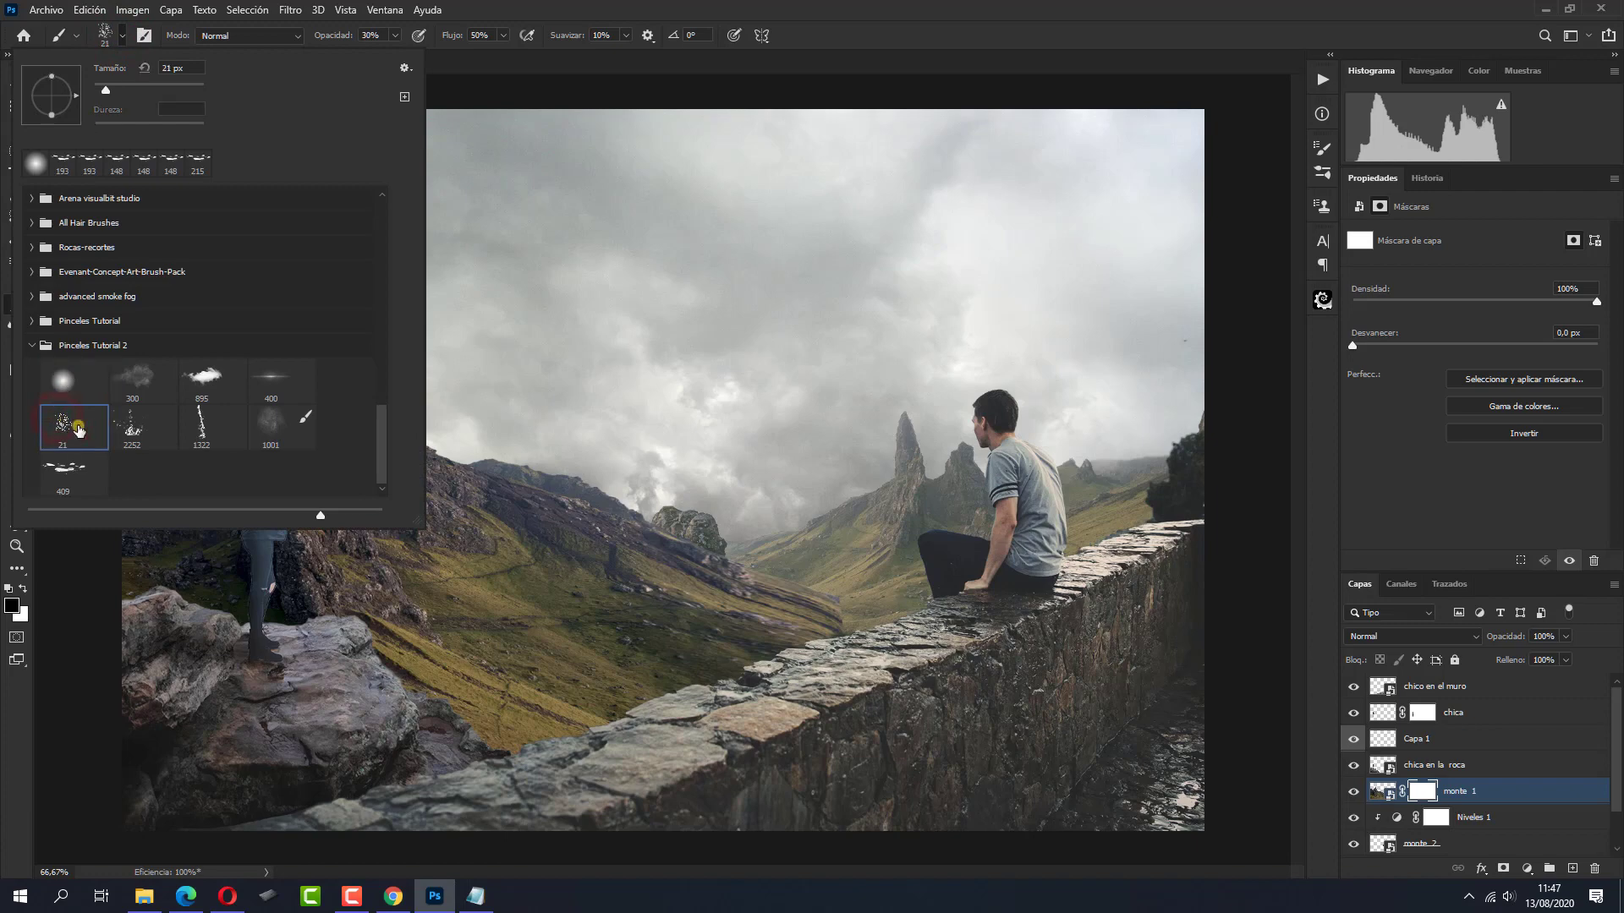
left_click(394, 37)
left_click_drag(397, 54, 457, 65)
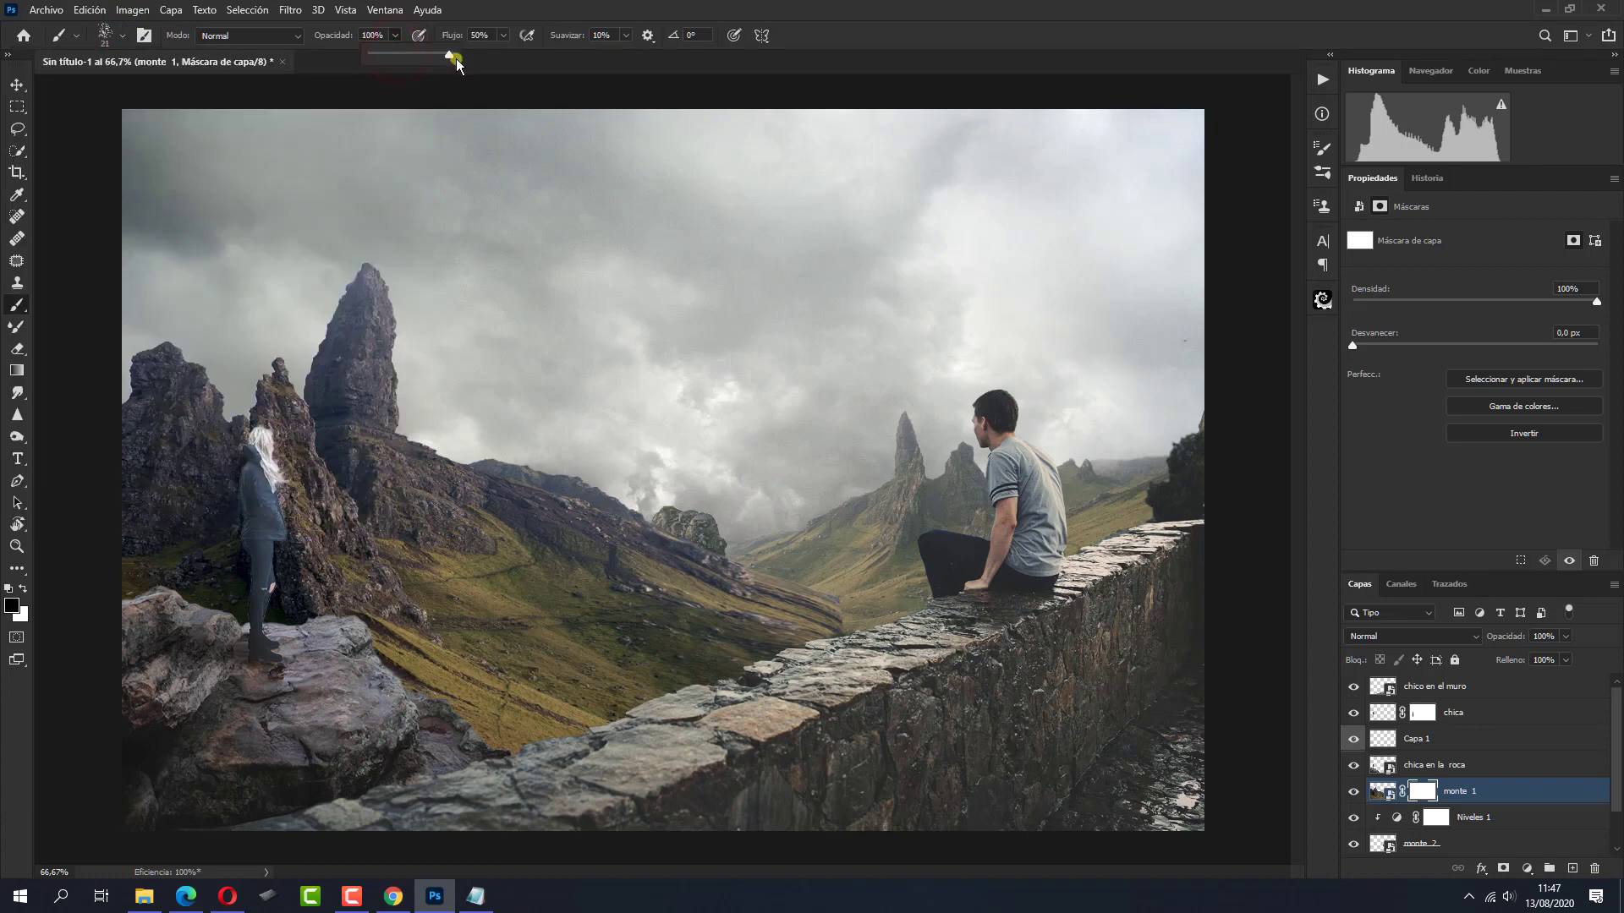
left_click(838, 604)
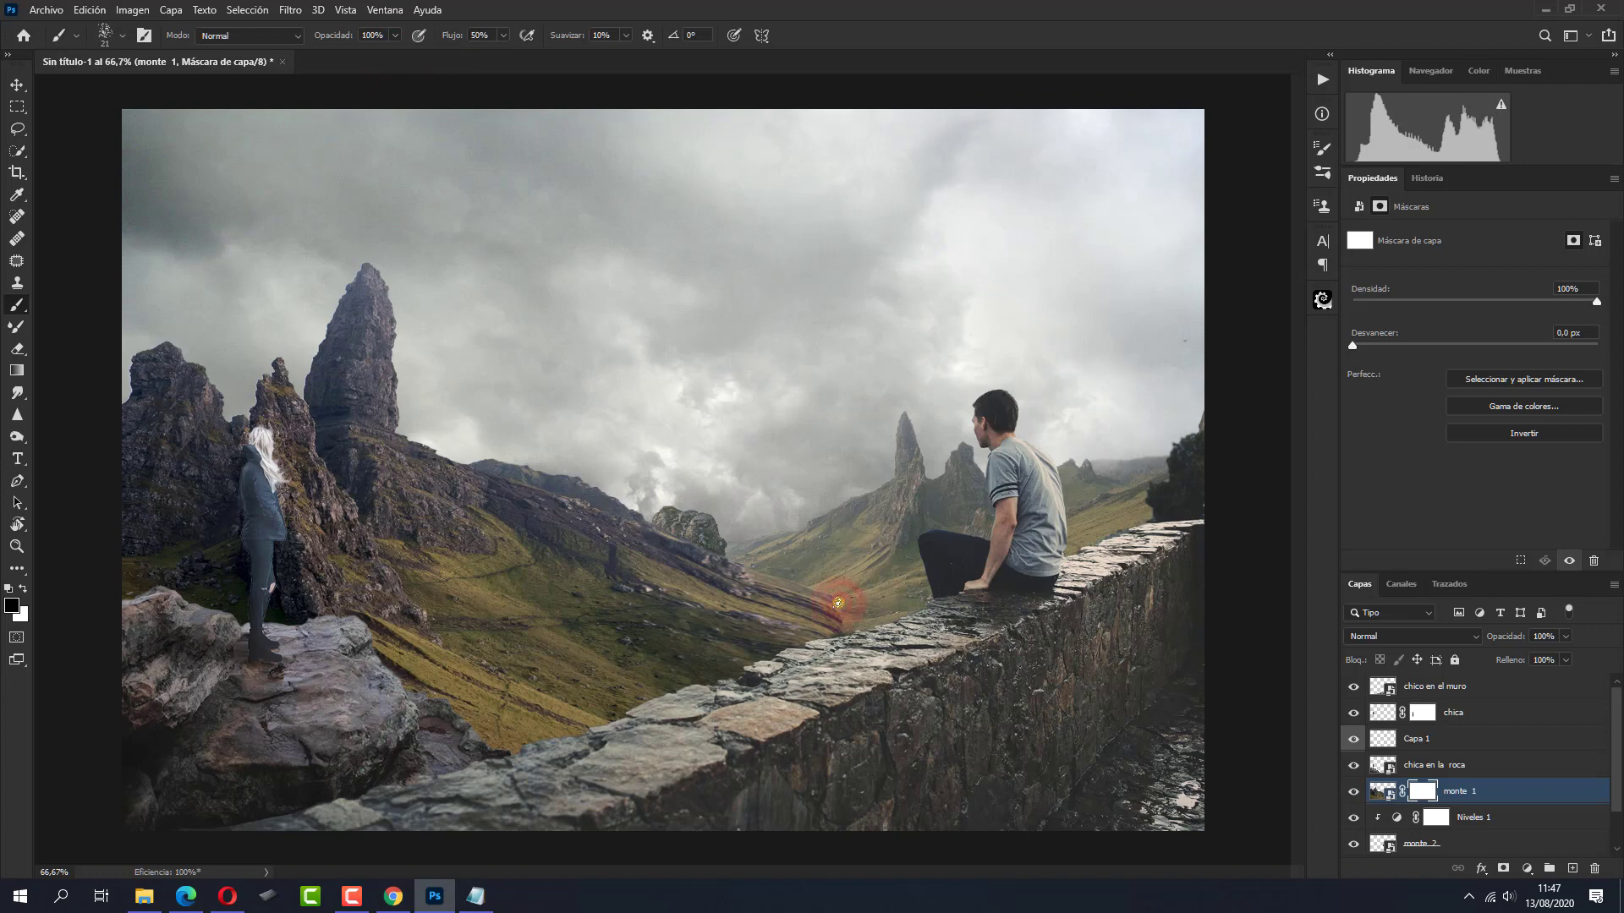
mouse_move(830, 597)
left_mouse_down()
mouse_move(837, 630)
mouse_move(849, 609)
left_mouse_up()
Place the SCT-1490014 photo and enlarge it to cover the whole canvas
left_click(146, 897)
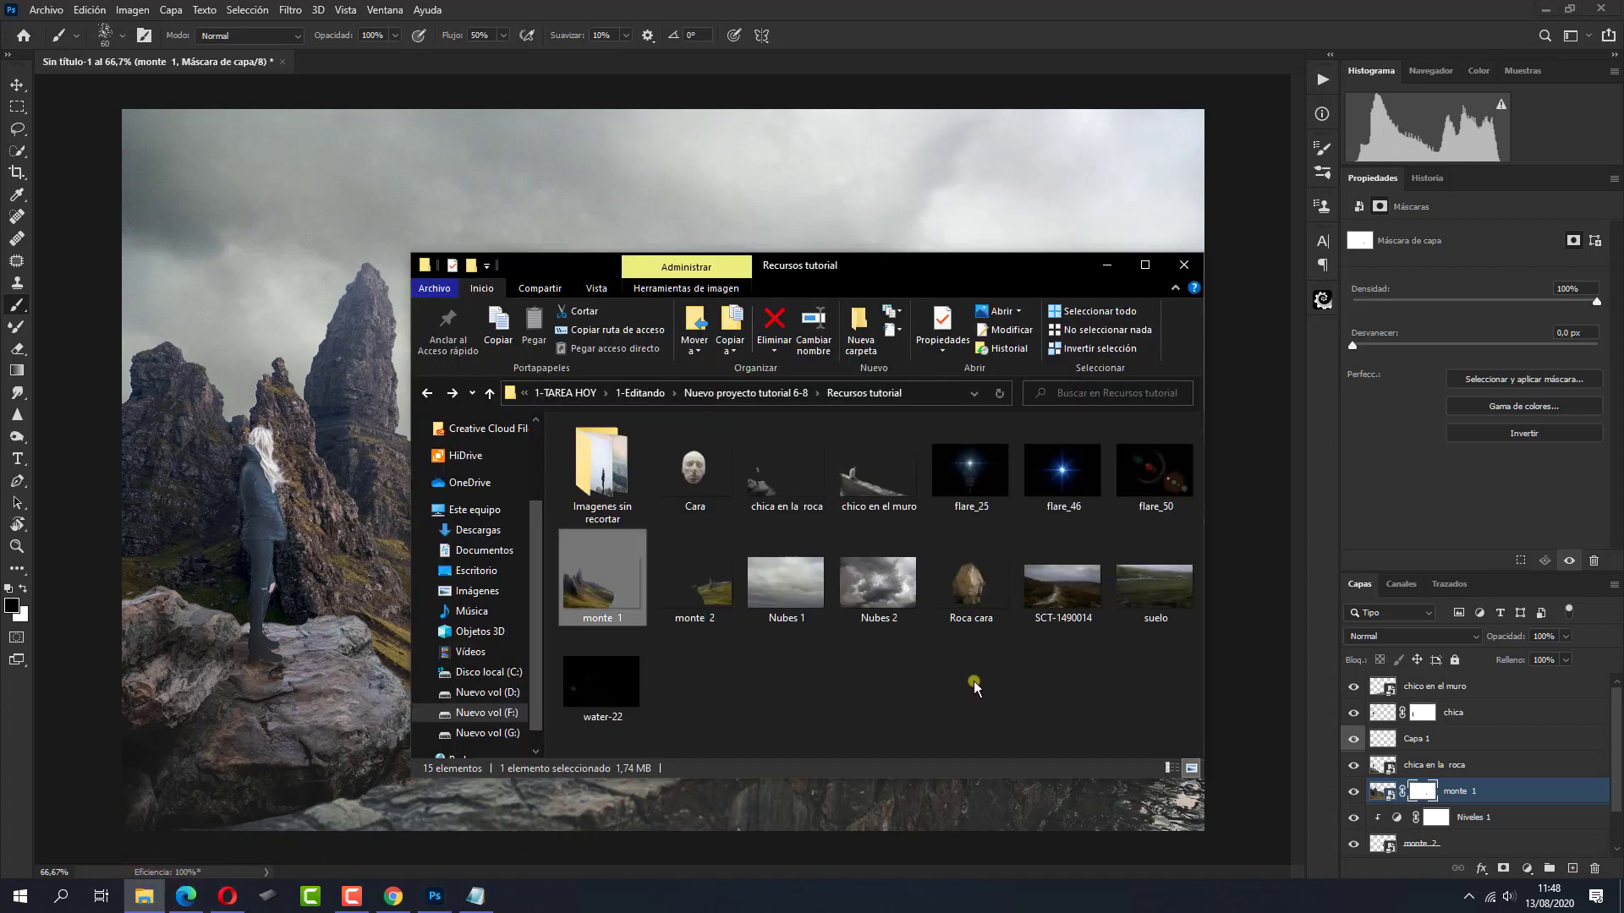
left_click_drag(1049, 580, 864, 809)
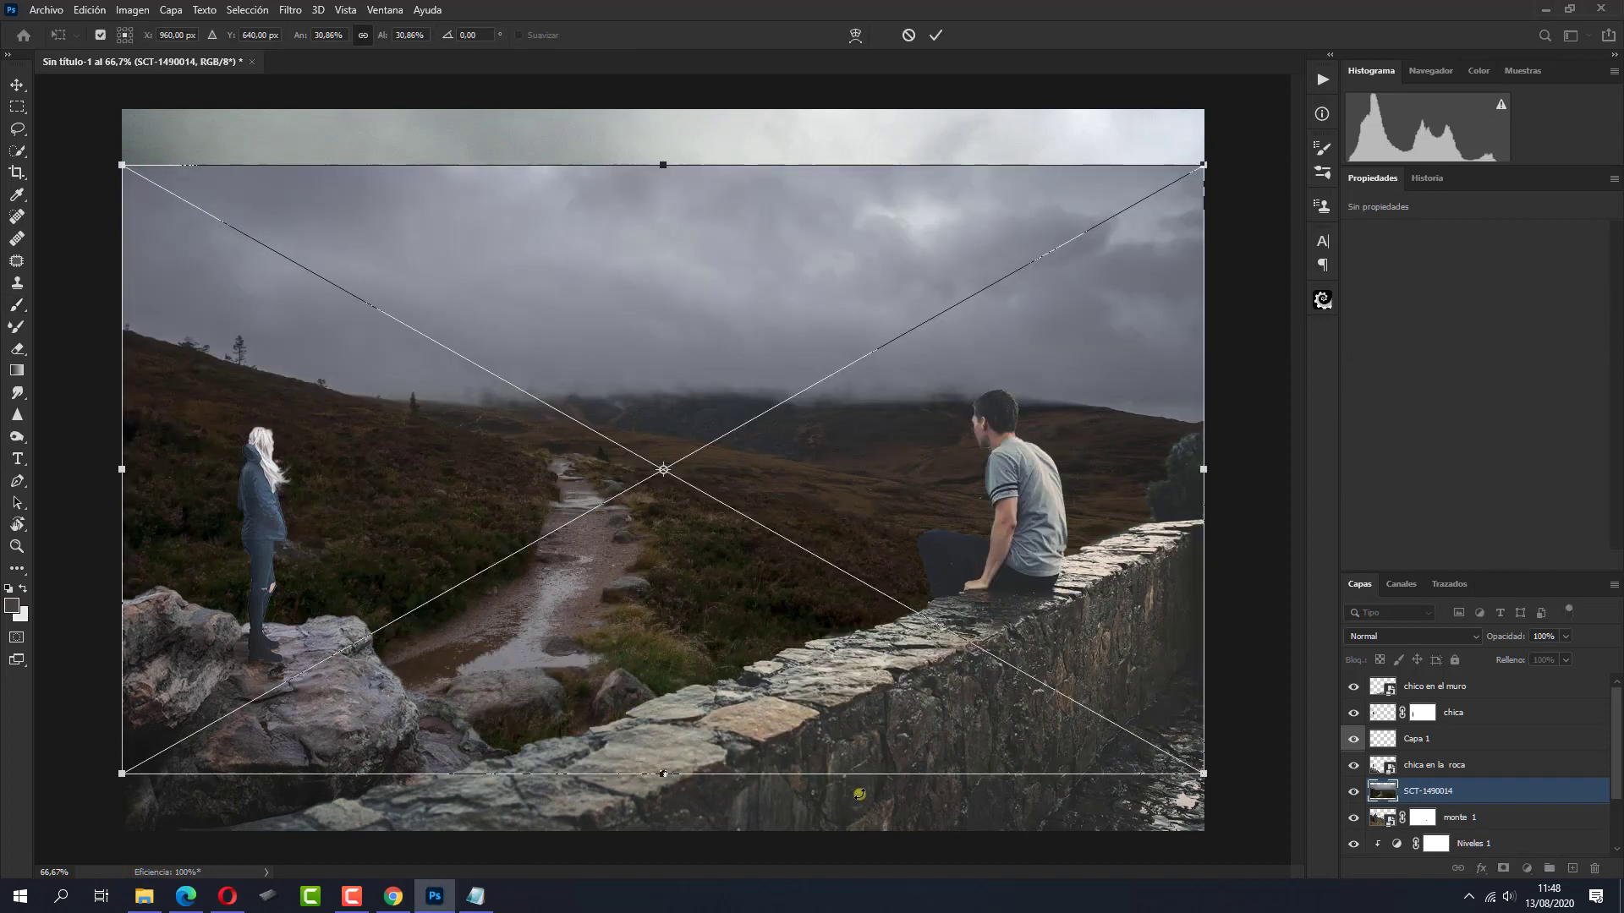
key("ctrl+minus")
key("ctrl+minus")
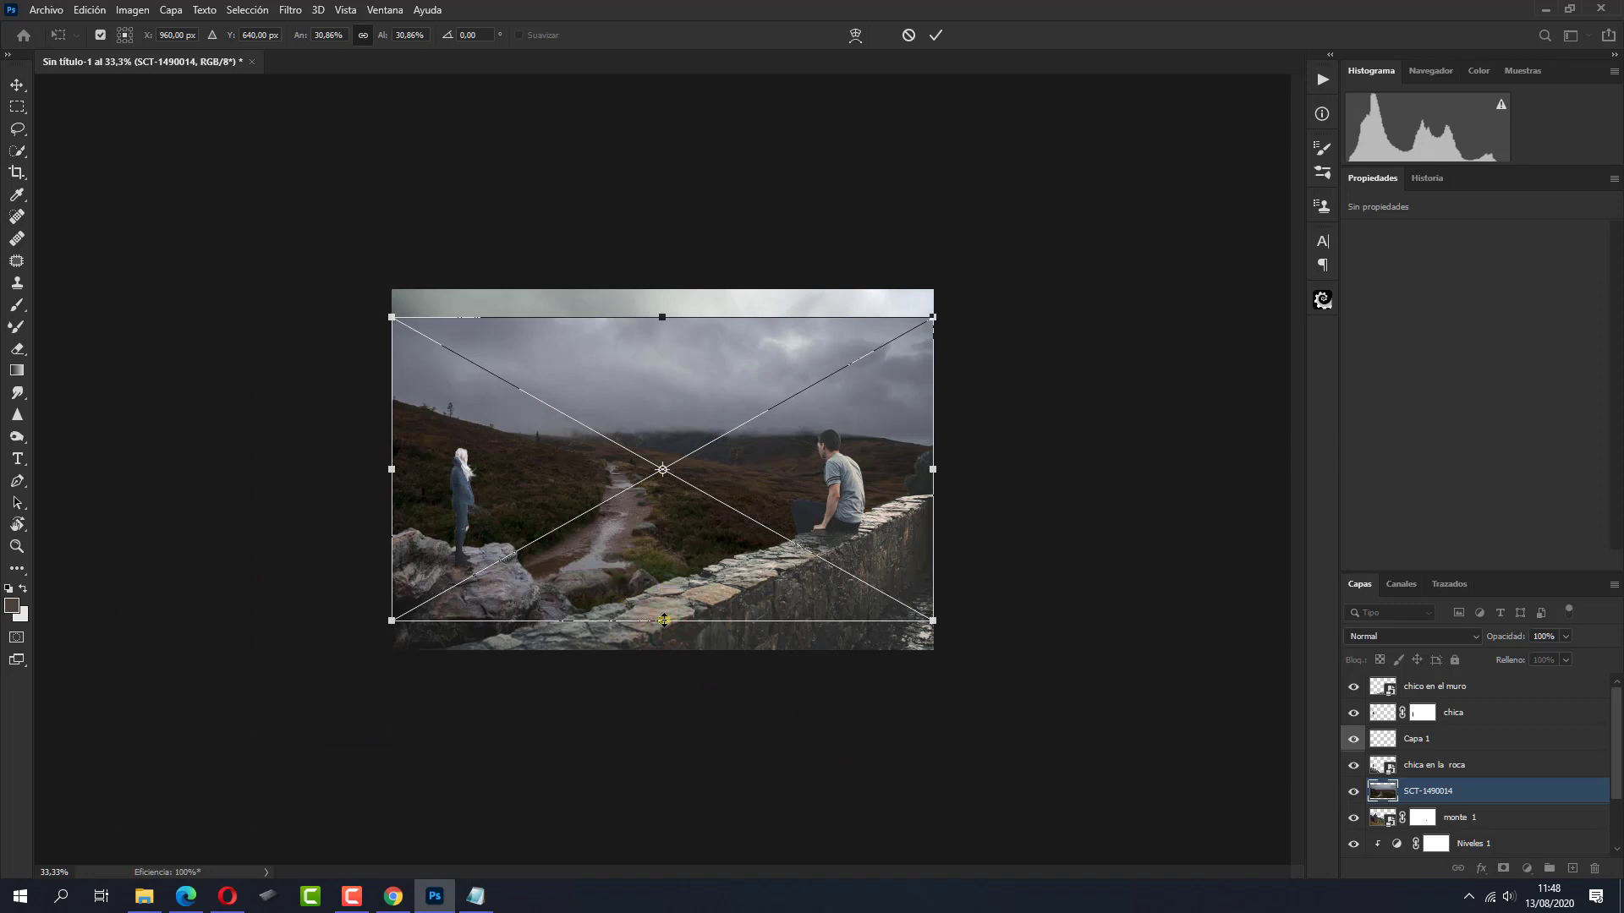
left_click_drag(663, 620, 663, 784)
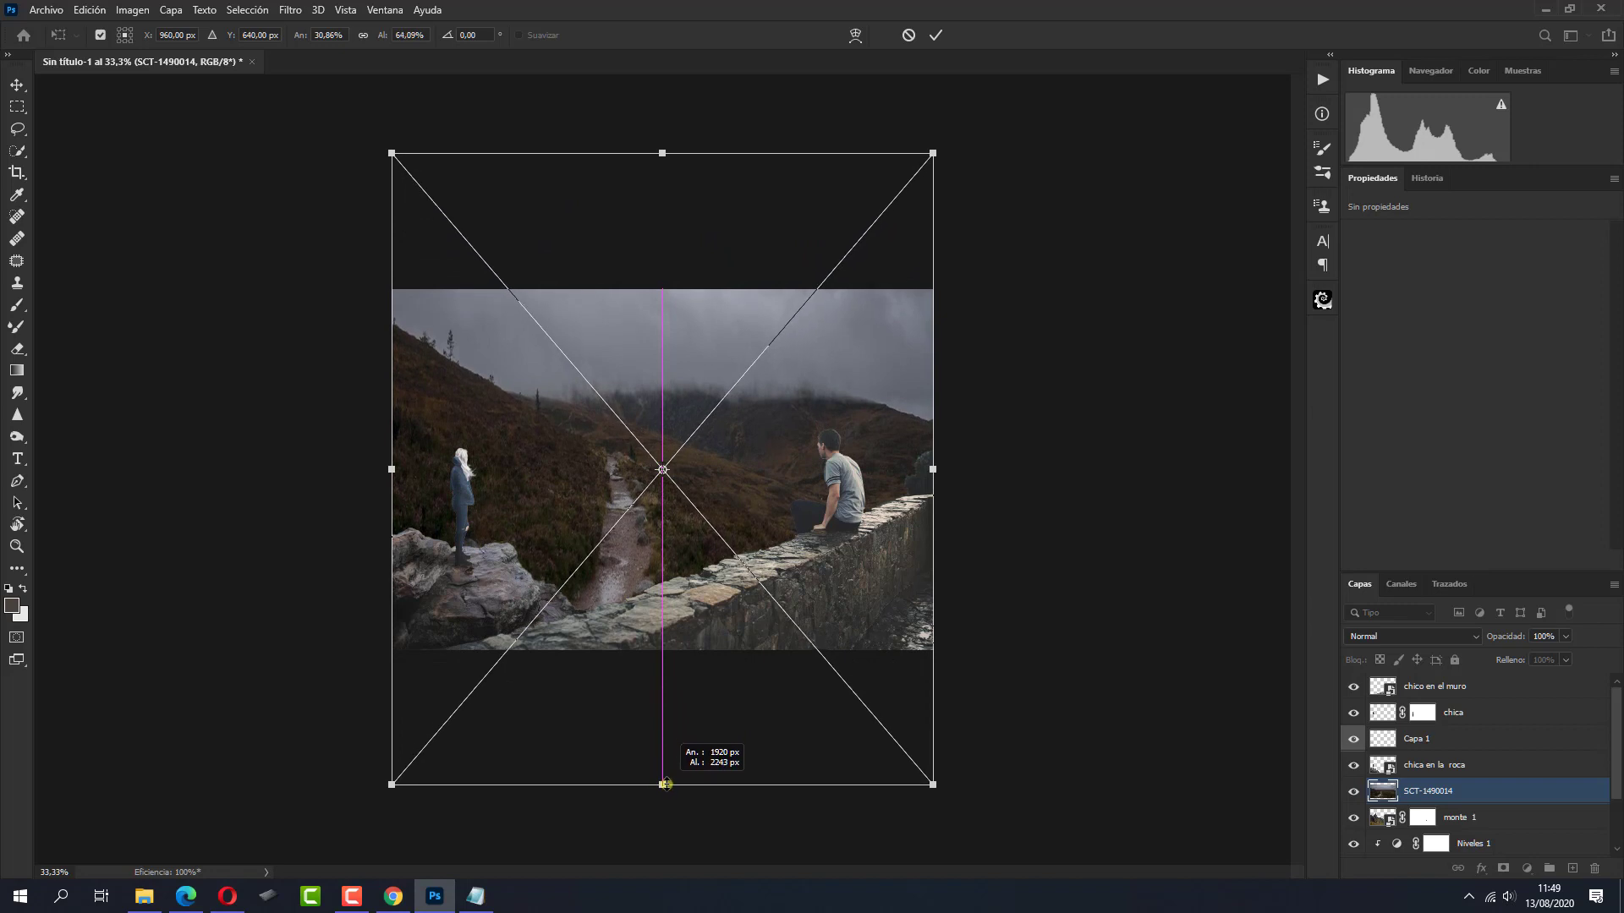
left_click_drag(681, 543, 676, 676)
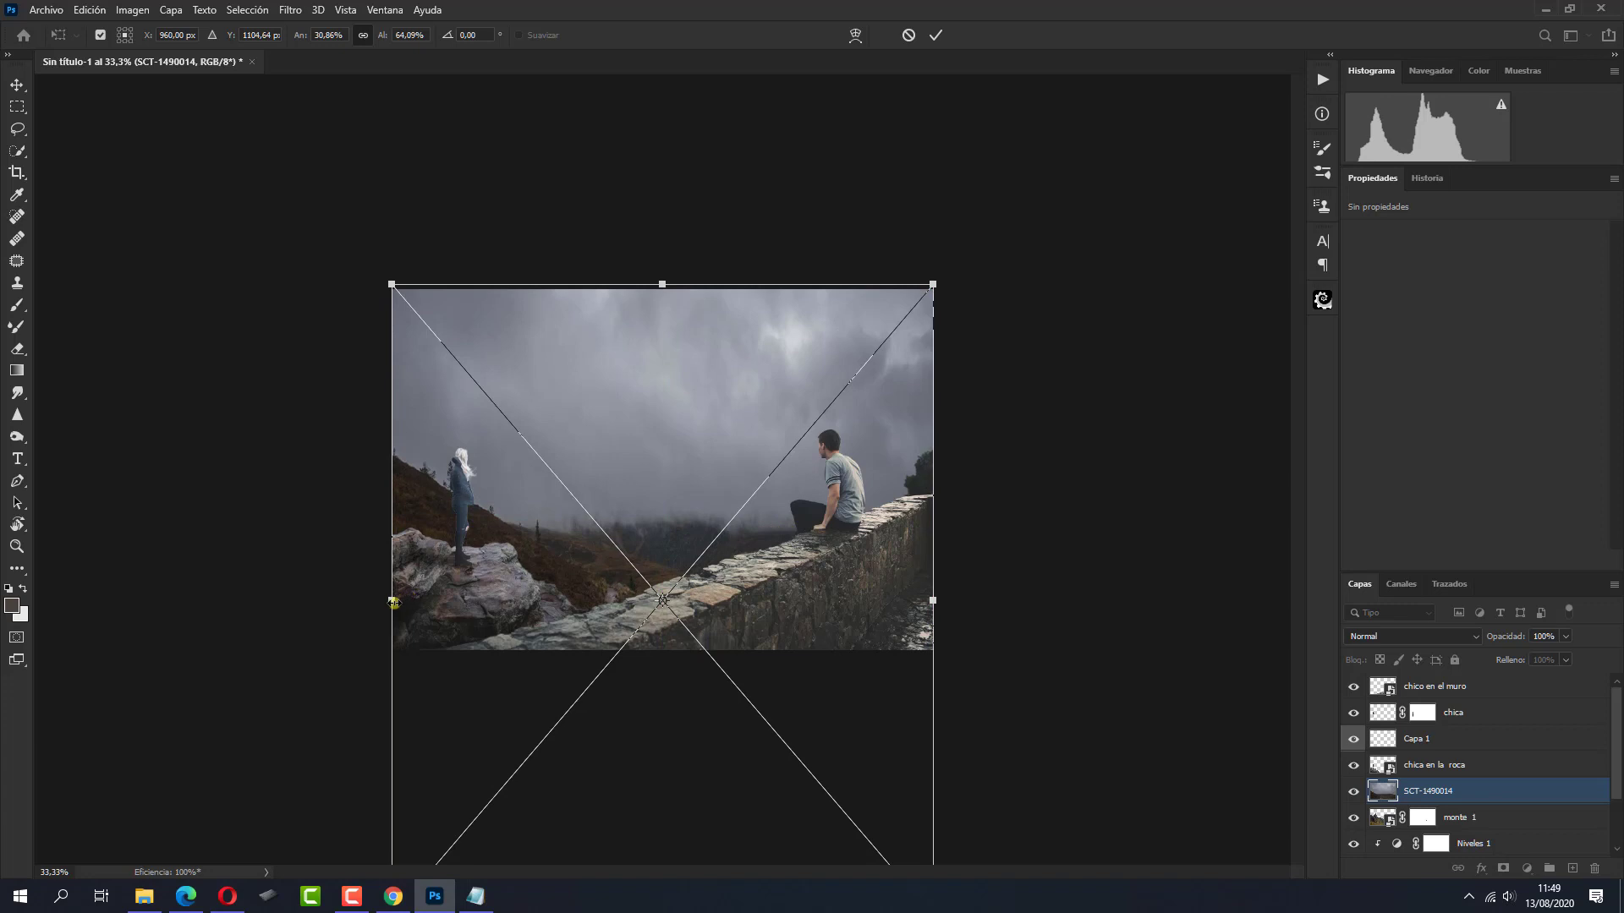
left_click_drag(392, 601, 146, 584)
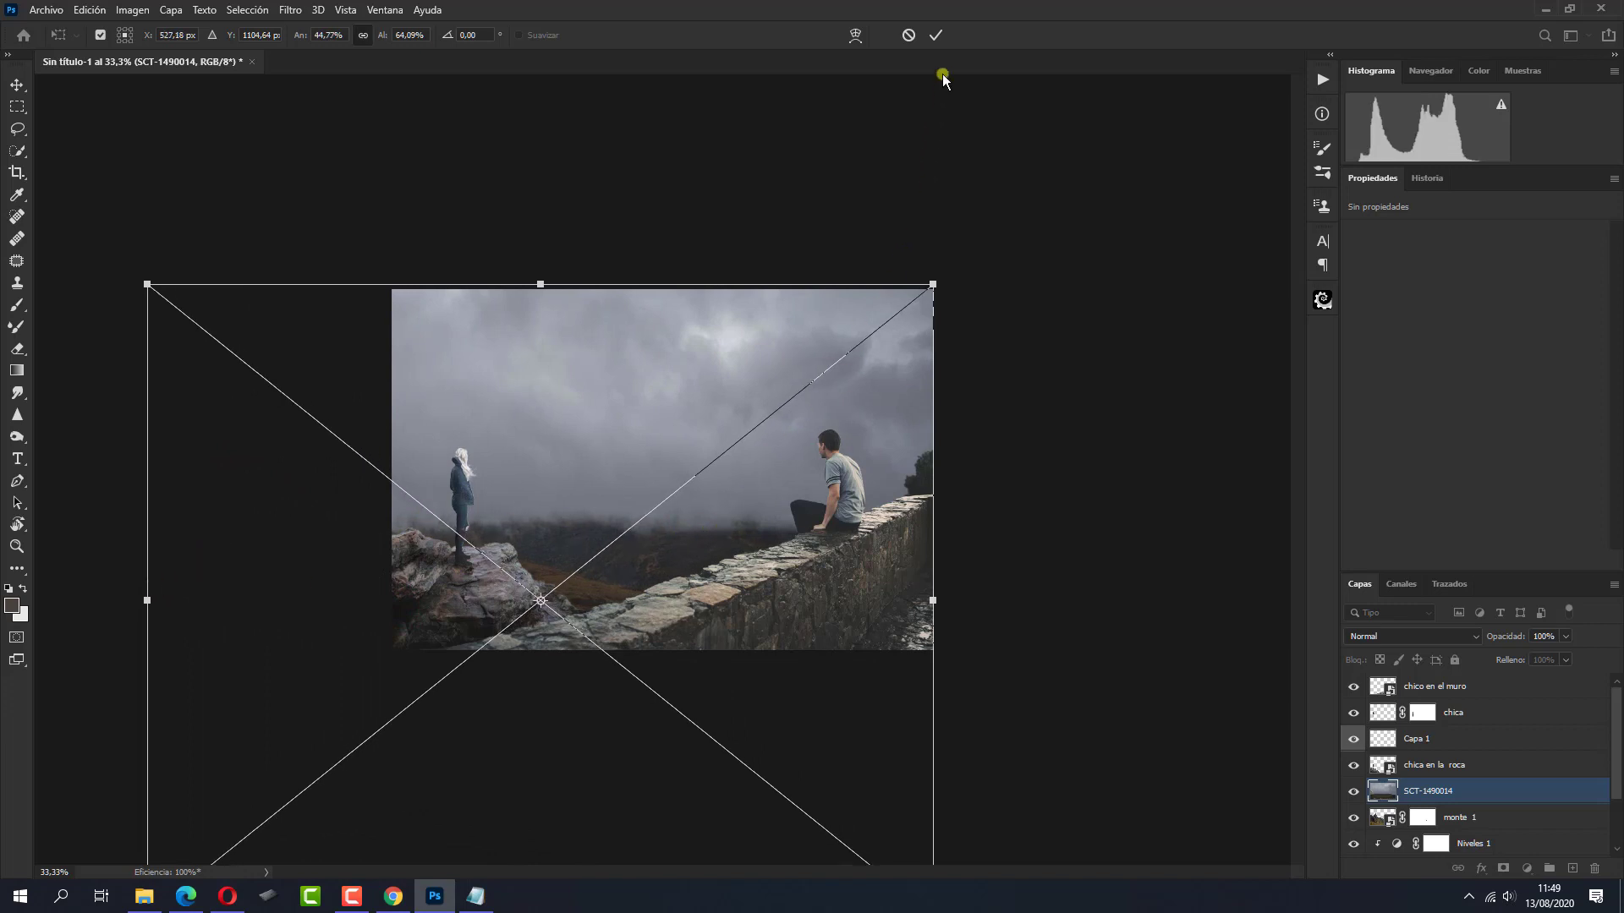
left_click(935, 39)
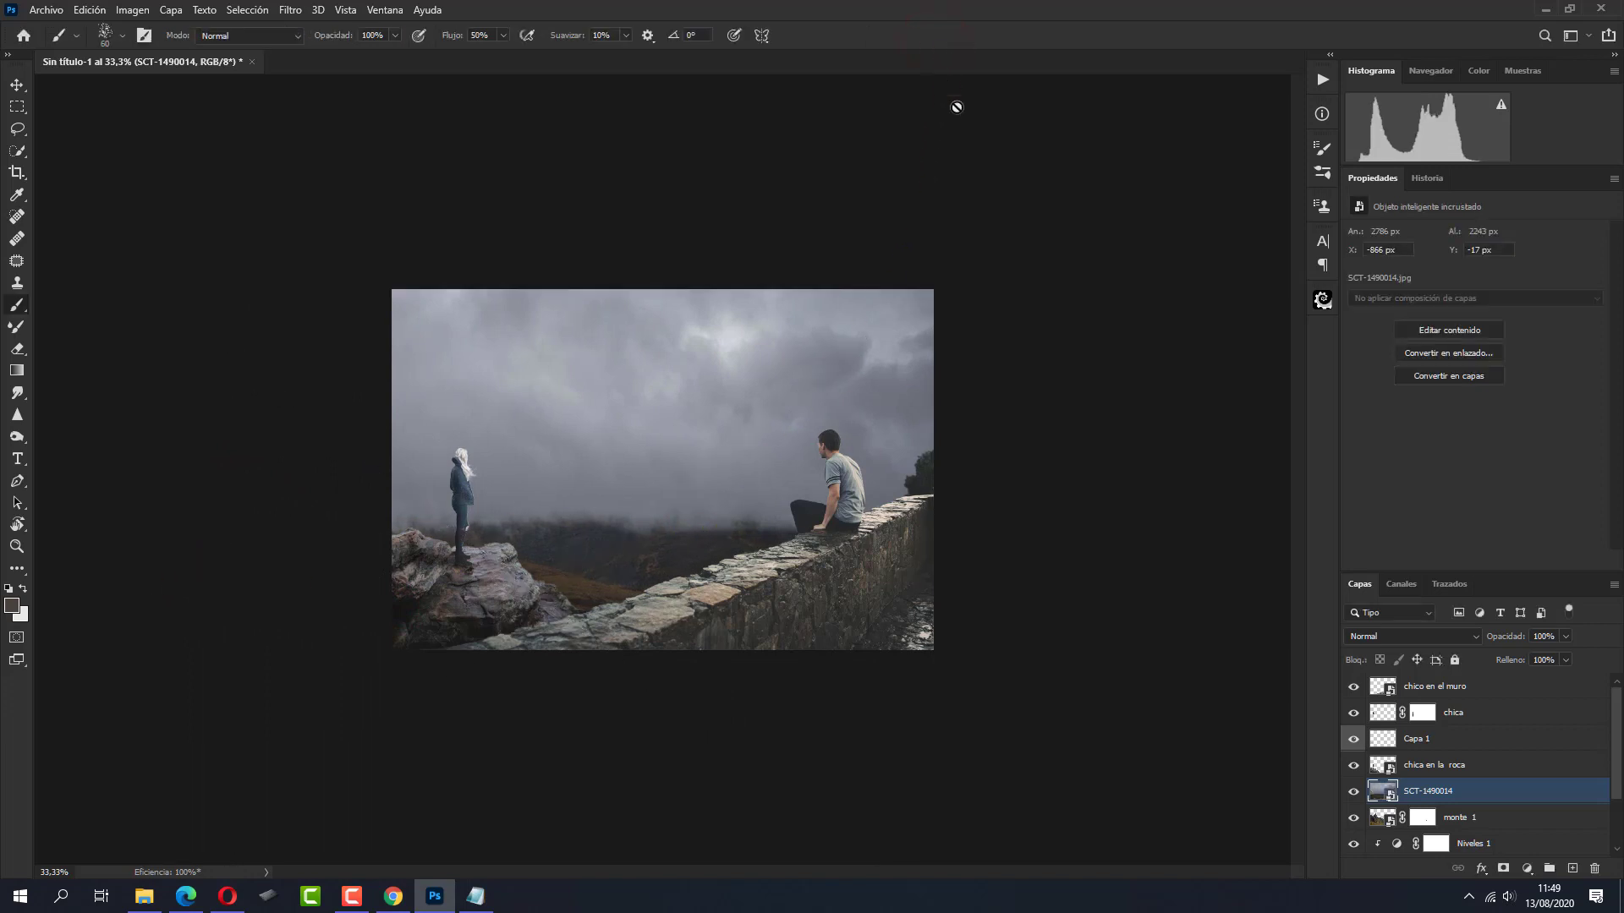
Lower the SCT-1490014 layer's opacity to 50% and zoom back in to 50%
left_click(1563, 640)
left_click_drag(1541, 656, 1527, 663)
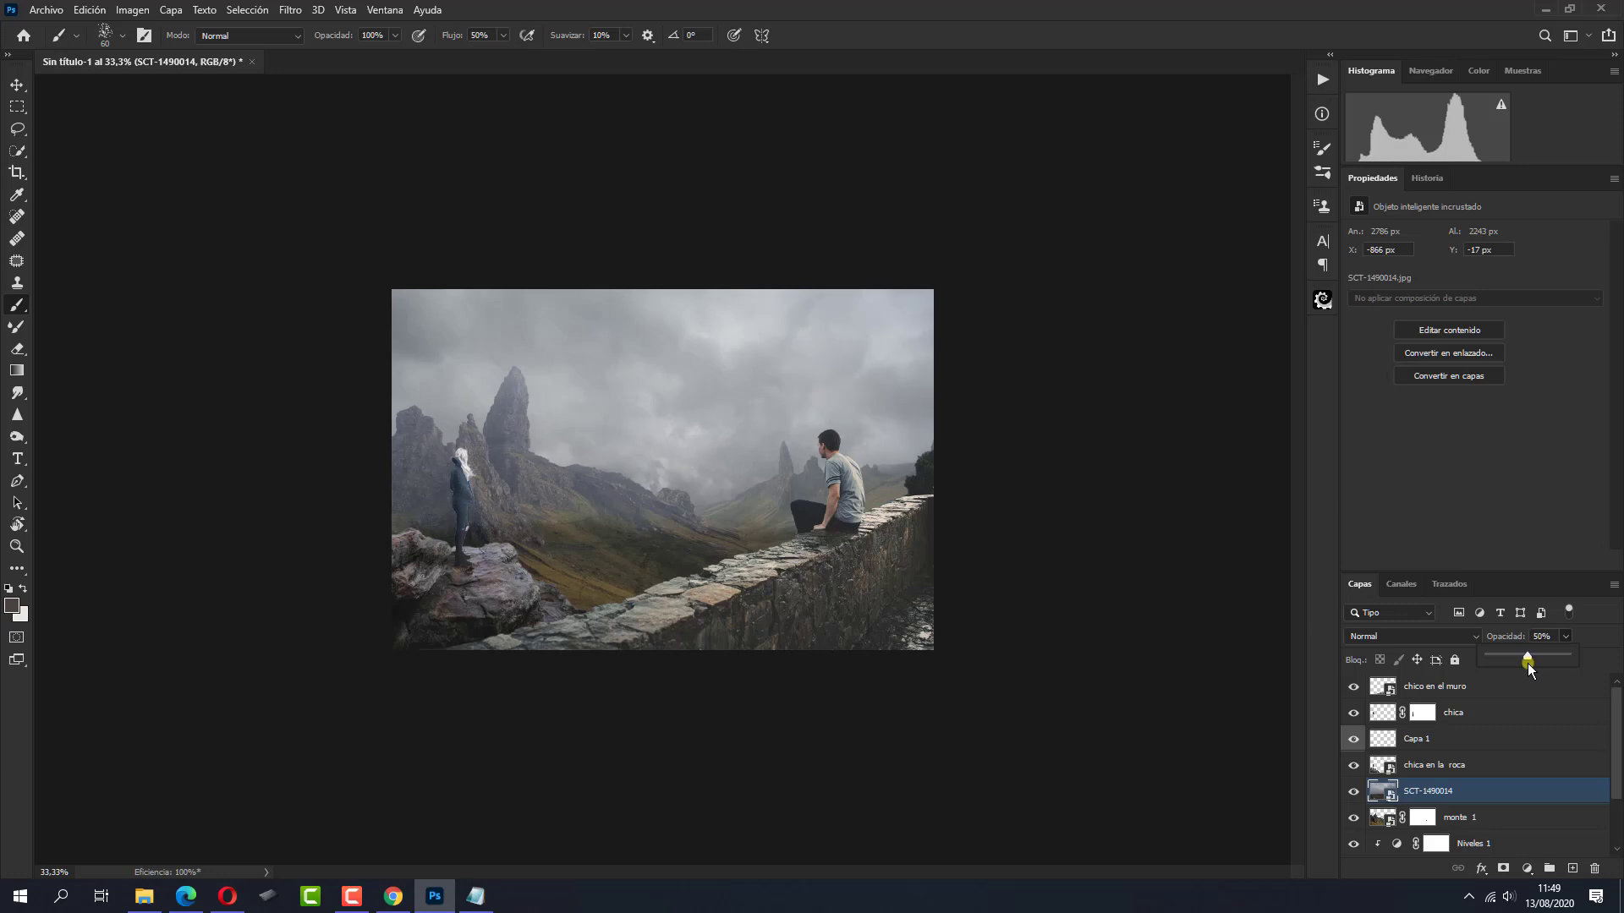
key("ctrl+plus")
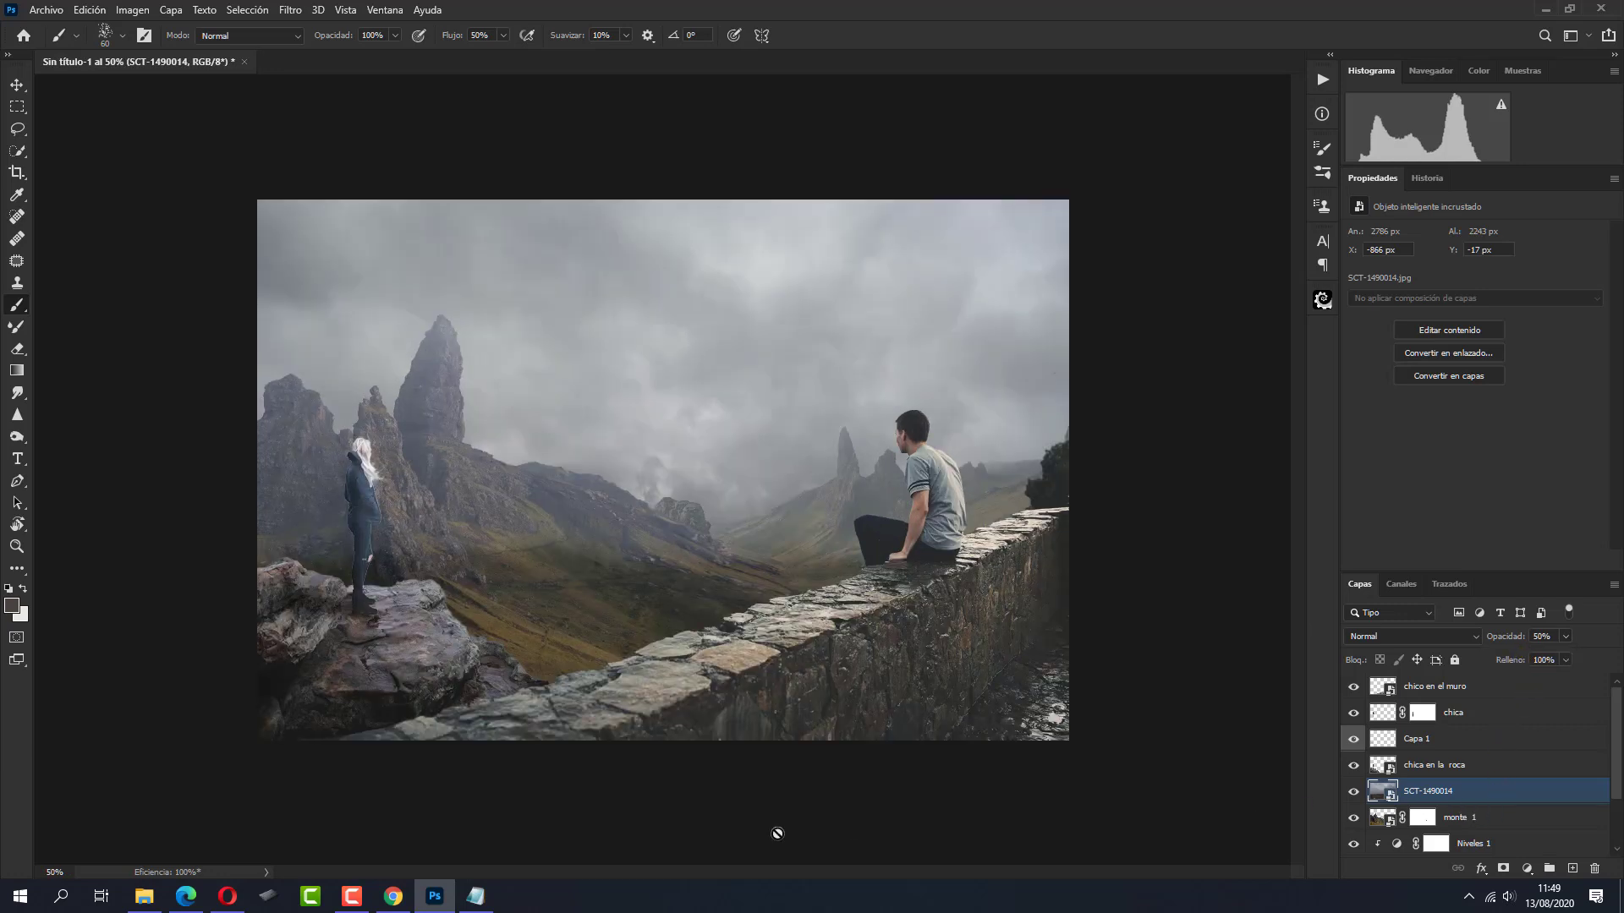
Place the suelo river-valley photo from the resources folder and move it down
left_click(144, 896)
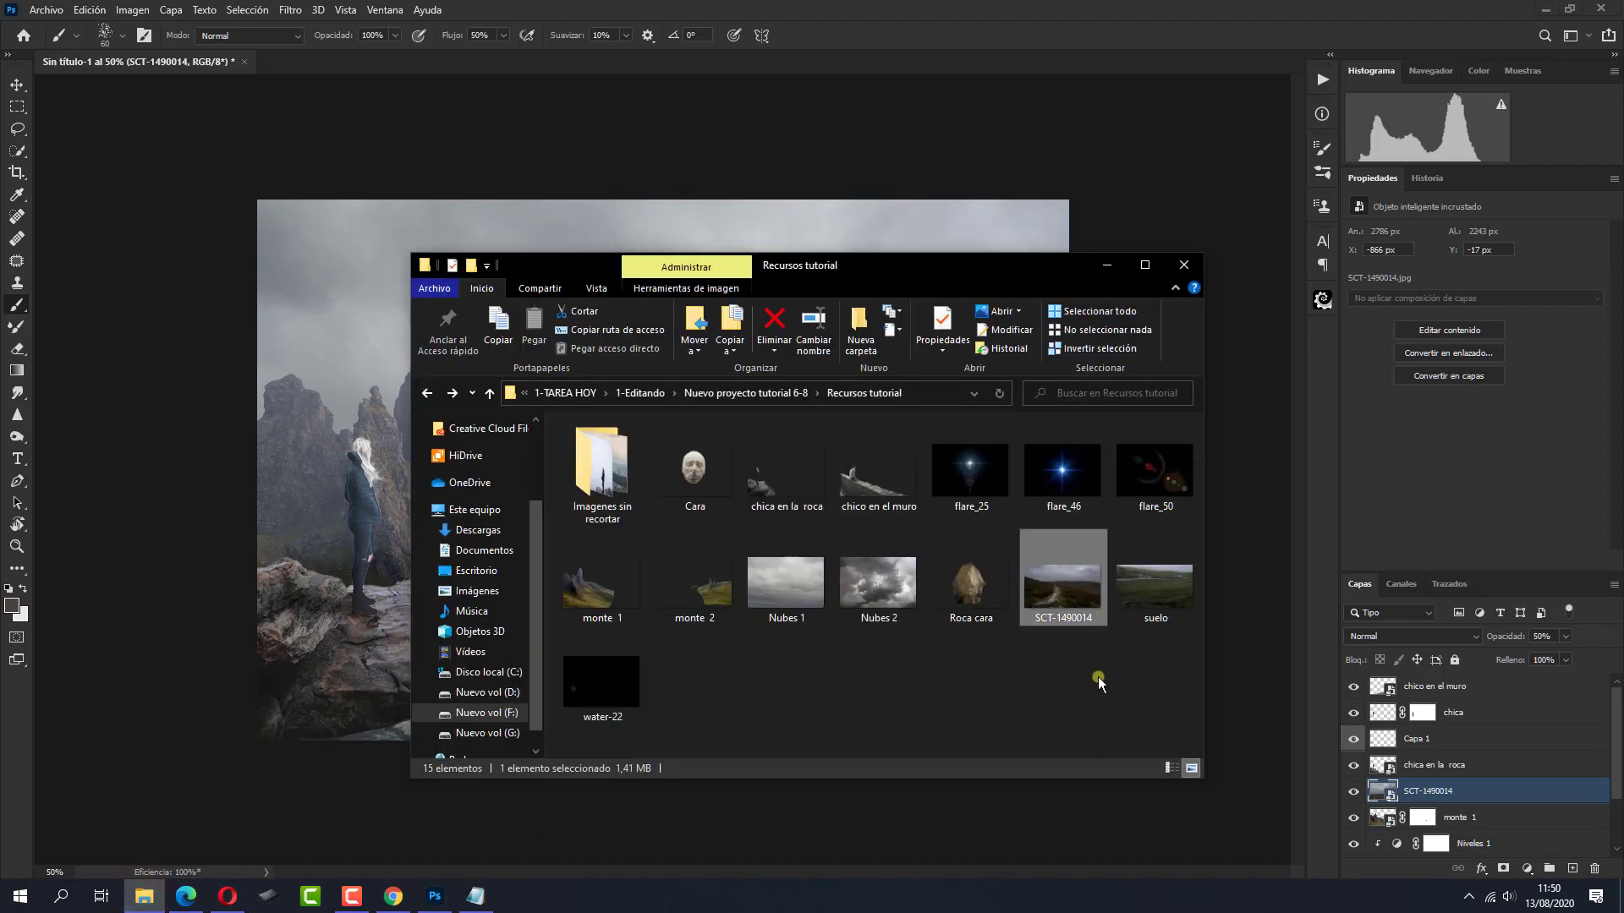
left_click_drag(1161, 615, 824, 815)
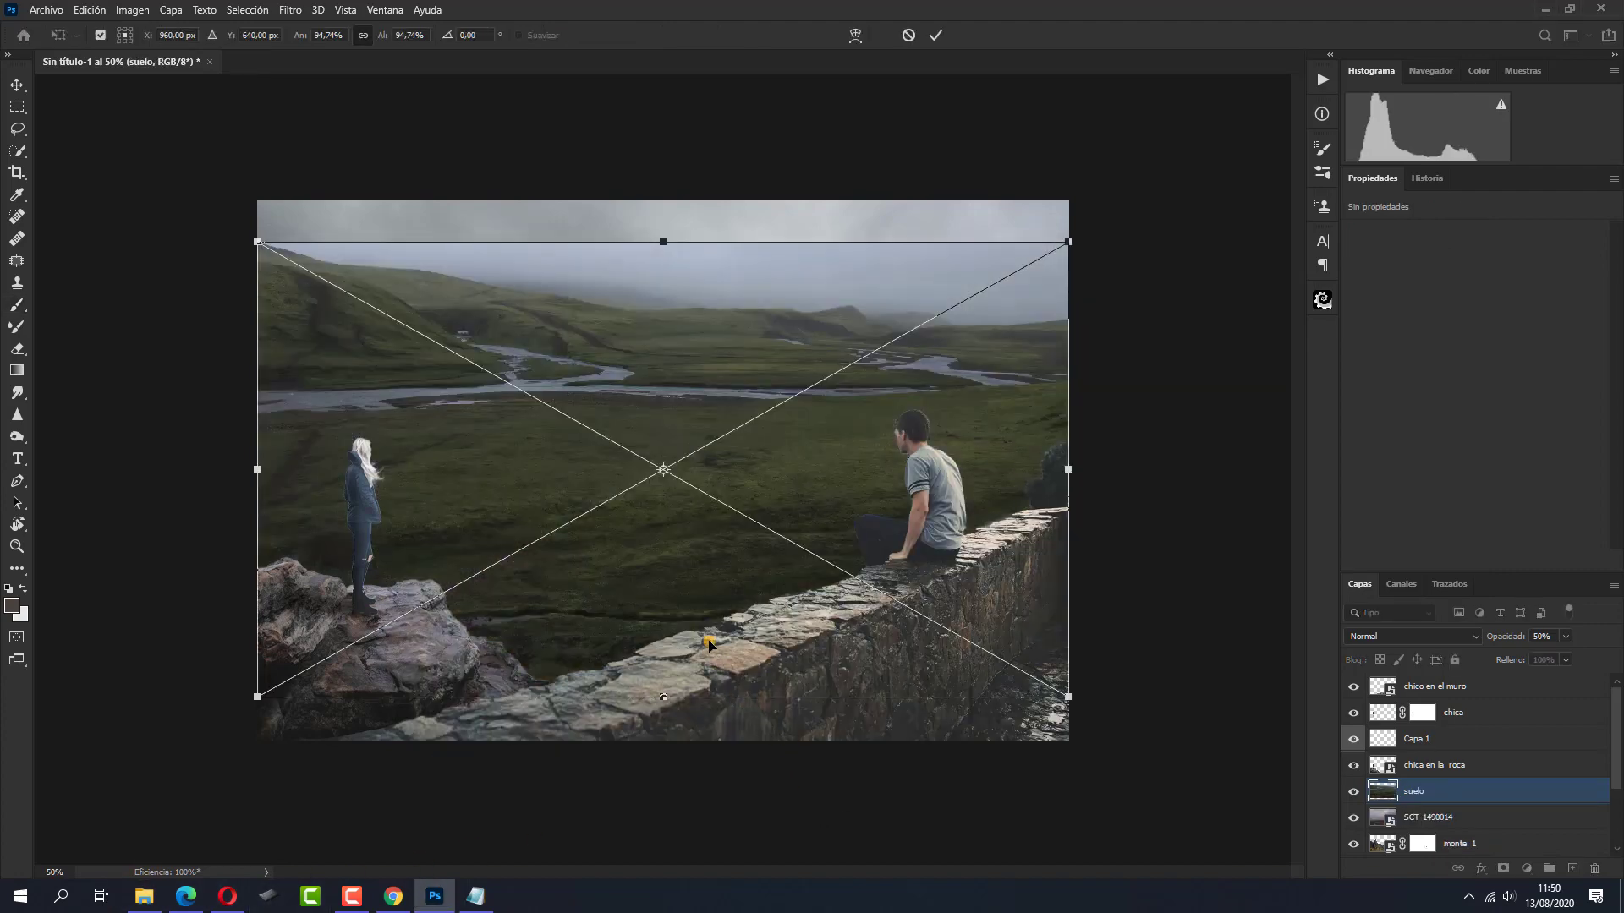
left_click_drag(709, 644, 706, 691)
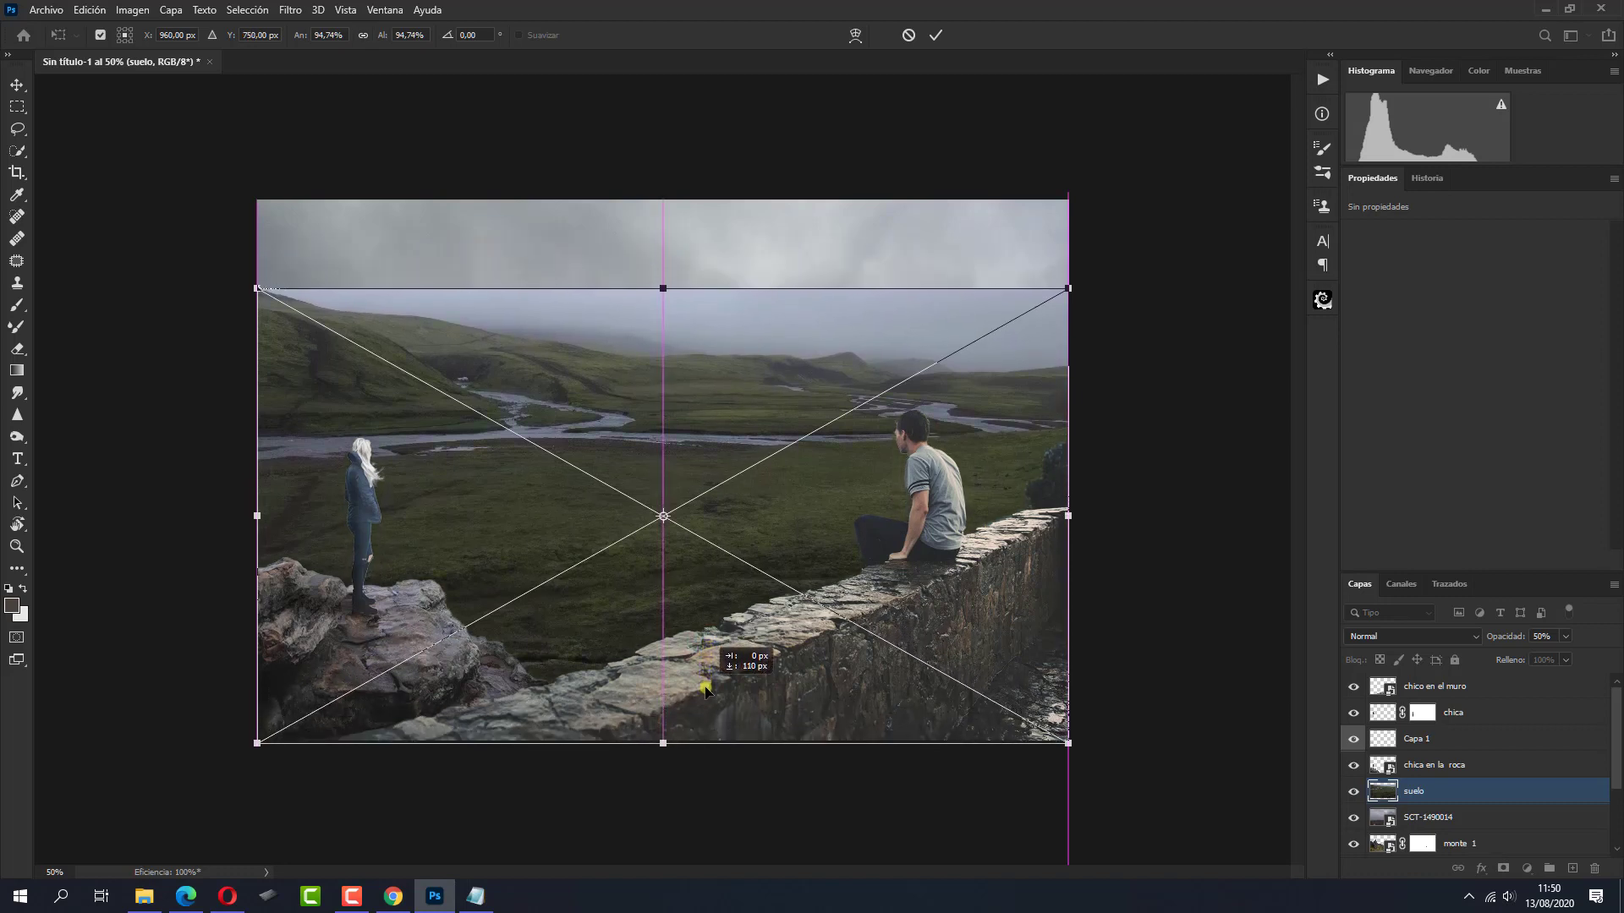
left_click(935, 34)
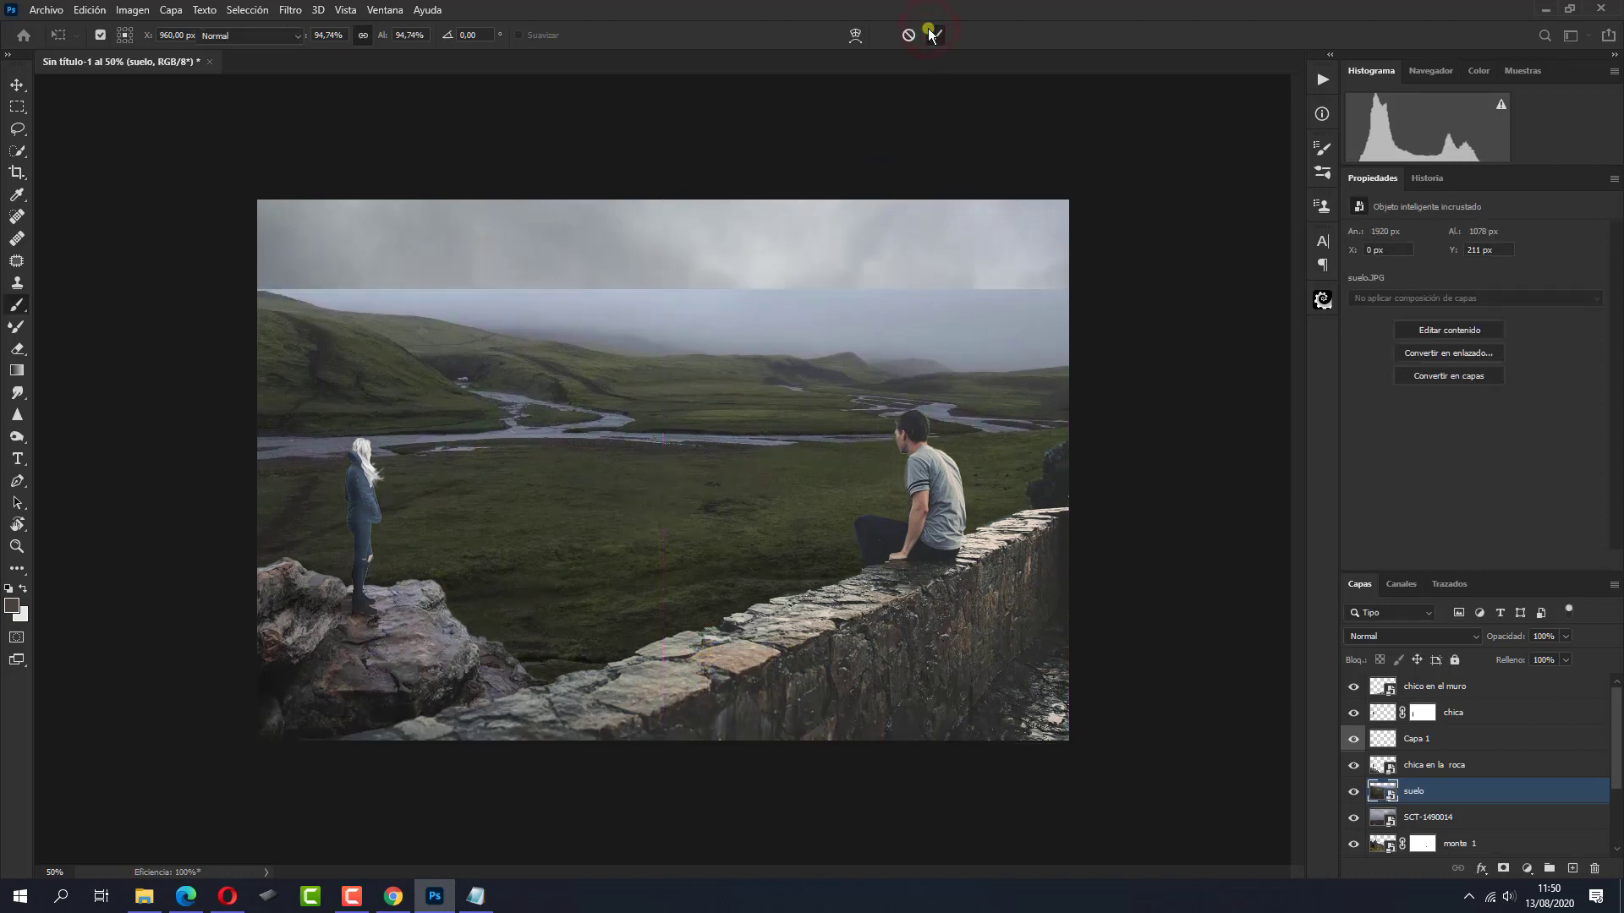
Mask the suelo layer with a short gradient so its top fades into the fog
left_click(1503, 869)
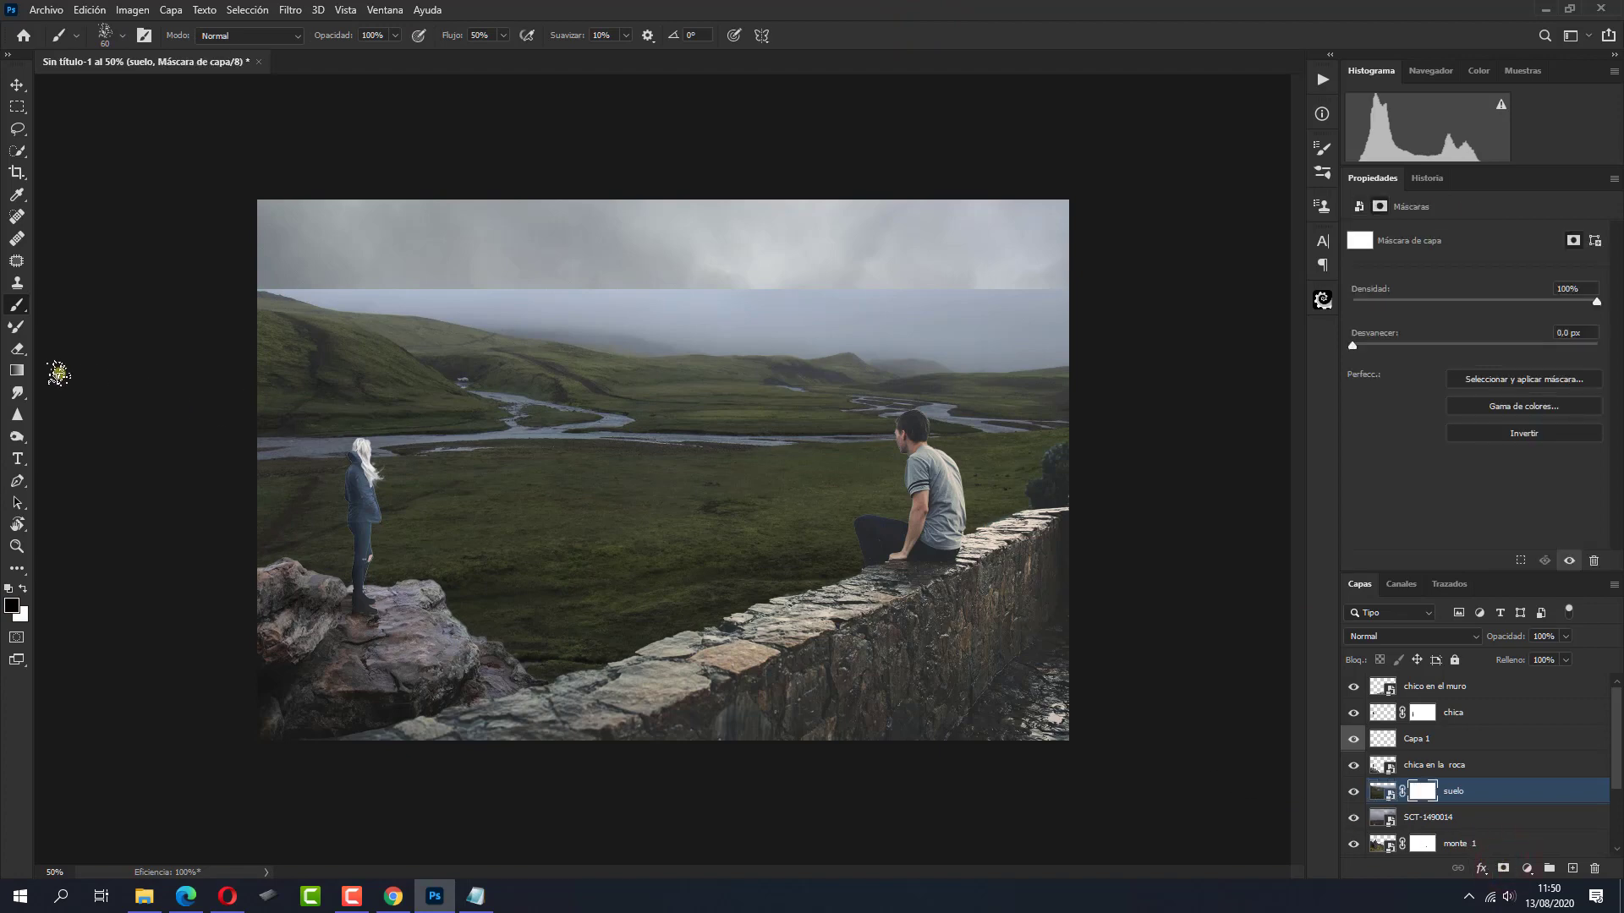
left_click(17, 371)
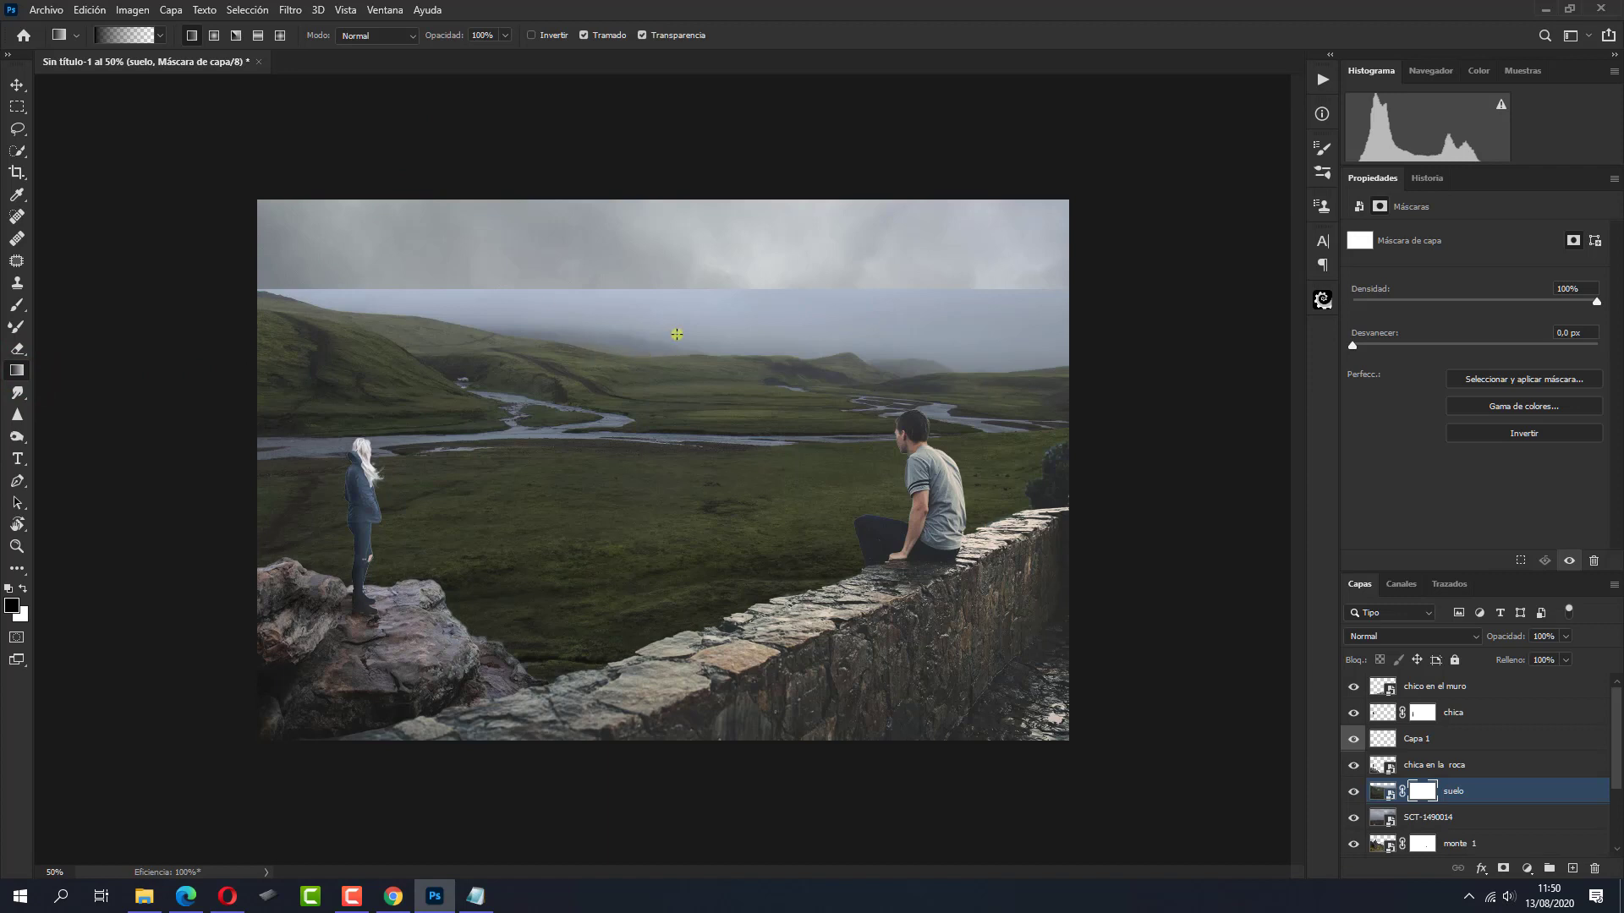
left_click_drag(676, 334, 676, 346)
left_click_drag(677, 376, 676, 379)
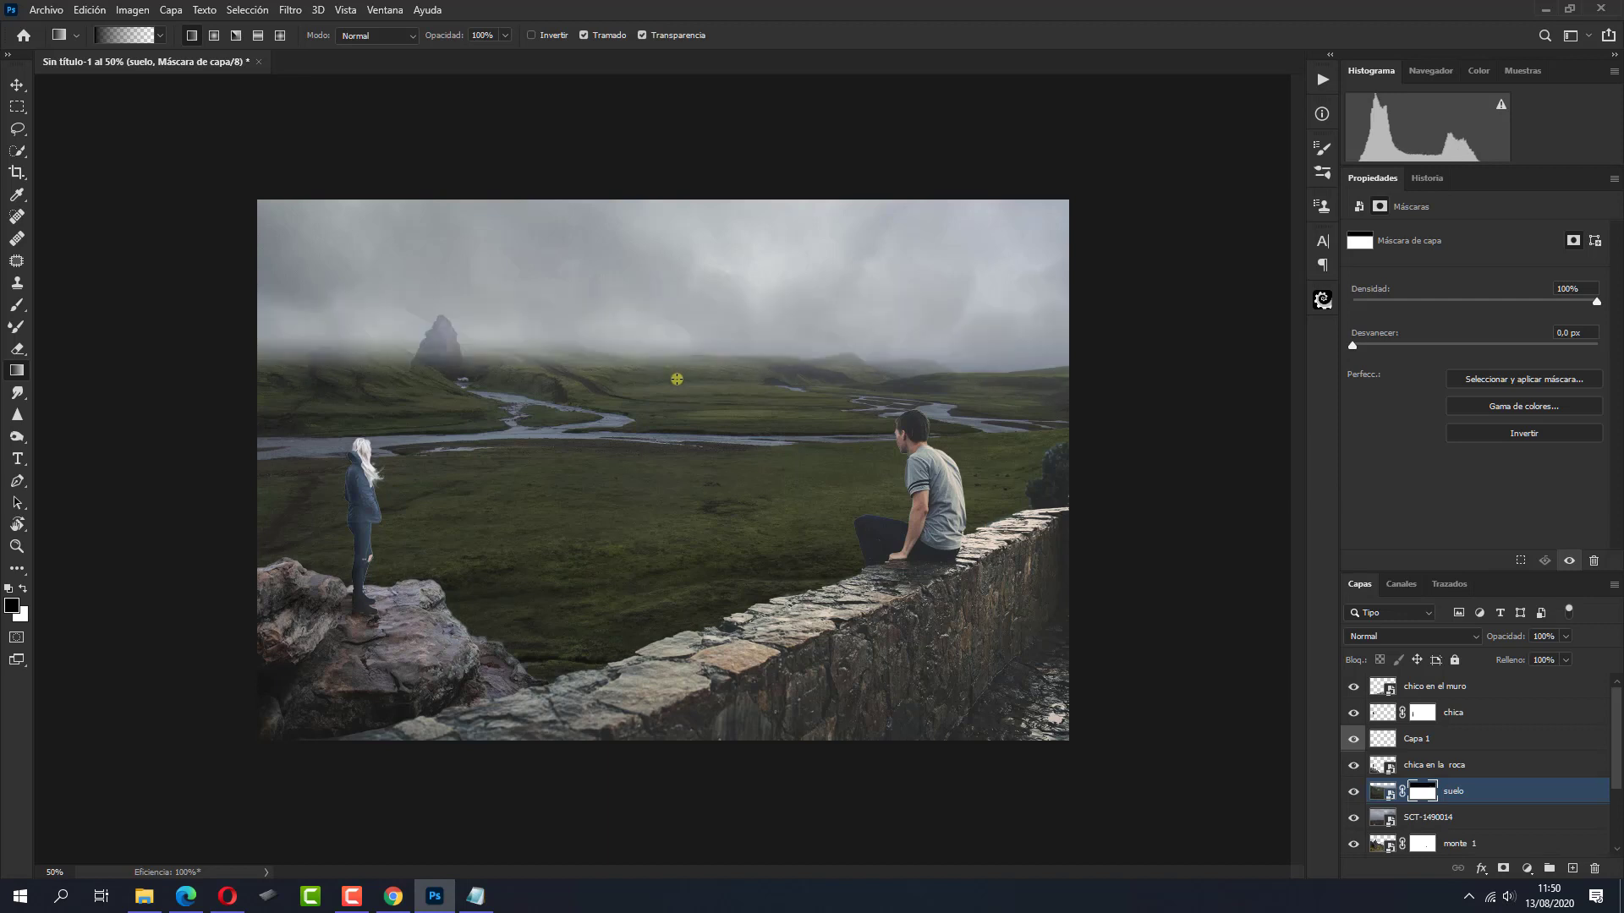
Squash the suelo layer to 1920 × 480 px into the lower valley
key("ctrl+t")
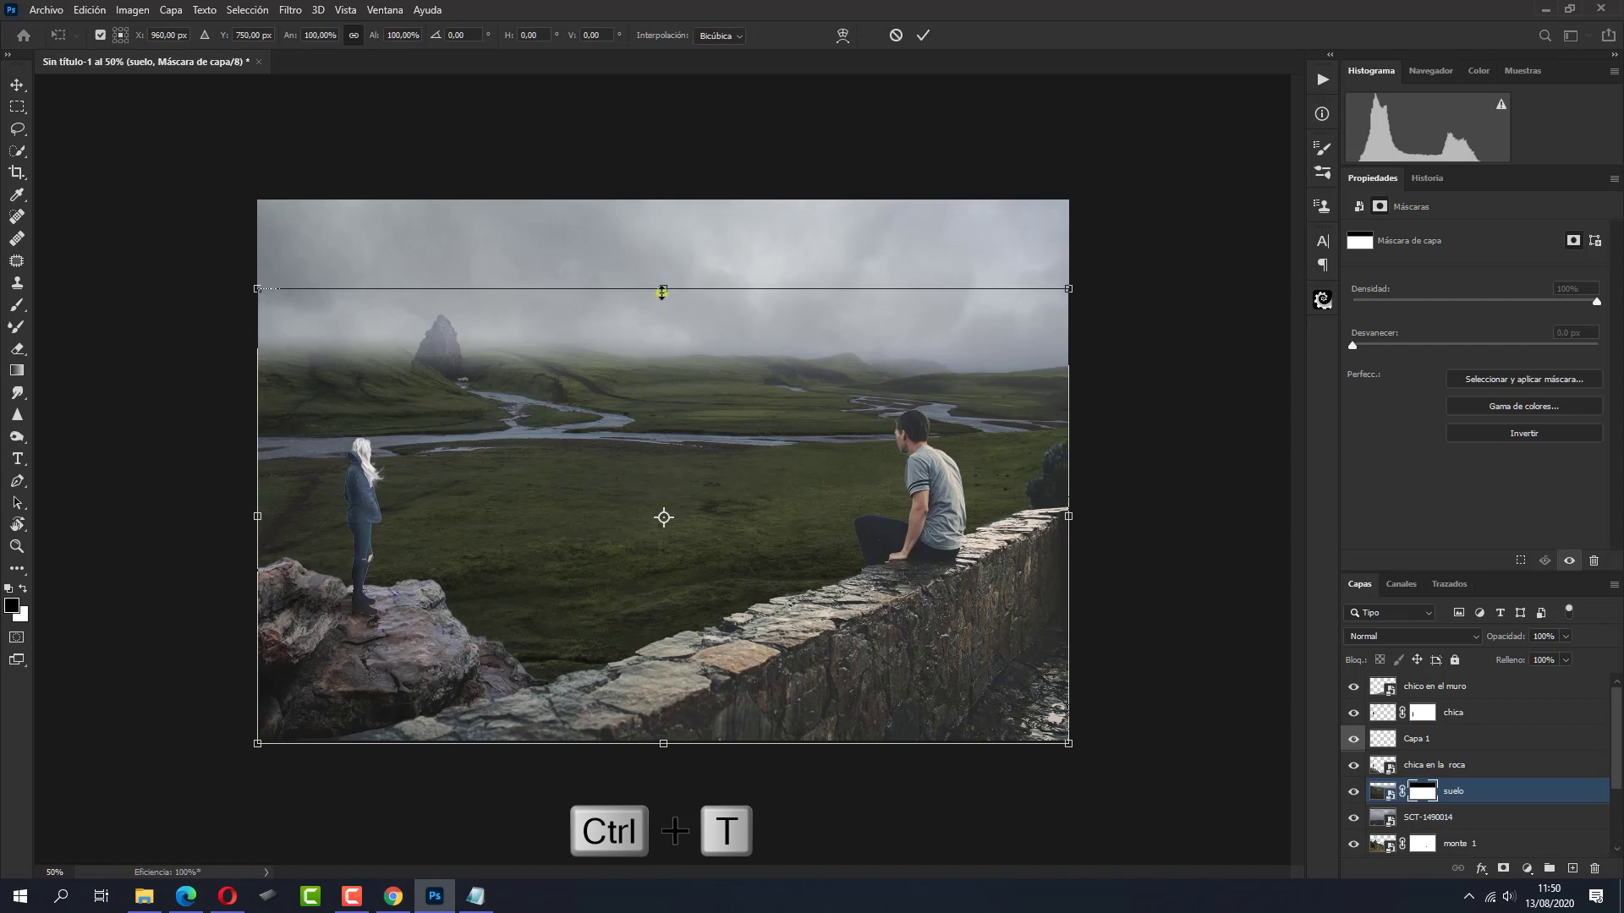
left_click_drag(662, 292, 682, 541)
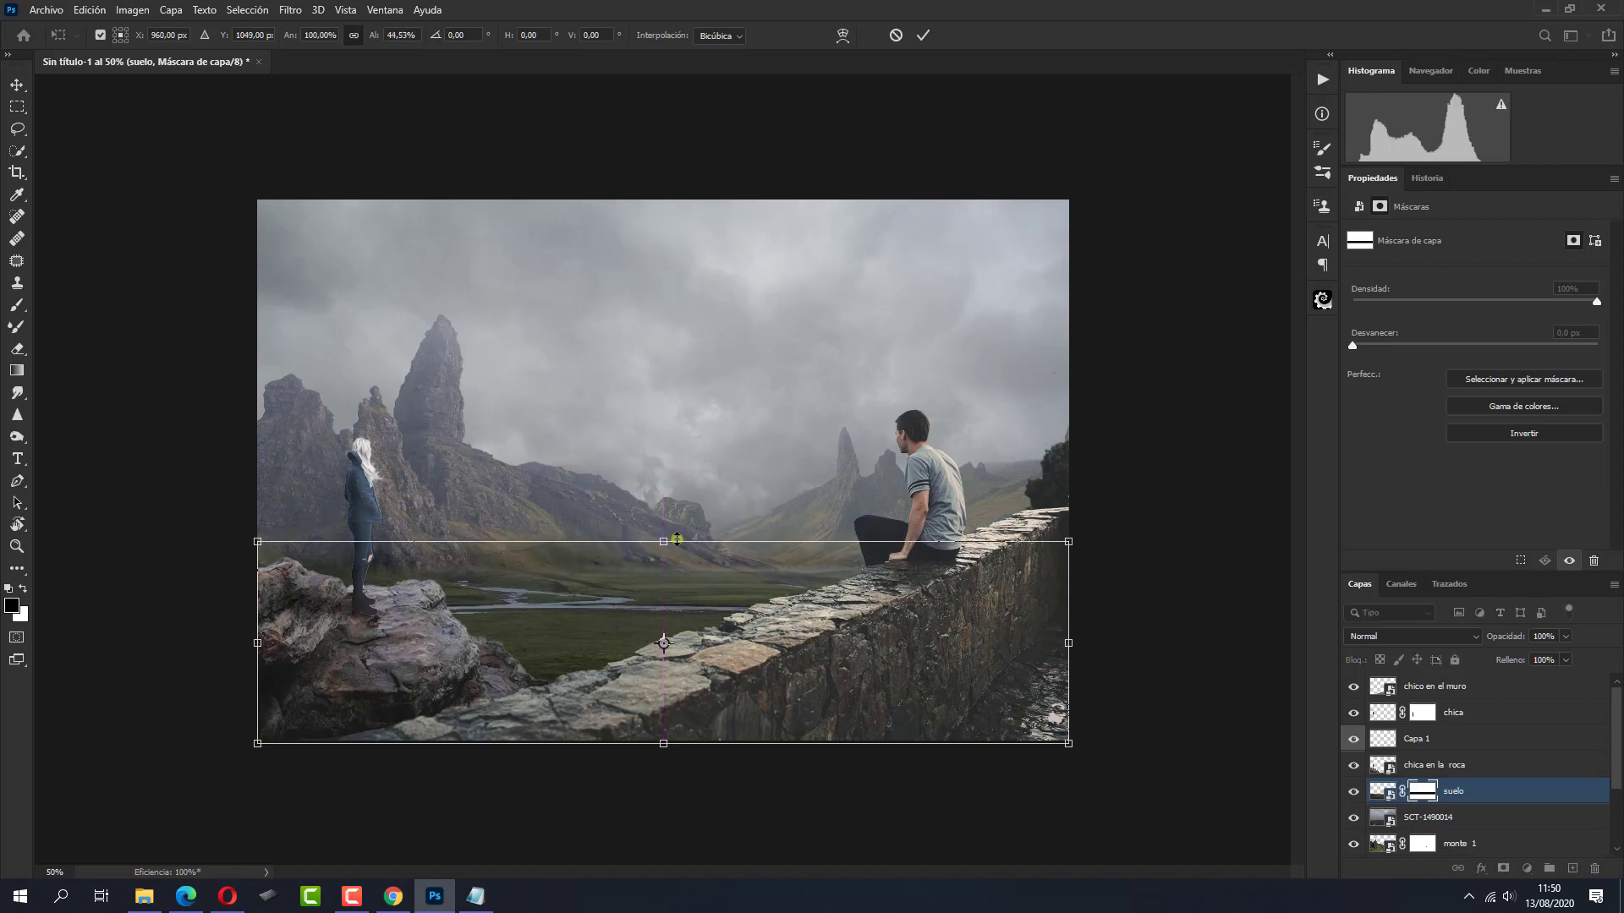
left_click(923, 35)
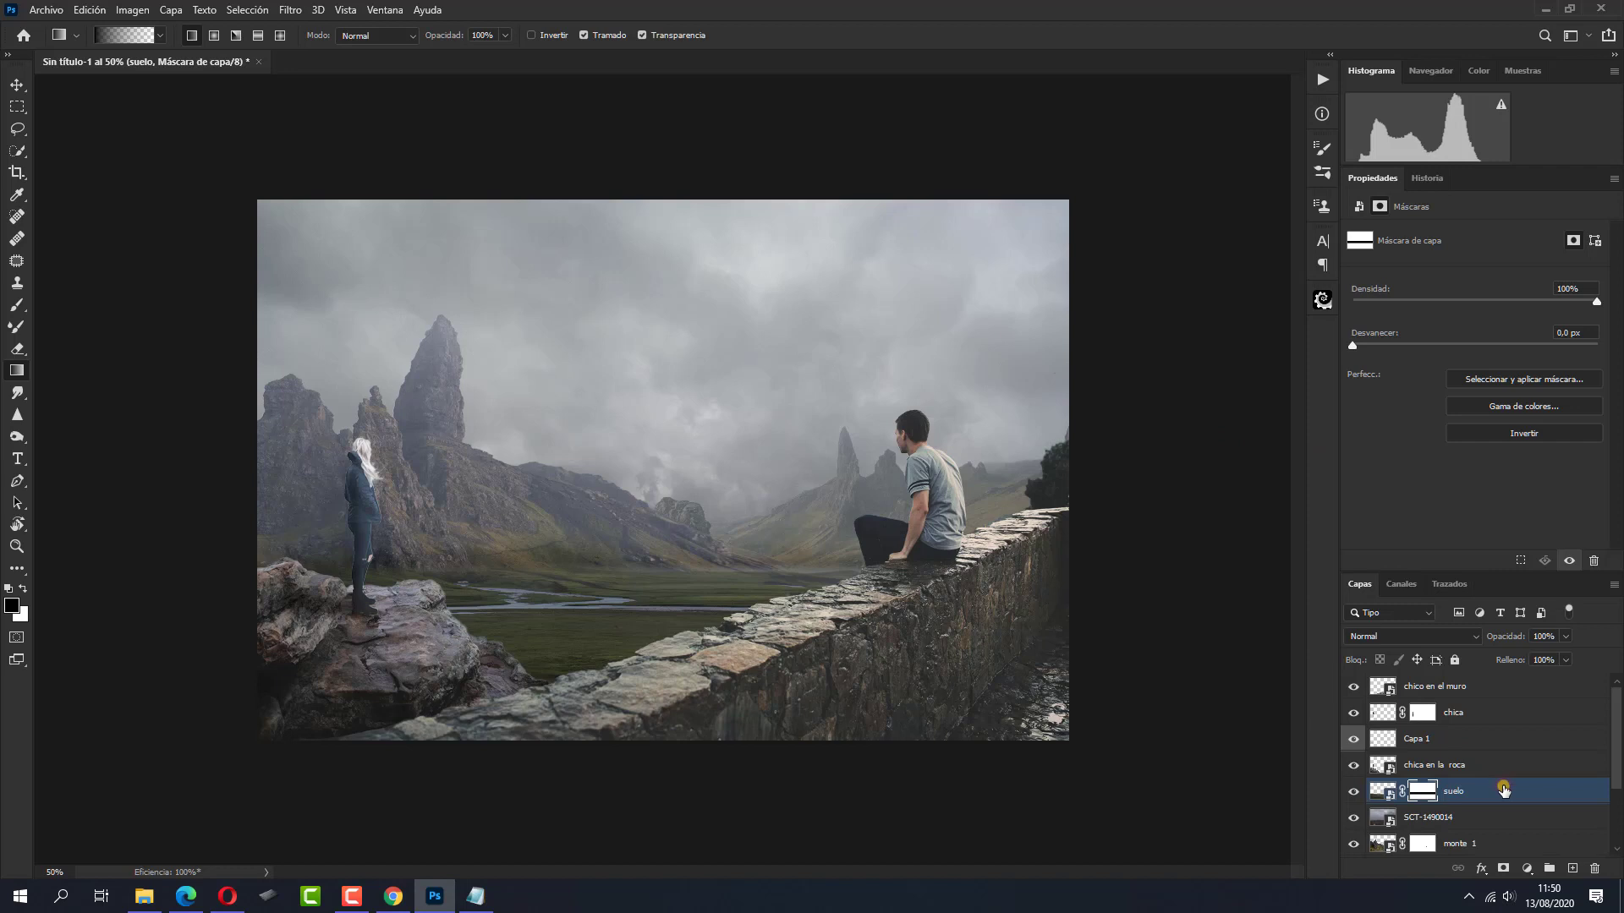
left_click(1396, 795)
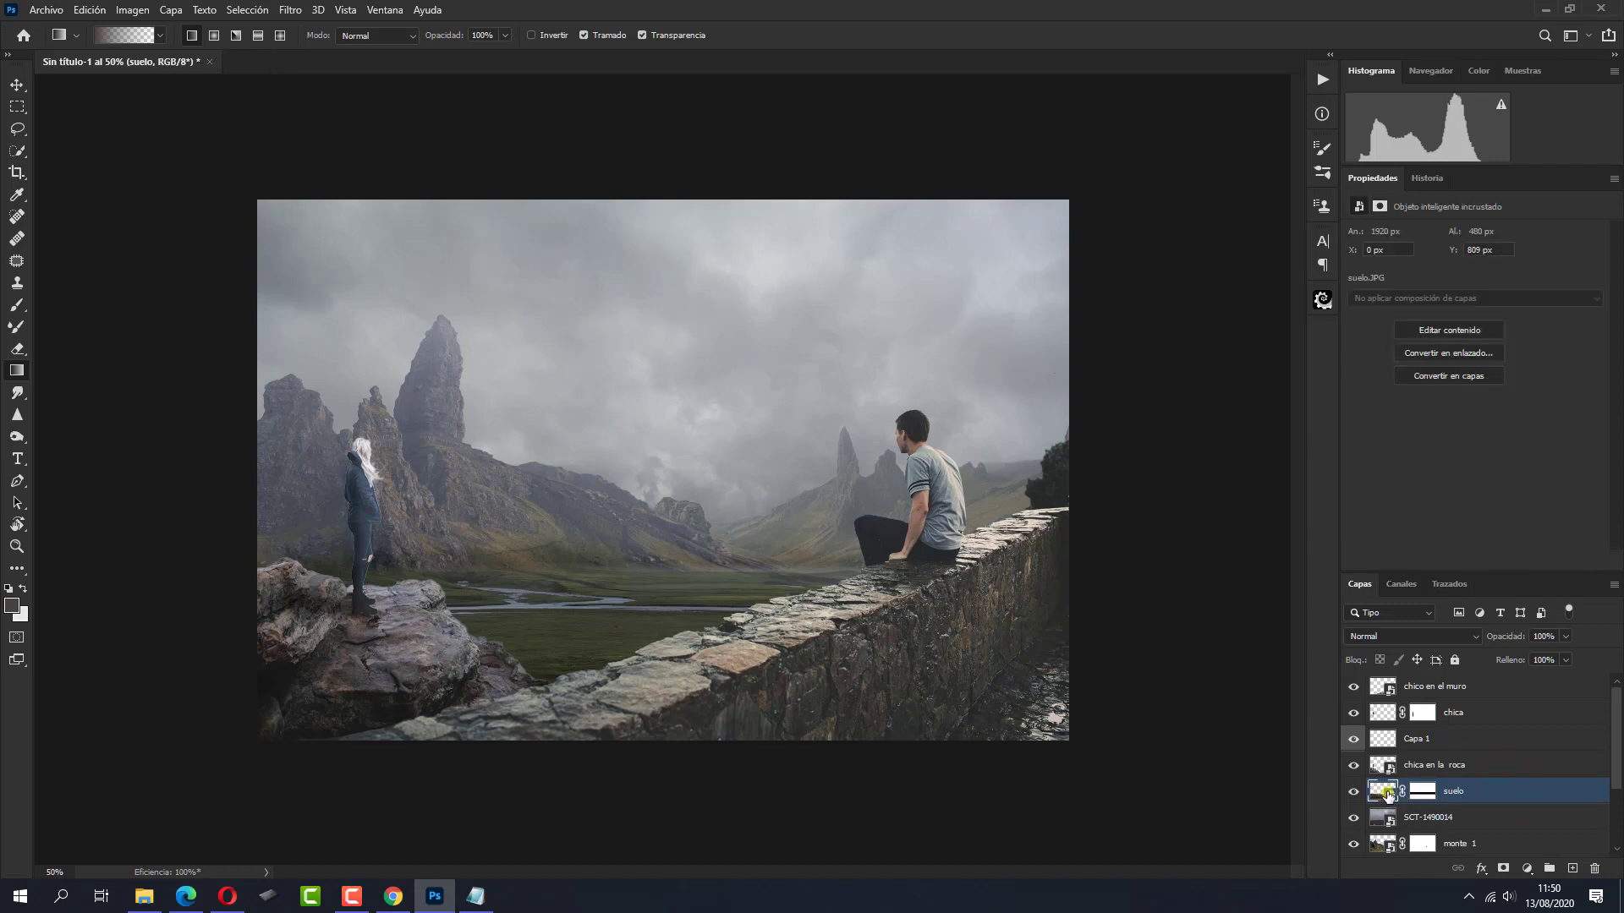
Fit the image to the window and sample the river's colour in Gama de colores
key("ctrl+o")
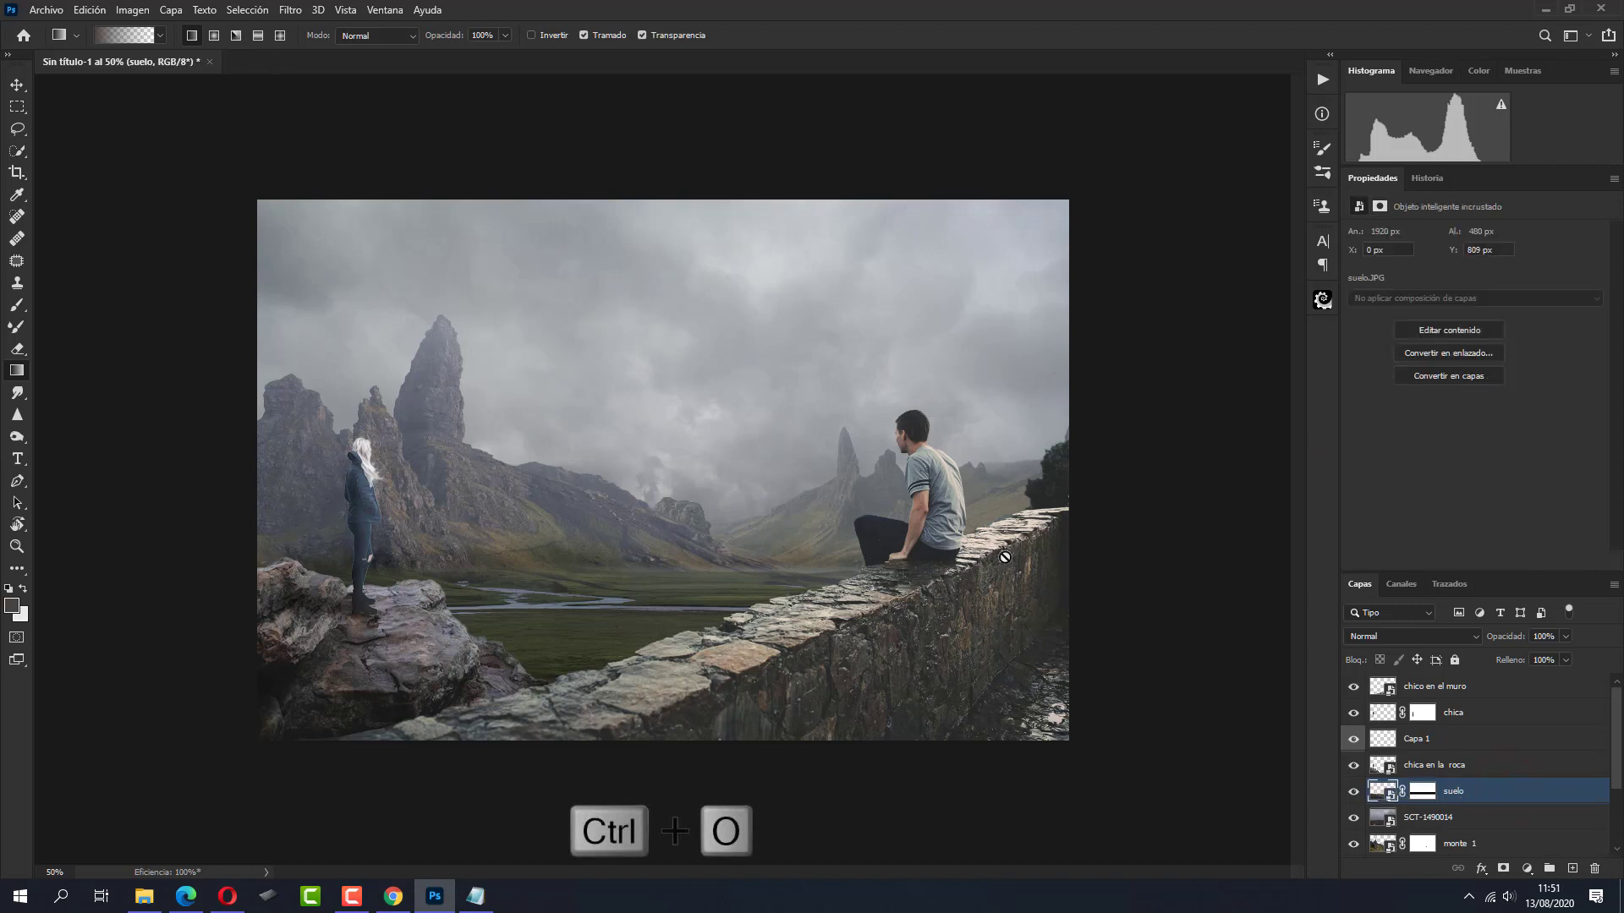
key("ctrl+0")
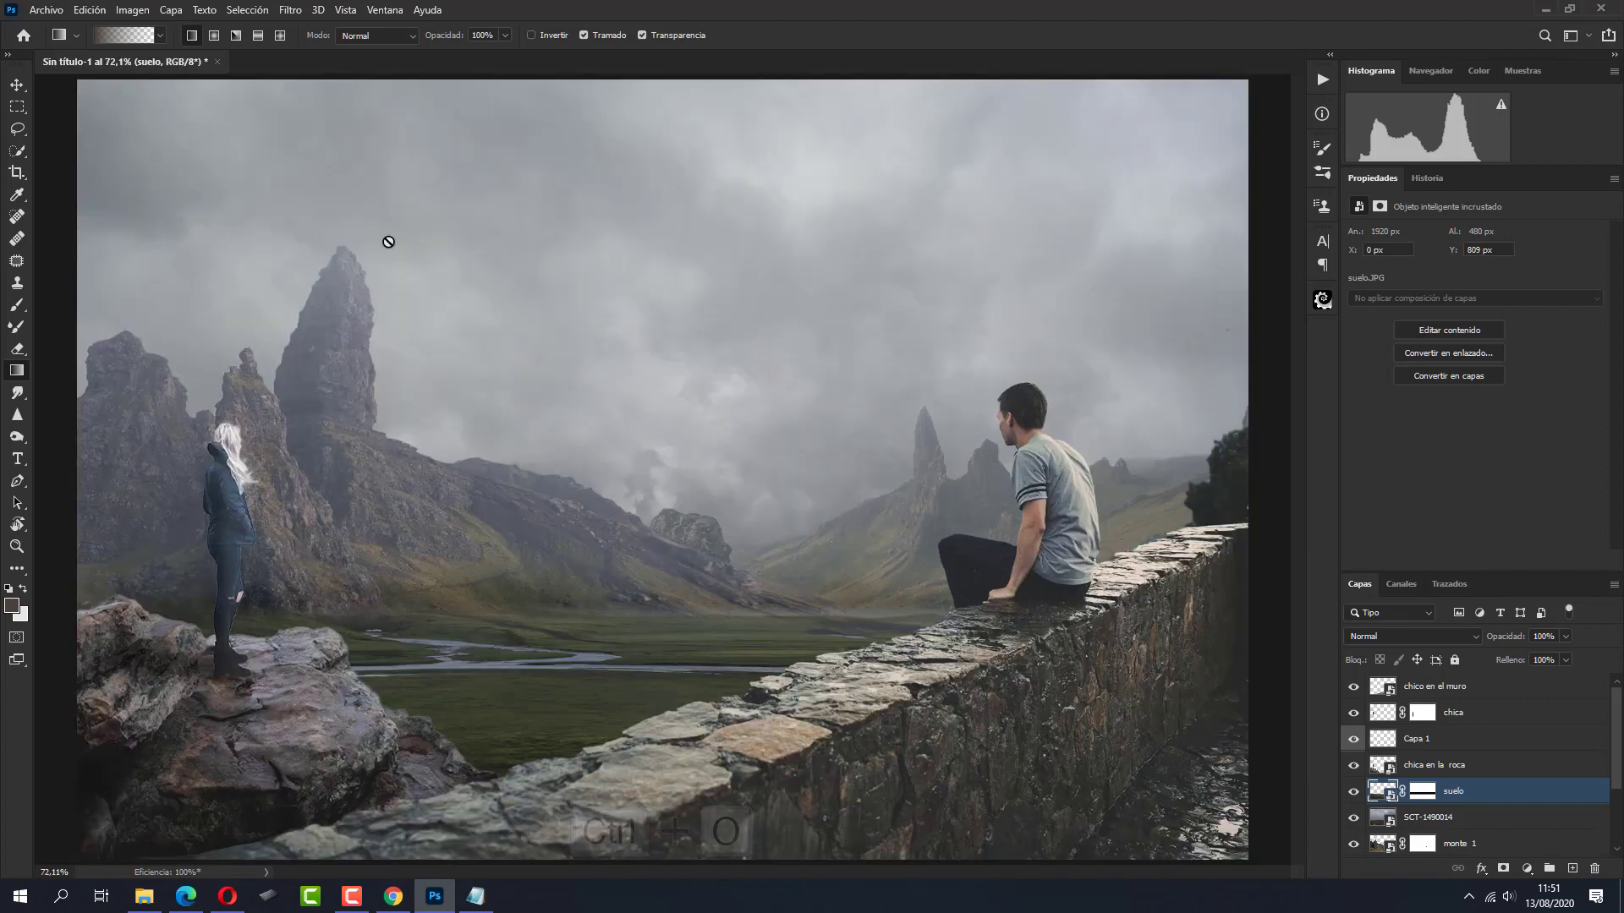
left_click(248, 10)
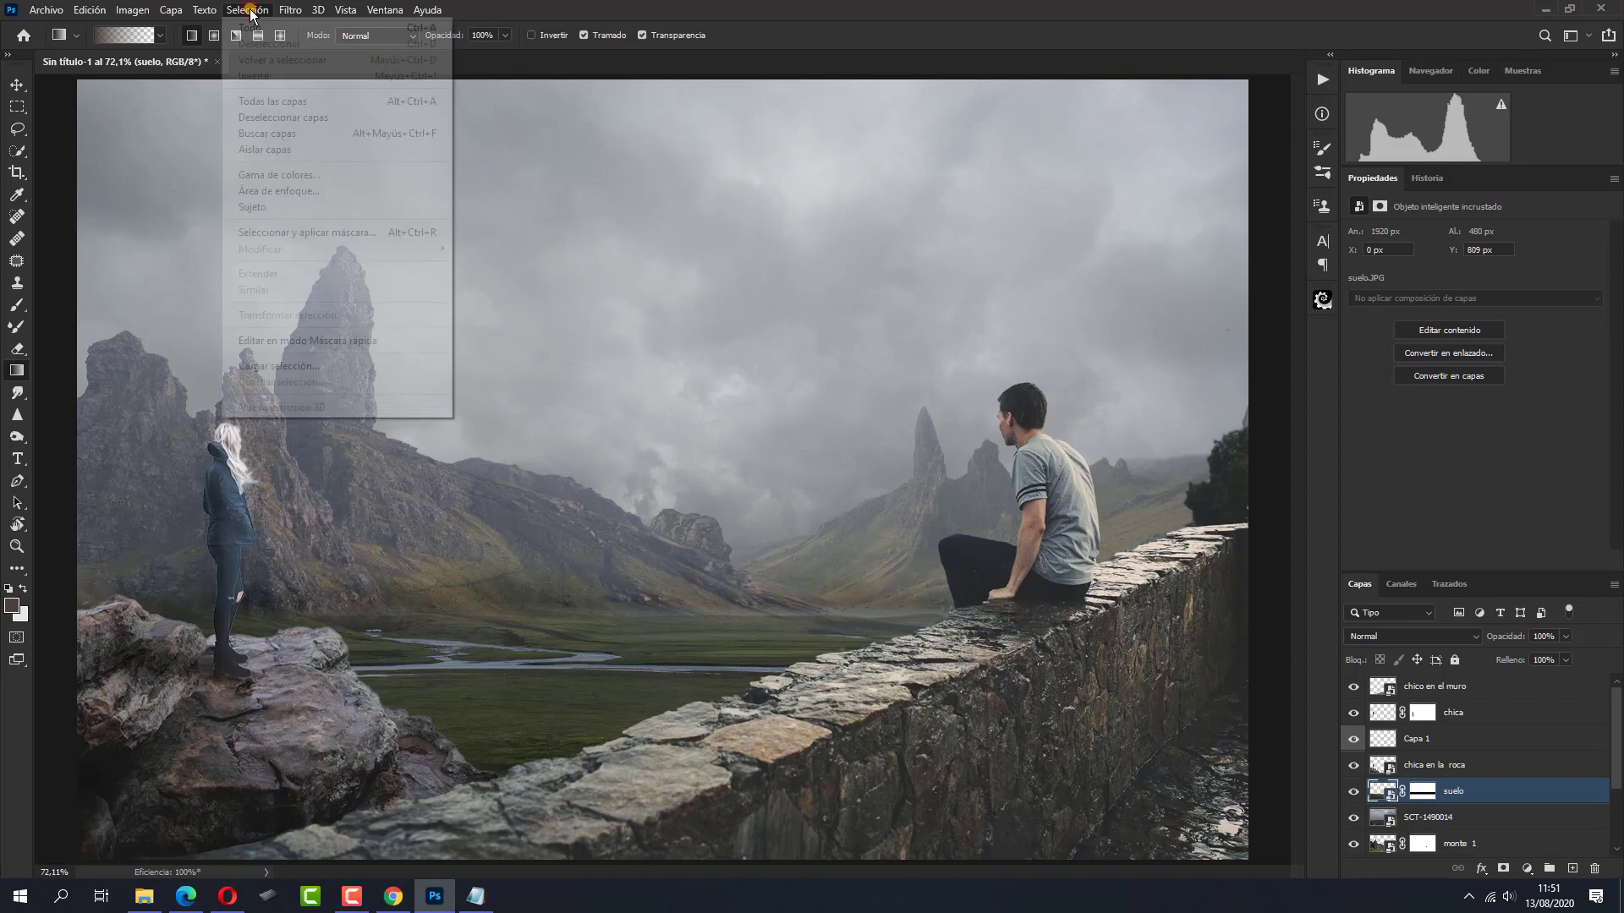
left_click(272, 174)
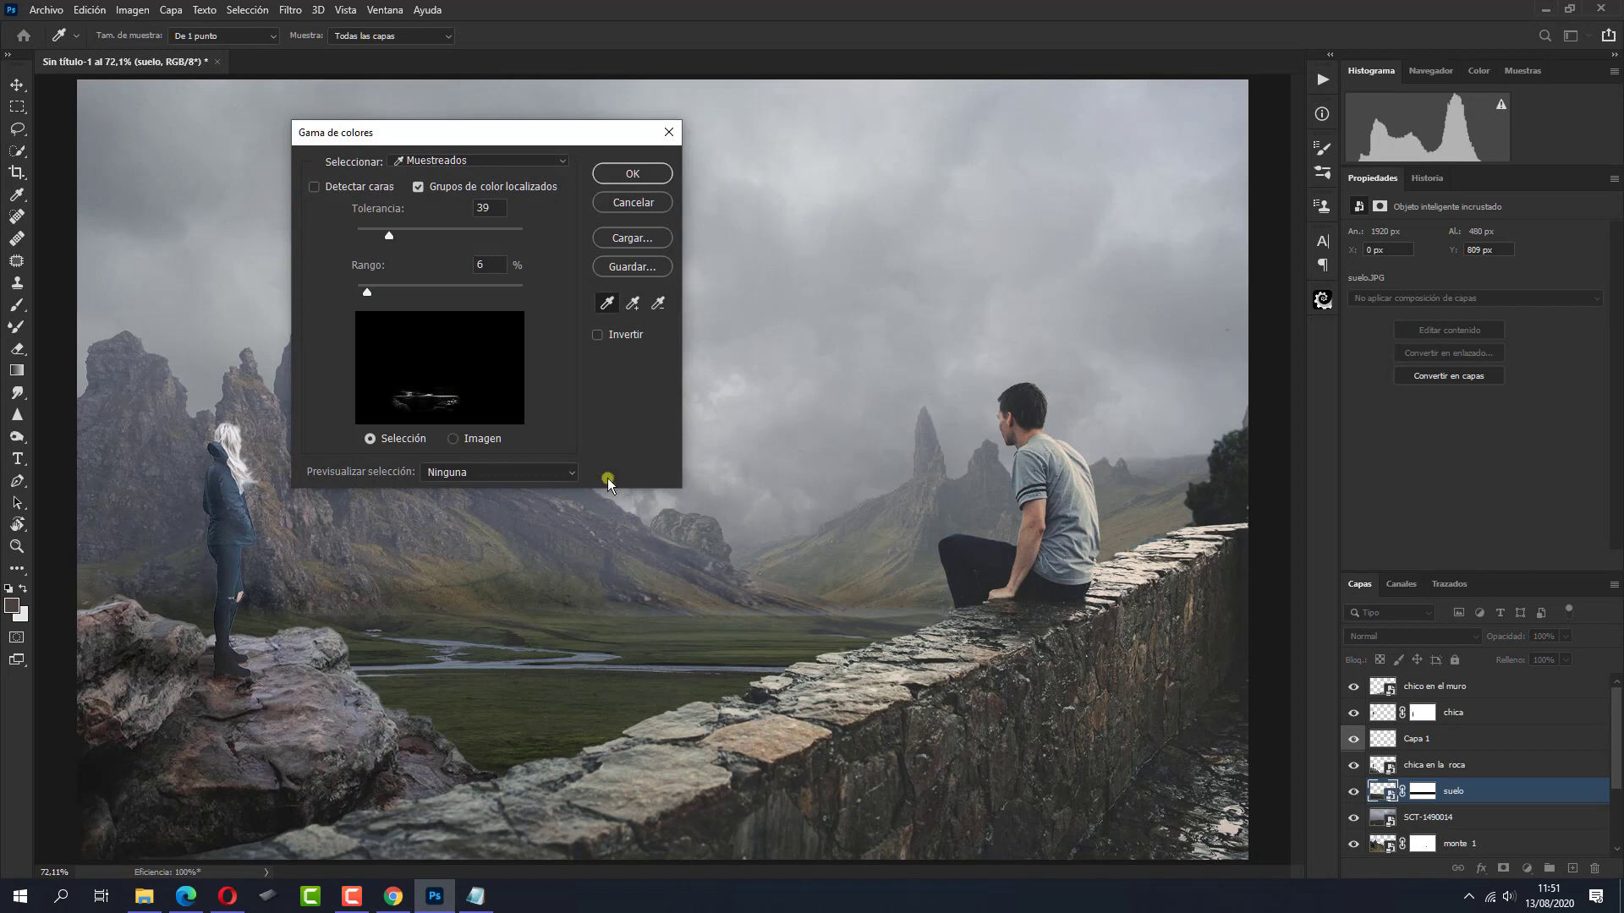
left_click(608, 302)
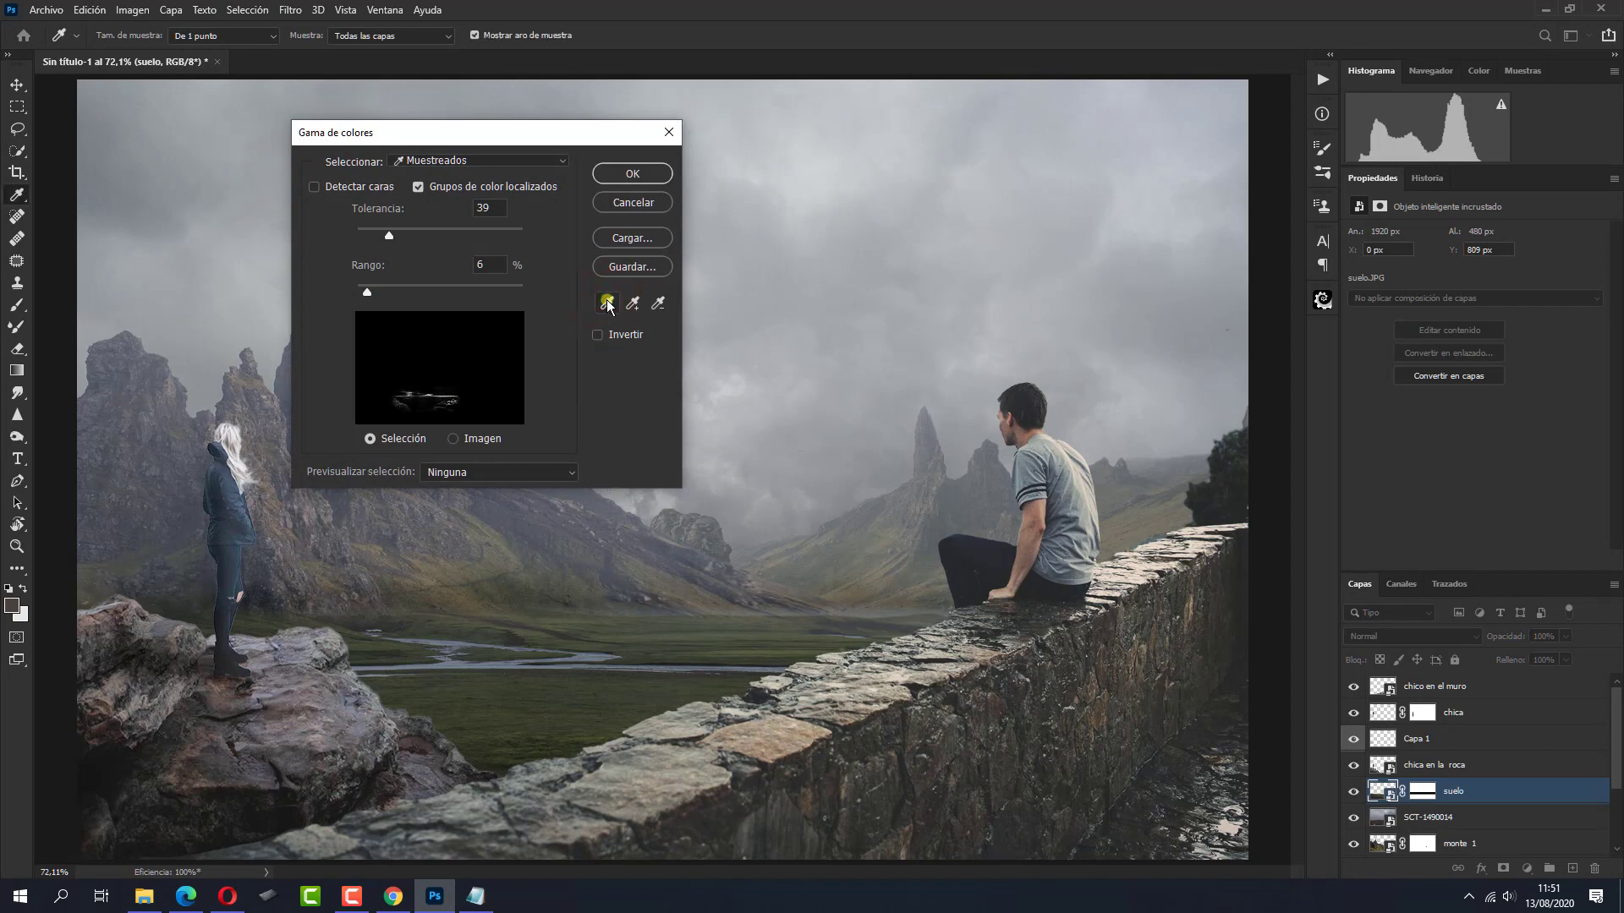
left_click(371, 668)
Add more river tones to the sample, set Tolerancia to 39 and accept the selection
left_click(636, 303)
left_click(633, 303)
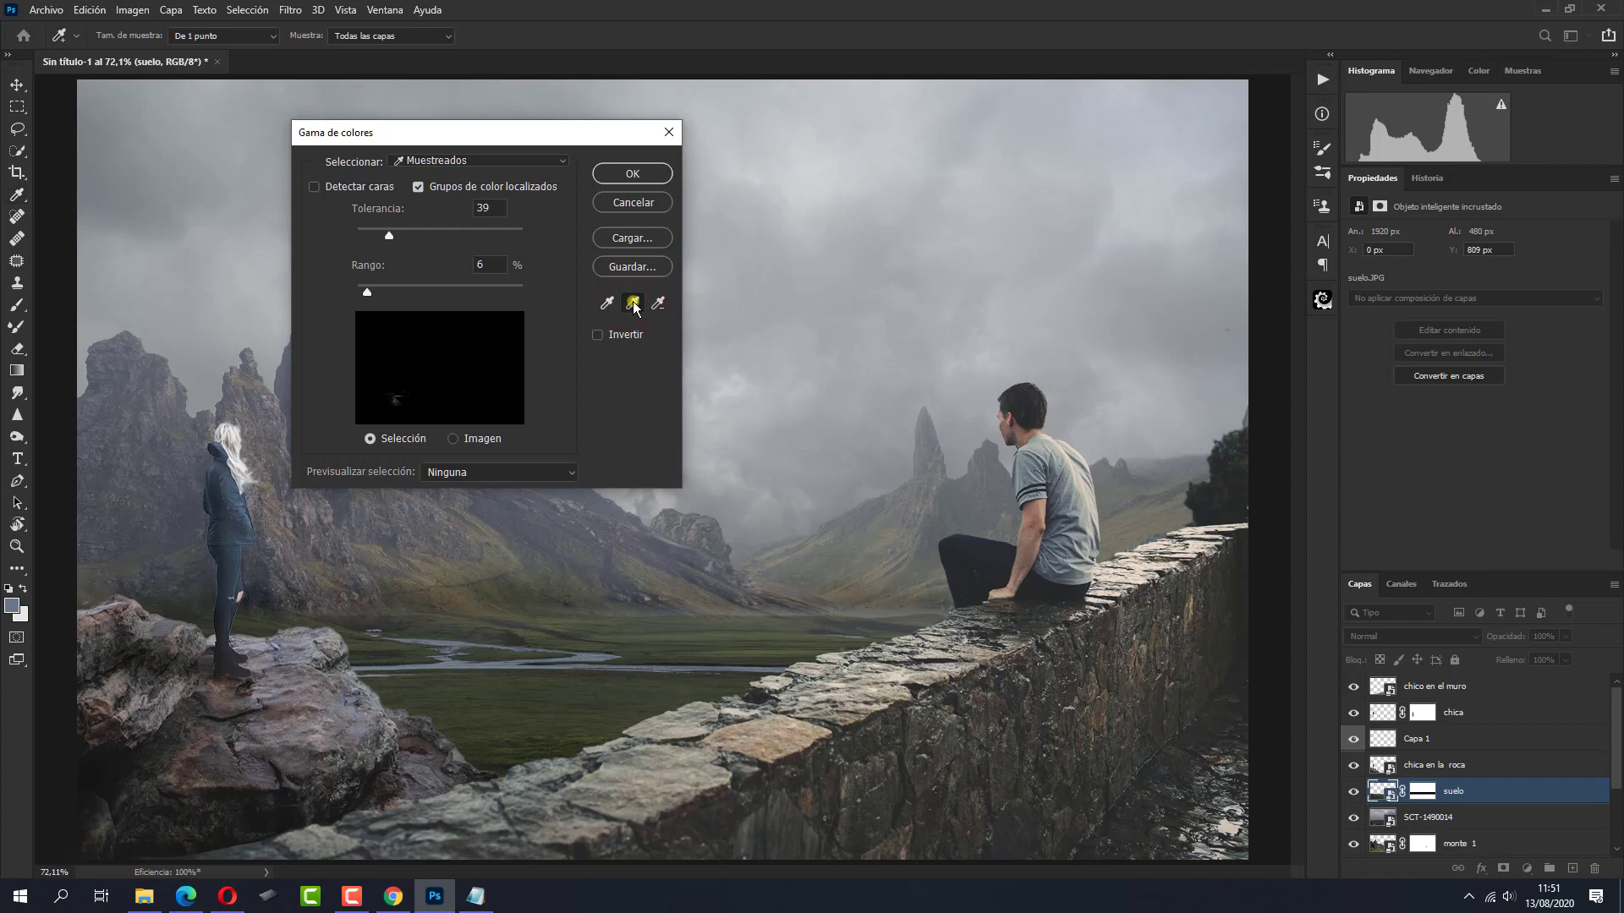
left_click(451, 661)
mouse_move(448, 659)
left_mouse_down()
mouse_move(604, 657)
mouse_move(413, 641)
mouse_move(458, 661)
left_mouse_up()
left_click(502, 663)
left_click_drag(558, 661, 771, 670)
left_click_drag(378, 242, 390, 238)
left_click(616, 174)
key("g")
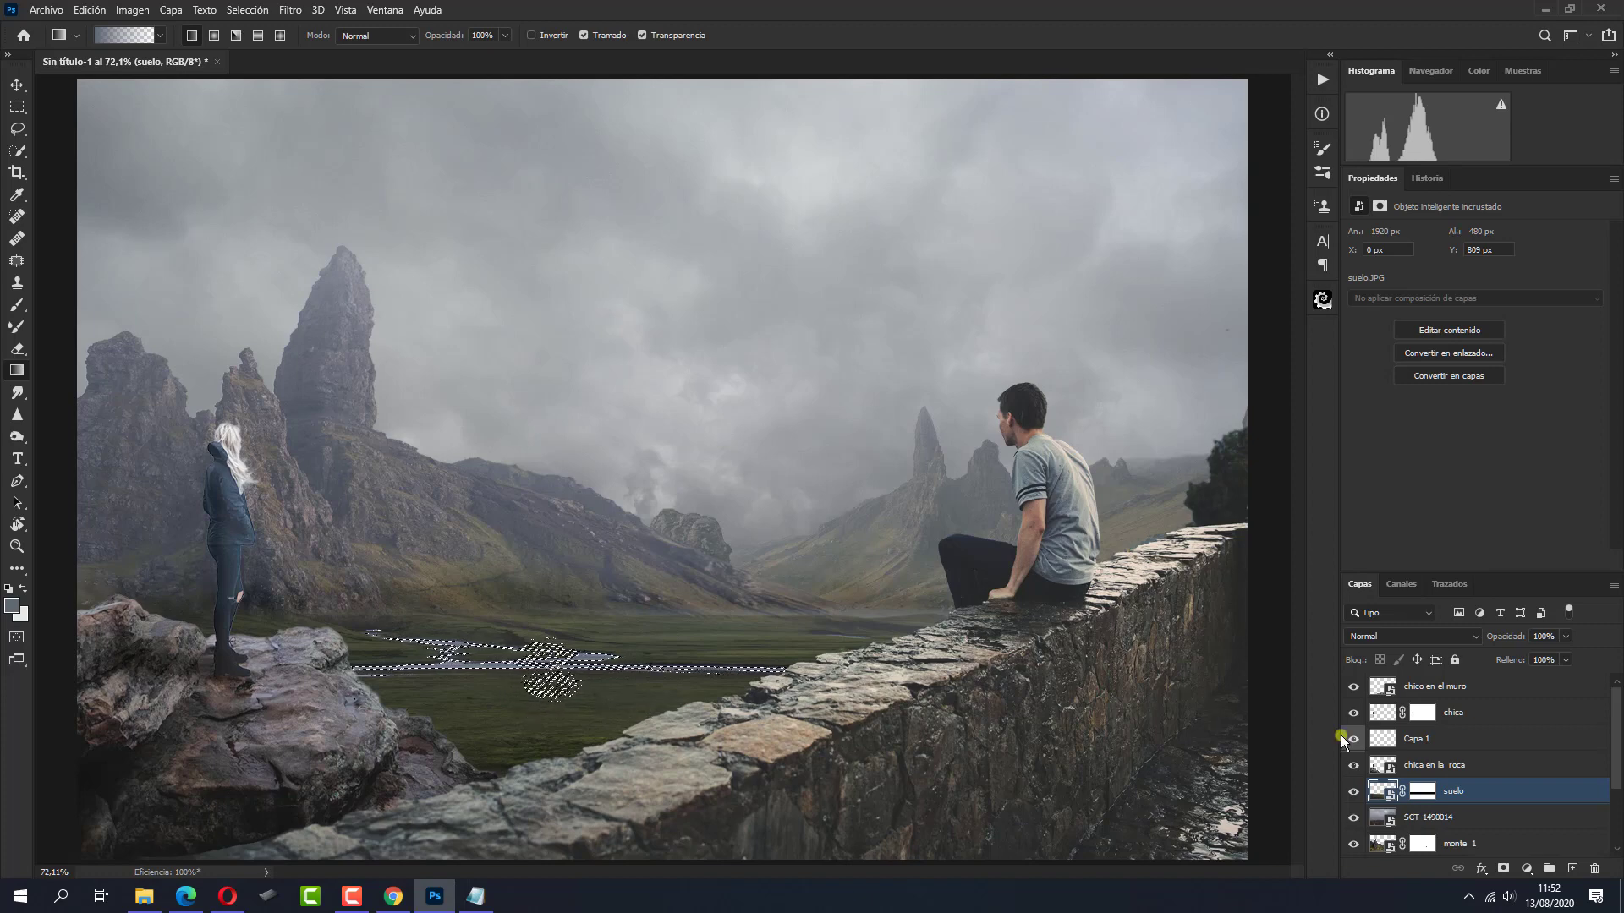
Add a Curvas 1 adjustment clipped to suelo, white input at 165, to brighten the river
left_click(1529, 866)
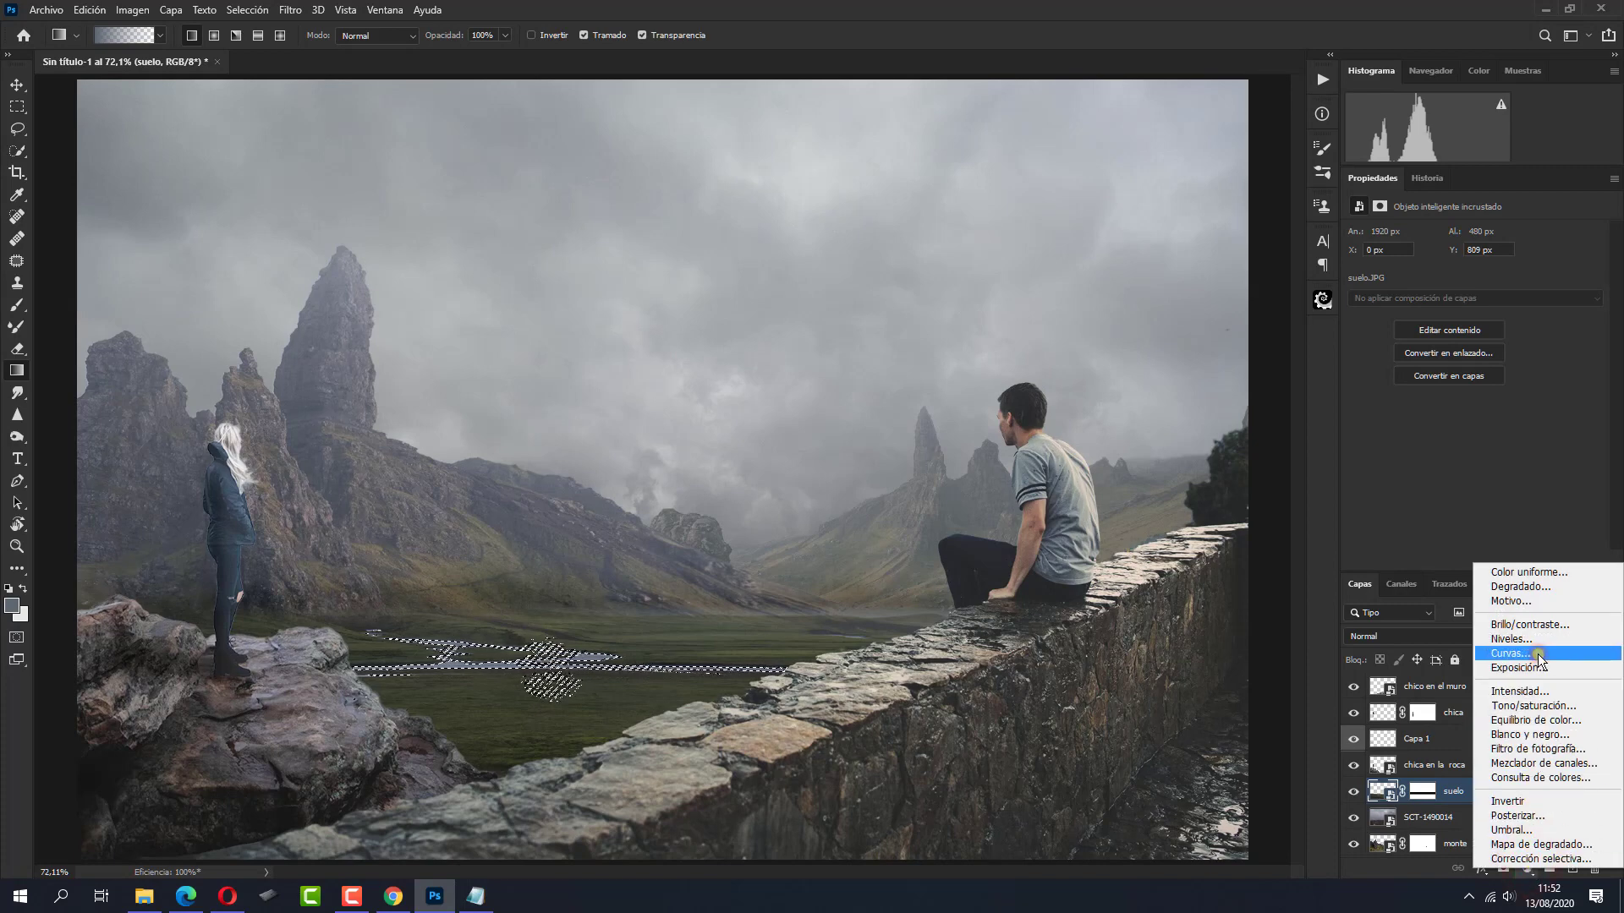
left_click(1538, 655)
left_click(1495, 558)
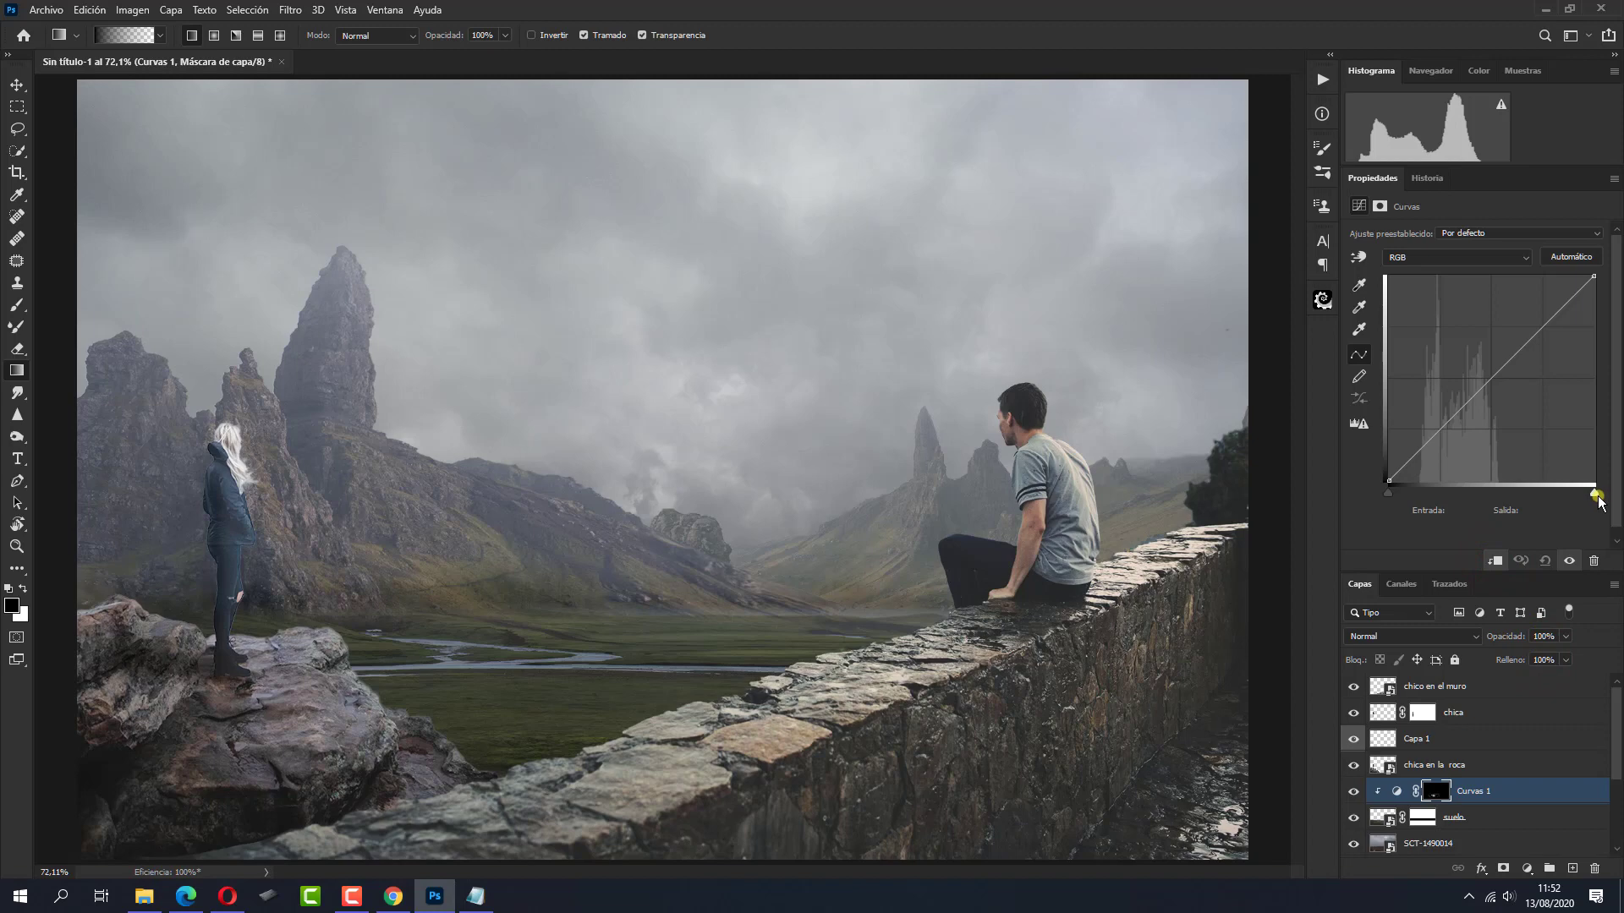
left_click_drag(1595, 495, 1523, 504)
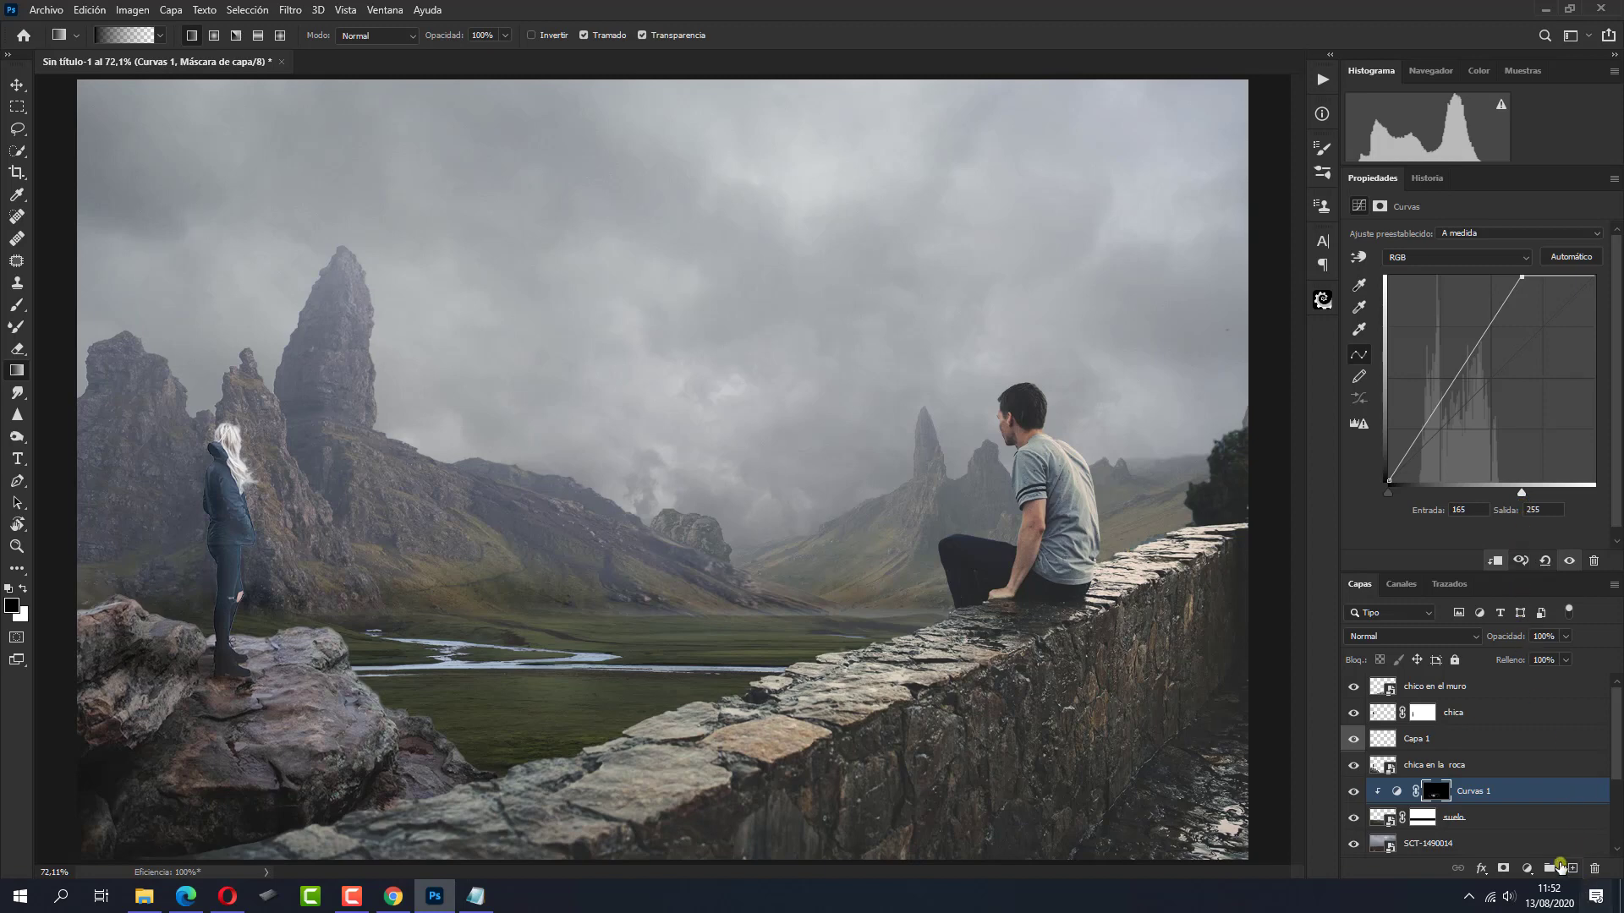
left_click(1571, 868)
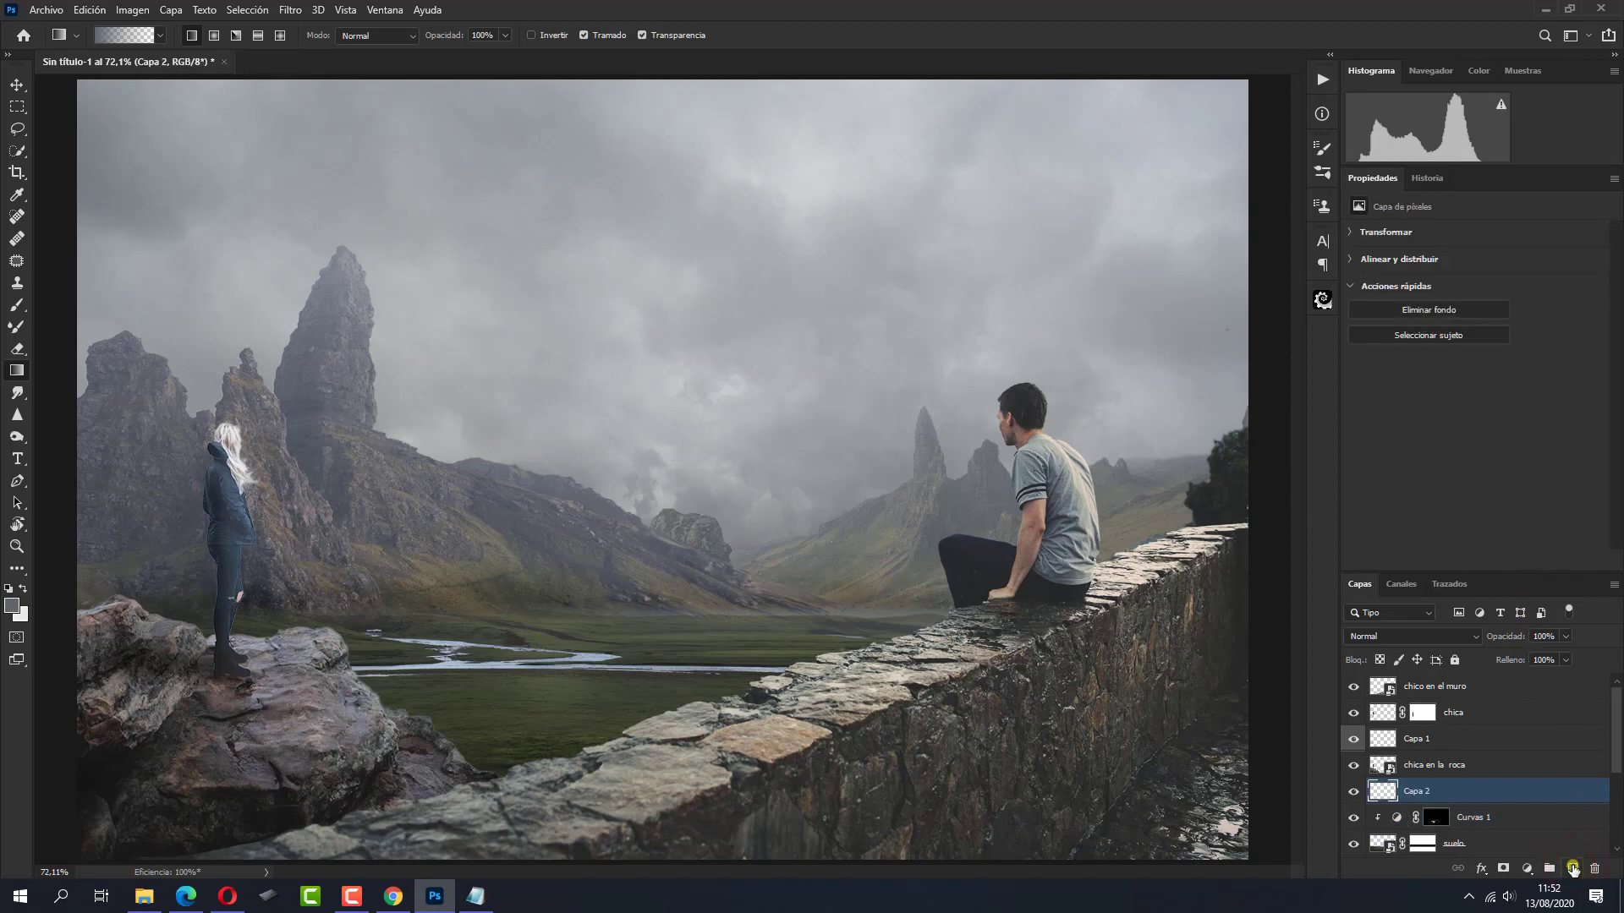
Clip Capa 2 to the ground, fill it with e7e9e6 grey, set Luz suave and add a mask
left_click_drag(1538, 795, 1529, 801)
left_click(1529, 803, "alt")
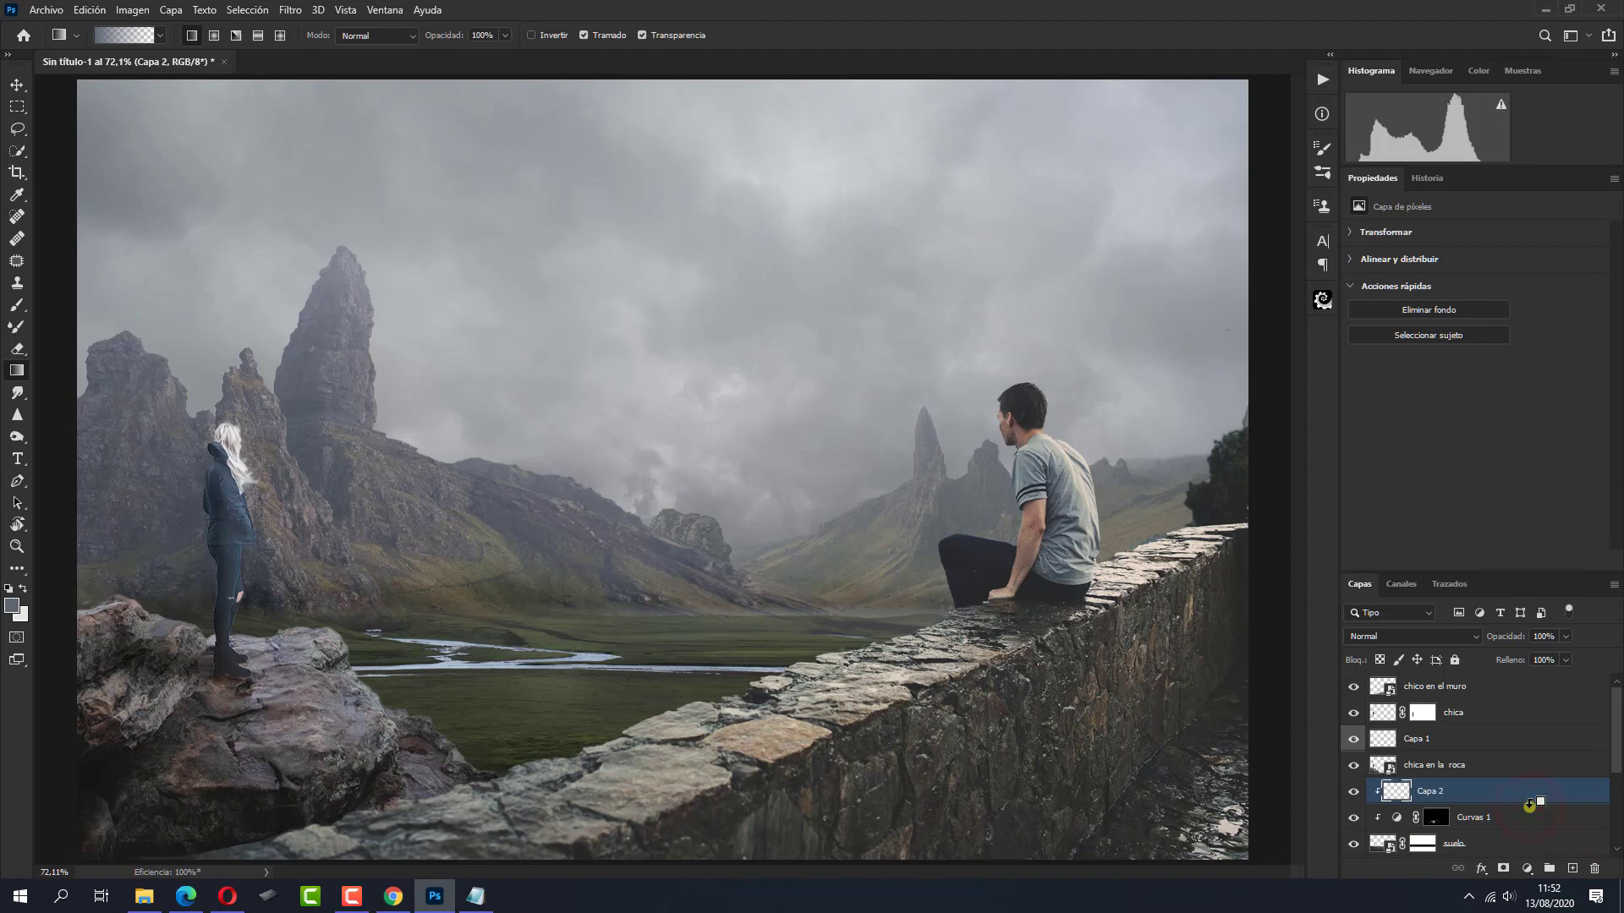
left_click(12, 605)
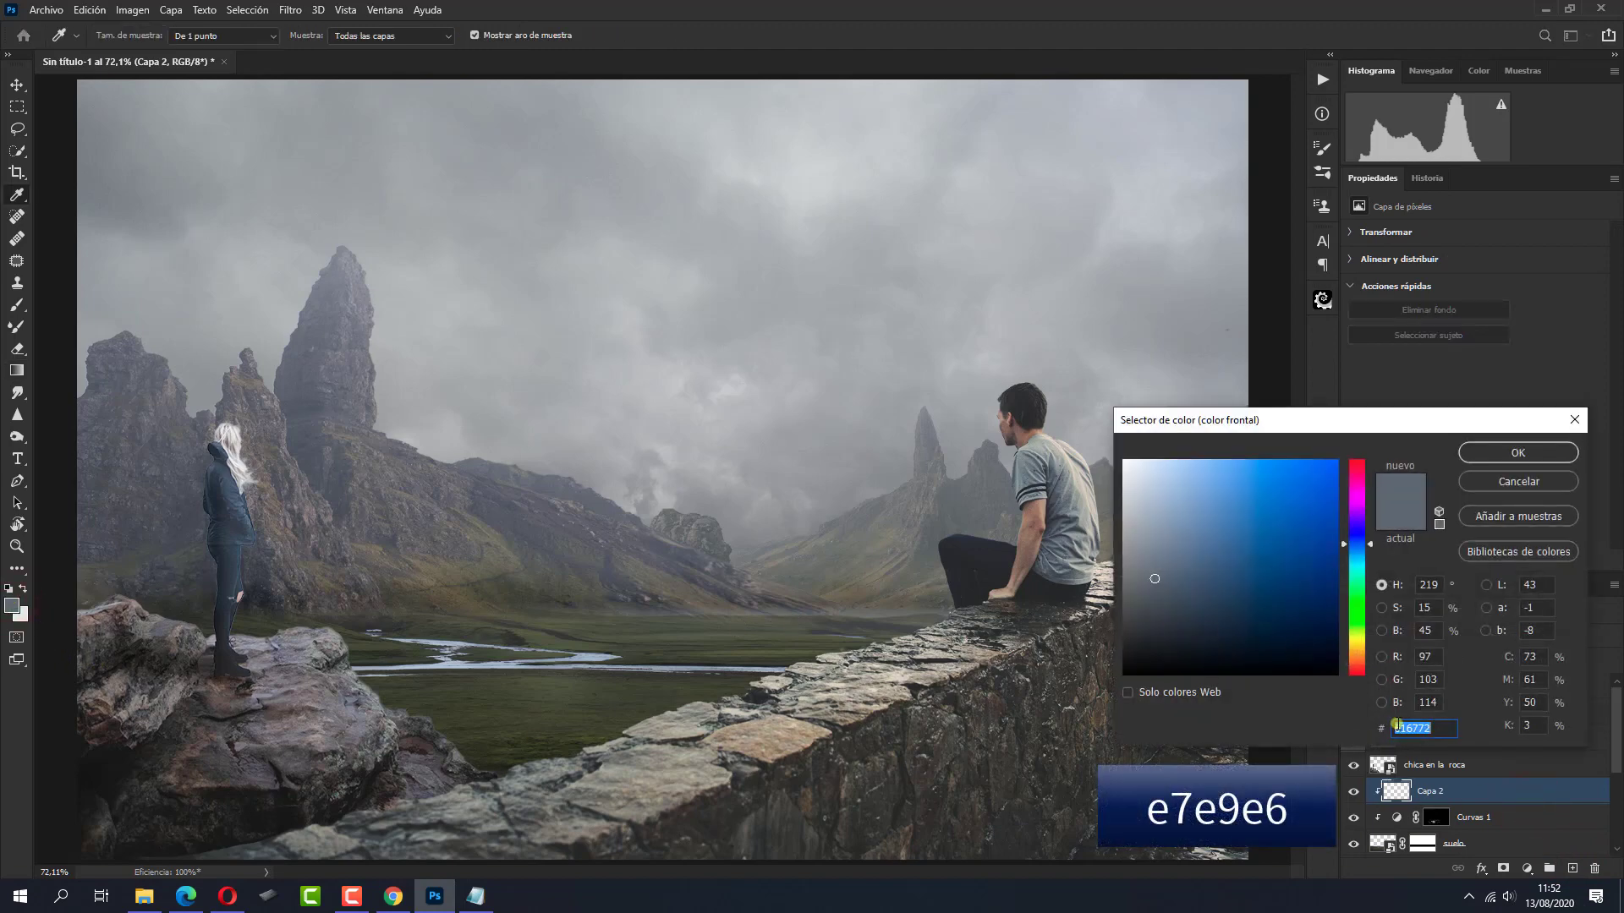
right_click(1404, 728)
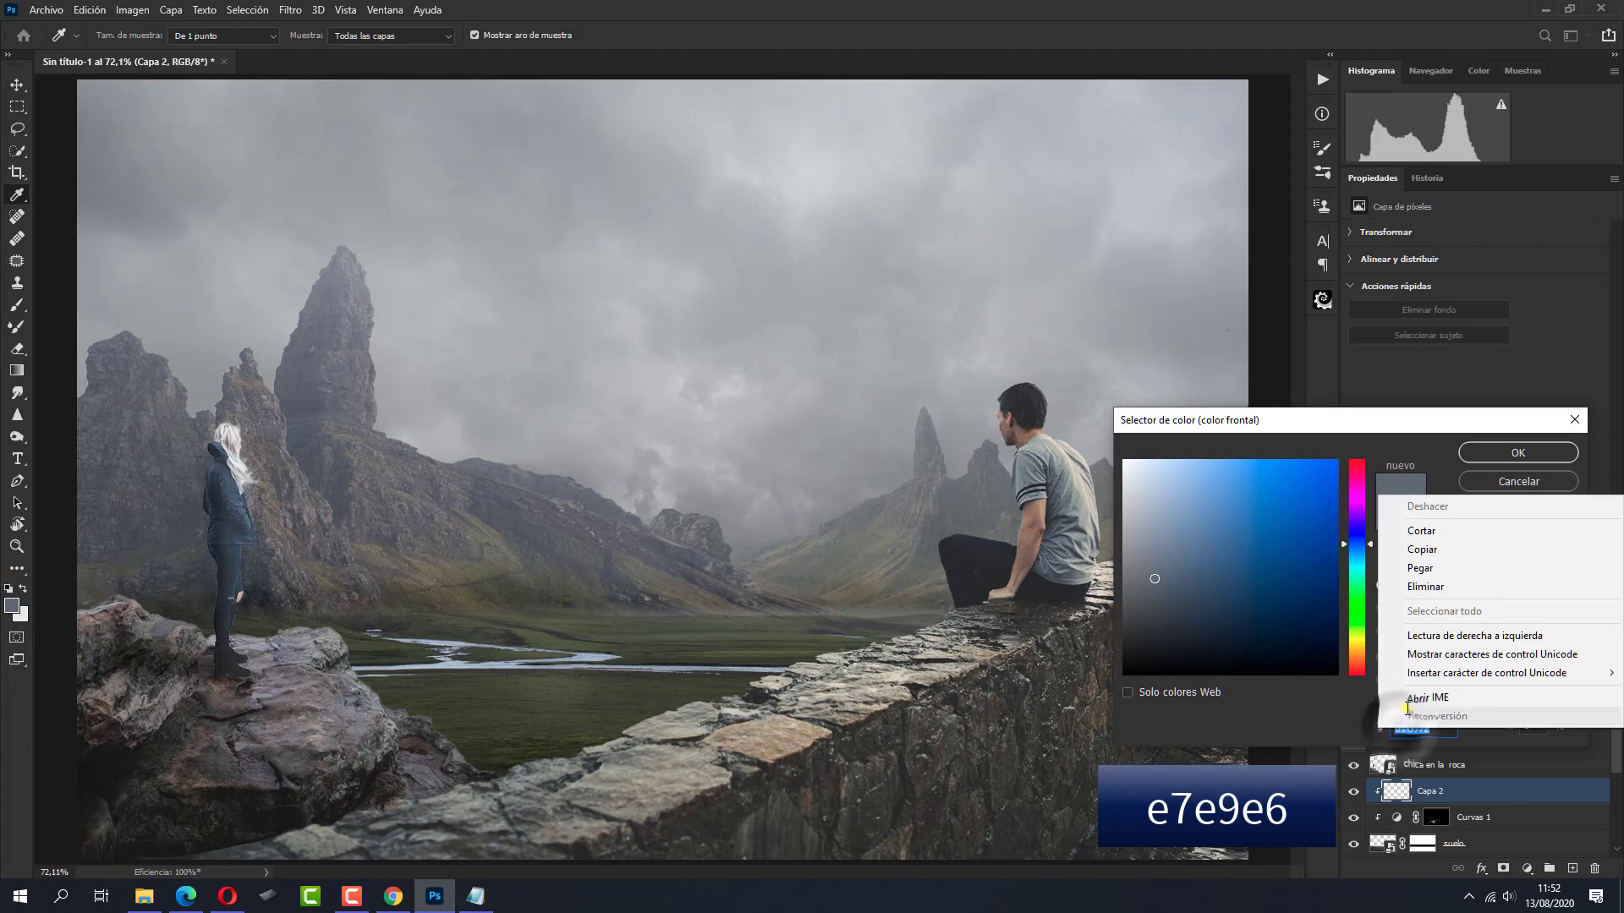
left_click(1421, 570)
left_click(1484, 459)
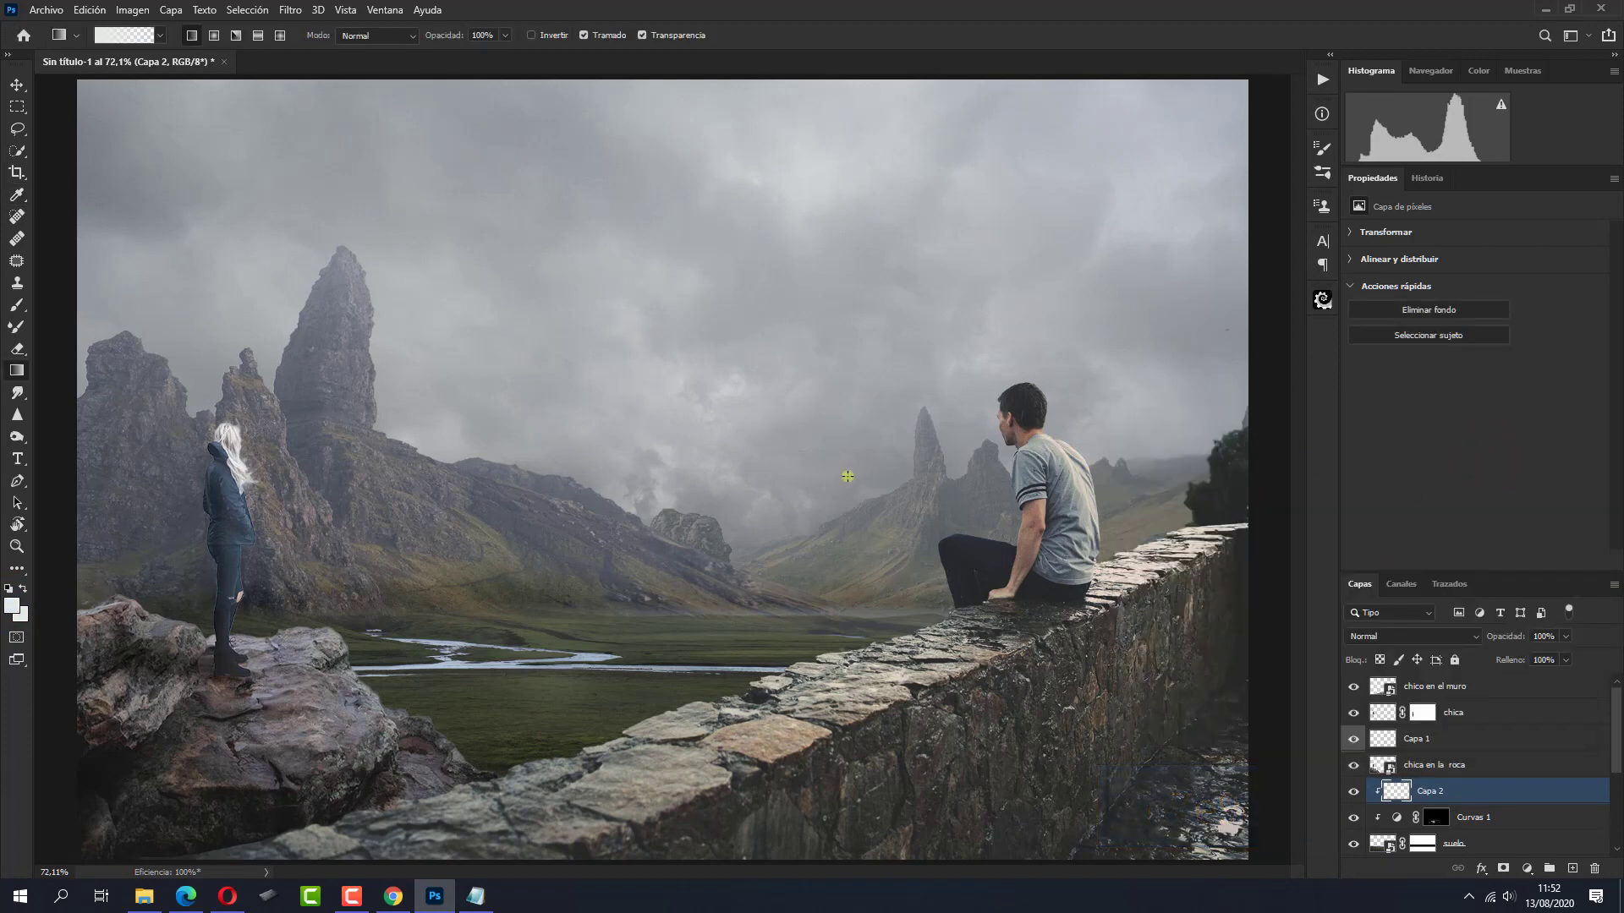
key("alt+BackSpace")
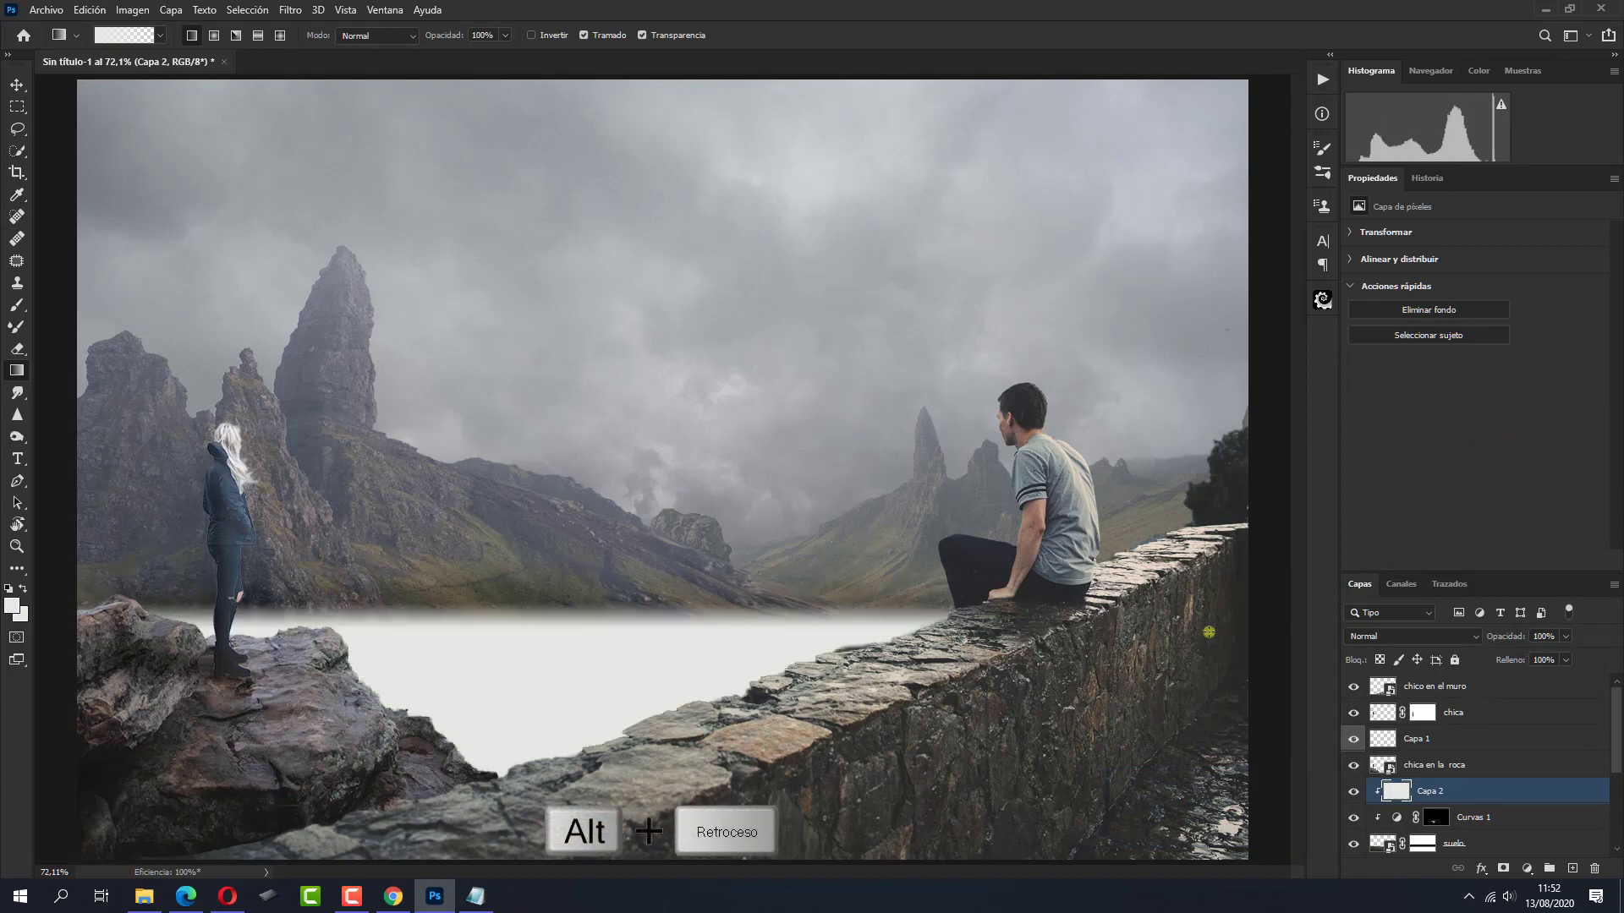
left_click(1363, 636)
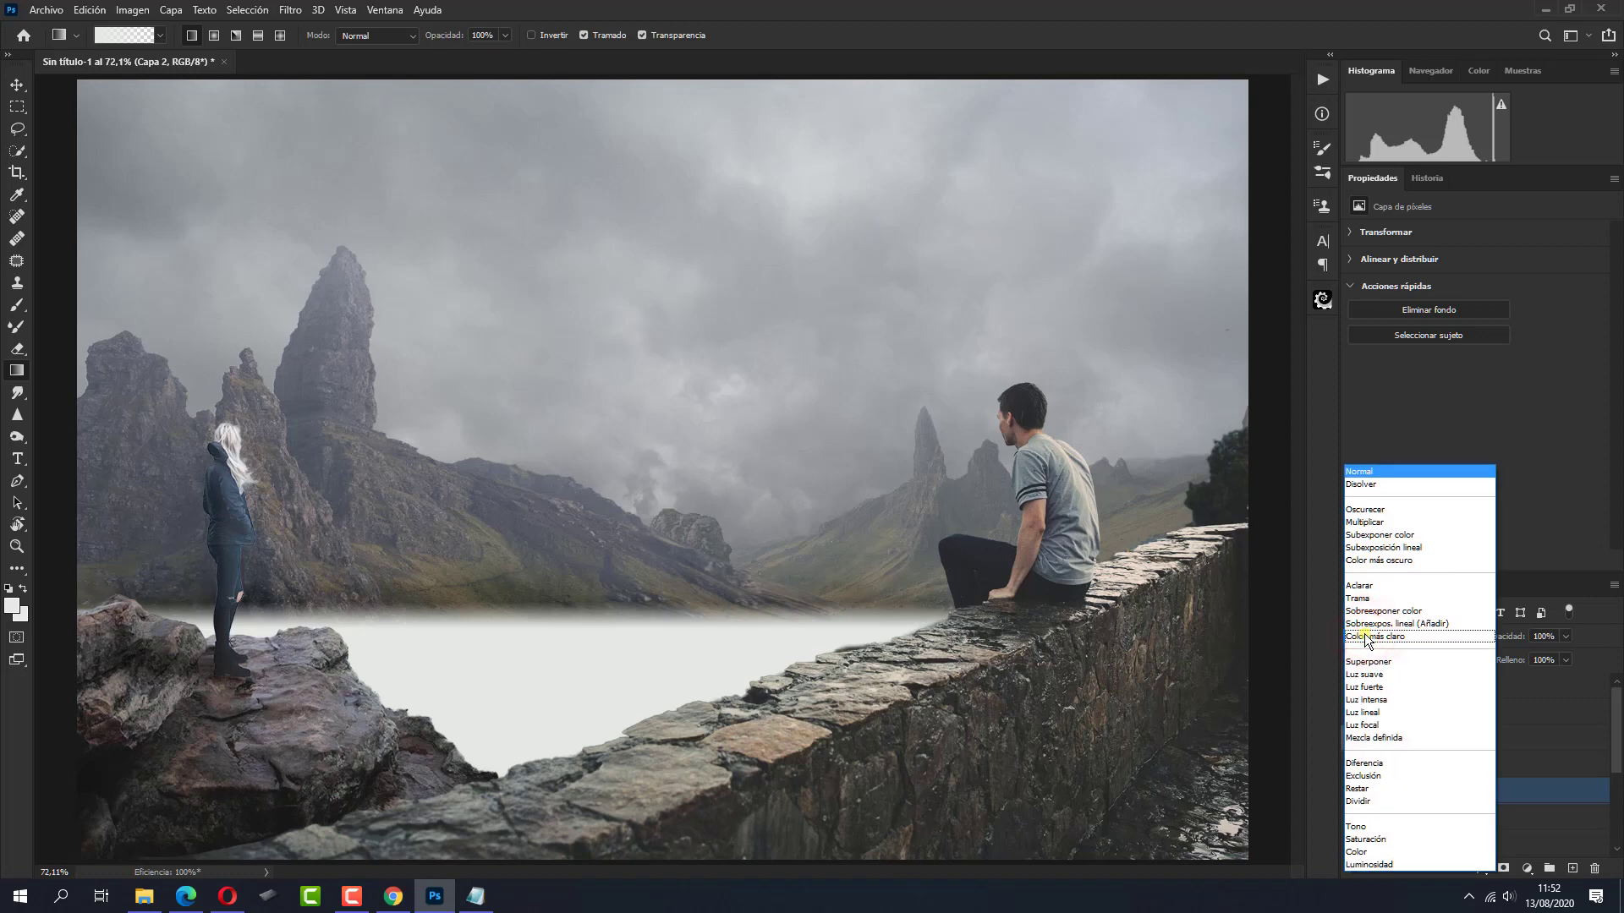
left_click(1366, 674)
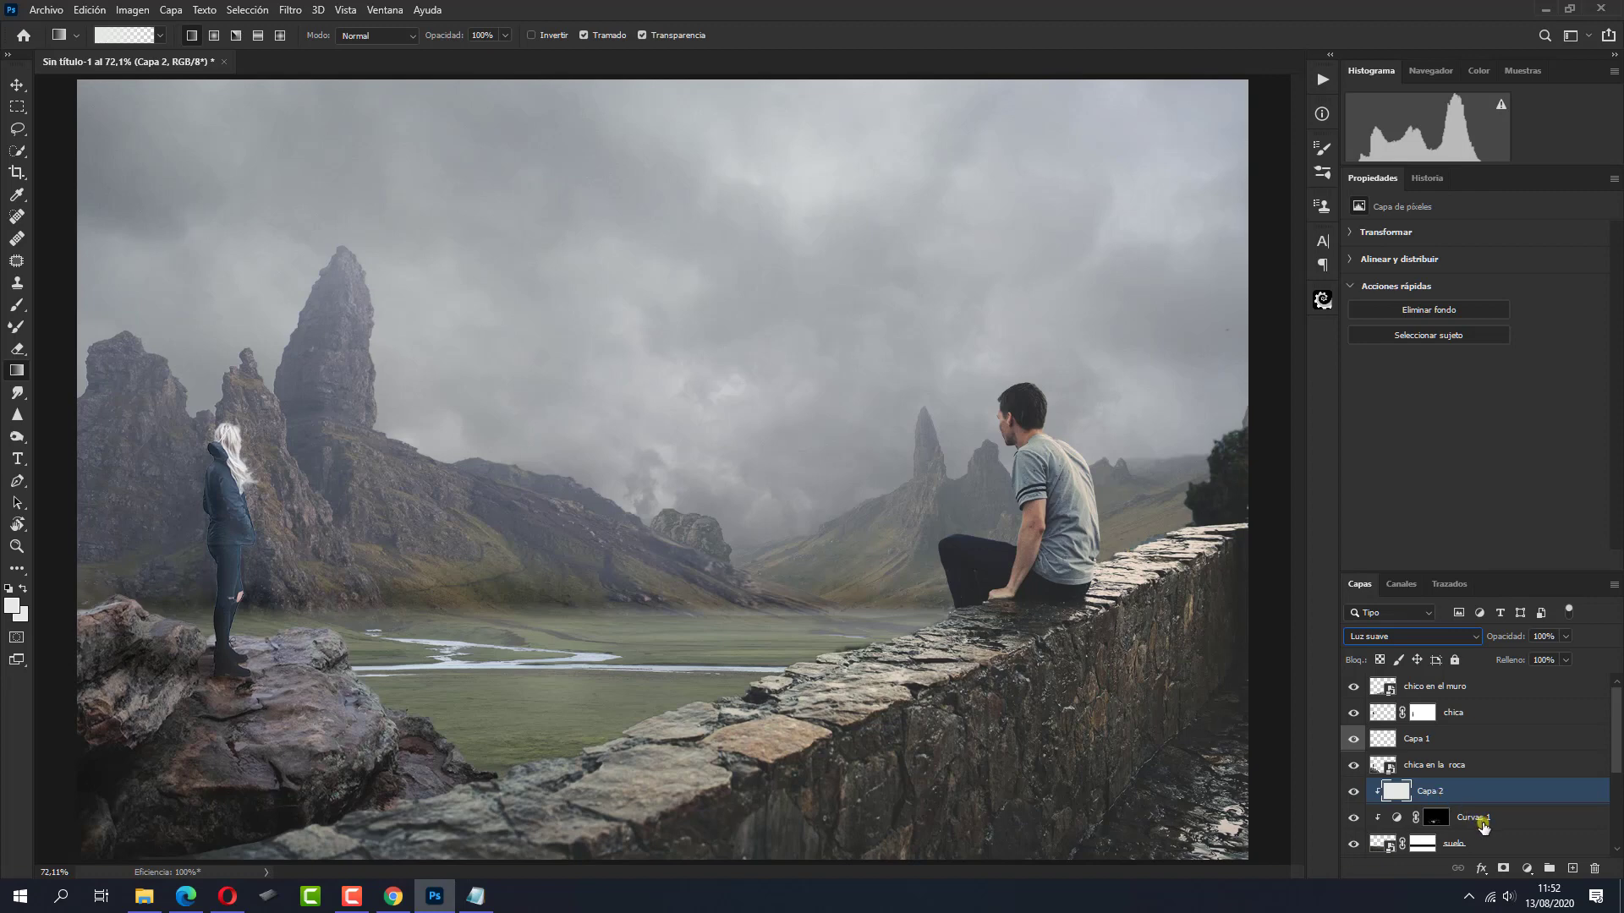
left_click(1505, 868)
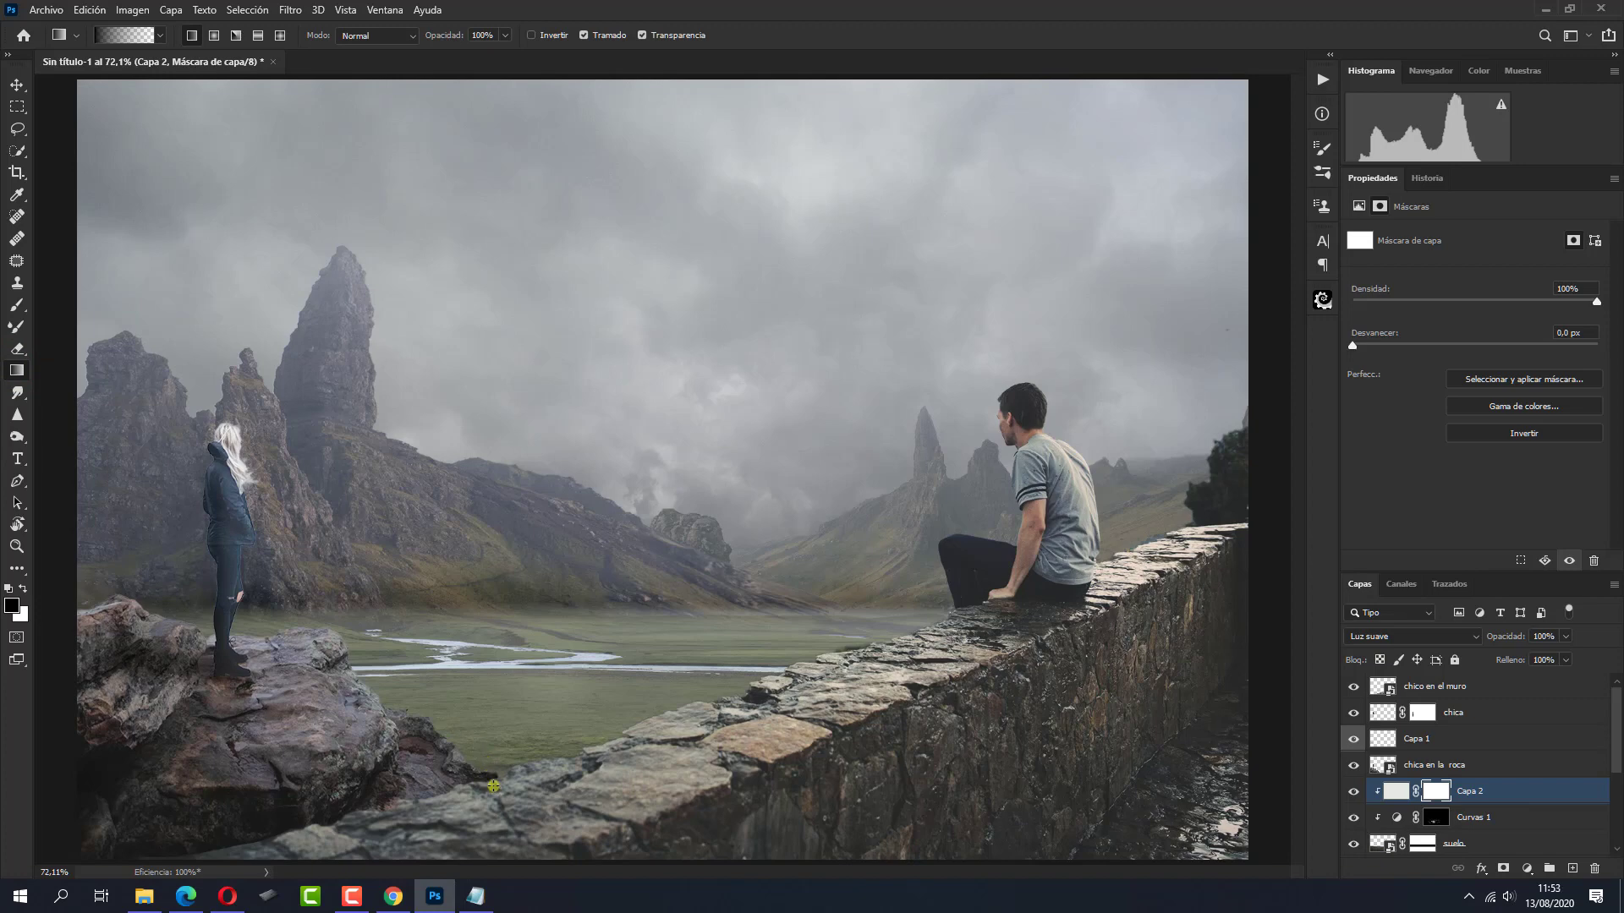
Fade Capa 2's haze out of the lower valley with a mask gradient, then reopen the resources folder
left_click_drag(493, 791, 496, 746)
left_click_drag(496, 671, 495, 671)
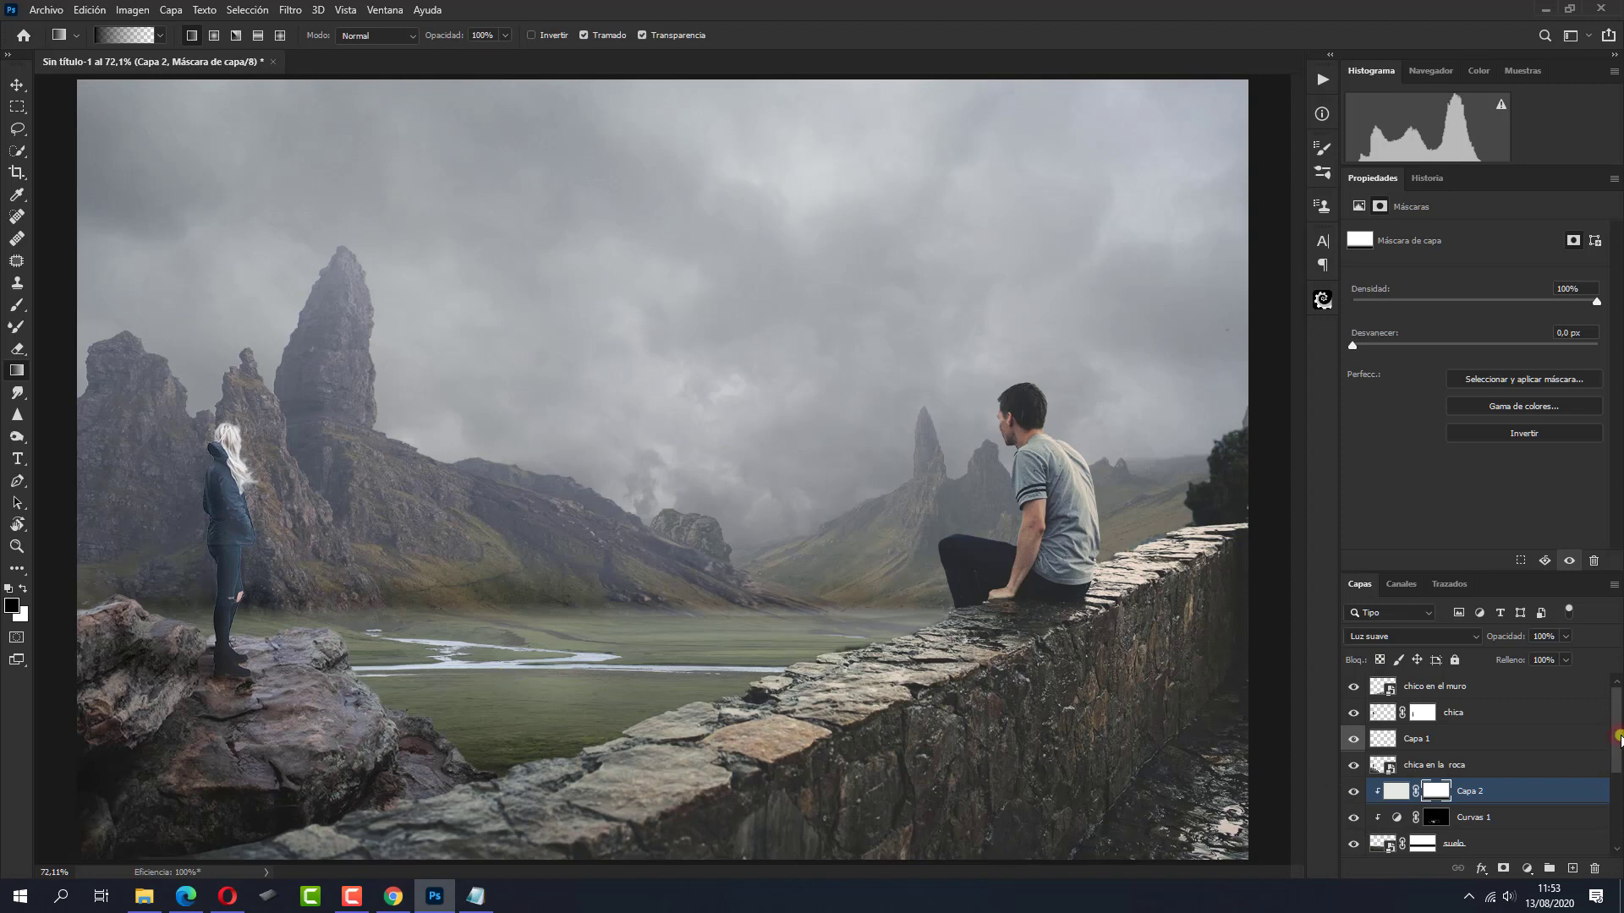
left_click_drag(1618, 738, 1619, 810)
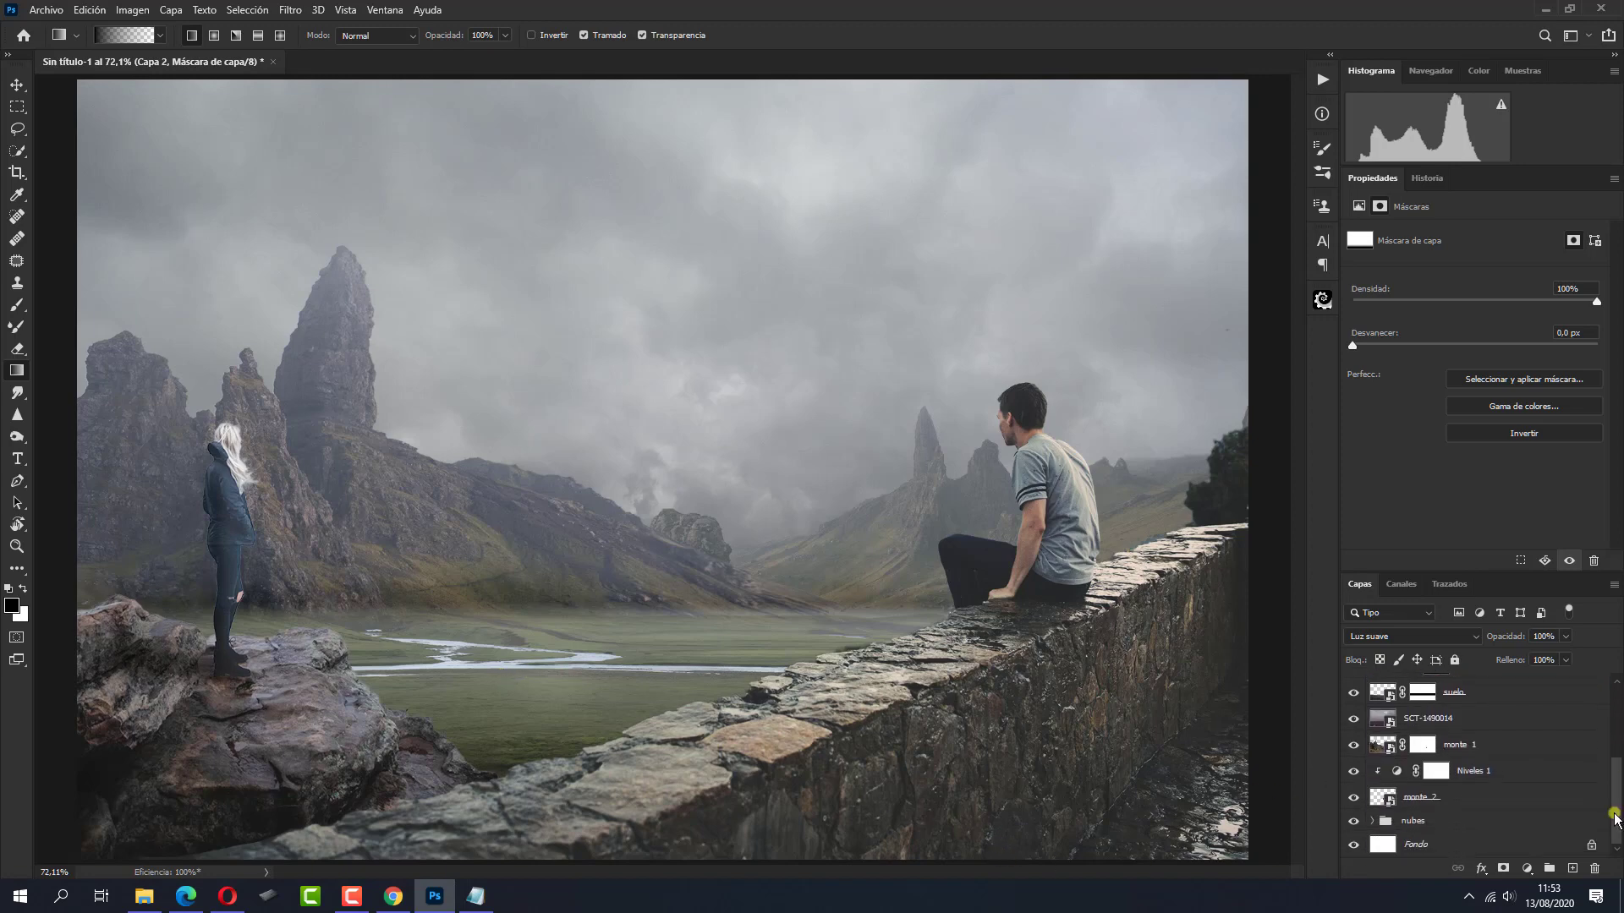
left_click(1541, 771)
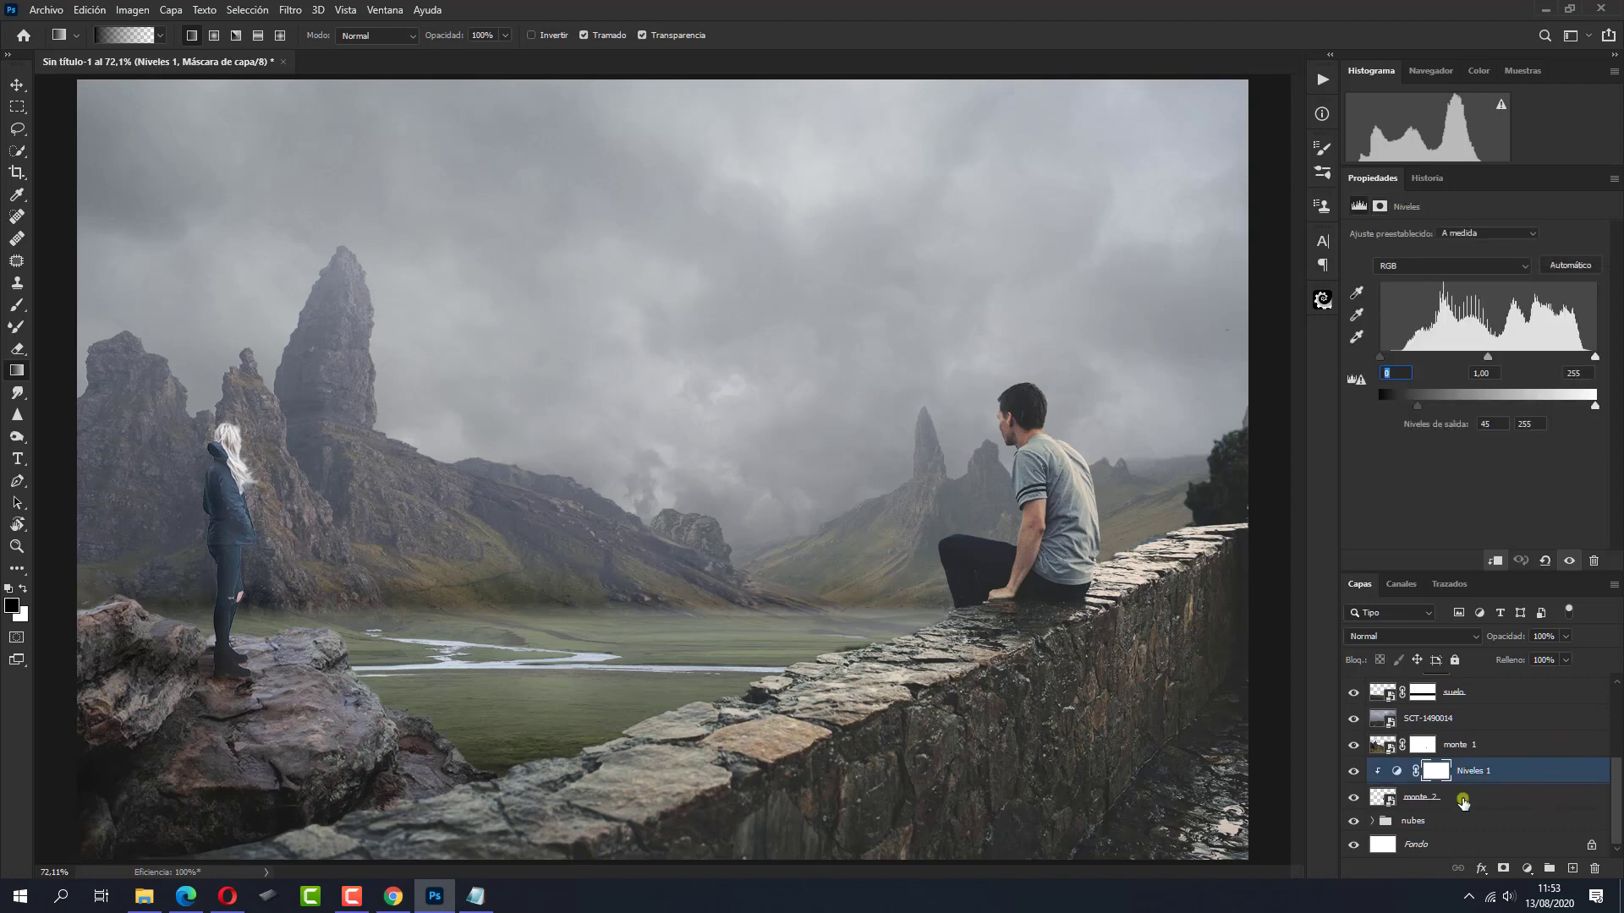
left_click(144, 895)
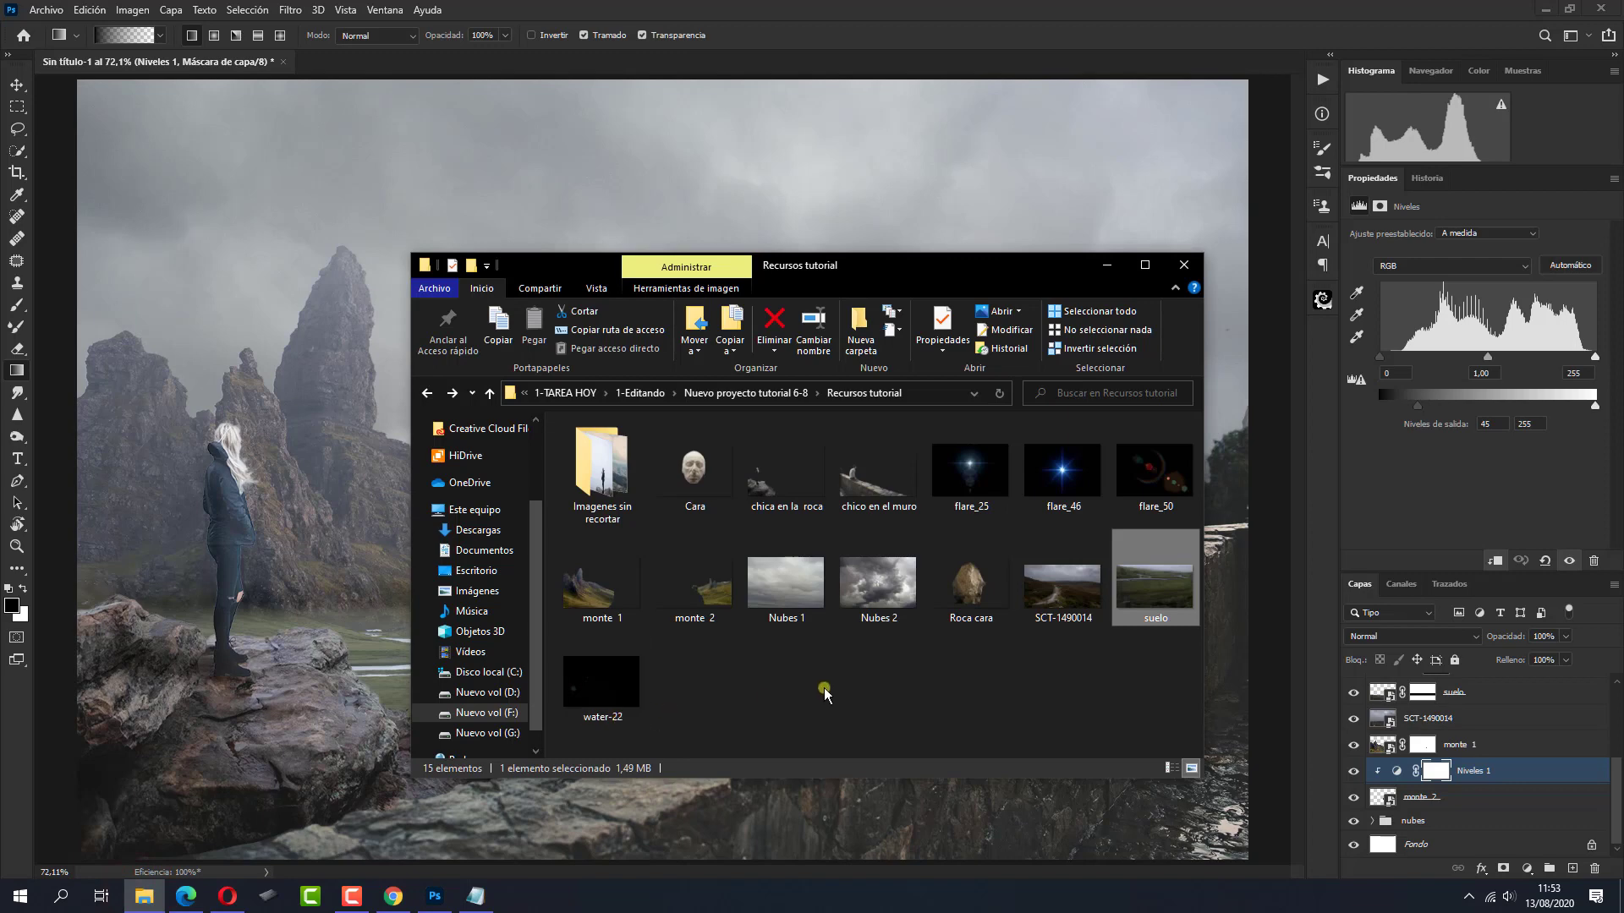
Place Roca cara, scale it down and stretch it taller into a spire among the mountains
mouse_move(939, 622)
left_mouse_down()
mouse_move(956, 630)
mouse_move(856, 769)
left_mouse_up()
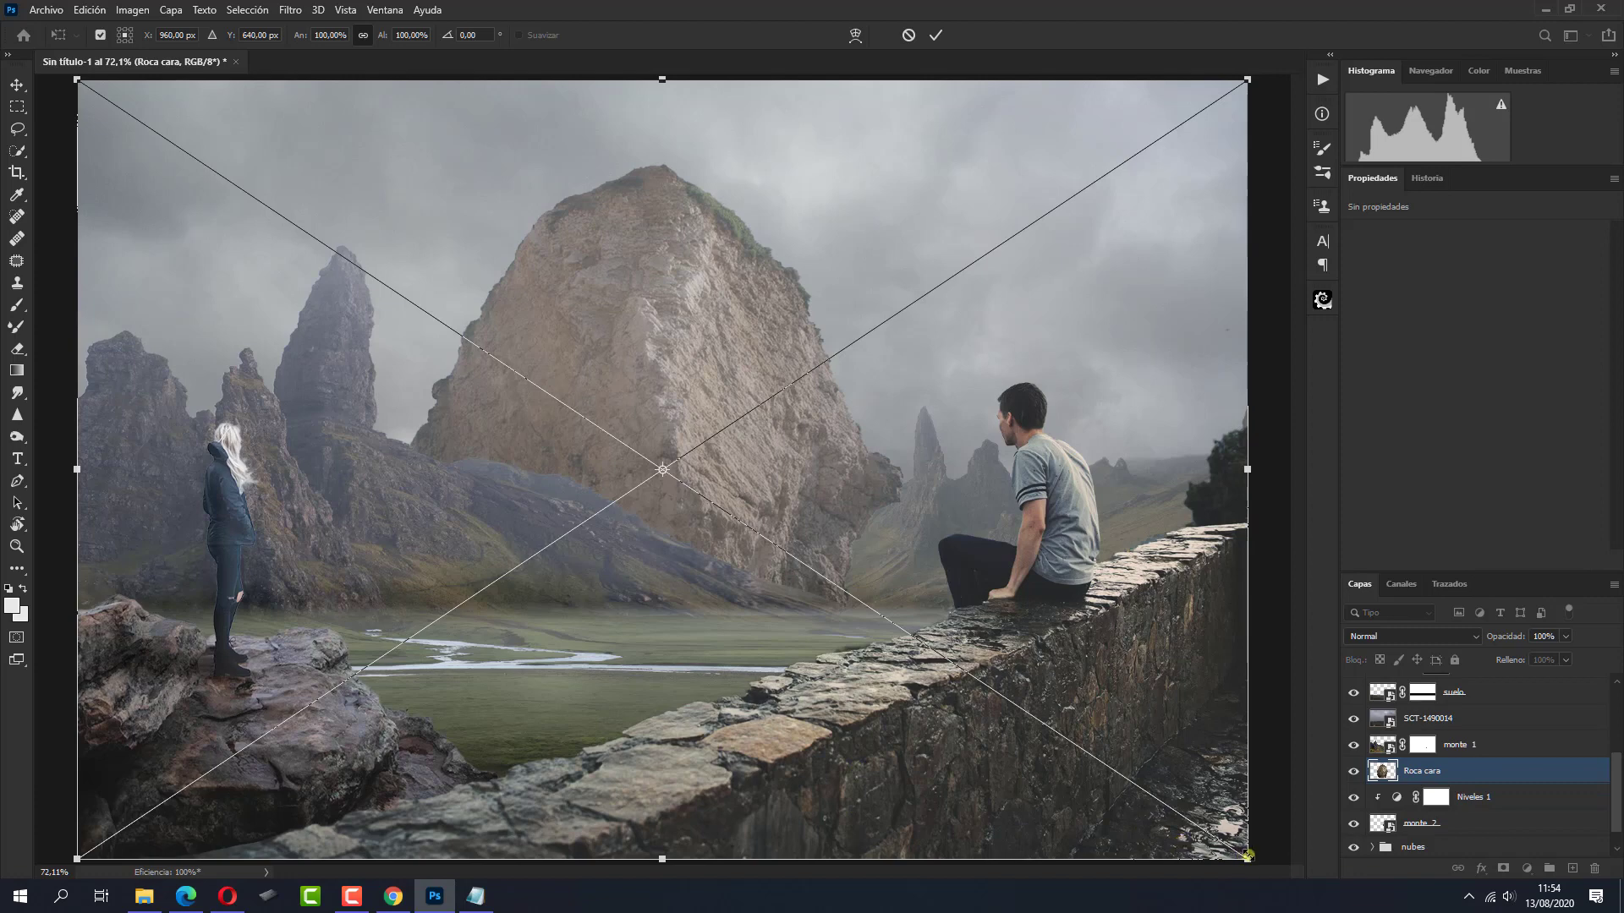
left_click_drag(1249, 857, 908, 599)
left_click_drag(786, 471, 702, 345)
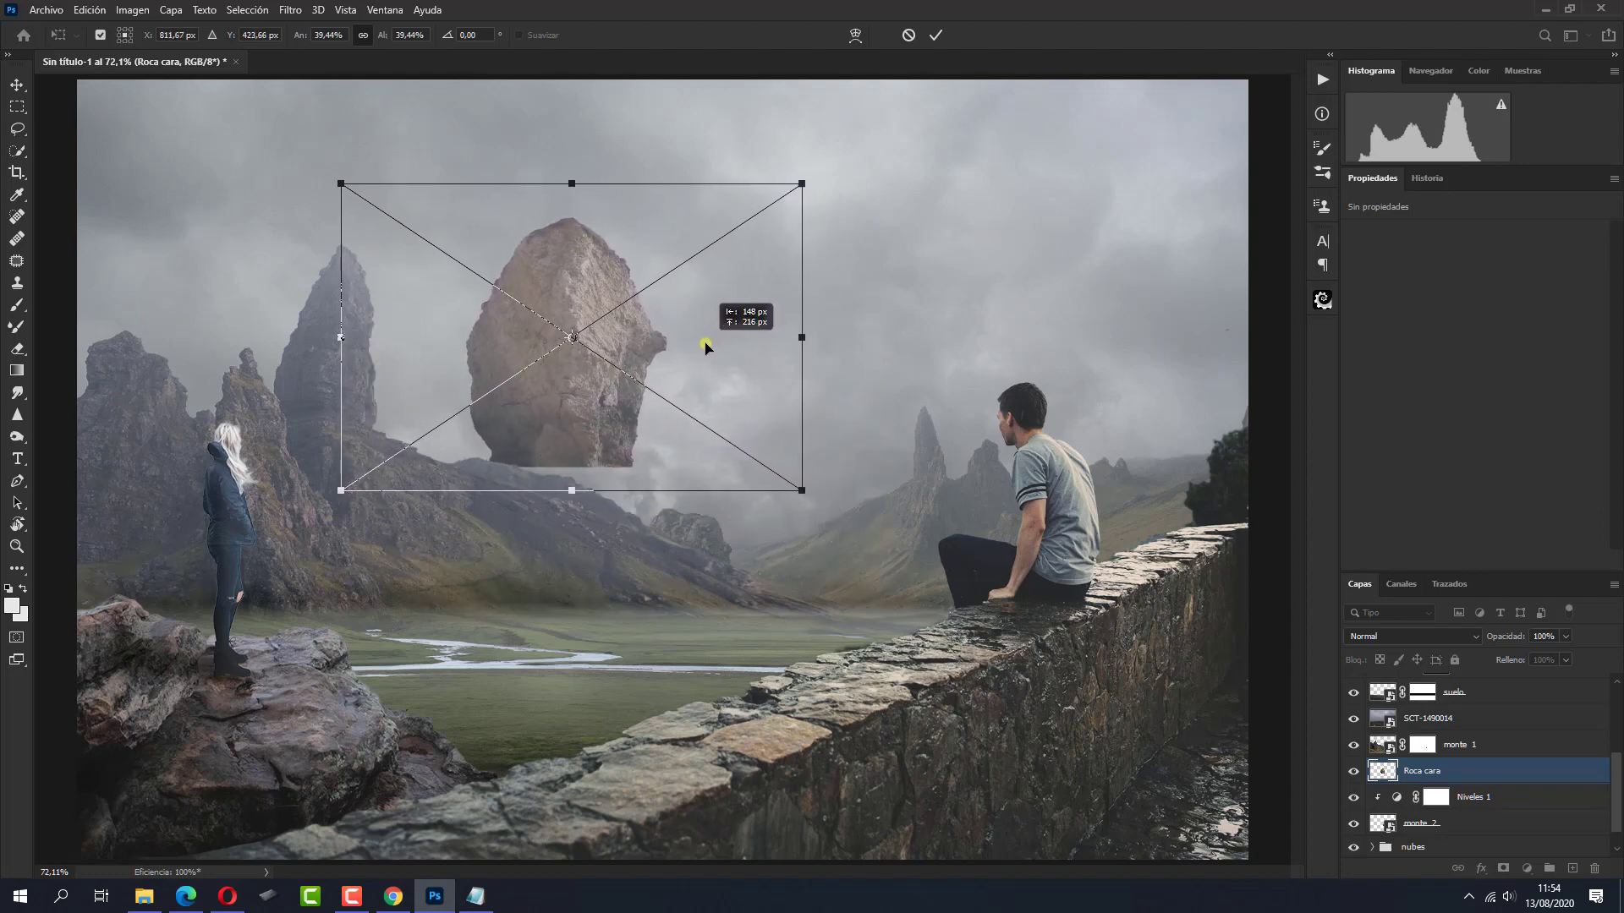
key("shift")
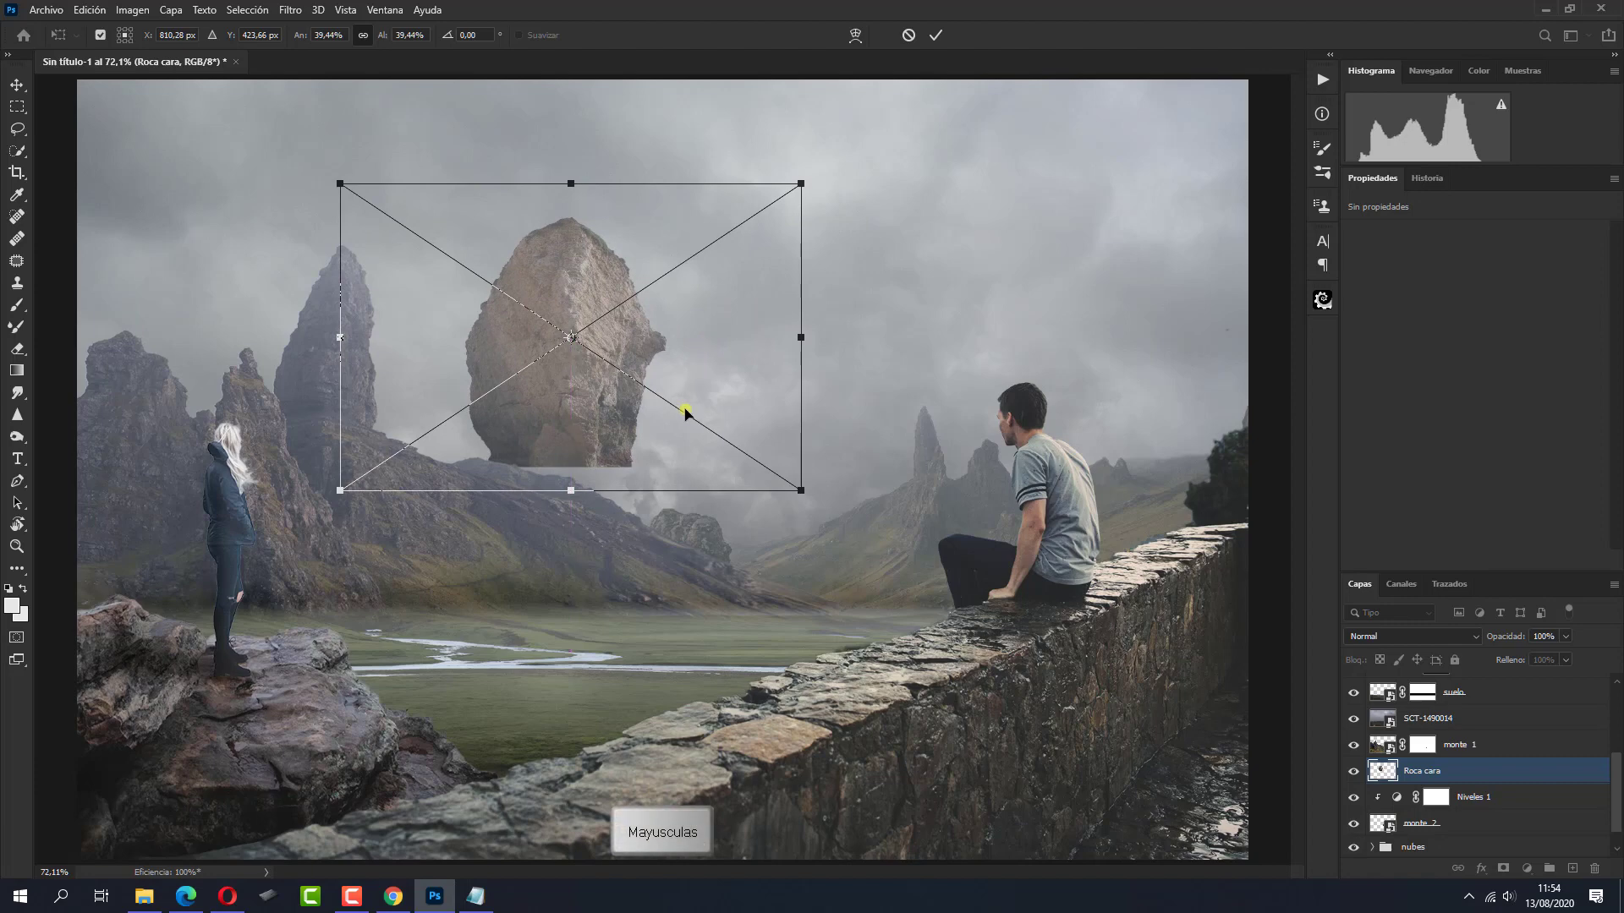
mouse_move(572, 493)
left_mouse_down()
mouse_move(572, 547)
mouse_move(595, 554)
left_mouse_up()
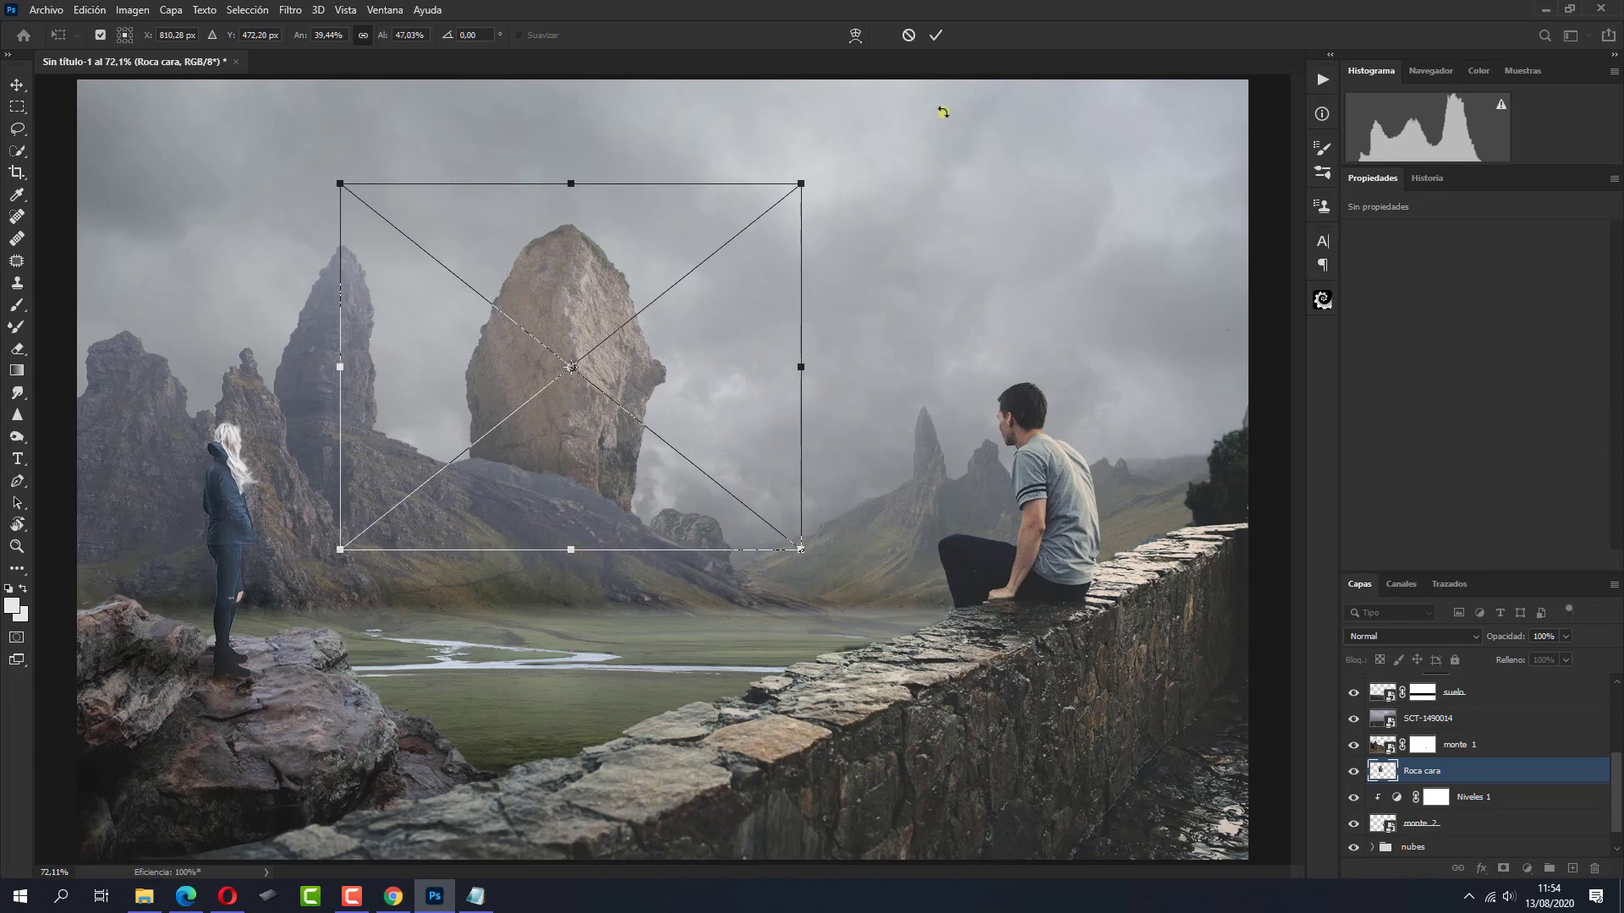
left_click(934, 39)
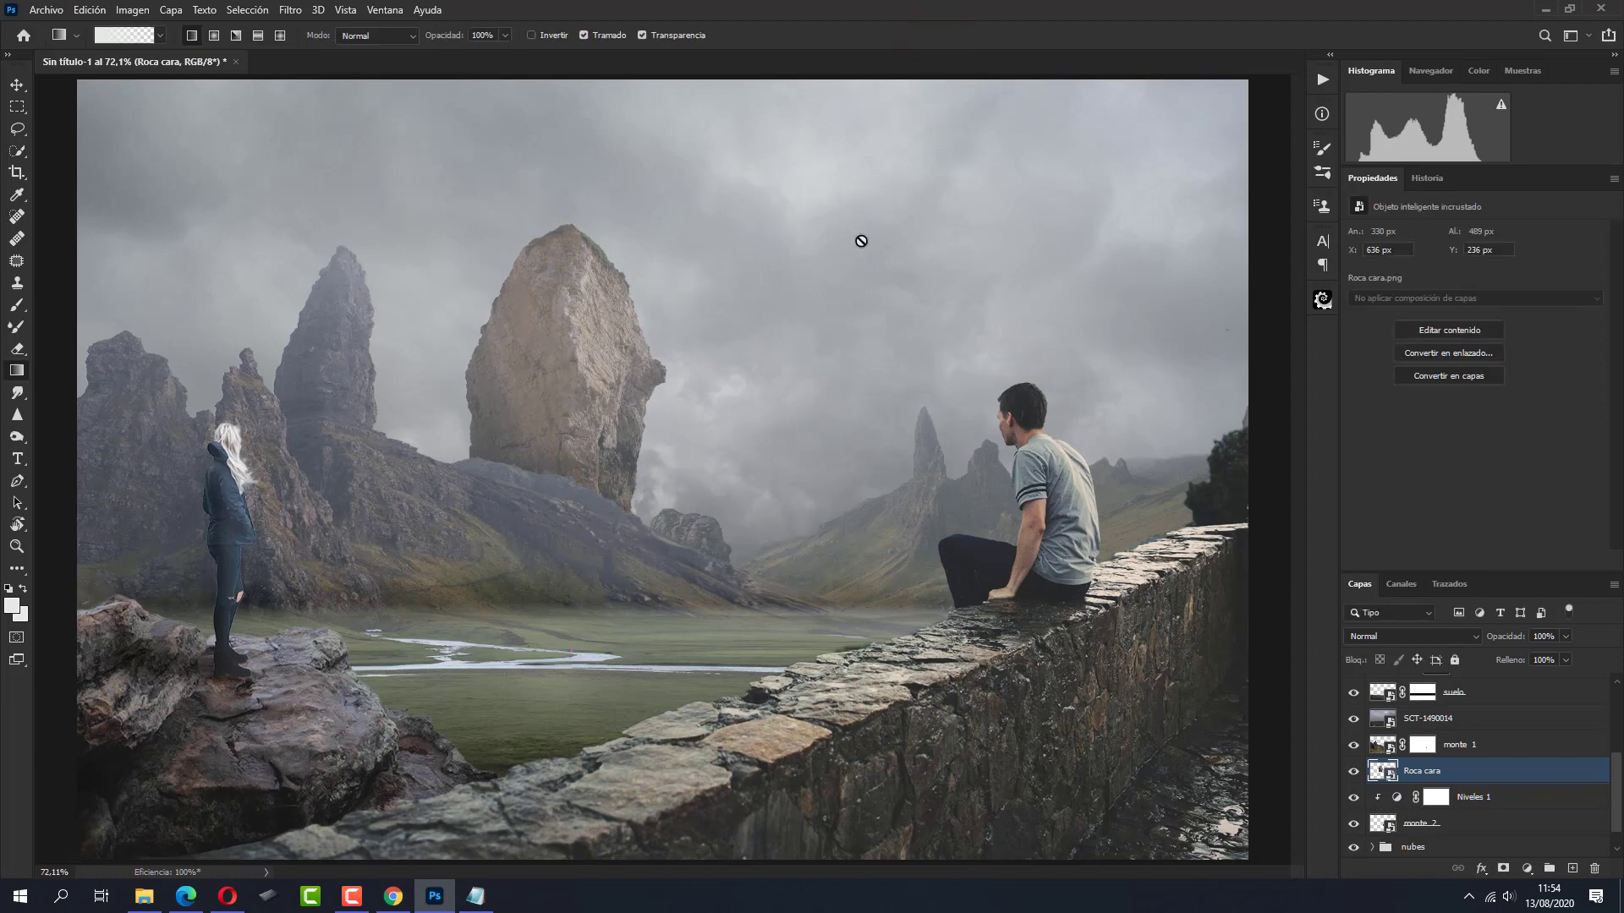
left_click(166, 903)
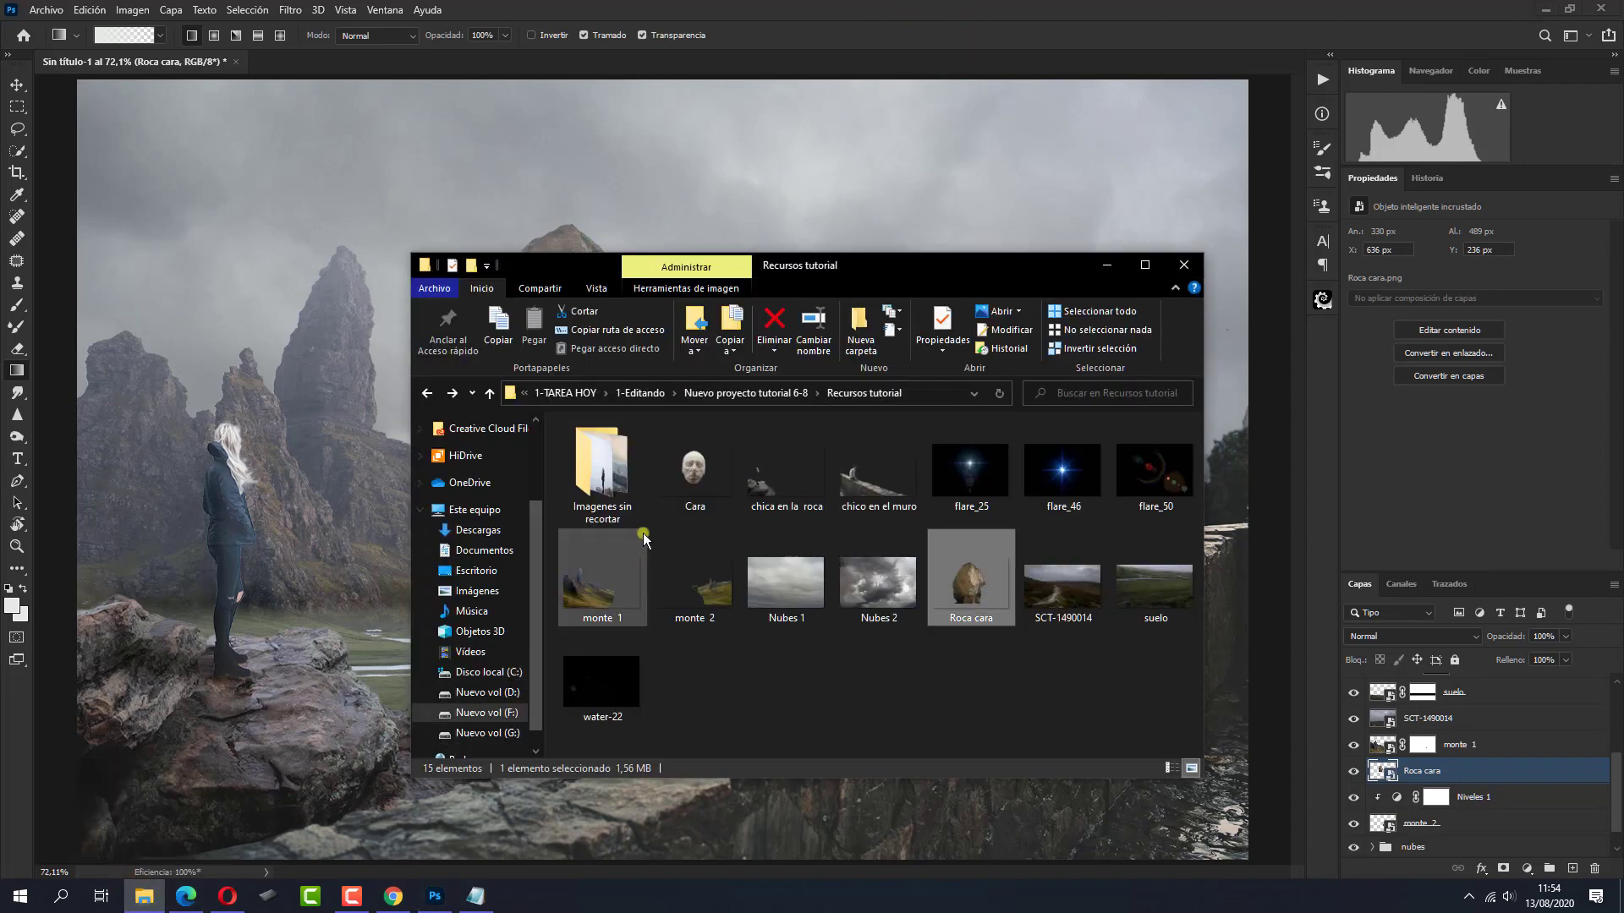
Place the Cara face scaled onto the rock spire and move Roca cara above it
left_click(674, 492)
left_click_drag(673, 494, 659, 786)
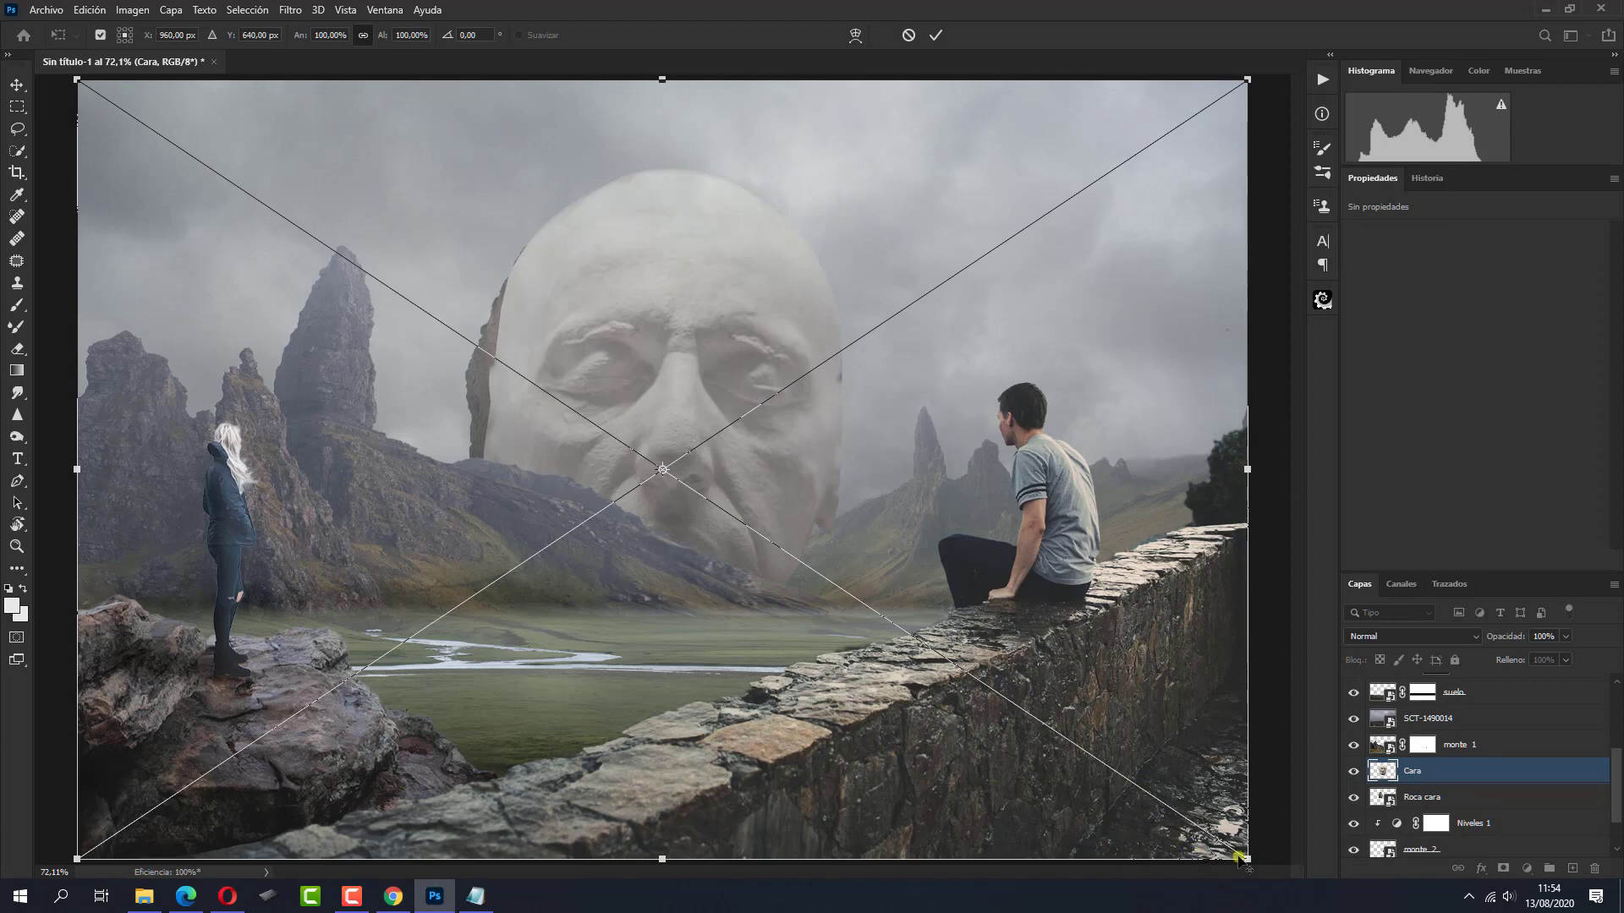
left_click_drag(1248, 859, 893, 597)
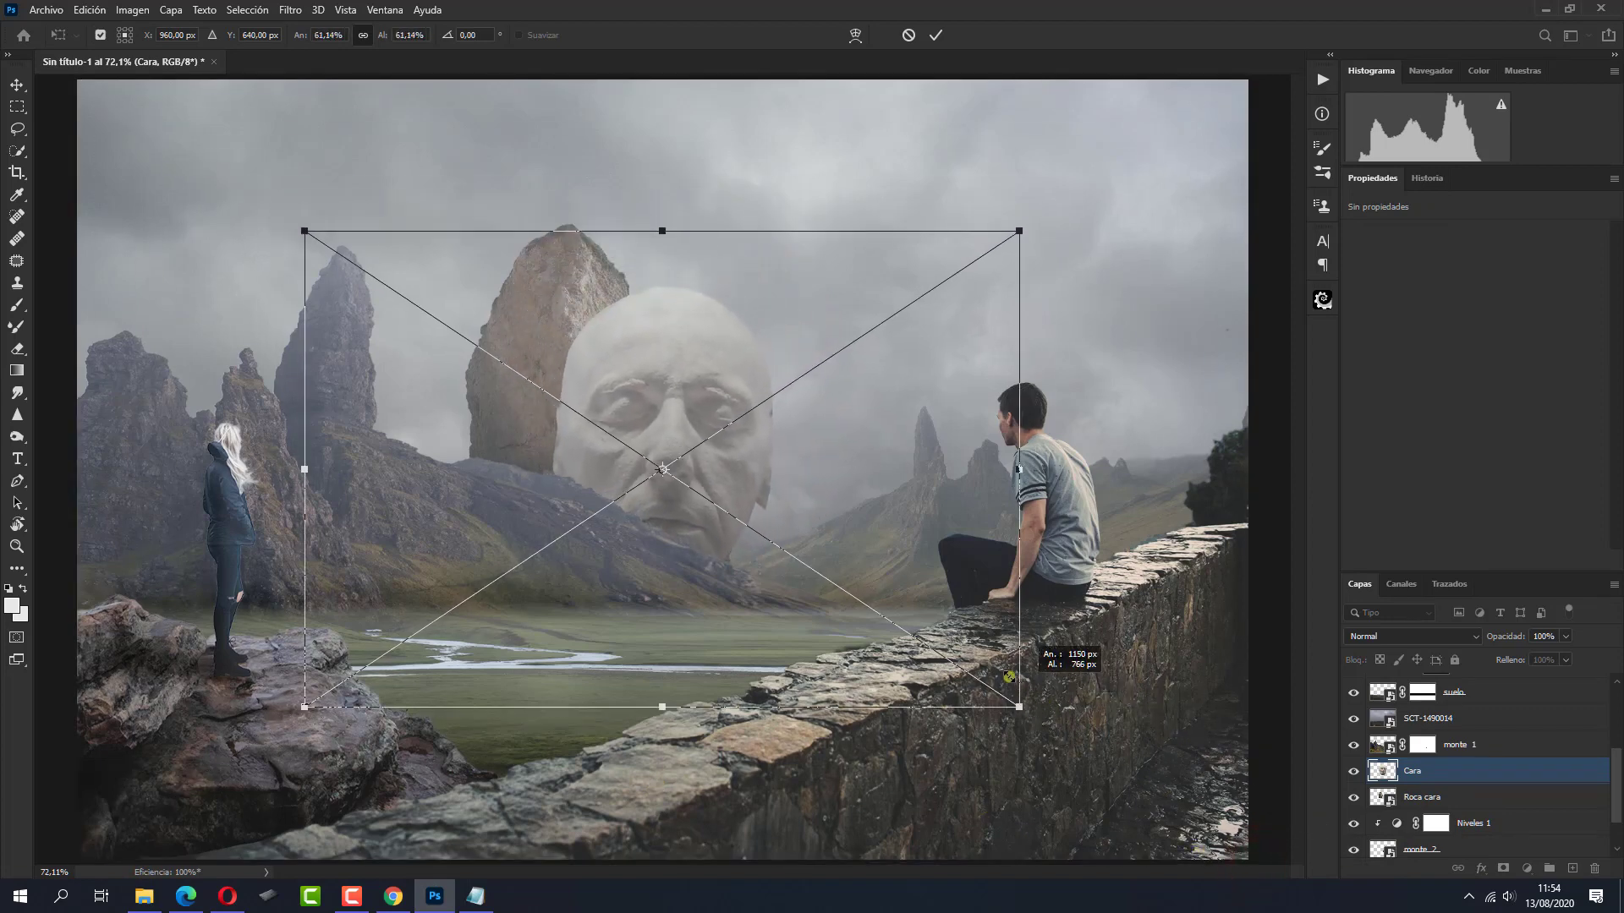
left_click_drag(806, 505, 705, 418)
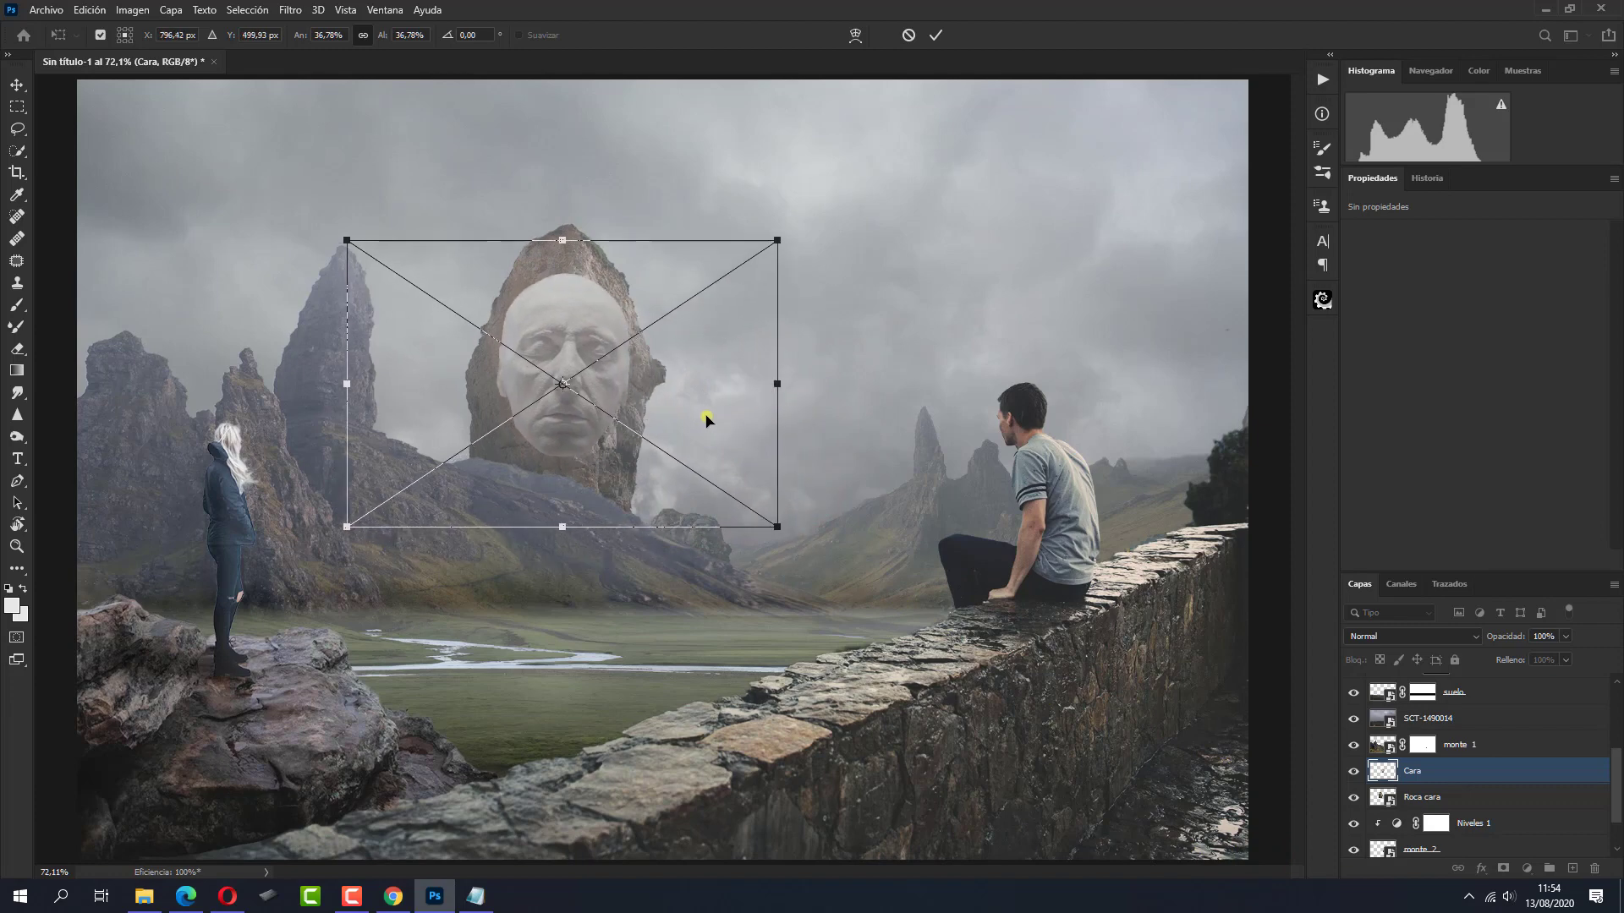
left_click_drag(777, 526, 793, 536)
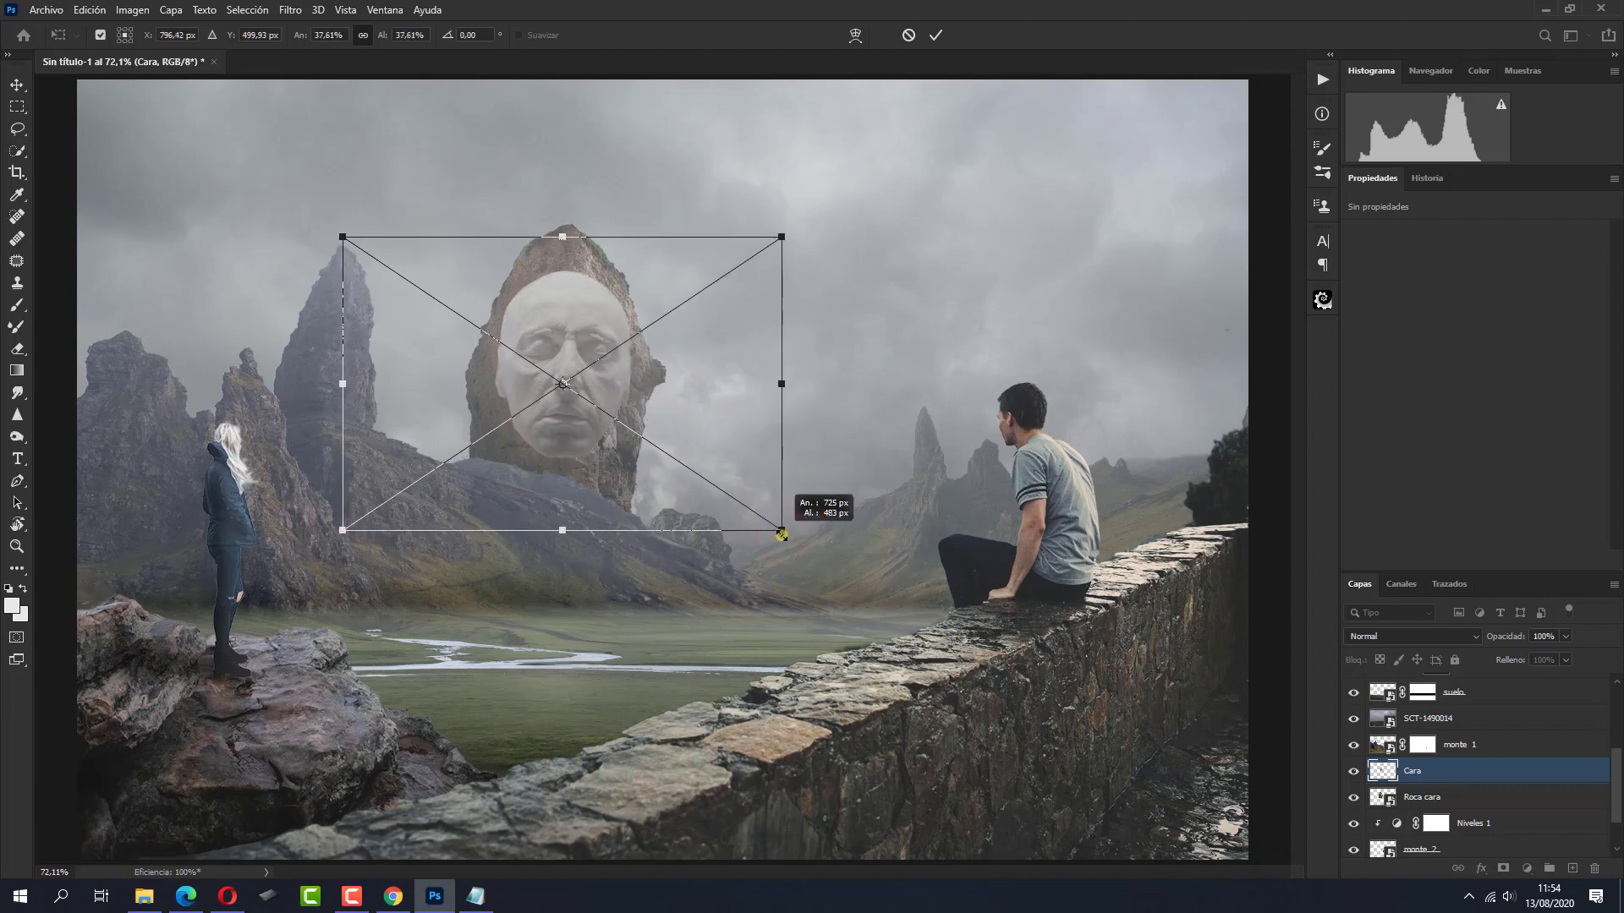
left_click_drag(733, 456, 731, 462)
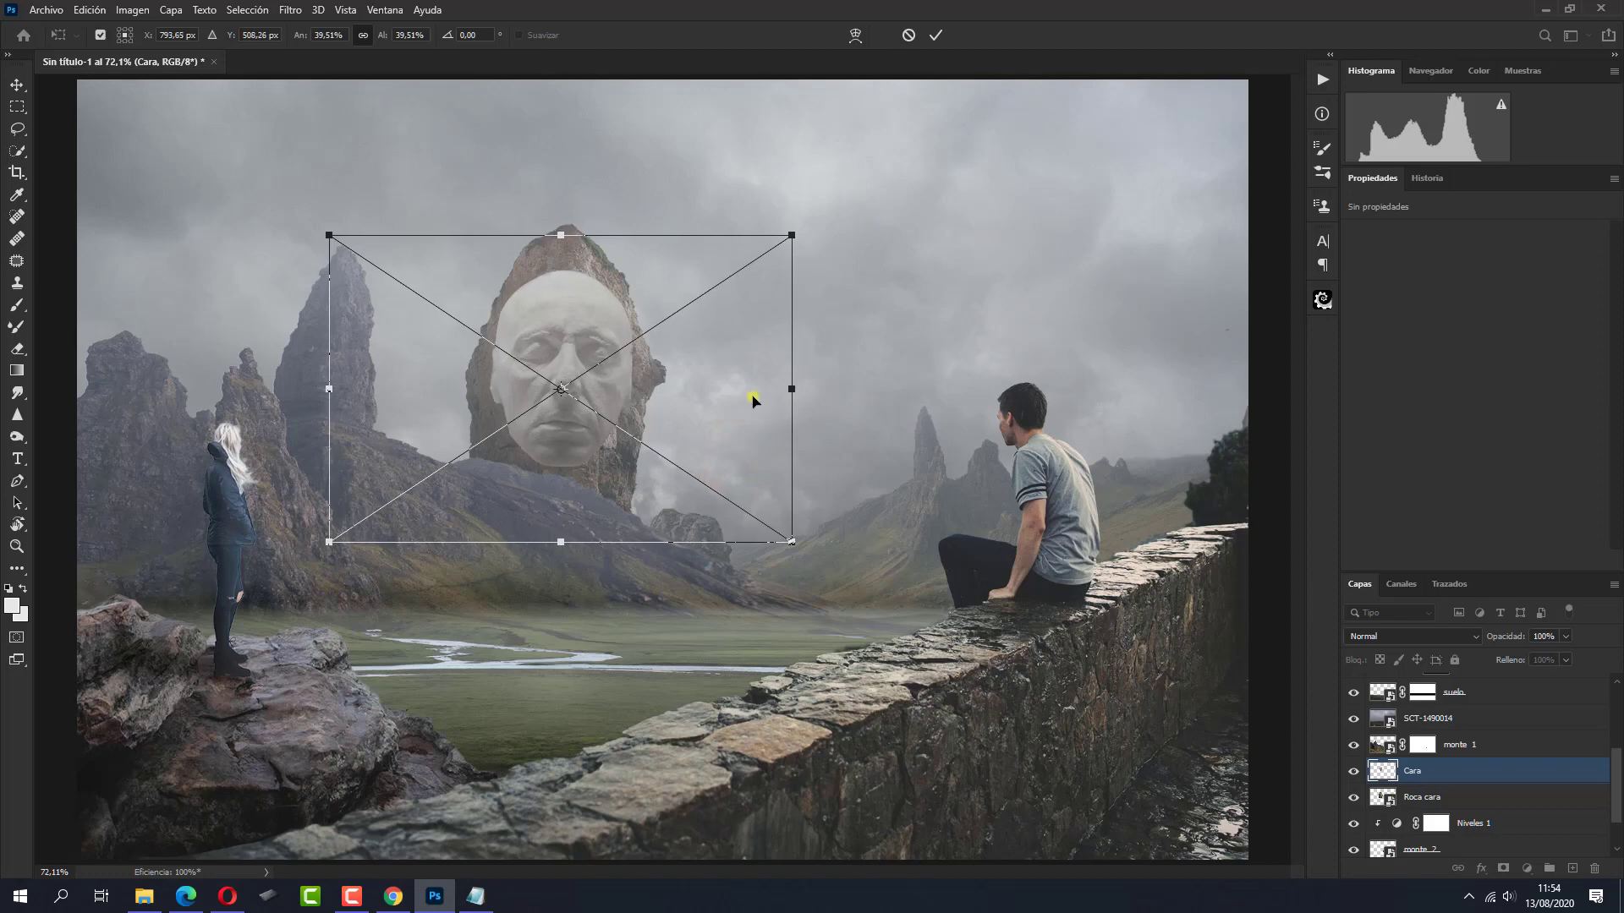
left_click(935, 34)
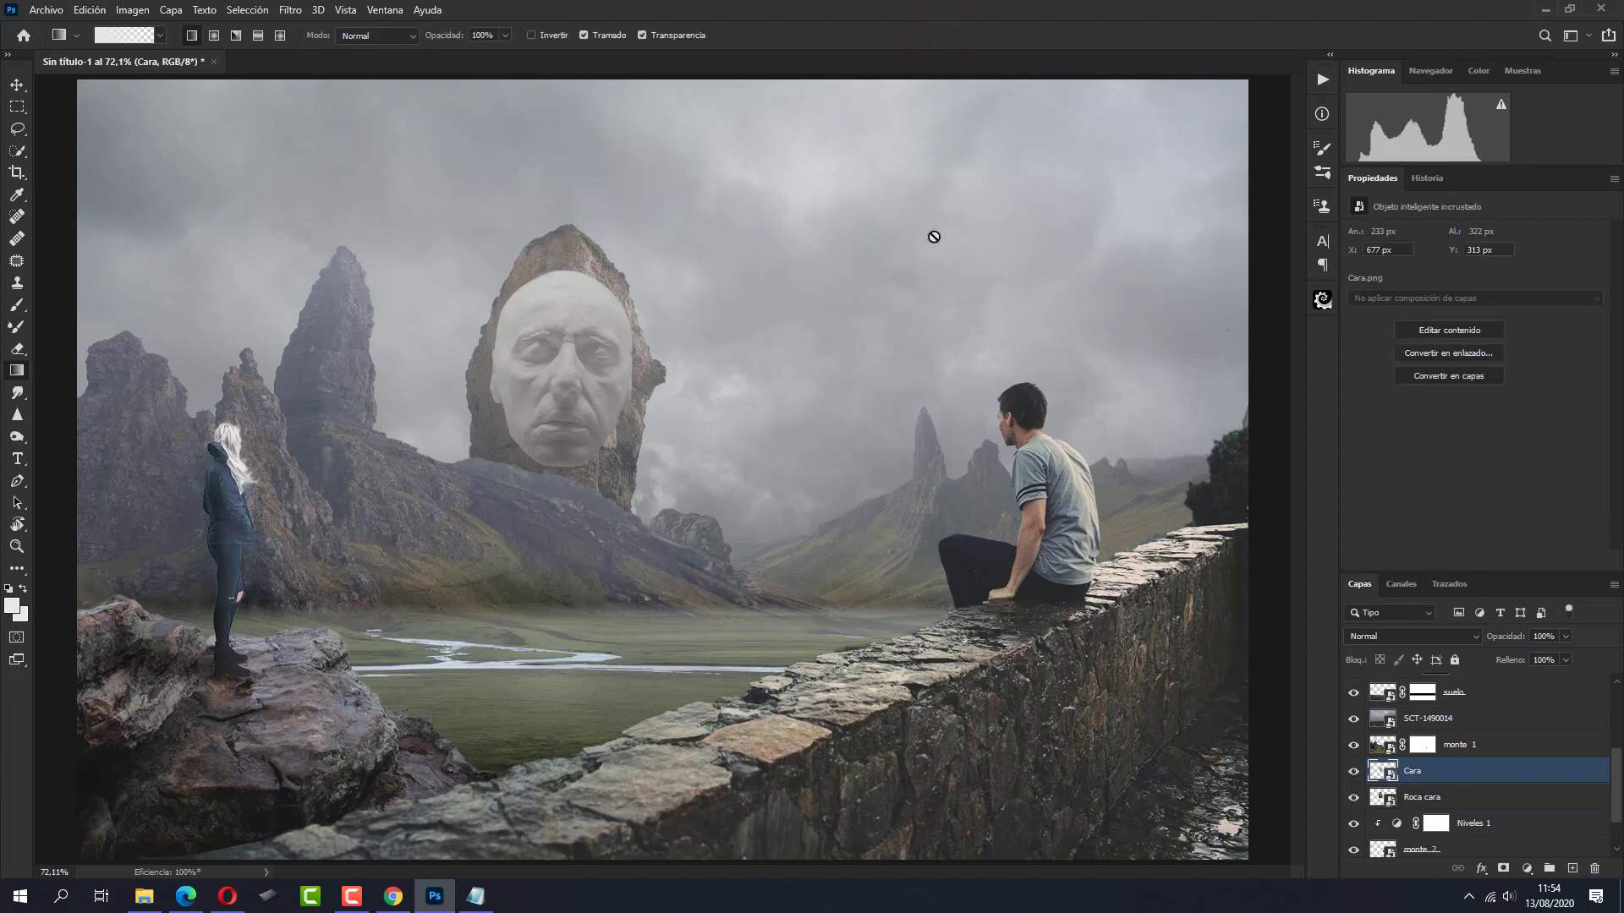
left_click(1478, 800)
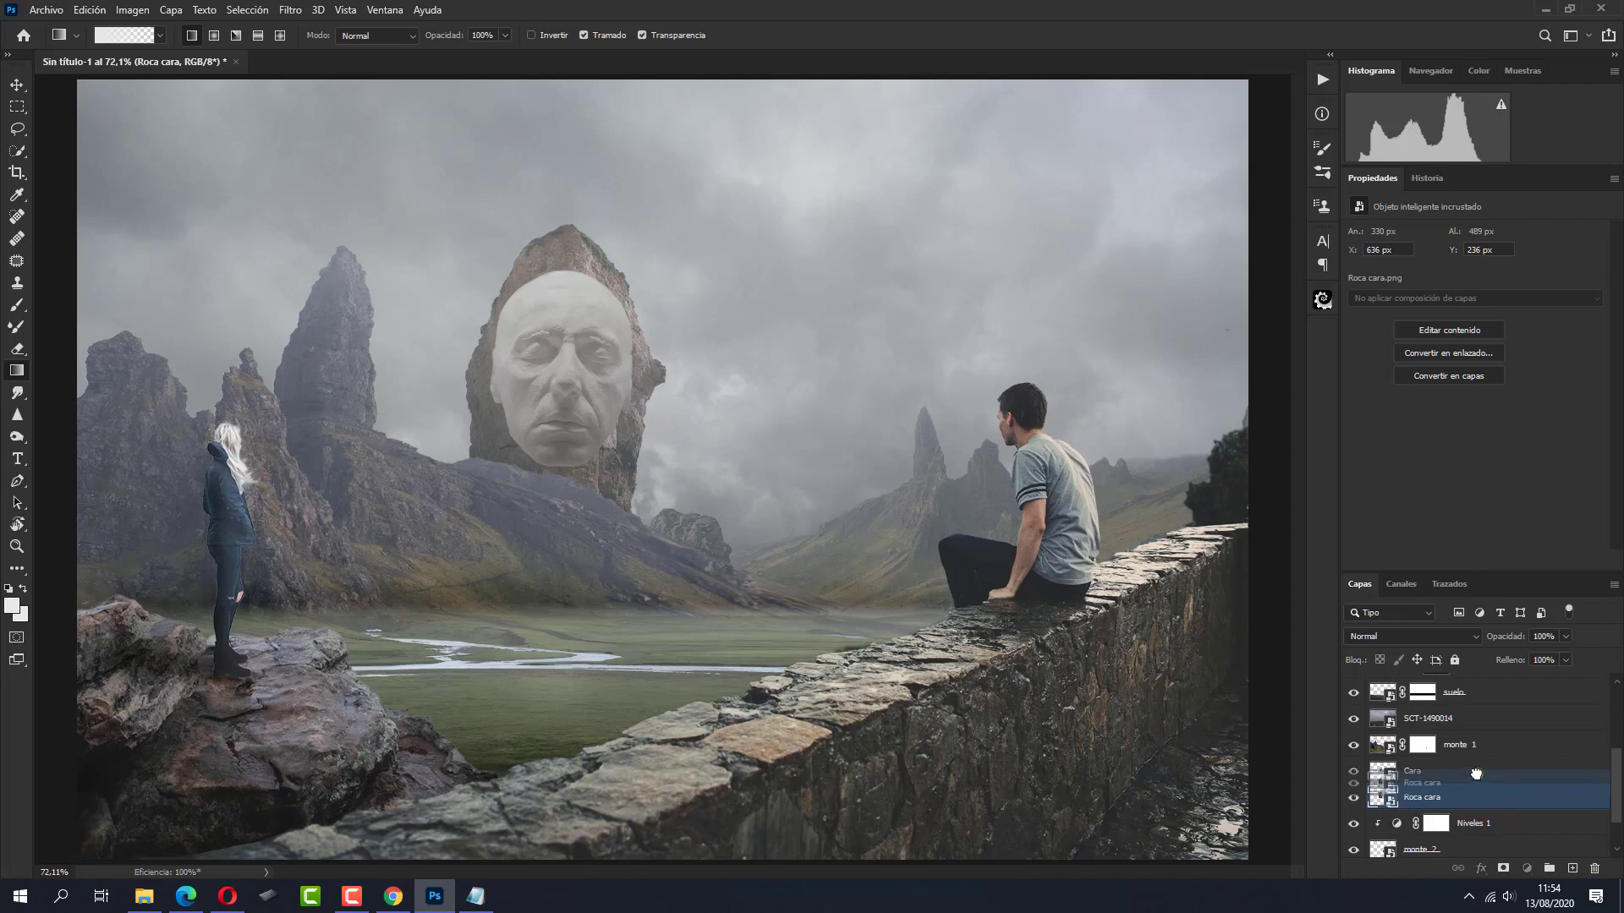
left_click_drag(1479, 794, 1475, 767)
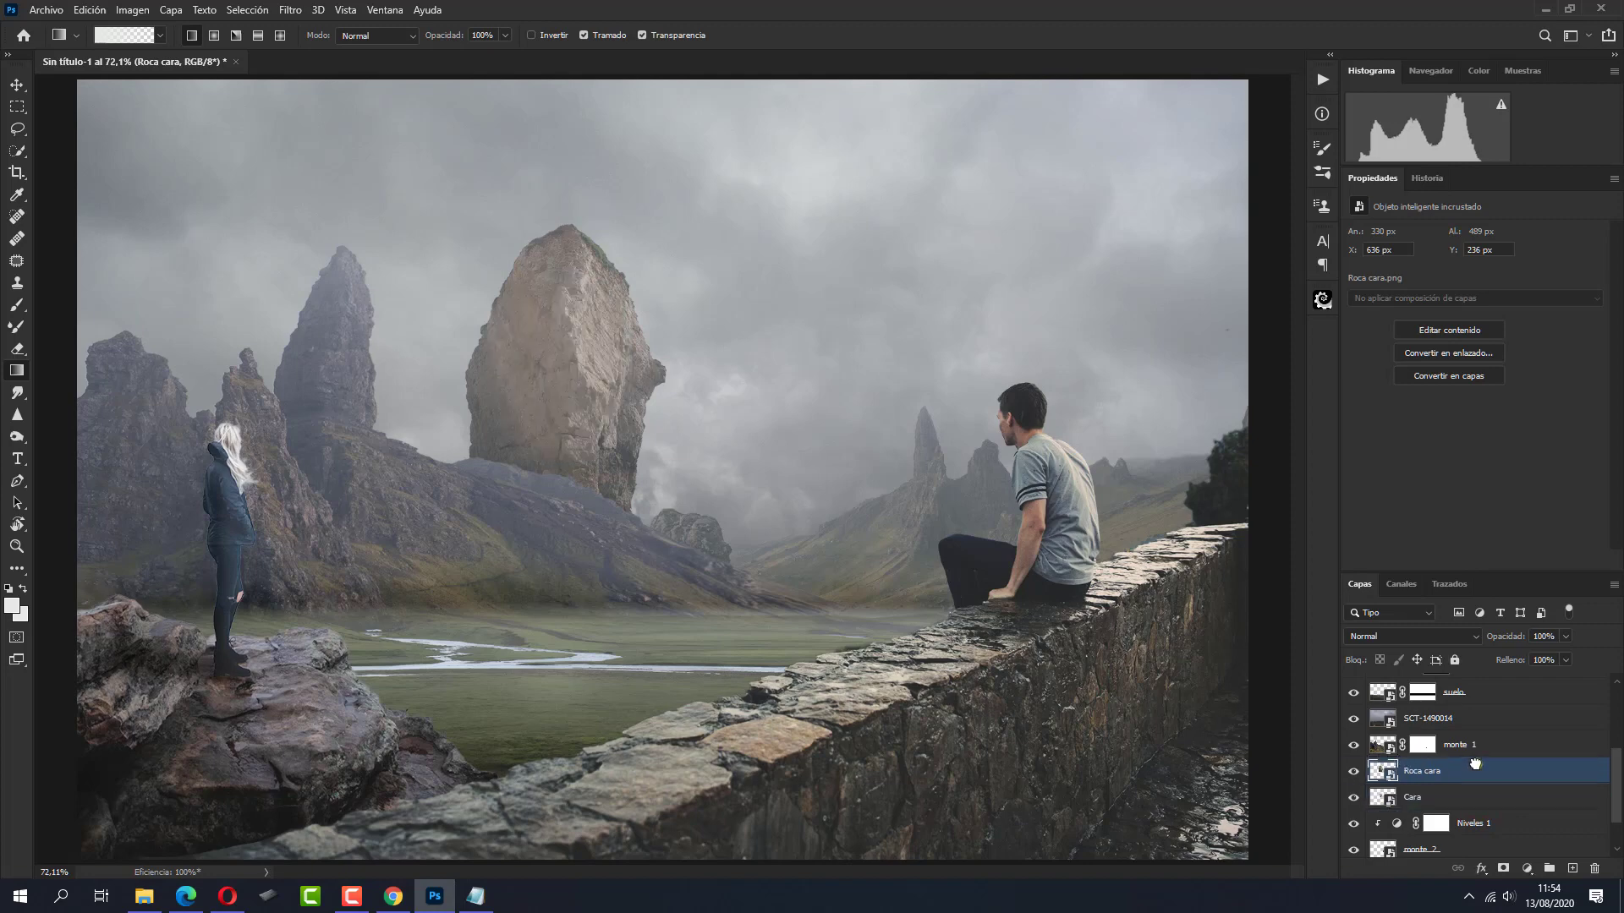
Set the Roca cara layer to Multiplicar so the face shows through
left_click(1414, 636)
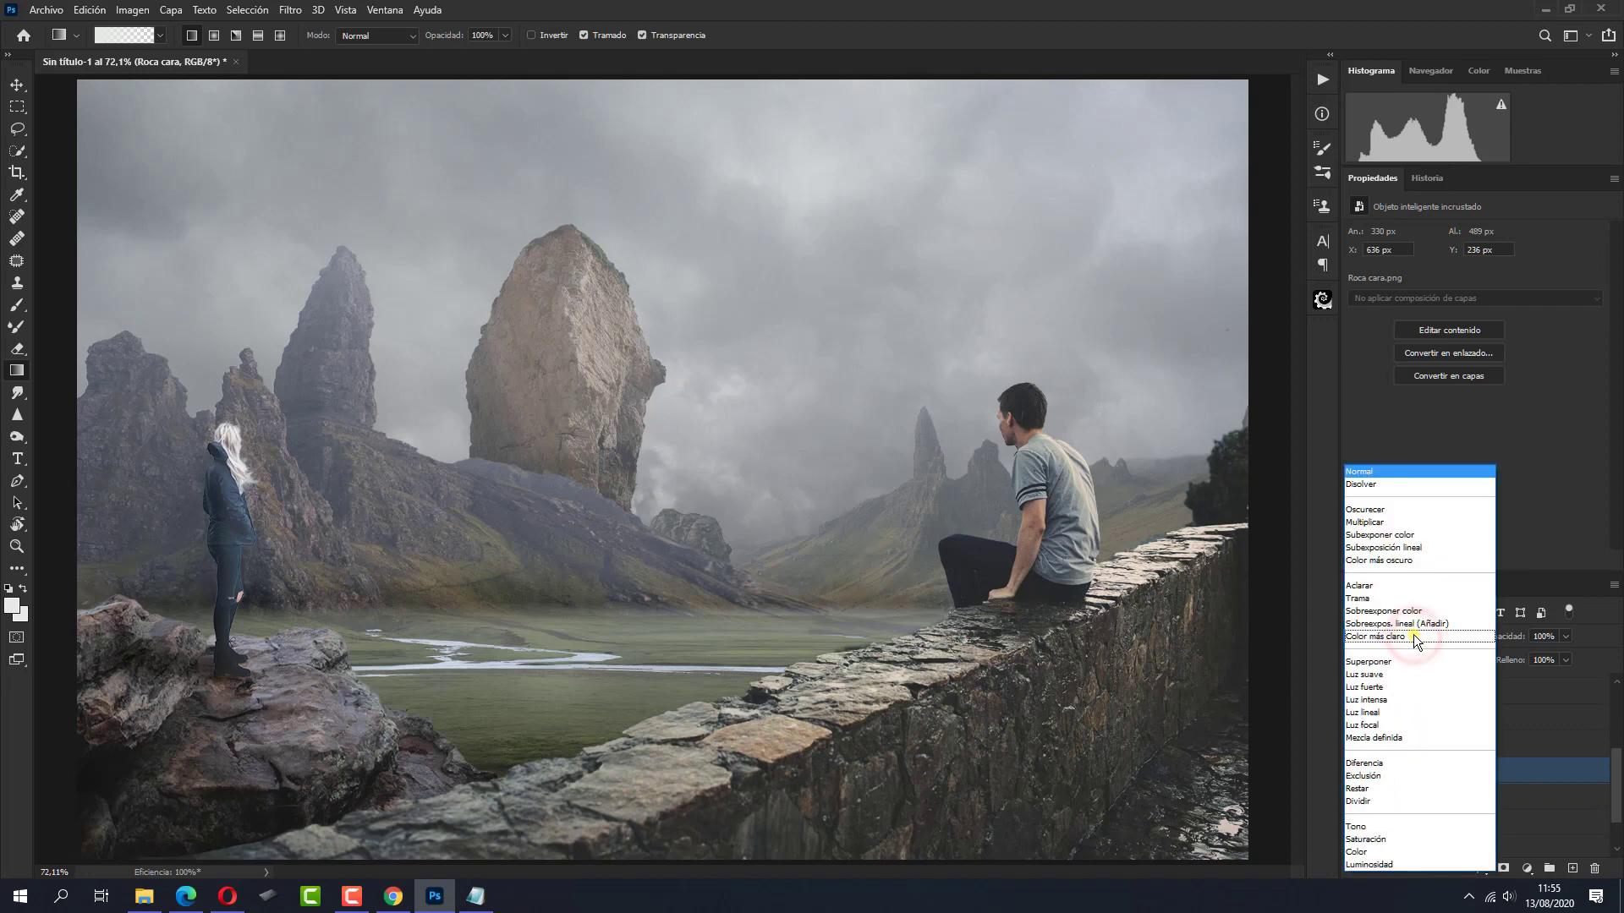
left_click(1383, 522)
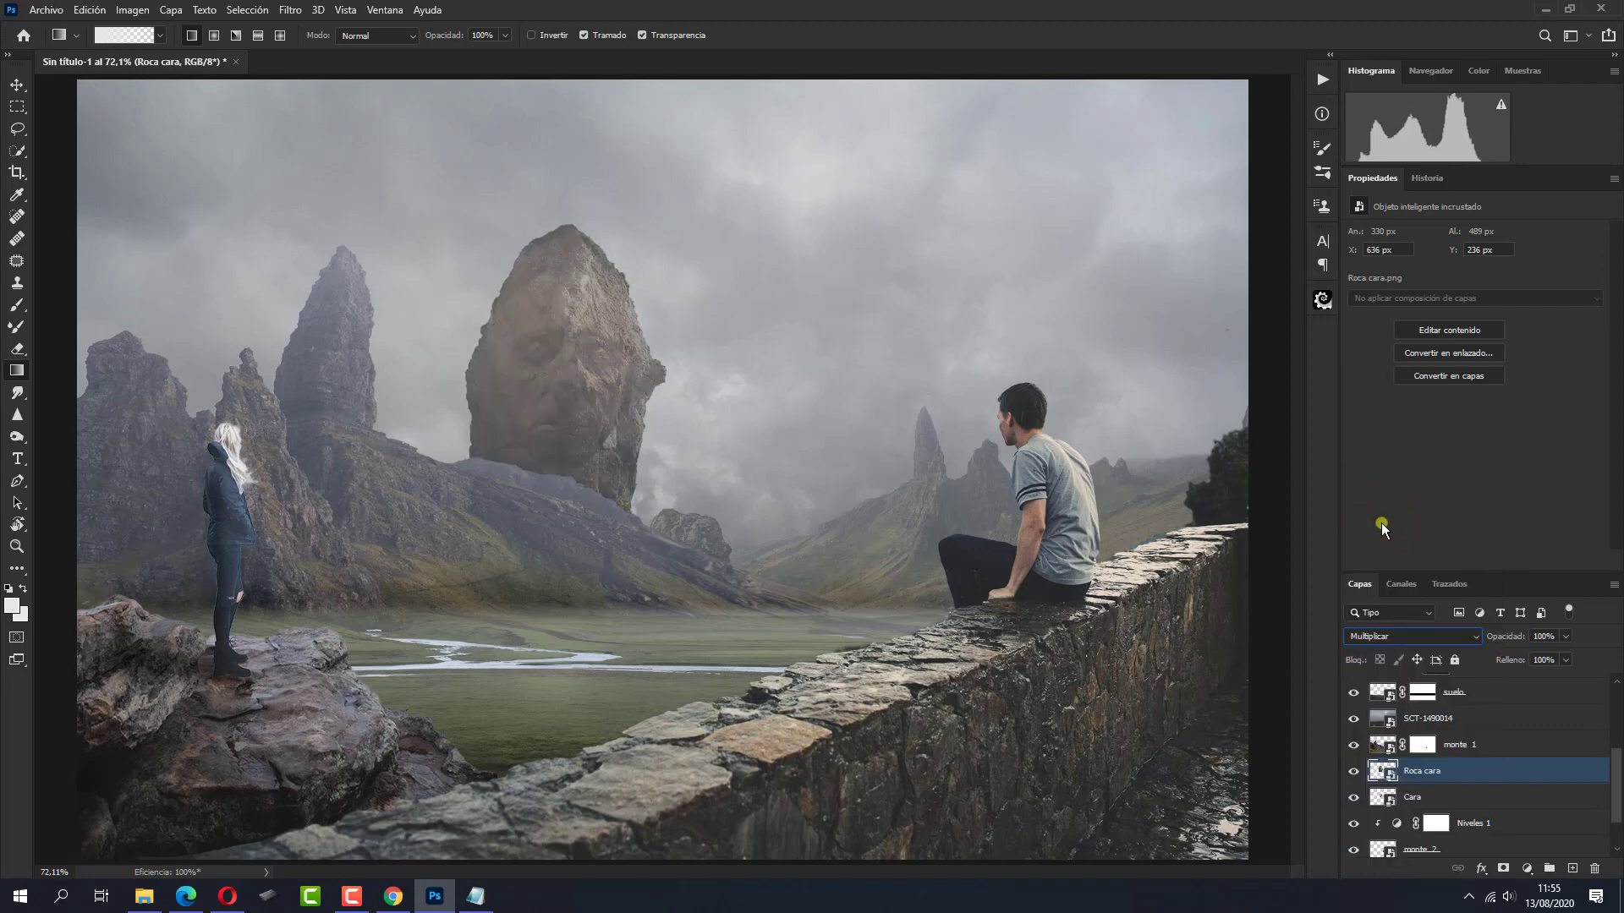
left_click(1444, 797)
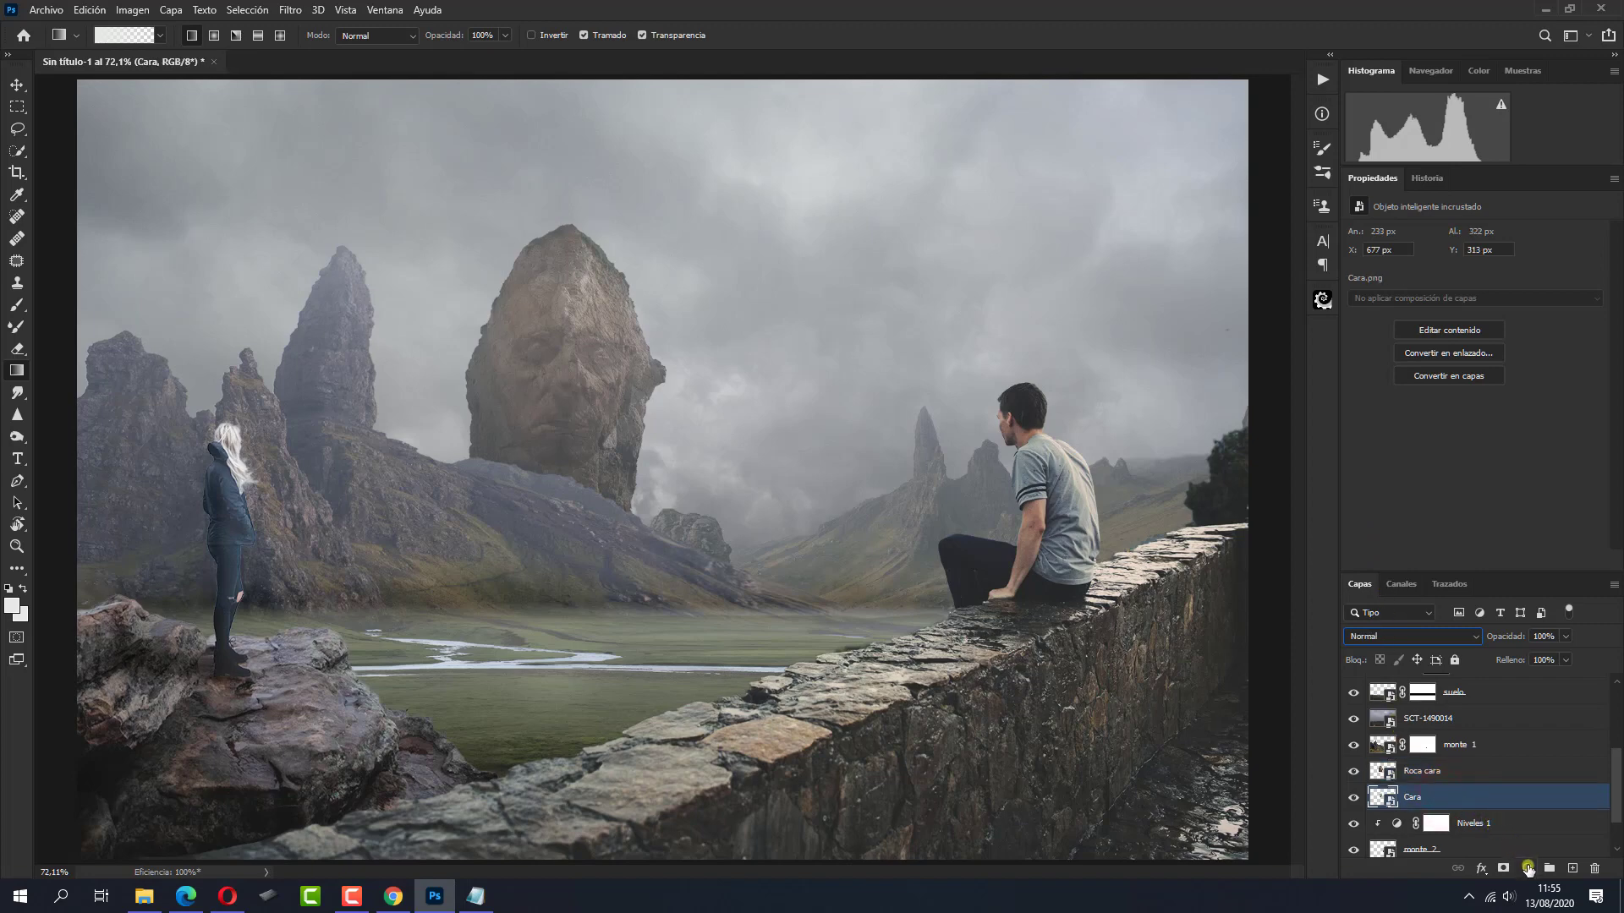
Add a Curvas 2 adjustment clipped to Cara with input 31 to 227 for contrast
left_click(1527, 869)
left_click(1513, 648)
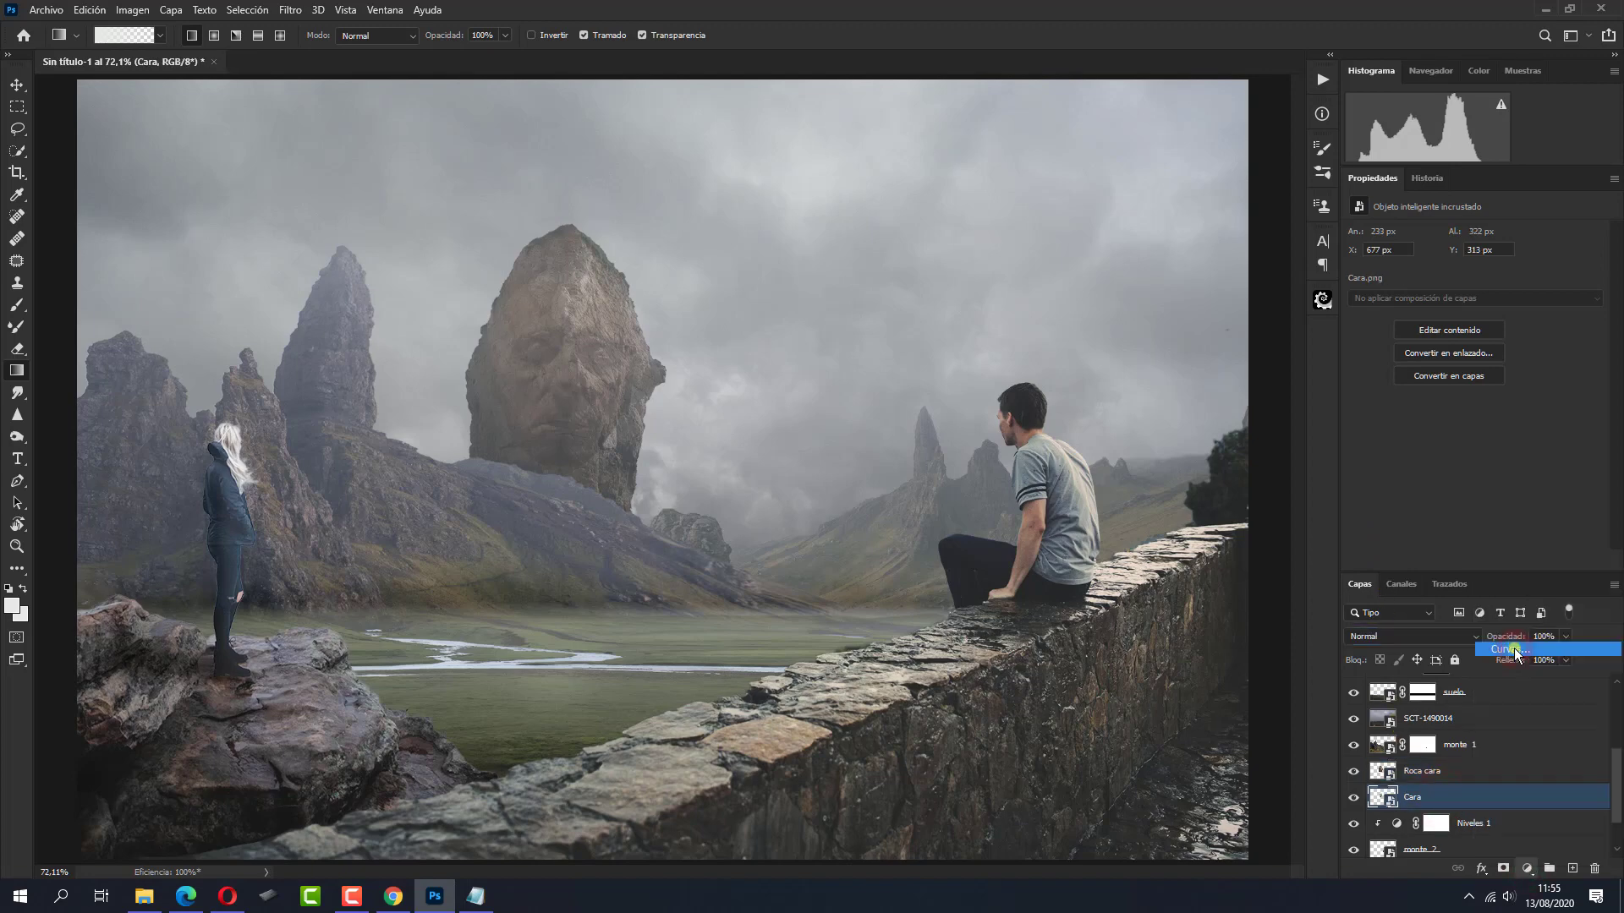
left_click(1496, 561)
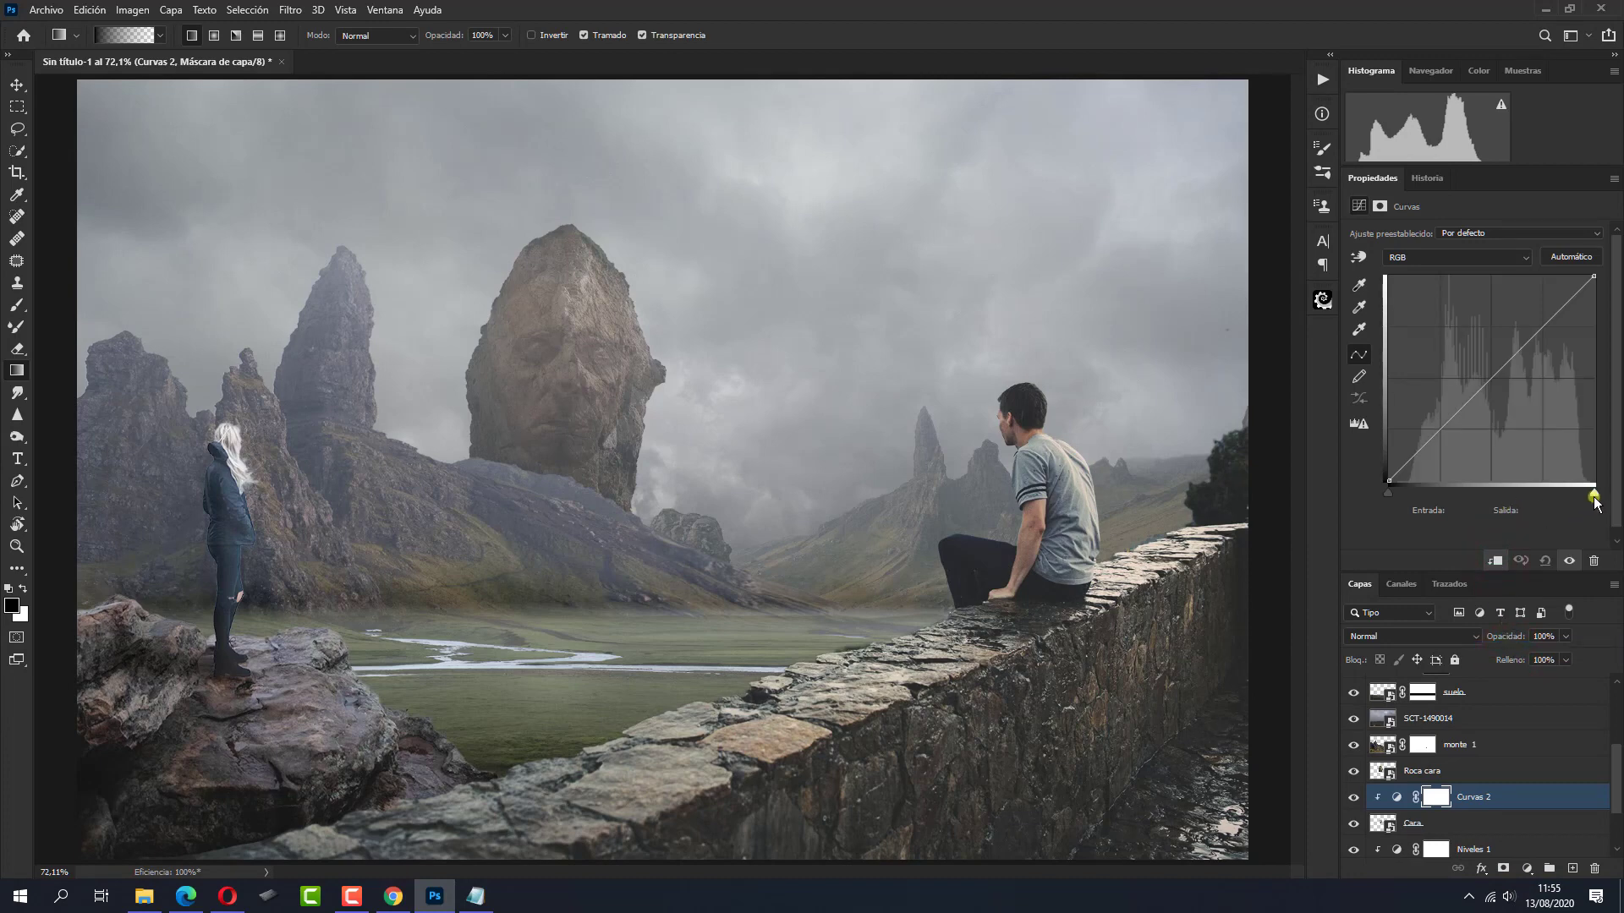
left_click_drag(1594, 493, 1574, 503)
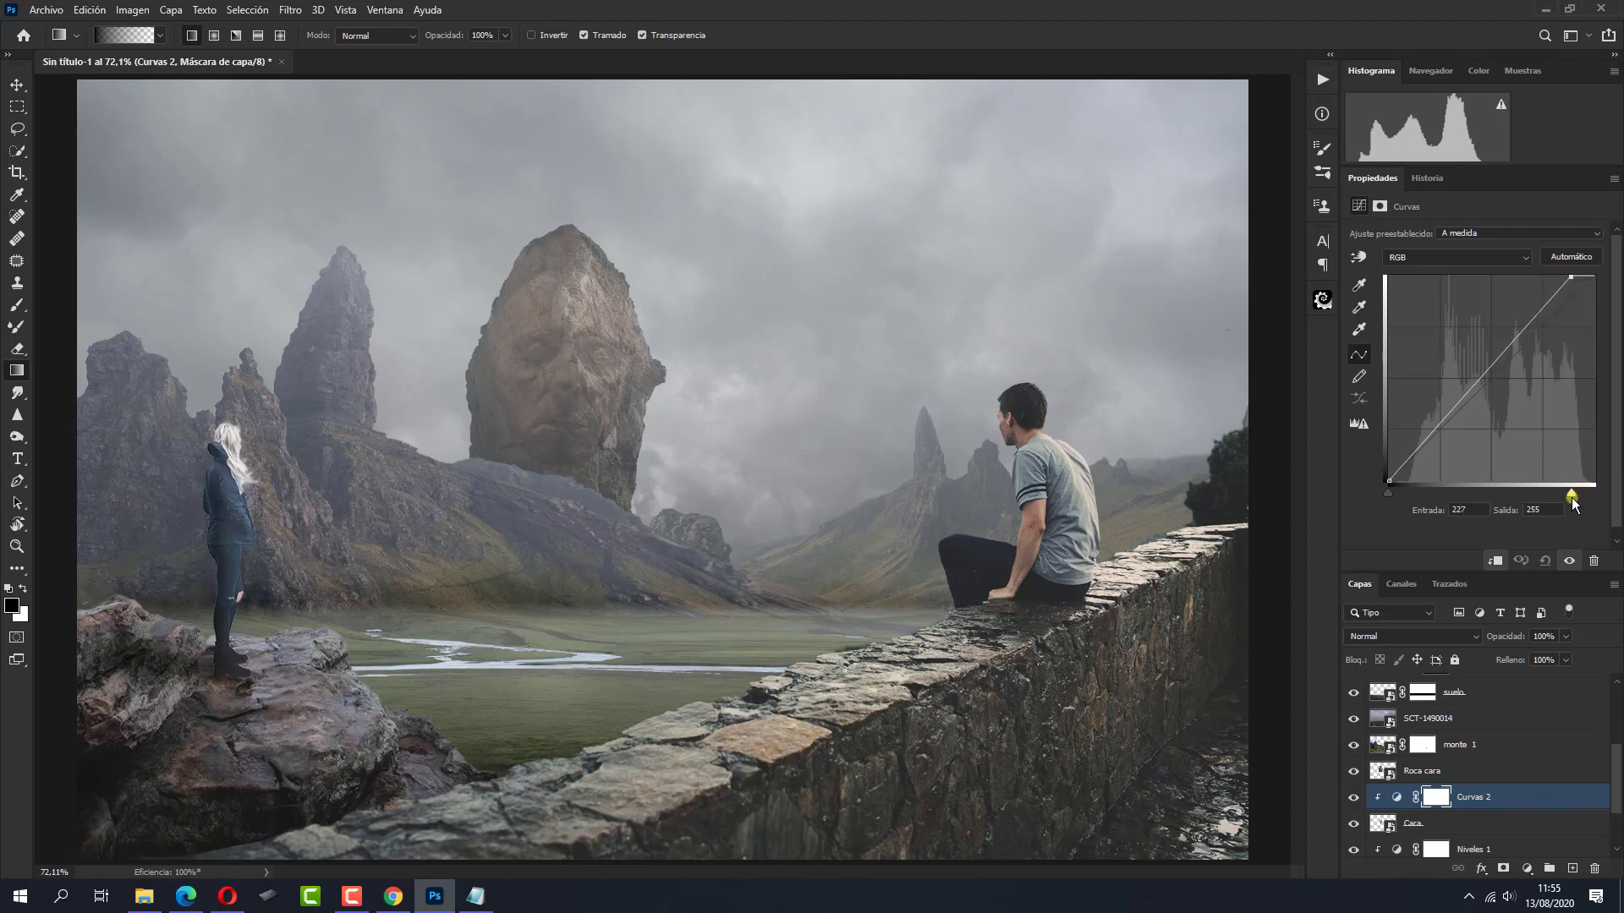
left_click_drag(1390, 492, 1411, 496)
left_click_drag(1410, 492, 1414, 493)
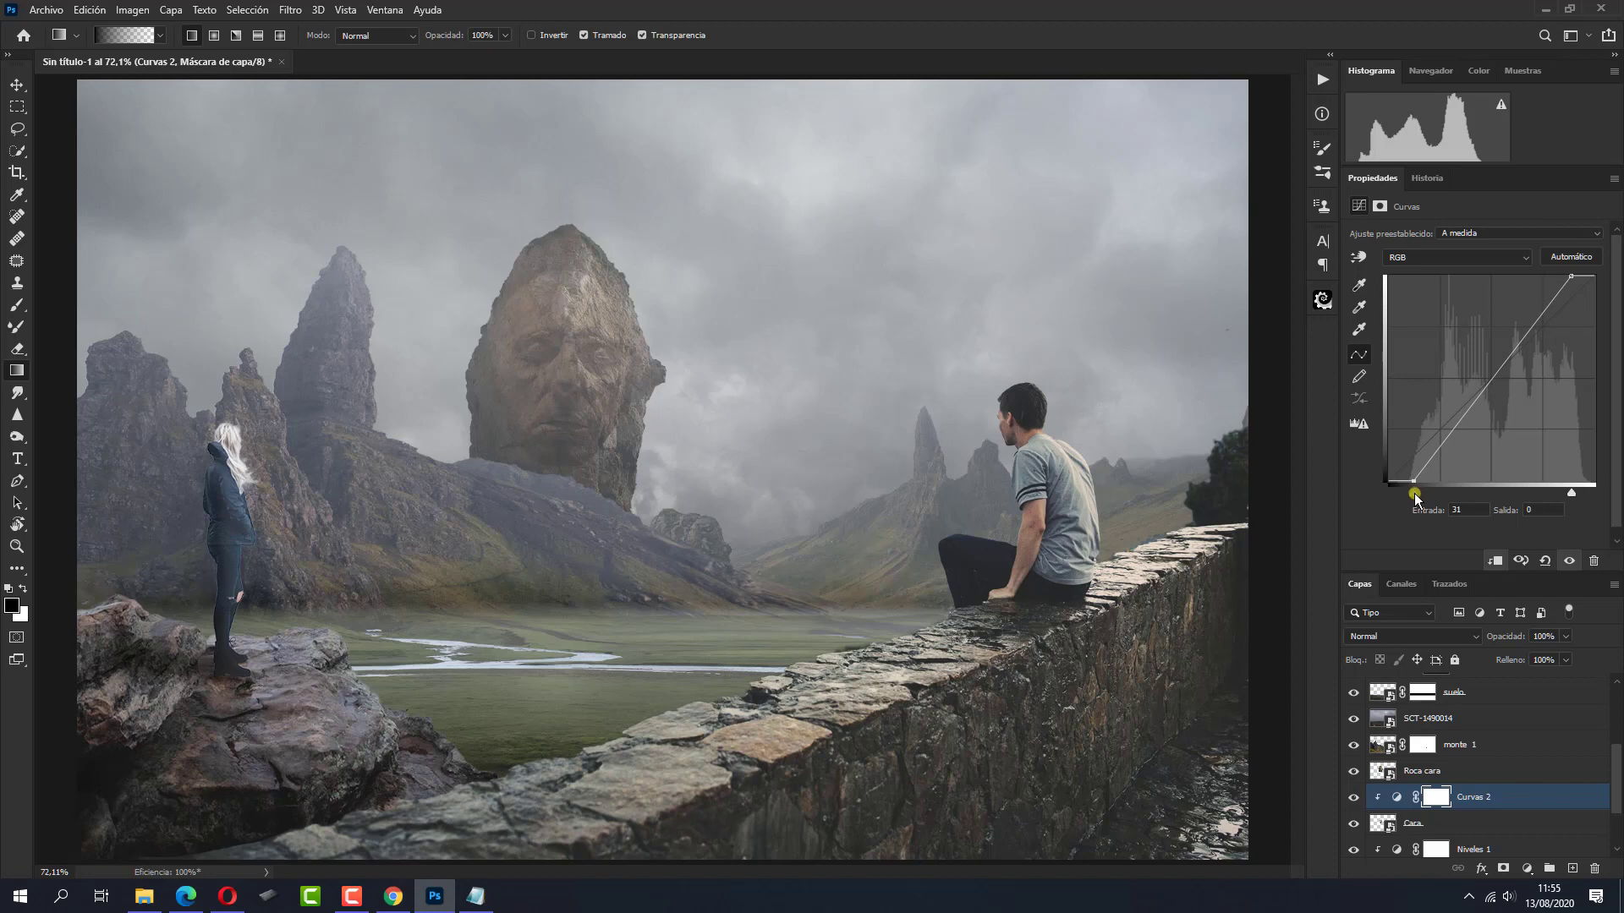
left_click(1456, 822)
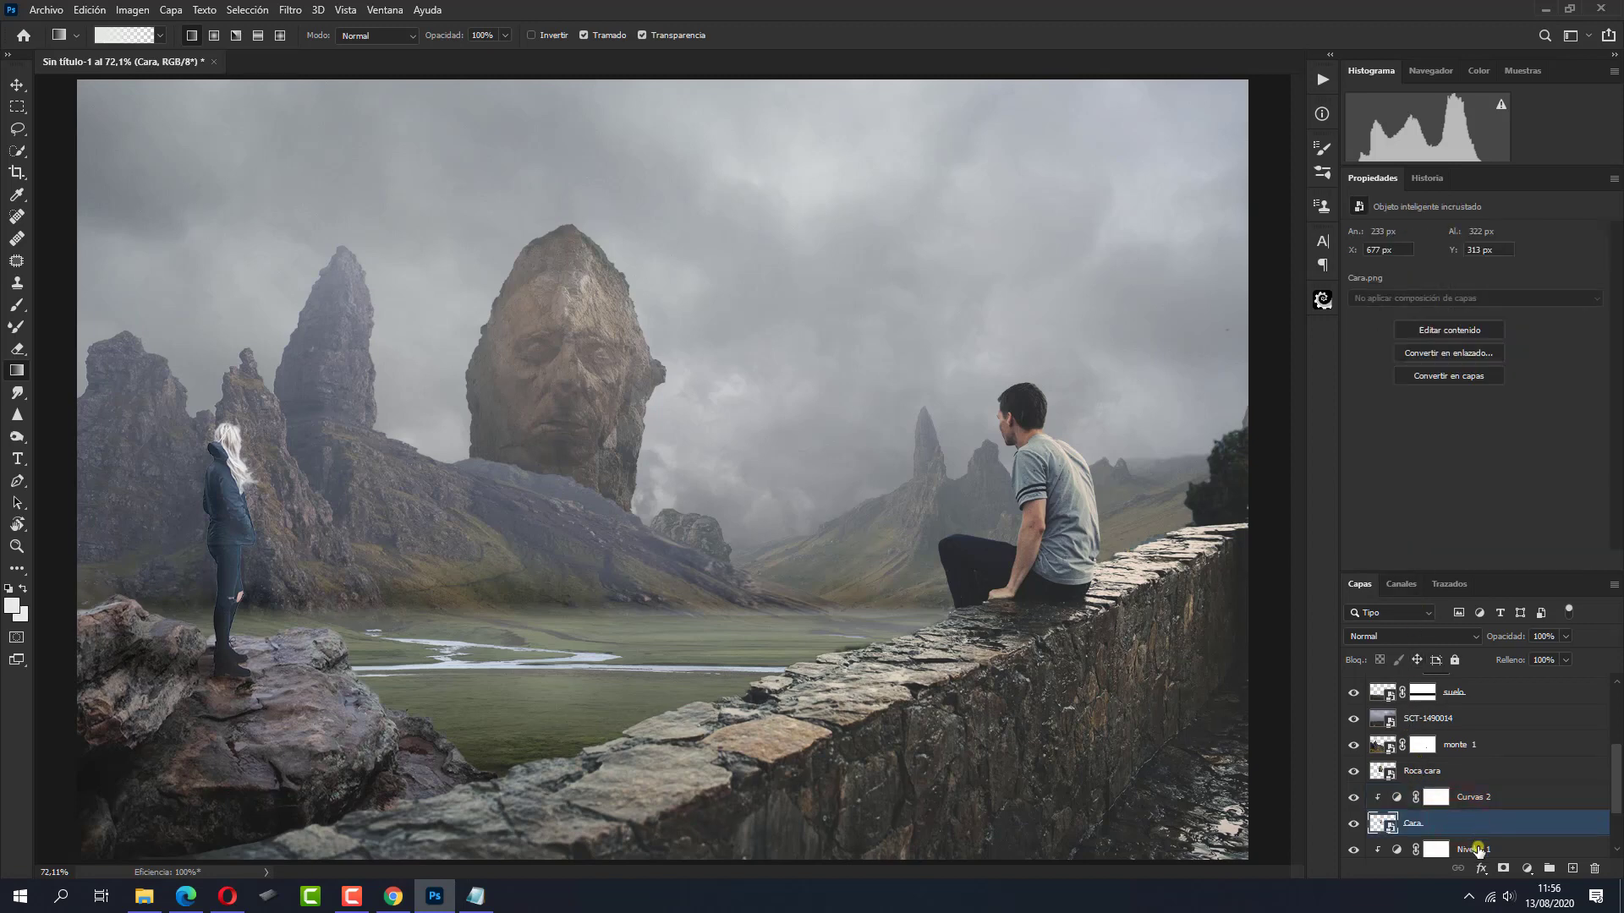
Mask the Cara layer and paint its forehead and edges away with a 117 px cloud brush
left_click(1504, 866)
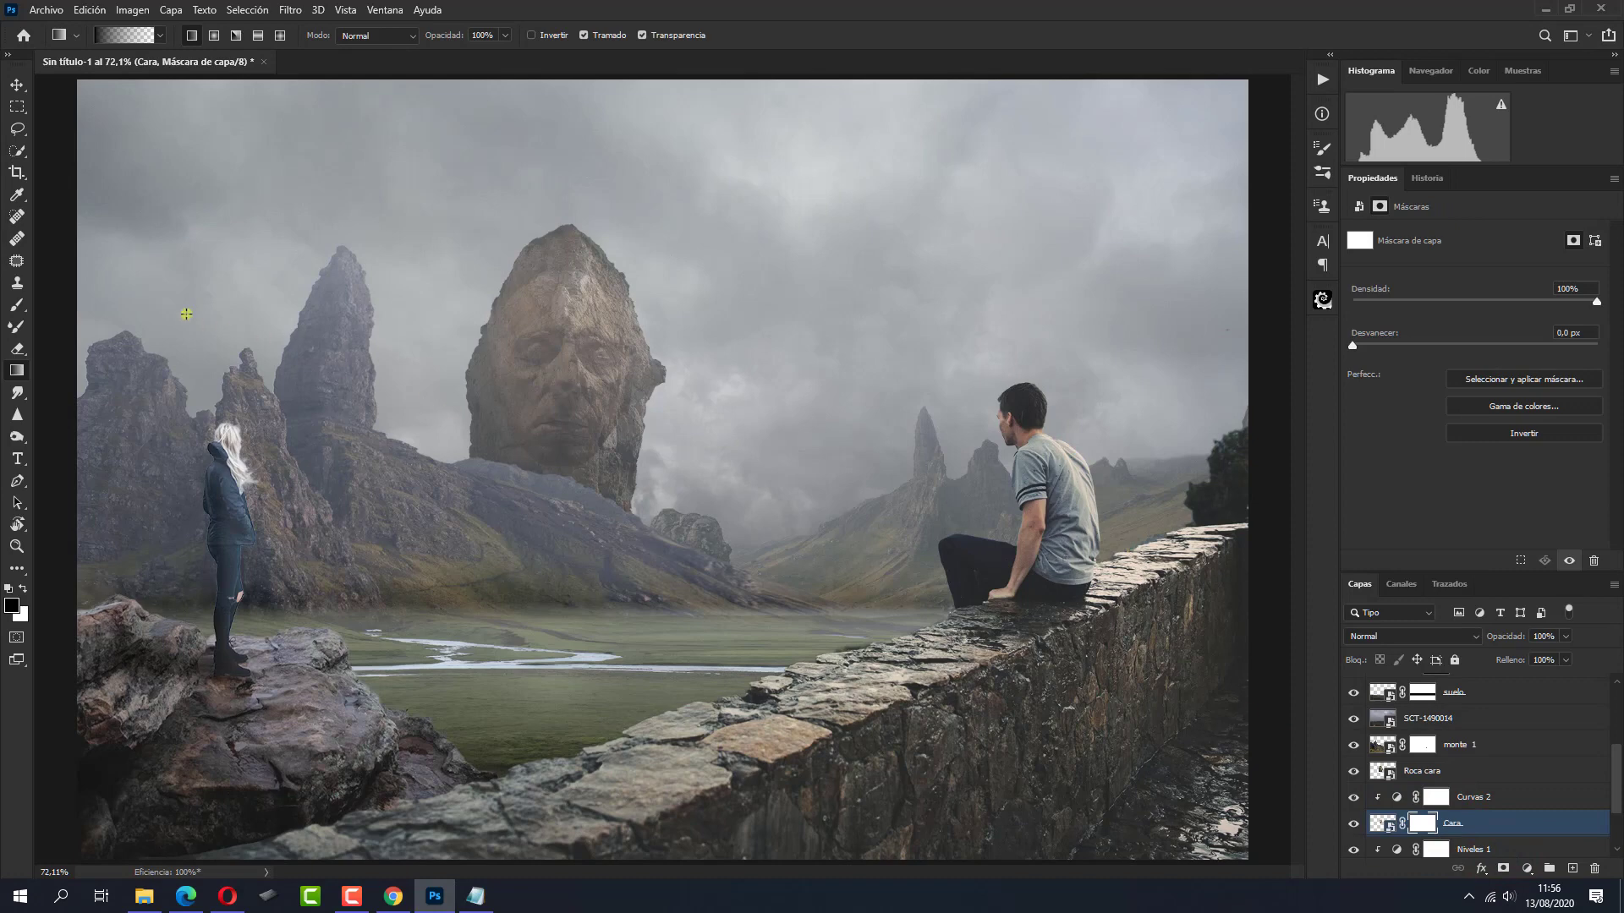
left_click(17, 305)
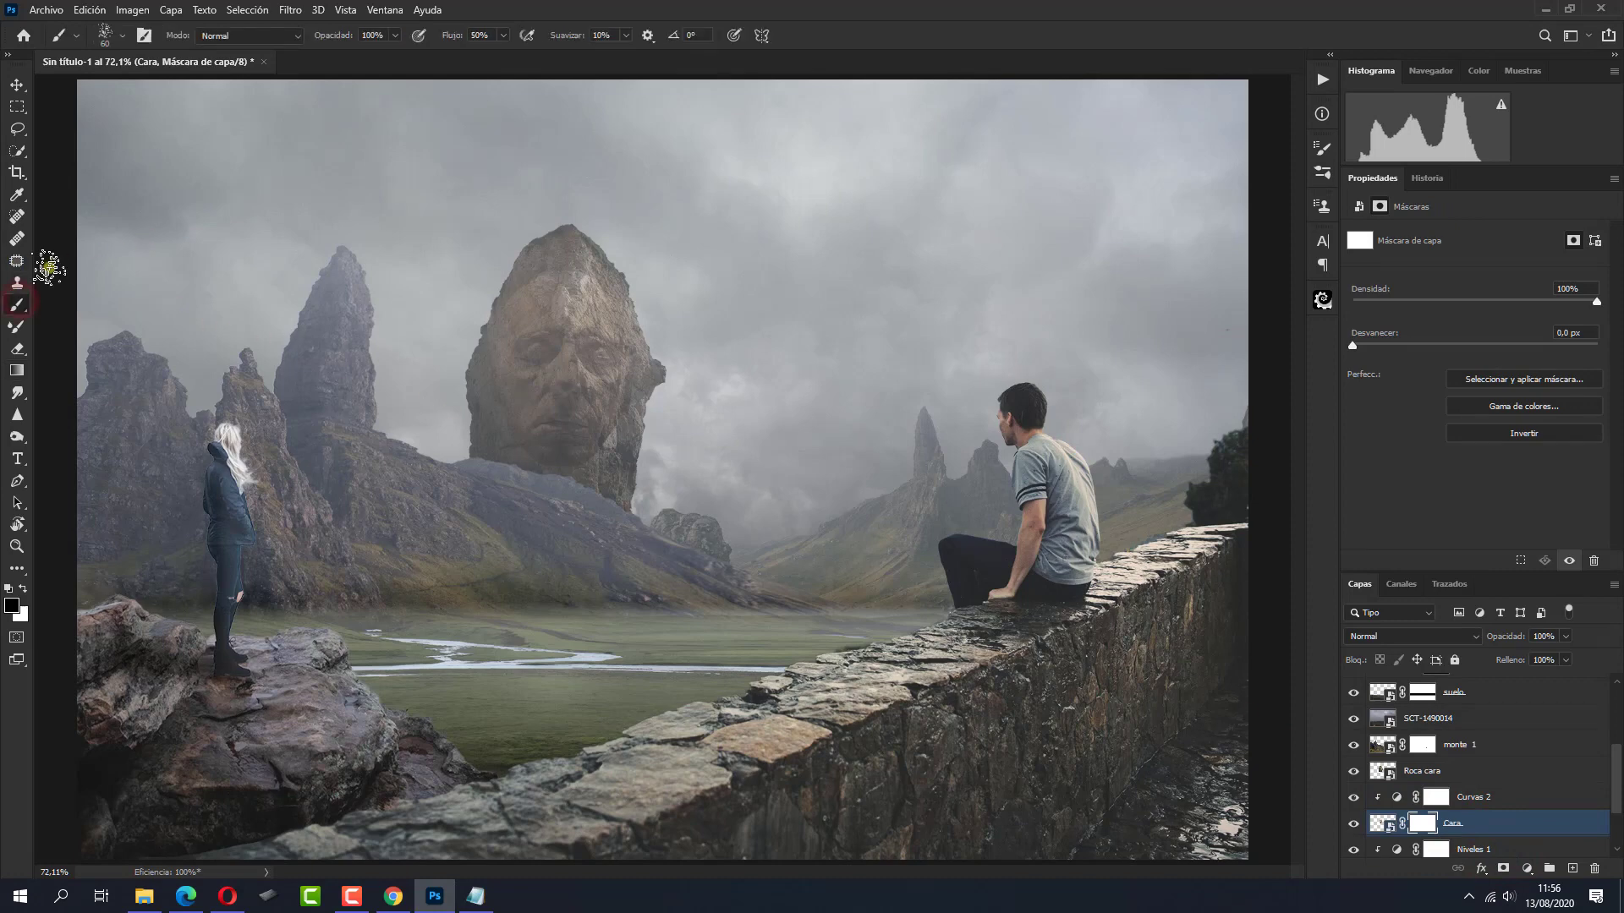
left_click(120, 36)
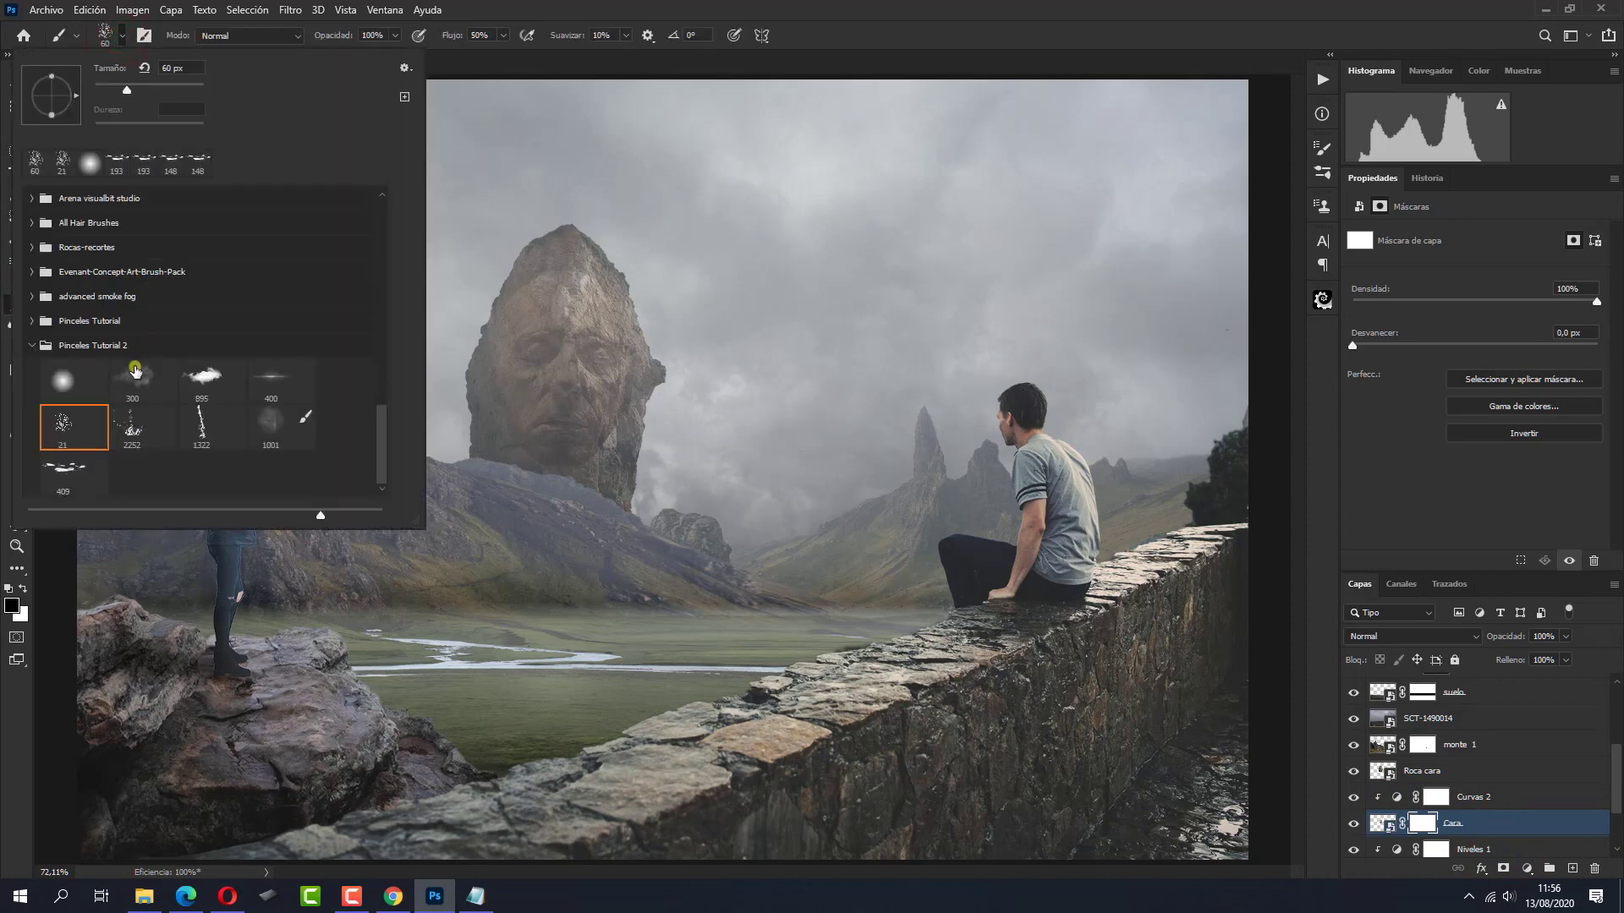
left_click(134, 365)
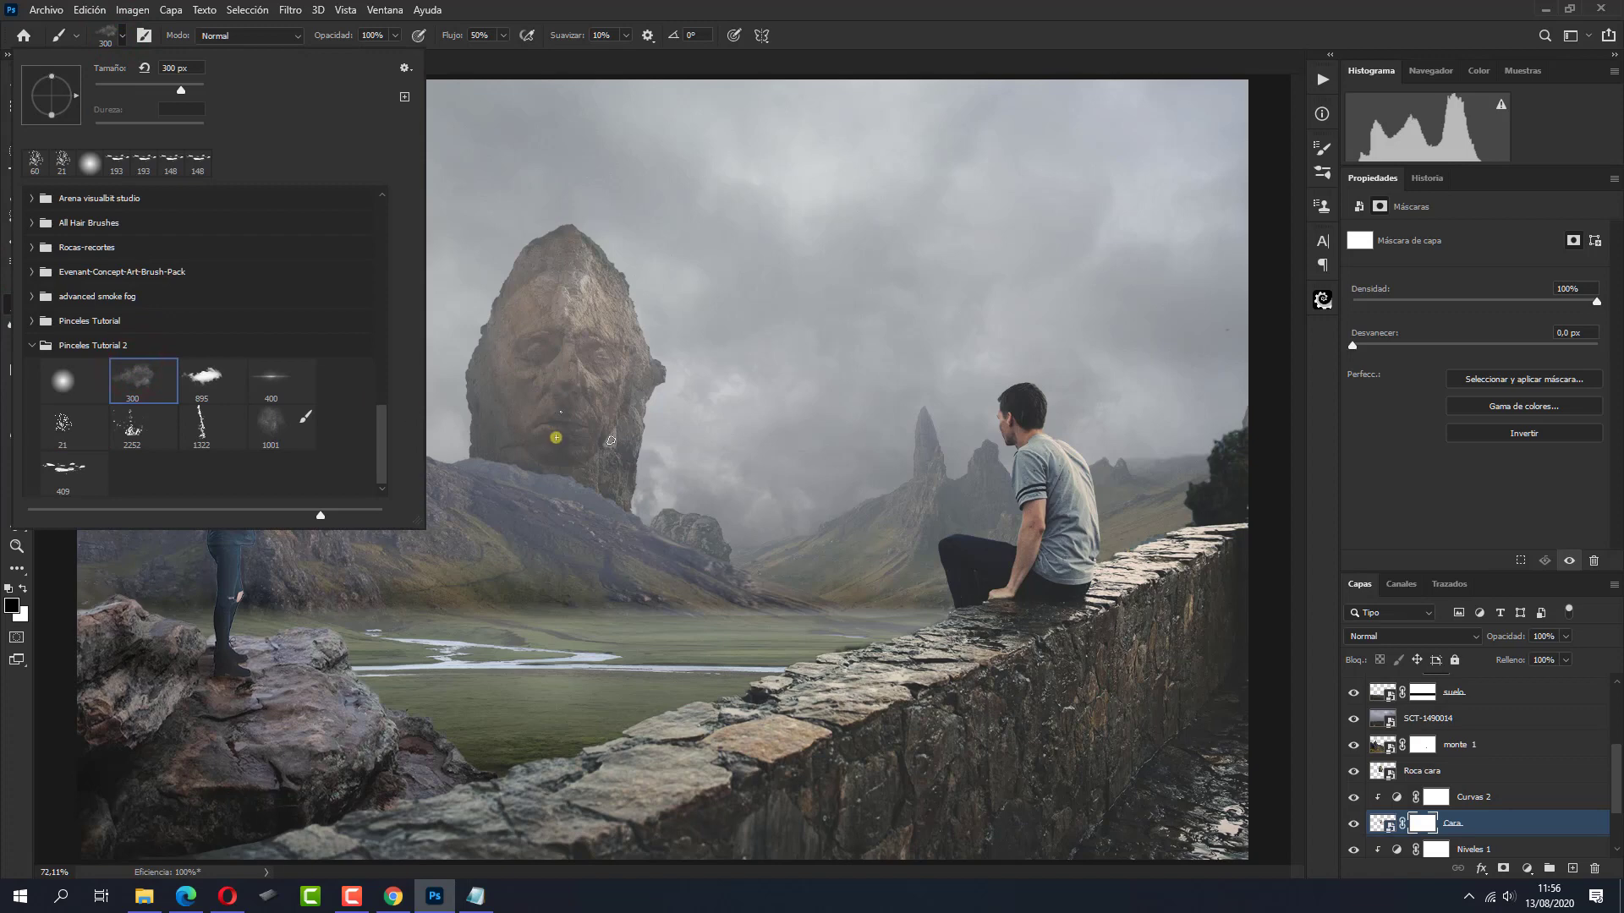
left_click(604, 444)
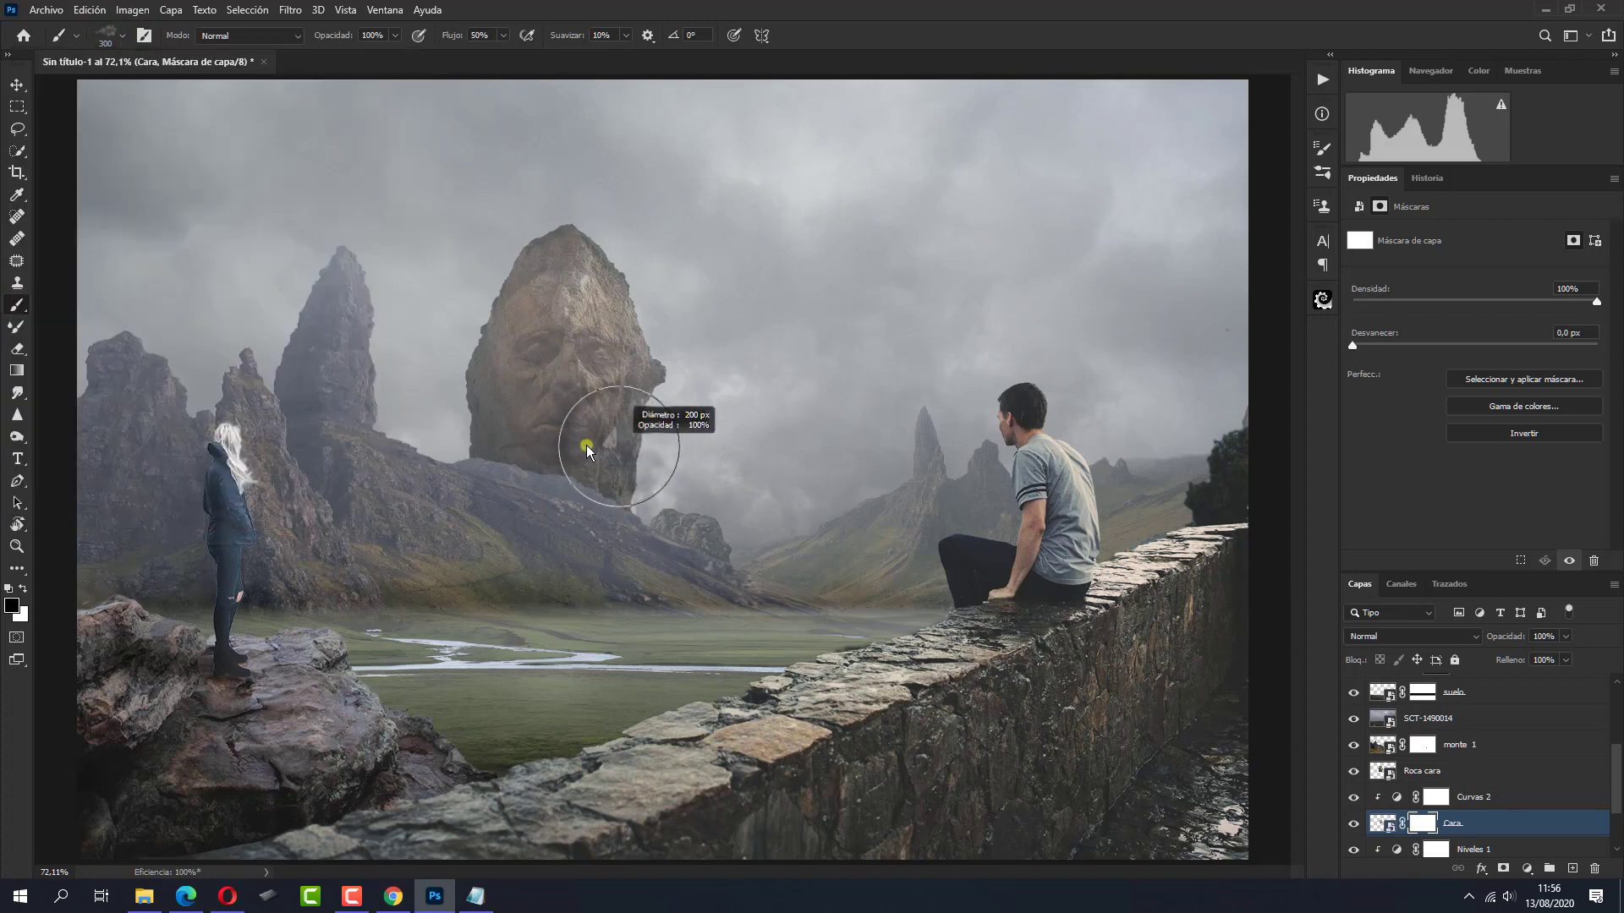
left_click_drag(589, 453, 562, 448)
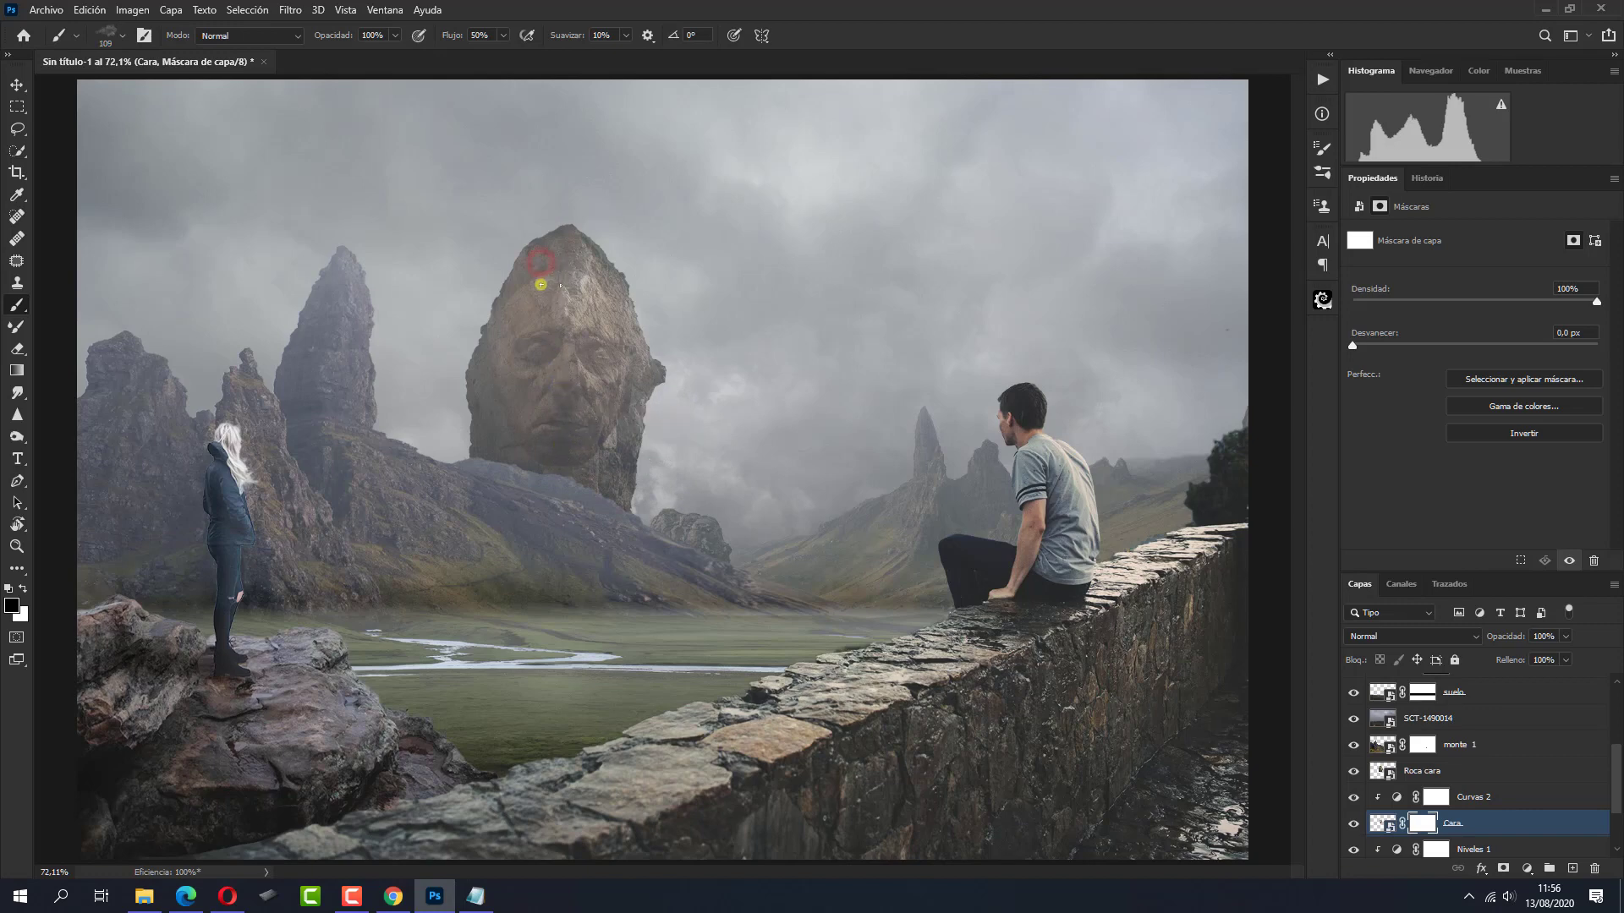
mouse_move(543, 279)
left_mouse_down()
mouse_move(526, 274)
mouse_move(577, 273)
mouse_move(526, 271)
mouse_move(482, 373)
mouse_move(492, 421)
mouse_move(536, 463)
mouse_move(578, 471)
mouse_move(595, 440)
left_mouse_up()
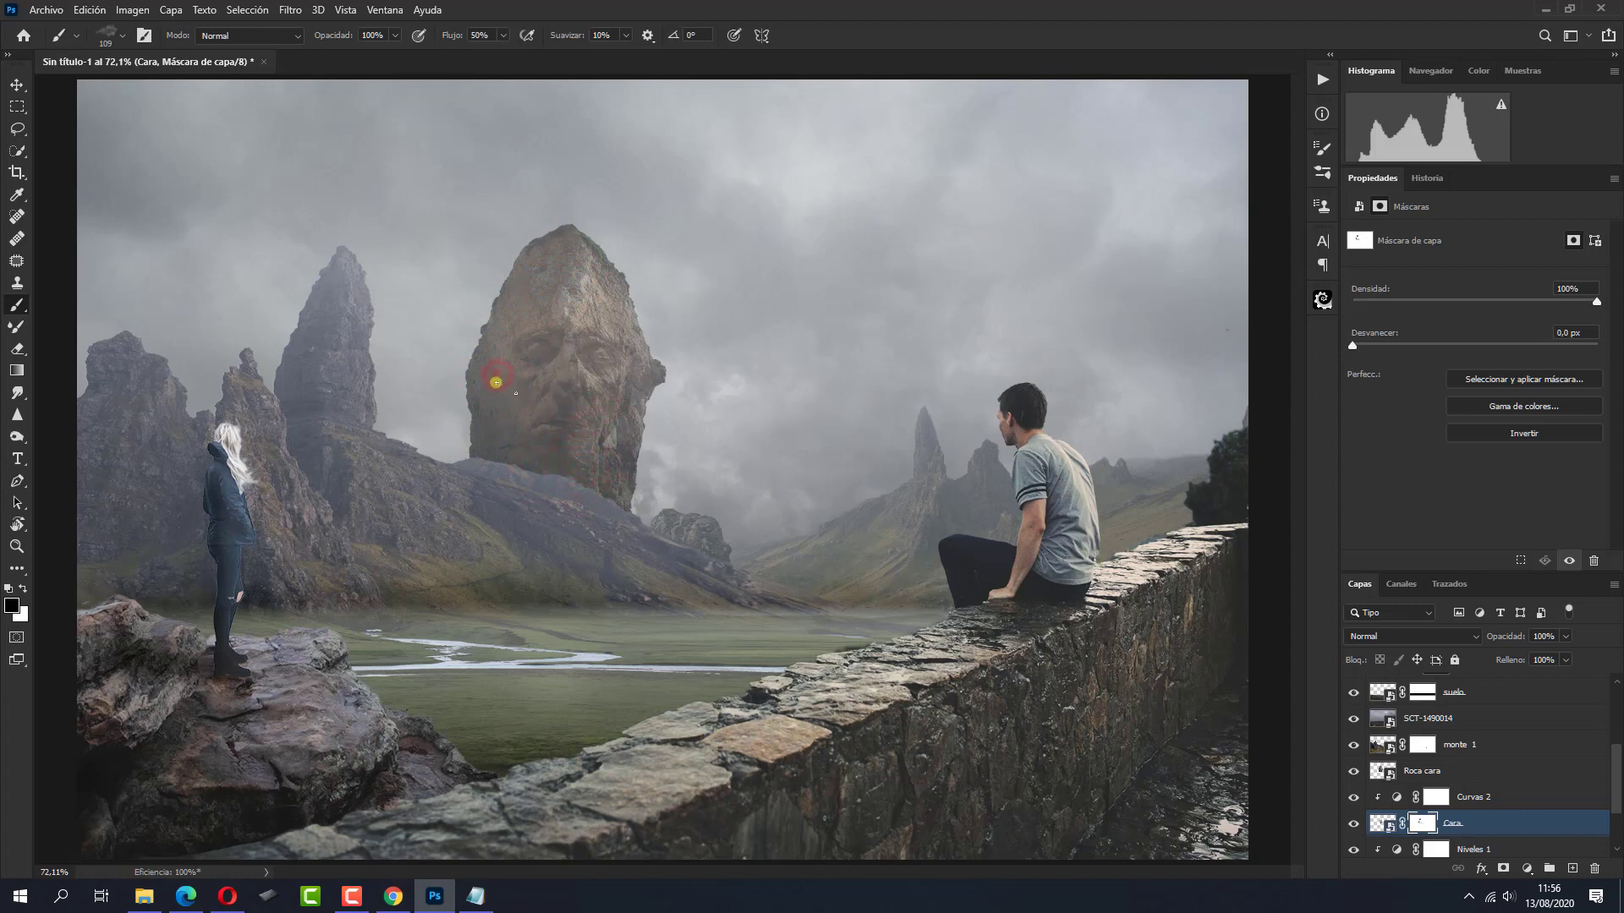
left_click_drag(497, 382, 506, 394)
left_click(1499, 768, "shift")
Group Roca cara, Curvas 2 and Cara and name the group roca cara
key("ctrl+g")
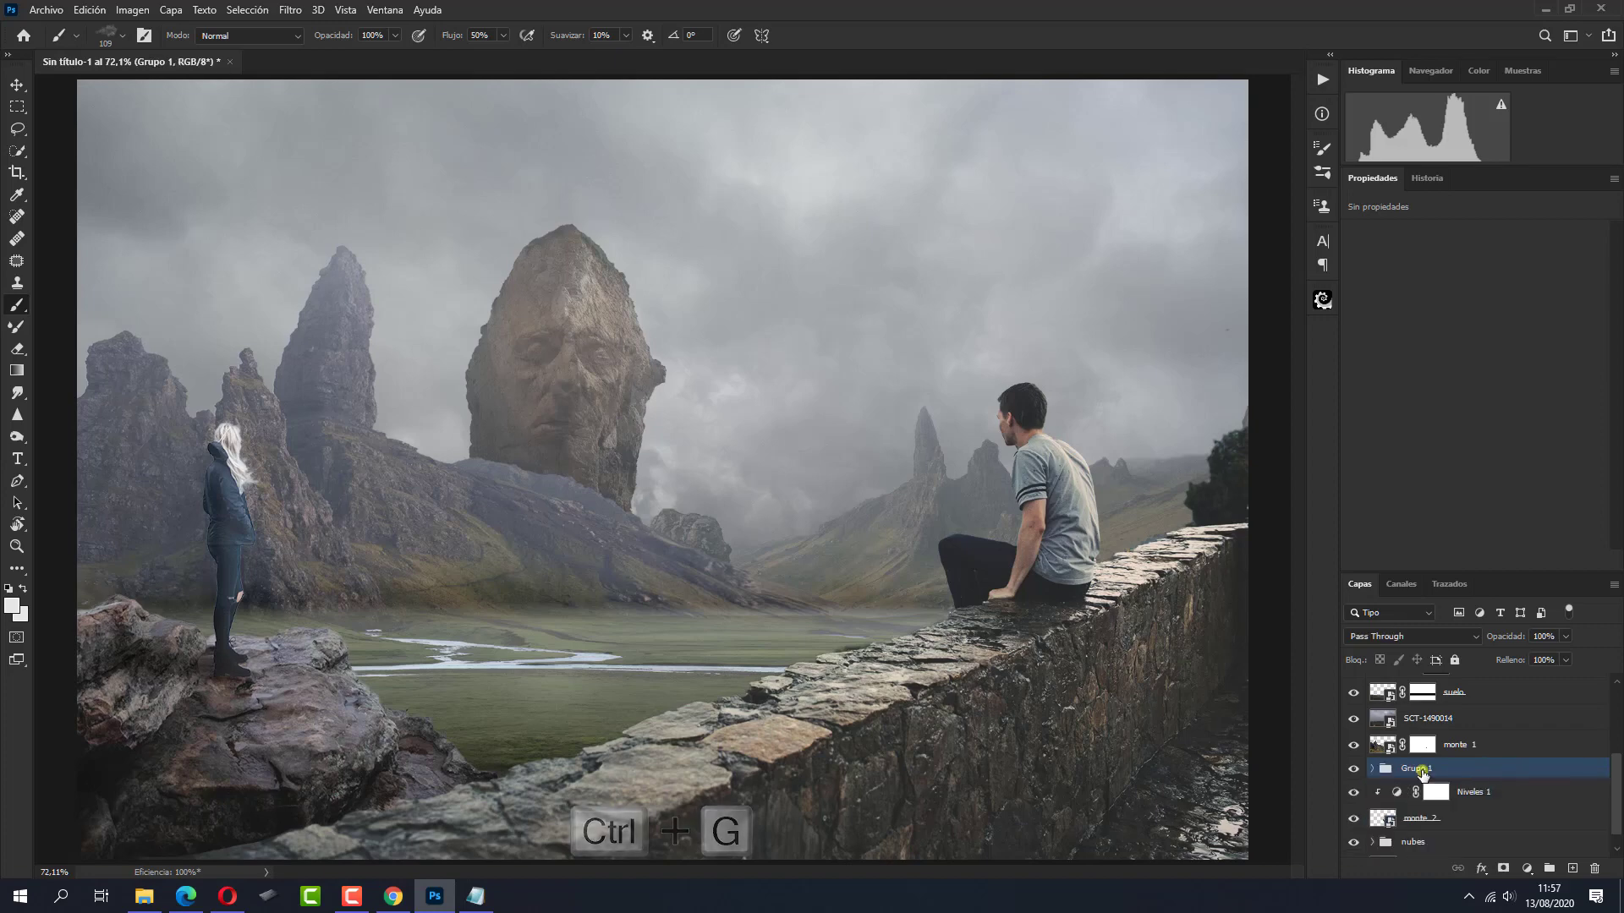
double_click(1422, 769)
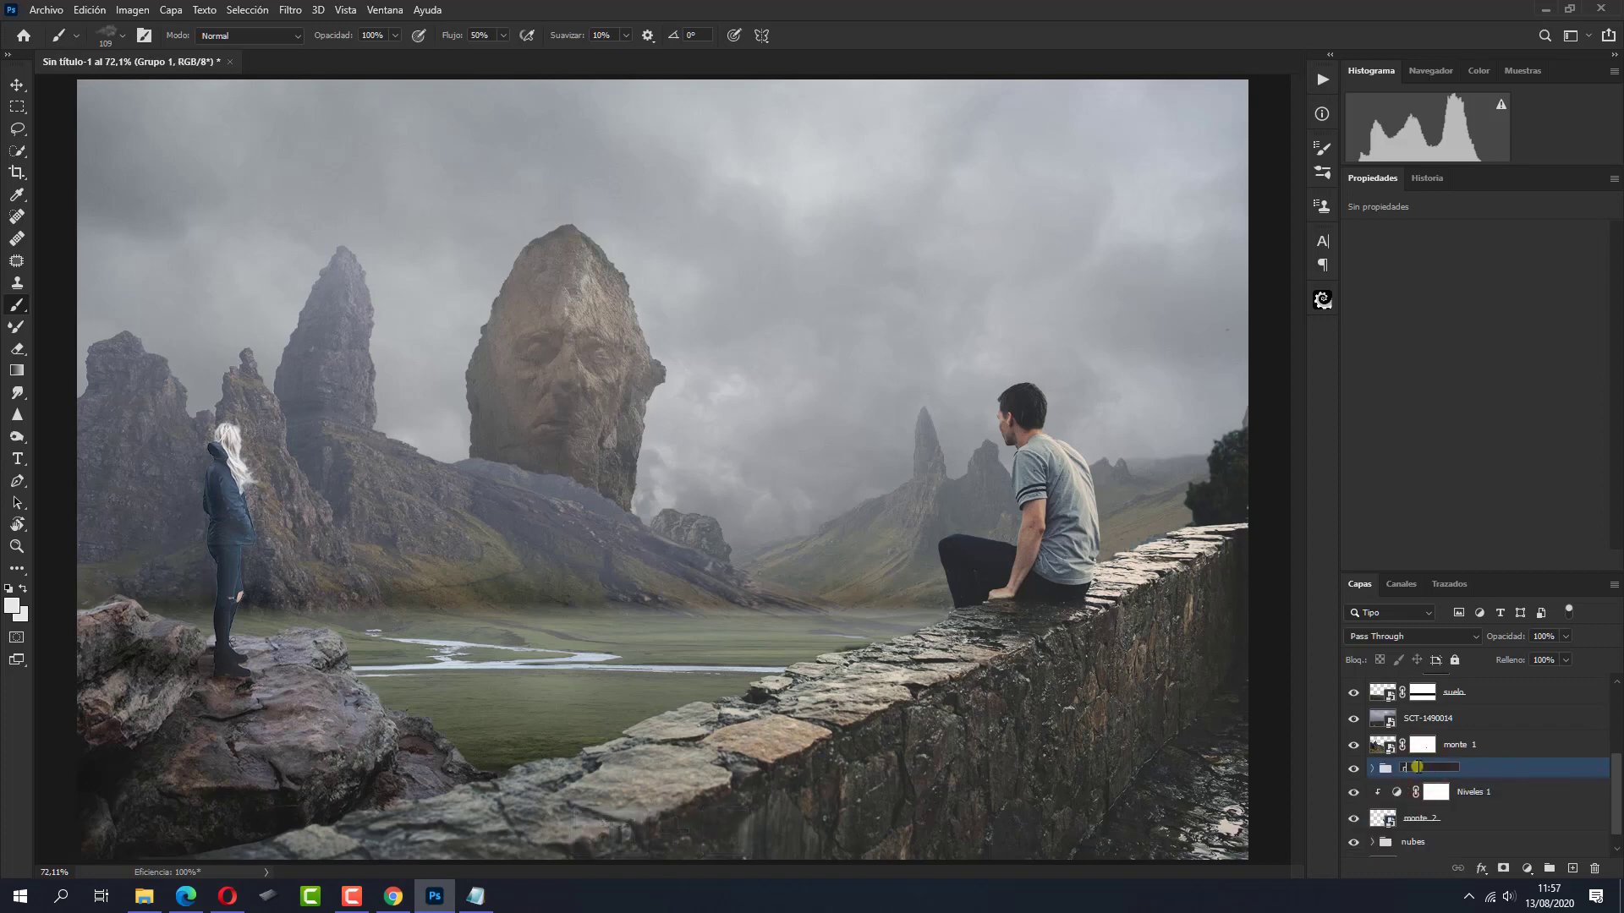
type("roca cara")
key("Return")
Add a Curvas 3 adjustment clipped to the roca cara group
left_click(1522, 868)
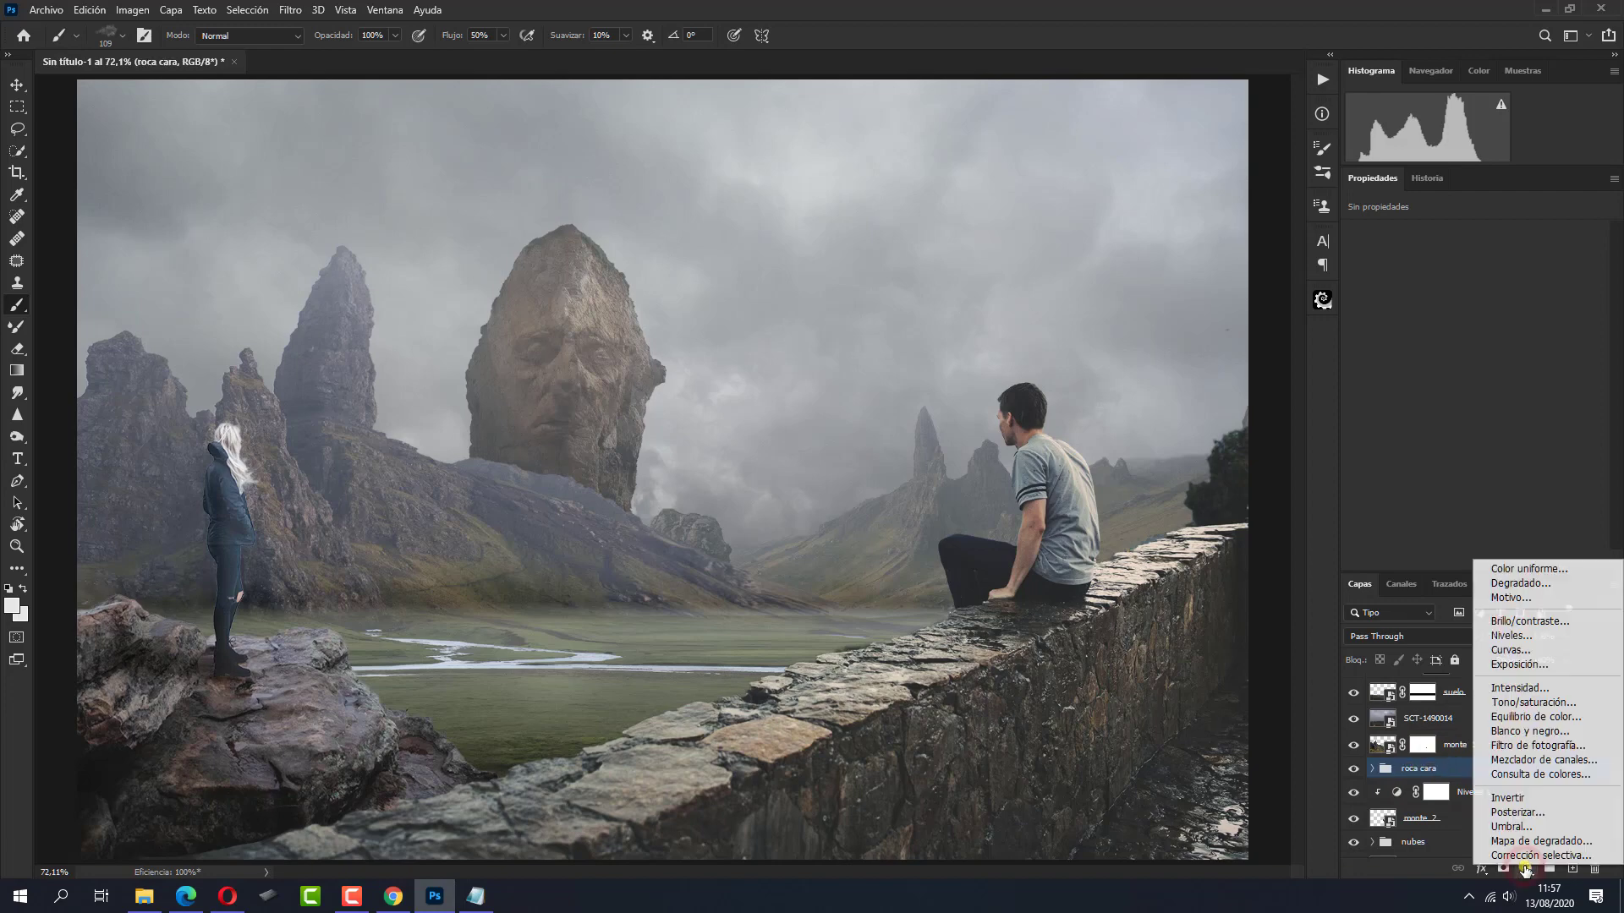
left_click(1520, 651)
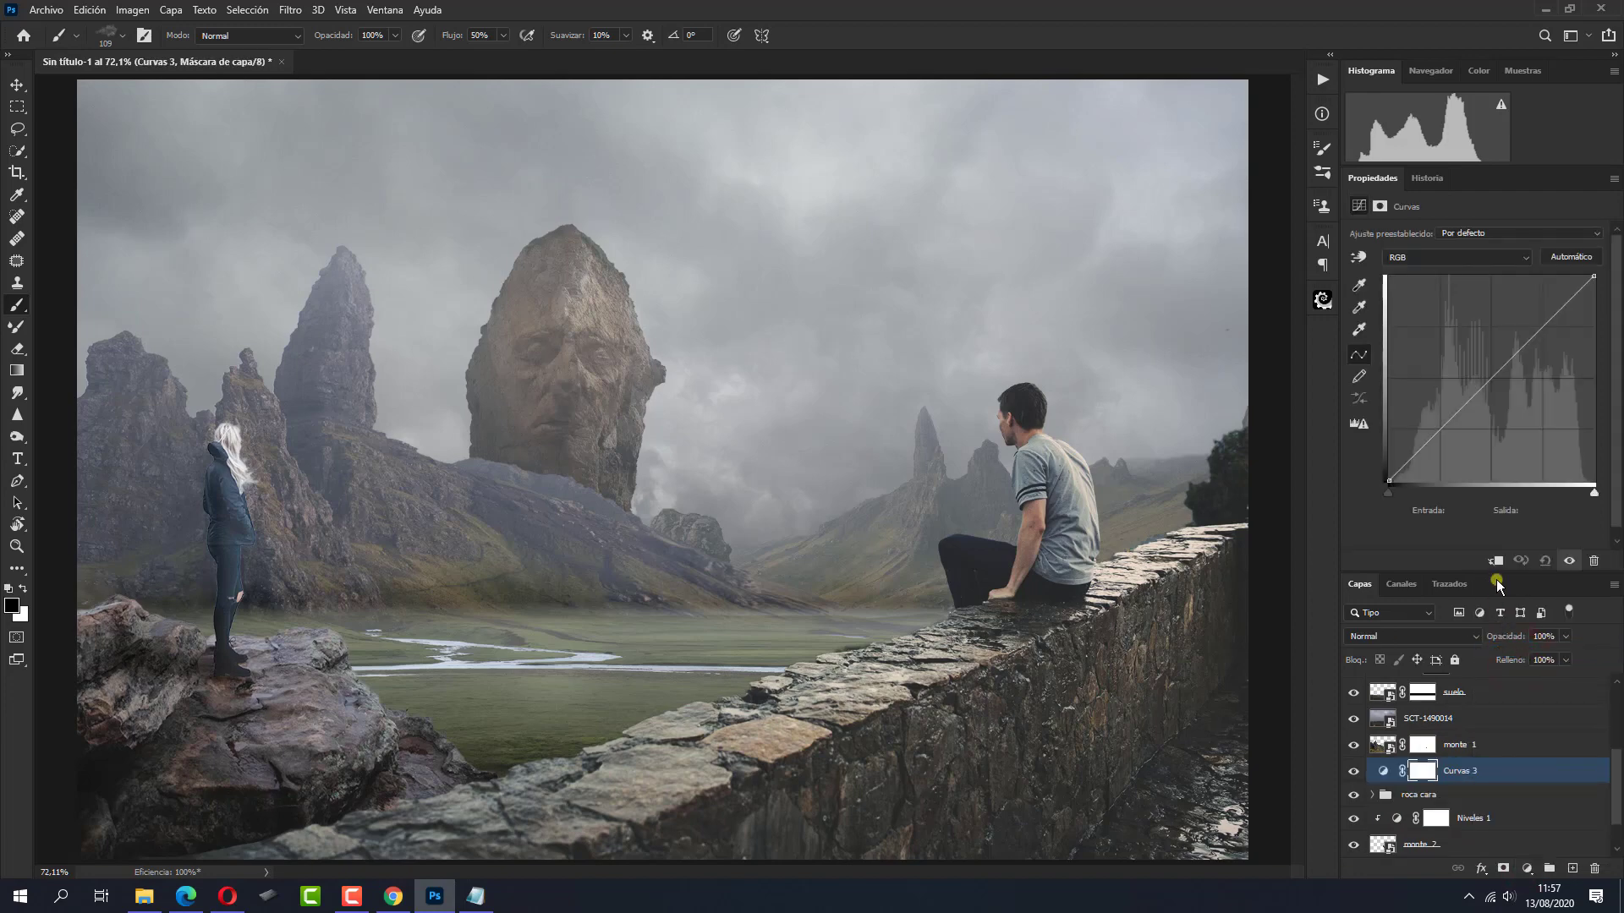
left_click(1498, 563)
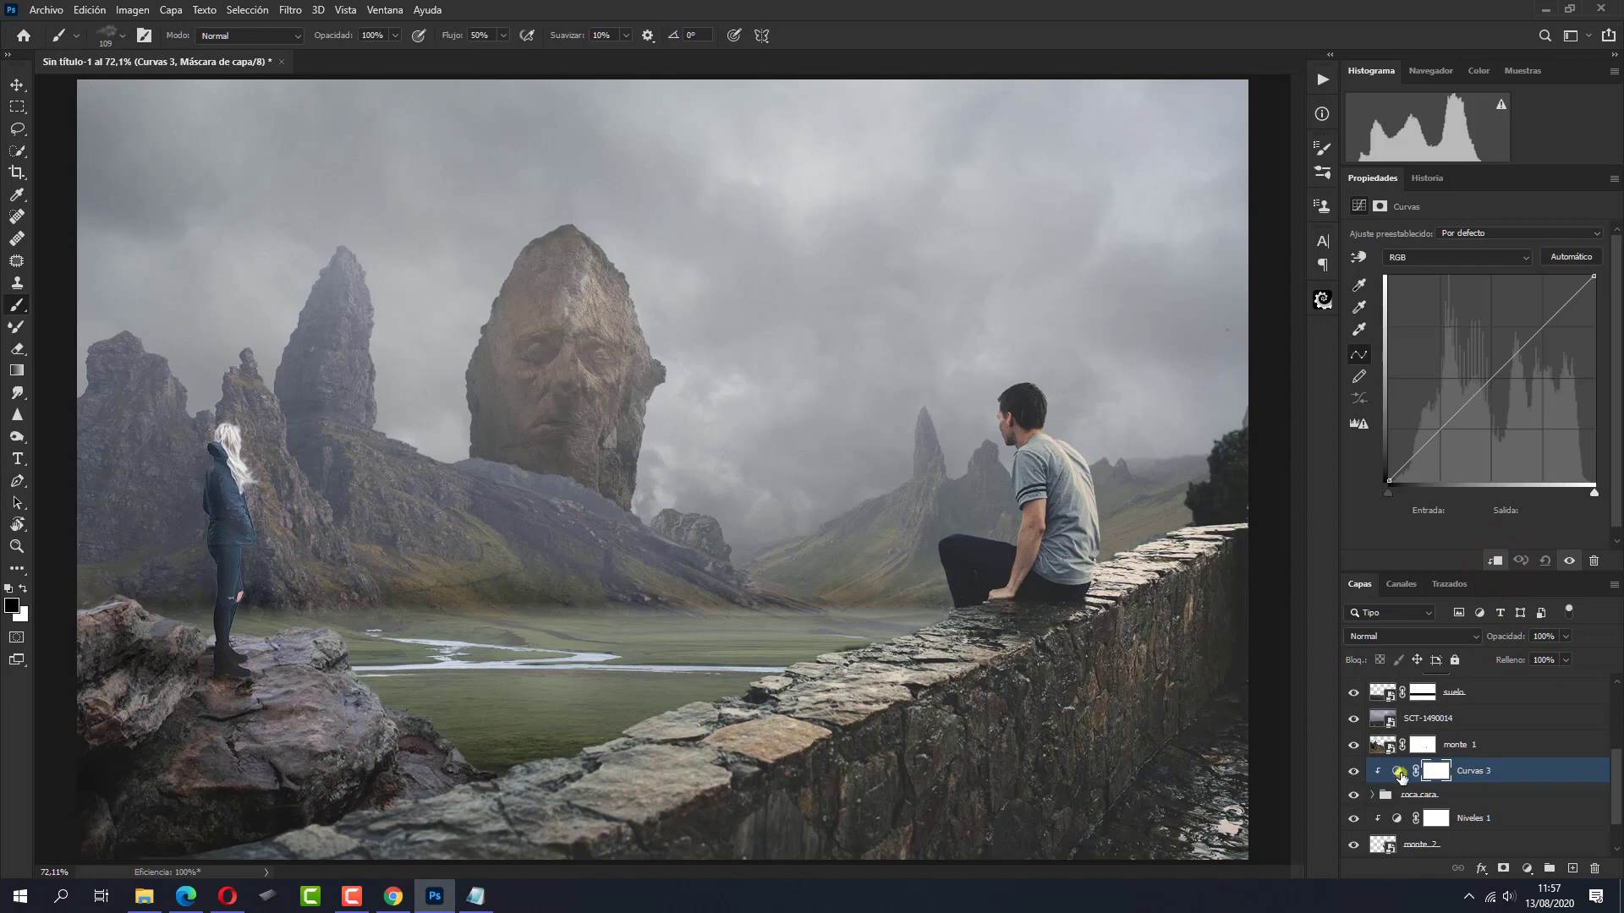
left_click(1396, 773)
left_click(1396, 773)
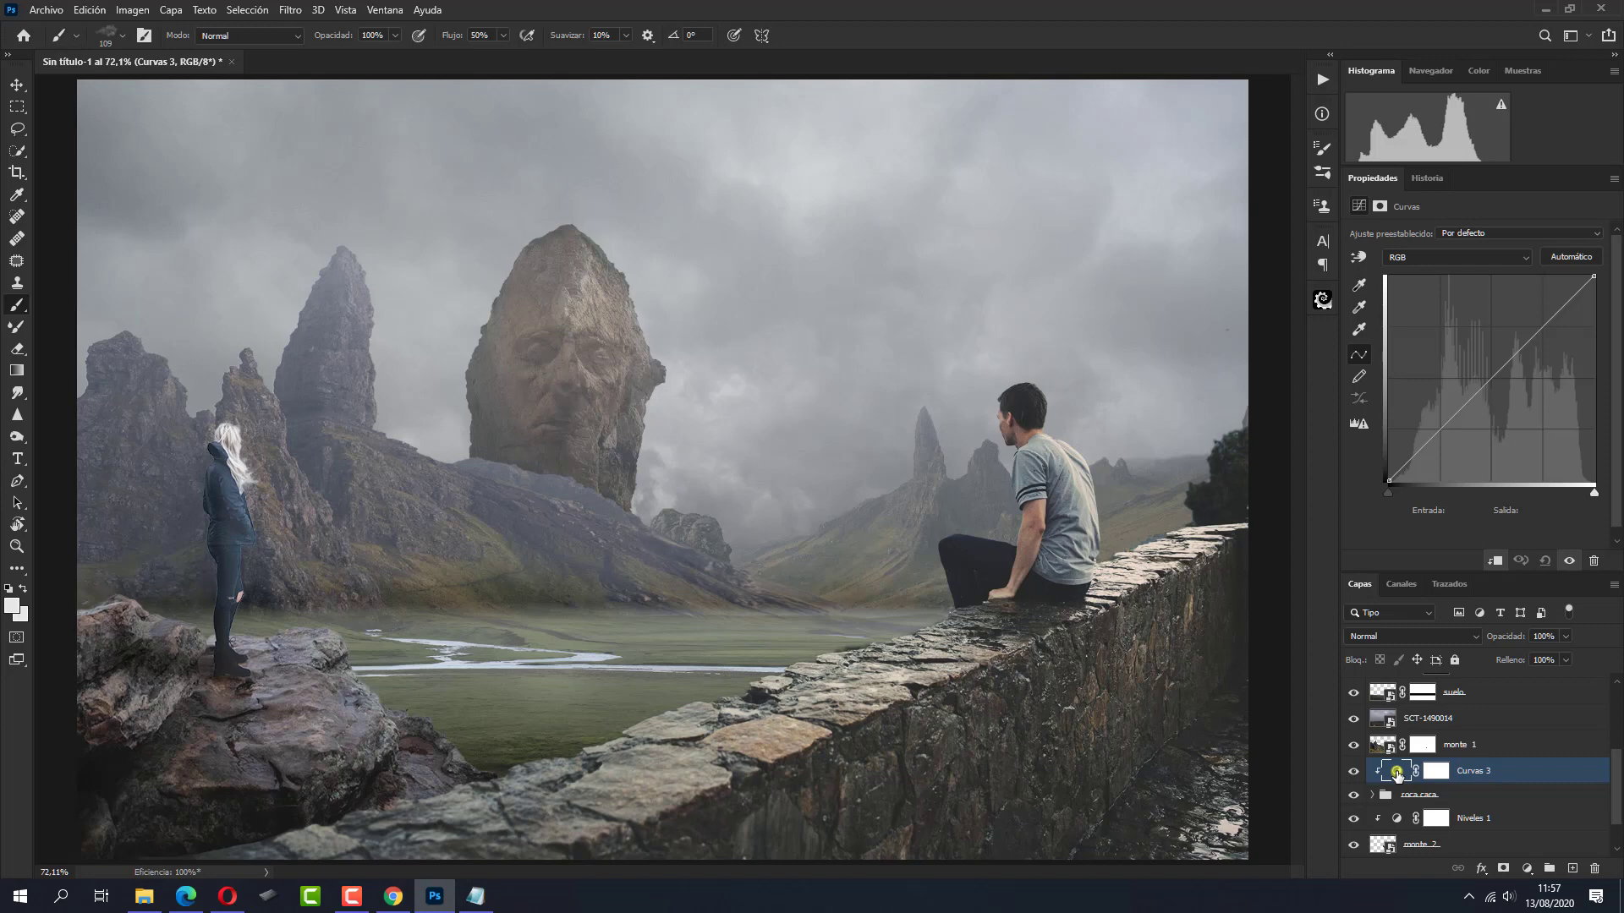
key("ctrl+alt")
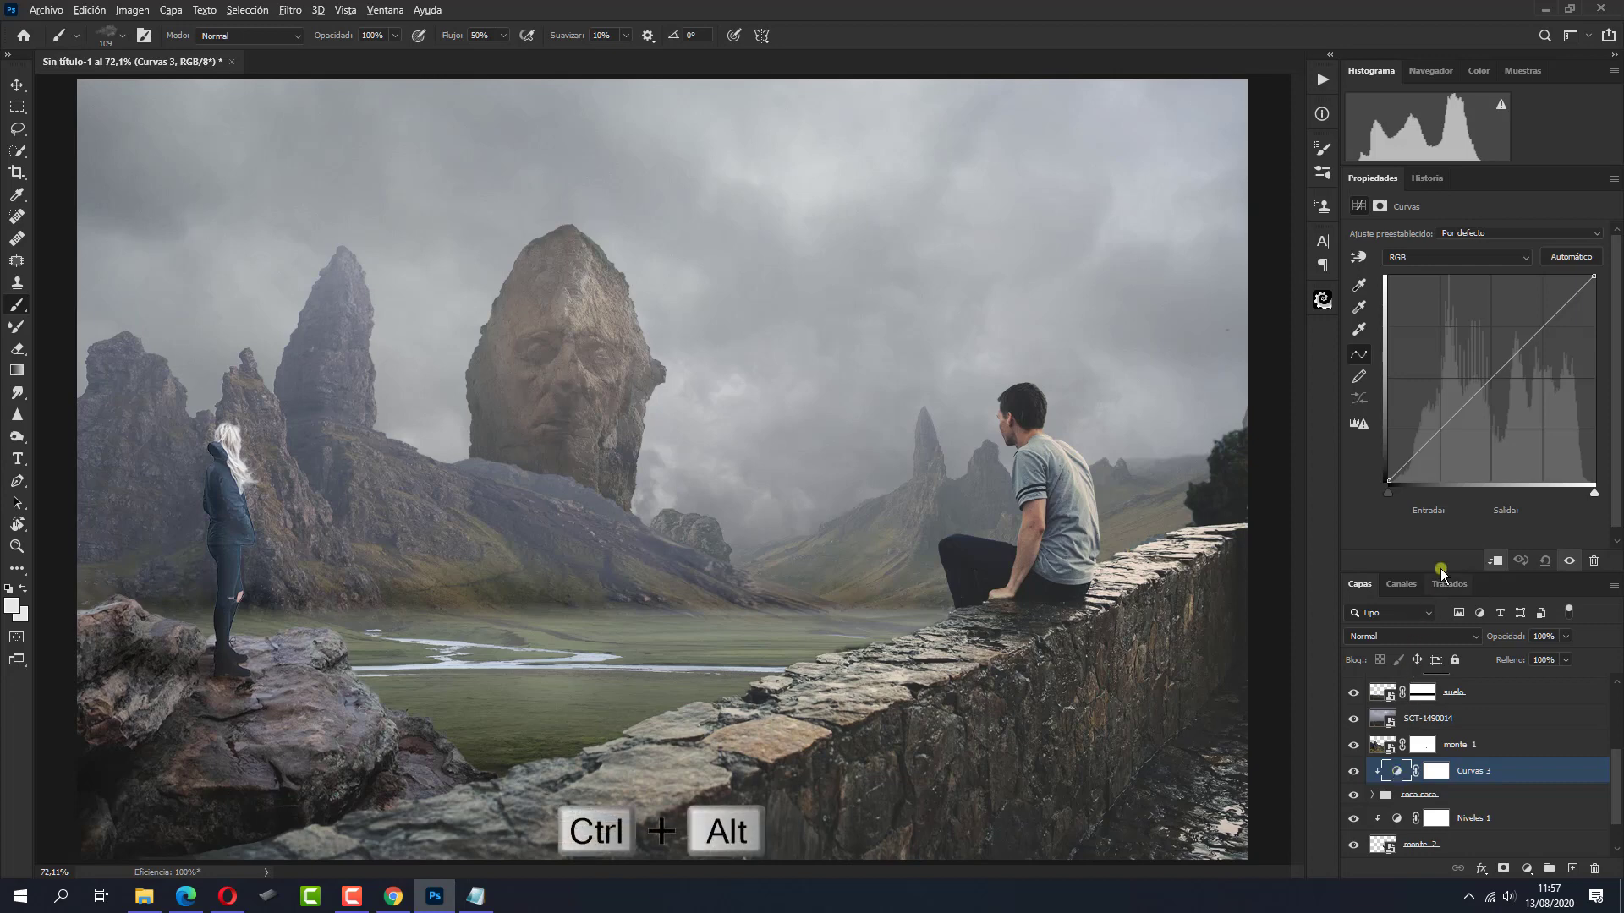
Auto-correct the curves with Find Dark & Light Colors and dark blue 242b41 shadows
left_click(1570, 256, "ctrl+alt")
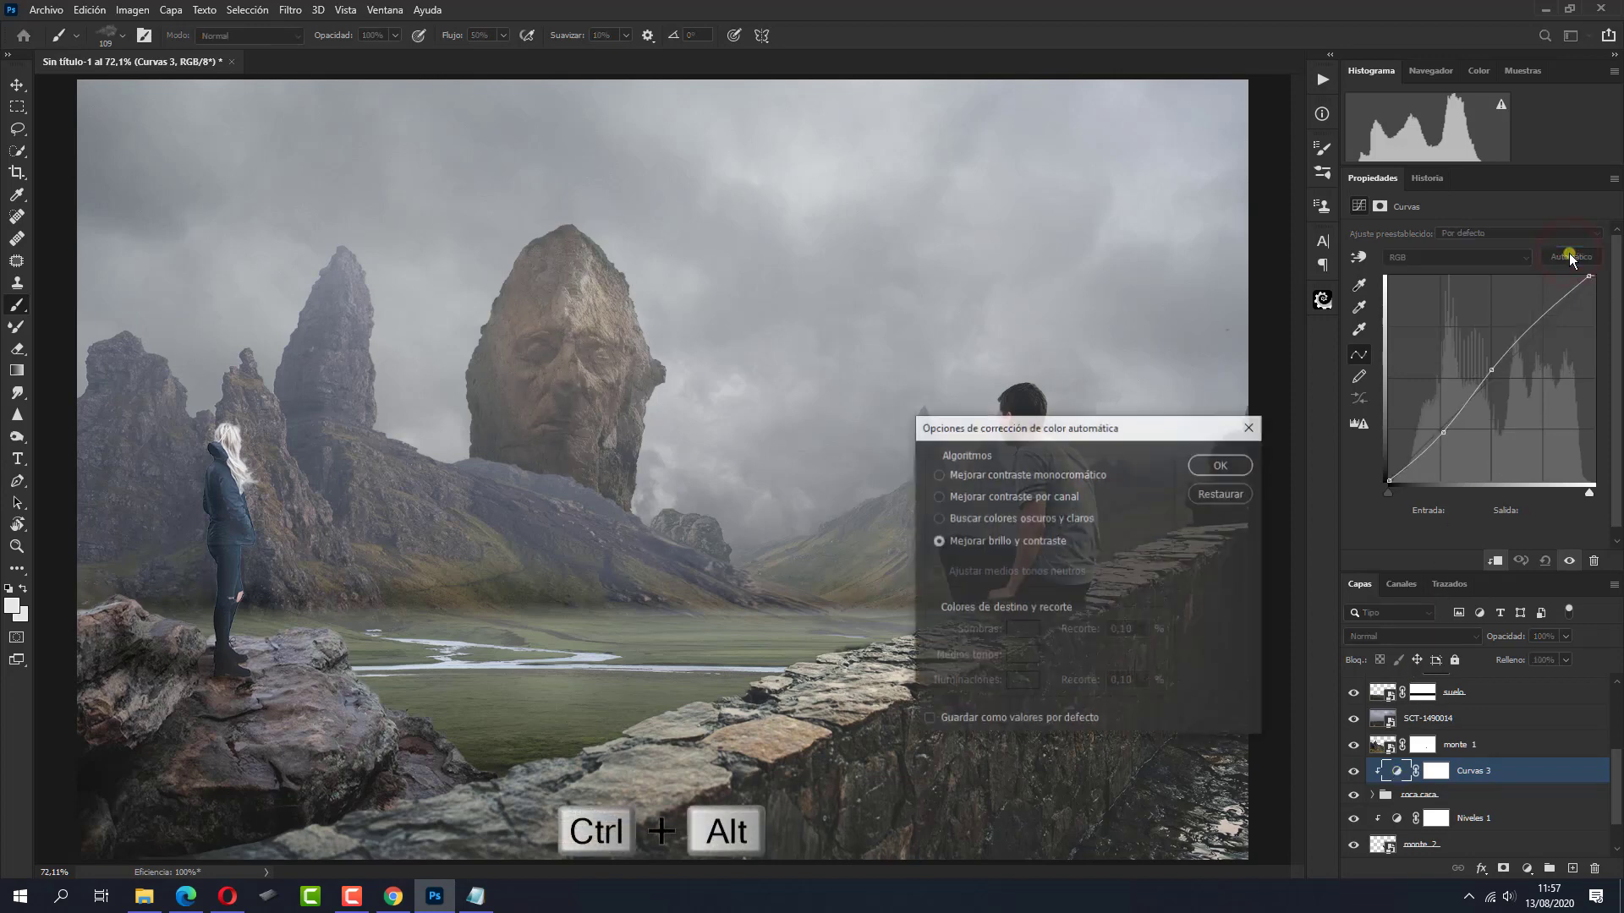
left_click(936, 518)
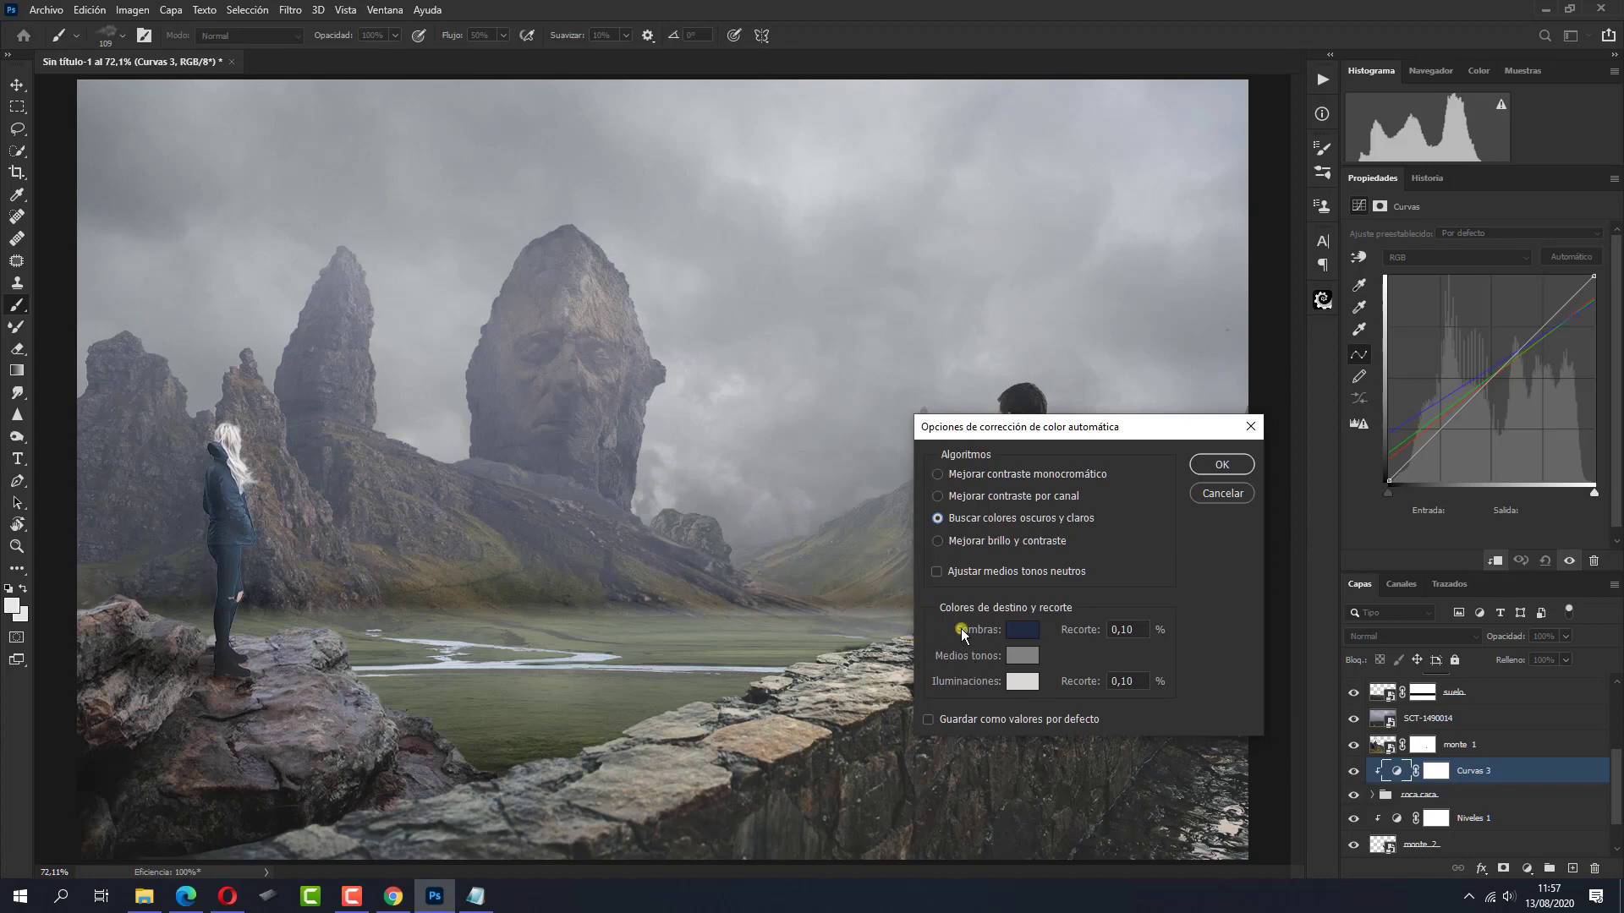
left_click(1024, 628)
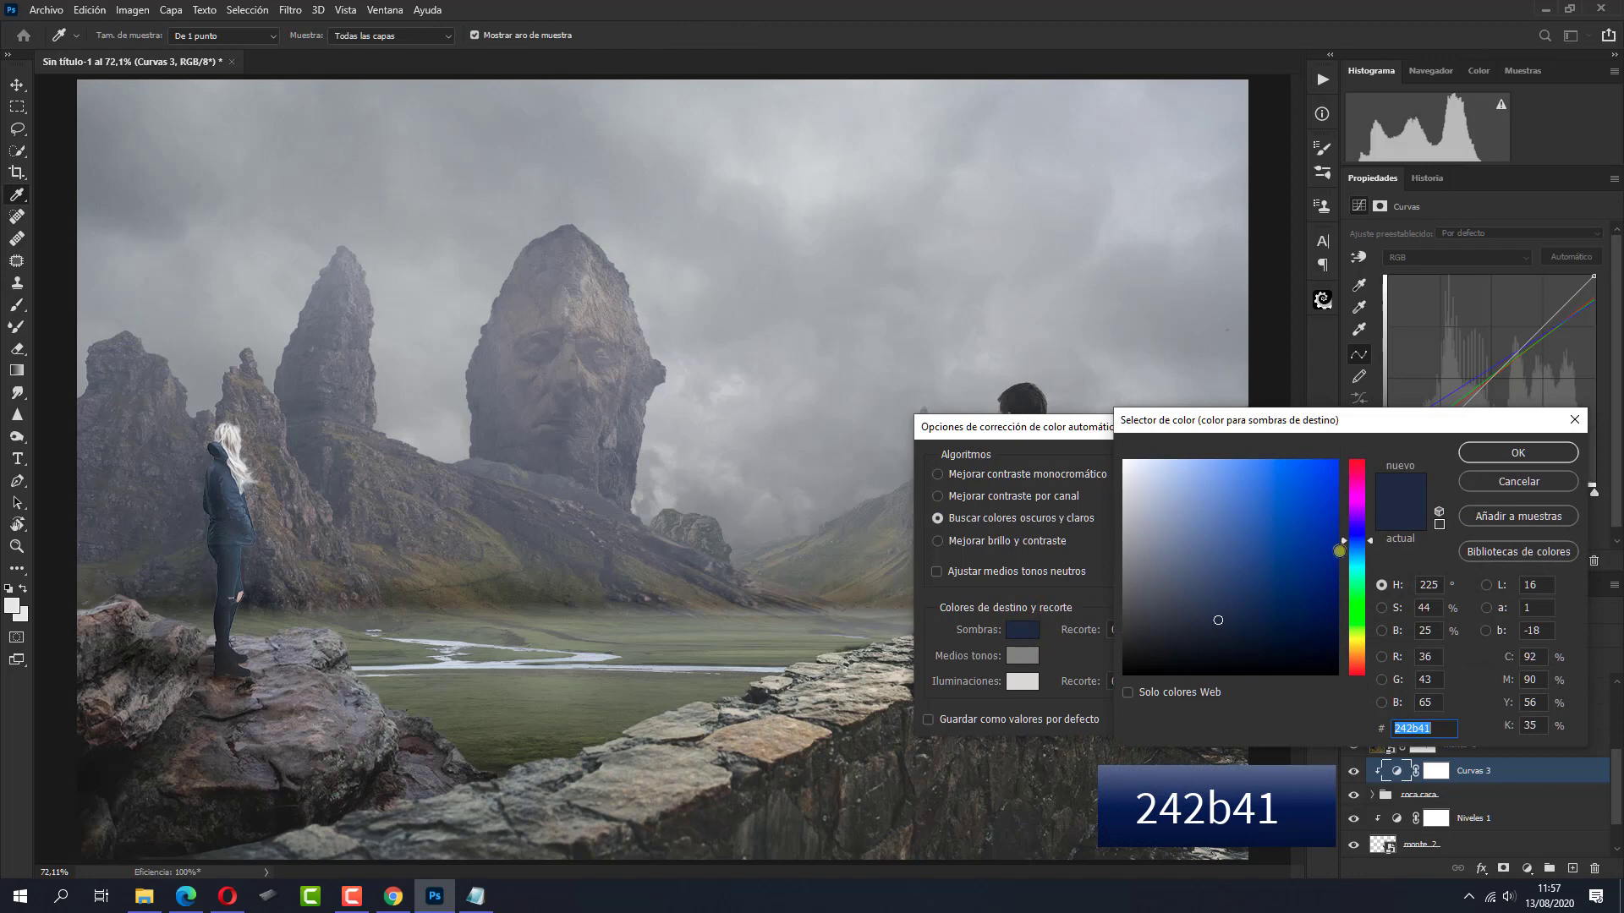
left_click(1488, 454)
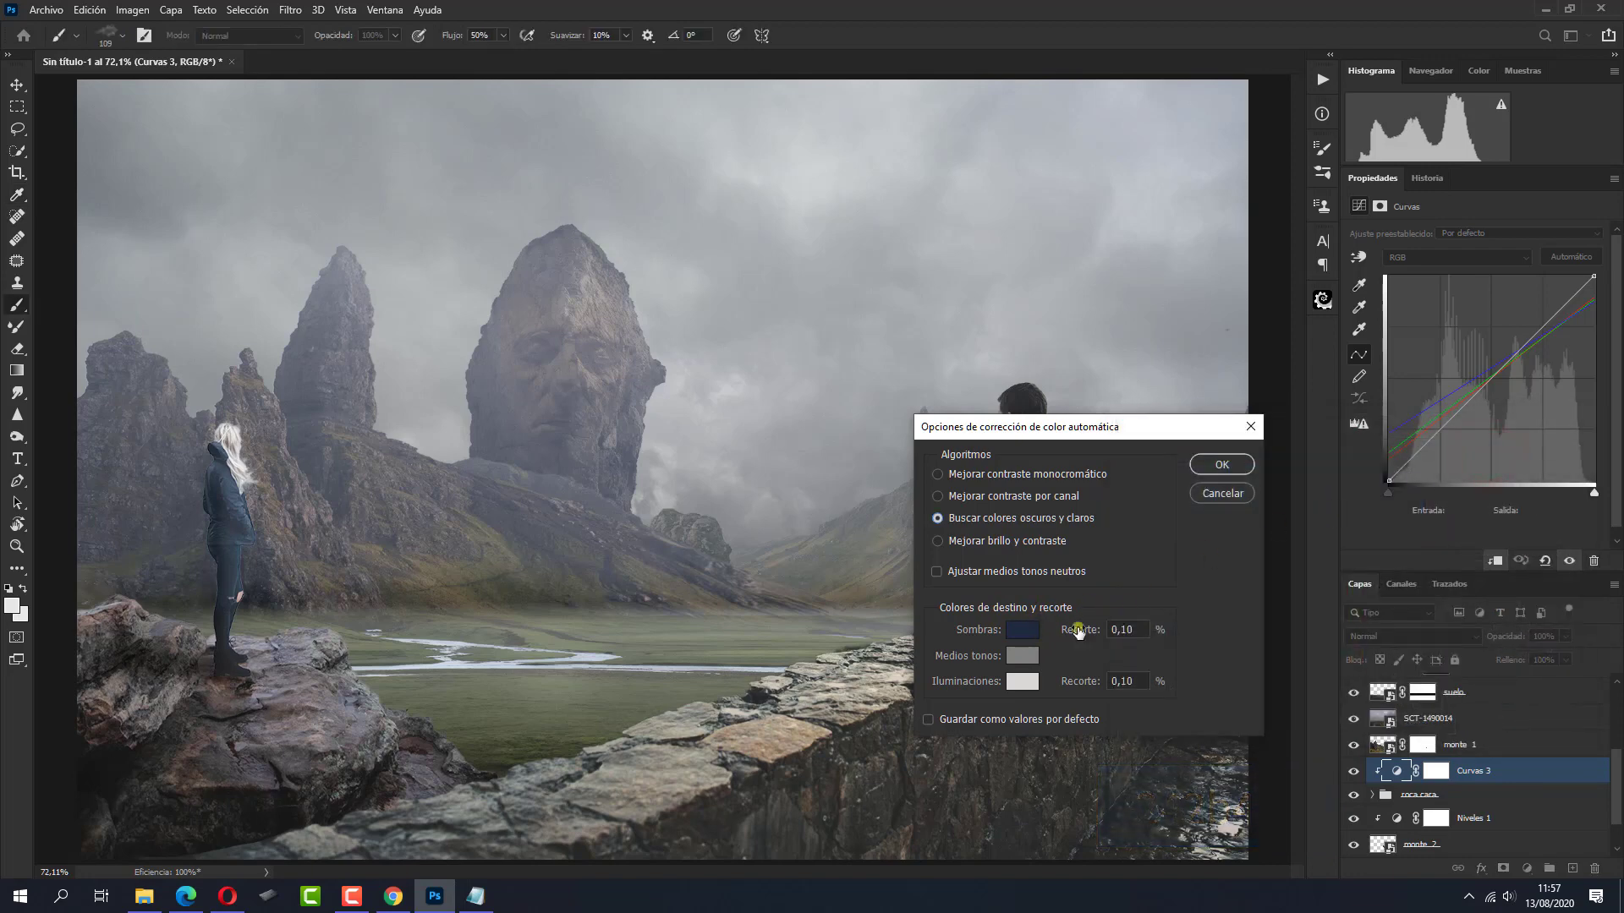
left_click(1024, 682)
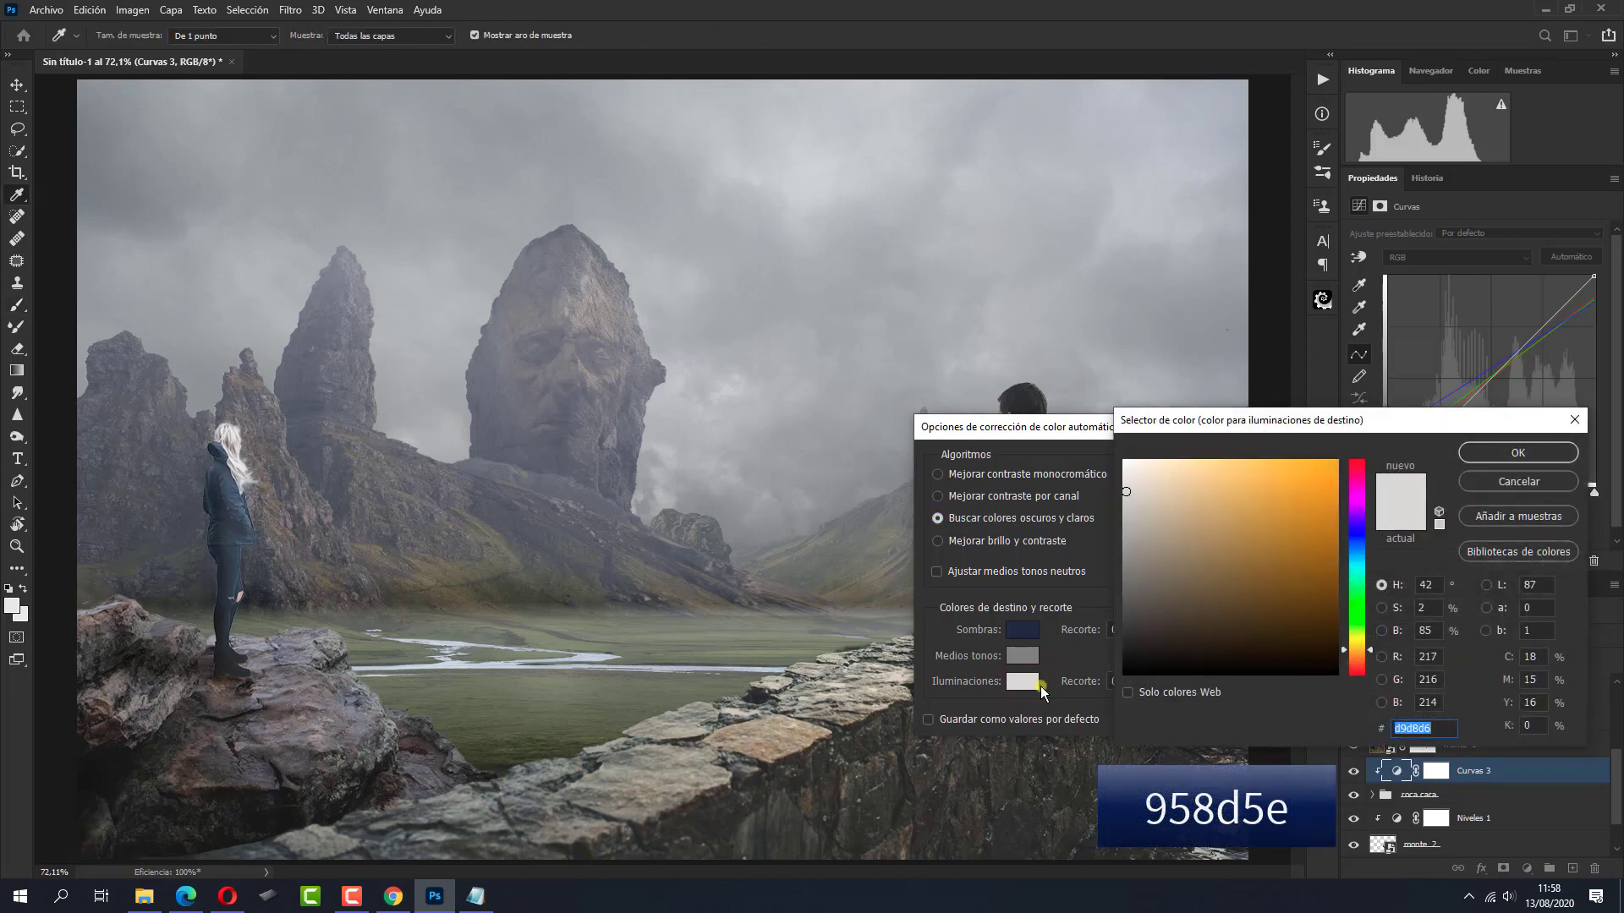
left_click(1483, 455)
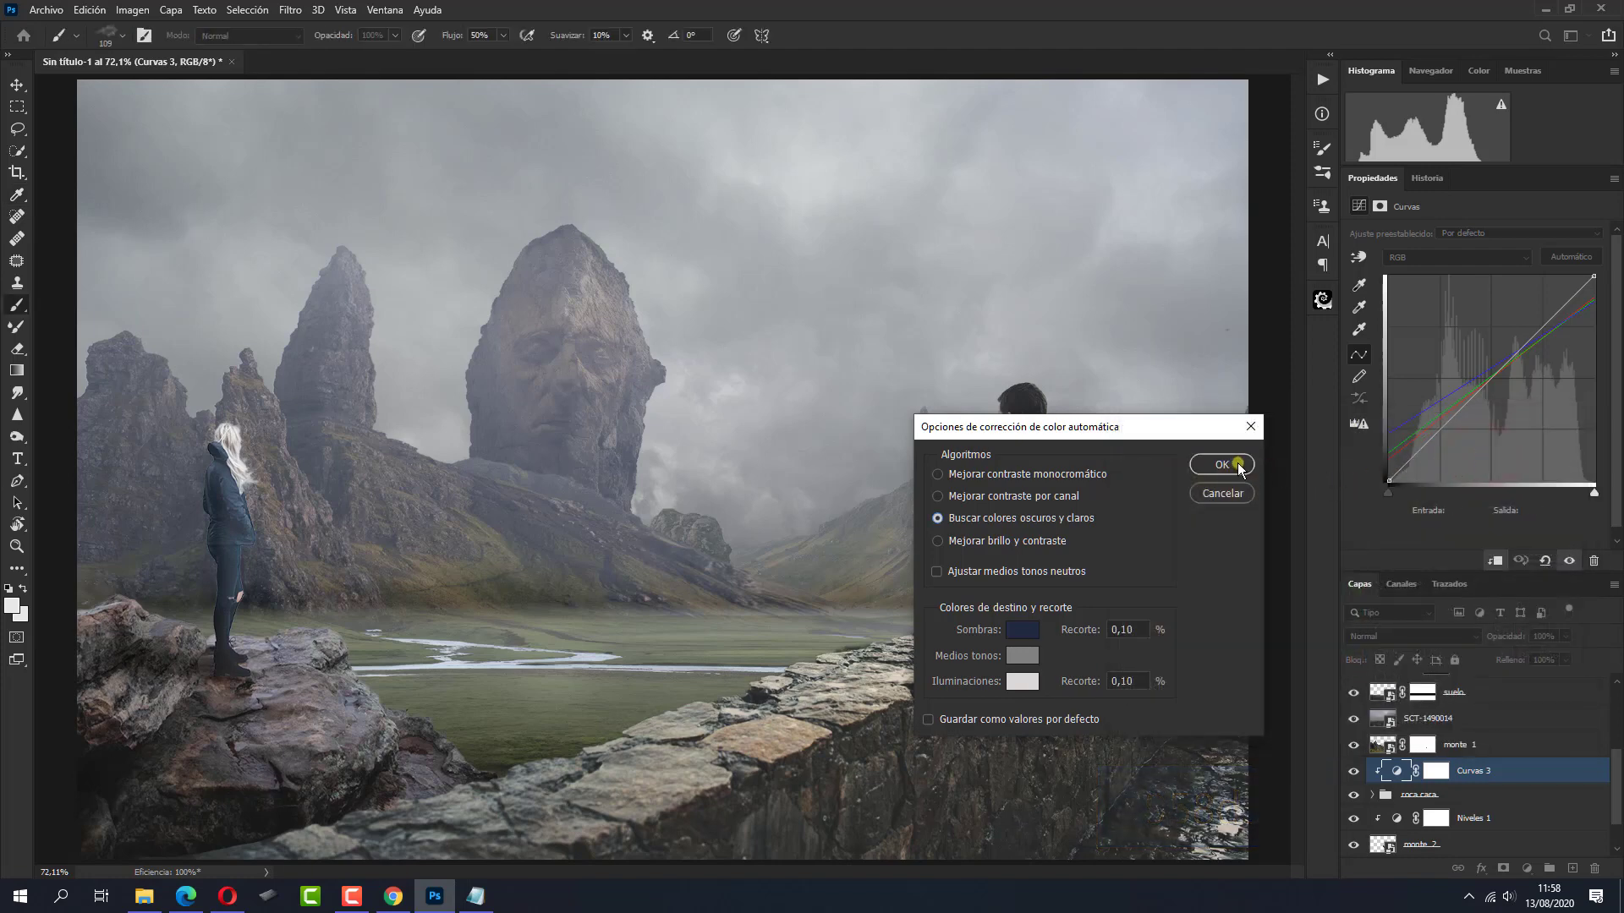
left_click(1221, 464)
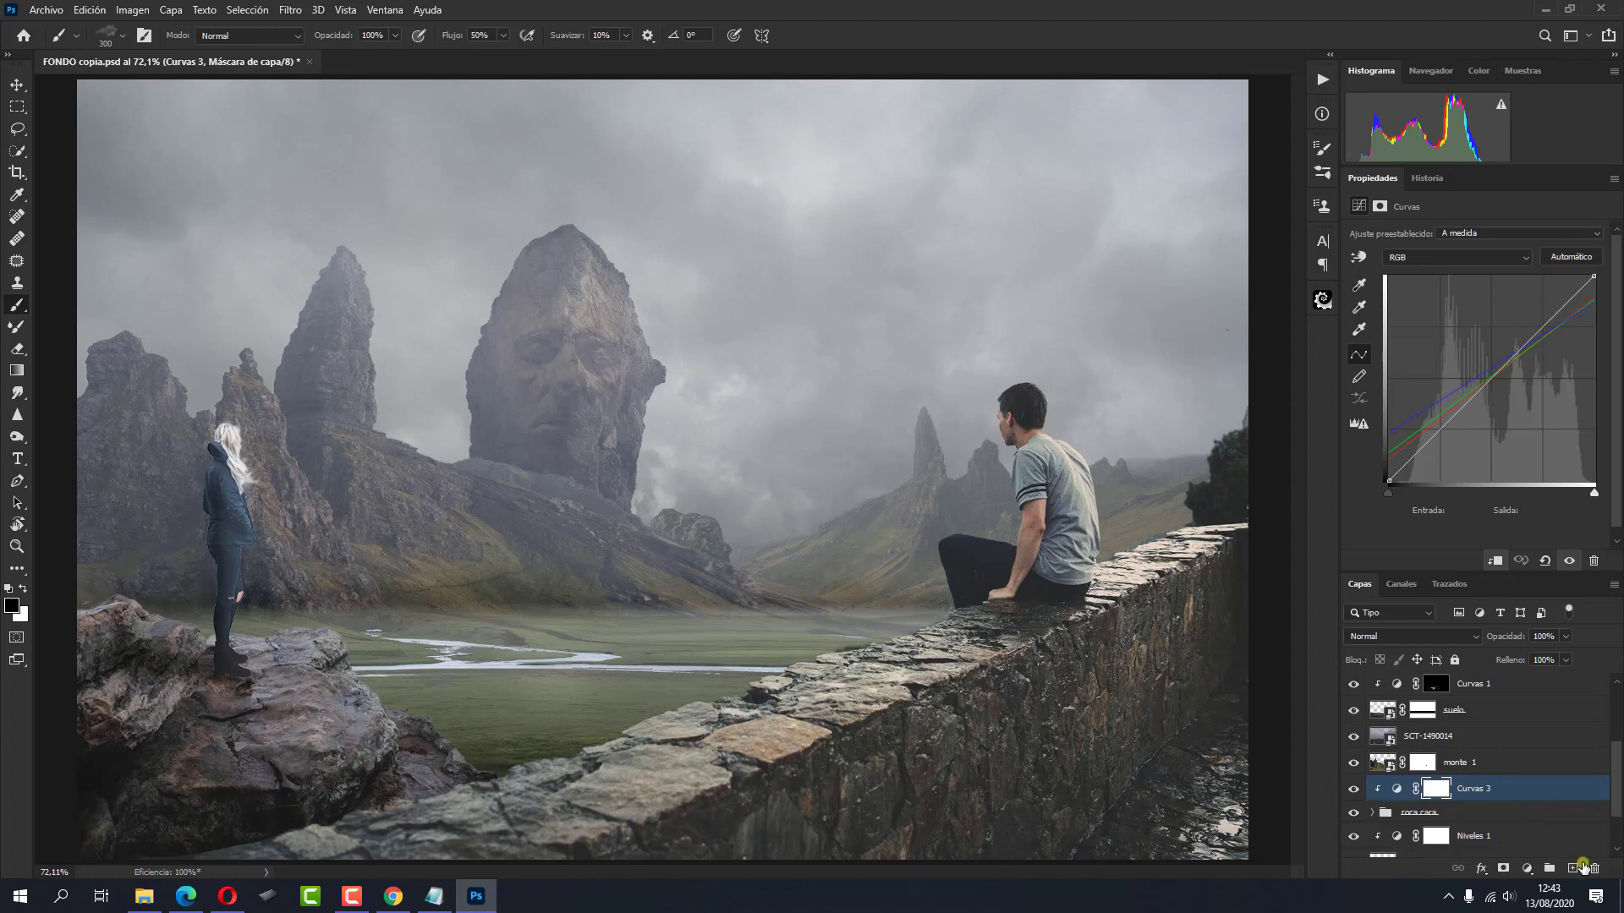
Add a blue-labelled Capa 3 layer above Curvas 3 and set light grey e7e9e6 as the paint colour
left_click(1572, 869)
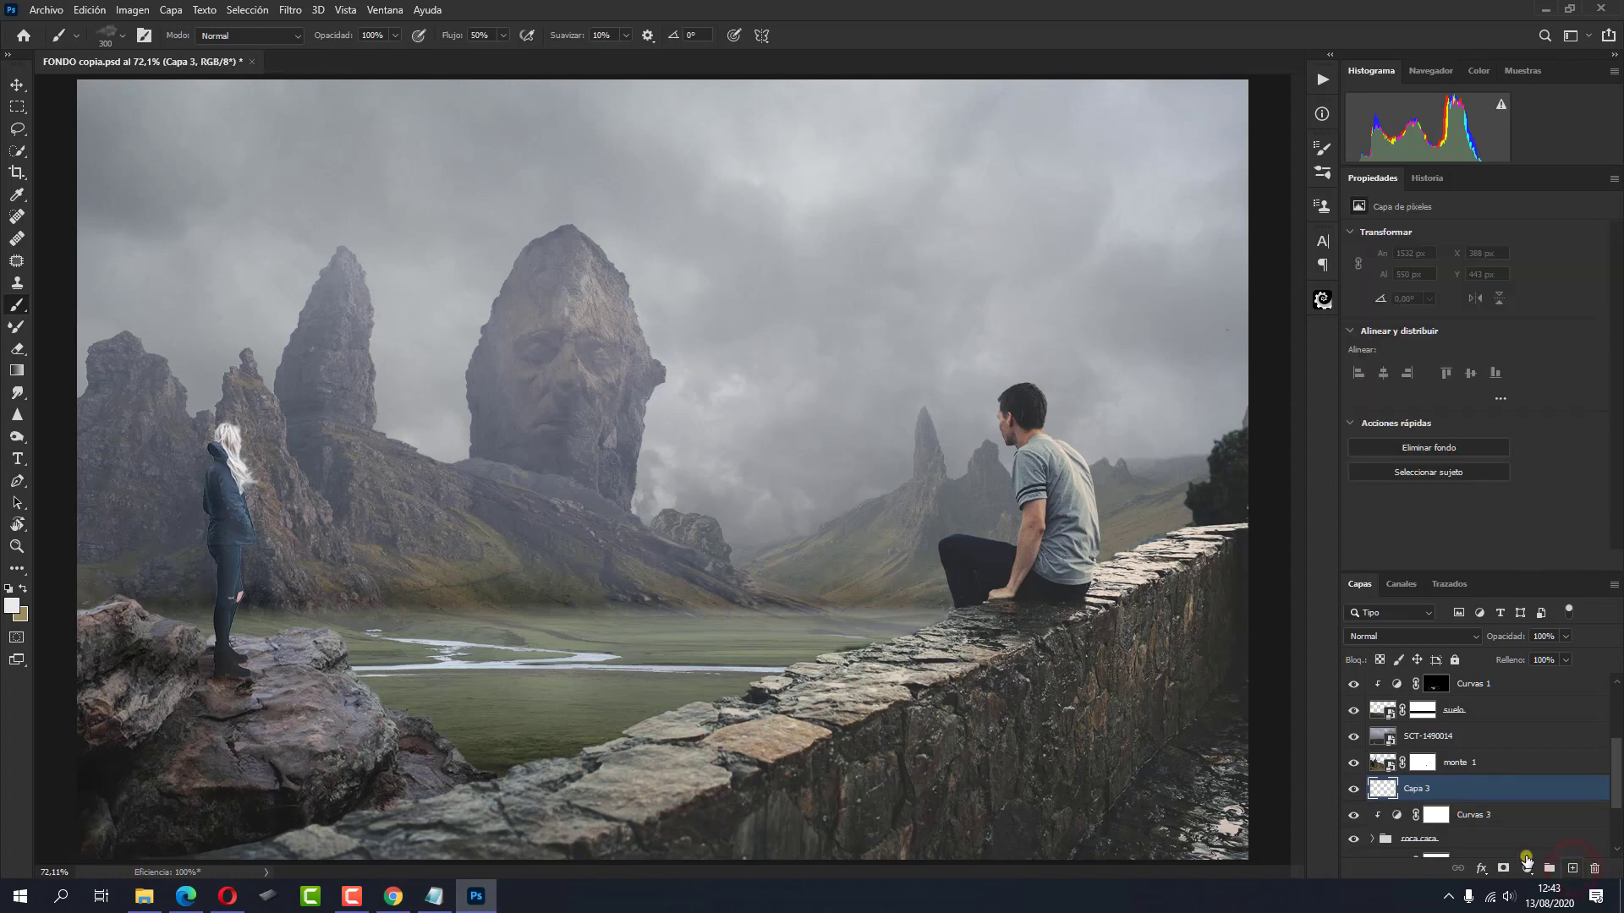
right_click(1350, 790)
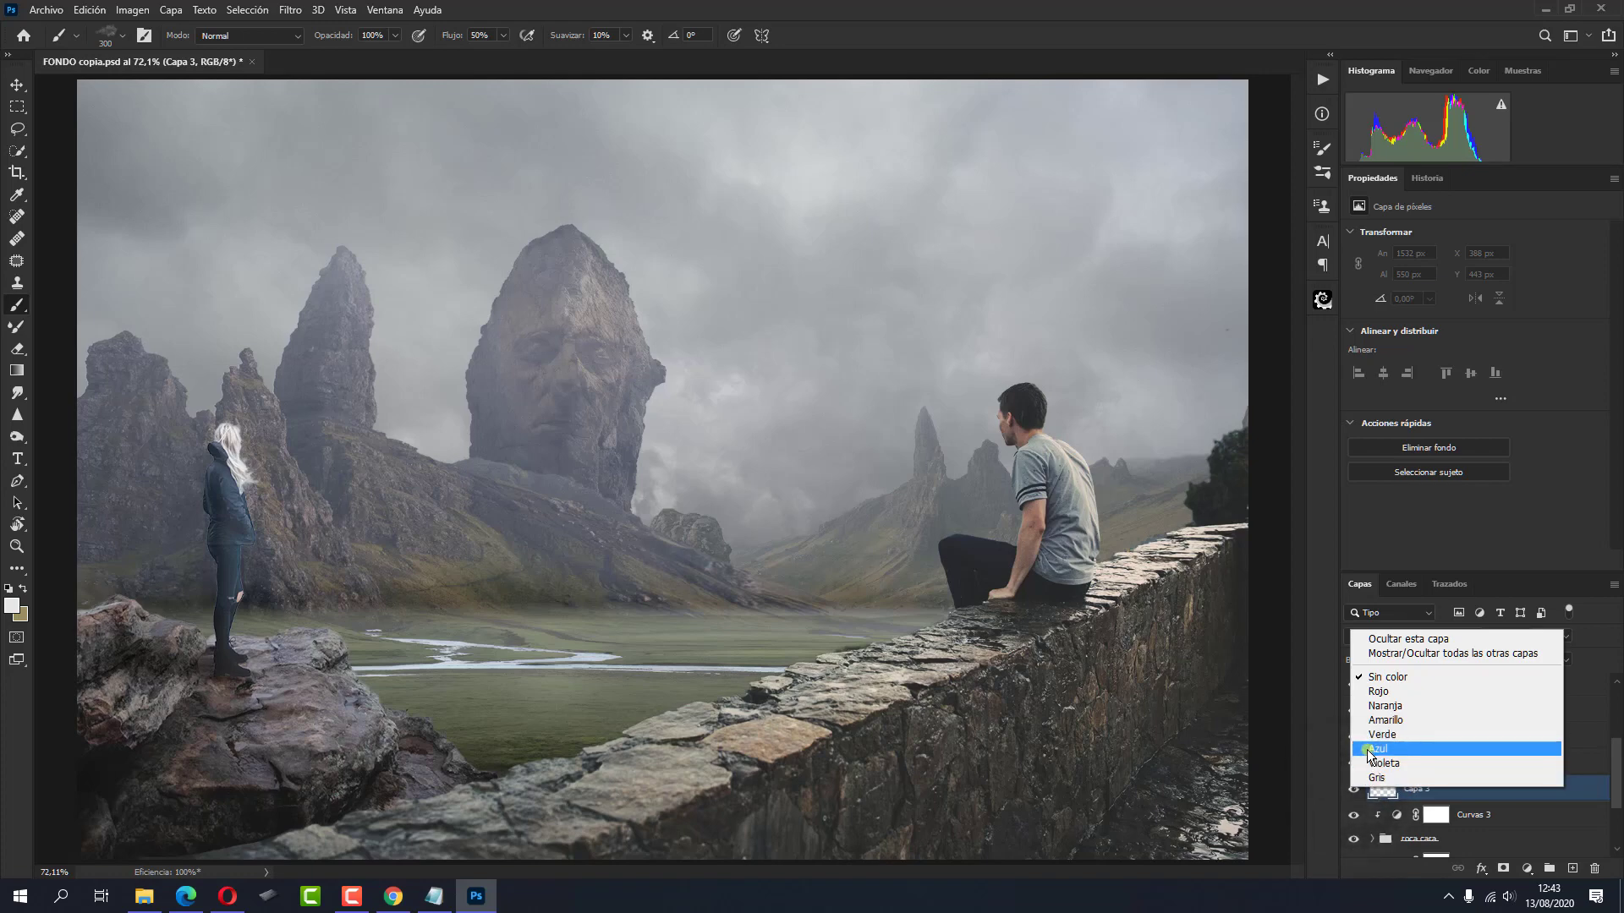
left_click(1363, 753)
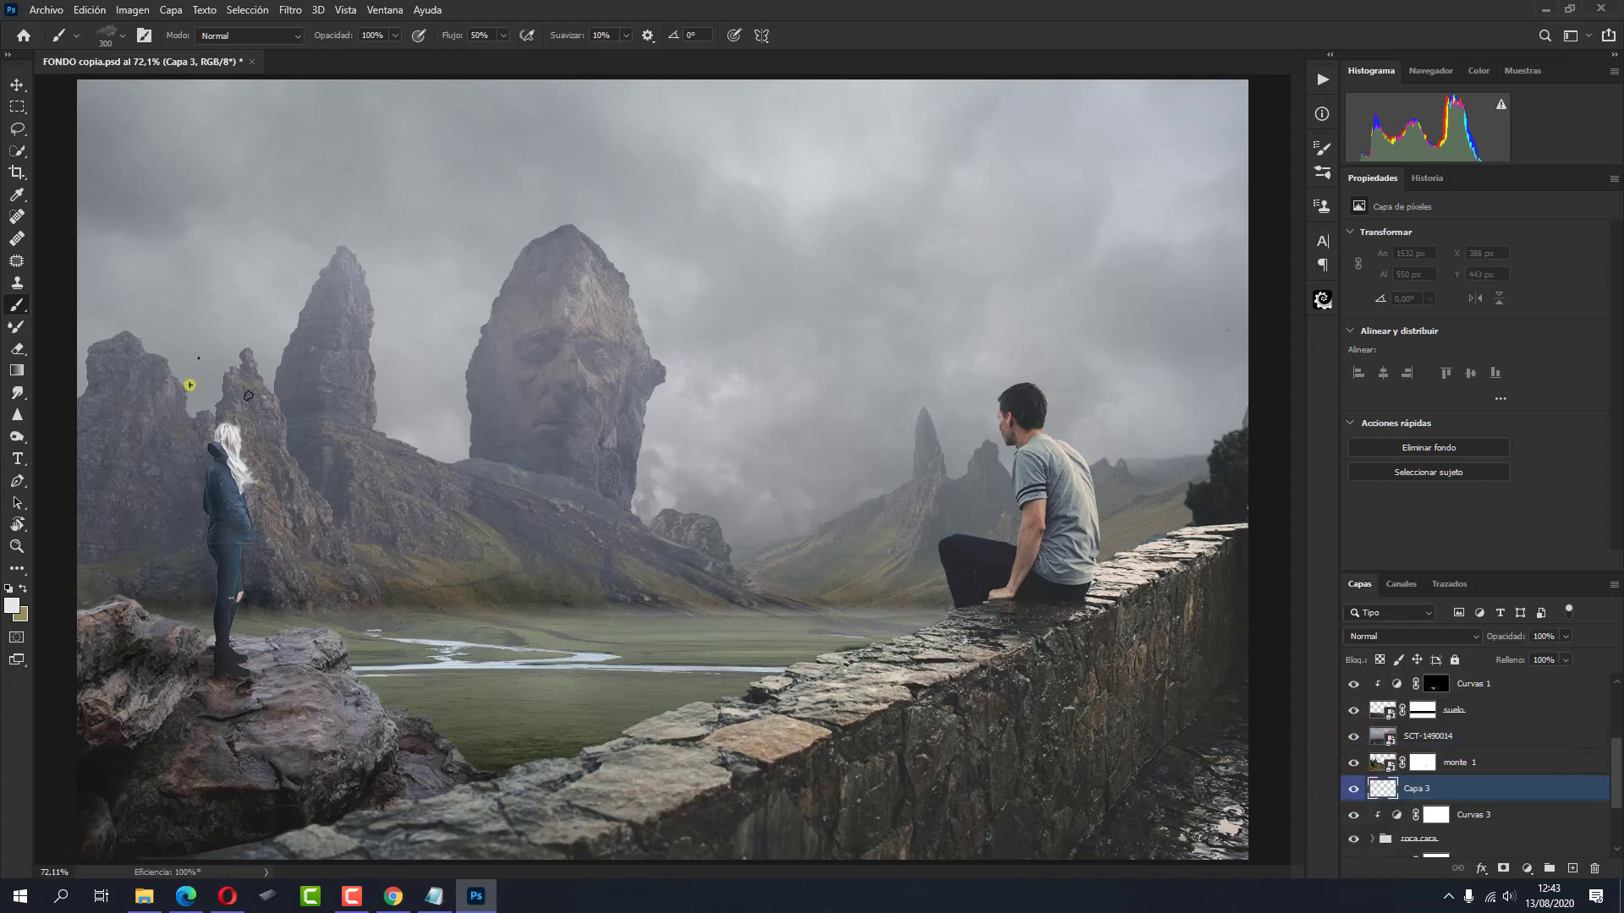
left_click(122, 36)
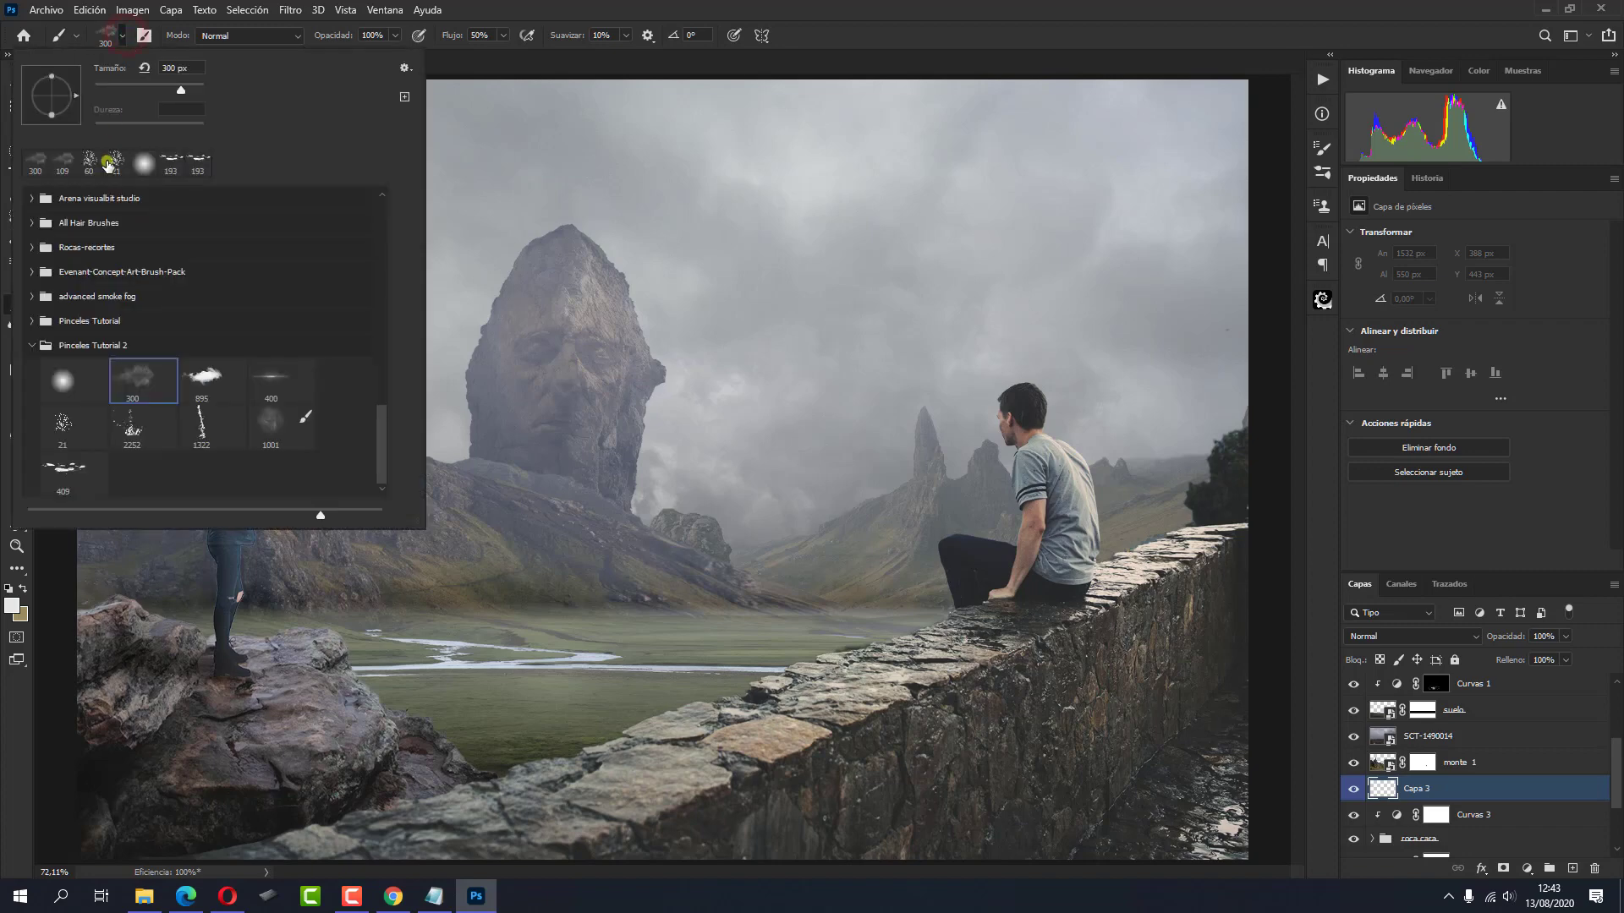
left_click(901, 40)
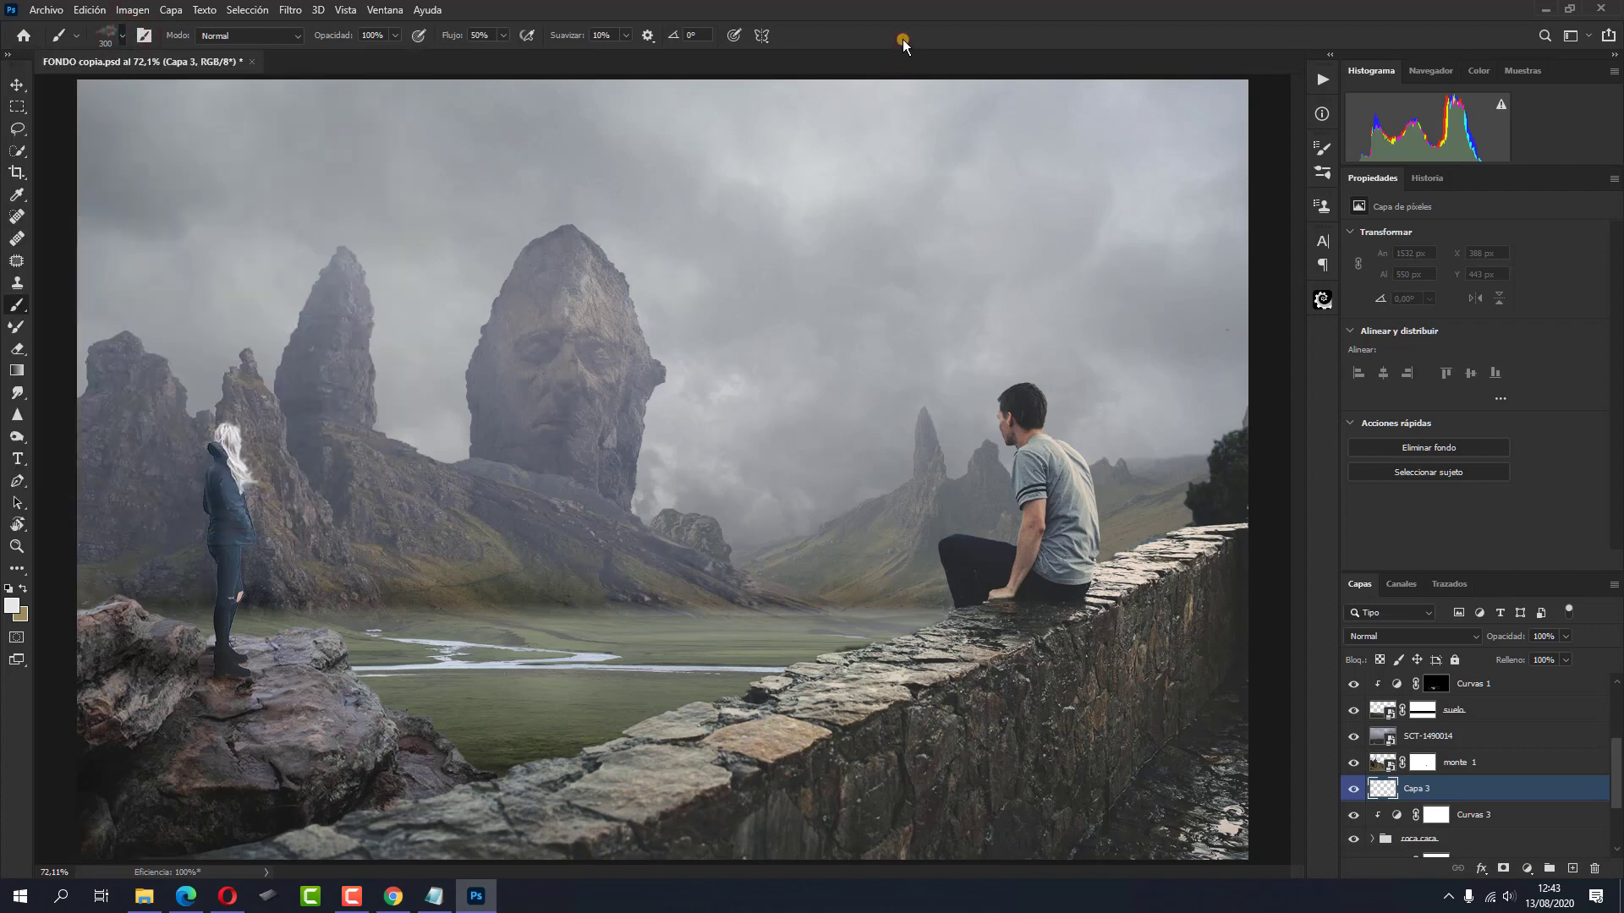
left_click(16, 607)
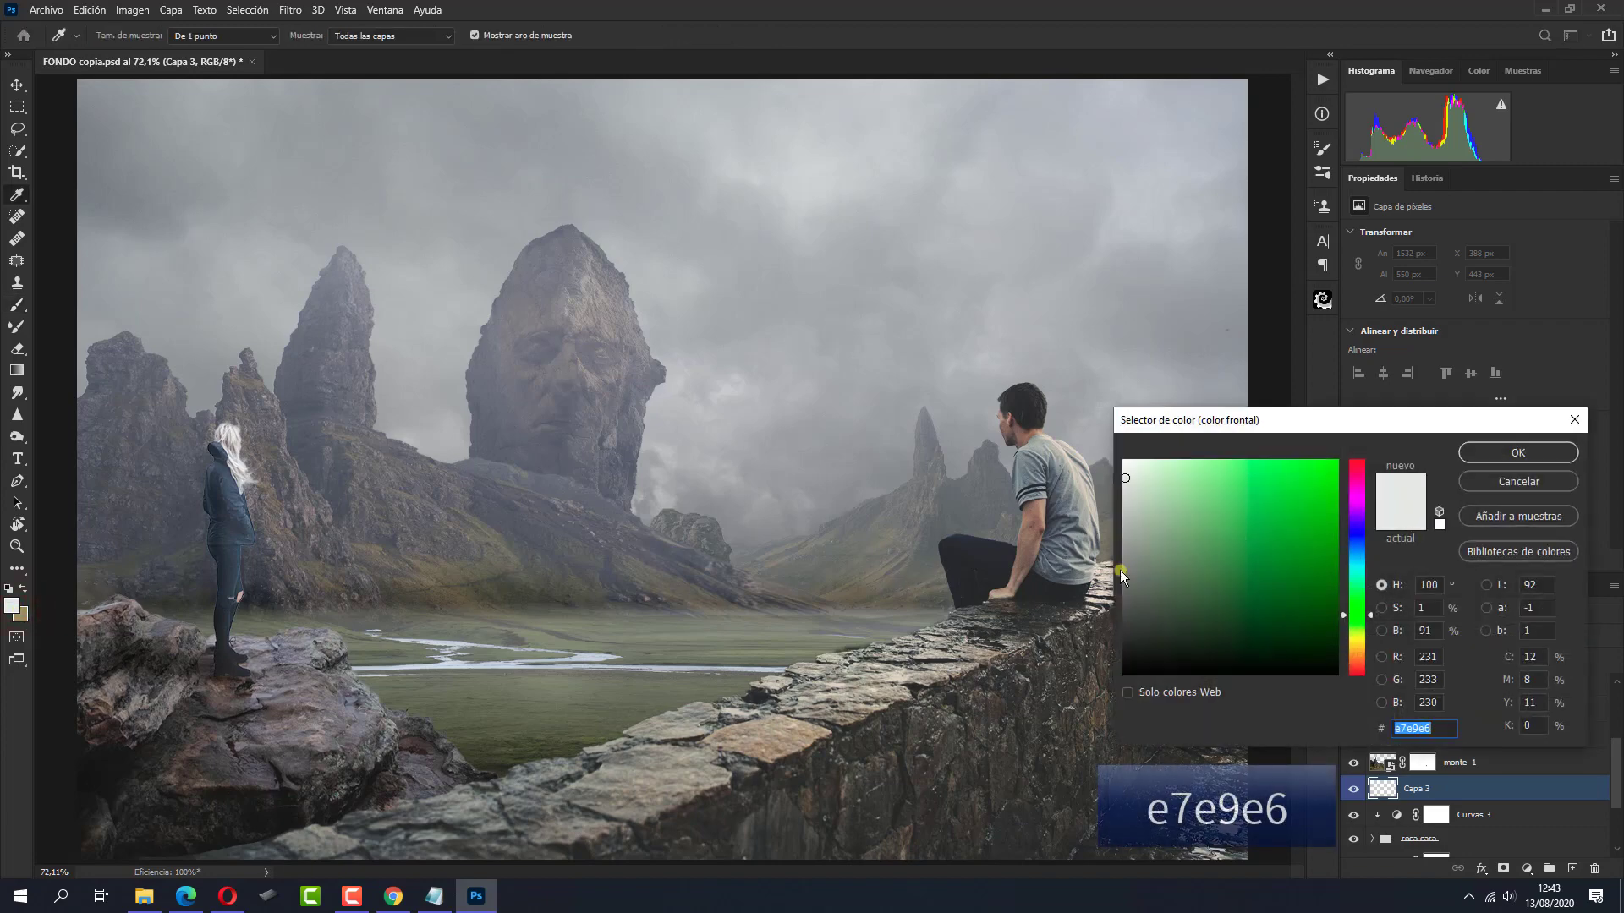
left_click(1495, 452)
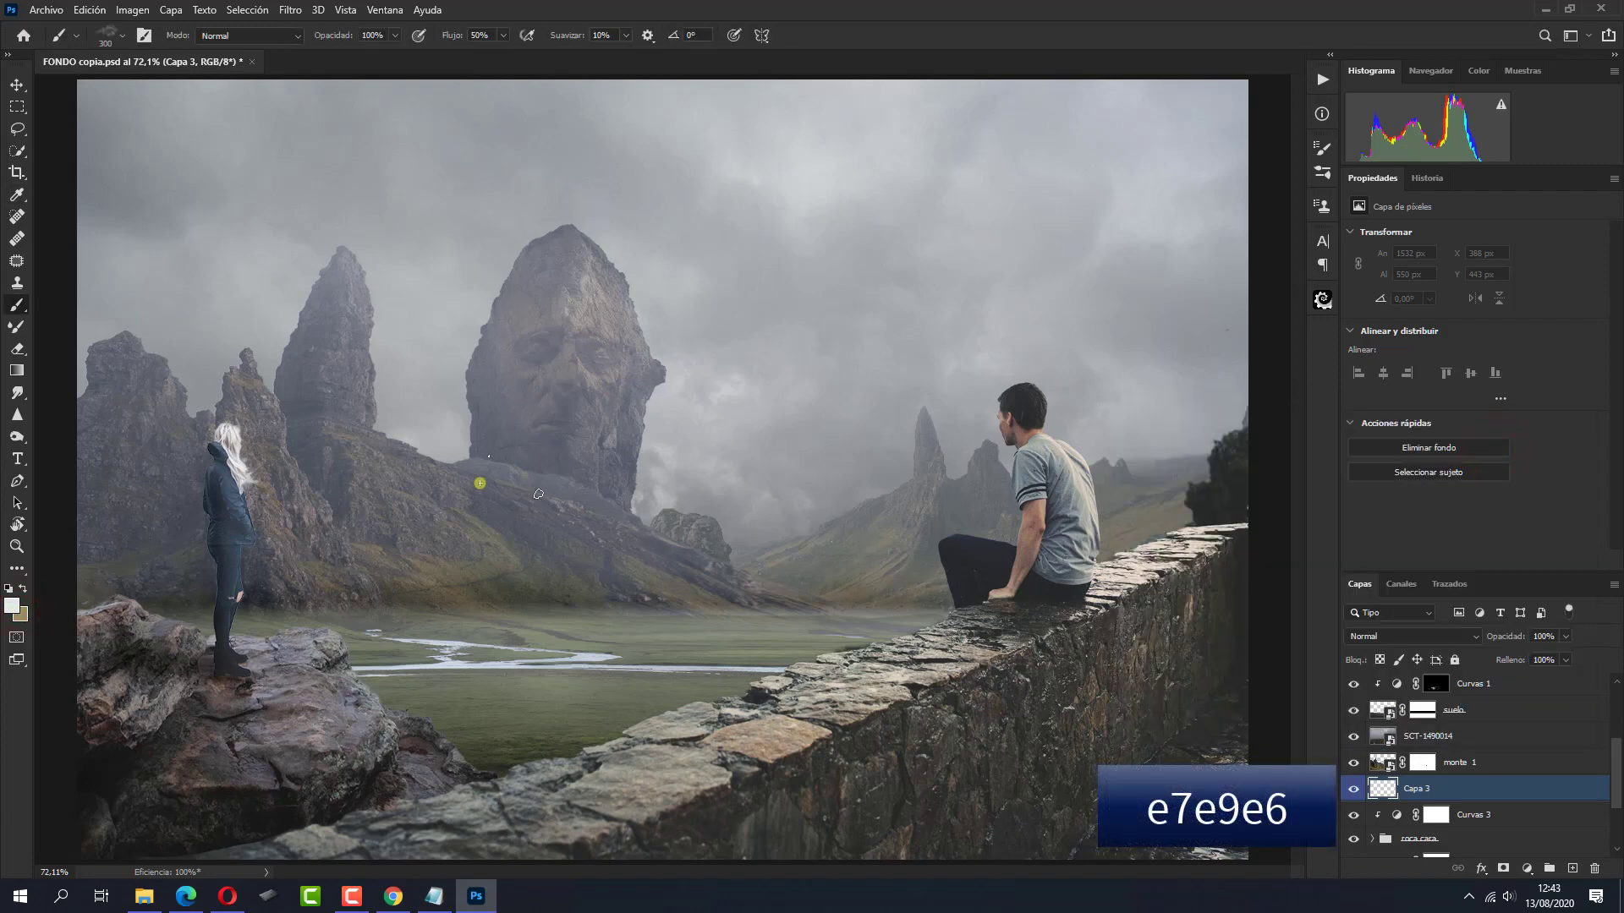
Paint soft fog along the rock ridge, behind the man and around the spire base
left_click_drag(426, 452, 478, 482)
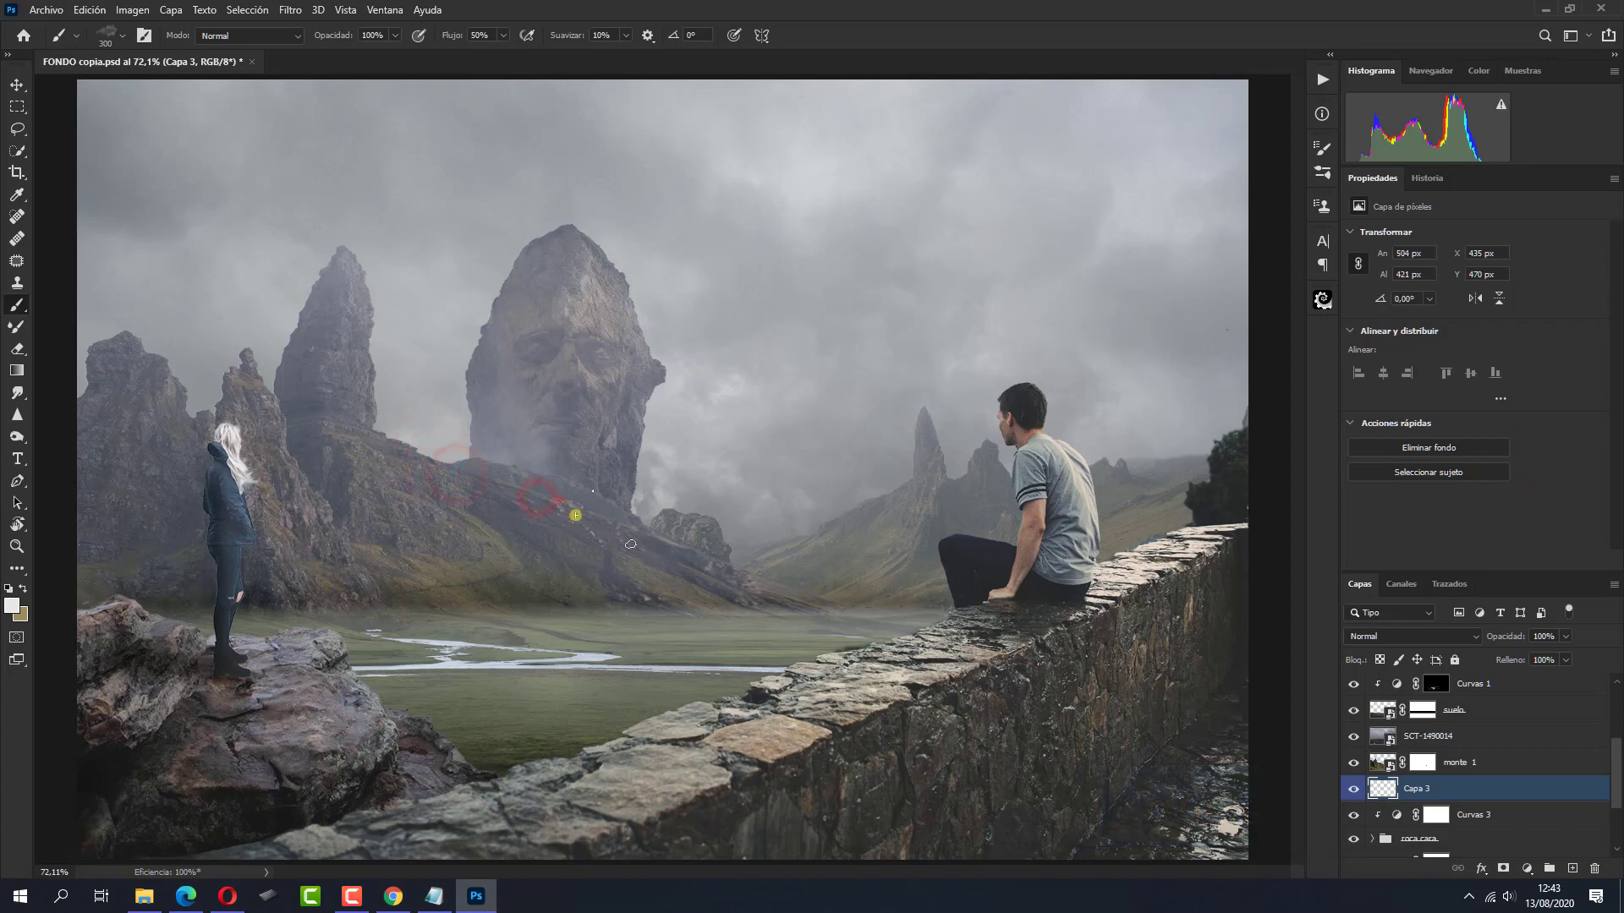
mouse_move(599, 509)
left_mouse_down()
mouse_move(635, 528)
mouse_move(915, 512)
left_mouse_up()
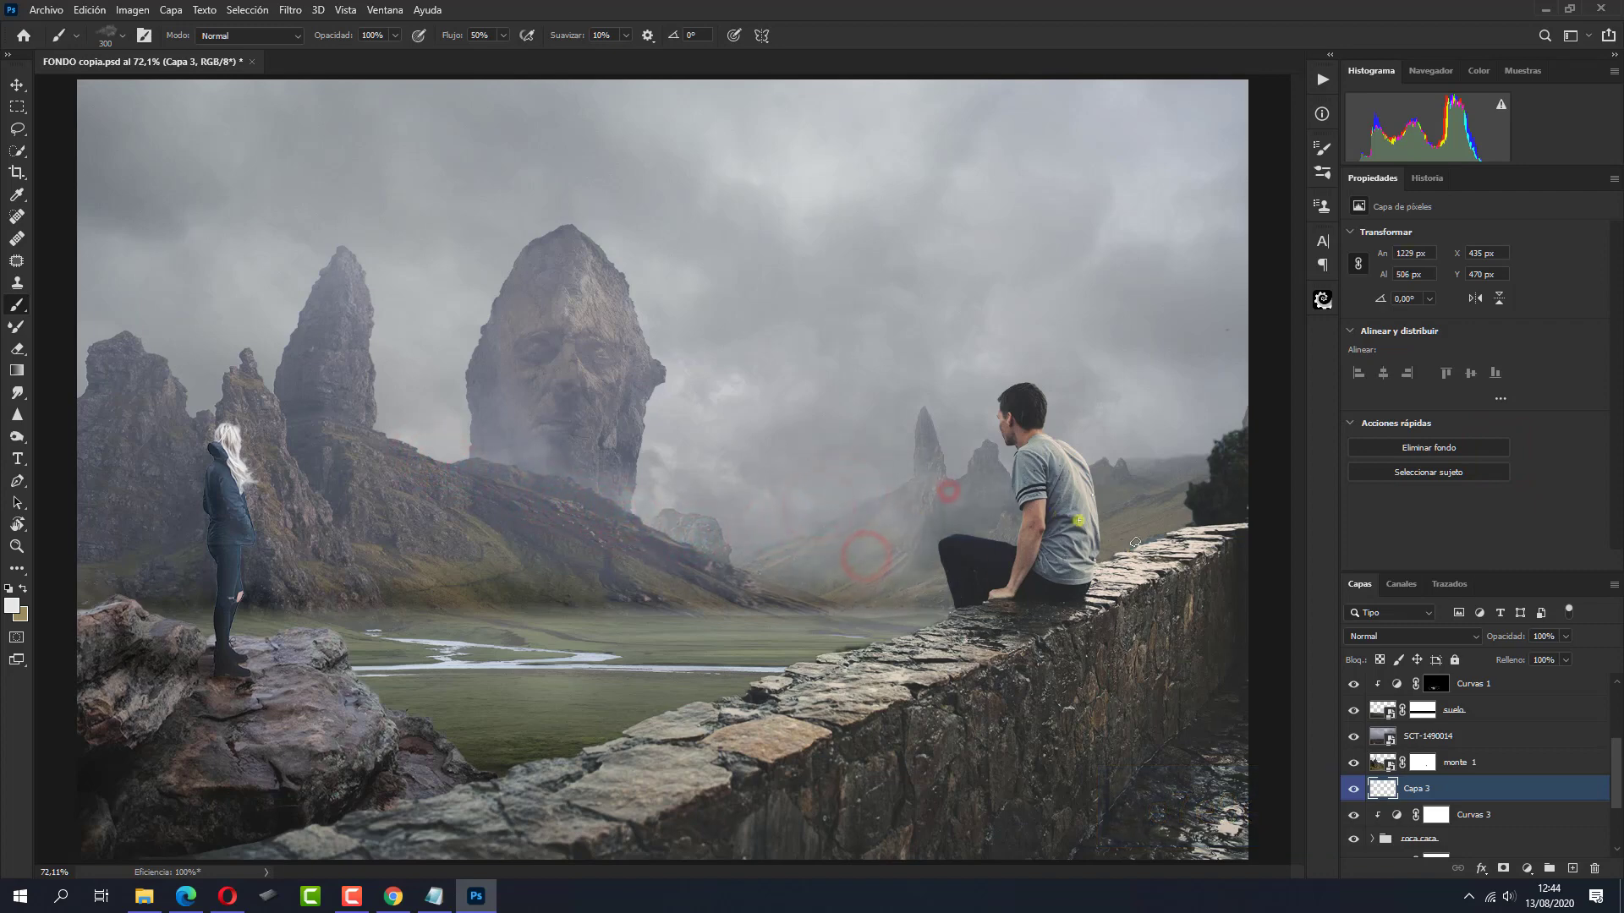
left_click_drag(915, 513, 1184, 520)
left_click(748, 533)
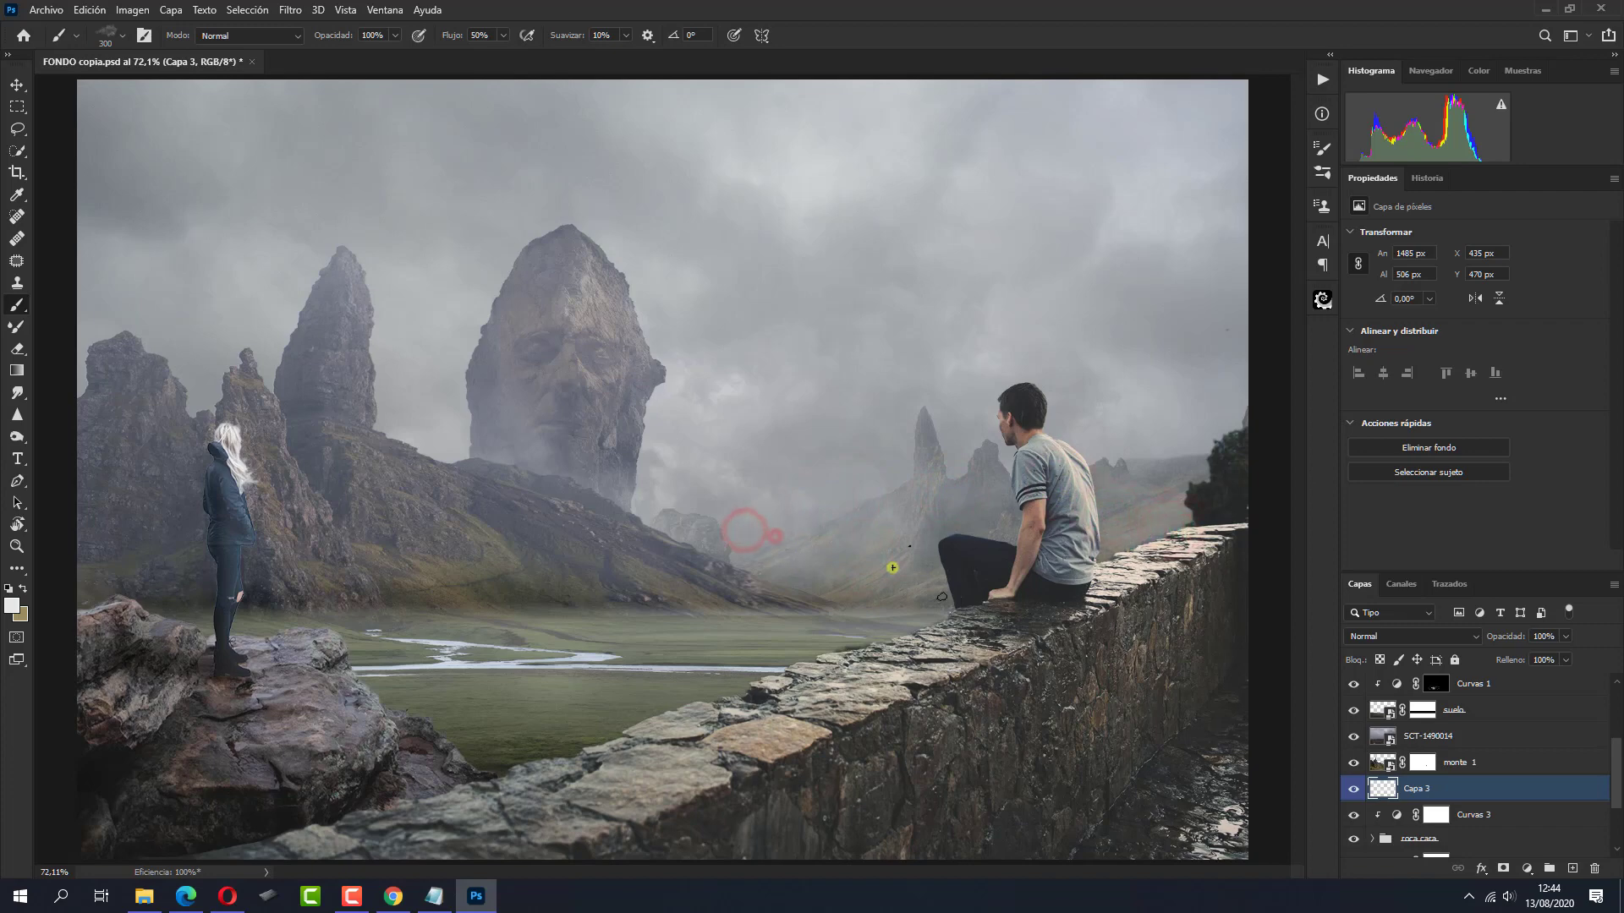
left_click(647, 459)
left_click_drag(631, 485, 452, 441)
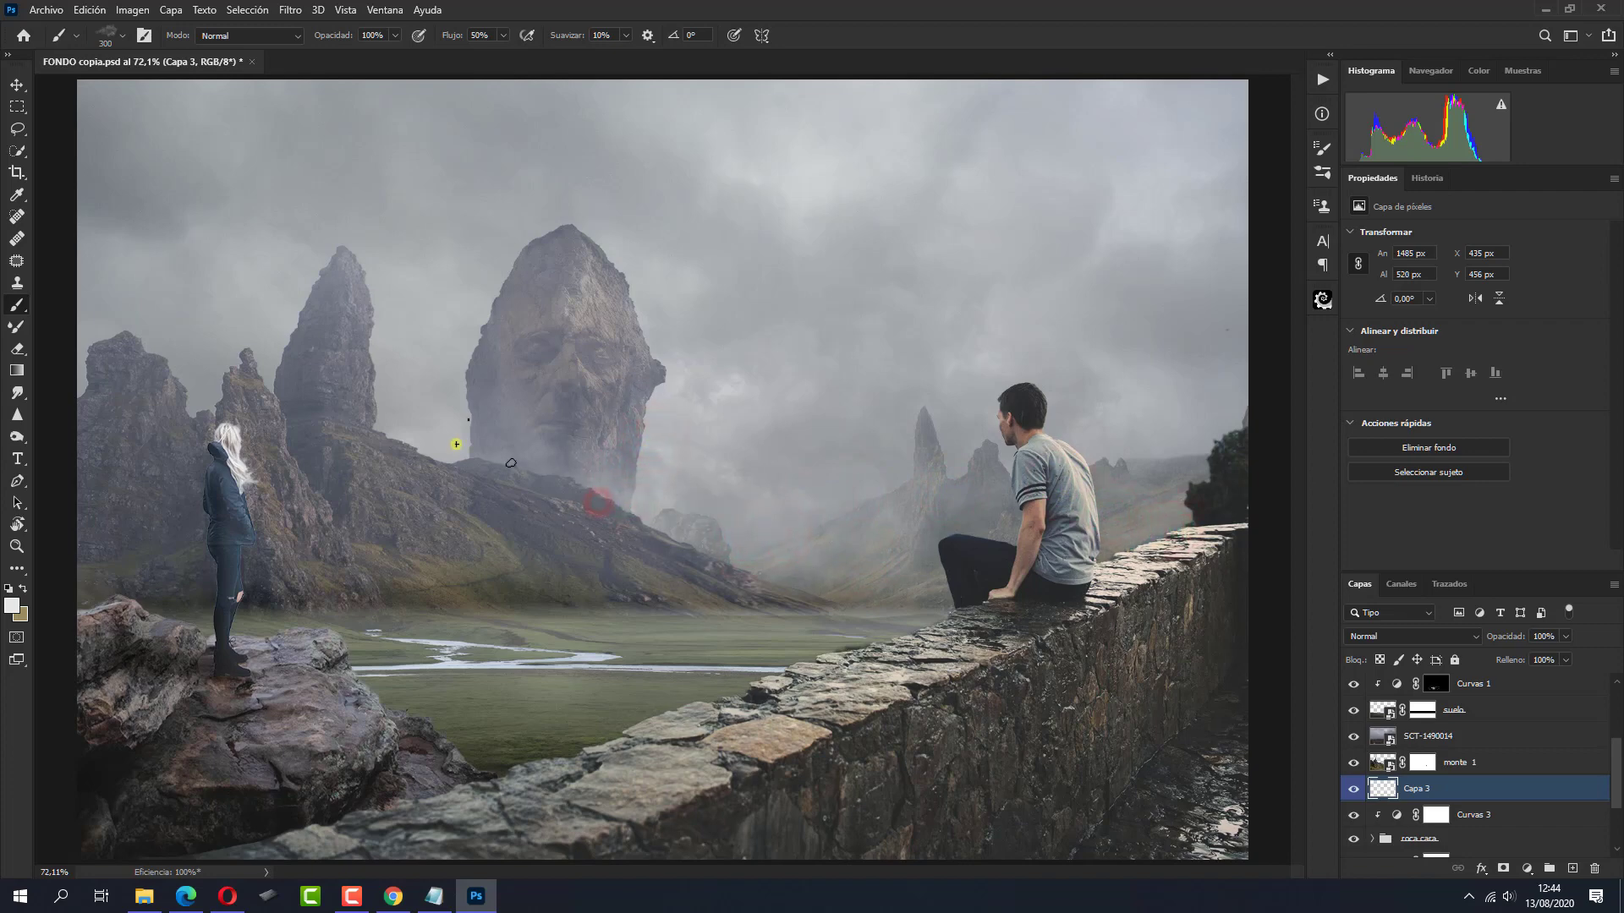
left_click(651, 443)
Add a new layer clipped to monte 1 in Sobreexponer color blend mode
left_click(1519, 764)
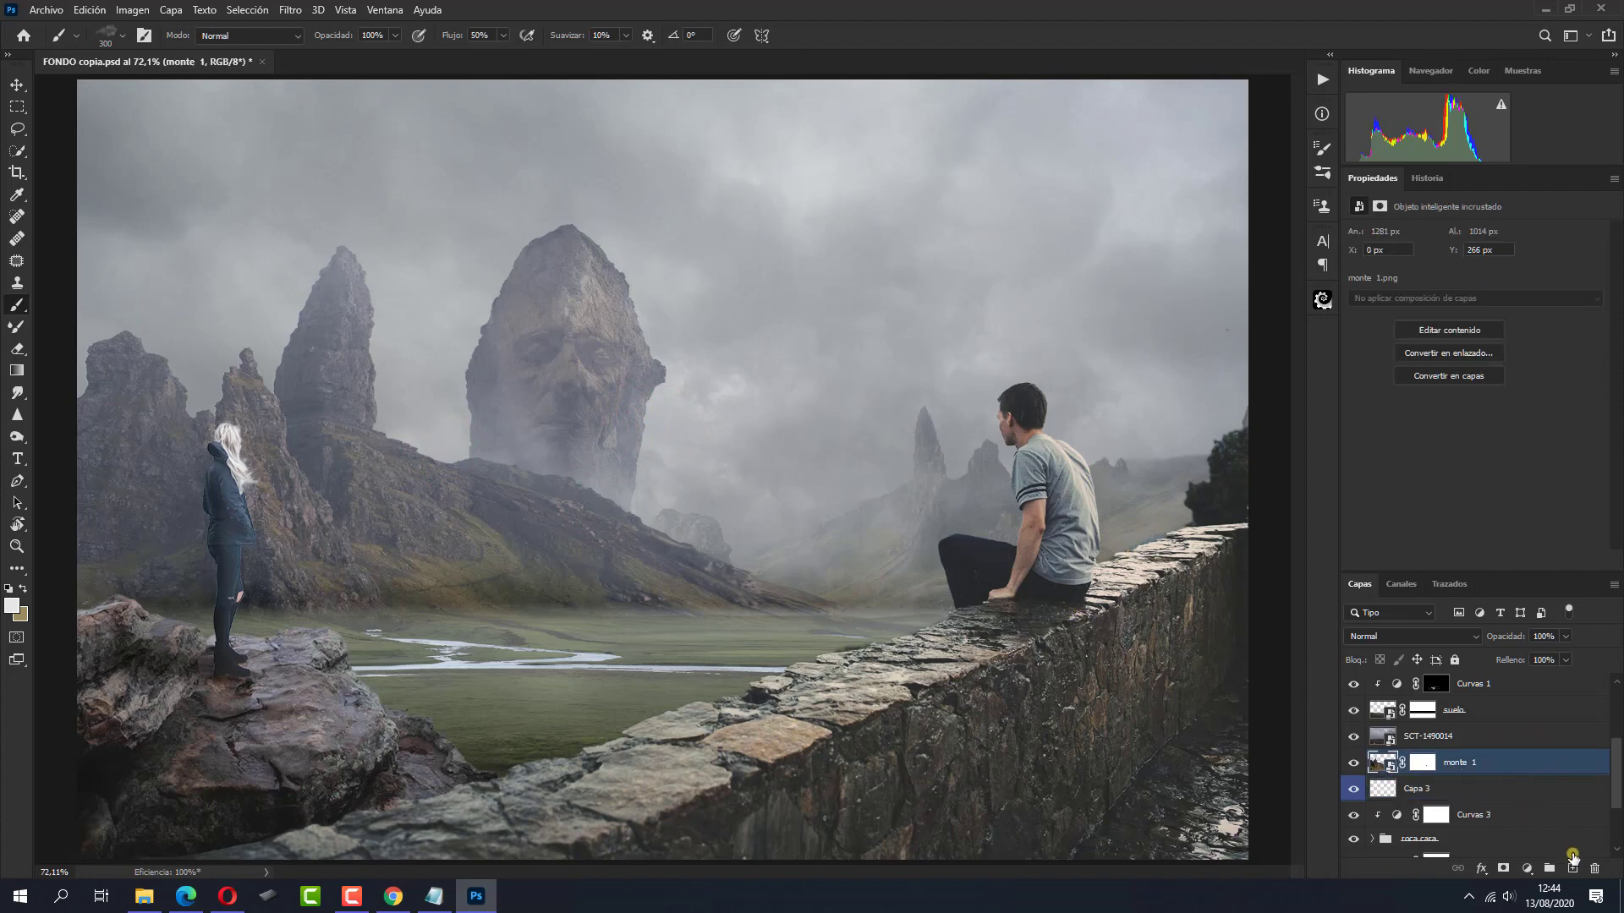
left_click(1573, 868)
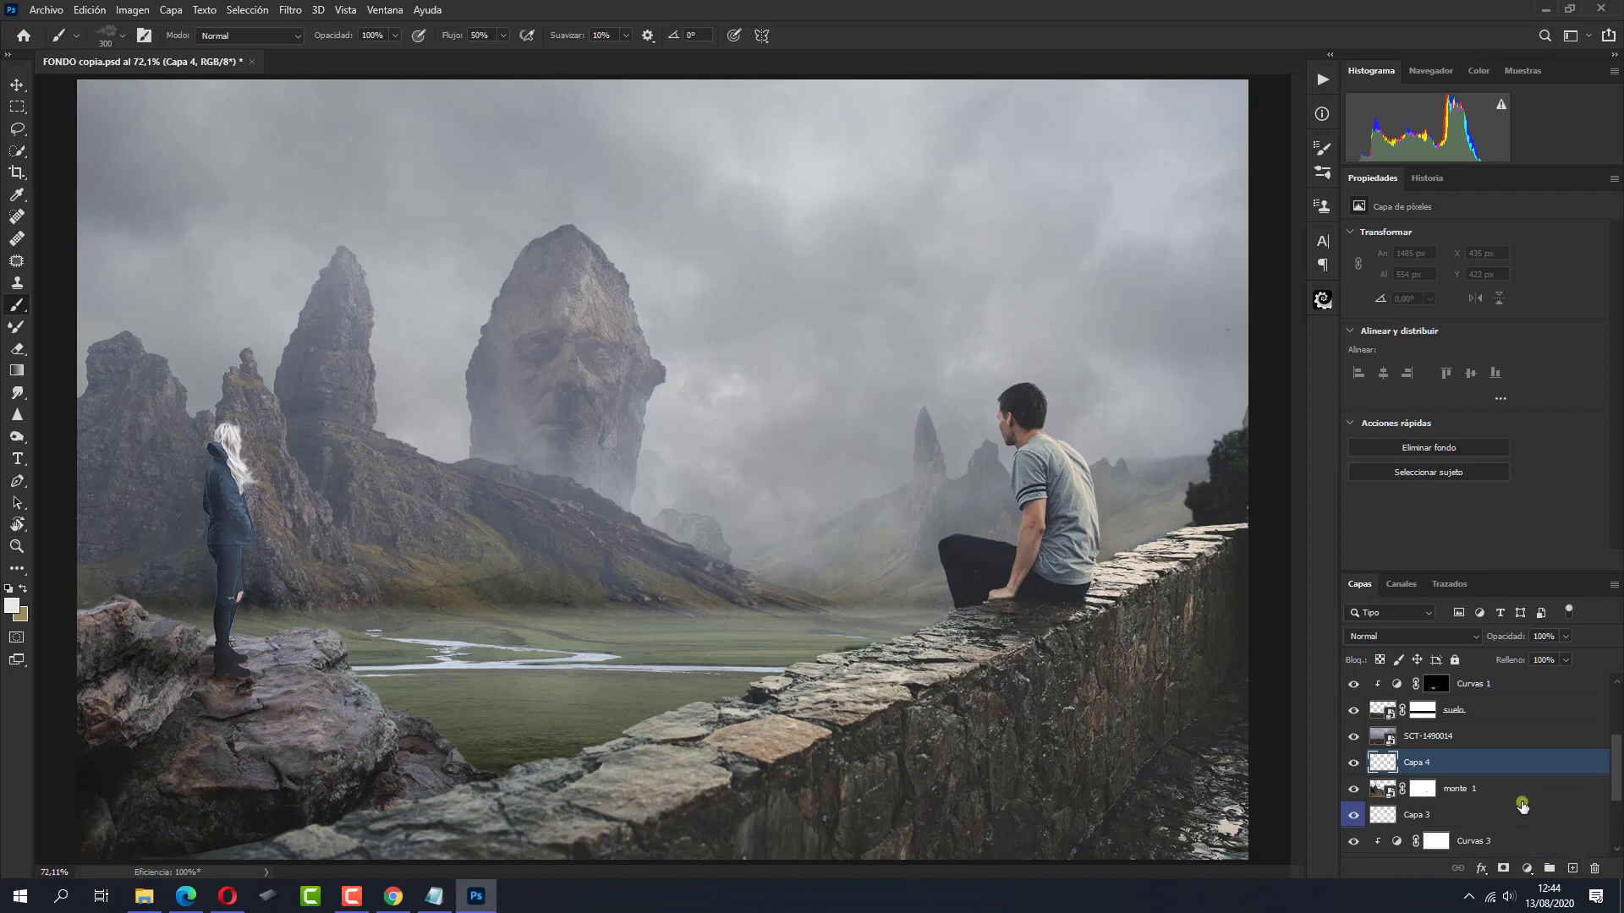
left_click_drag(1522, 806, 1515, 776)
left_click(1515, 775, "alt")
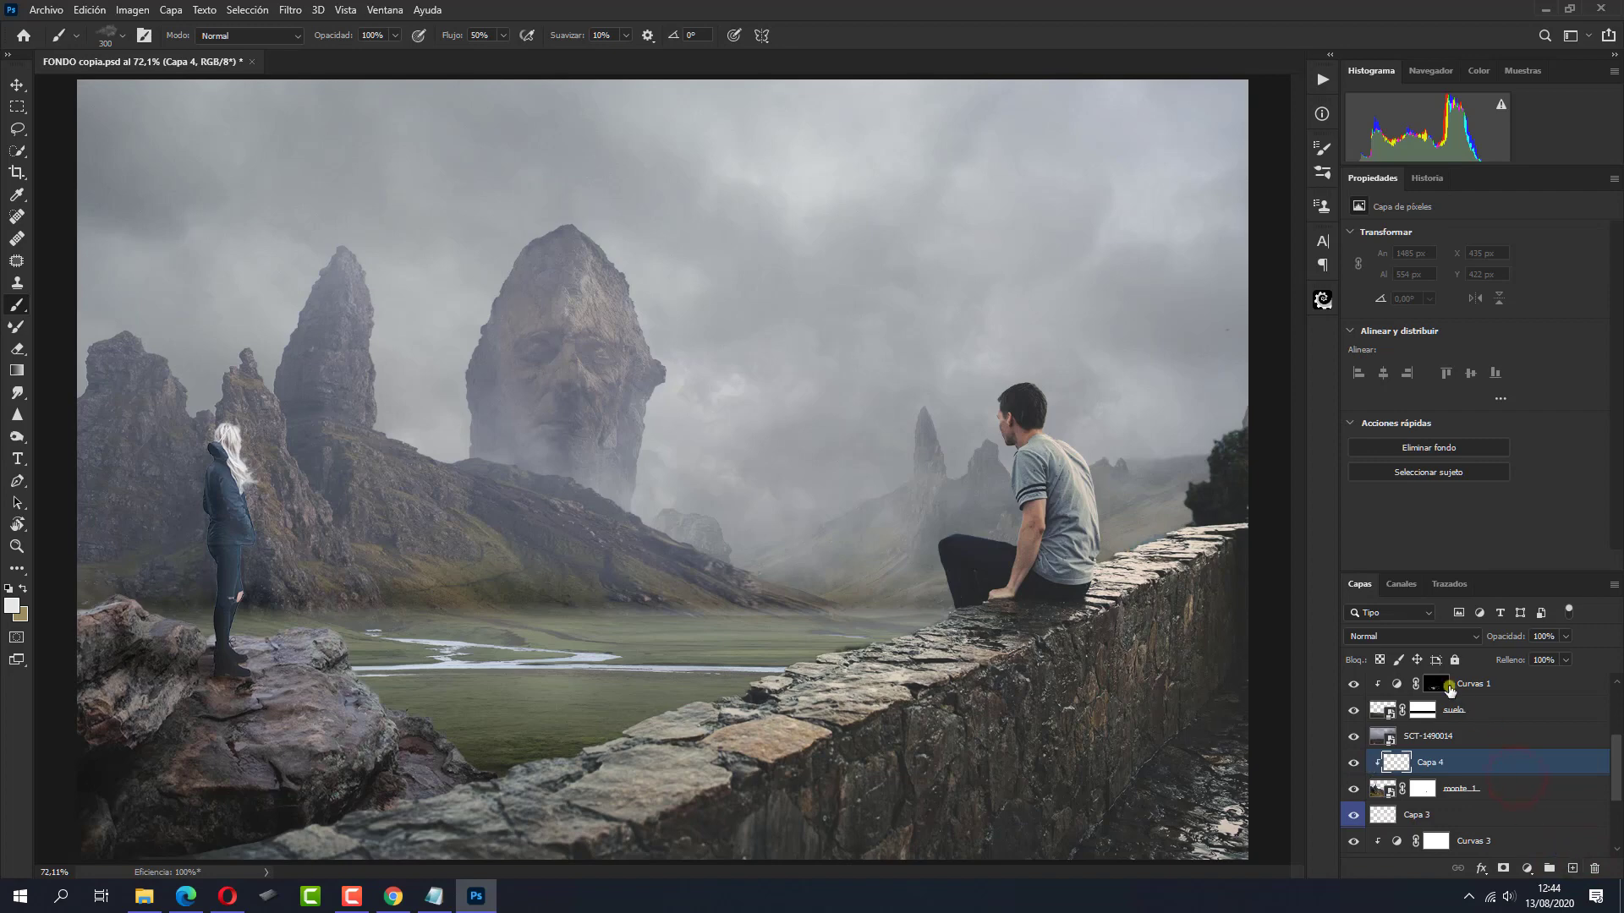
left_click(1417, 638)
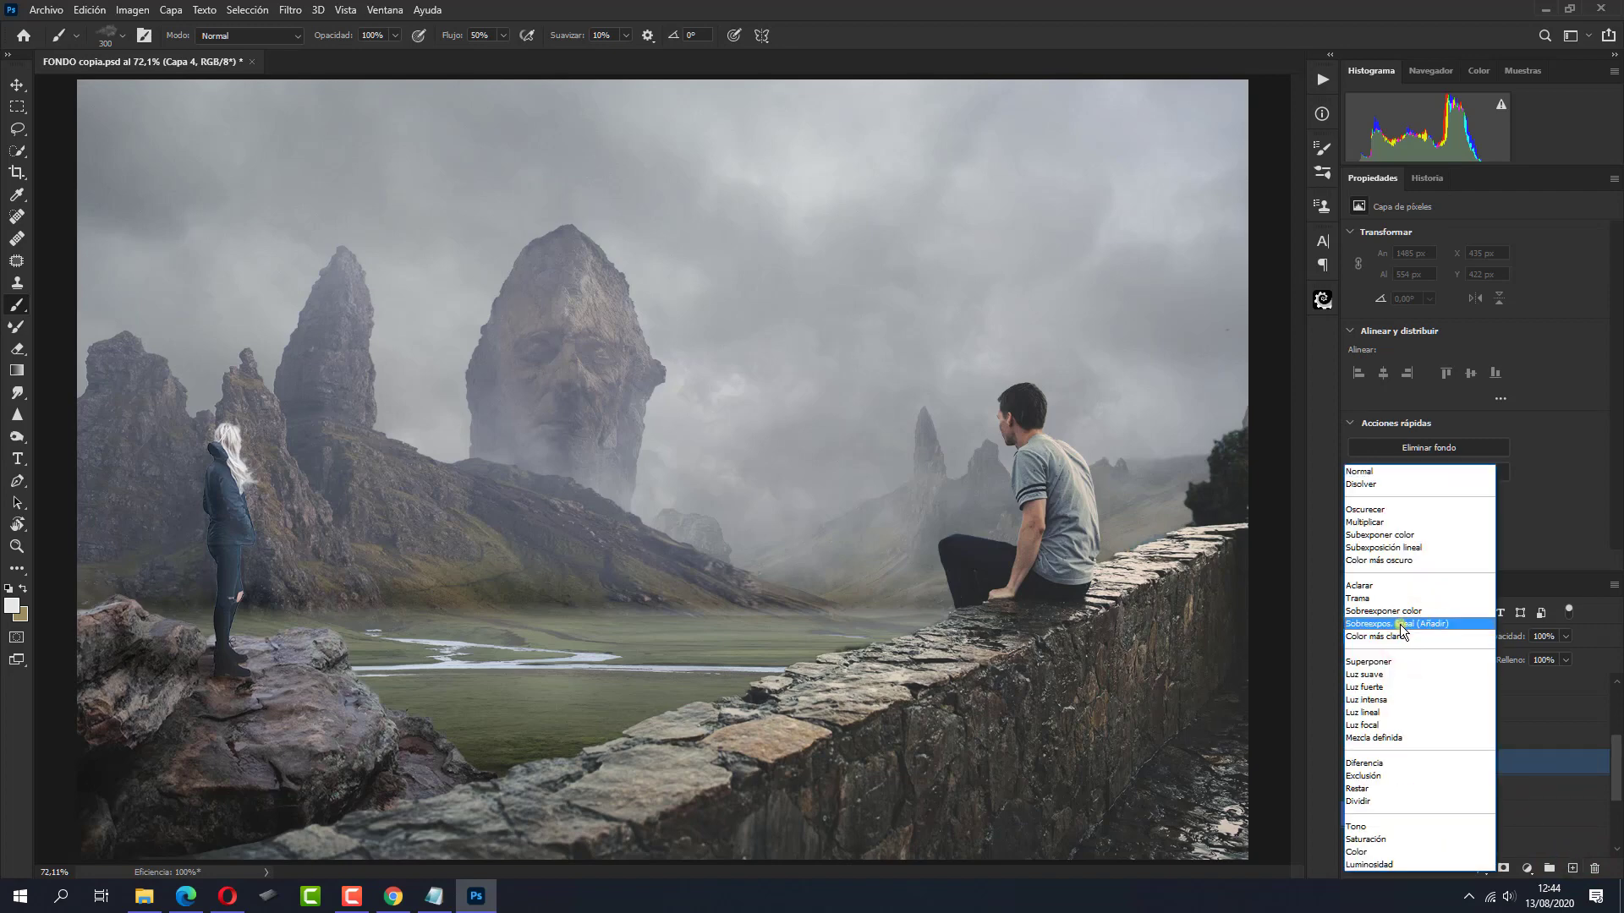
left_click(1396, 611)
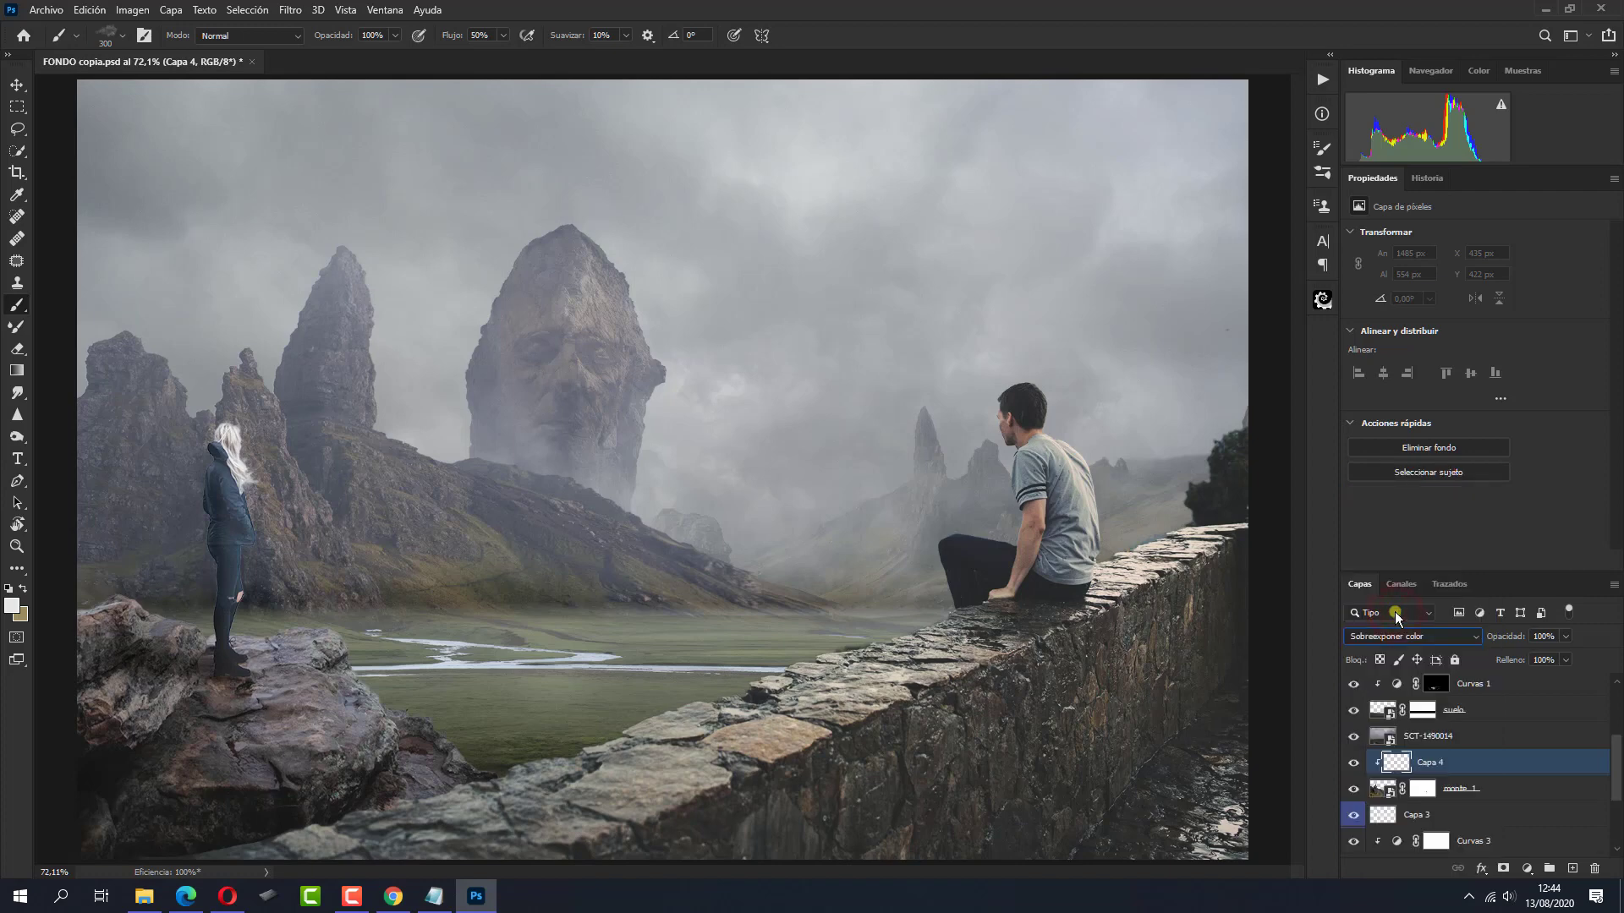
Set the foreground colour to tan 958d5e and return to the Brush tool
left_click(21, 590)
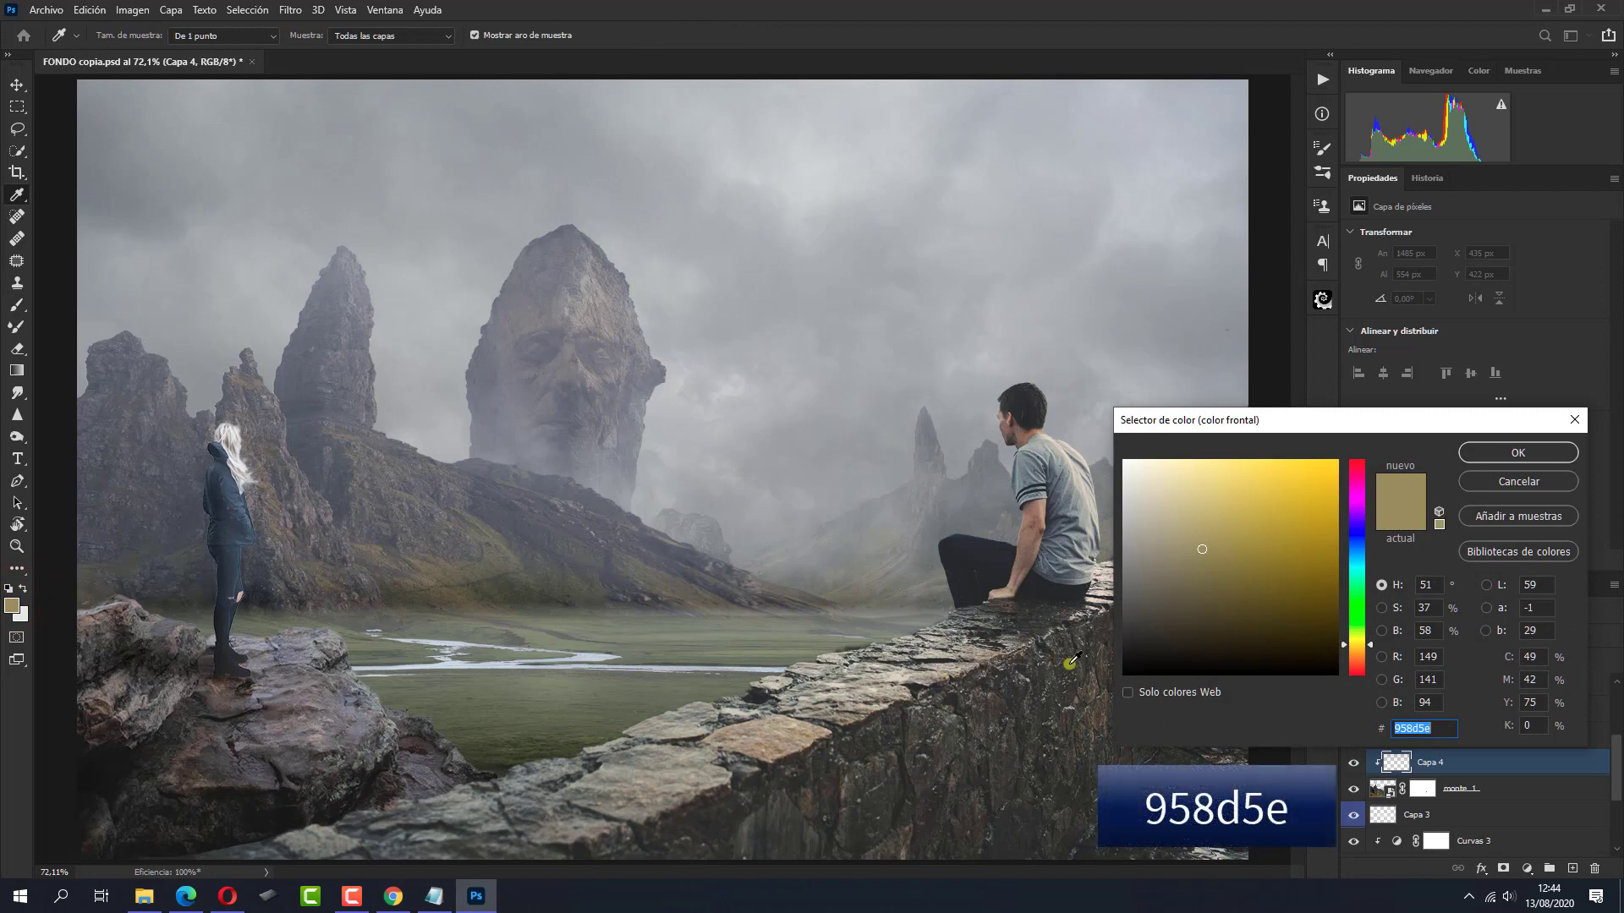
left_click(1466, 450)
key("b")
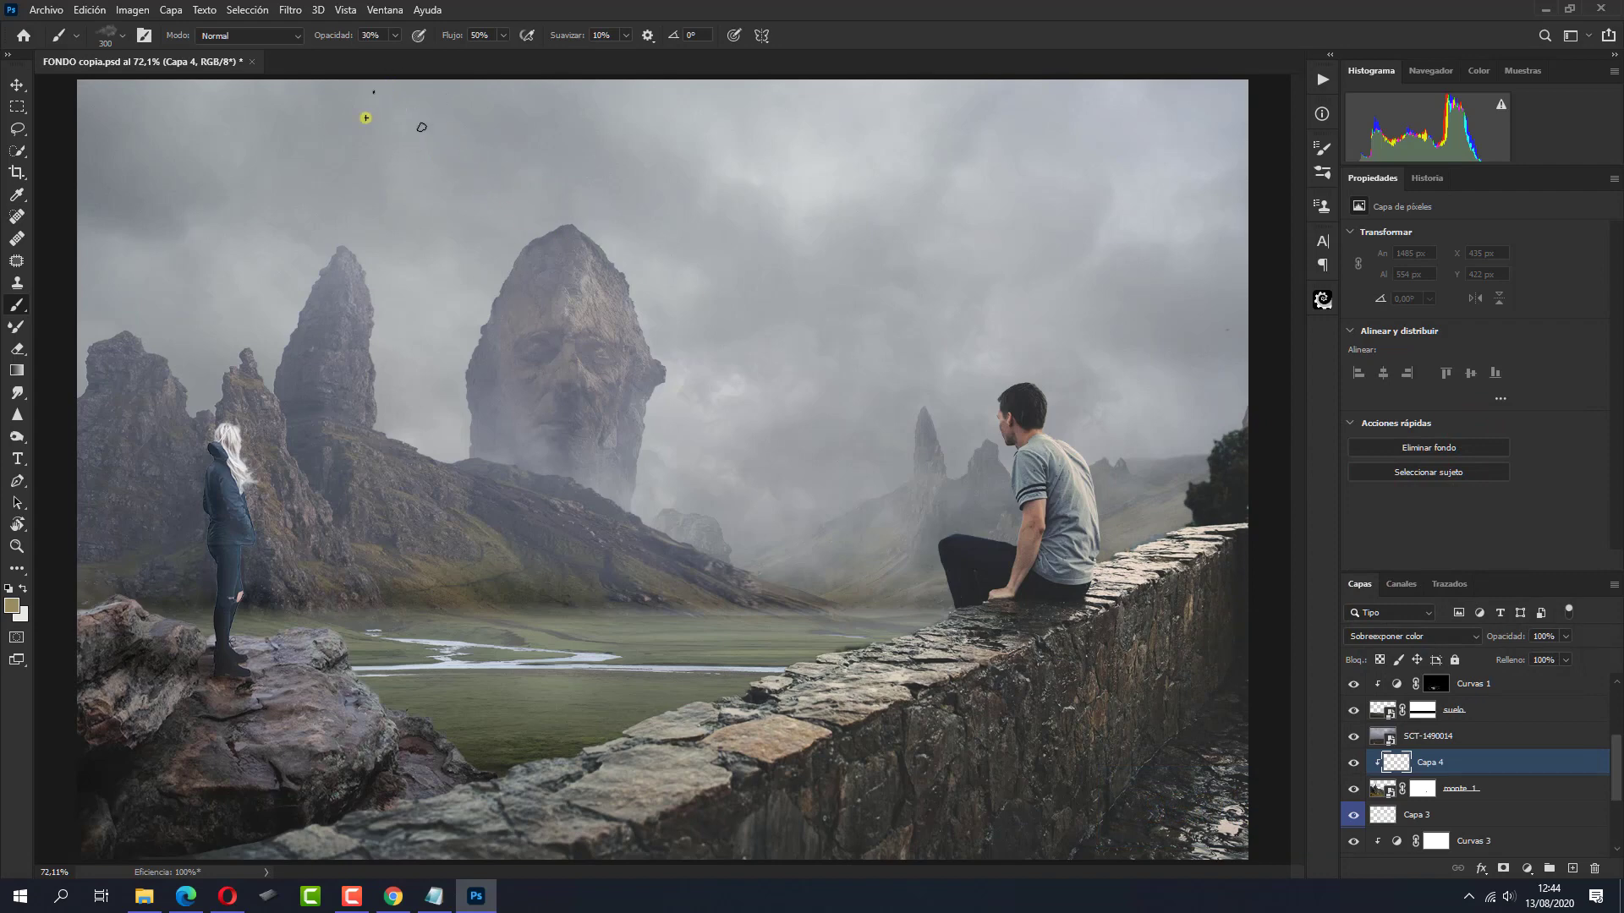
left_click(121, 36)
Choose the 409 px brush preset, rotate its tip slightly and shrink it to 184 px
left_click(75, 471)
left_click(888, 160)
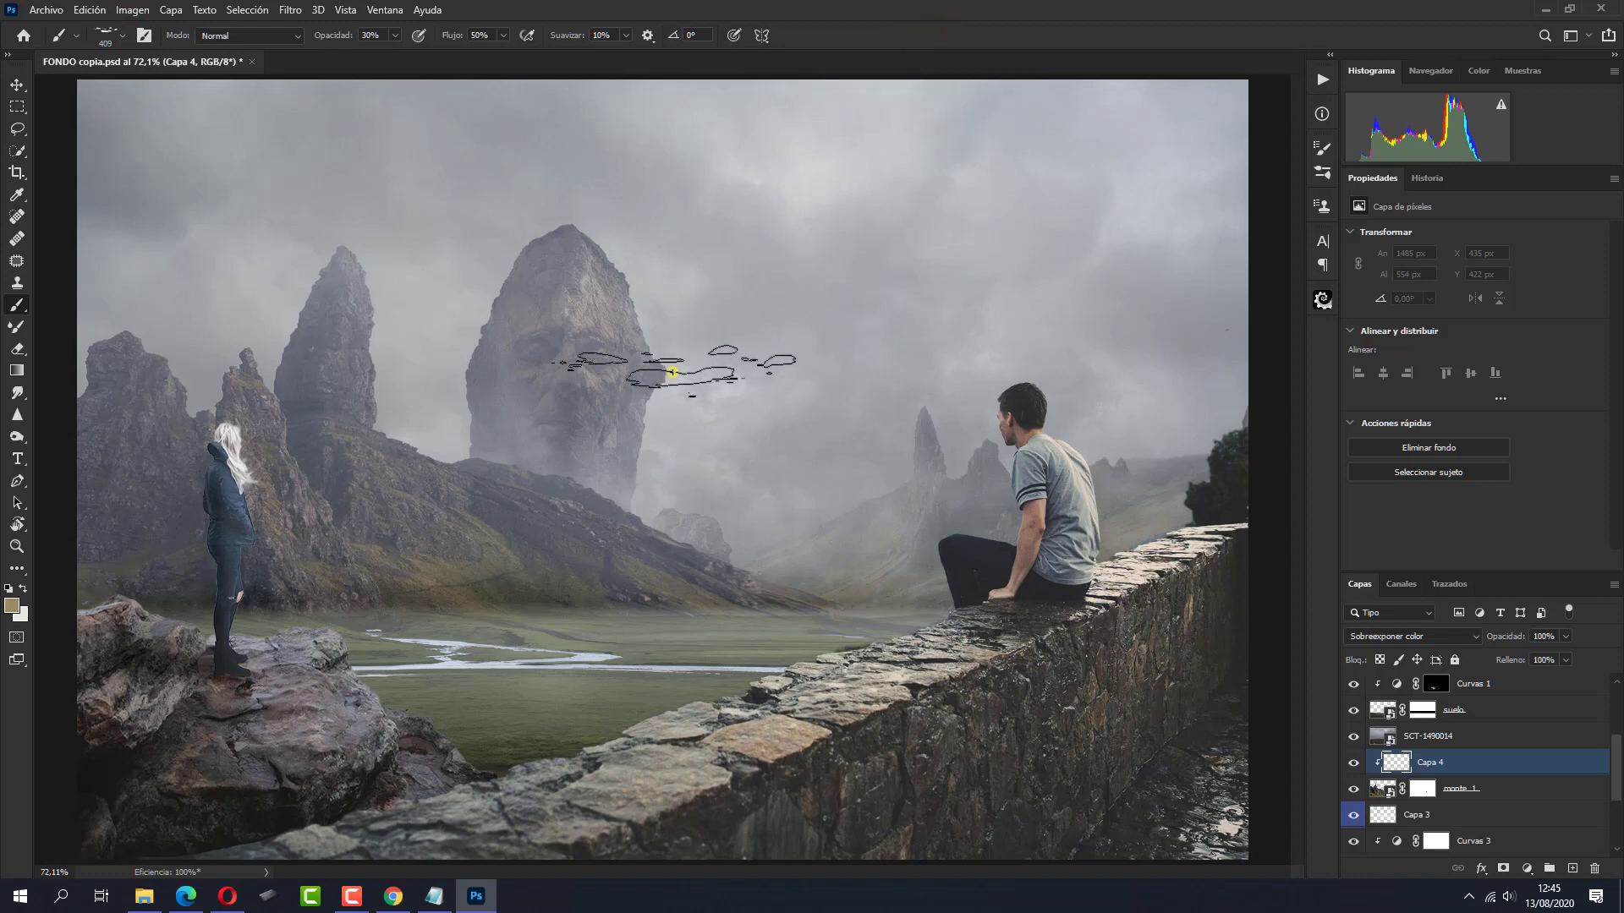
key("Right")
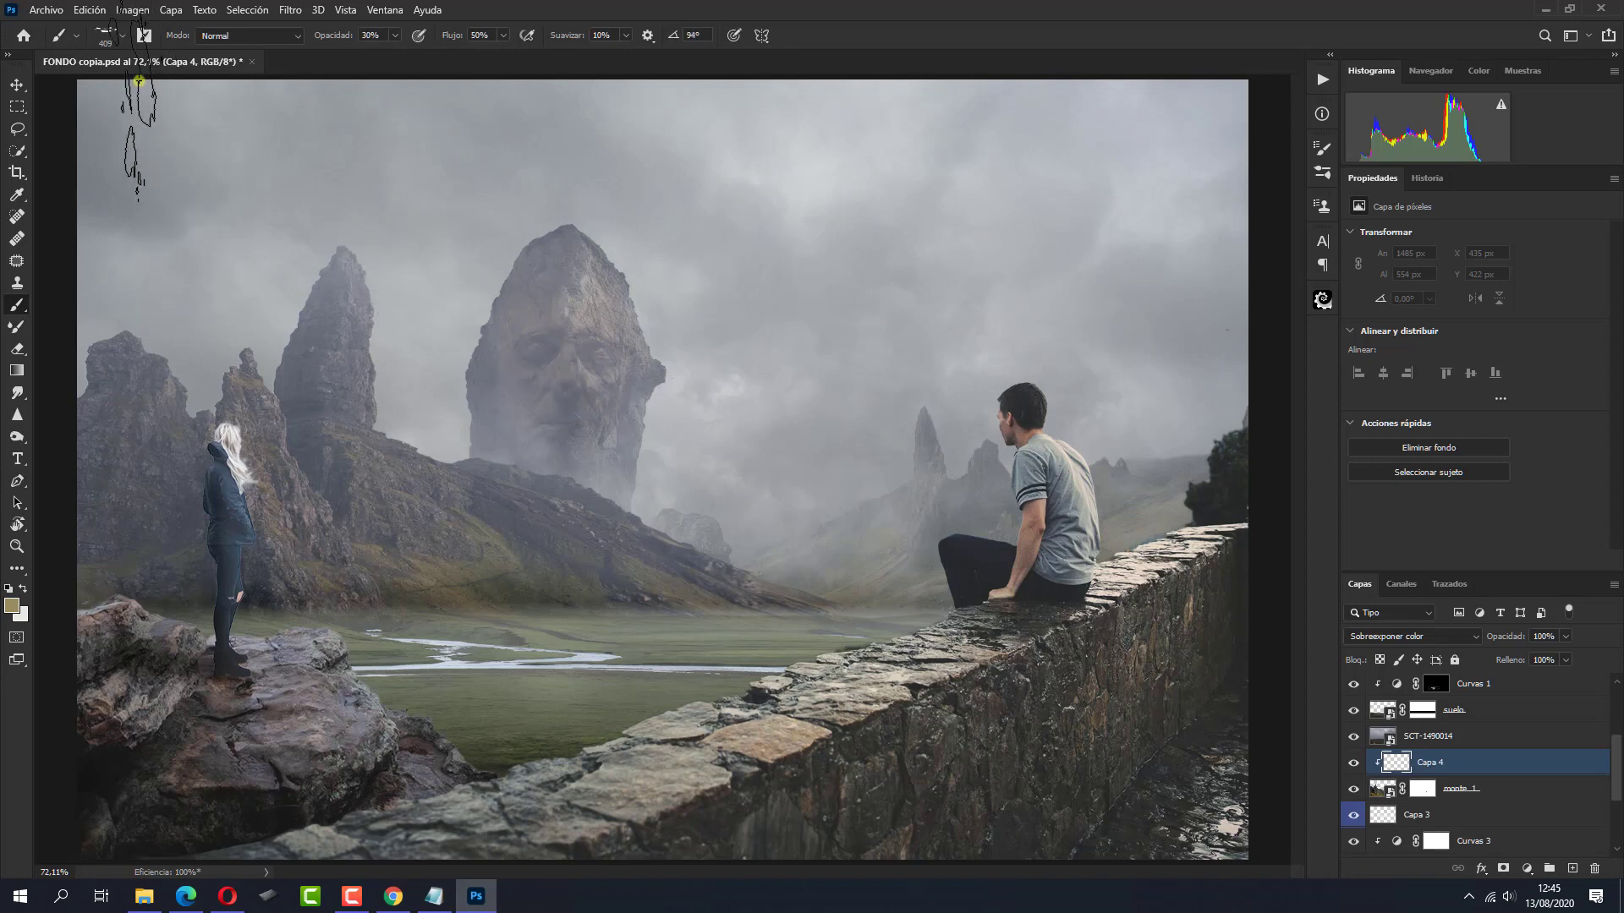
left_click(123, 40)
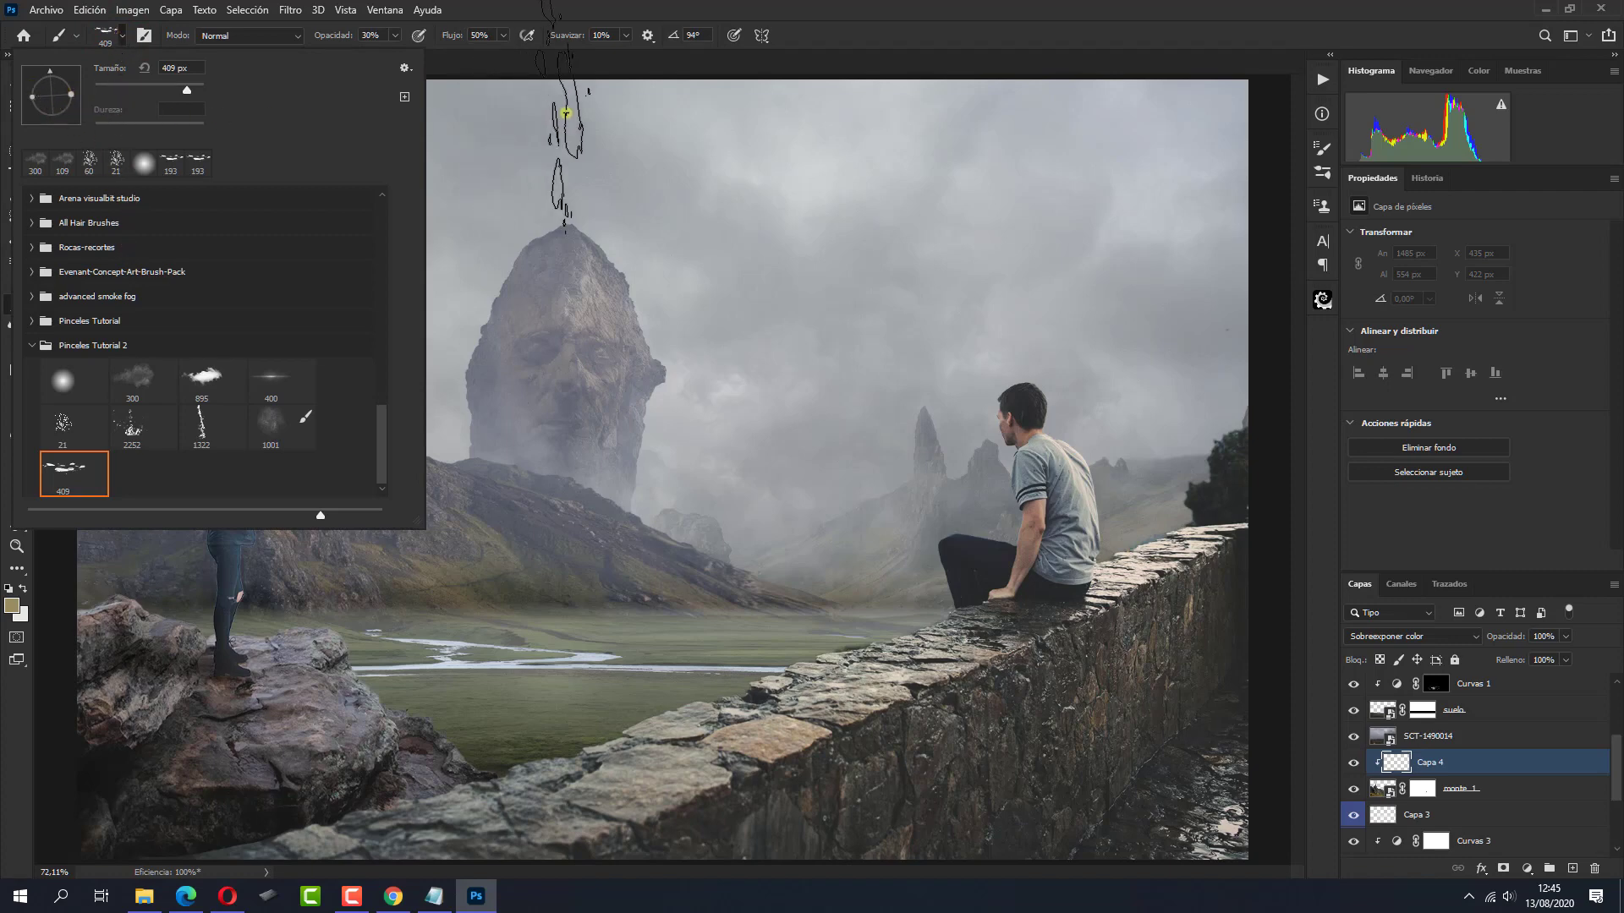
left_click(862, 59)
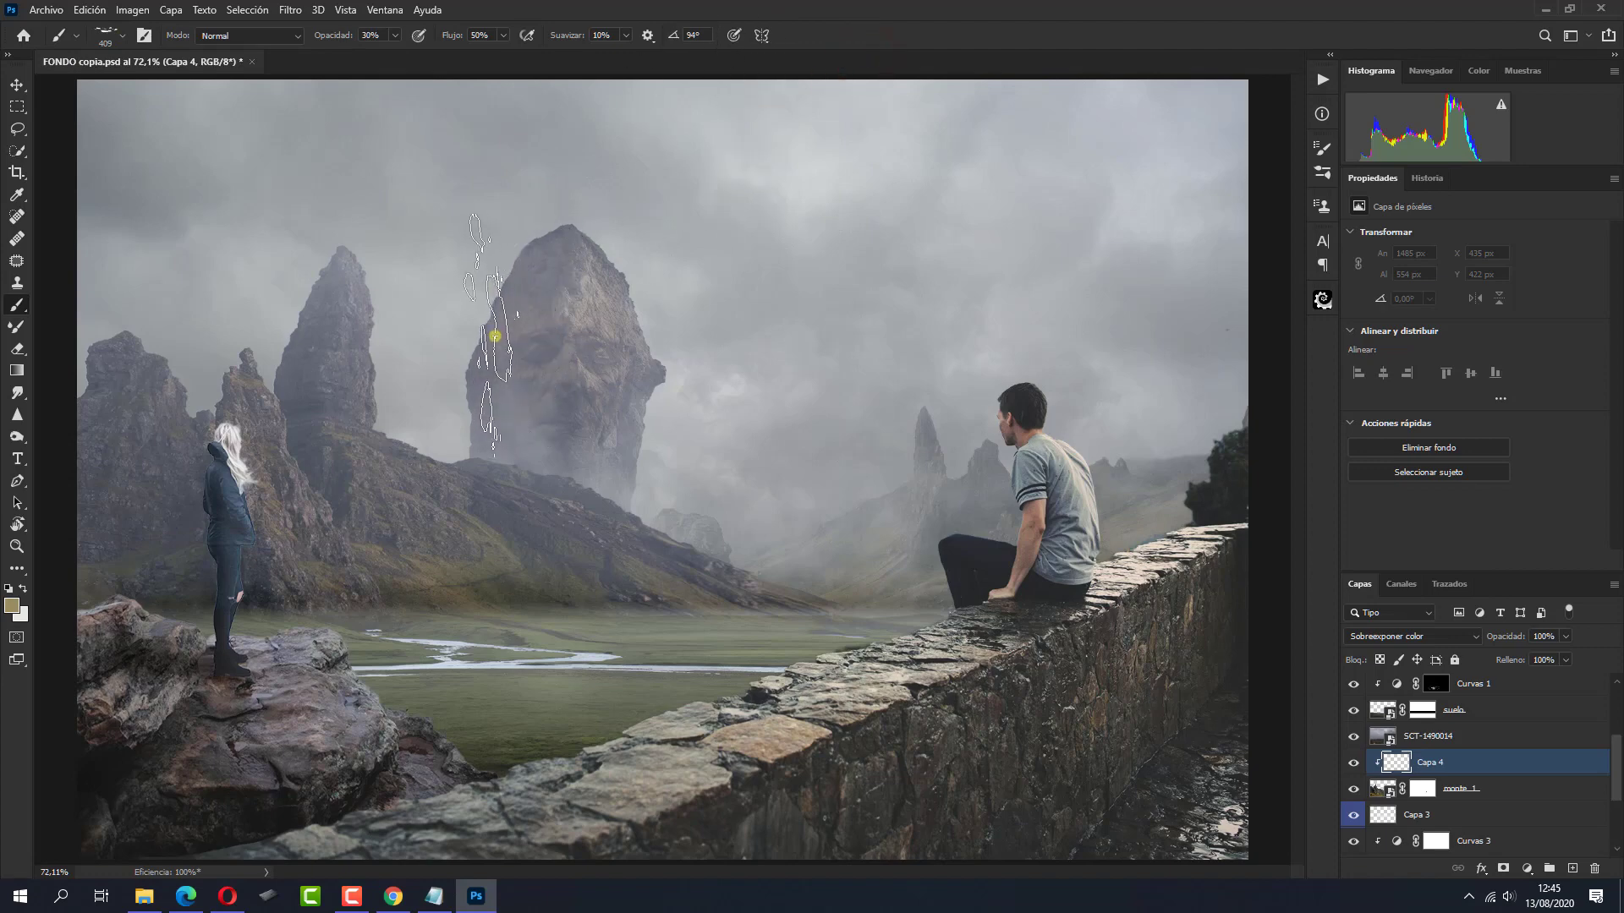
mouse_move(453, 343)
left_mouse_down()
mouse_move(384, 347)
mouse_move(361, 288)
left_mouse_up()
Paint warm dodge highlights on the main spire, the smaller left spire and the central ridge
left_click_drag(370, 346, 362, 432)
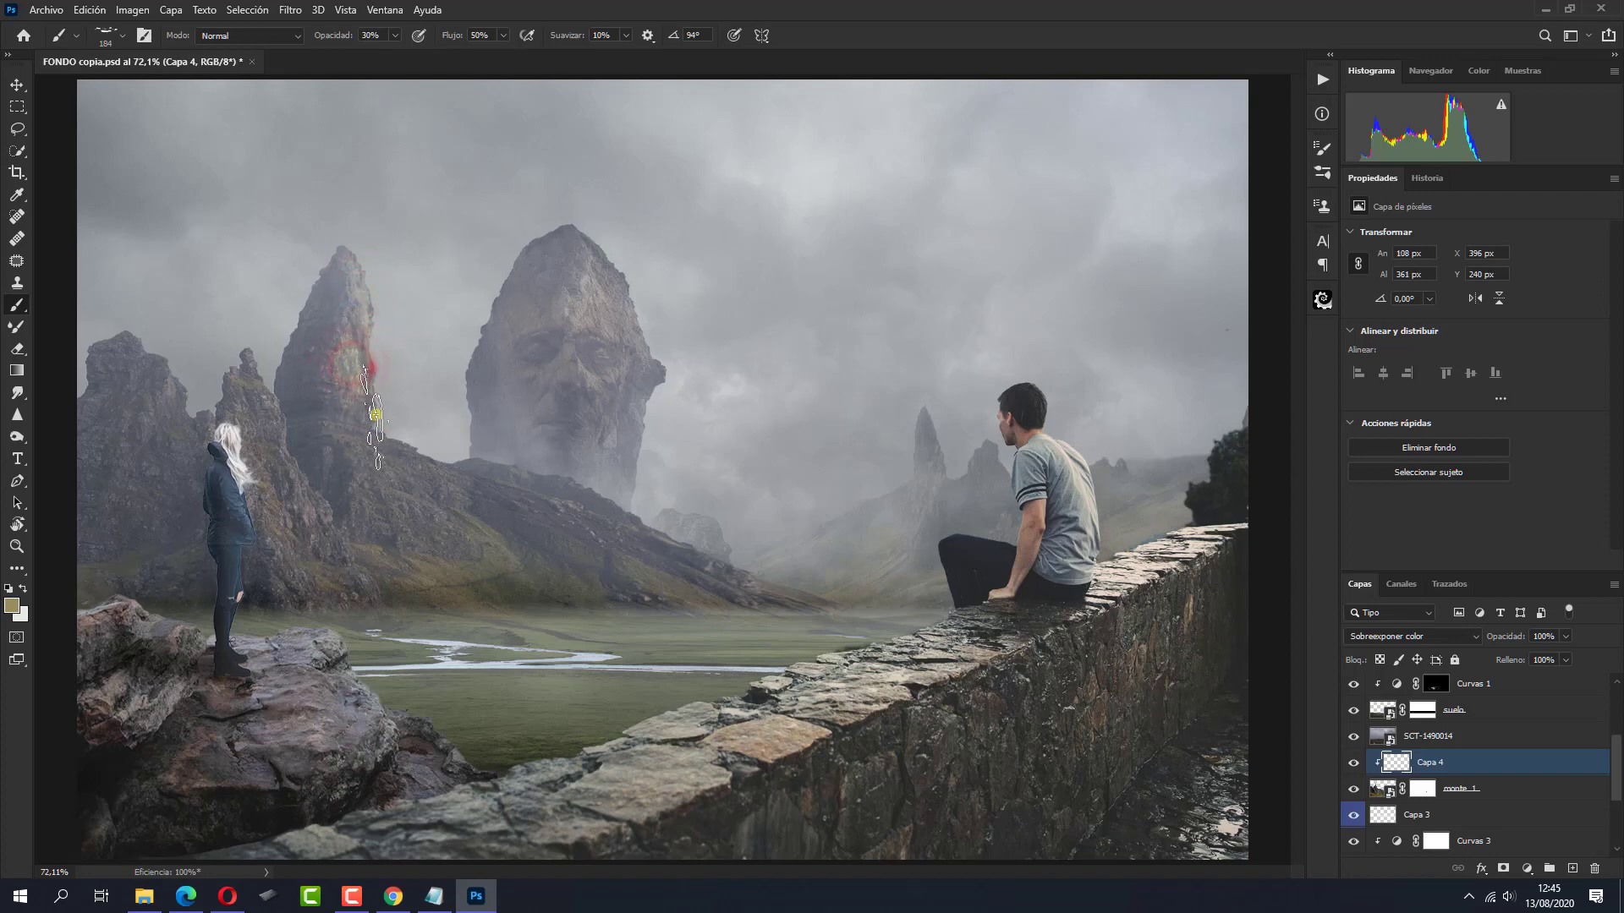
mouse_move(274, 431)
left_mouse_down()
mouse_move(328, 545)
mouse_move(303, 576)
mouse_move(248, 360)
mouse_move(172, 376)
mouse_move(159, 423)
mouse_move(130, 340)
mouse_move(123, 448)
mouse_move(121, 334)
mouse_move(127, 456)
mouse_move(131, 355)
mouse_move(141, 442)
left_mouse_up()
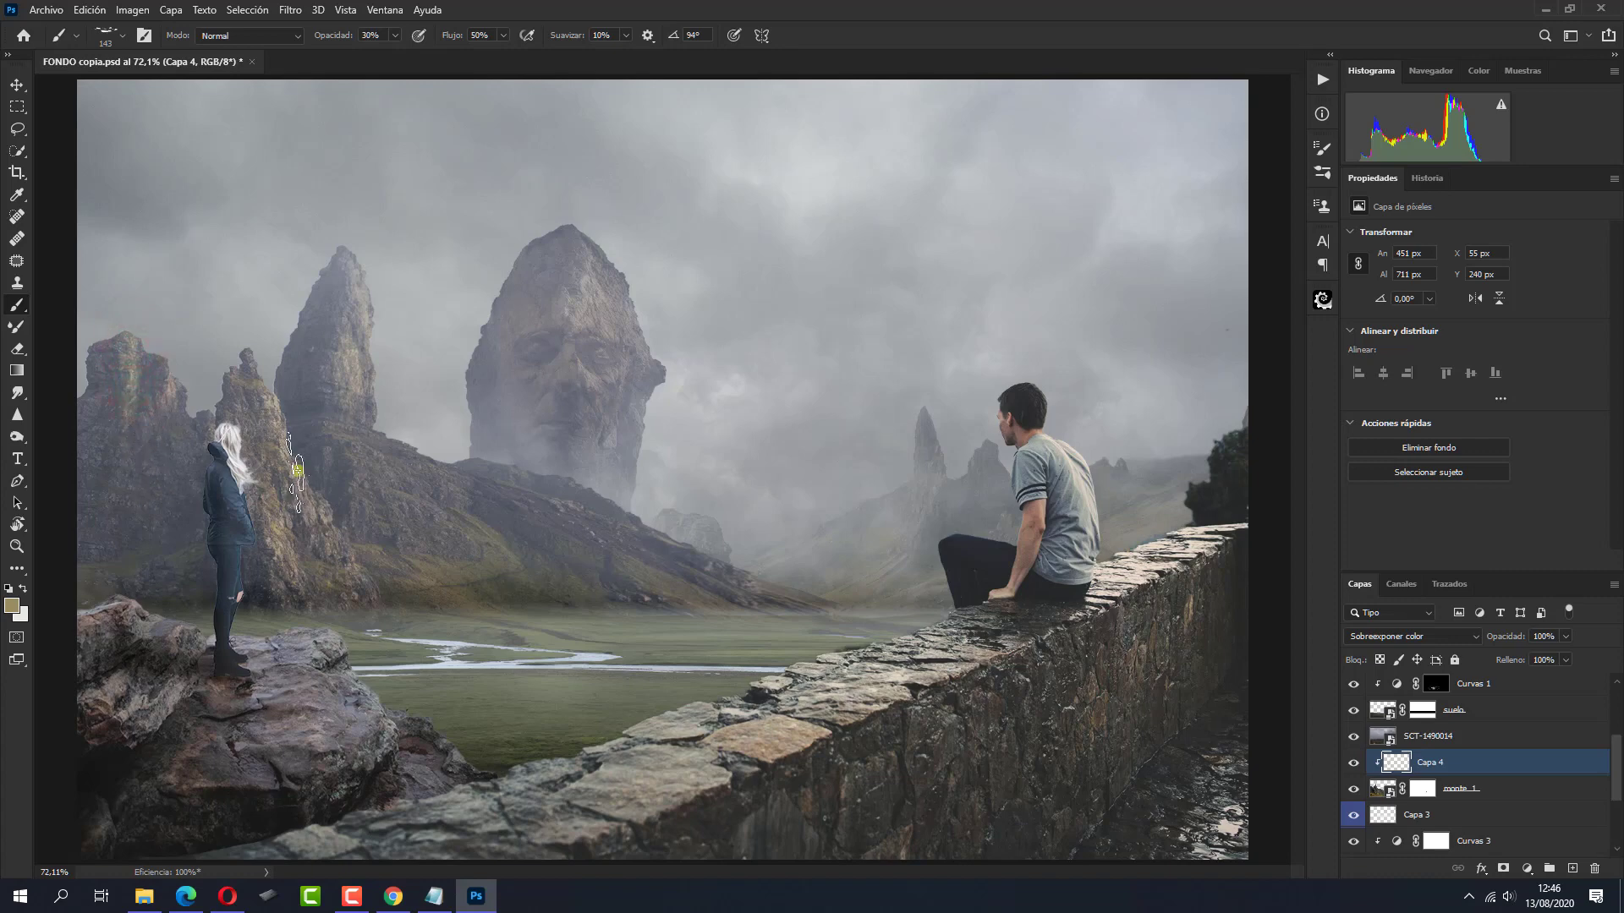
mouse_move(352, 437)
left_mouse_down()
mouse_move(532, 482)
mouse_move(808, 595)
mouse_move(626, 550)
mouse_move(423, 459)
mouse_move(391, 477)
mouse_move(440, 541)
mouse_move(421, 546)
mouse_move(387, 495)
mouse_move(393, 561)
mouse_move(372, 572)
mouse_move(528, 590)
mouse_move(406, 596)
mouse_move(429, 602)
mouse_move(381, 592)
mouse_move(396, 575)
left_mouse_up()
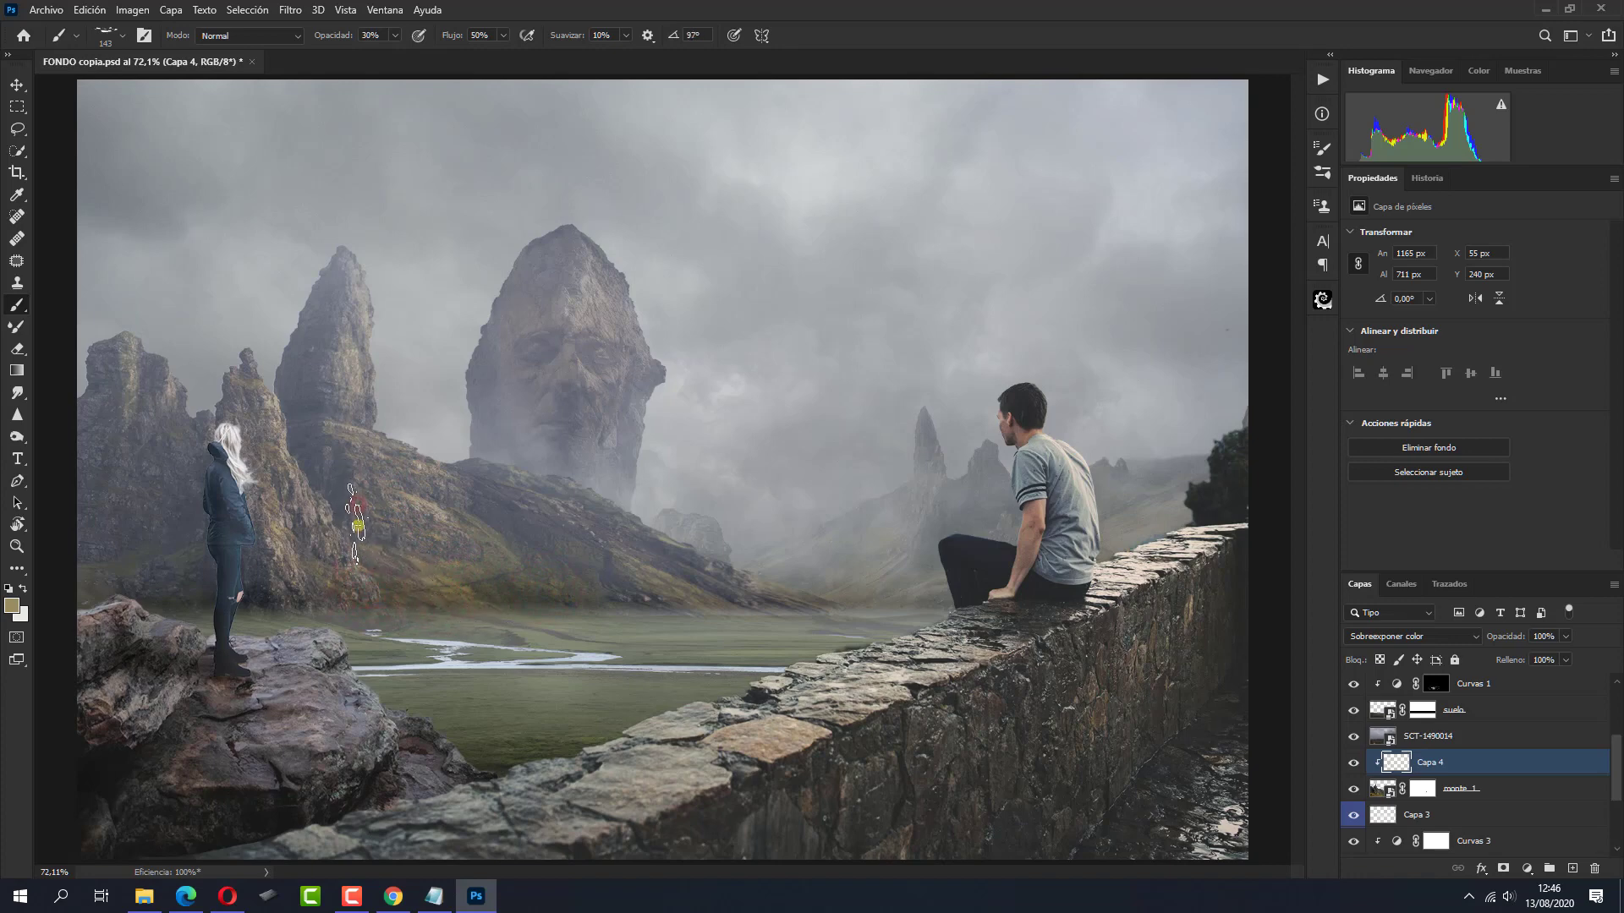
left_click_drag(356, 517, 358, 604)
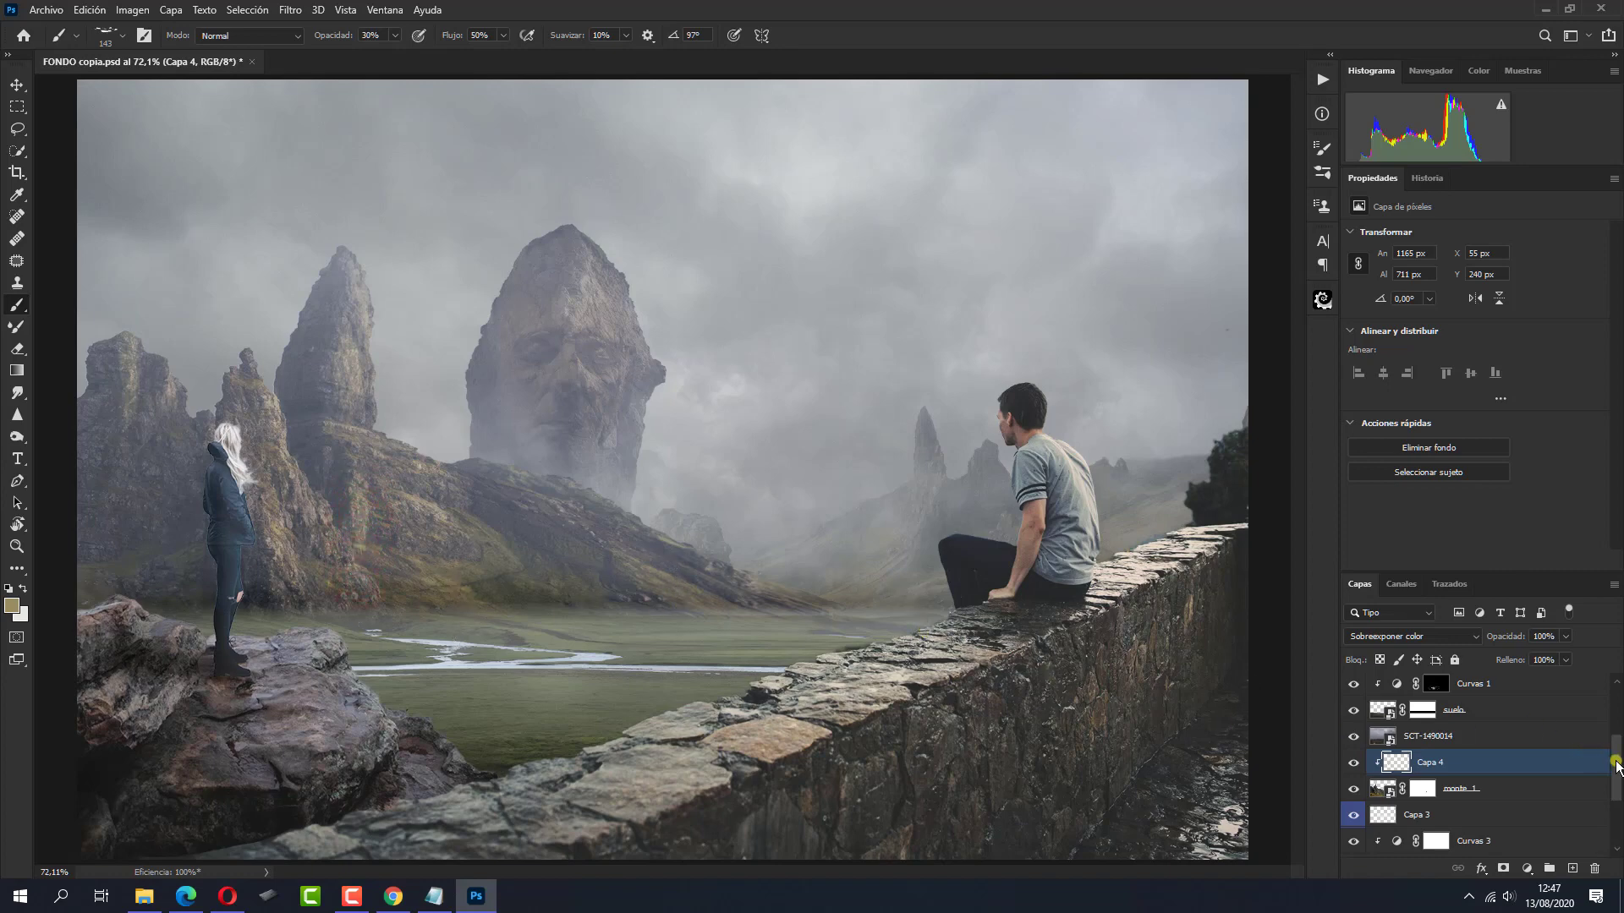
Add a new layer clipped to chica en la roca in Sobreexponer color mode
mouse_move(1617, 762)
left_mouse_down()
mouse_move(1617, 740)
mouse_move(1589, 731)
left_mouse_up()
left_click(1518, 723)
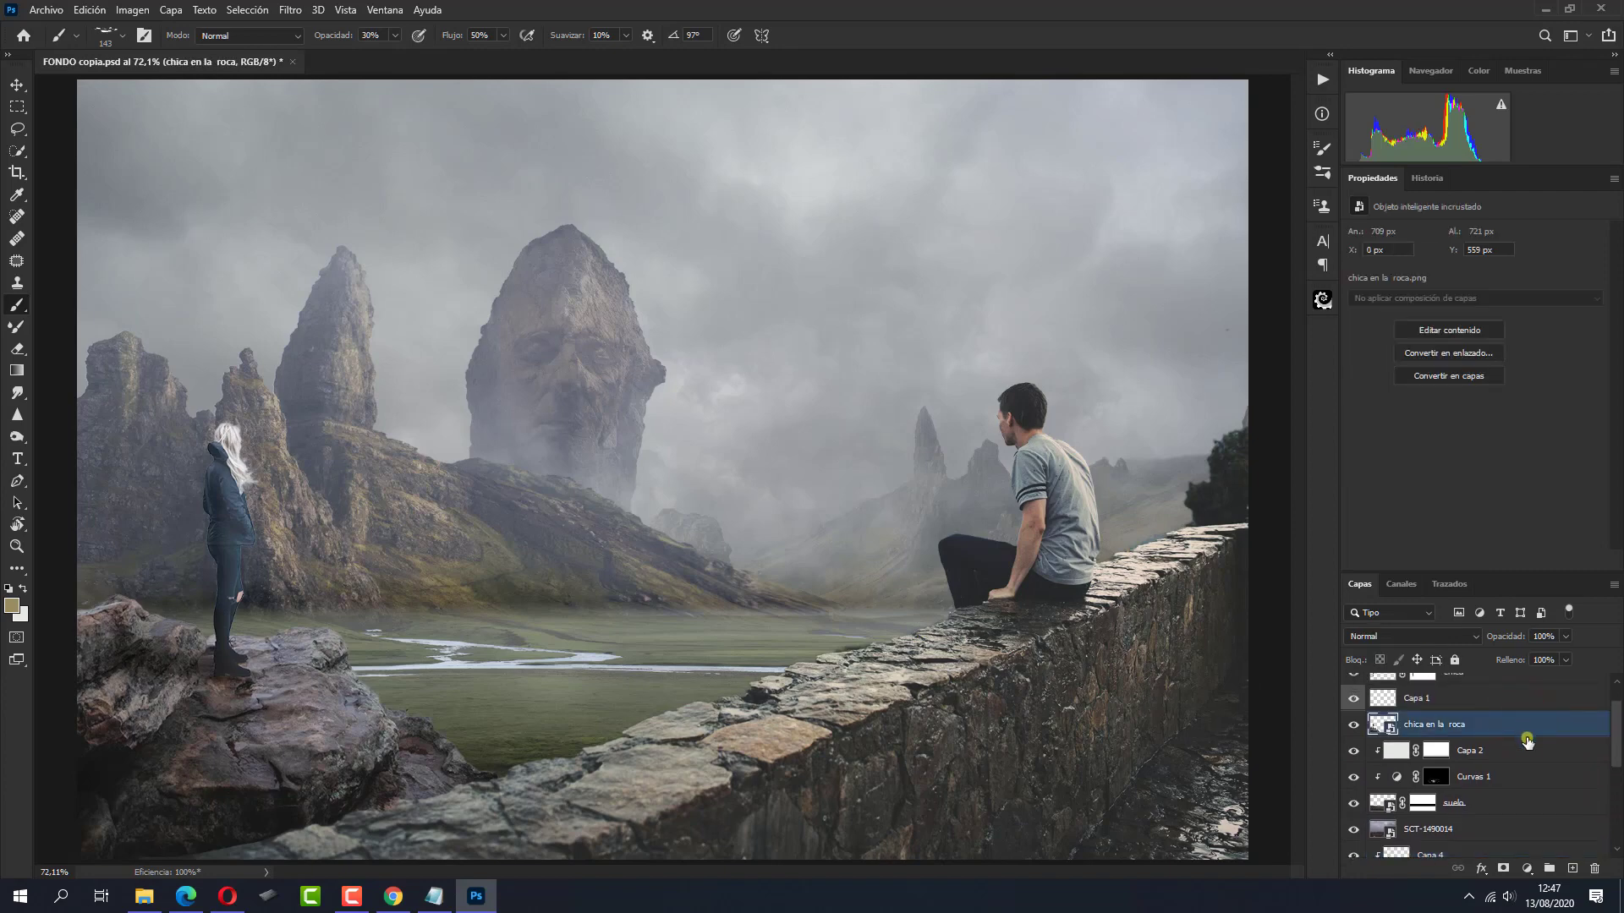
left_click(1570, 868)
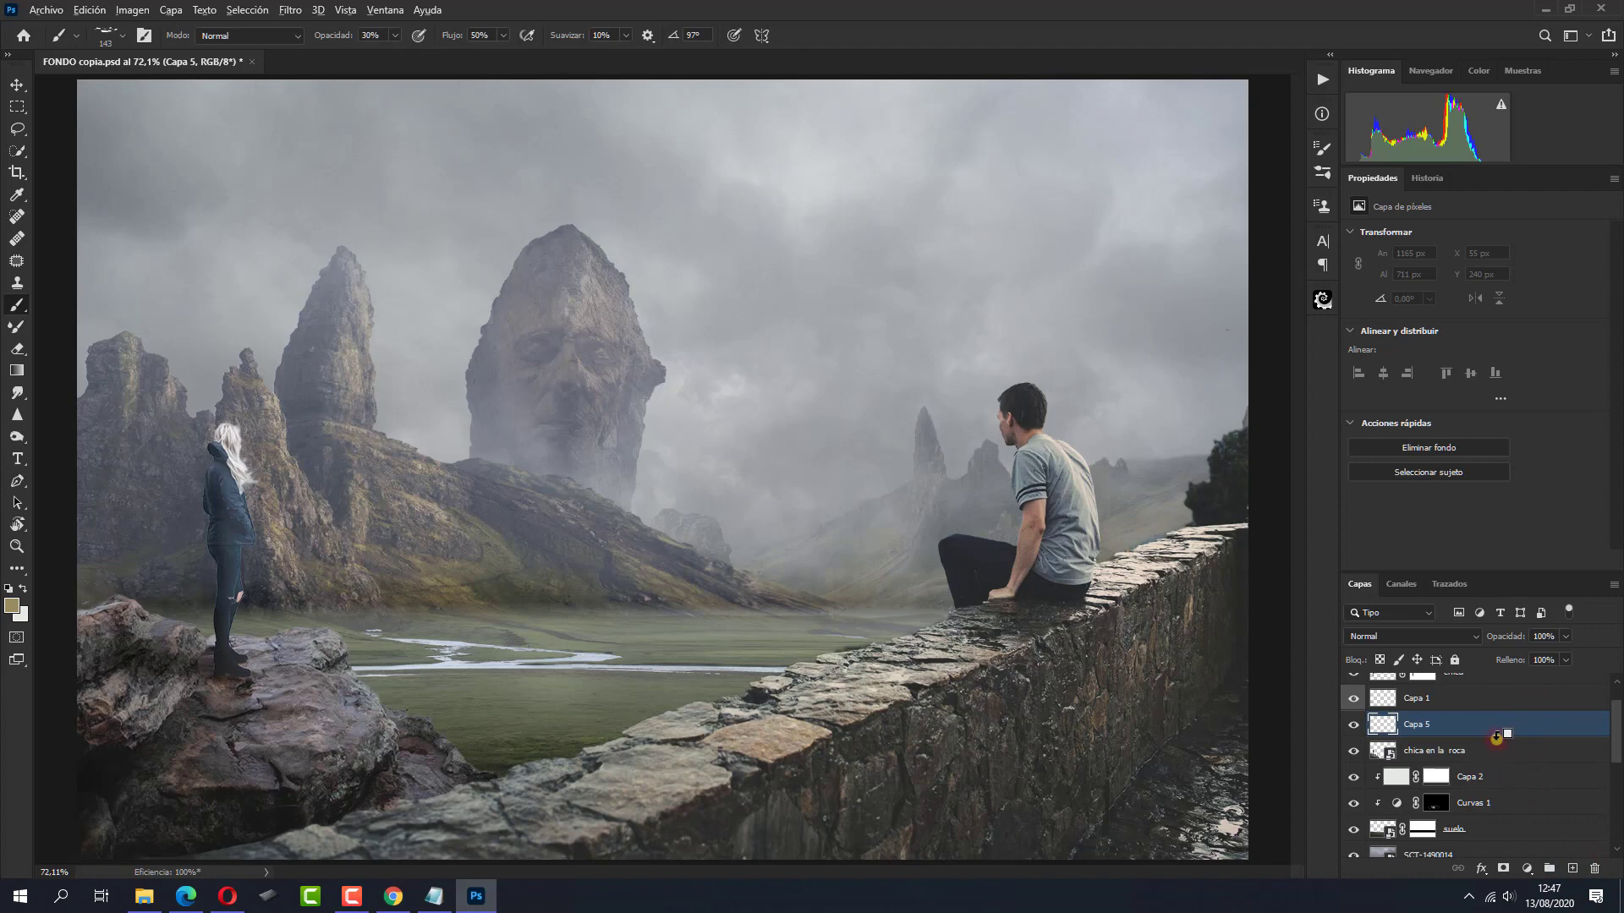
left_click(1497, 736, "alt")
left_click(1397, 640)
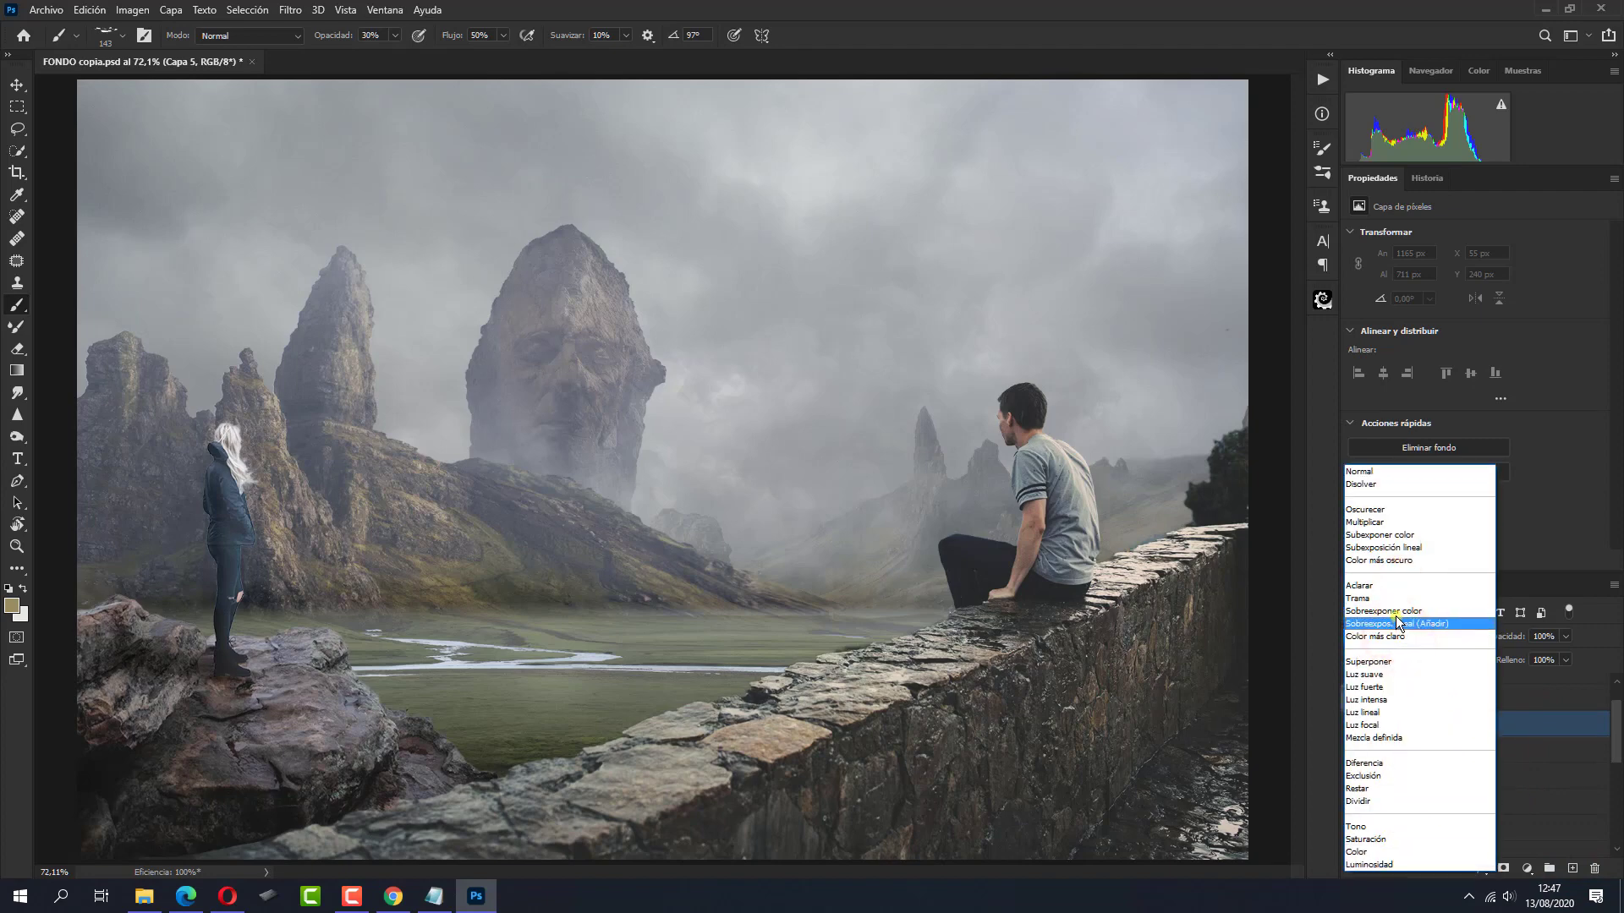
left_click(1397, 618)
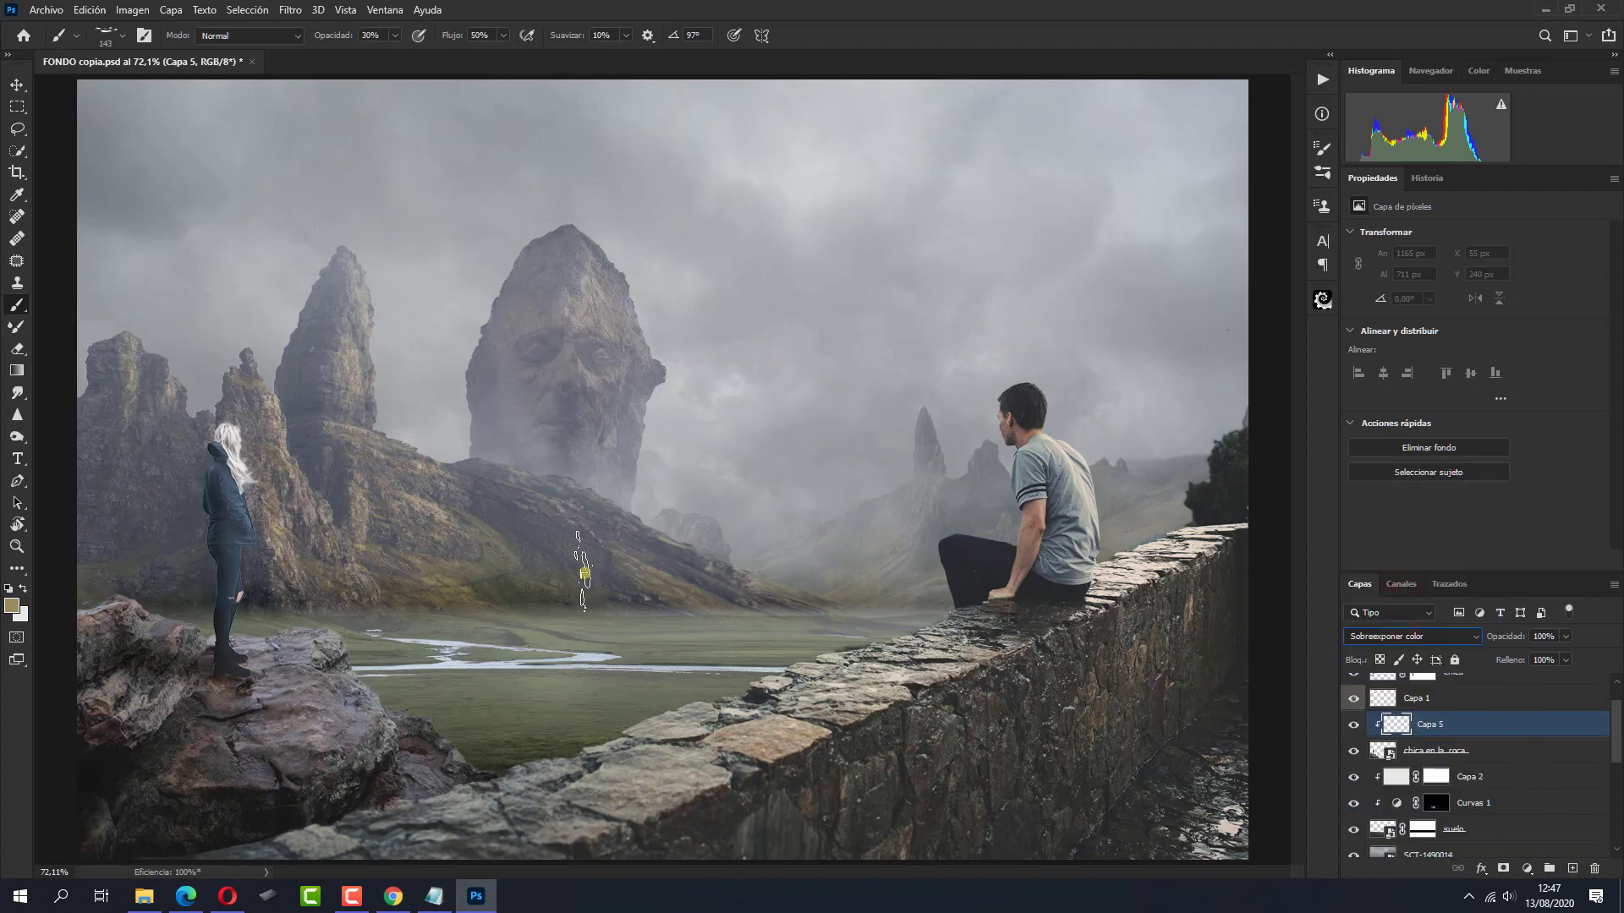
Reapply Sobreexponer color, turn the brush tip nearly horizontal and paint a warm highlight on the girl's rocks
key("Up")
key("Up")
key("Up")
key("Up")
key("Up")
key("Up")
key("Up")
key("Up")
key("Up")
left_click(1373, 635)
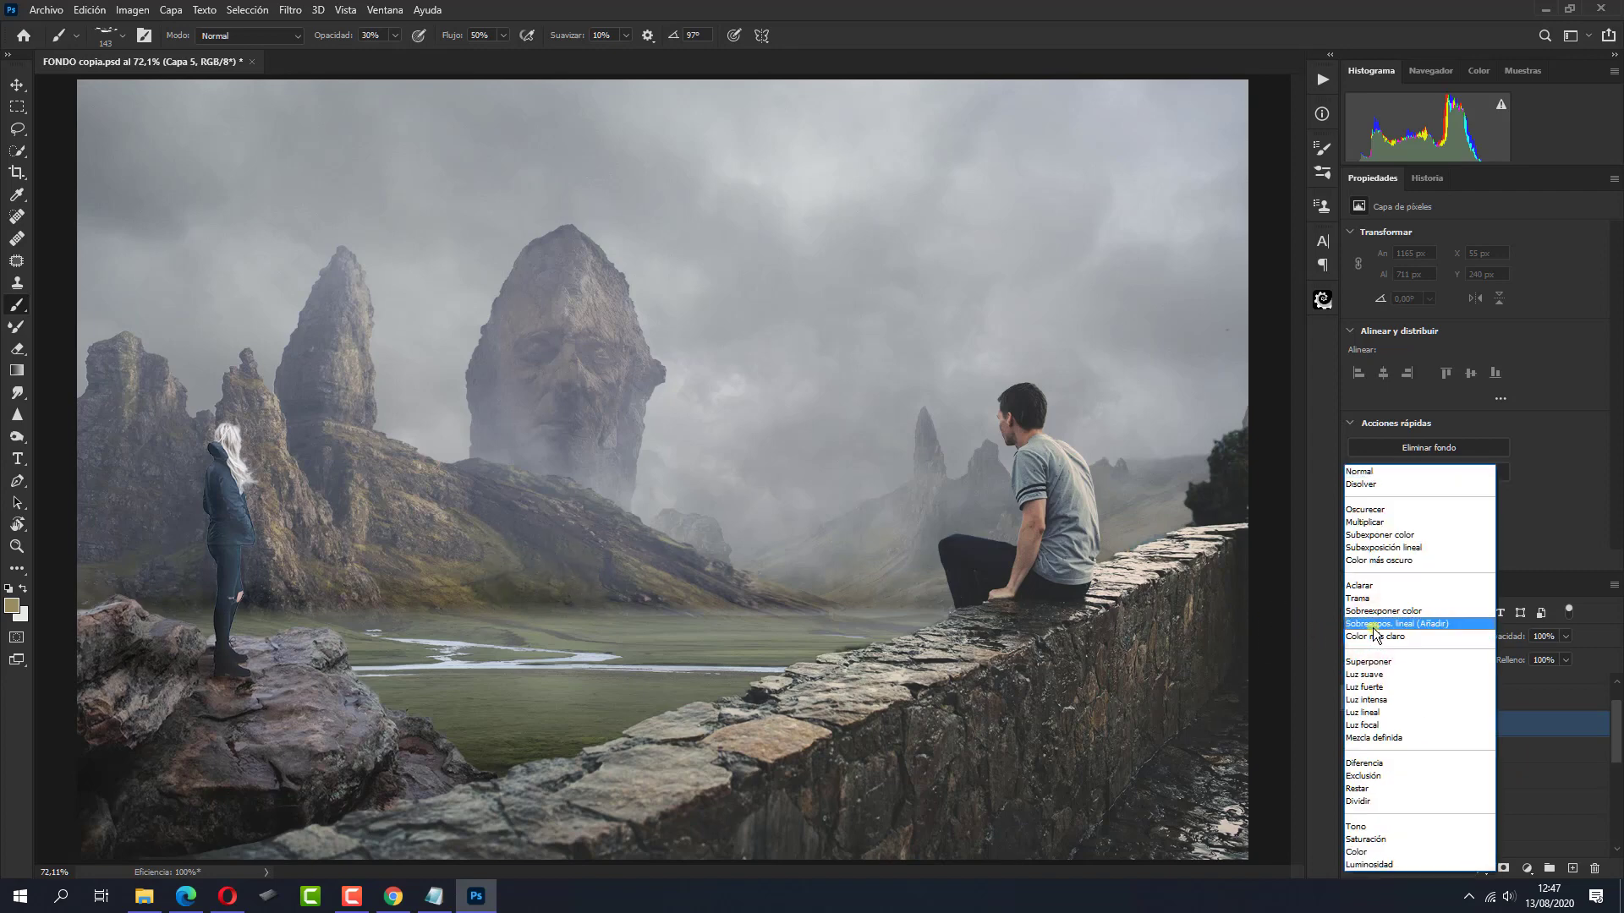
left_click(1373, 610)
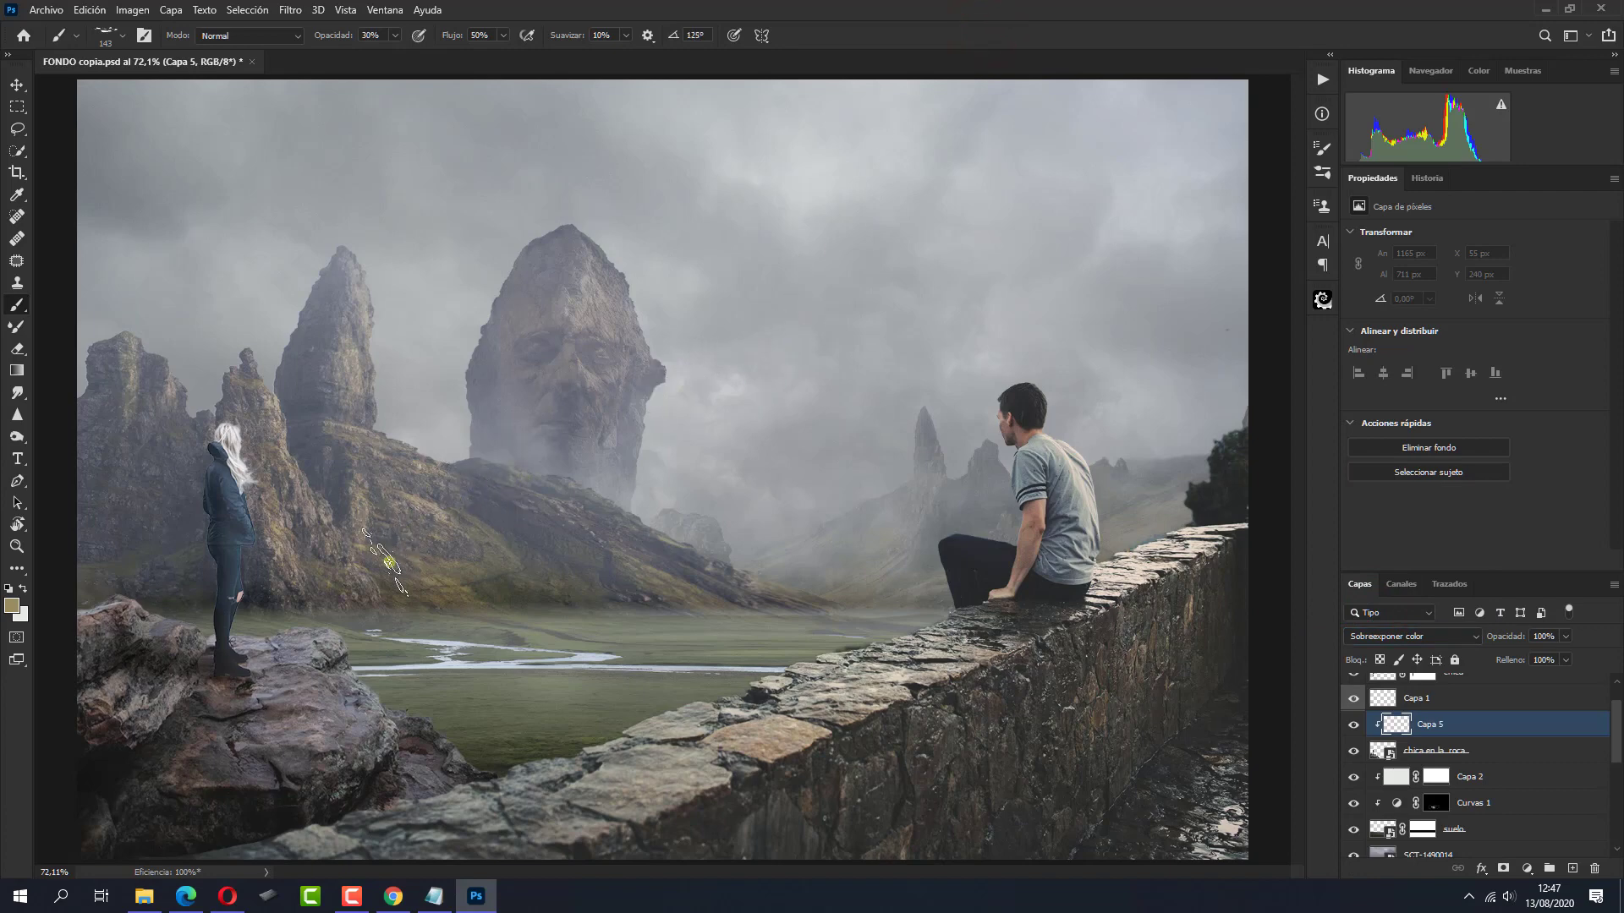
key("Left")
key("Left")
key("Left")
mouse_move(361, 615)
left_mouse_down()
mouse_move(315, 663)
mouse_move(241, 696)
mouse_move(433, 775)
mouse_move(165, 655)
mouse_move(222, 640)
mouse_move(279, 754)
mouse_move(488, 676)
left_mouse_up()
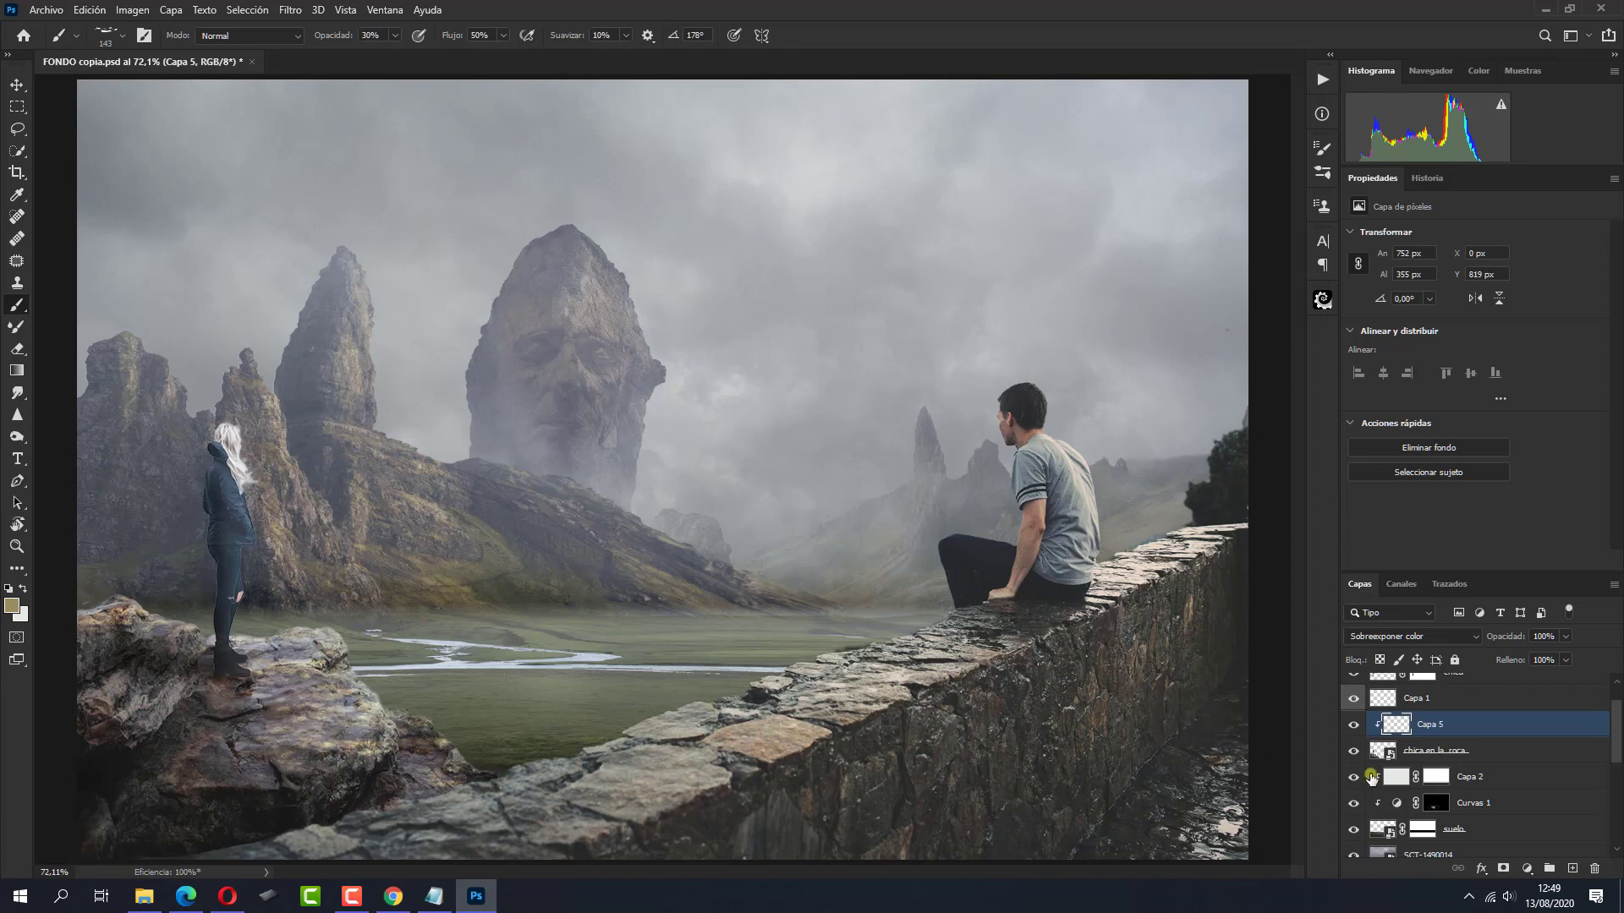
Add a blue-labelled Capa 6 layer above Capa 2 and make white the painting colour
left_click(1520, 777)
left_click(1354, 777)
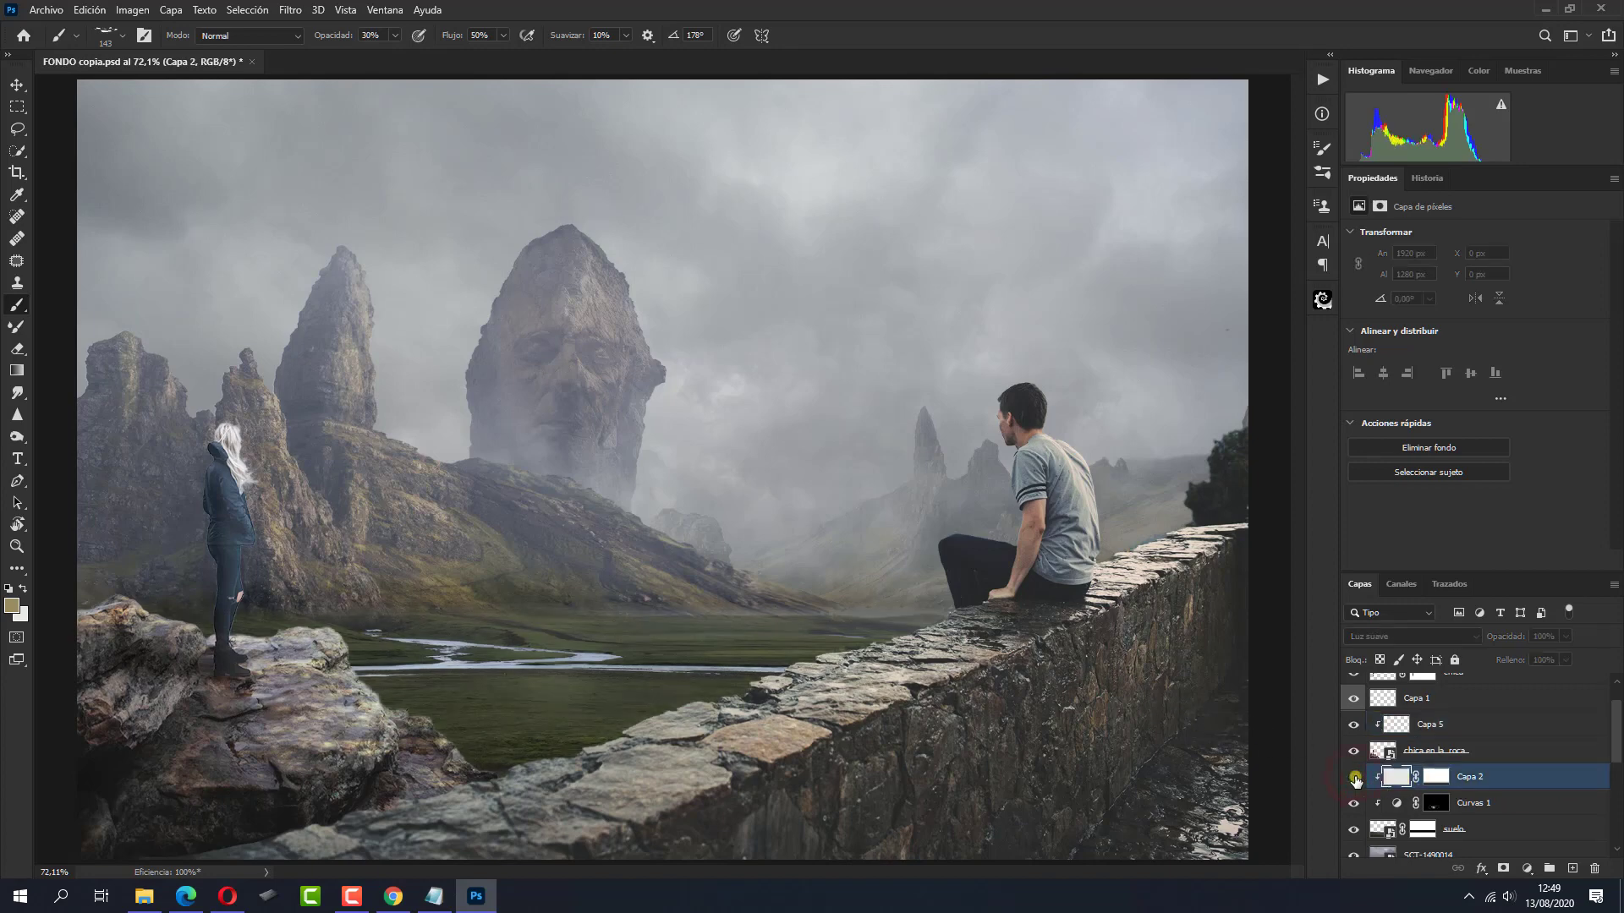
left_click(1354, 777)
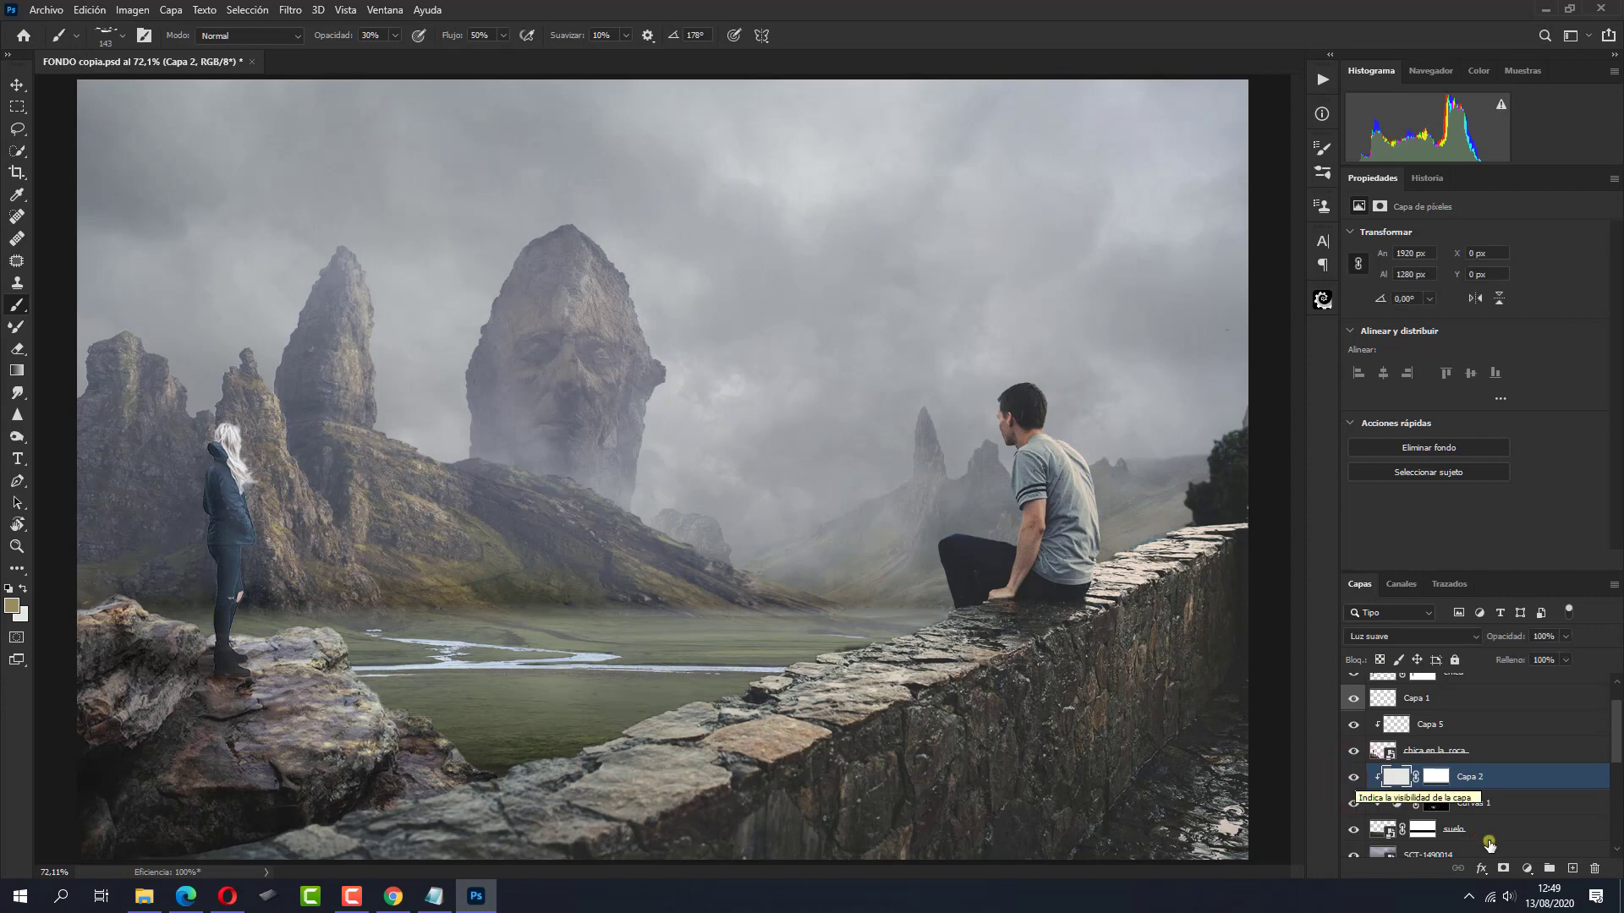
left_click(1572, 869)
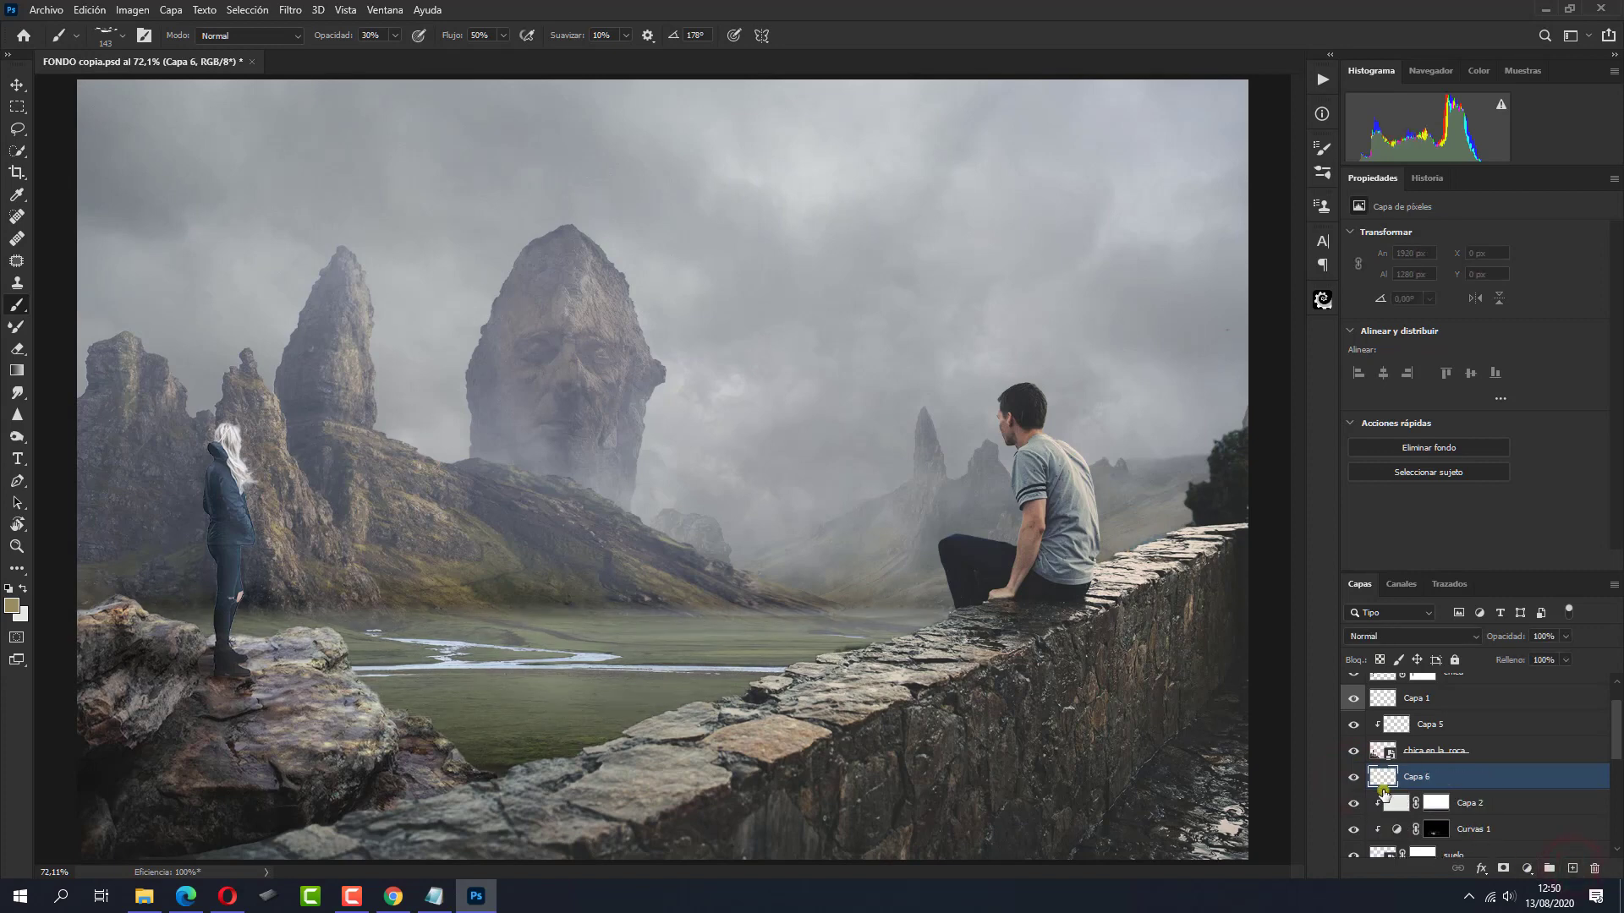
right_click(1348, 778)
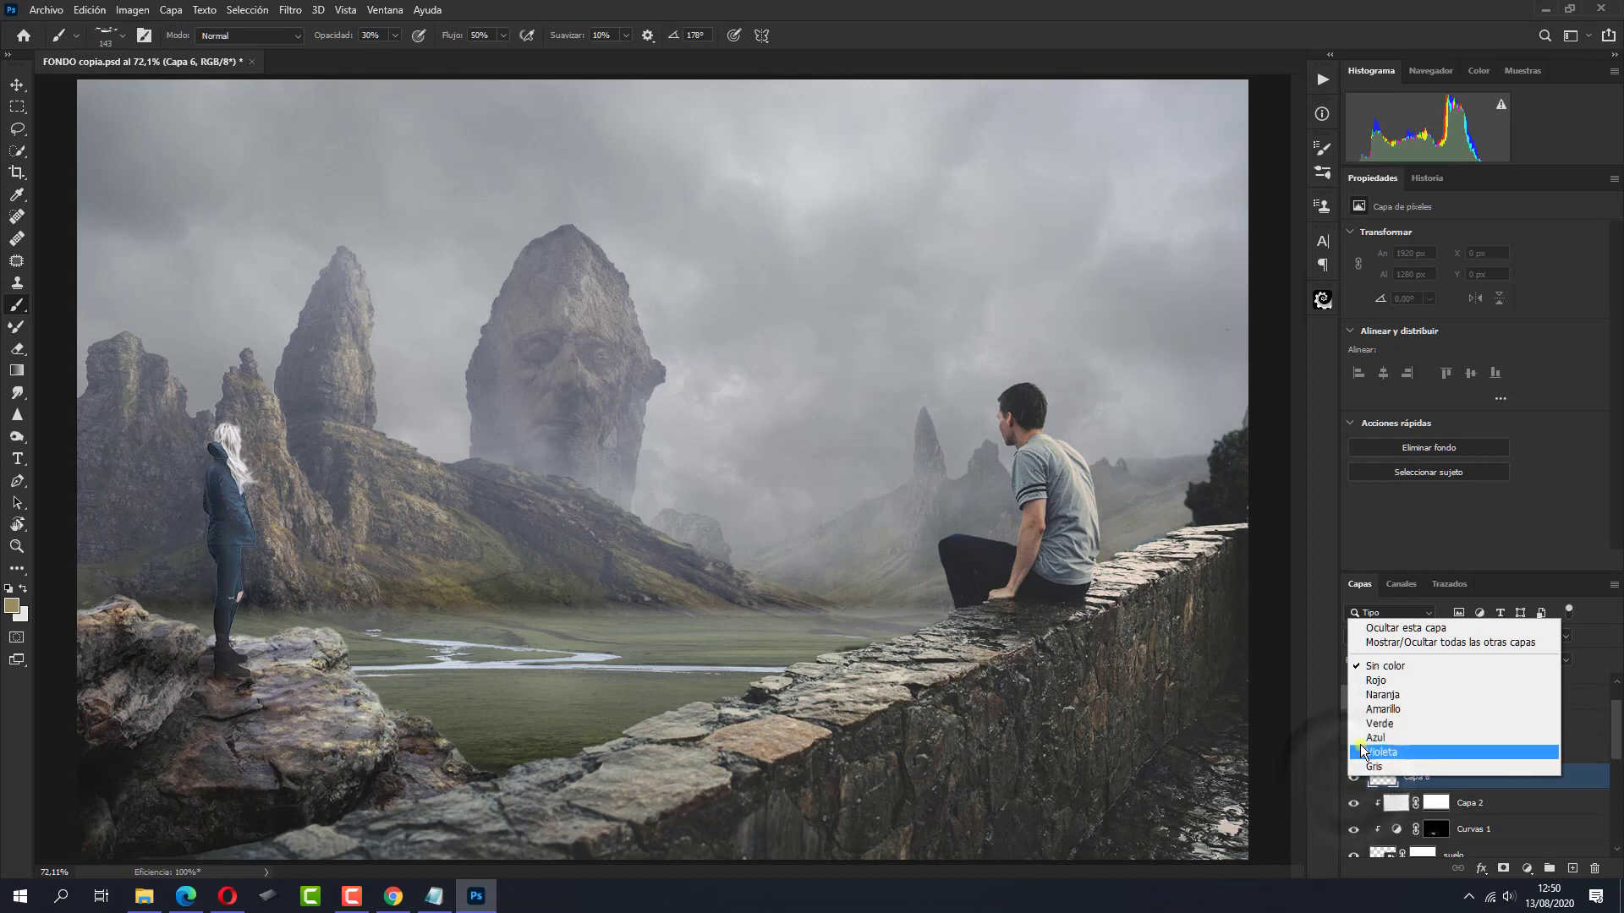
left_click(1358, 739)
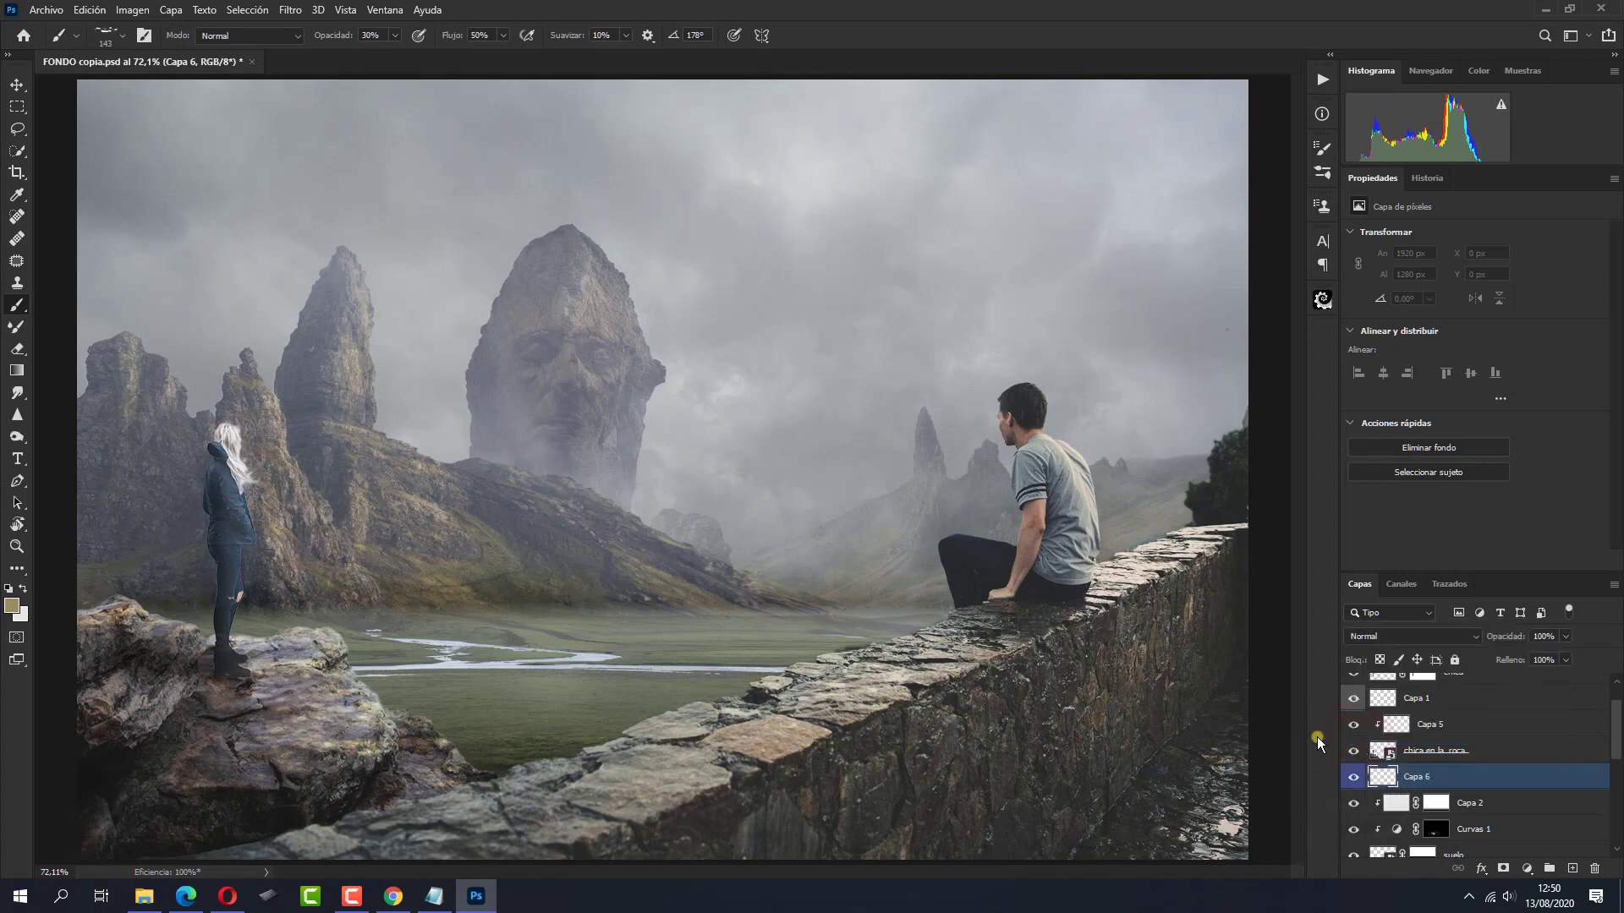
left_click(23, 586)
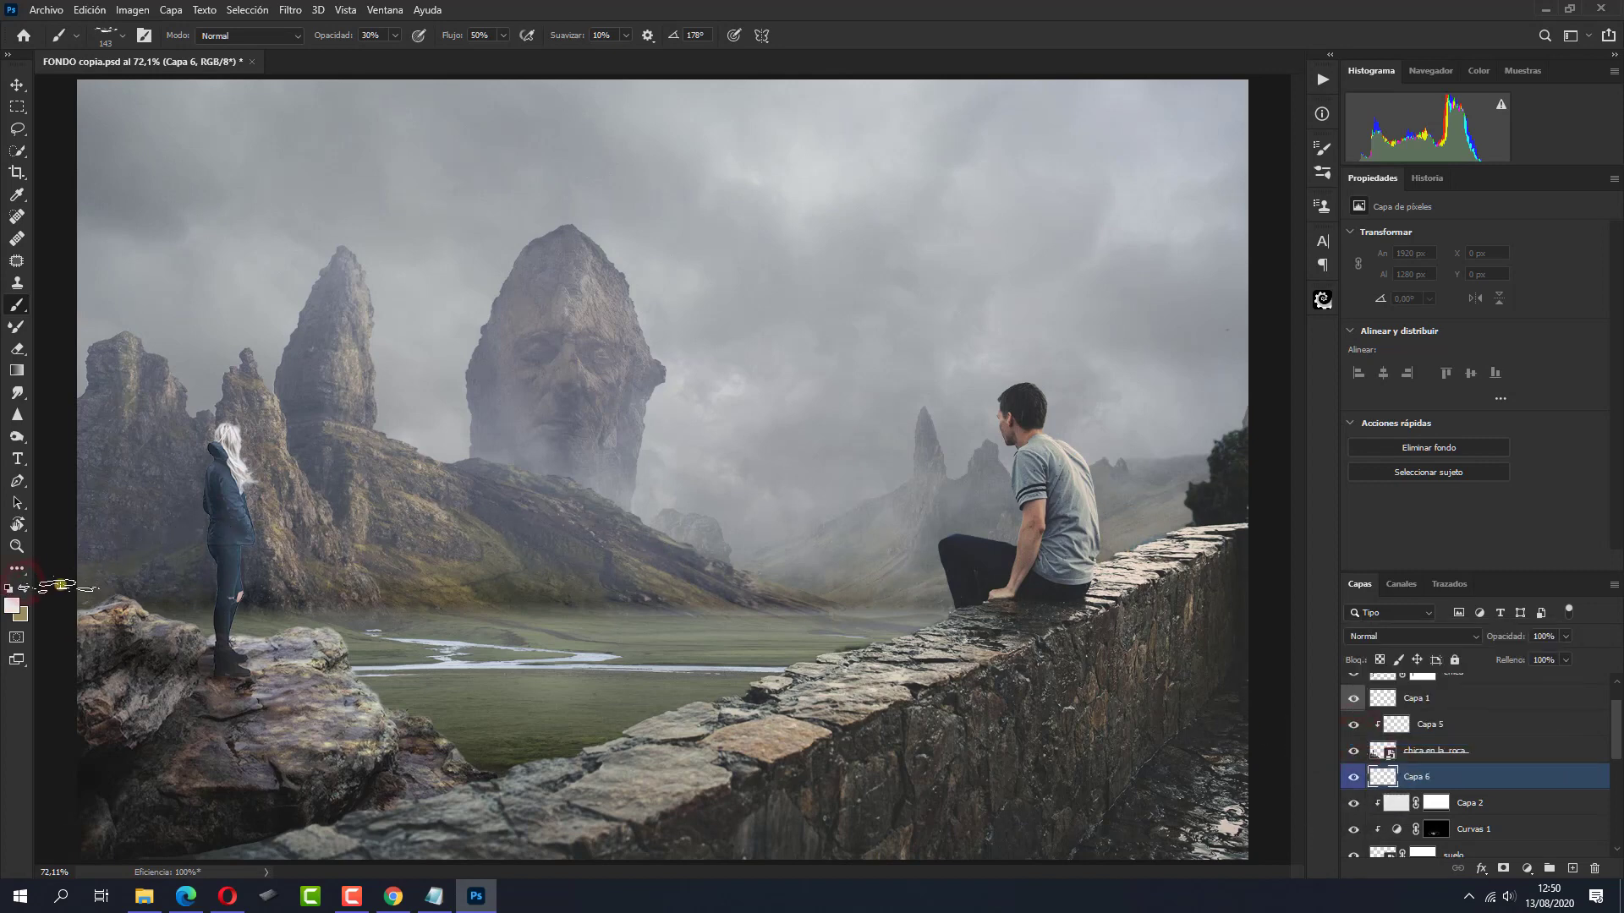
With the 1001 px fog brush, paint mist across the valley and behind the man at the right edge
left_click(123, 34)
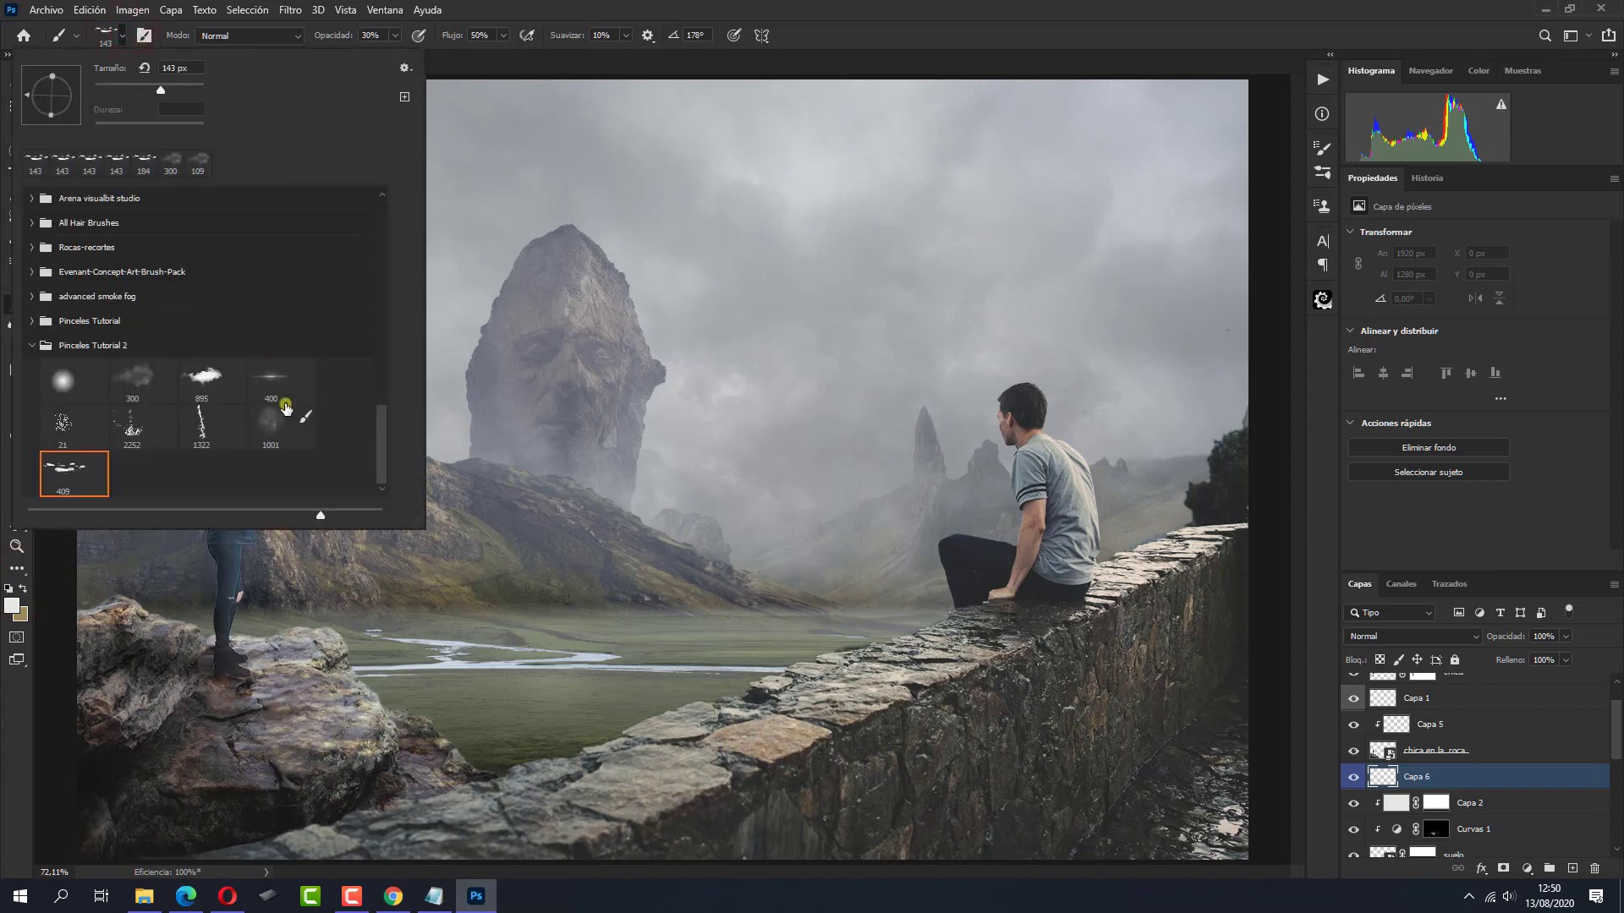
left_click(269, 425)
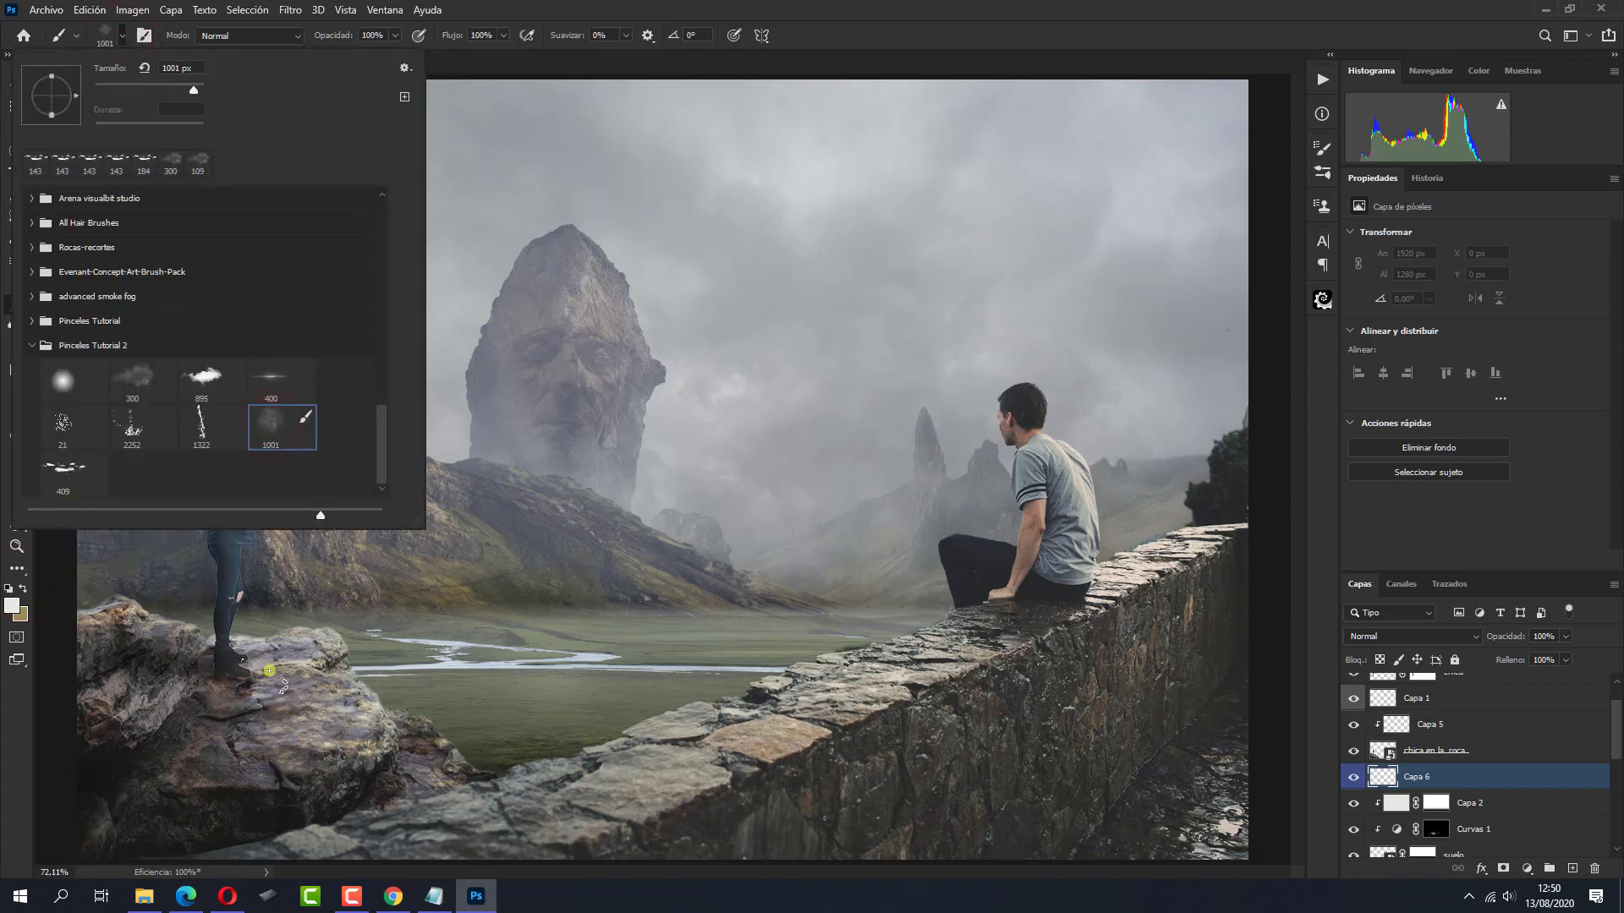
left_click(890, 57)
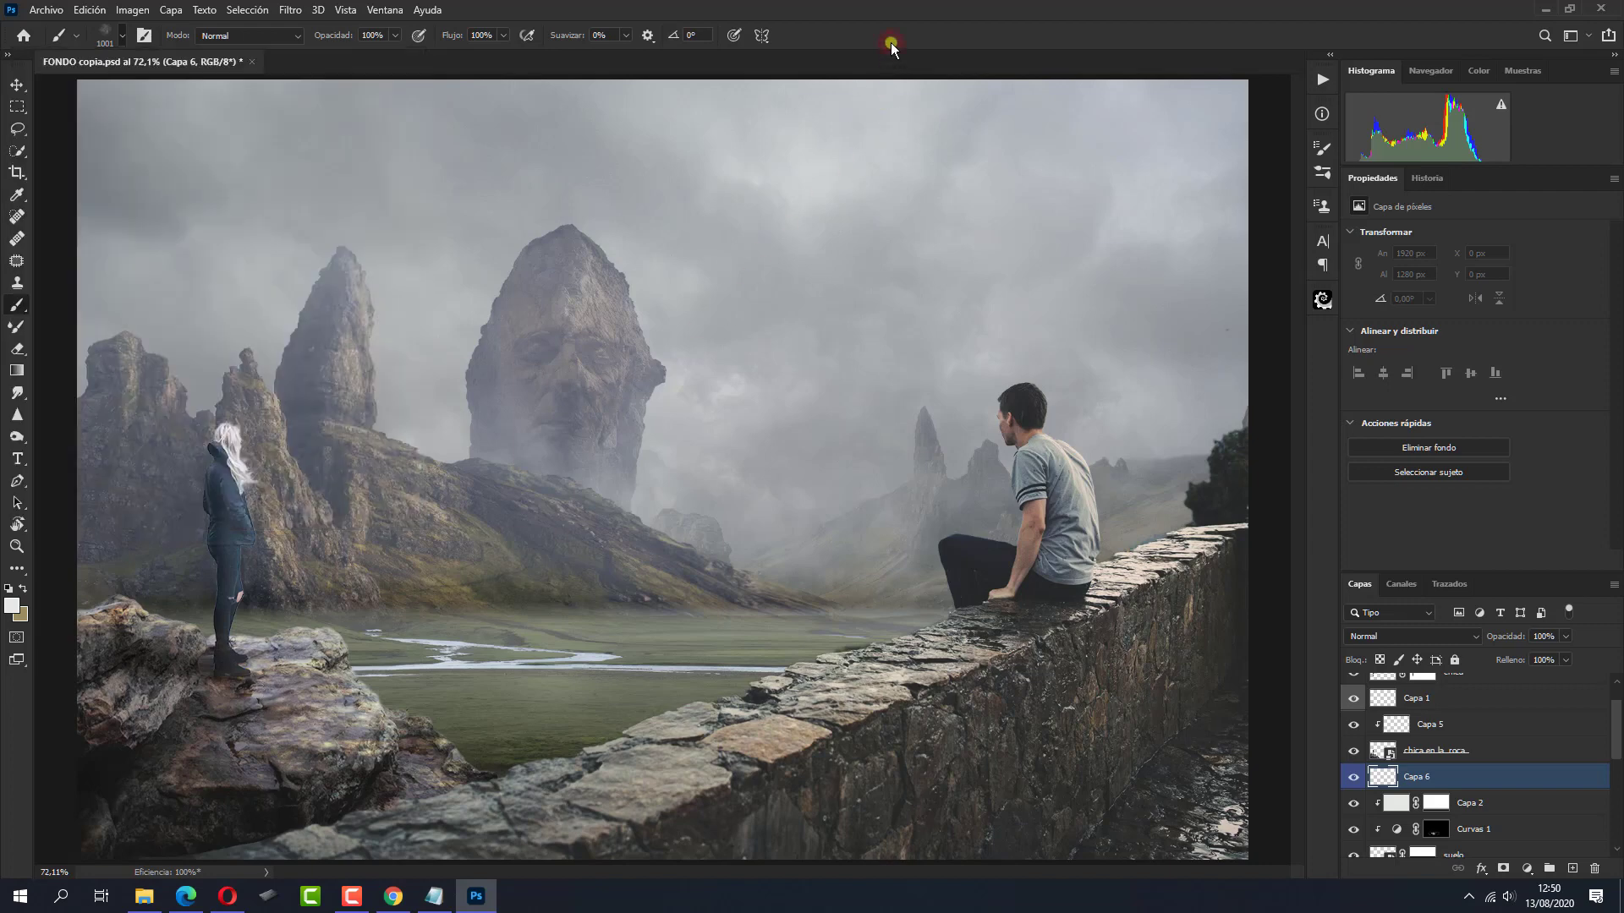
mouse_move(233, 687)
left_mouse_down()
mouse_move(771, 674)
mouse_move(939, 630)
left_mouse_up()
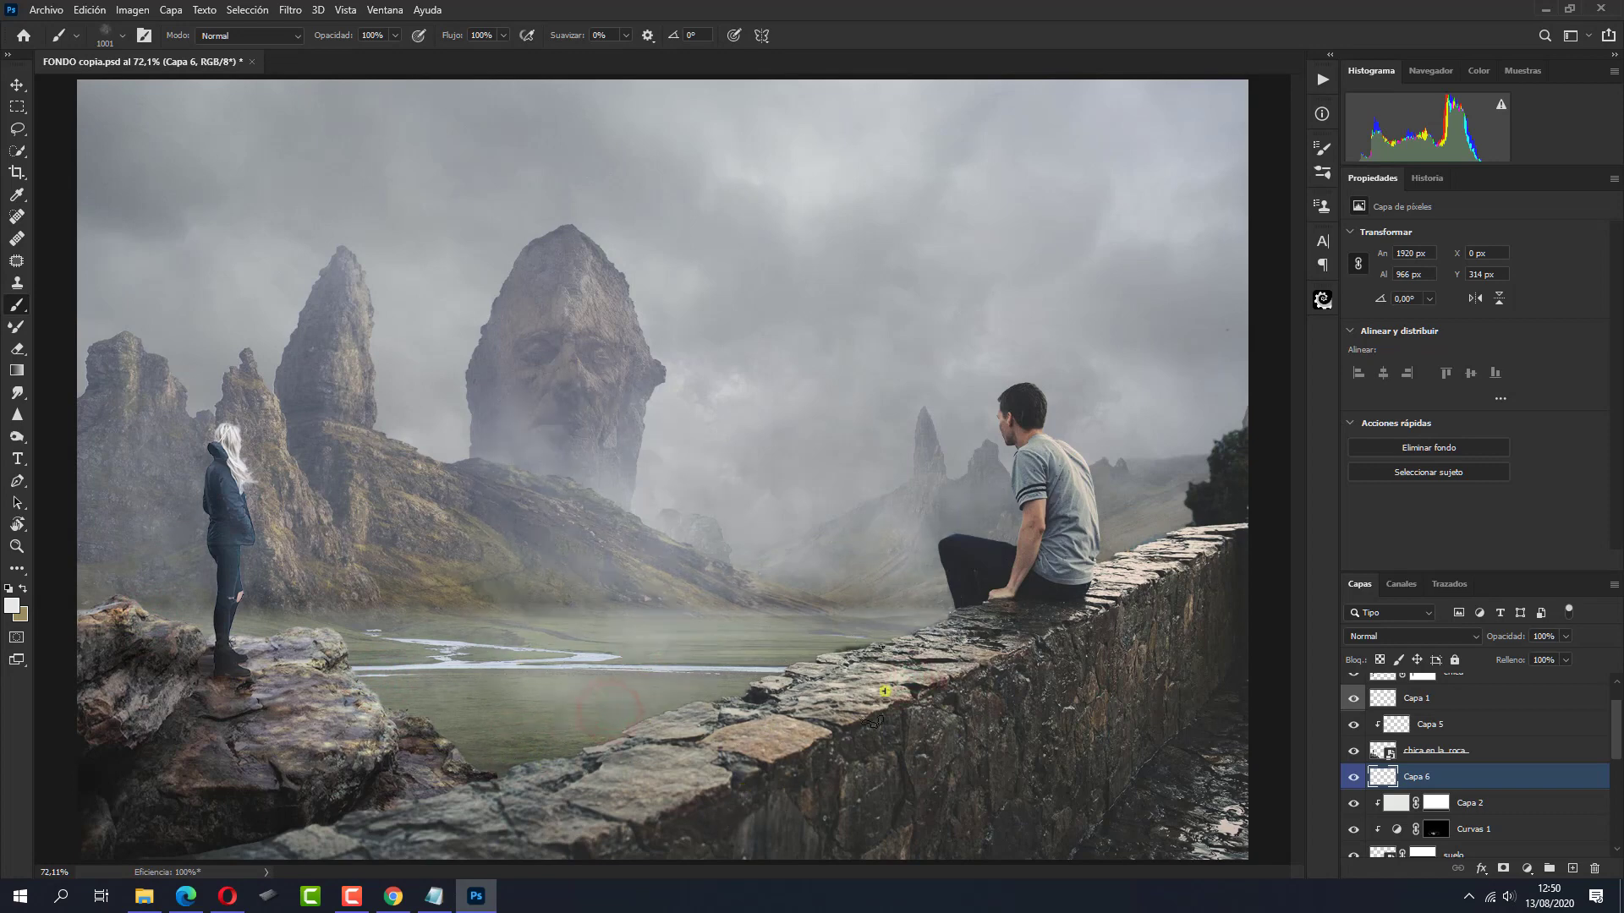
left_click_drag(1179, 486, 1239, 597)
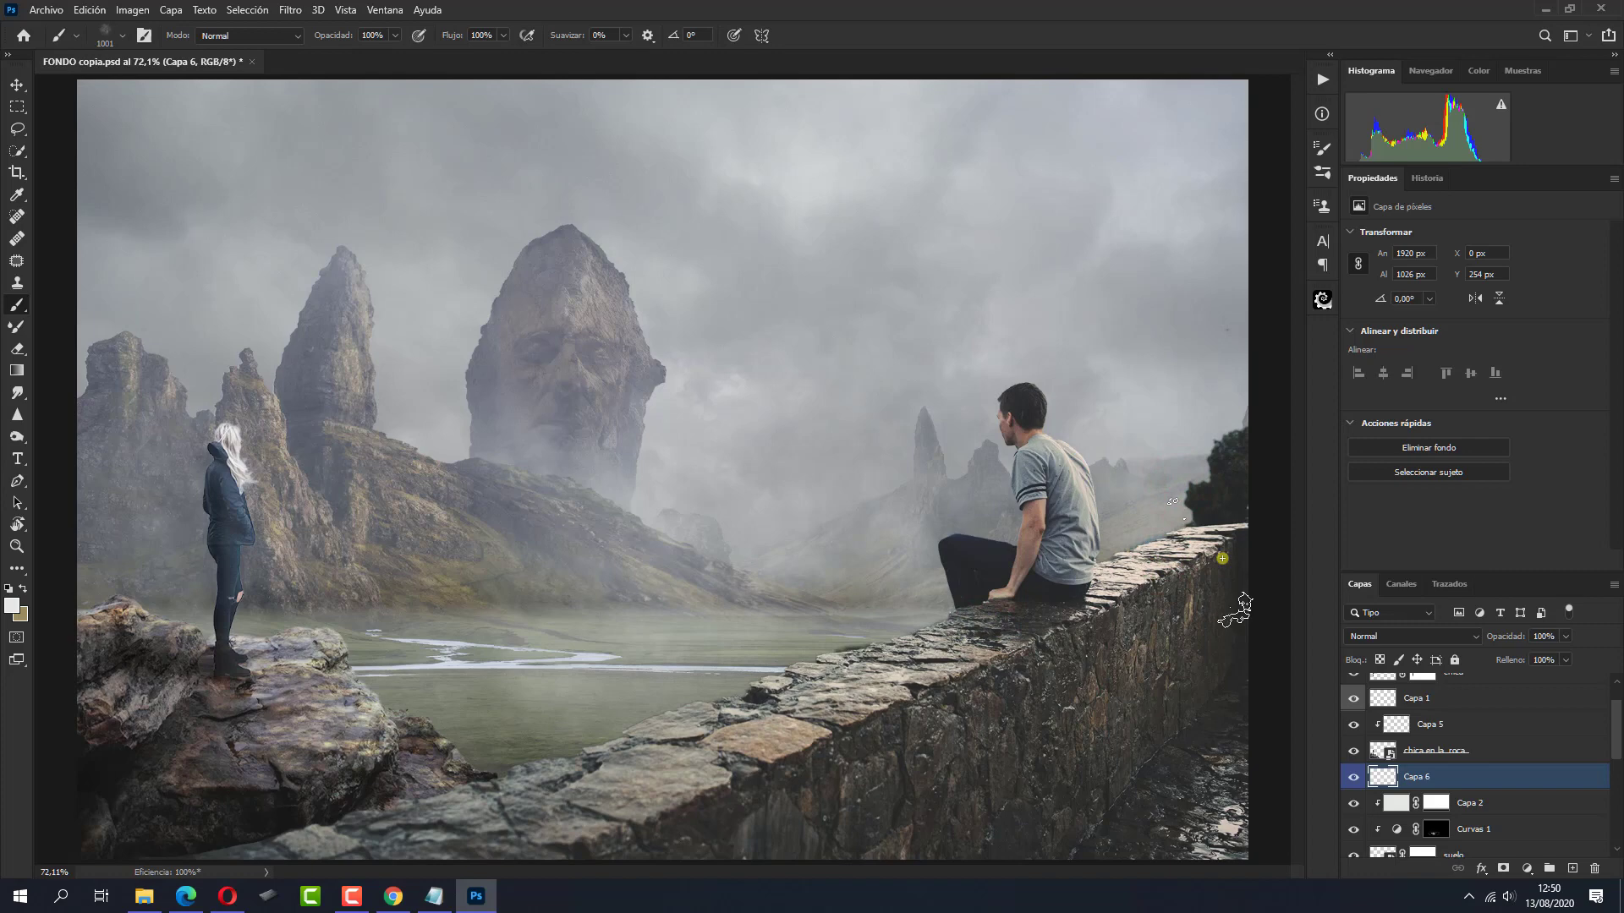
left_click(1220, 558)
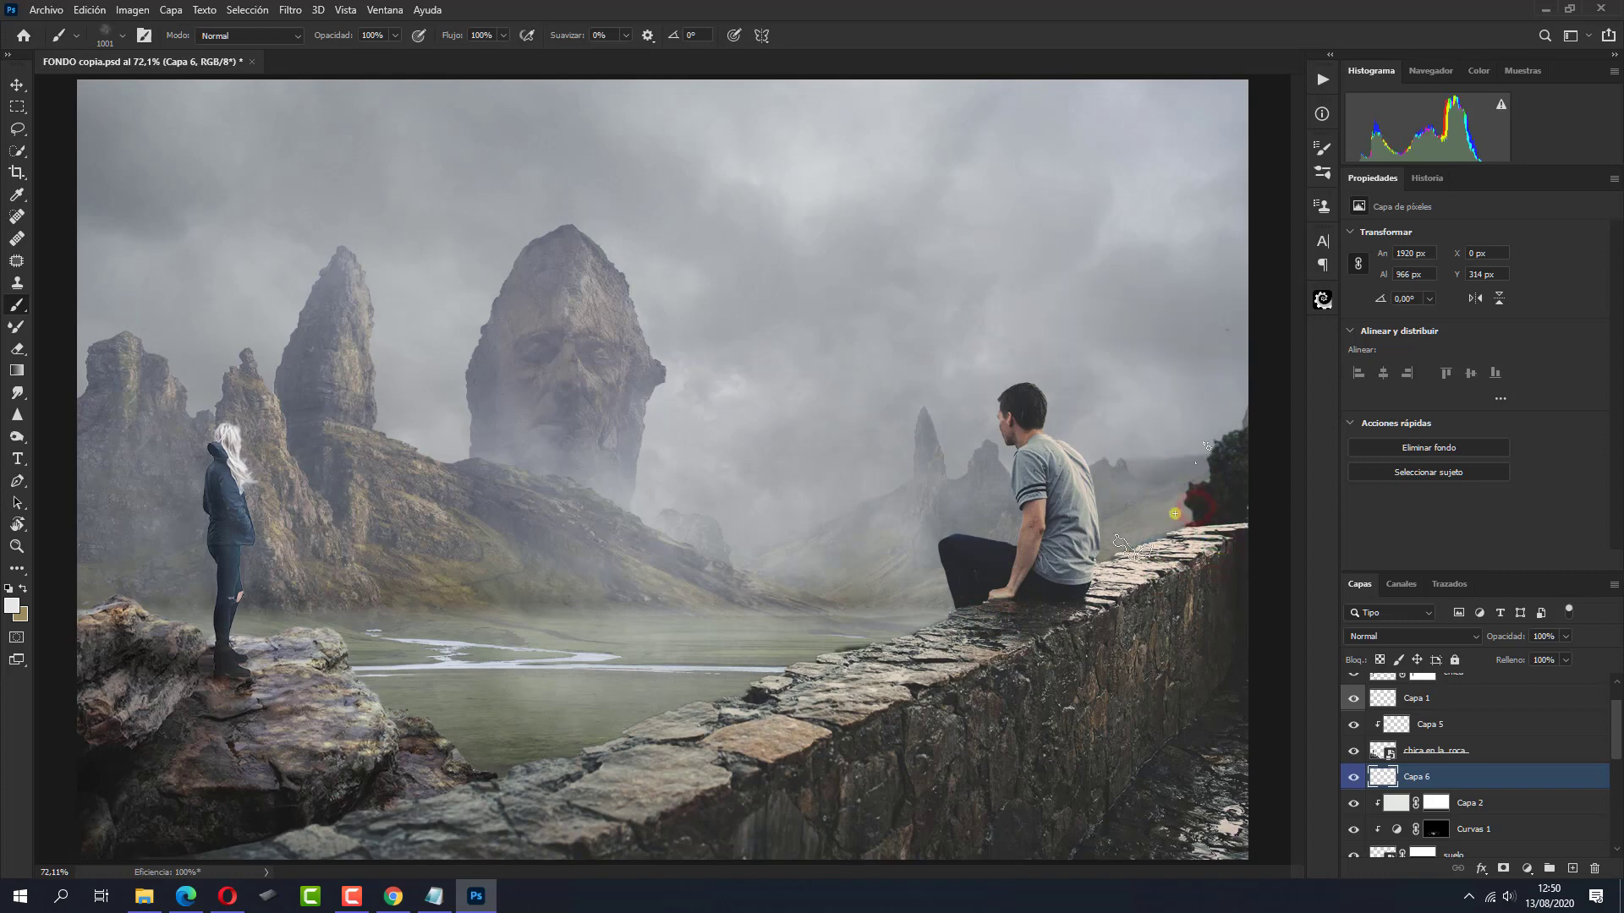
left_click(1174, 513)
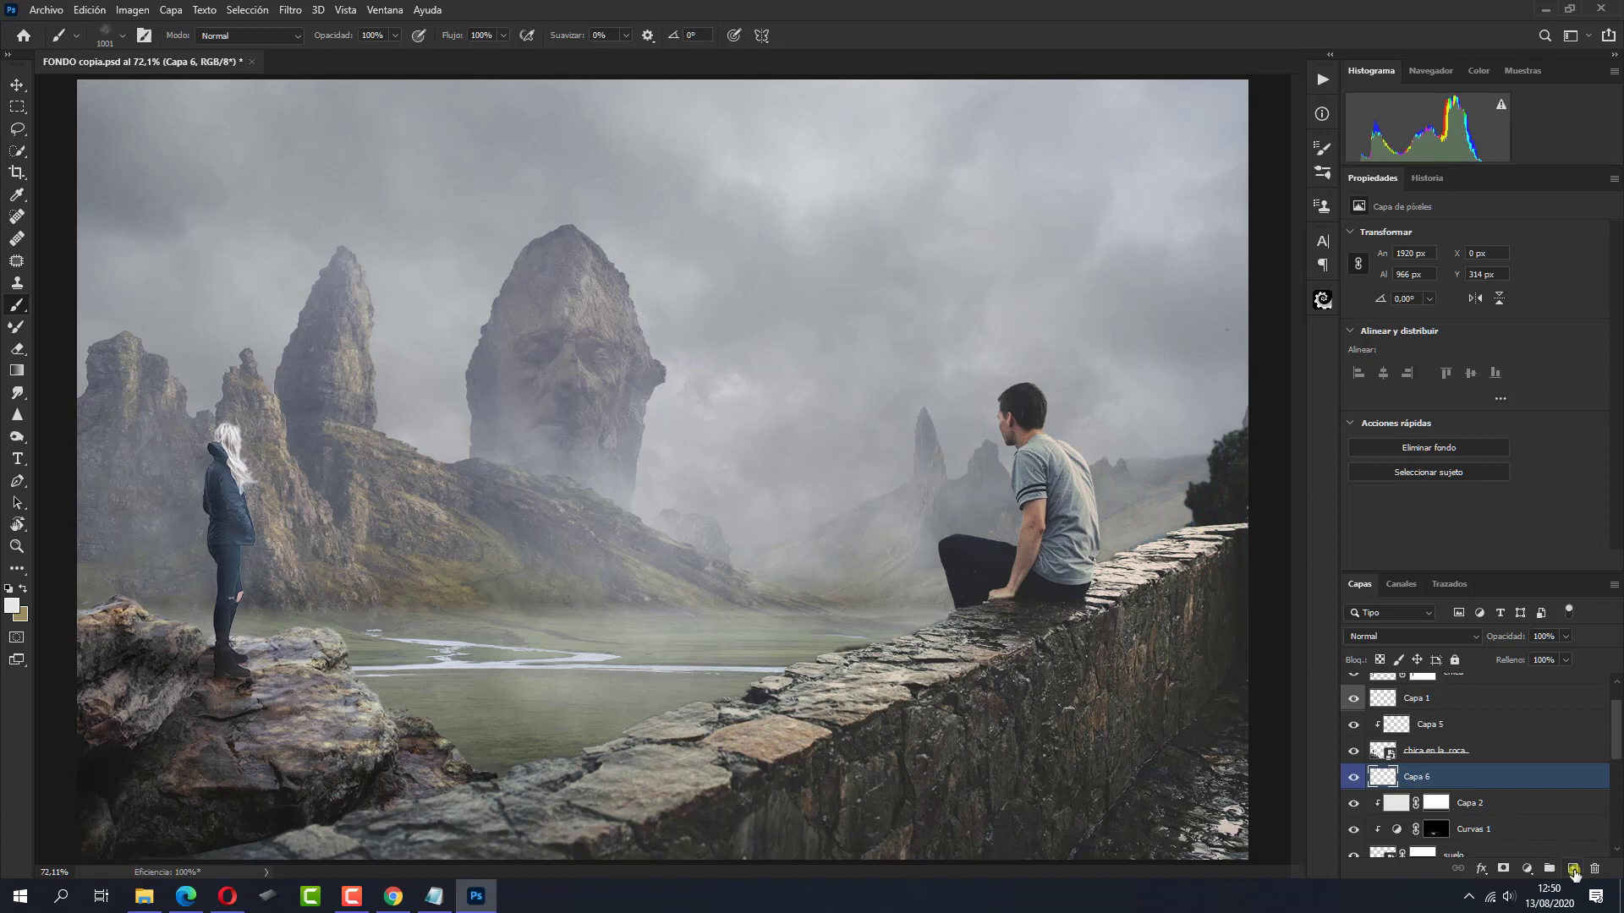
Add a new Capa 7 layer and choose the 300 px cloud brush preset
left_click(1573, 870)
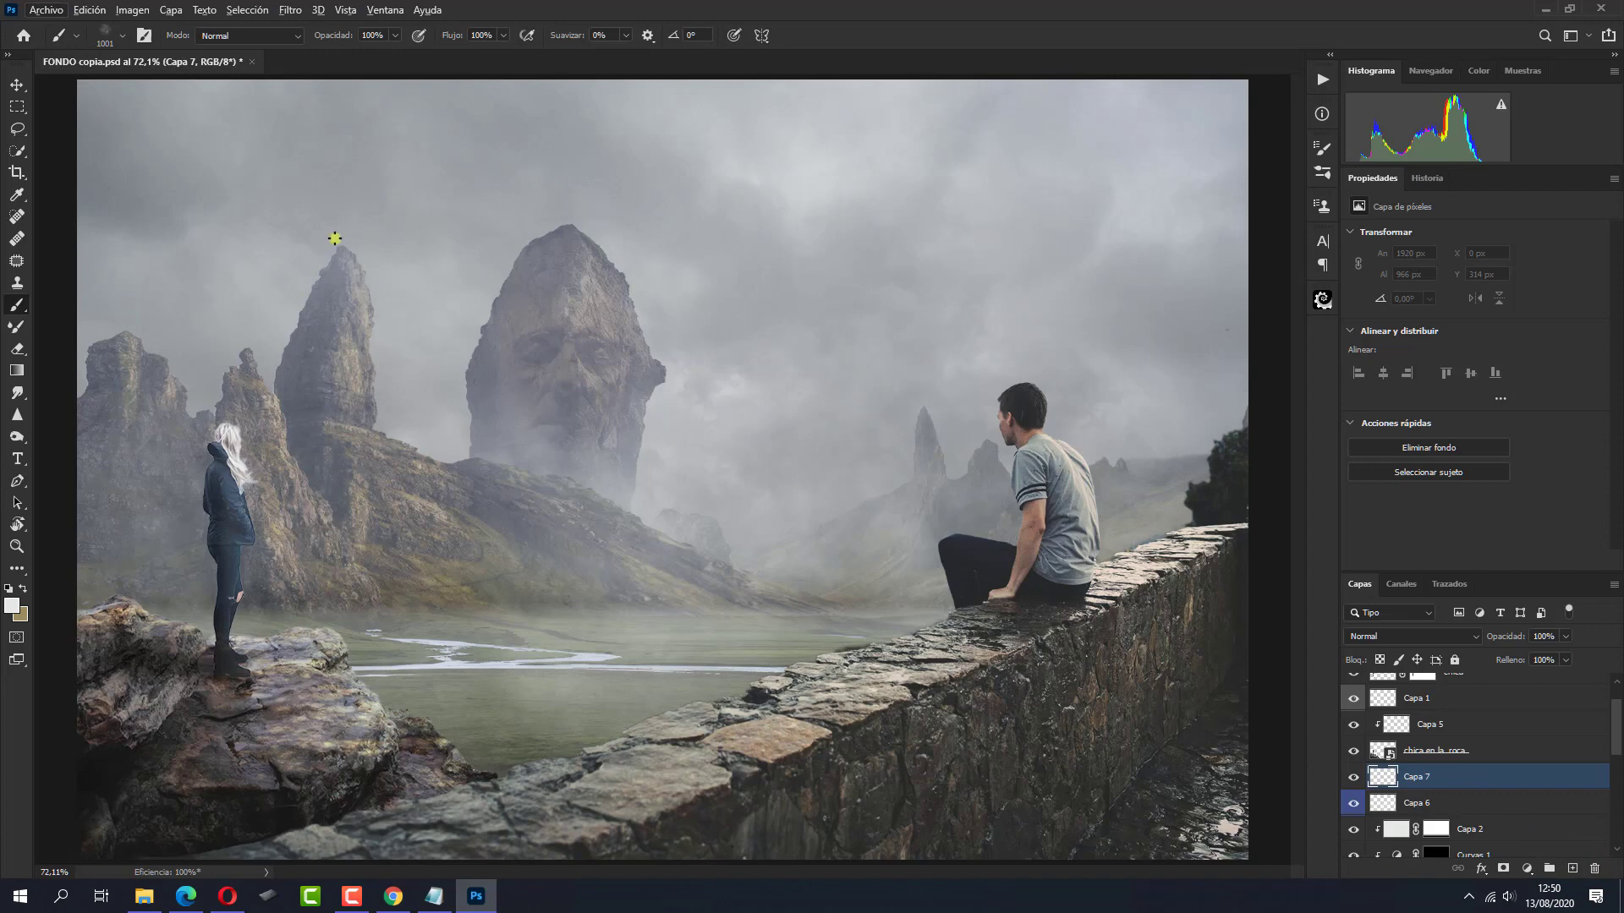
left_click(122, 40)
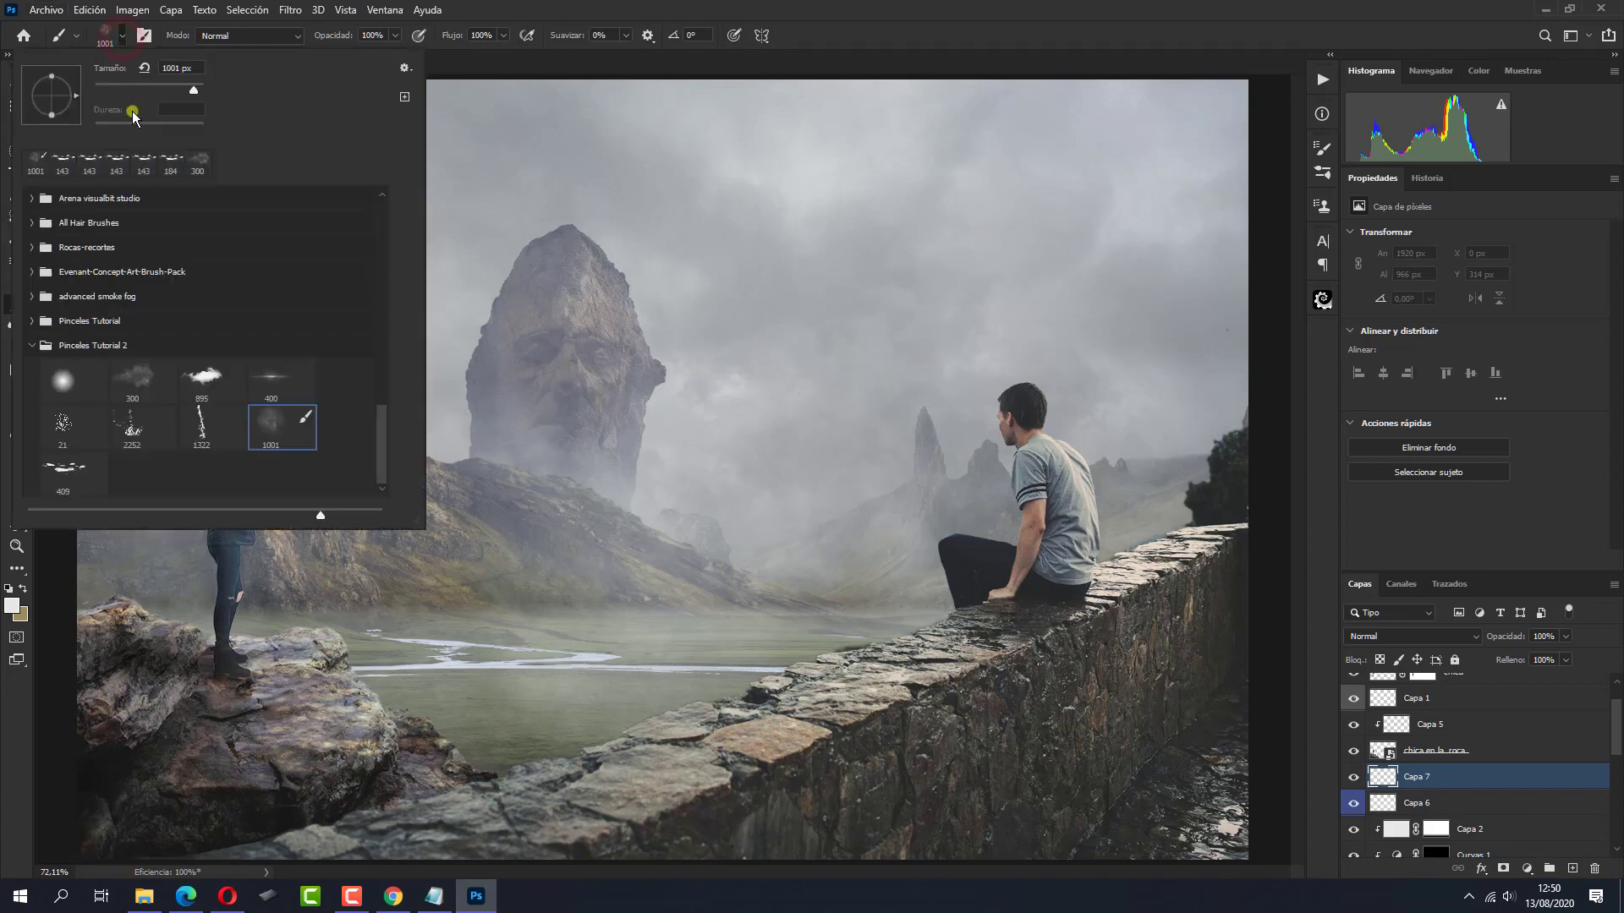
left_click(140, 381)
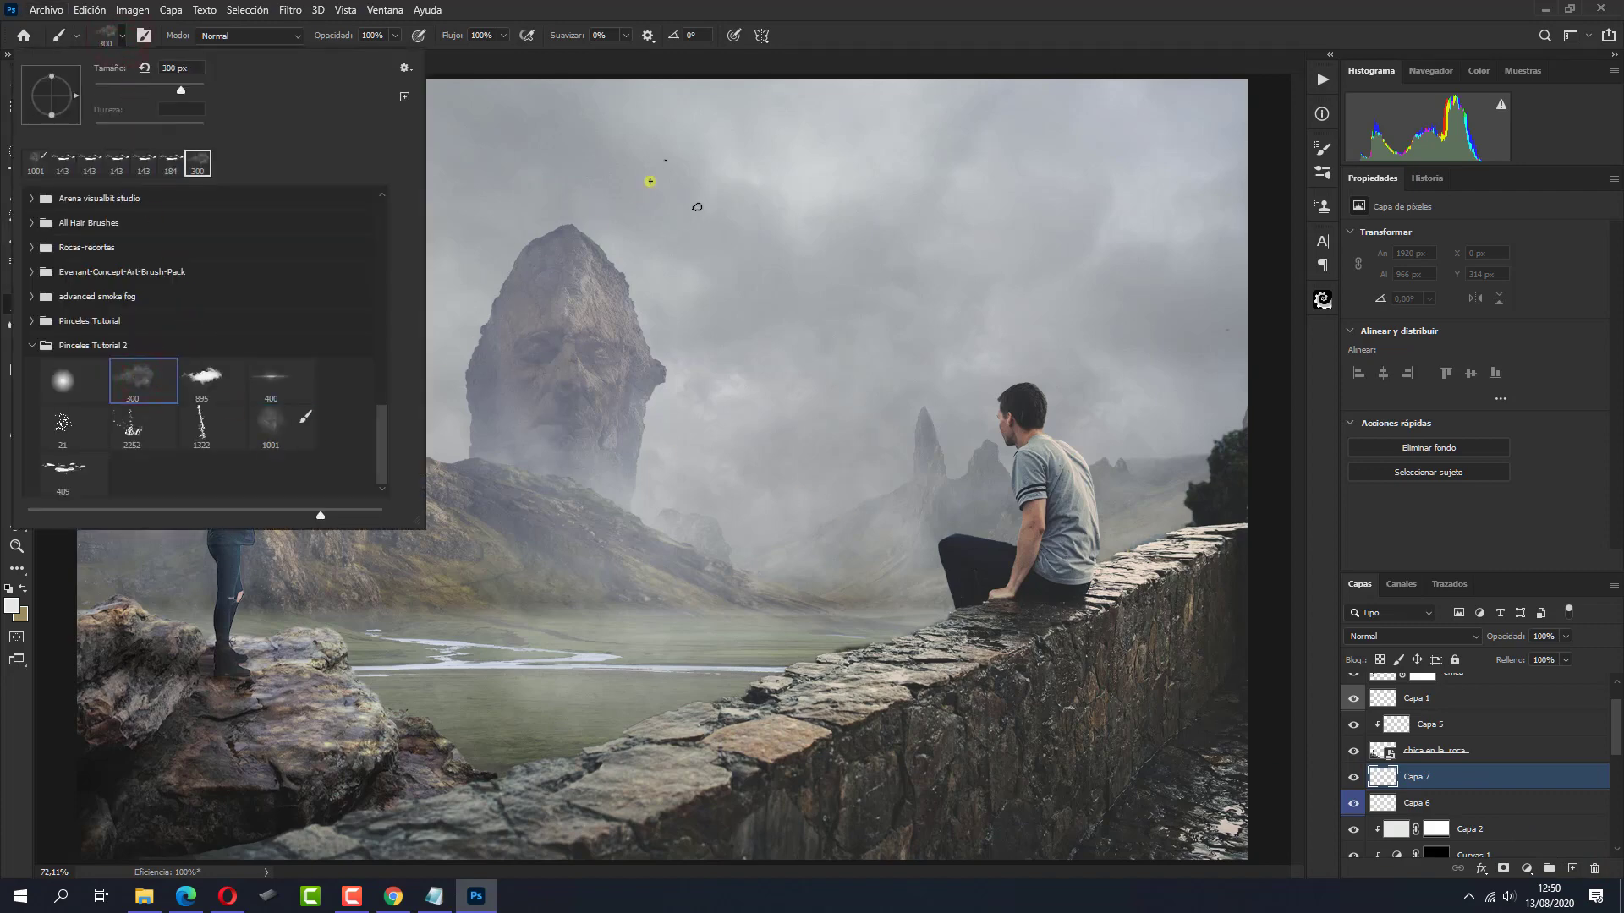
left_click(809, 35)
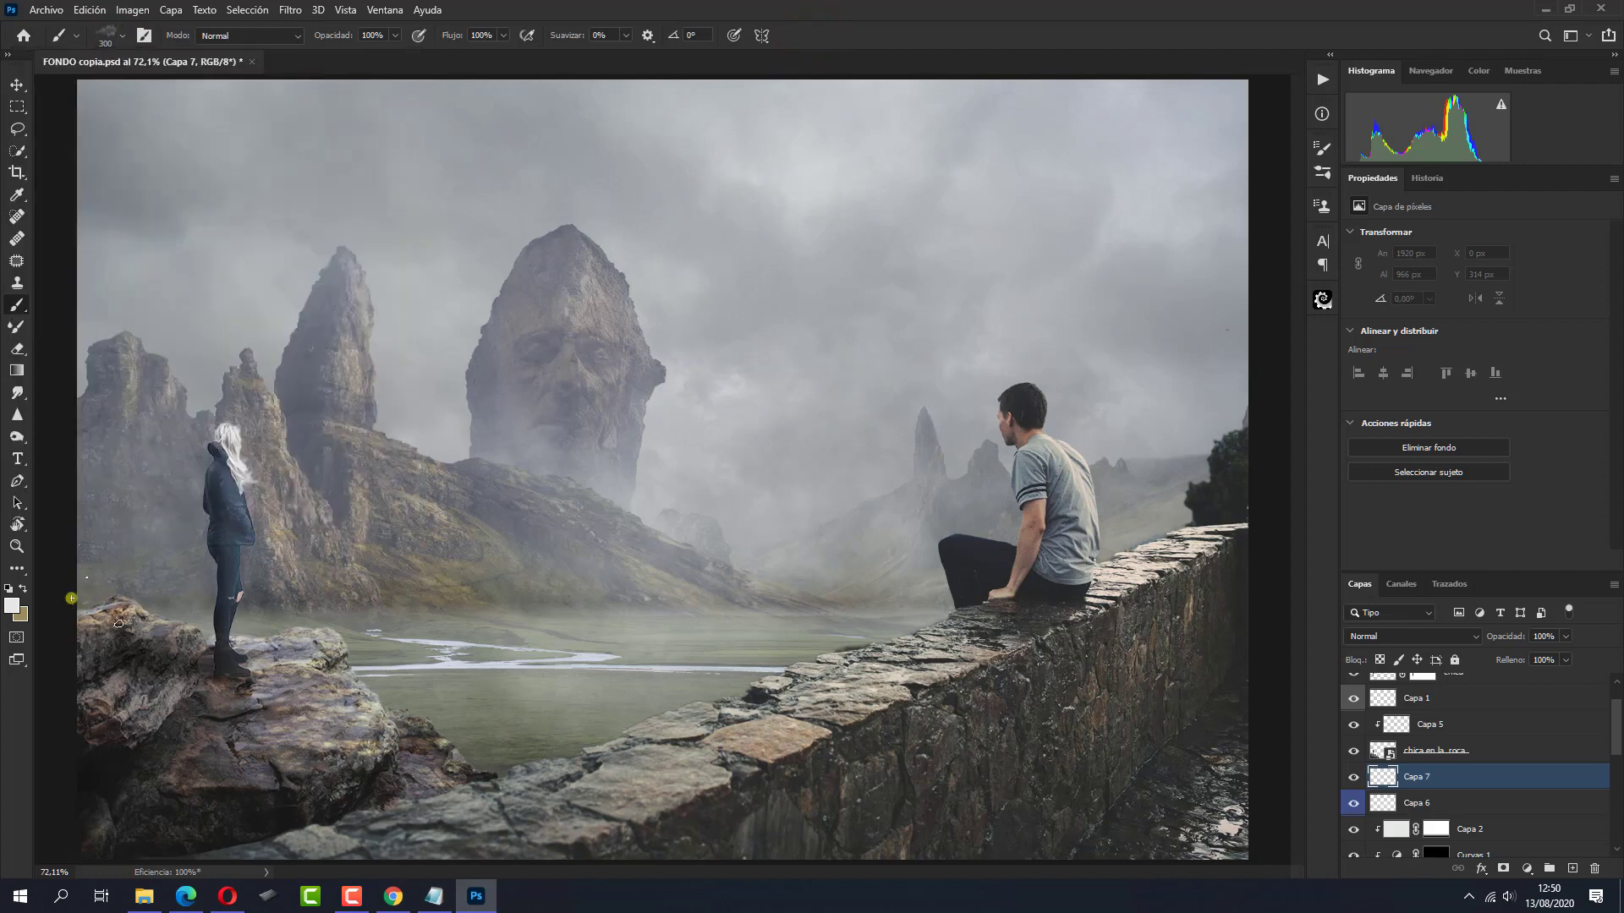
Paint light mist over the left rock, around the girl, across the valley and above the stone wall
left_click_drag(71, 598, 174, 622)
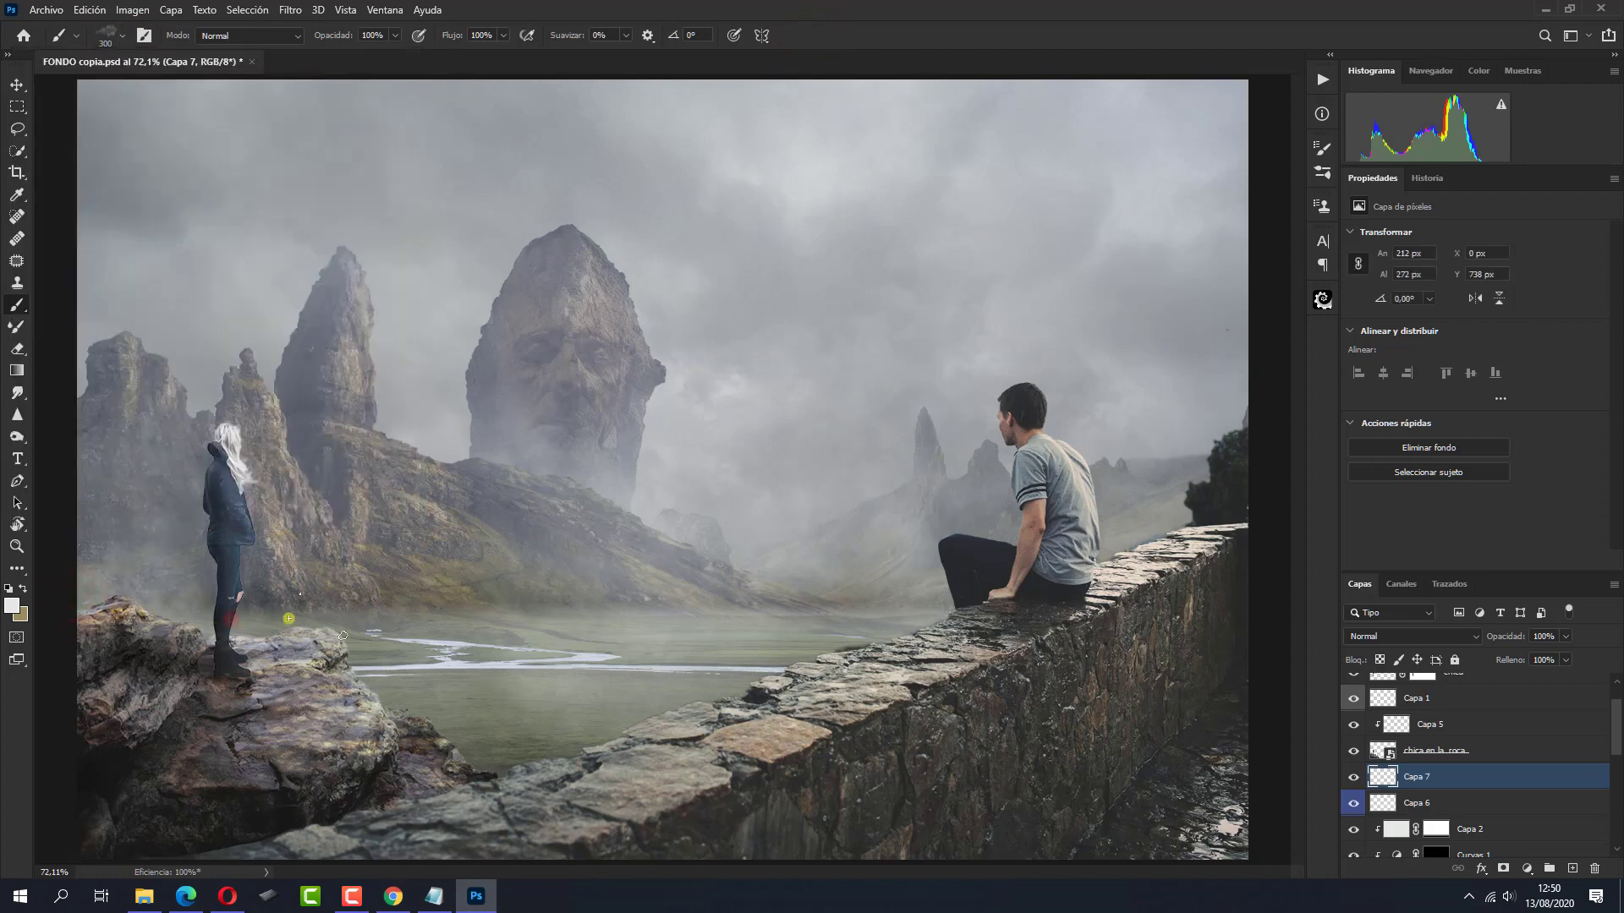
left_click_drag(289, 618, 421, 606)
left_click_drag(547, 608, 1109, 583)
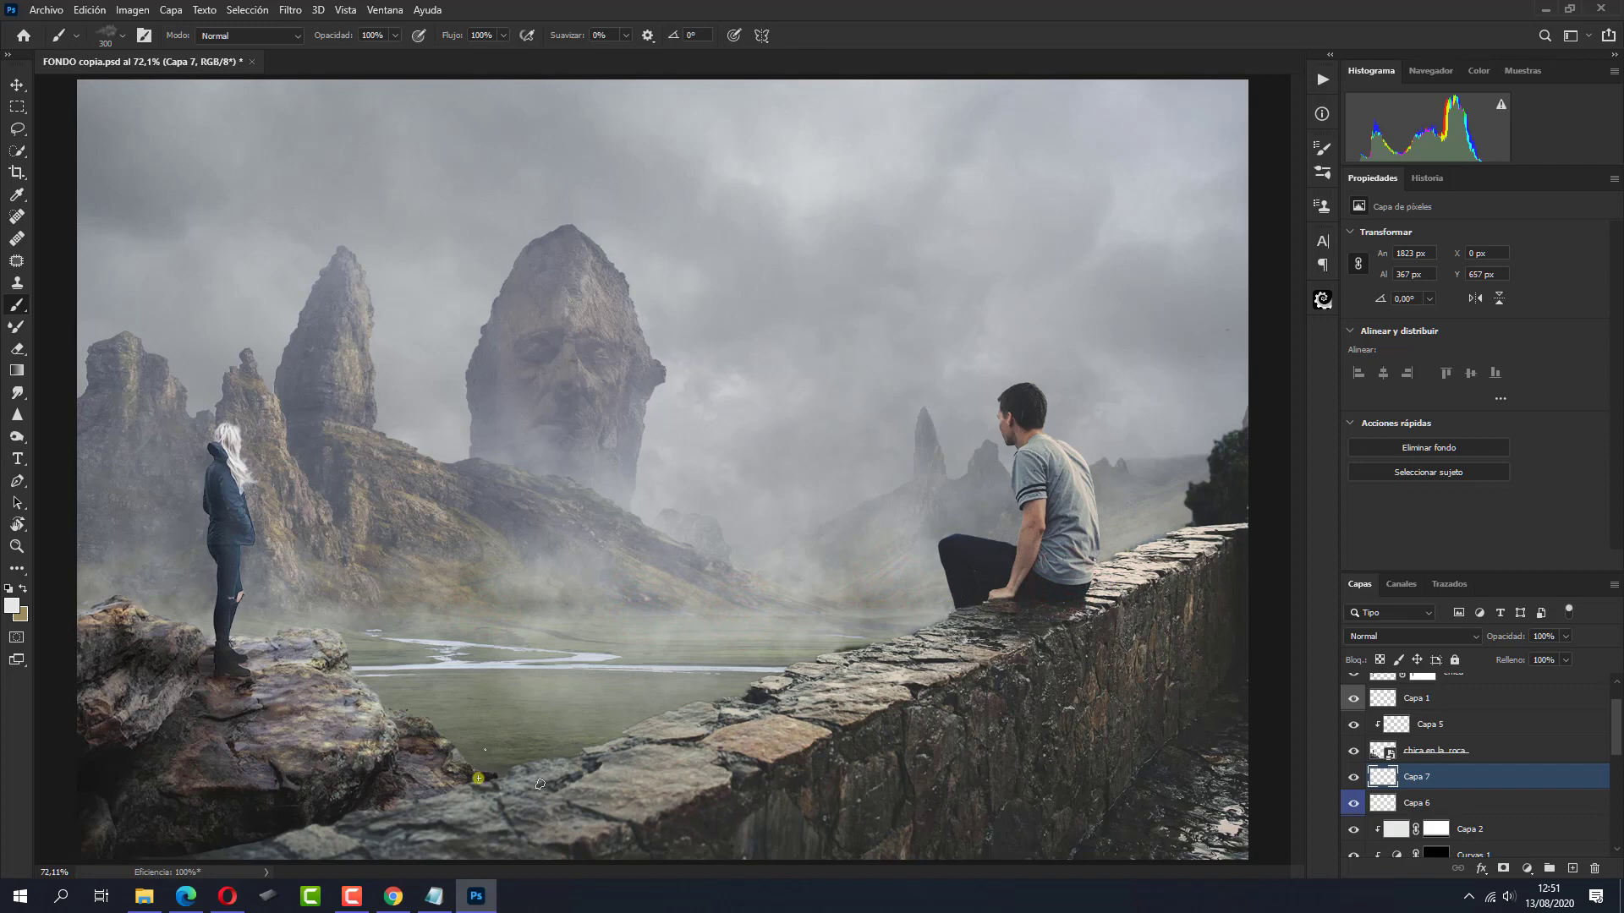
mouse_move(494, 784)
left_mouse_down()
mouse_move(494, 765)
mouse_move(609, 761)
left_mouse_up()
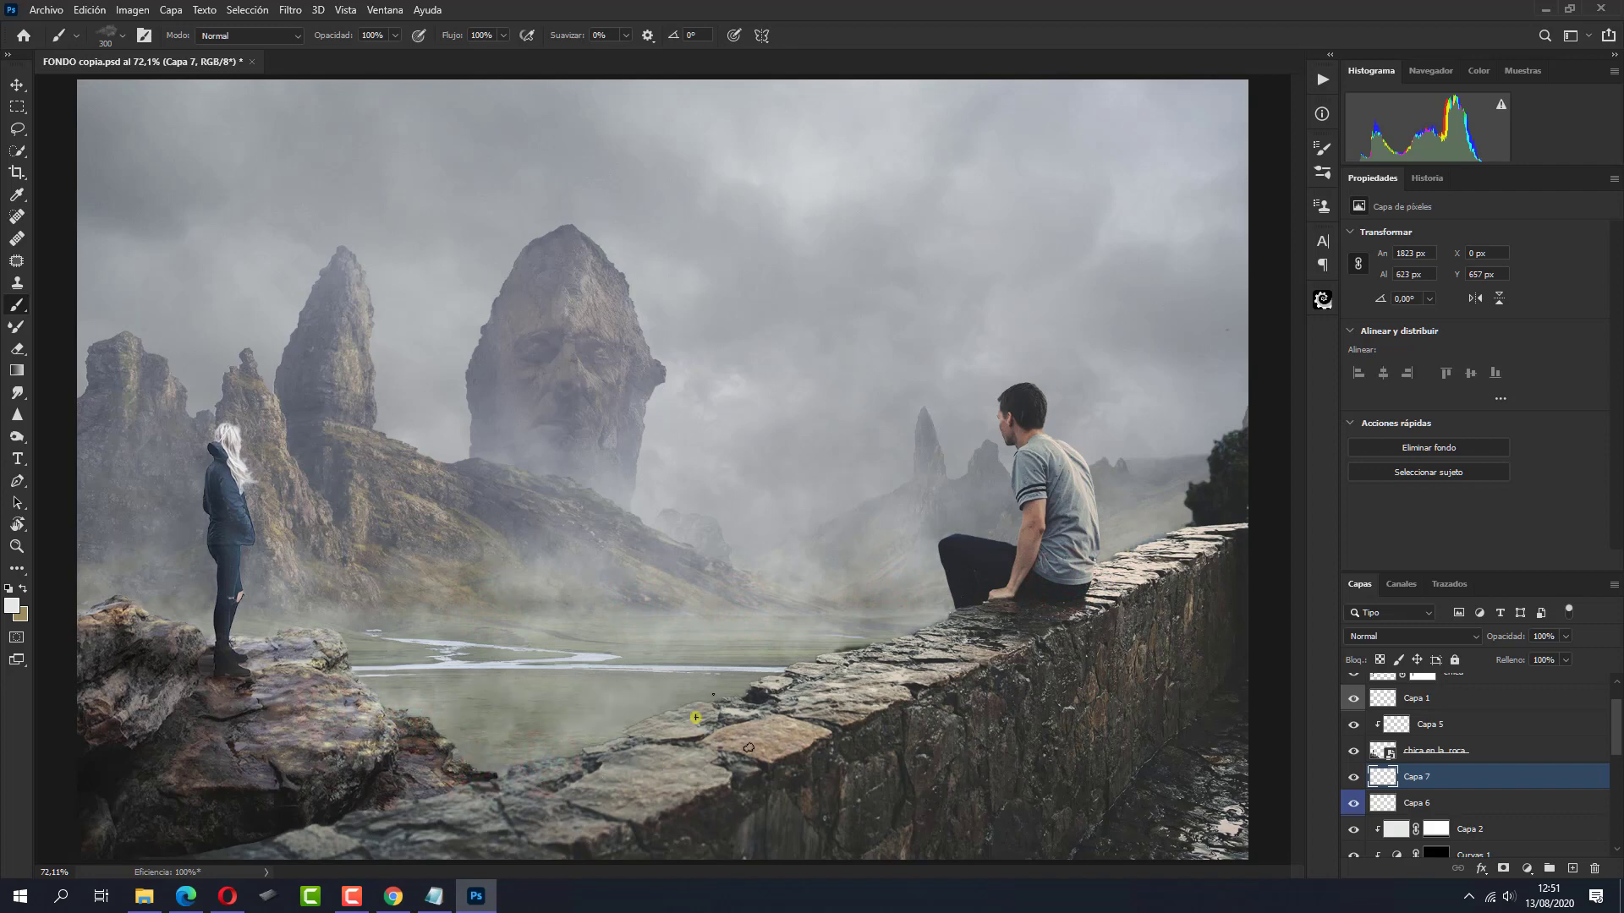
left_click_drag(704, 711, 758, 715)
left_click_drag(879, 681, 929, 719)
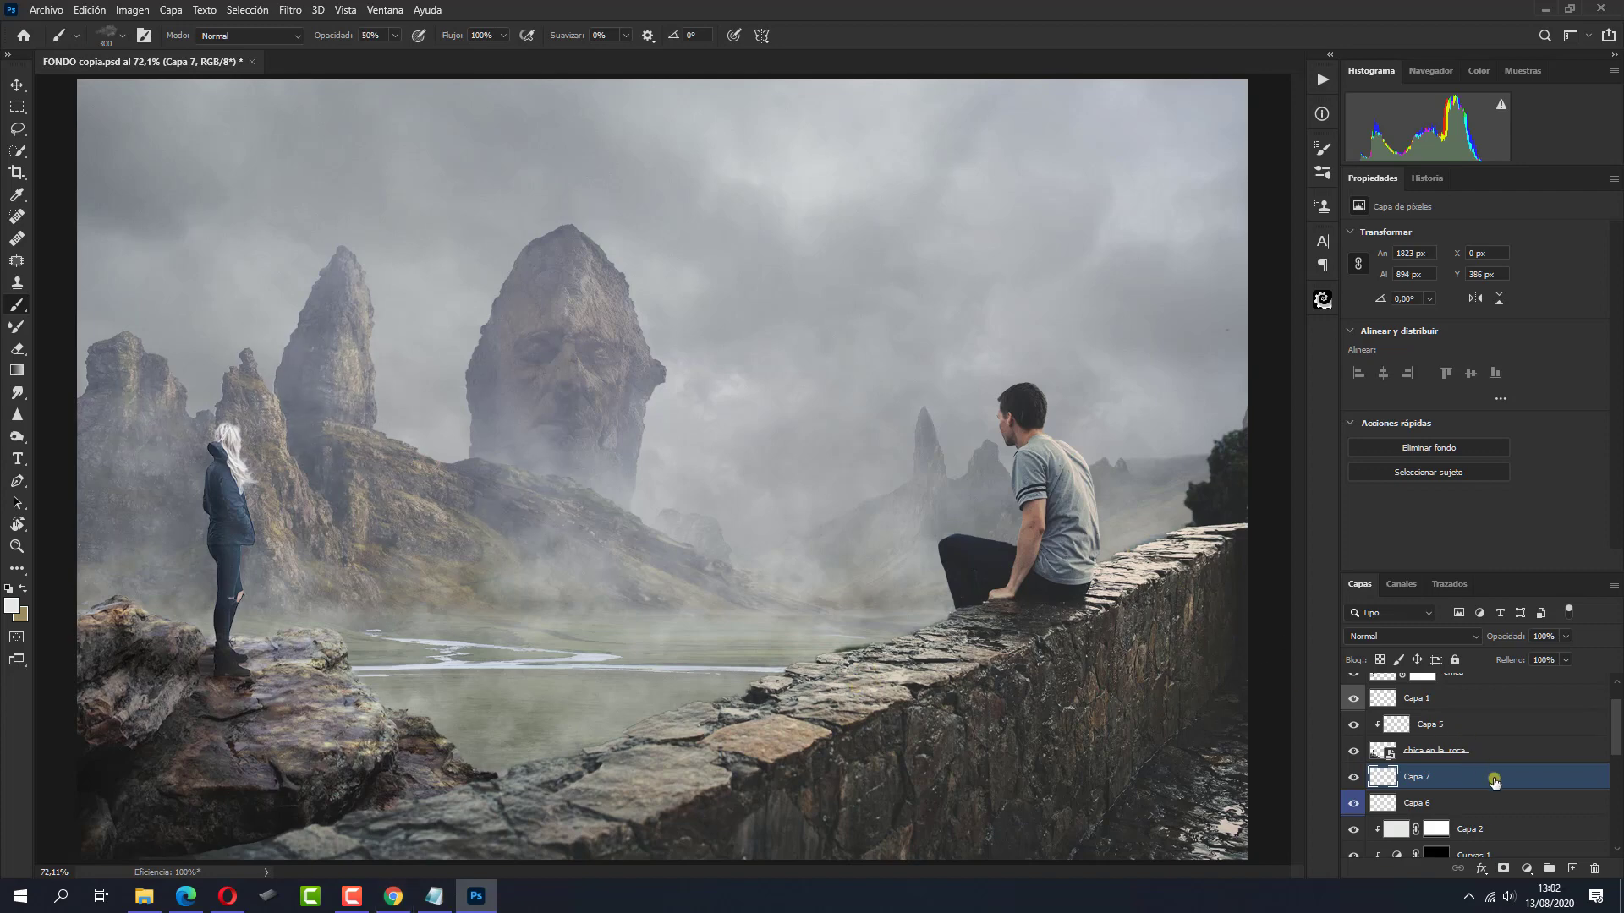
Select the chico en el muro layer, then reset and swap the default black and white colours
scroll(1494, 782, "up", 2)
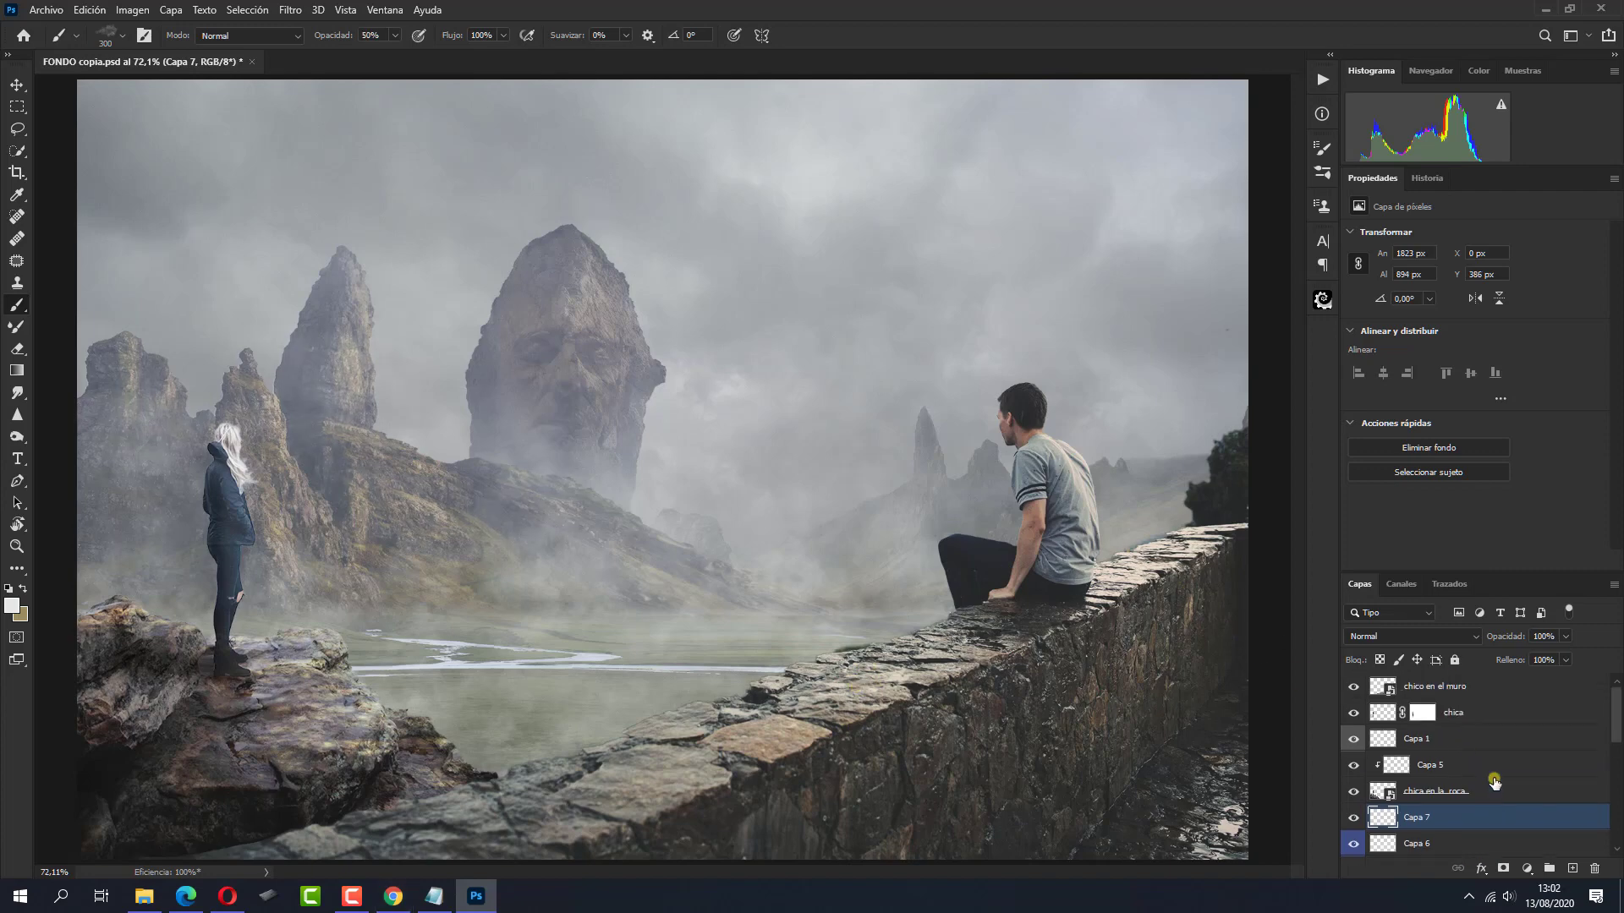
left_click(1496, 685)
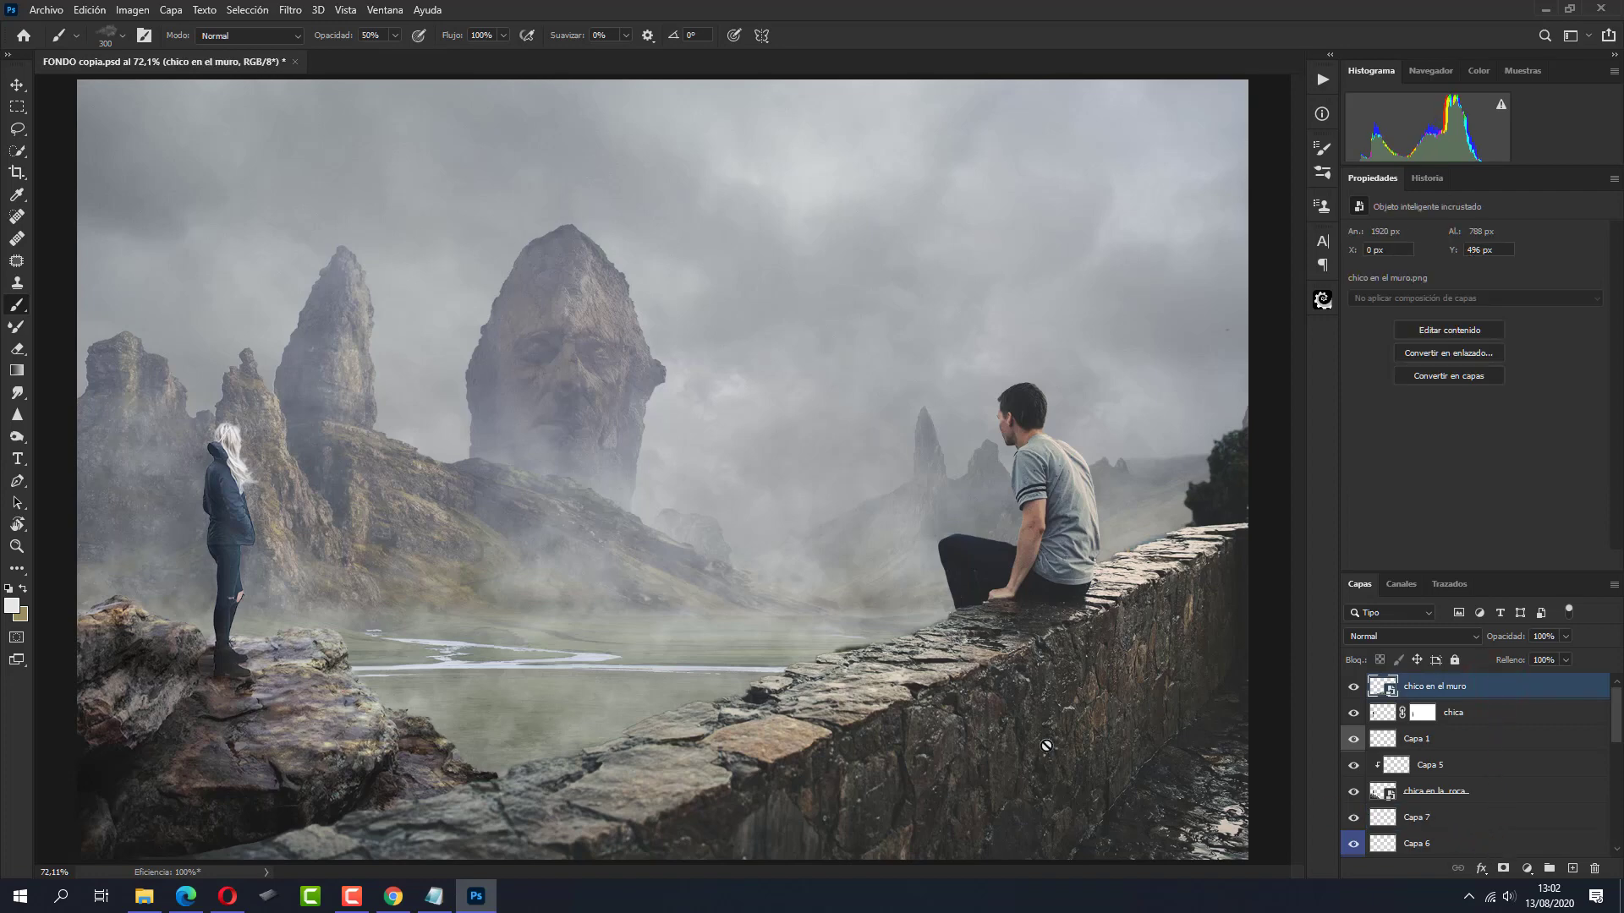
key("d")
key("x")
key("x")
key("x")
Add a gradient map in Luminosidad blend mode, clipped to the boy layer
left_click(1525, 871)
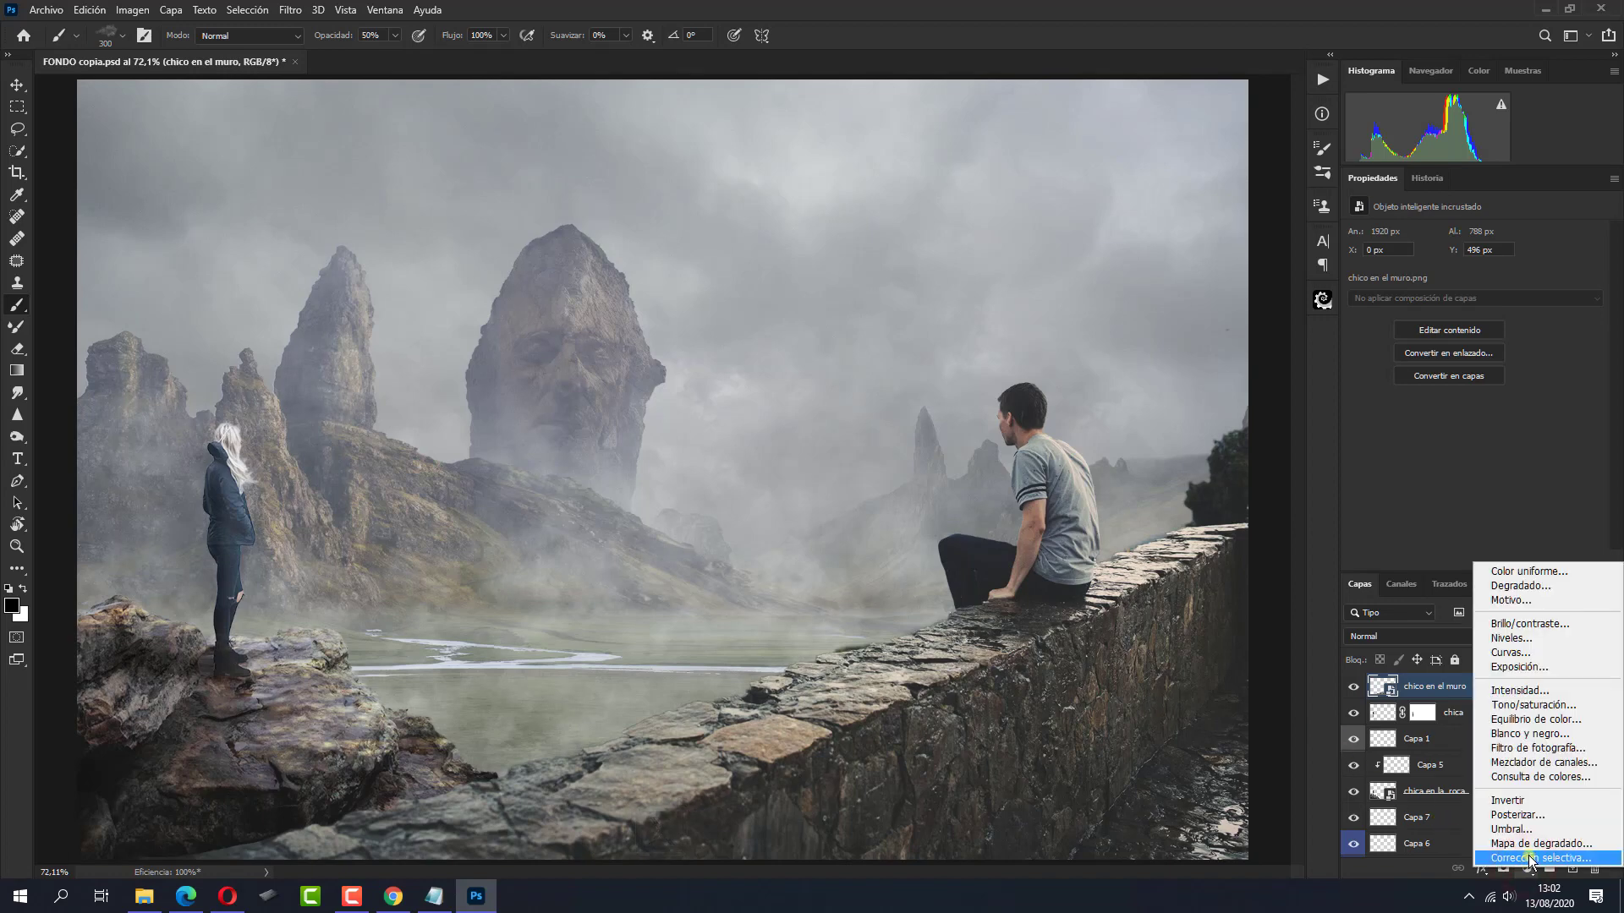
left_click(1533, 845)
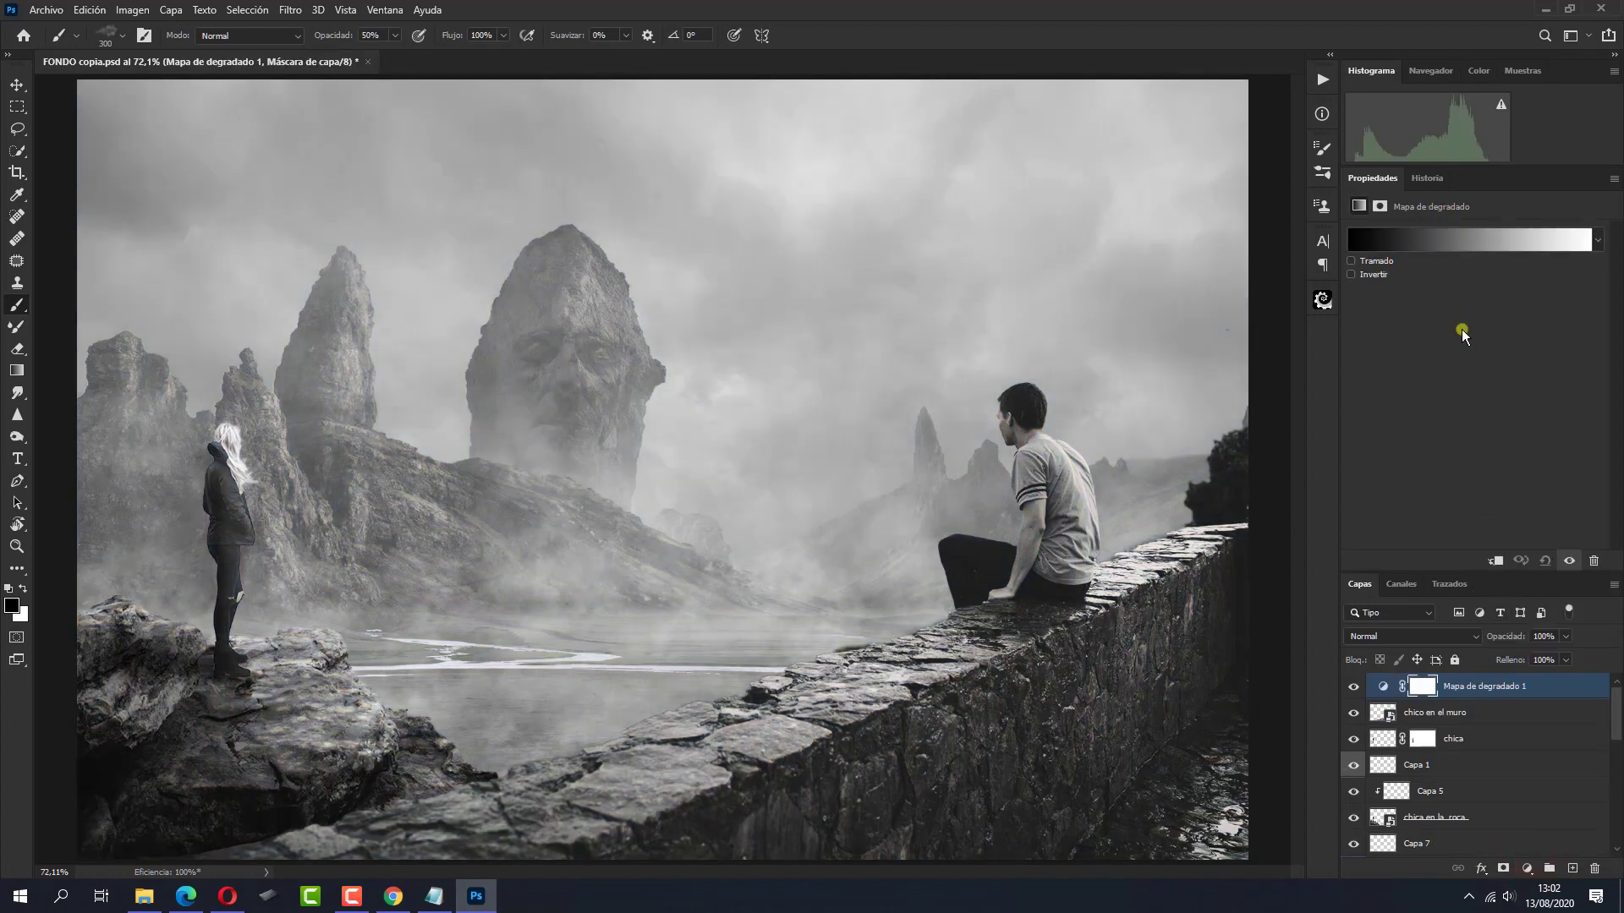
left_click(1375, 636)
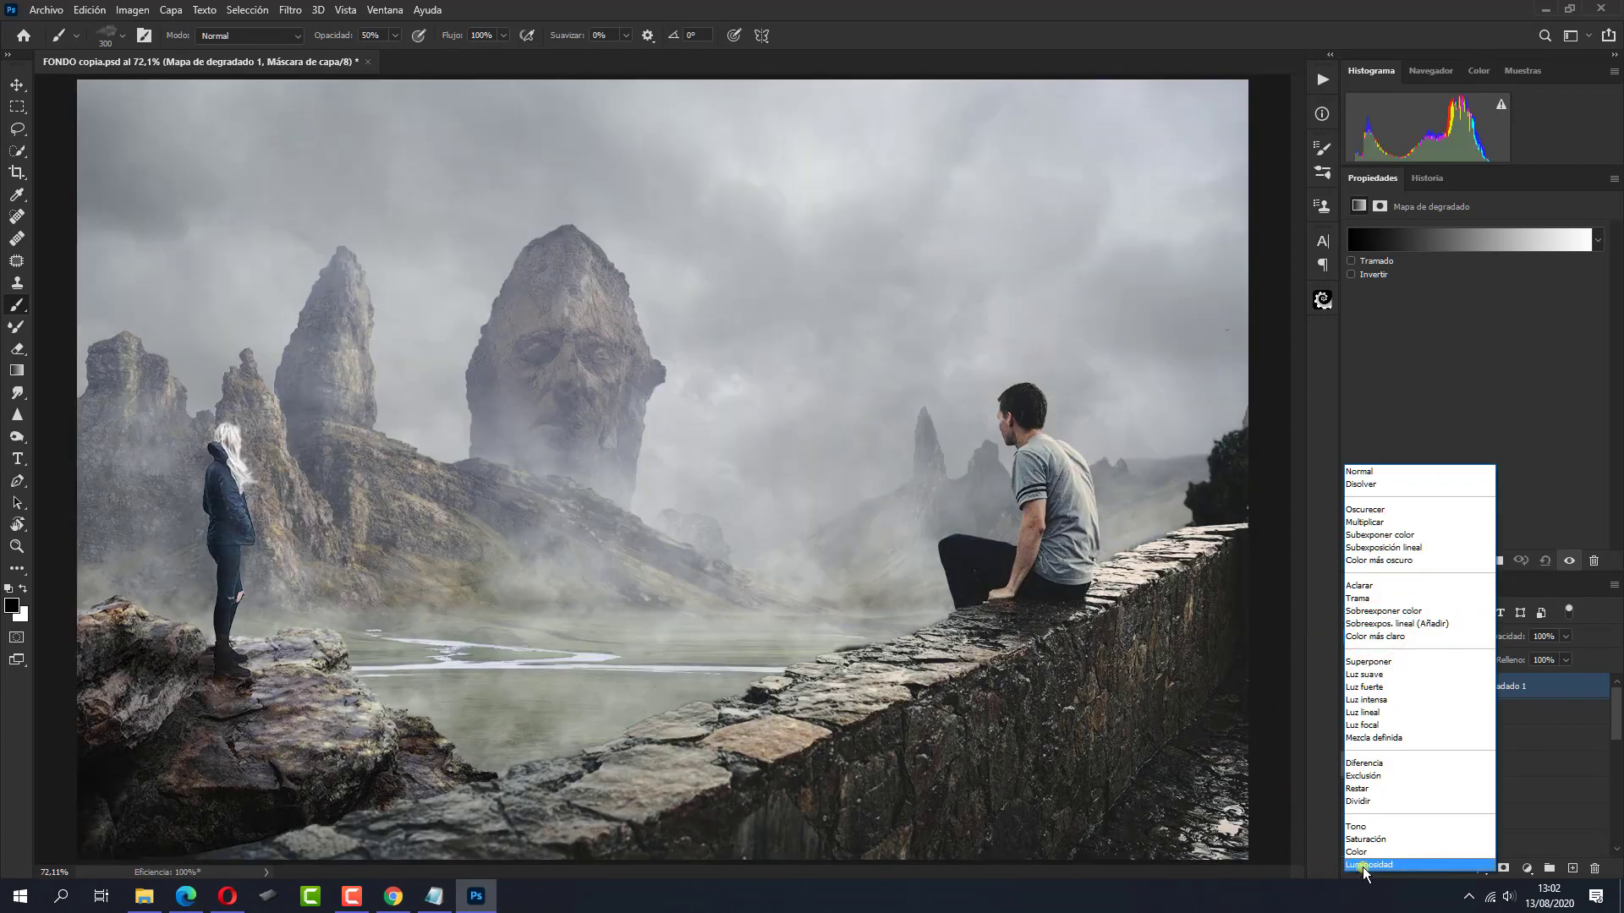
left_click(1363, 865)
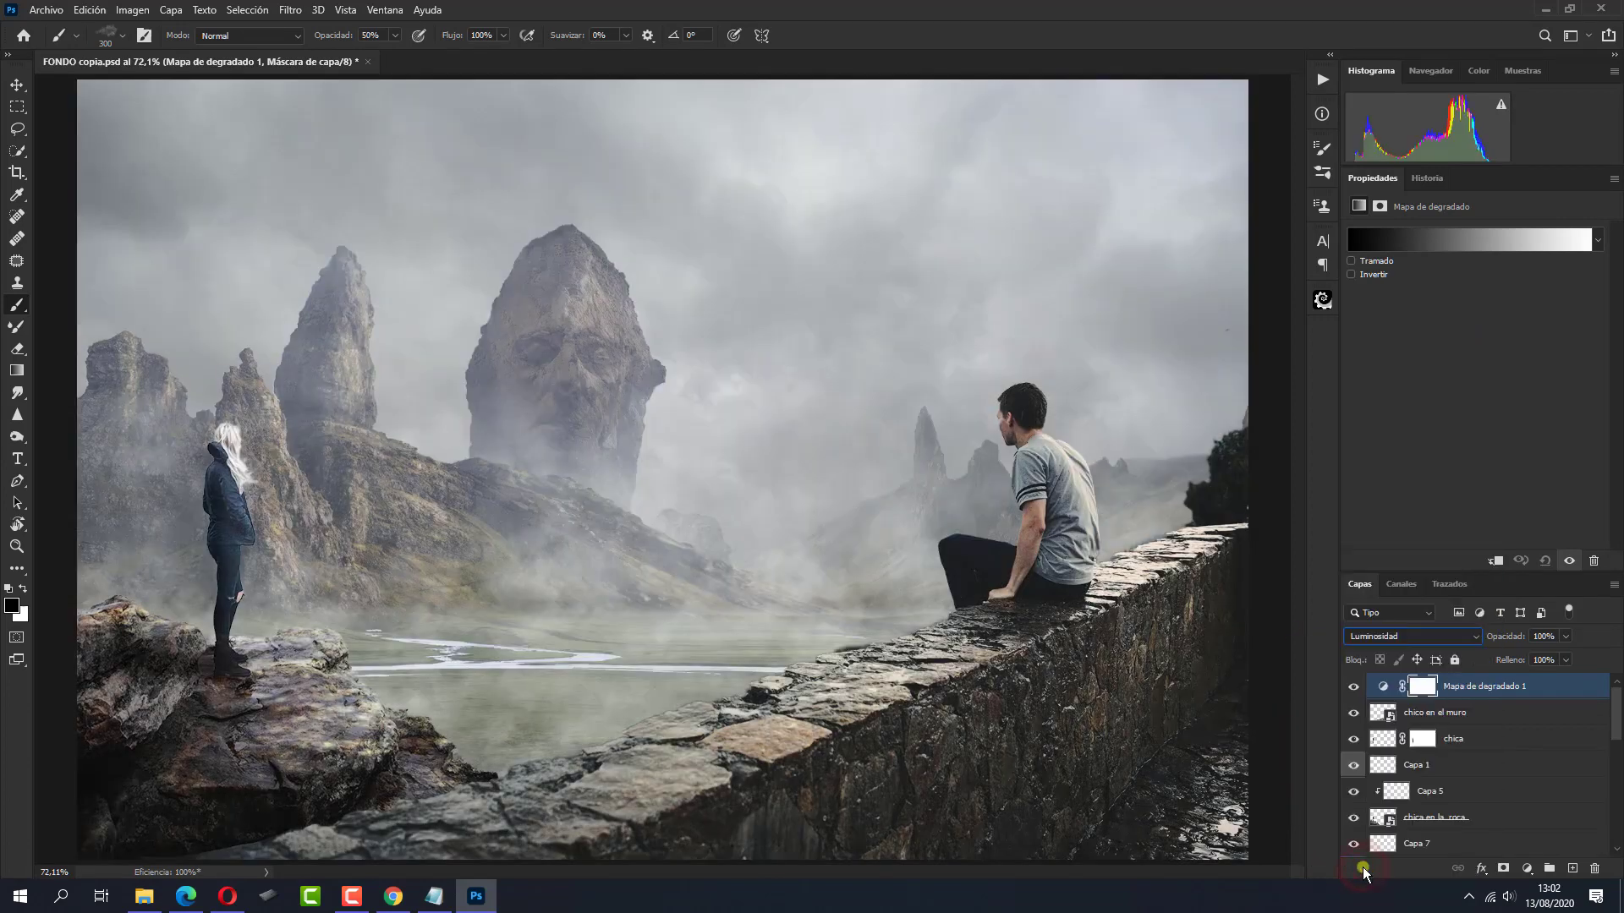
left_click(1497, 562)
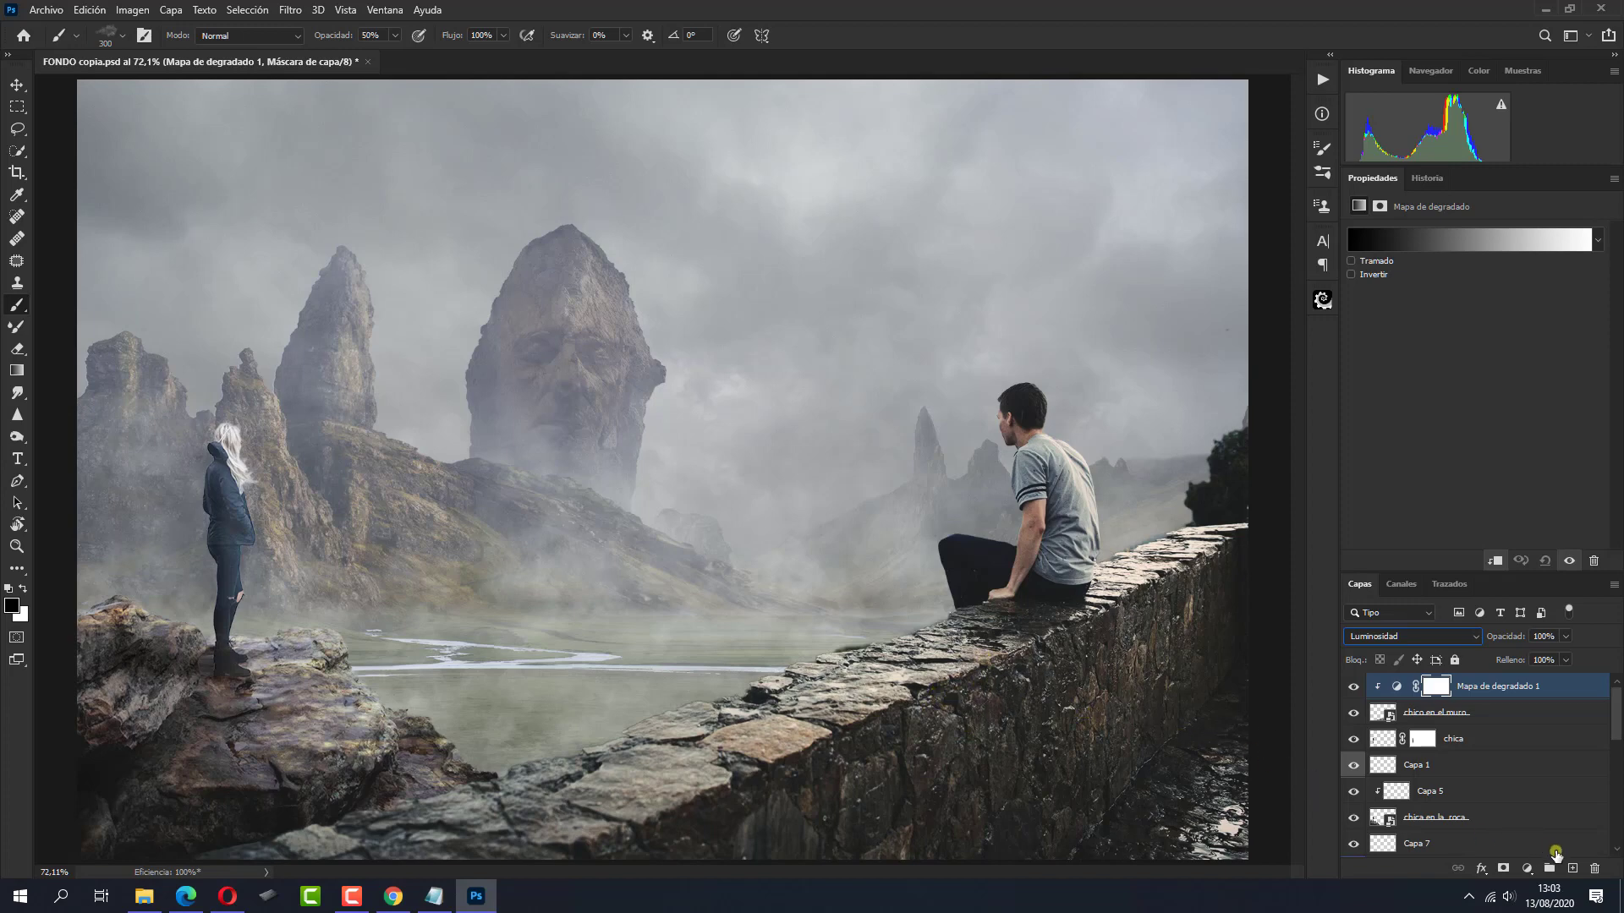
Add a Capa 8 layer clipped to the boy in Multiplicar blend mode
left_click(1570, 866)
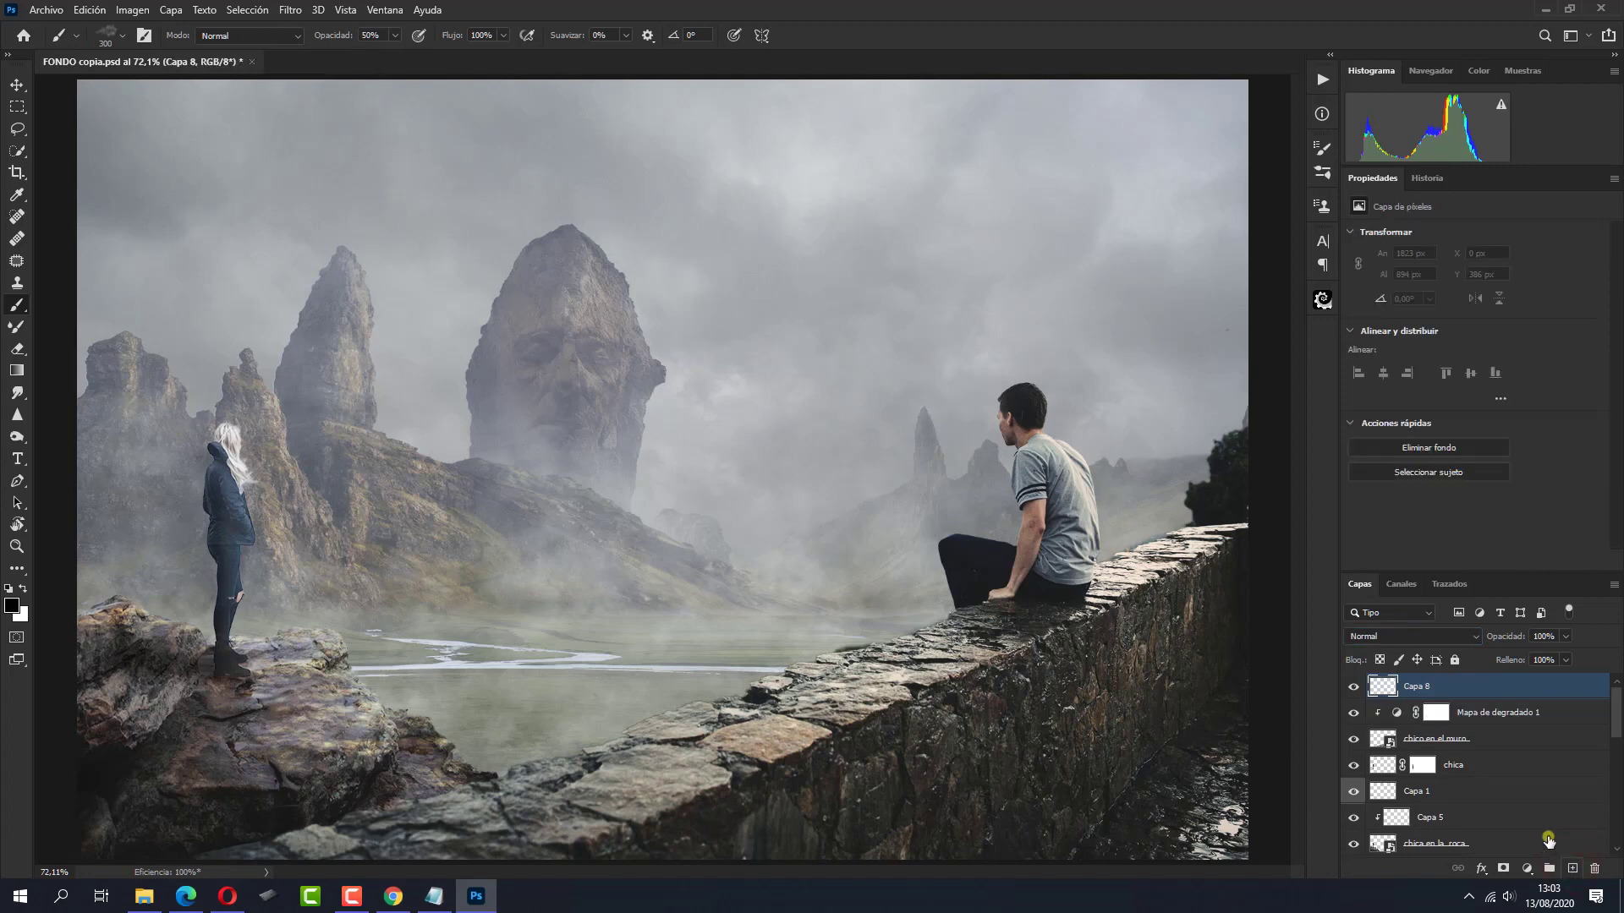
left_click(1493, 695, "alt")
left_click(1429, 641)
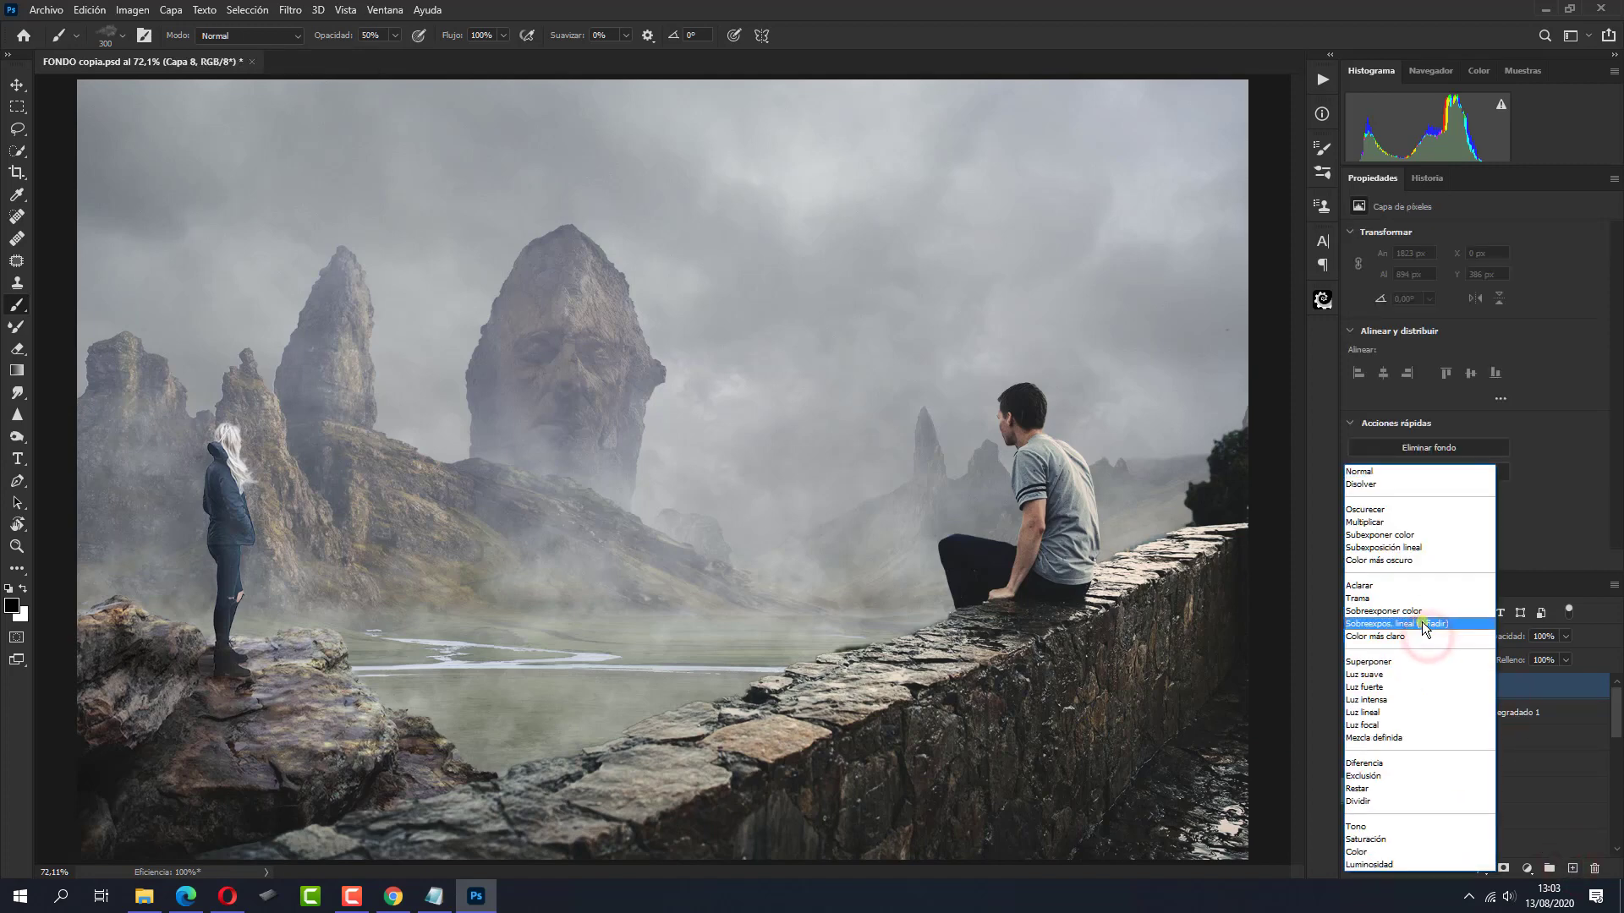
left_click(1380, 521)
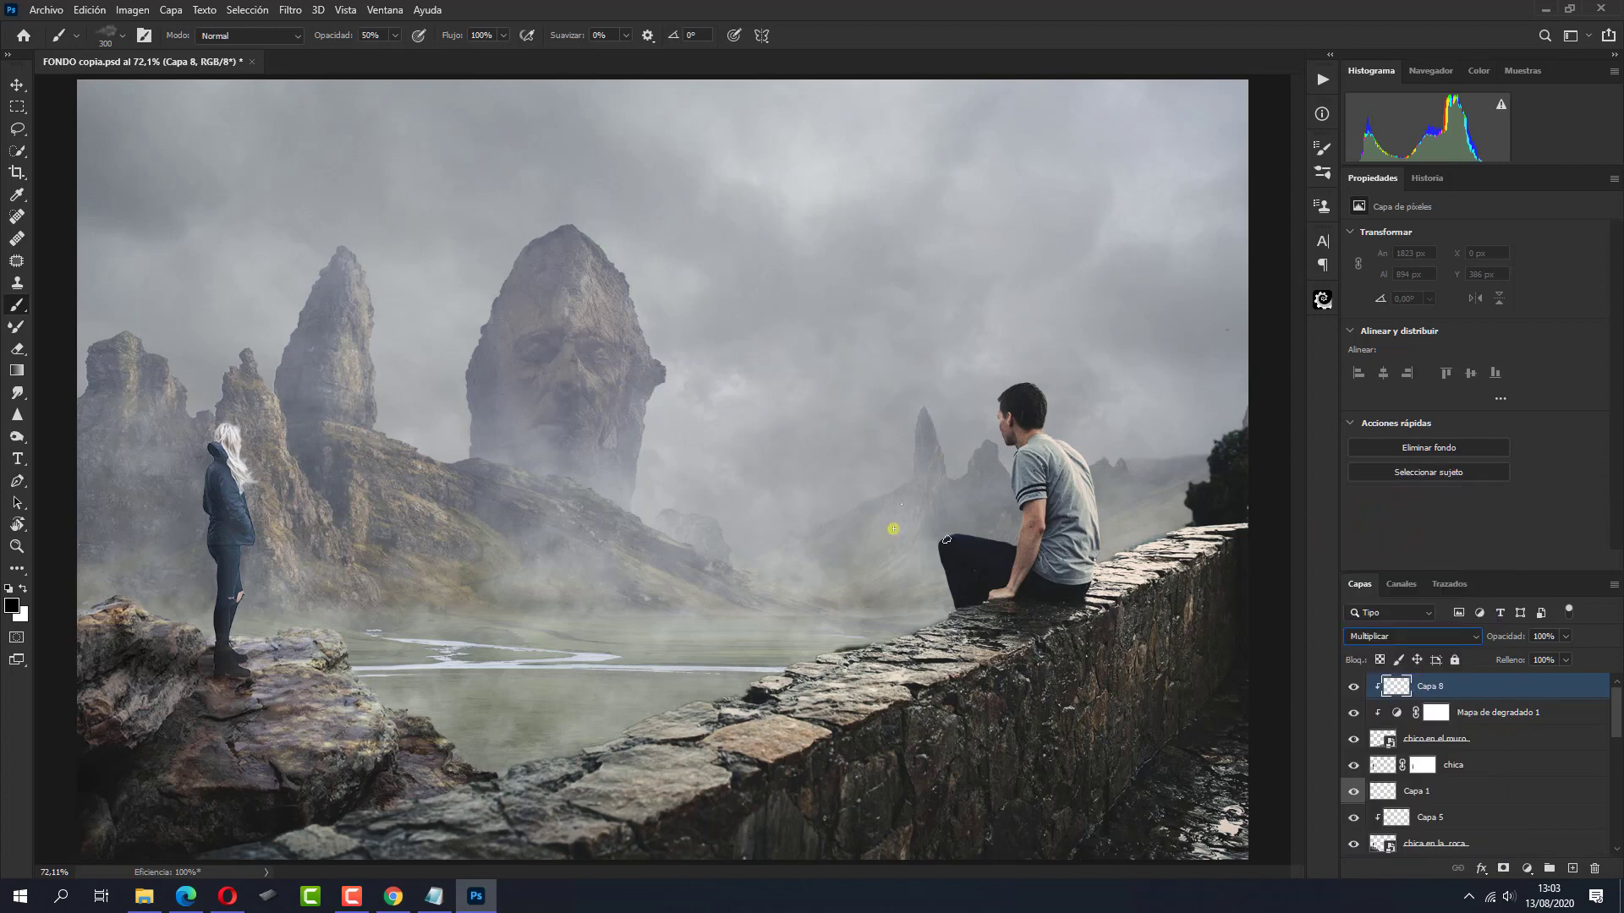
Pick the soft round brush at size 153 and sample a light grey colour from the wall
left_click(120, 34)
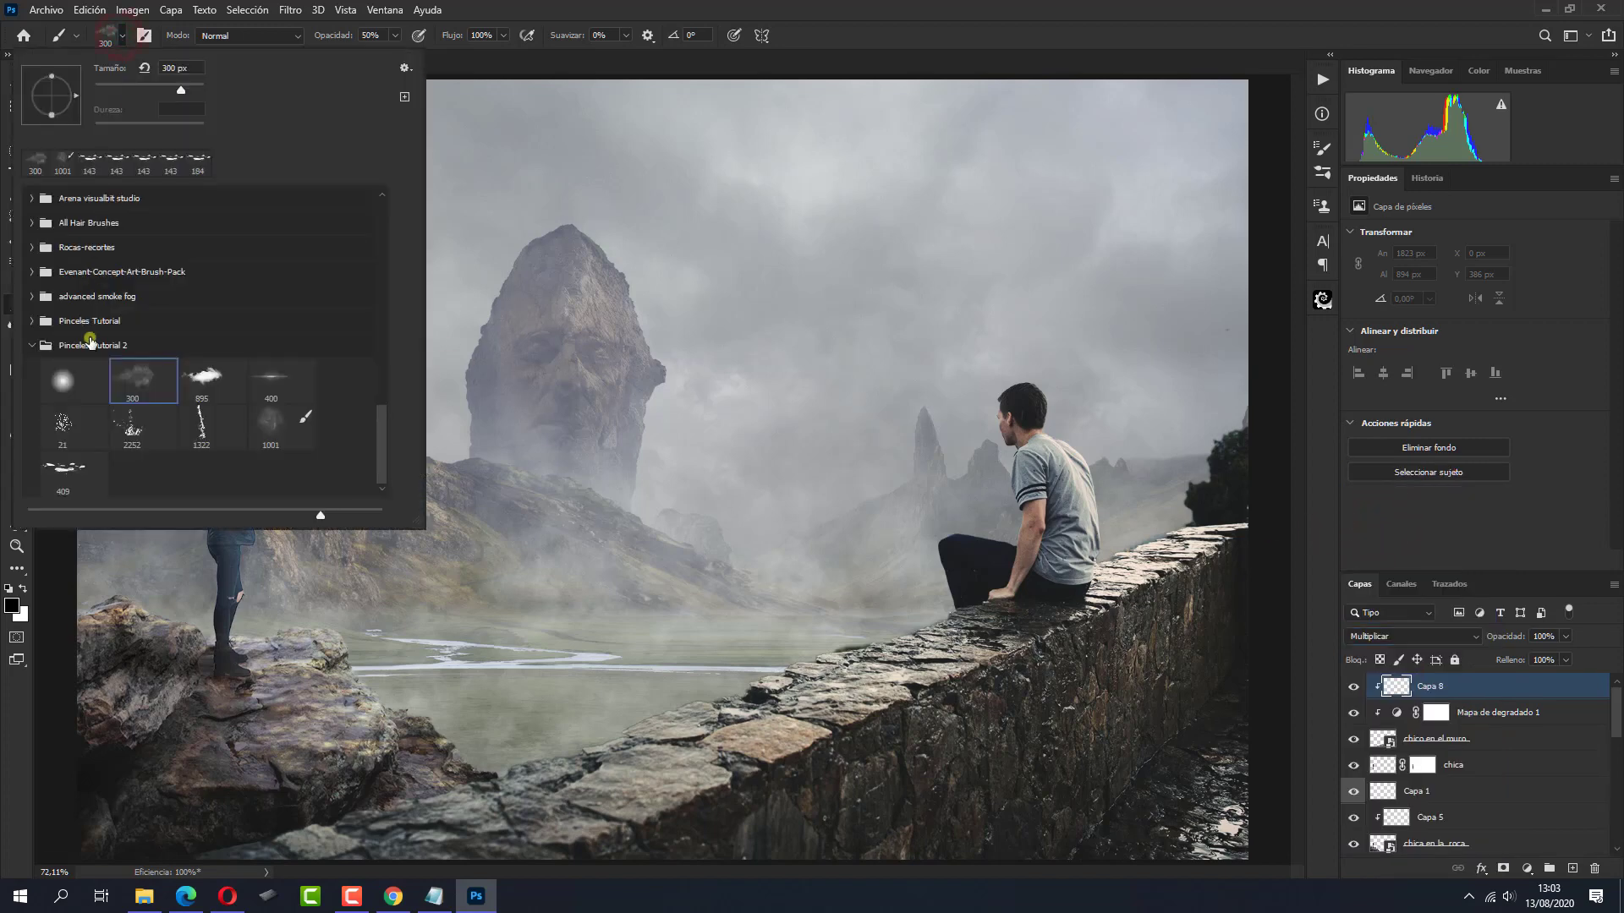
left_click(62, 372)
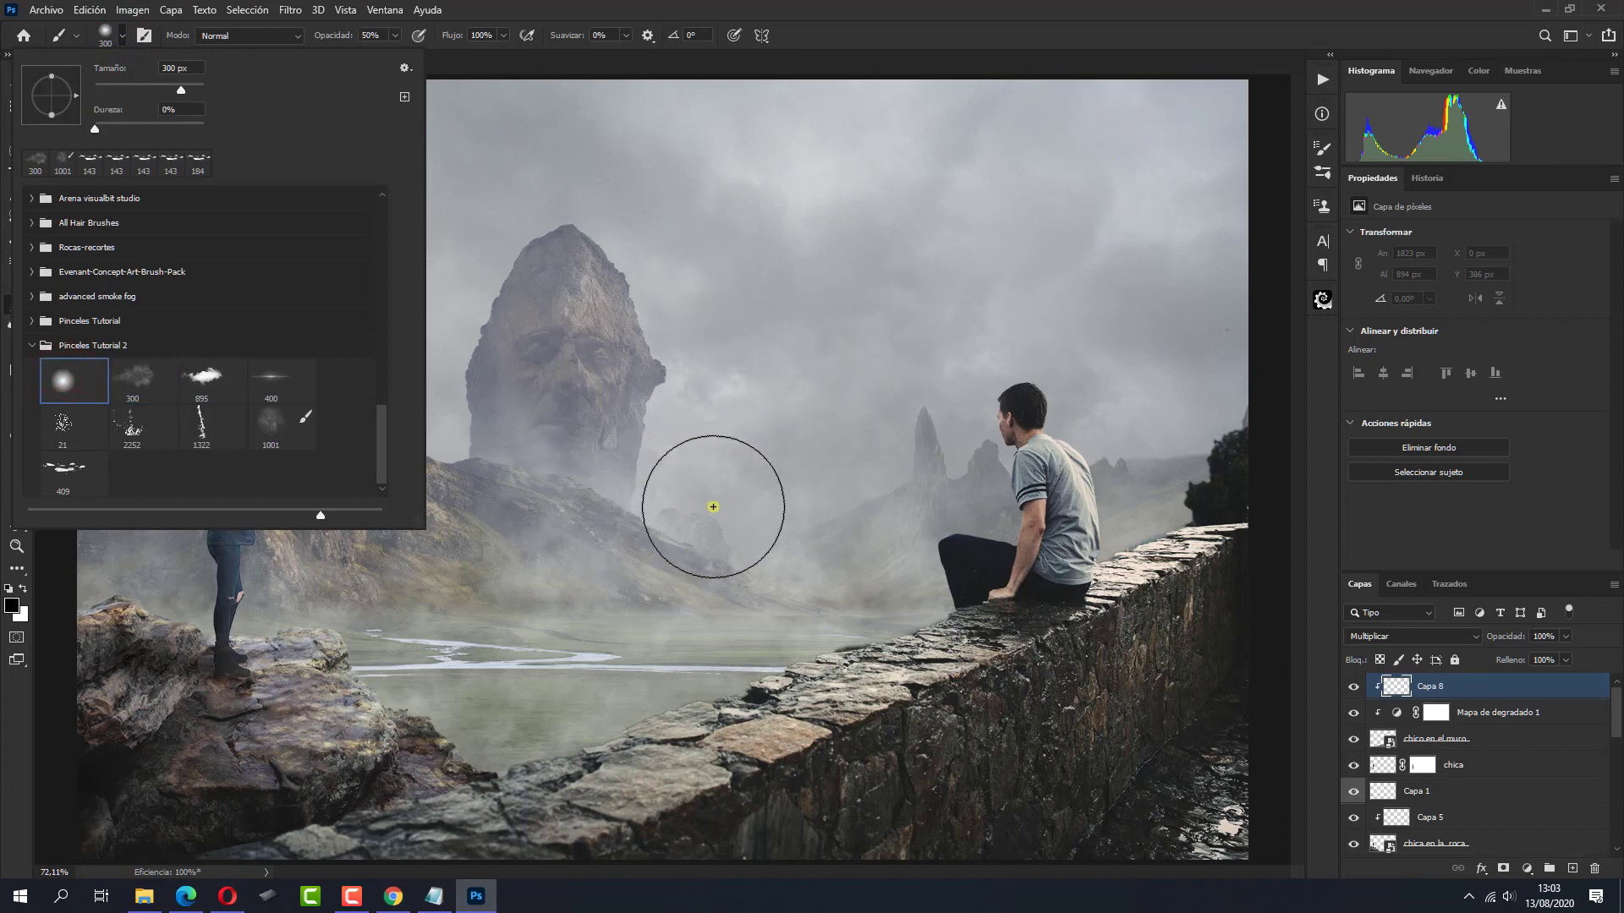
left_click(713, 506)
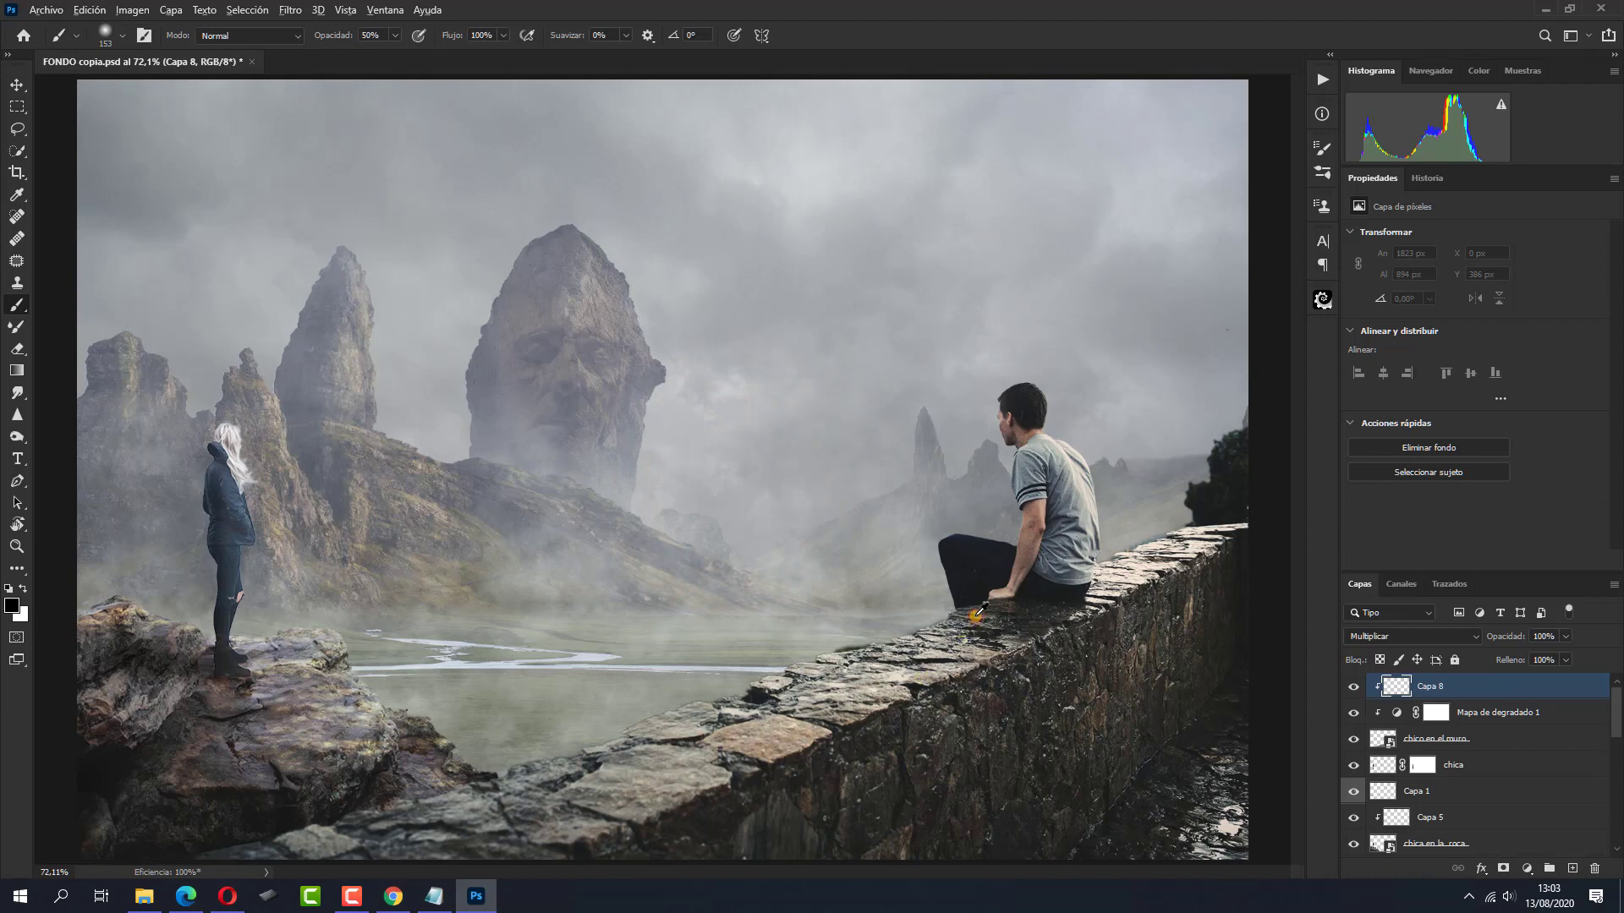
left_click(978, 614, "alt")
left_click_drag(978, 614, 1017, 603)
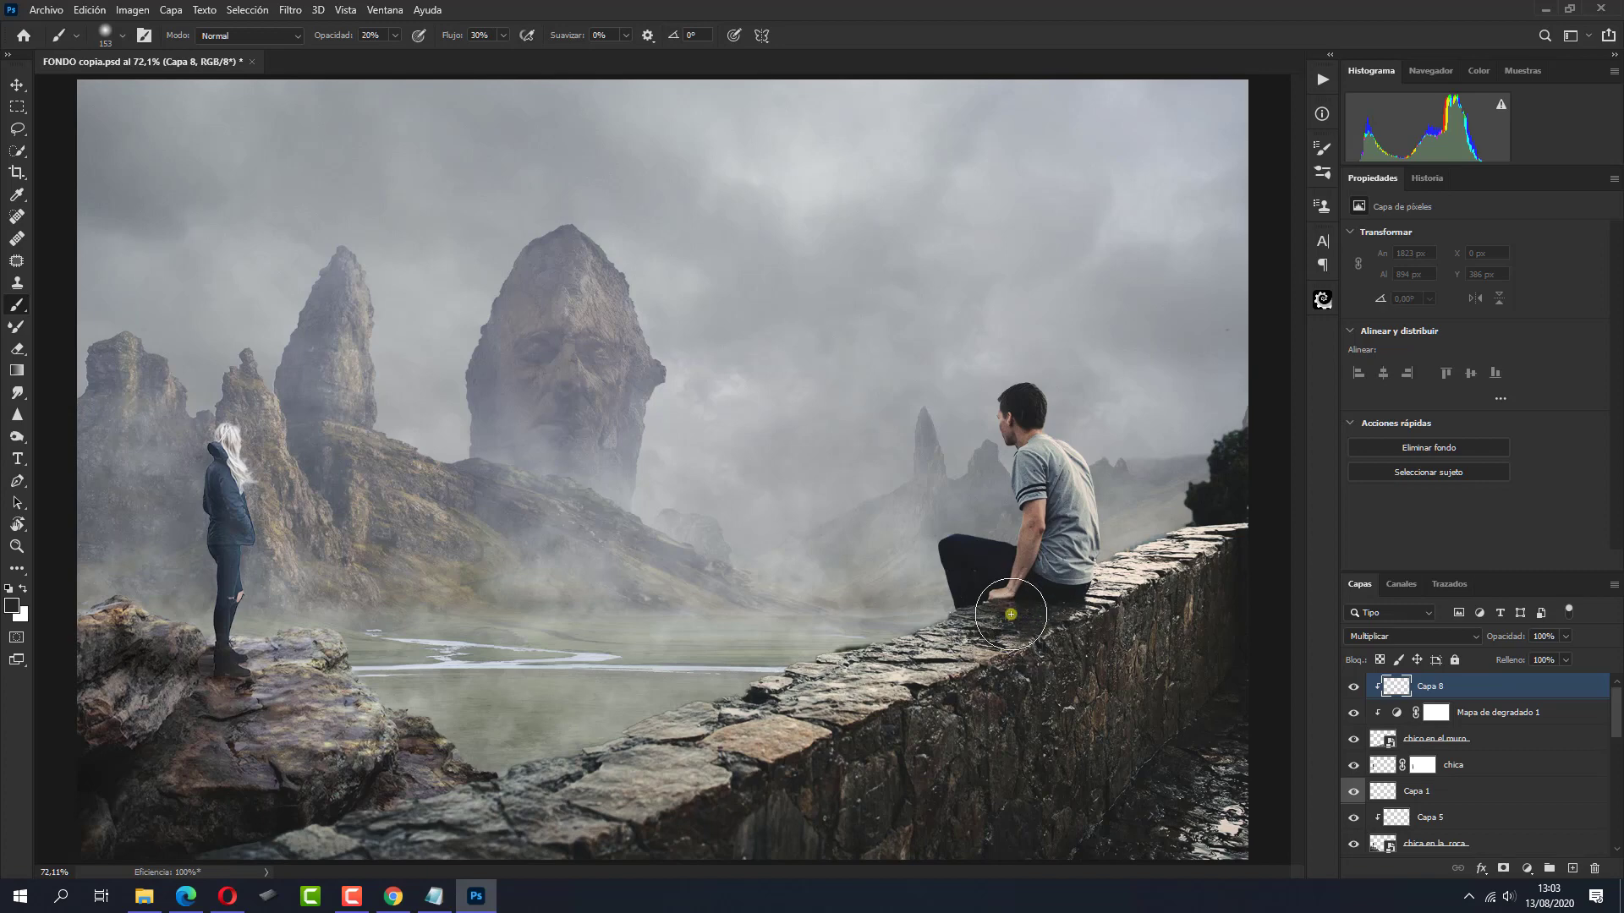
Brush soft shading on Capa 8 over the seated man's hand, neck and shoulder
left_click(1013, 606)
mouse_move(1013, 606)
left_mouse_down()
mouse_move(989, 598)
mouse_move(1072, 631)
mouse_move(939, 706)
mouse_move(989, 659)
mouse_move(1069, 645)
mouse_move(1001, 747)
mouse_move(877, 763)
mouse_move(867, 749)
mouse_move(931, 725)
mouse_move(944, 765)
mouse_move(925, 787)
mouse_move(1044, 624)
mouse_move(990, 724)
mouse_move(1206, 580)
mouse_move(1185, 660)
mouse_move(1202, 624)
mouse_move(1067, 583)
left_mouse_up()
mouse_move(1013, 416)
left_mouse_down()
mouse_move(1053, 507)
mouse_move(1067, 473)
mouse_move(1070, 558)
mouse_move(1040, 501)
mouse_move(1047, 548)
mouse_move(997, 589)
mouse_move(1042, 552)
mouse_move(1063, 584)
mouse_move(1038, 478)
mouse_move(1028, 515)
mouse_move(1024, 448)
mouse_move(1033, 526)
mouse_move(981, 613)
mouse_move(1065, 618)
left_mouse_up()
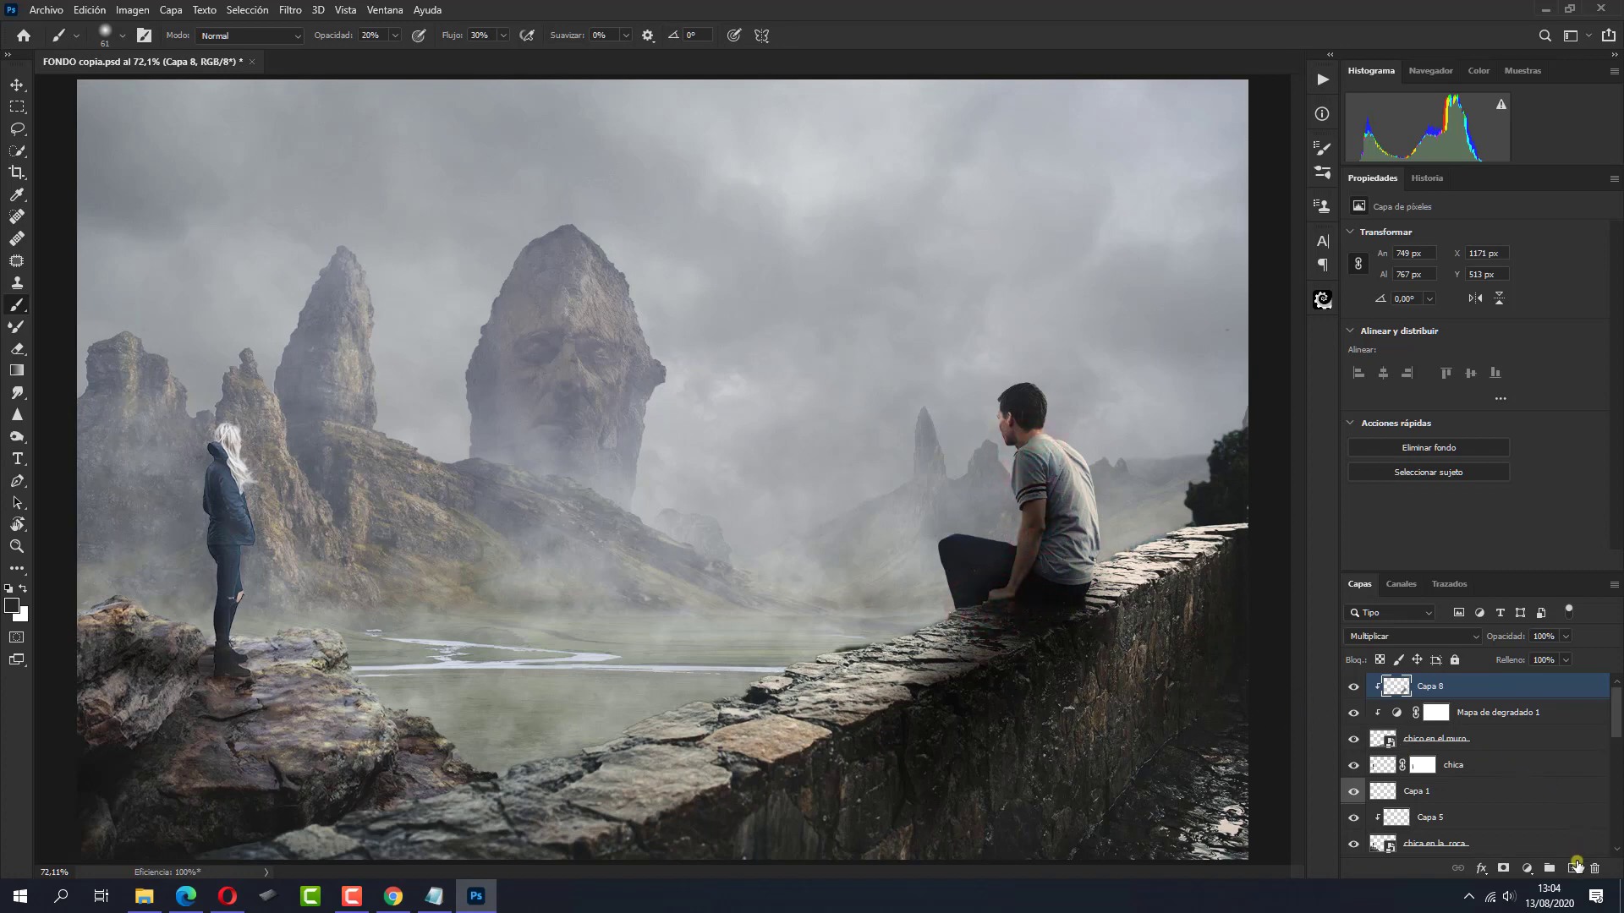
Add Capa 9 clipped to the man's shading, blended as Sobreexposición lineal (Añadir)
left_click(1574, 869)
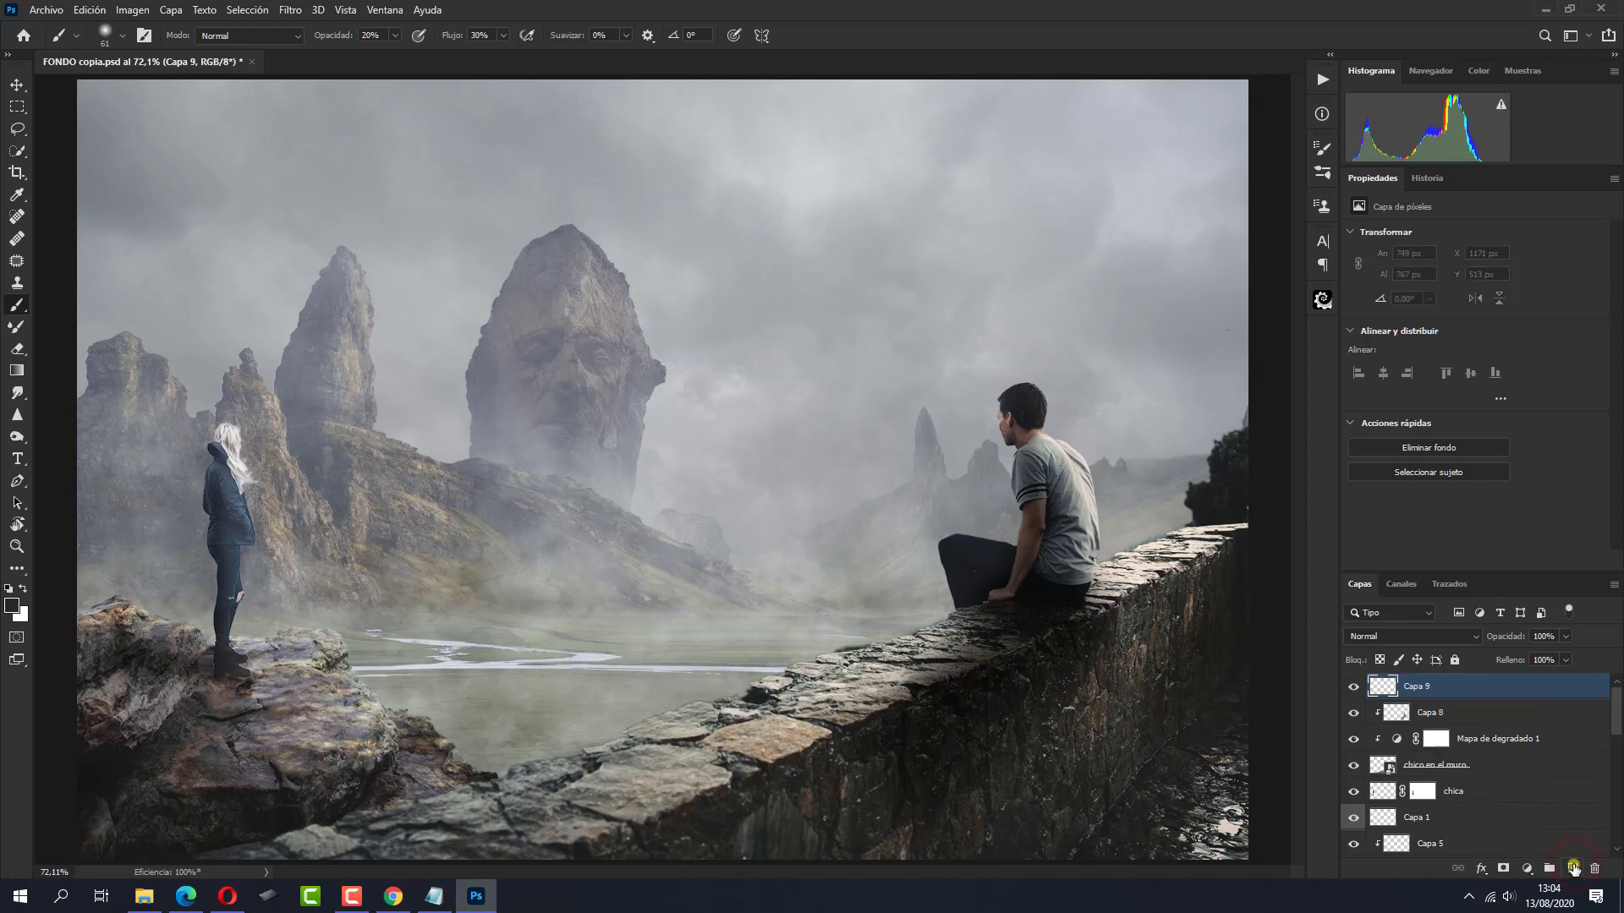
left_click(1505, 698, "alt")
left_click(1416, 641)
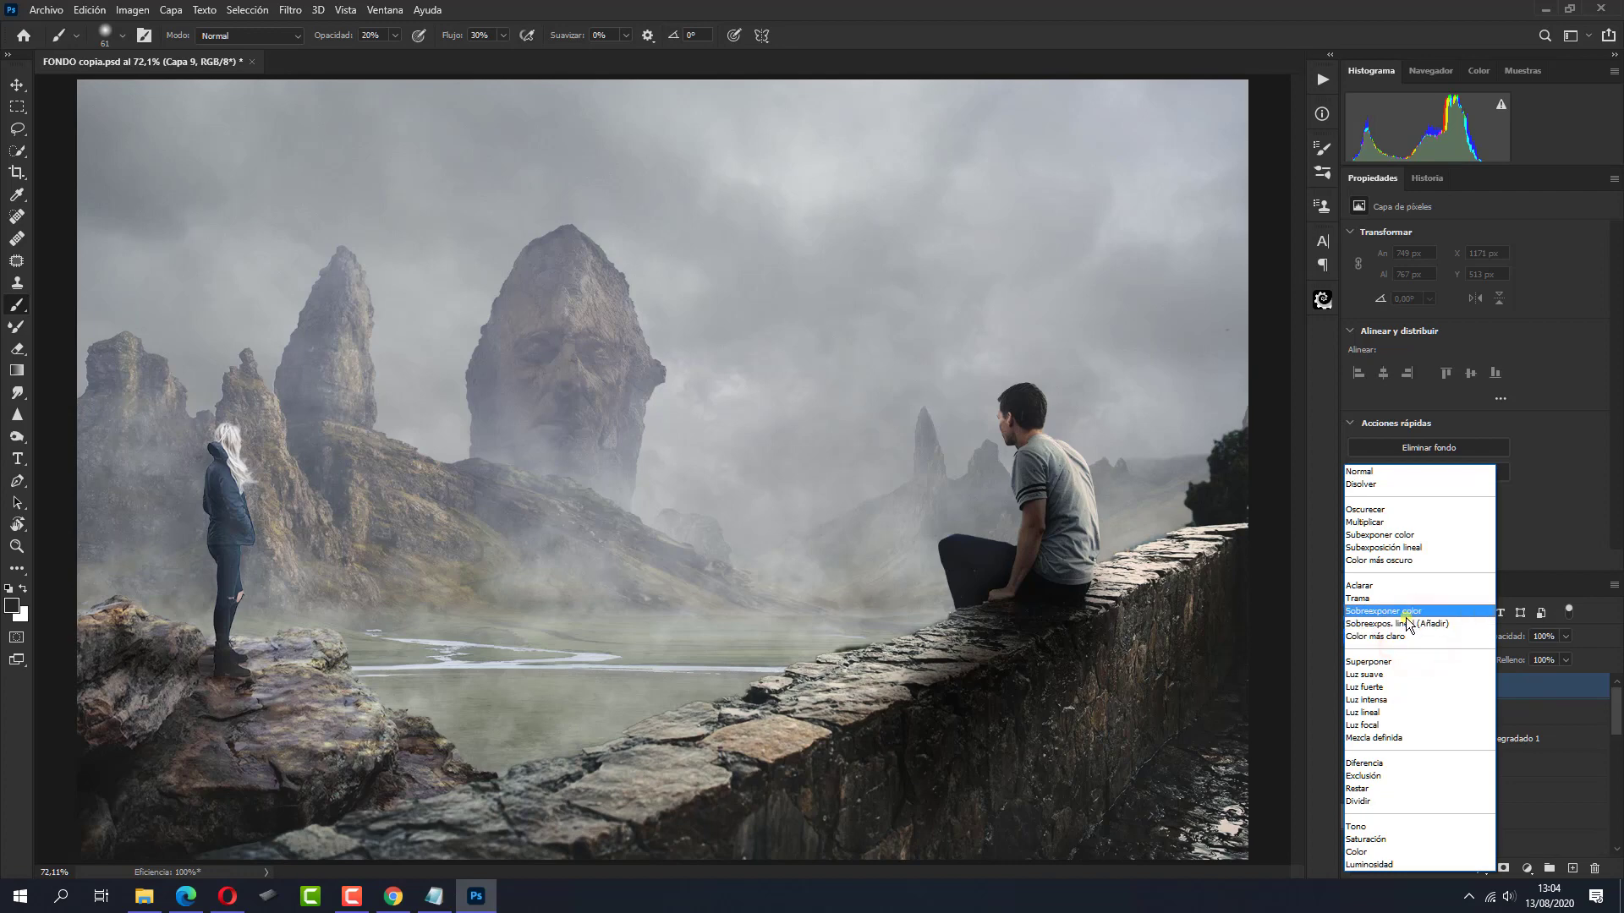
left_click(1398, 625)
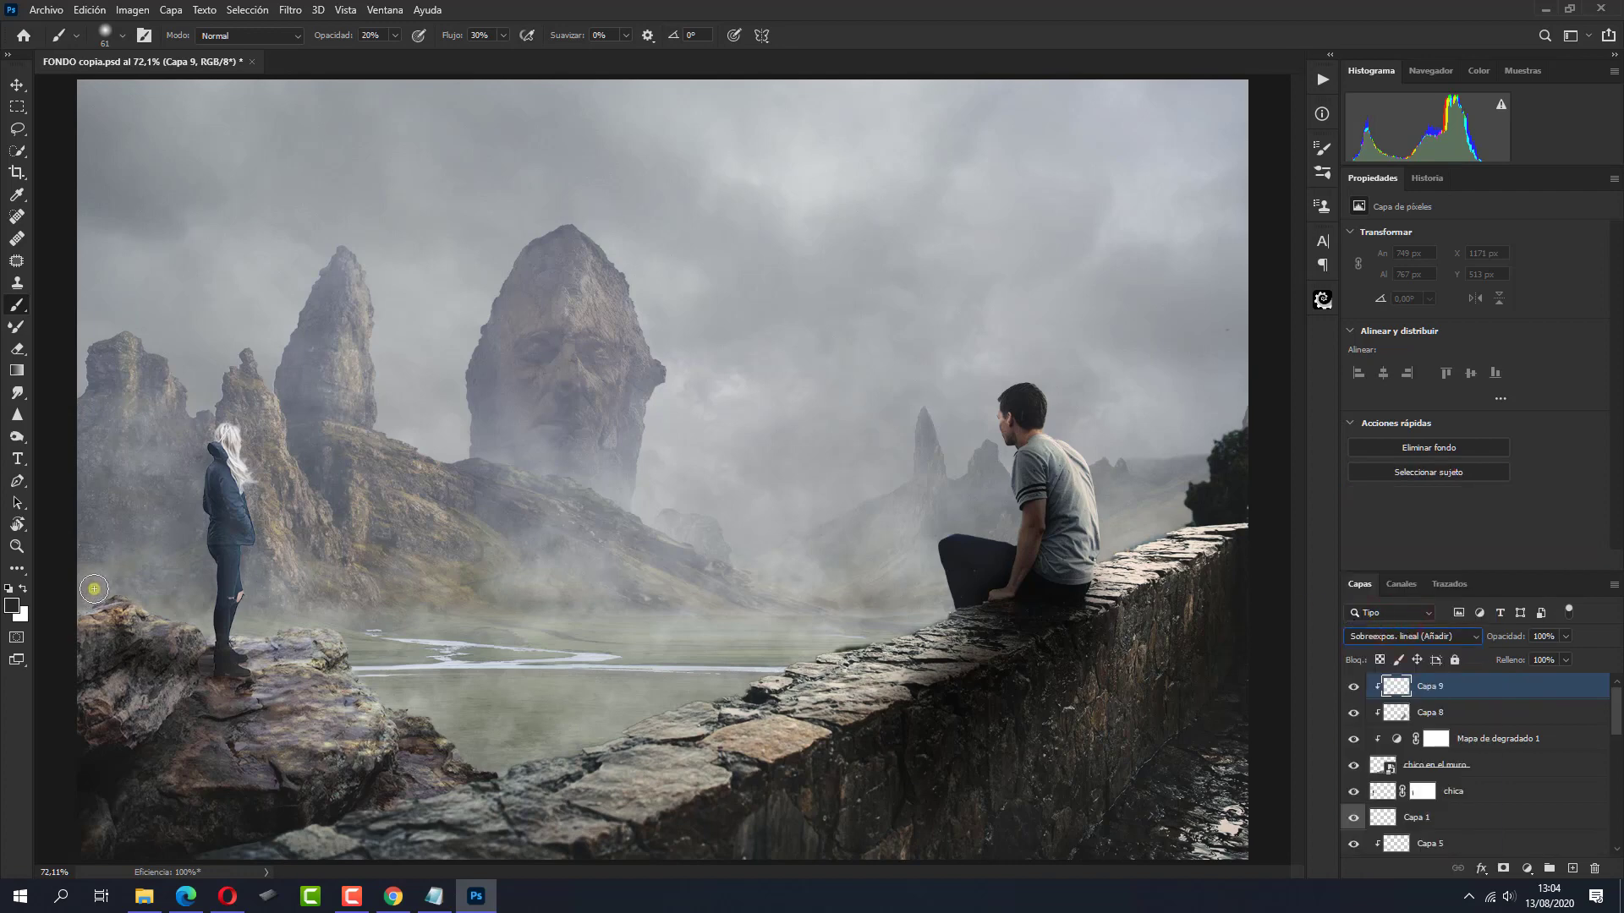
Set the foreground to 958d5e and brush warm light on the man's head and leg
left_click(13, 608)
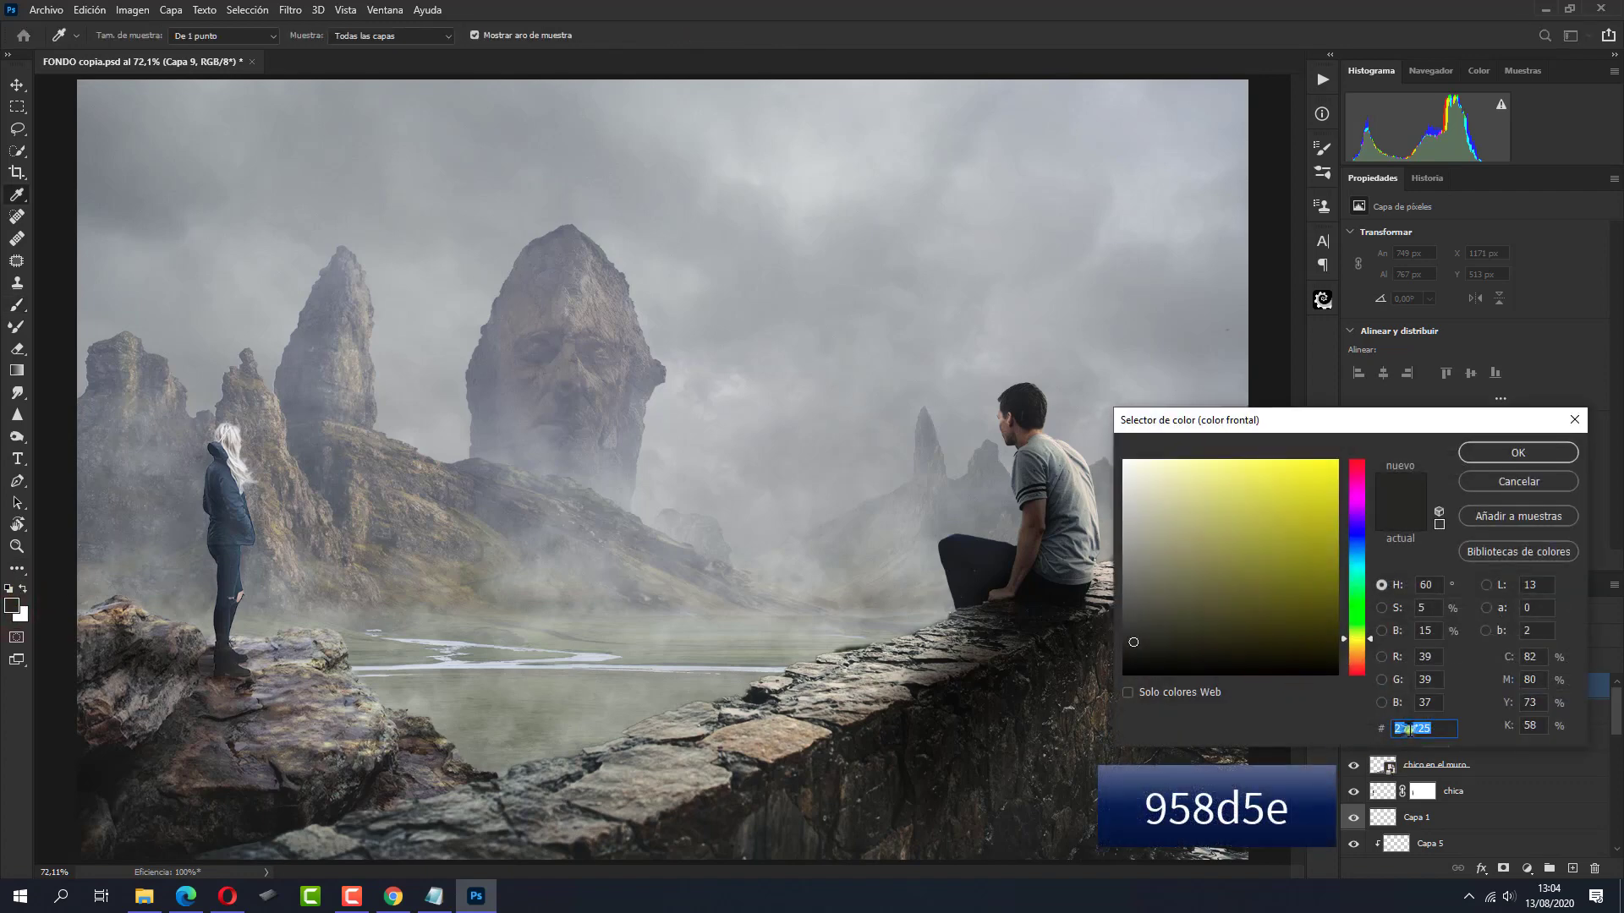
right_click(1407, 729)
left_click(1411, 571)
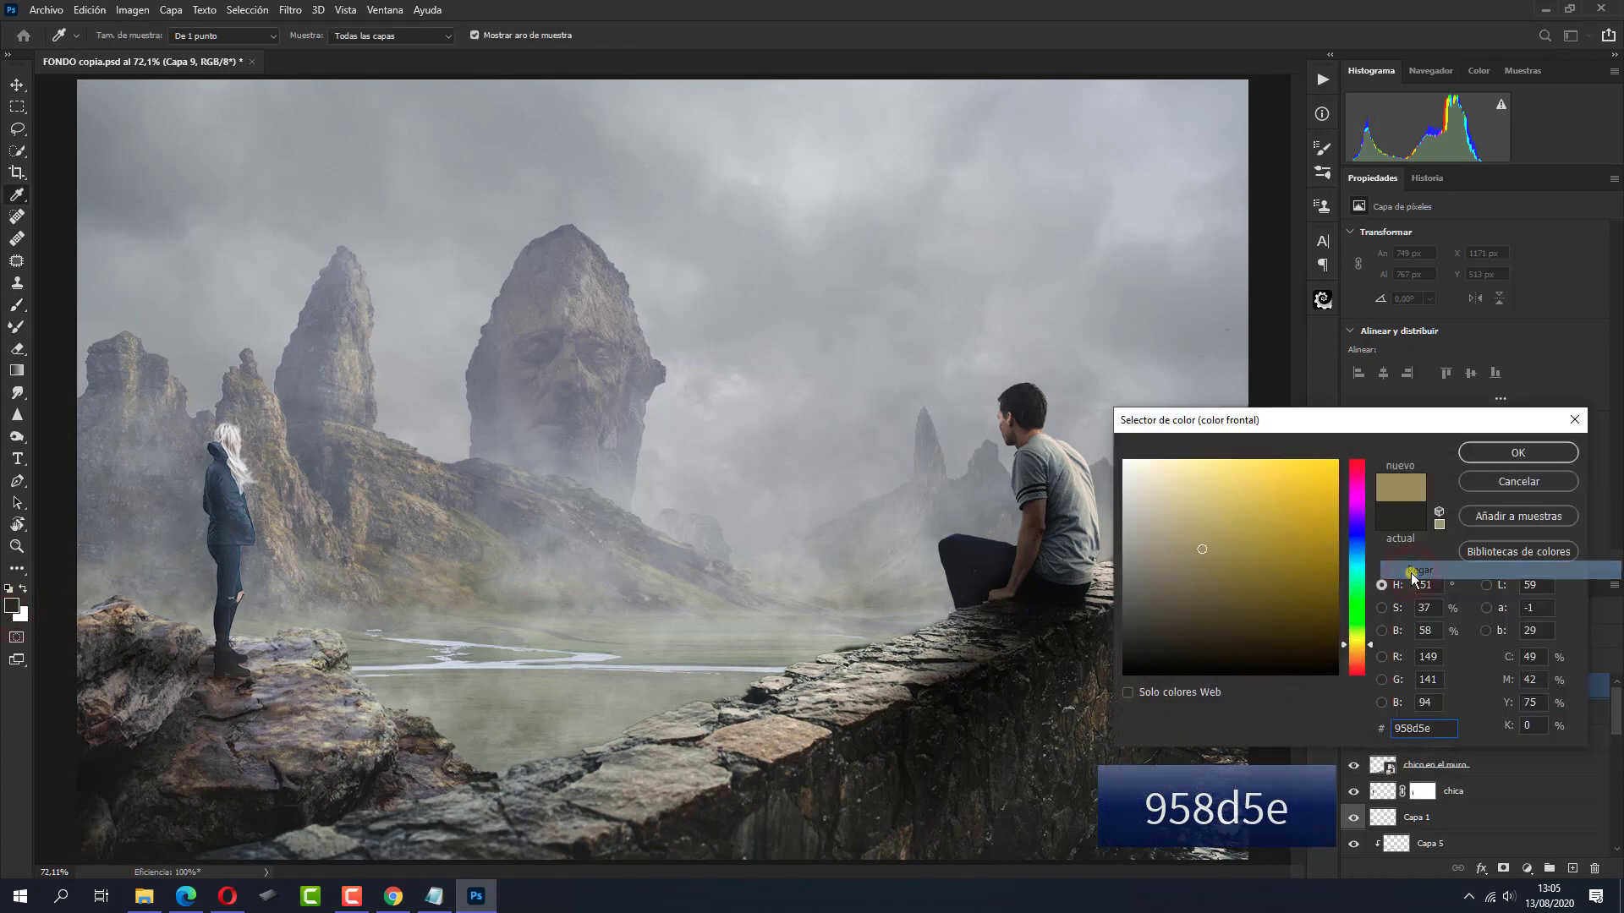
left_click(1463, 457)
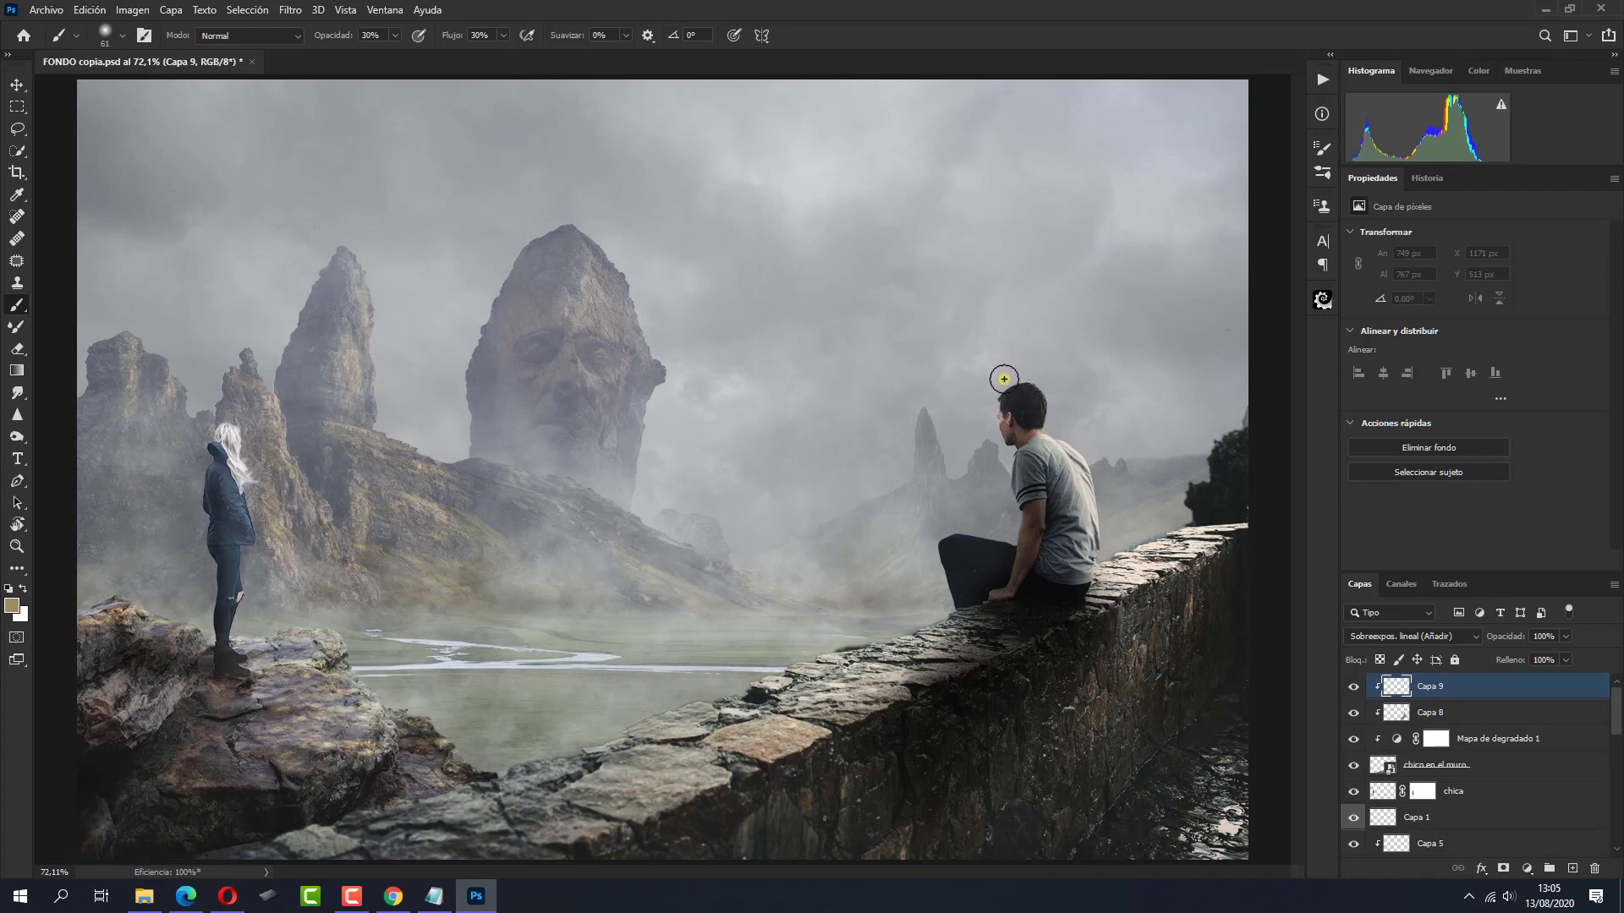
mouse_move(1003, 377)
left_mouse_down()
mouse_move(1026, 365)
mouse_move(1059, 405)
mouse_move(1045, 386)
mouse_move(1074, 532)
left_mouse_up()
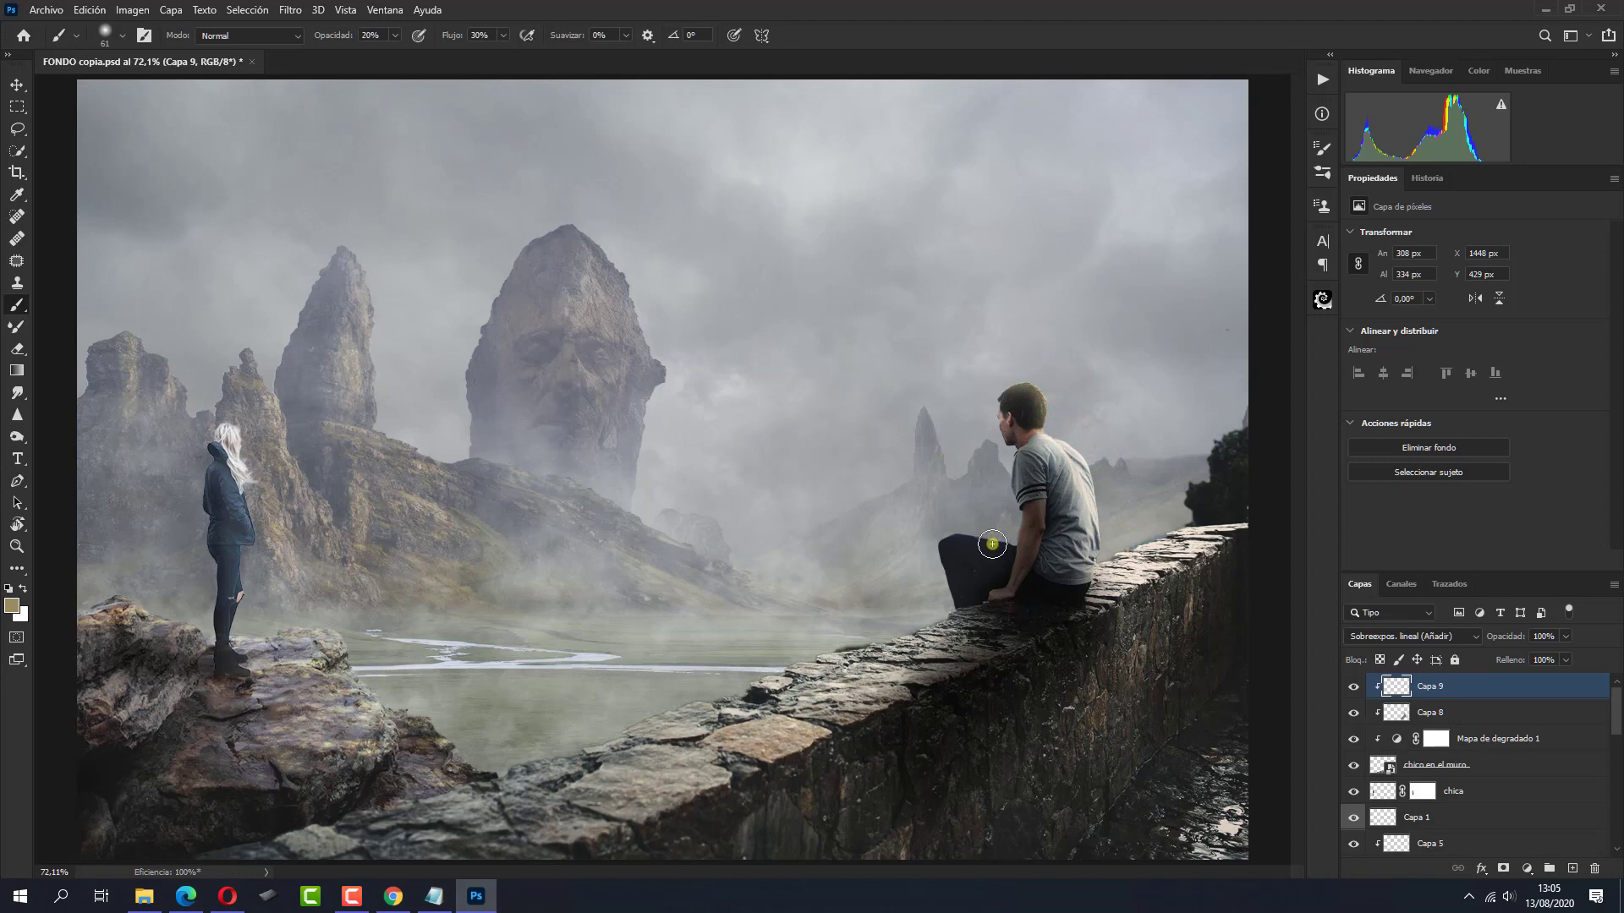
mouse_move(1003, 541)
left_mouse_down()
mouse_move(939, 526)
mouse_move(924, 554)
mouse_move(884, 533)
left_mouse_up()
Label Capa 9 orange and add Capa 10 clipped to the chica layer
right_click(1351, 690)
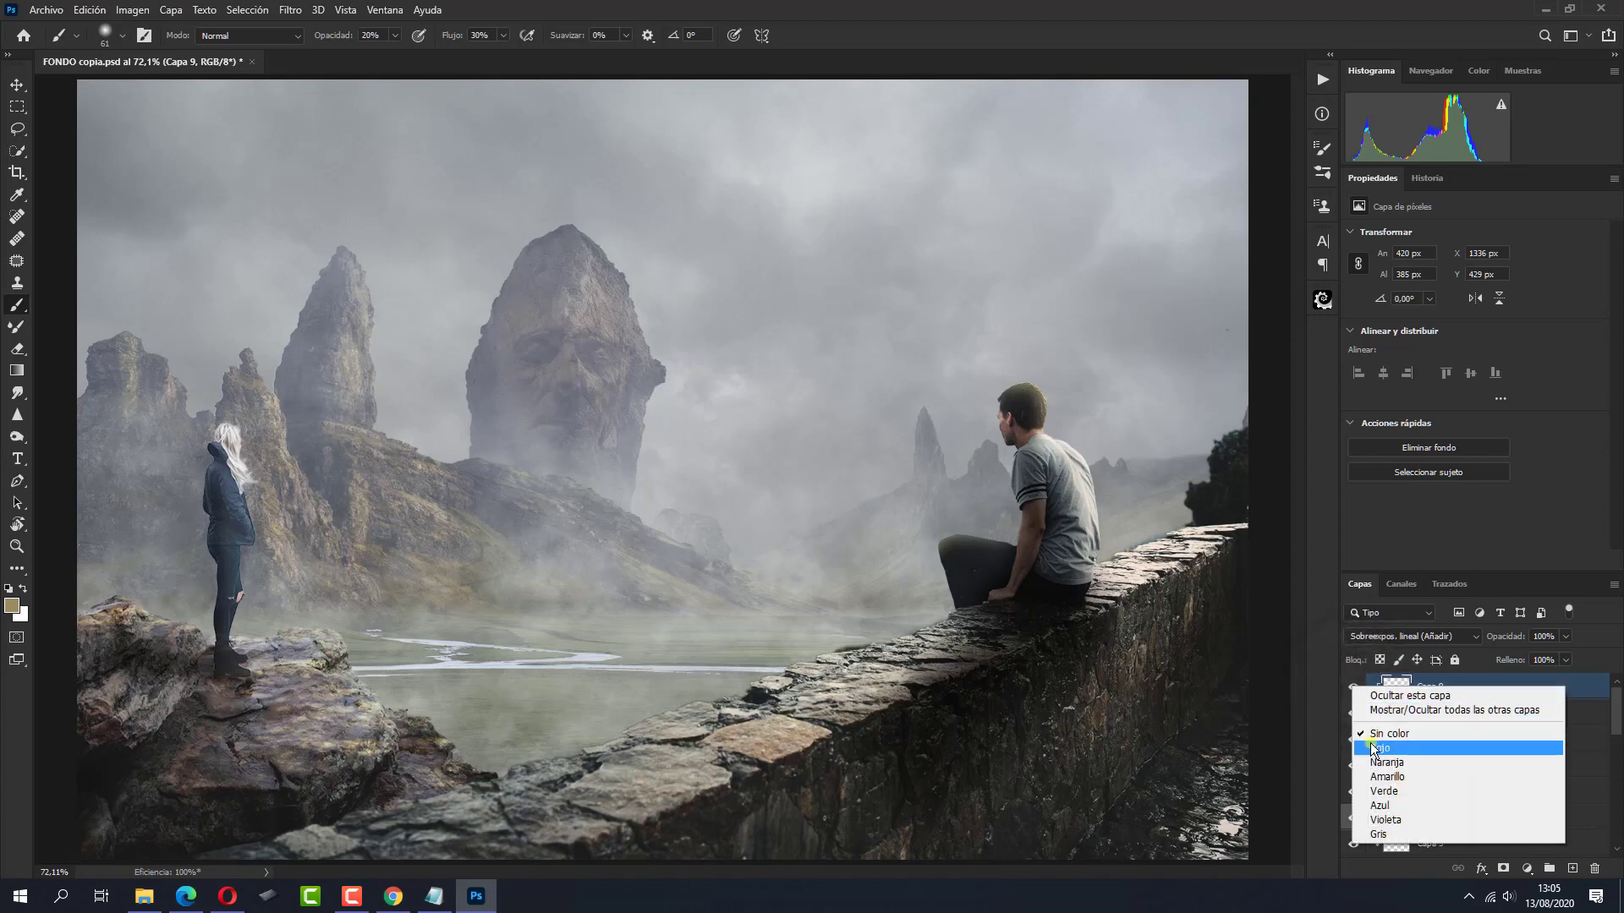
left_click(1379, 763)
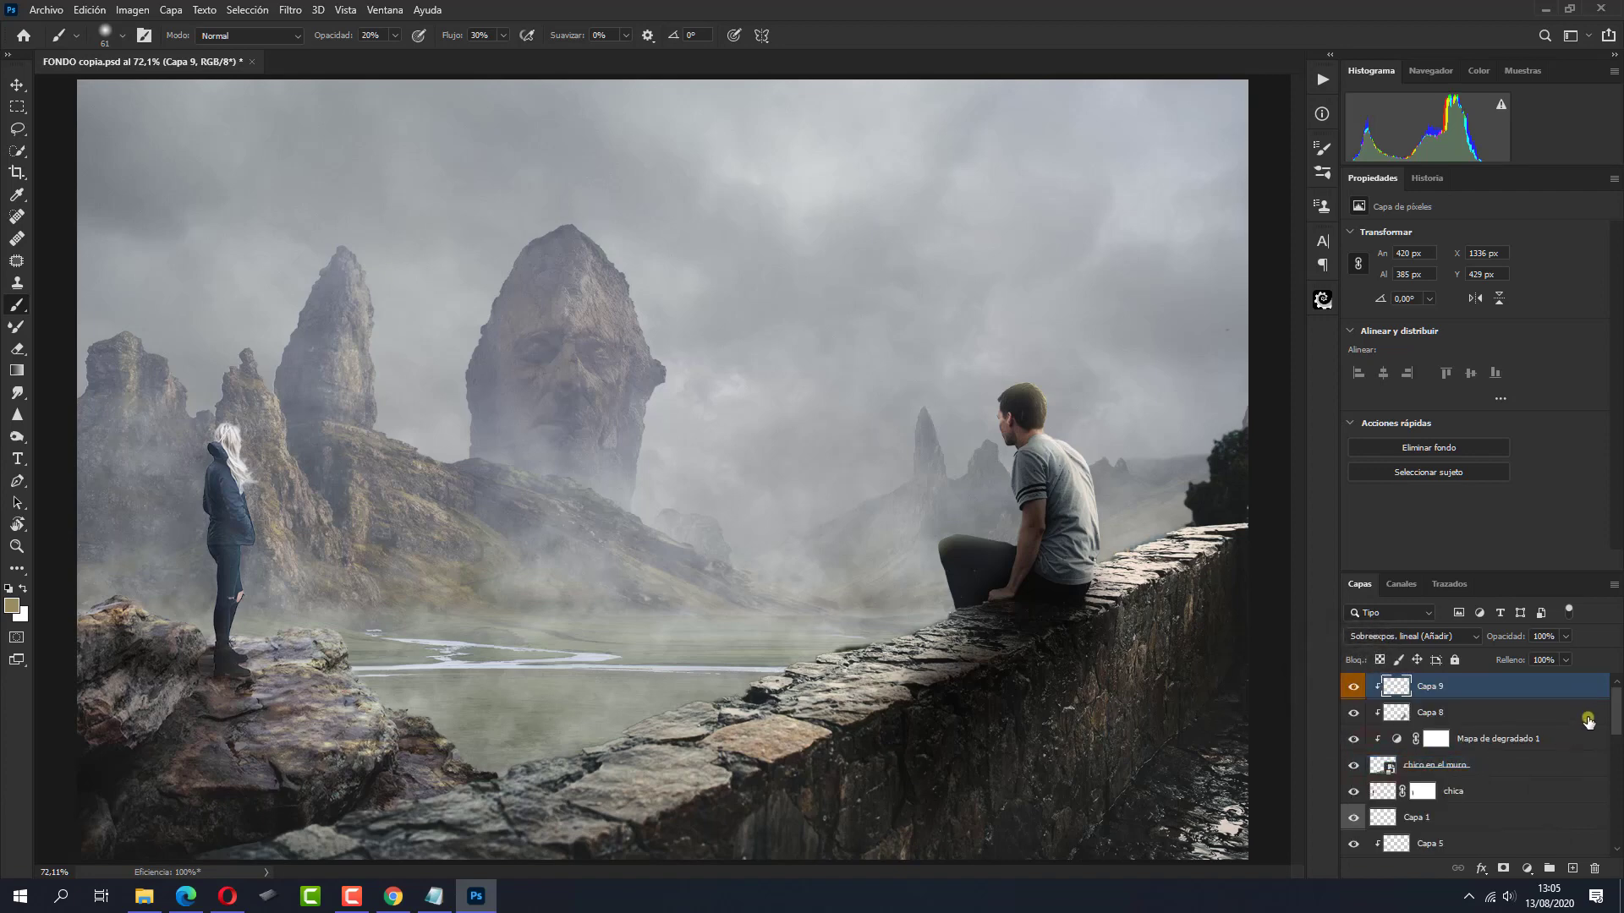
left_click(1489, 792)
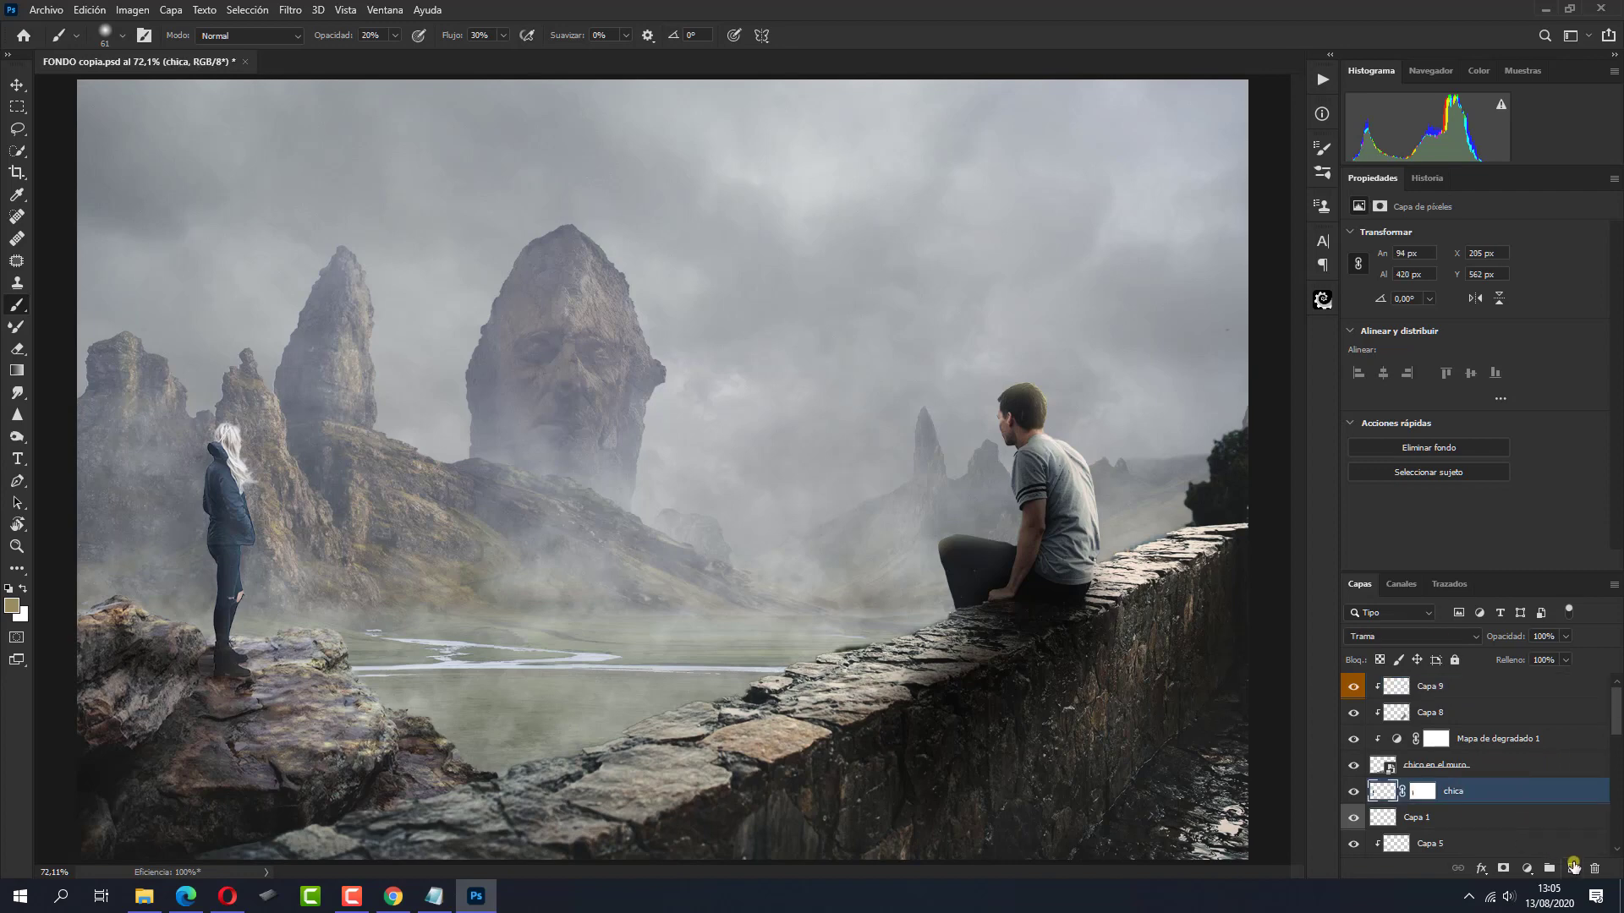
left_click(1572, 868)
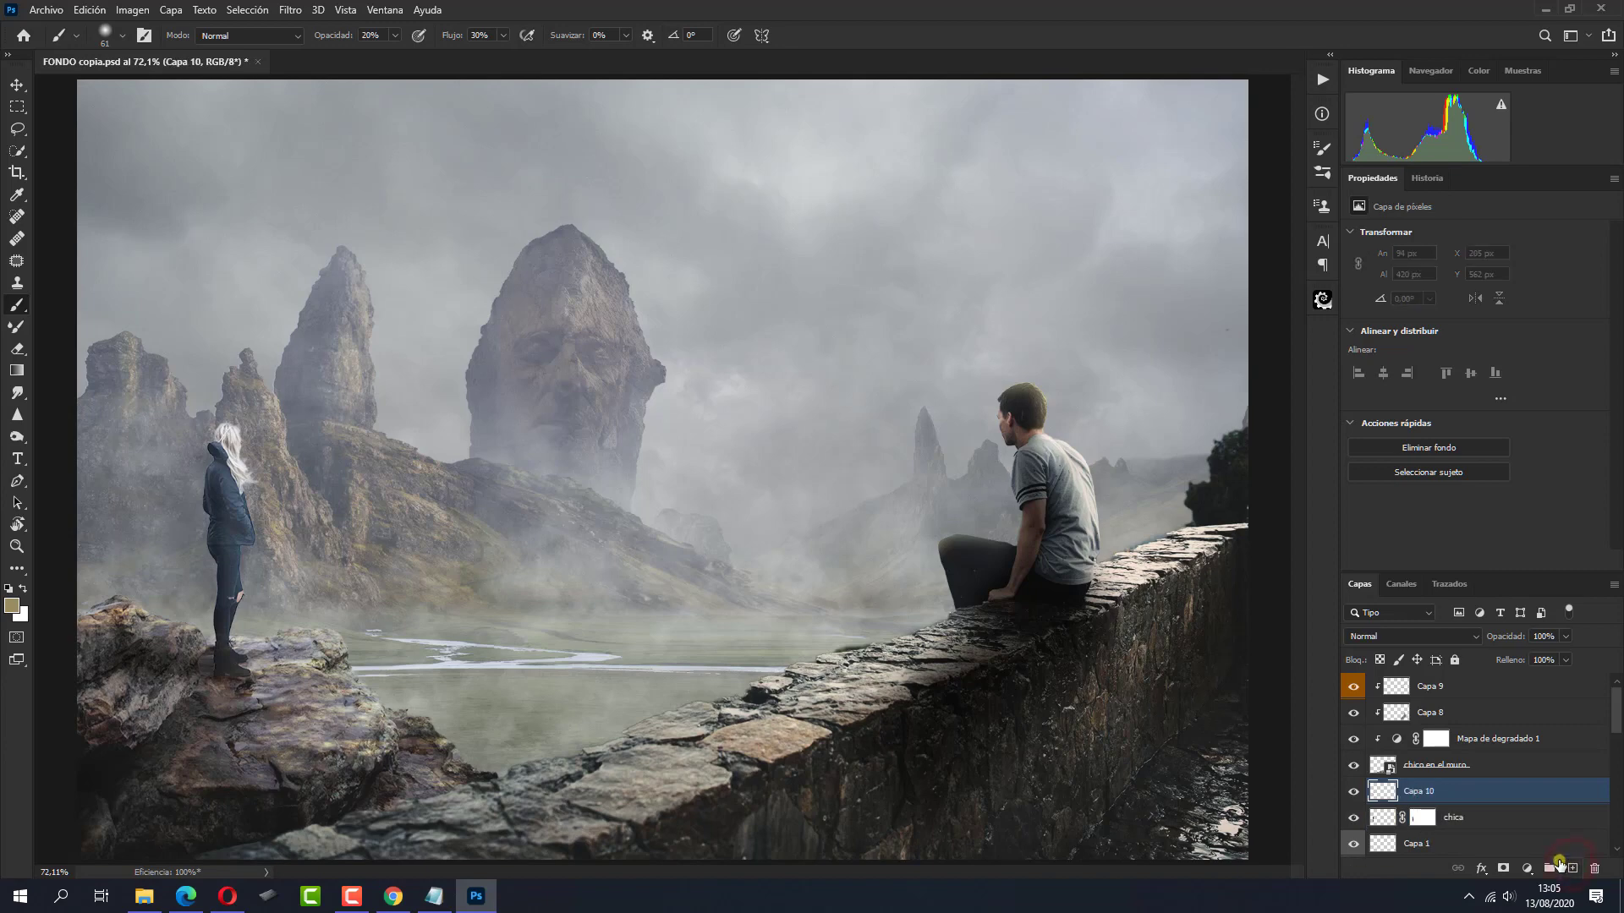
left_click(1513, 801, "alt")
Set Capa 10 to Sobreexponer color and paint warm light on the girl's jacket
left_click(1414, 636)
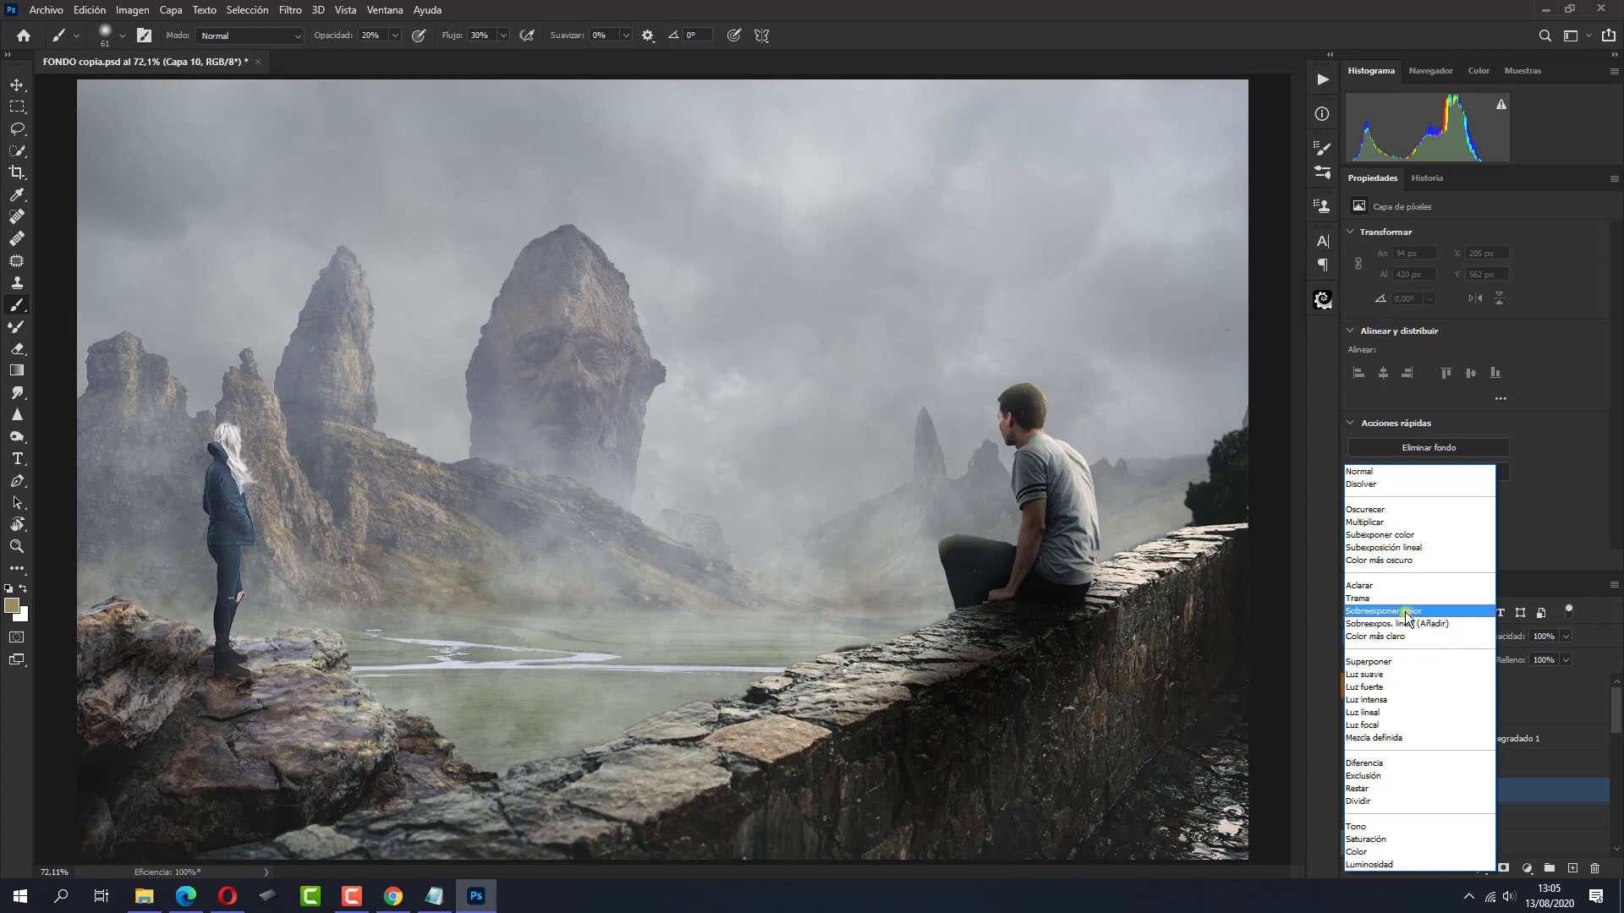
left_click(1404, 610)
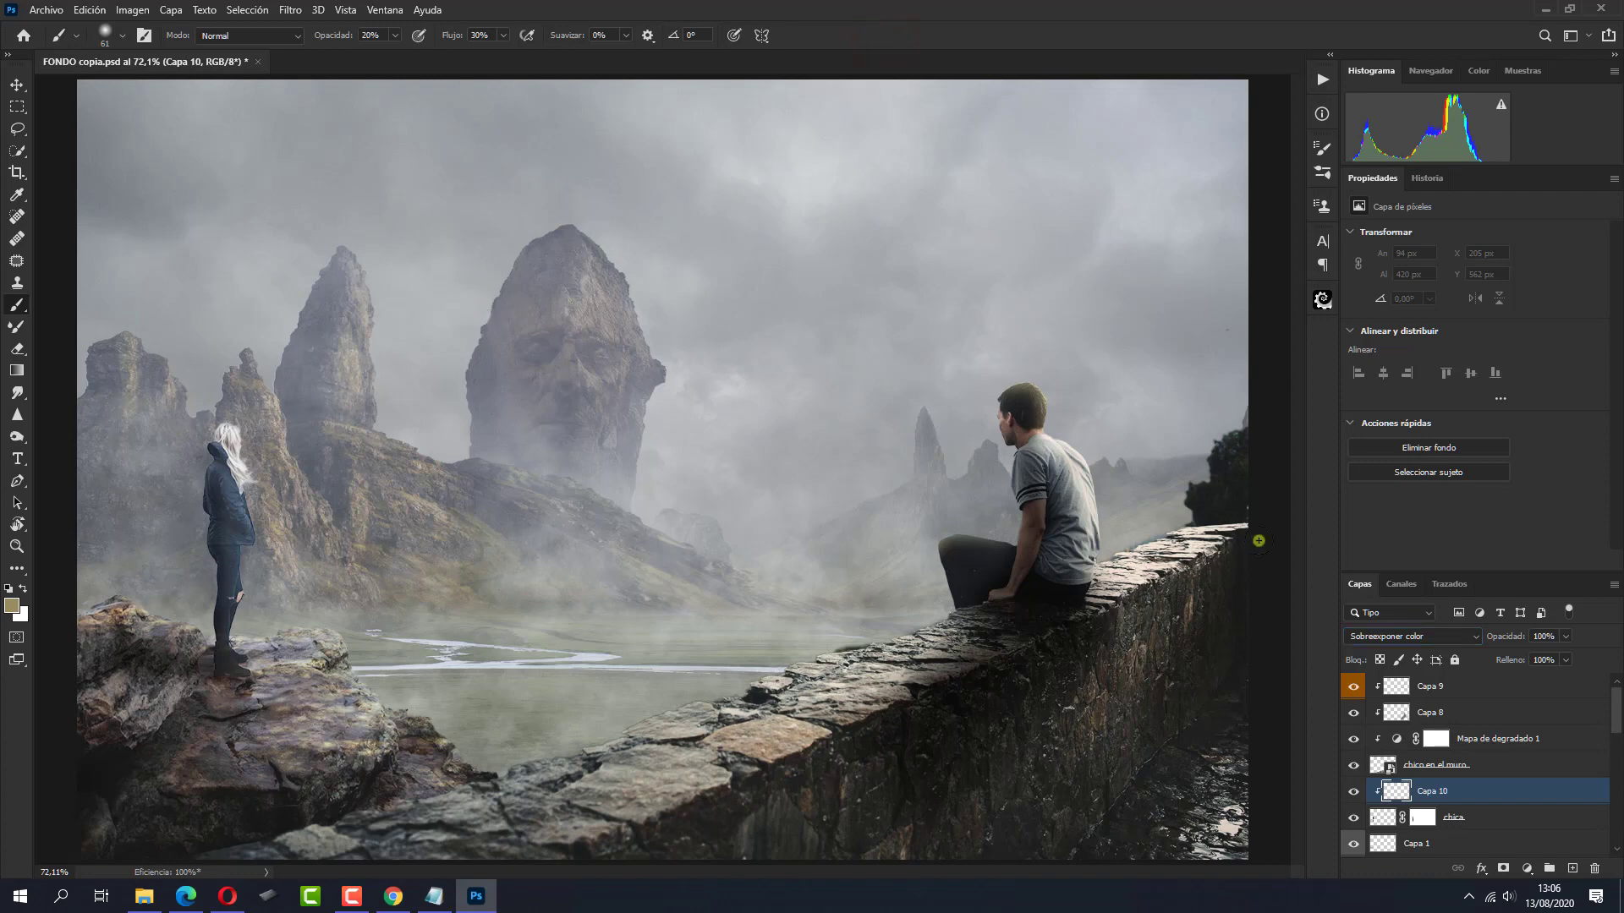
left_click(1374, 640)
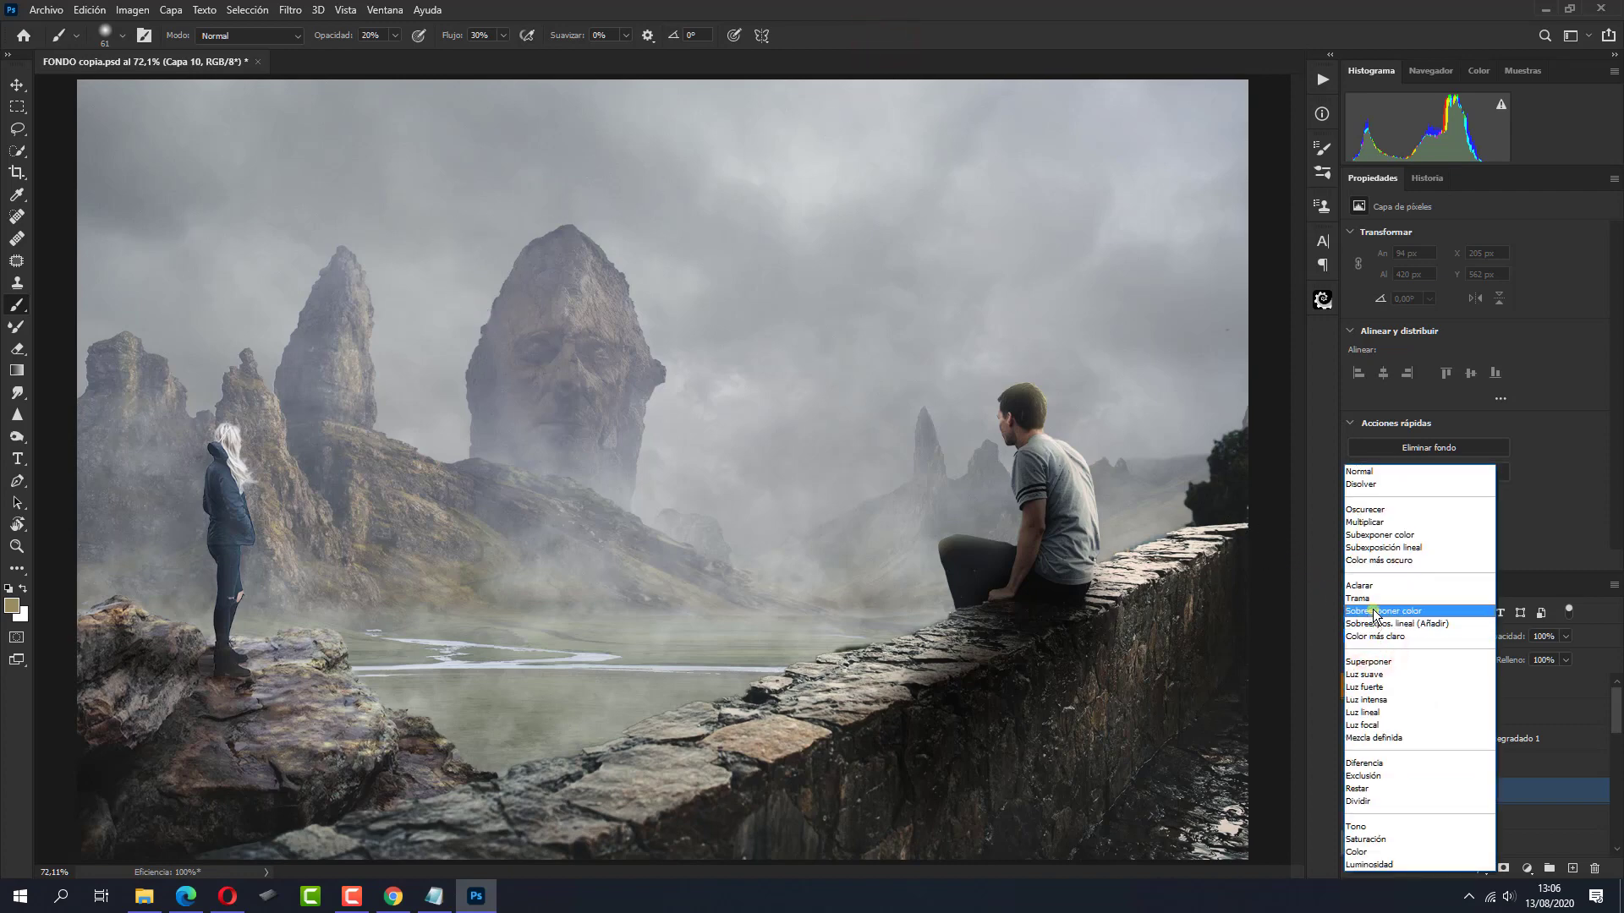
left_click(1376, 610)
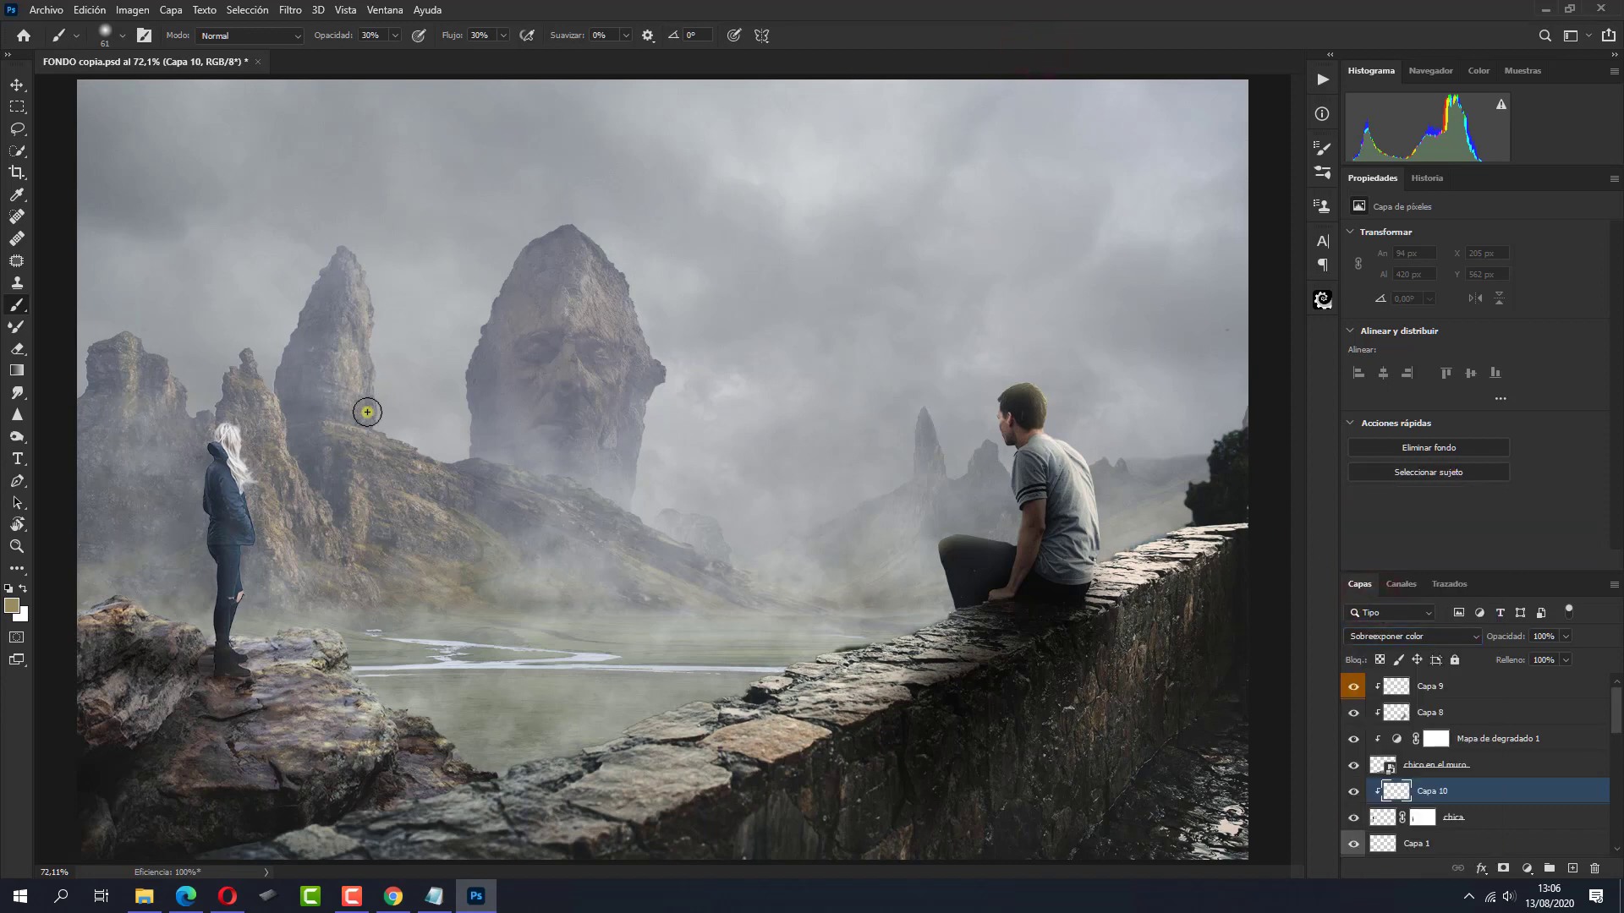
left_click_drag(260, 498, 247, 633)
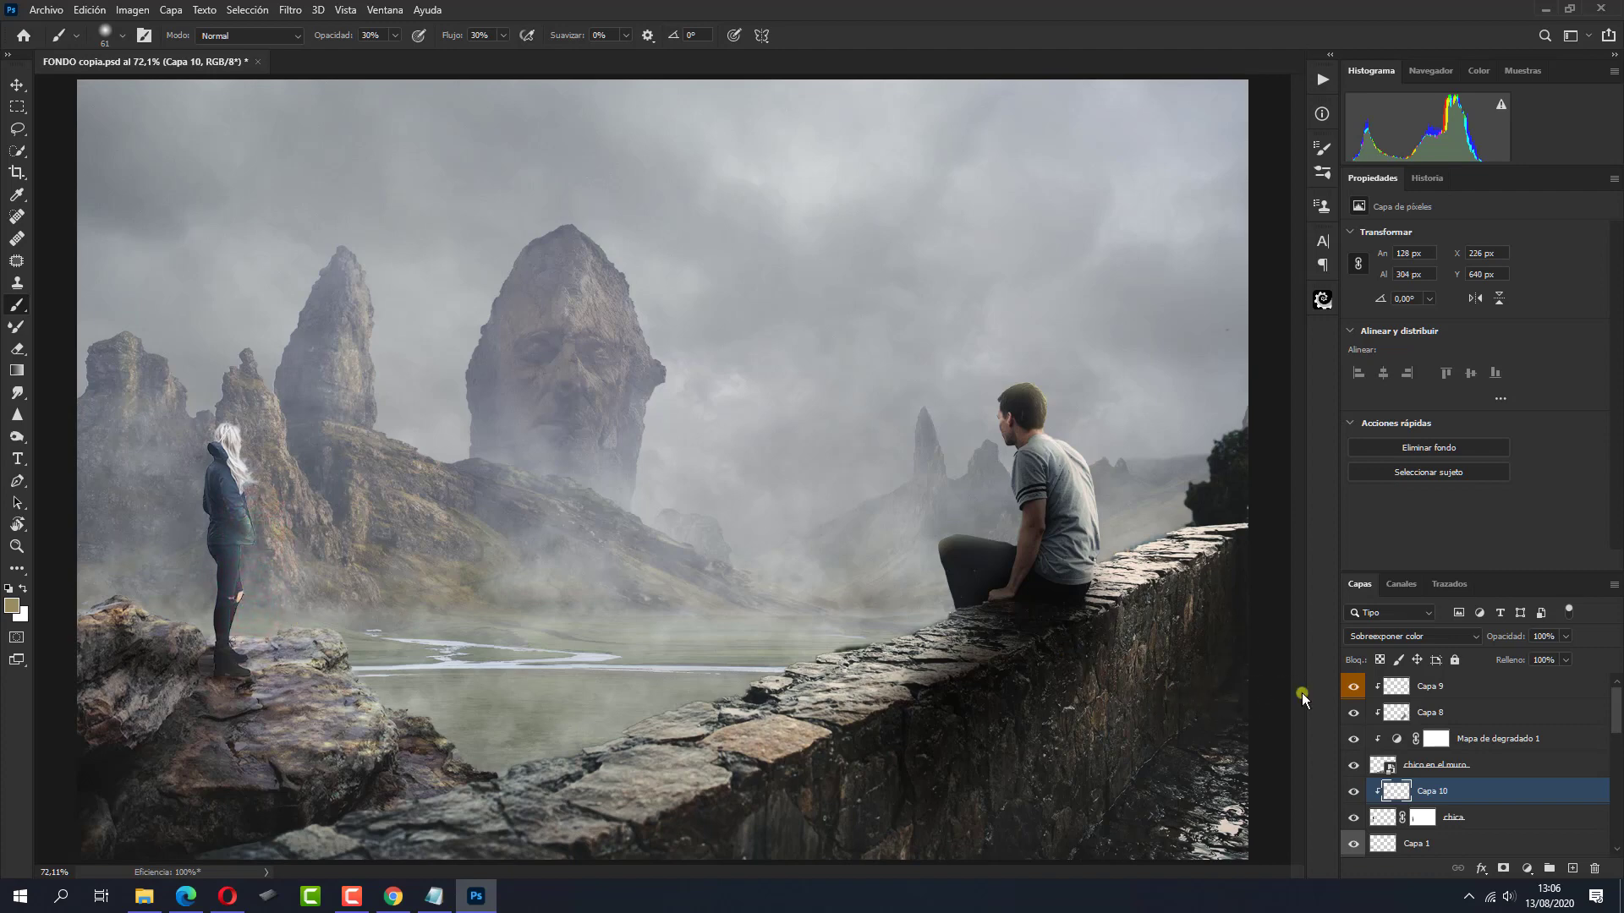
Label Capa 10 orange, toggling the girl's glow and Capa 7's mist to compare
left_click(1354, 791)
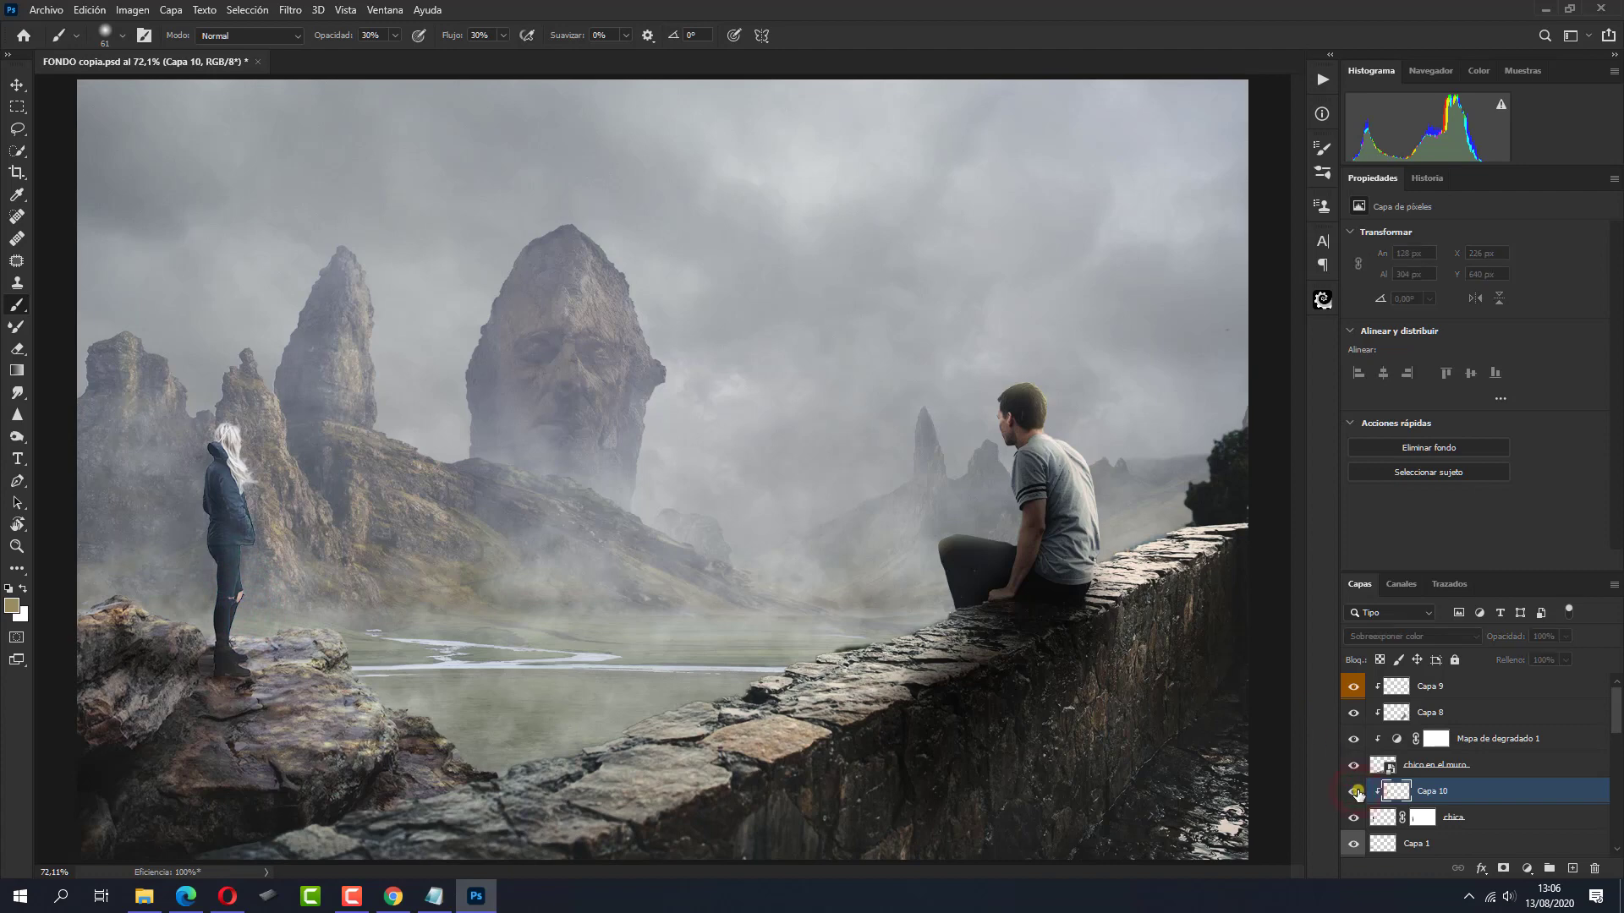
left_click(1354, 791)
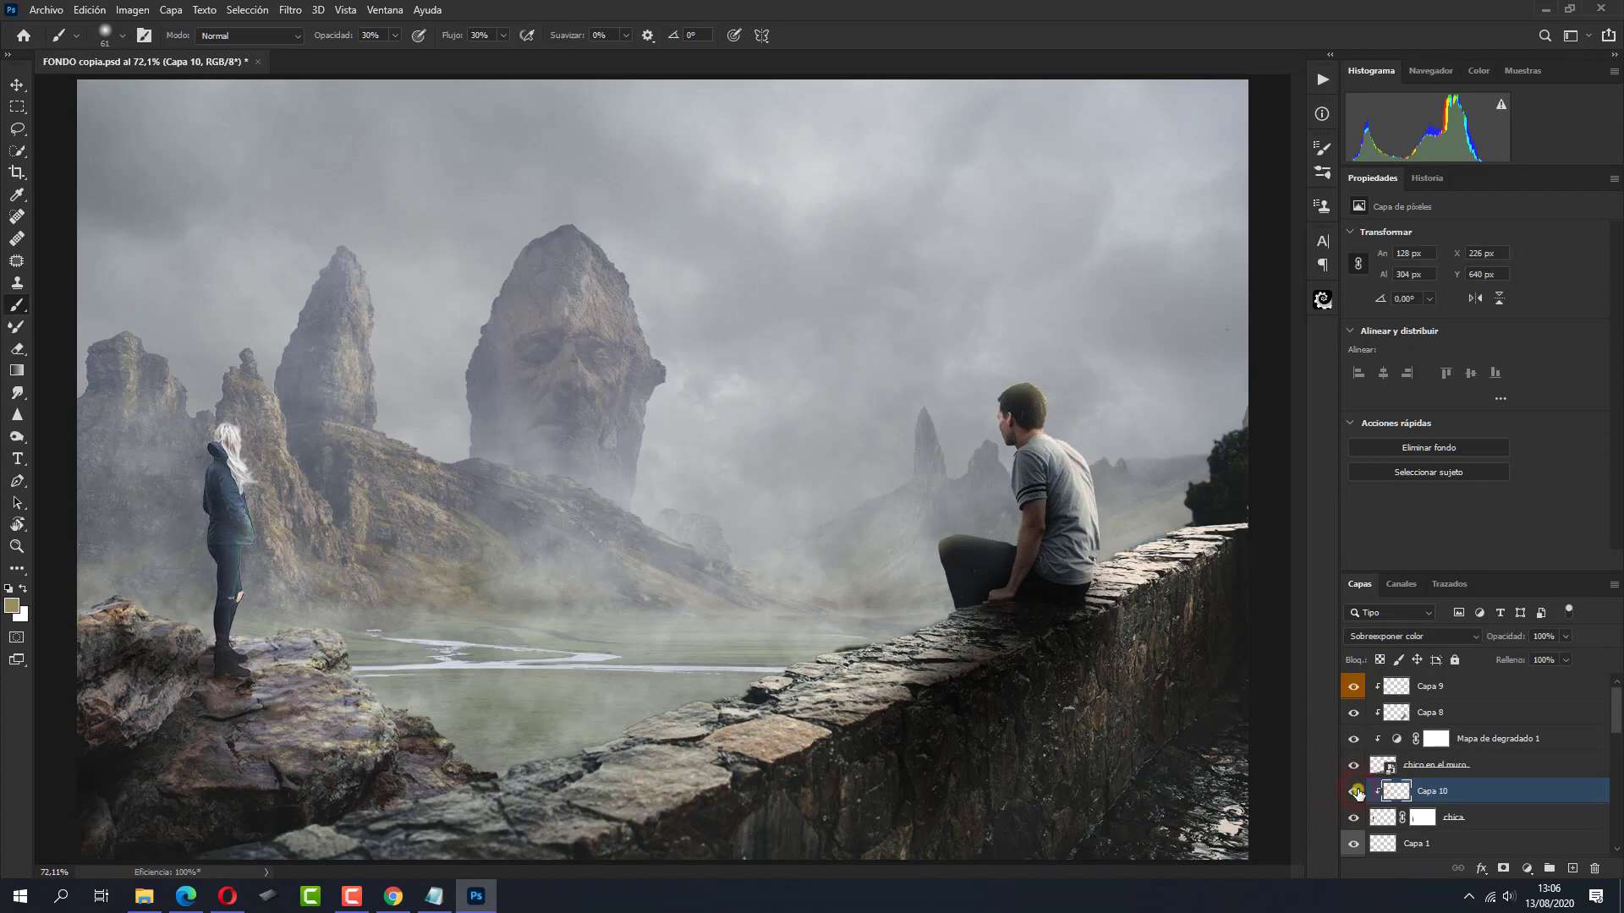
right_click(1356, 791)
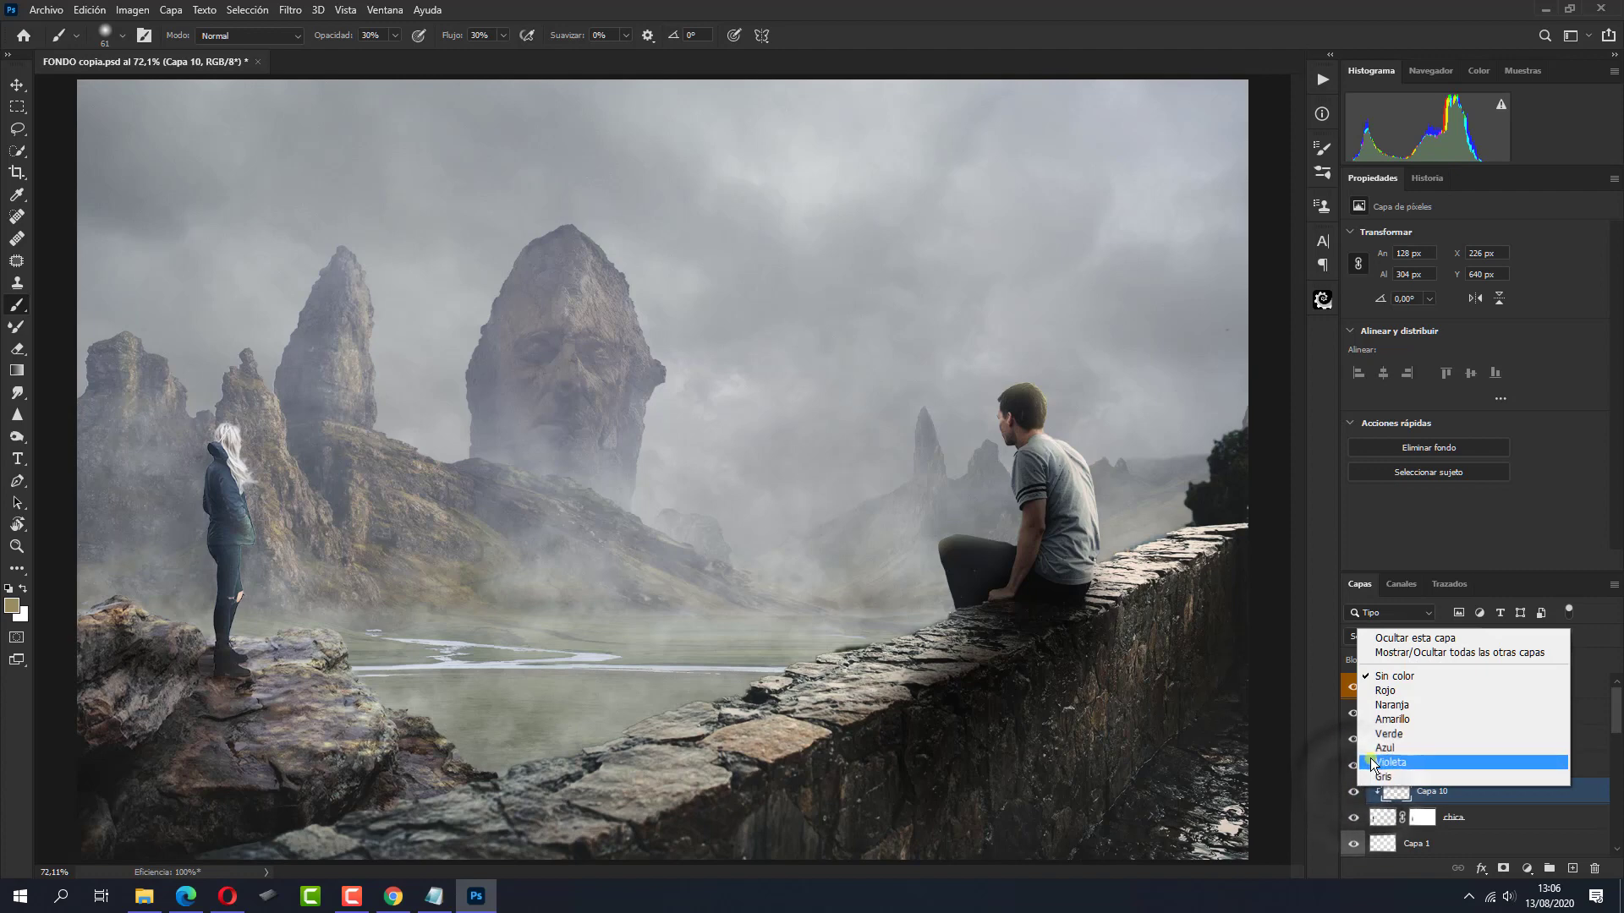
left_click(1374, 705)
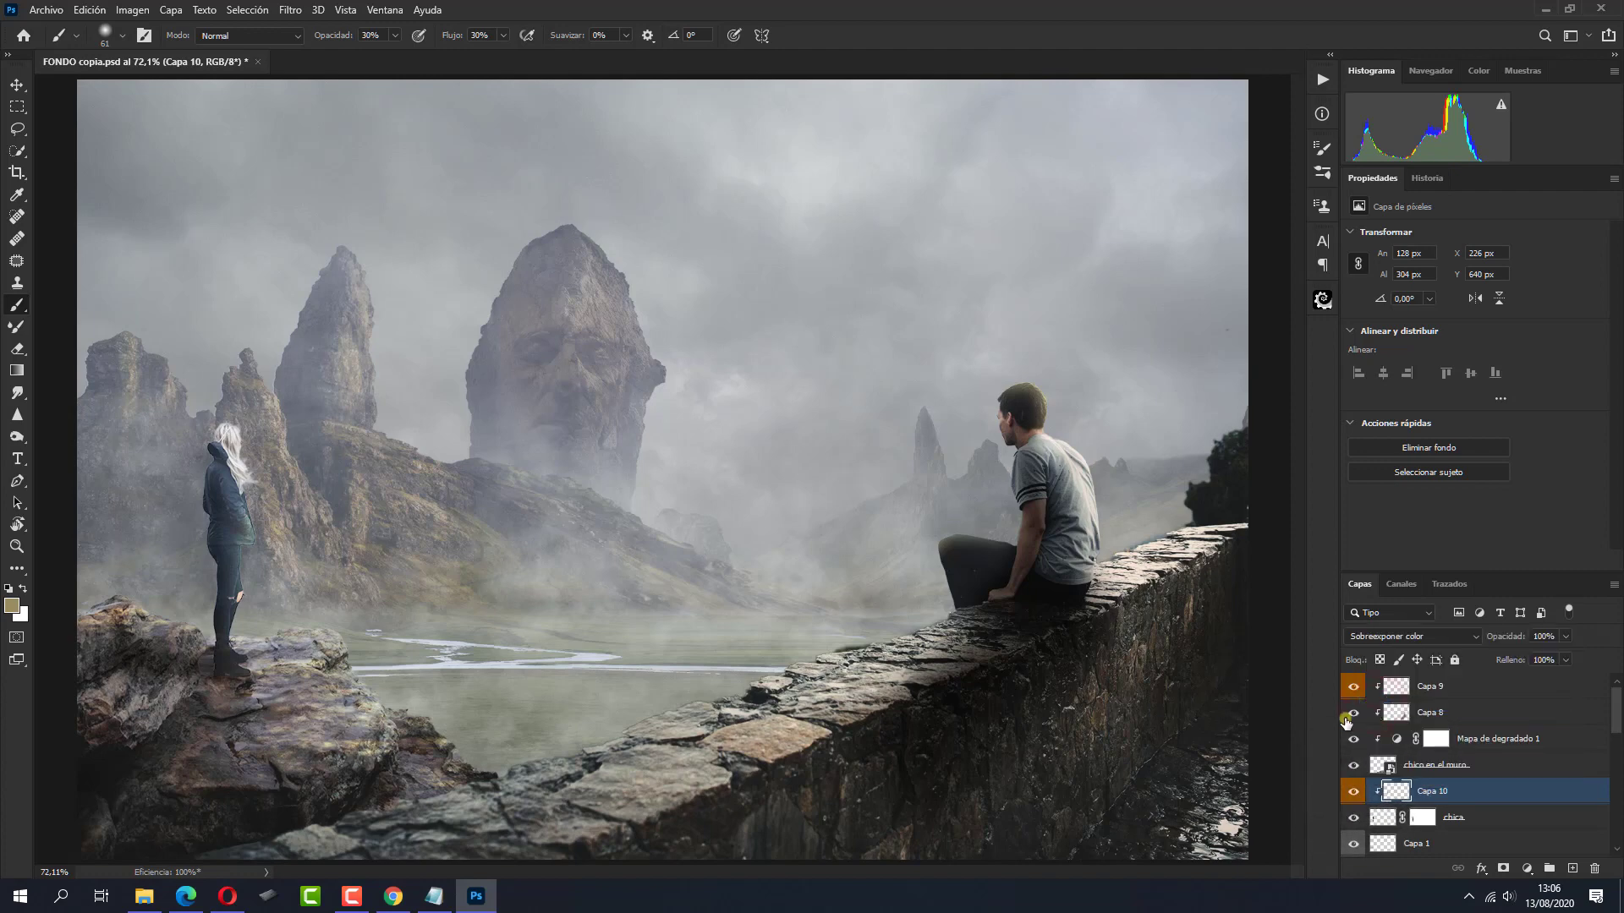
left_click(1509, 688)
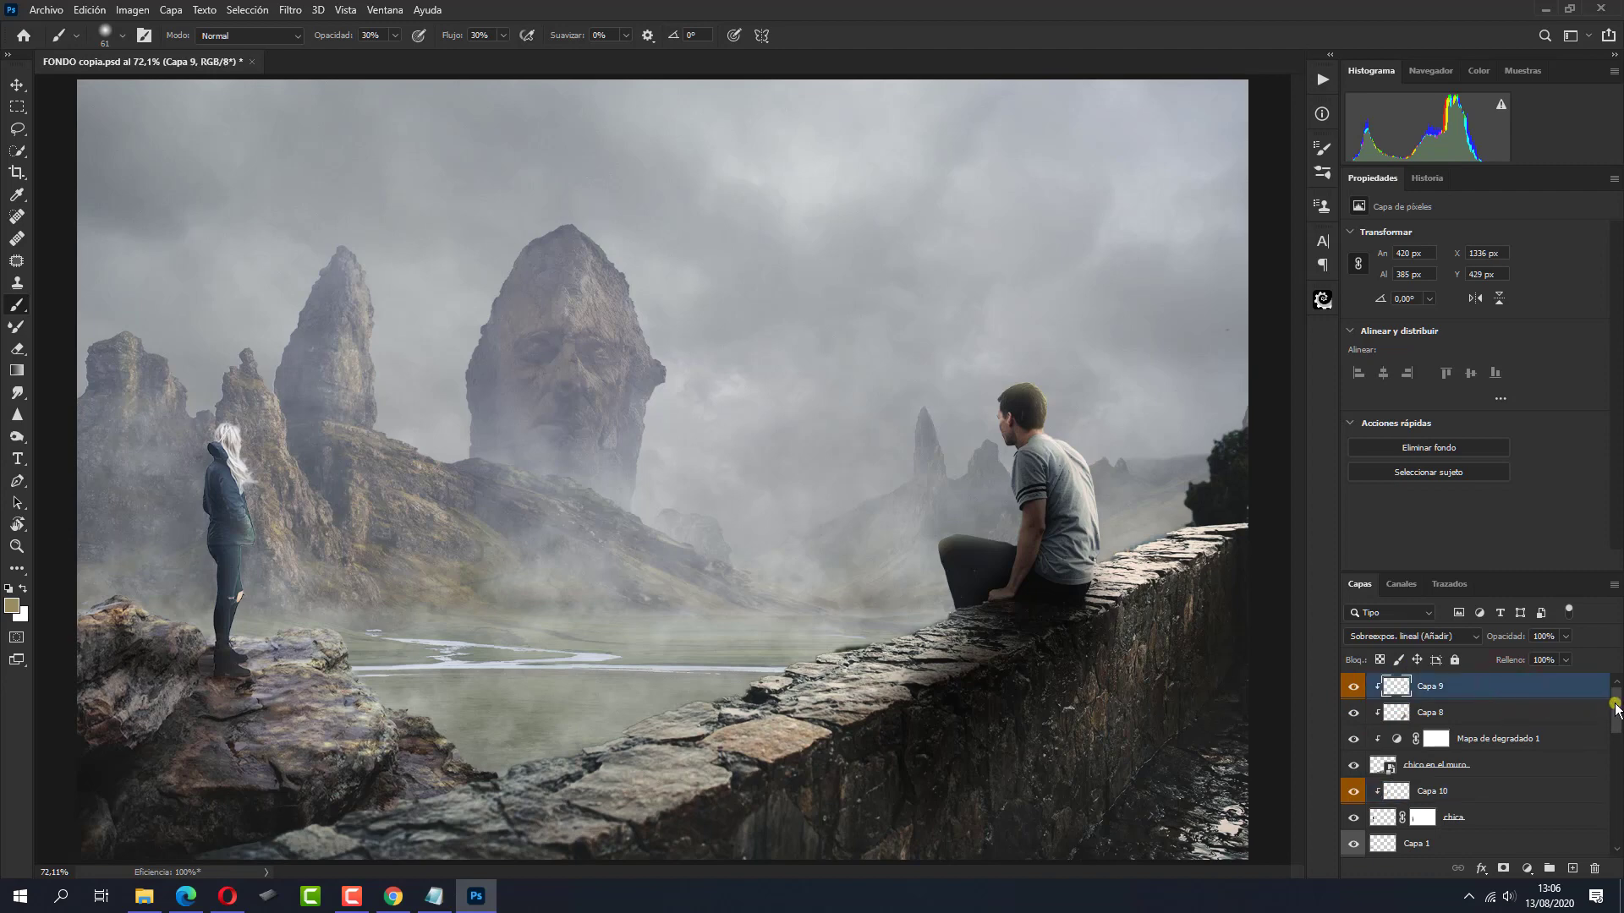
left_click_drag(1617, 706, 1618, 738)
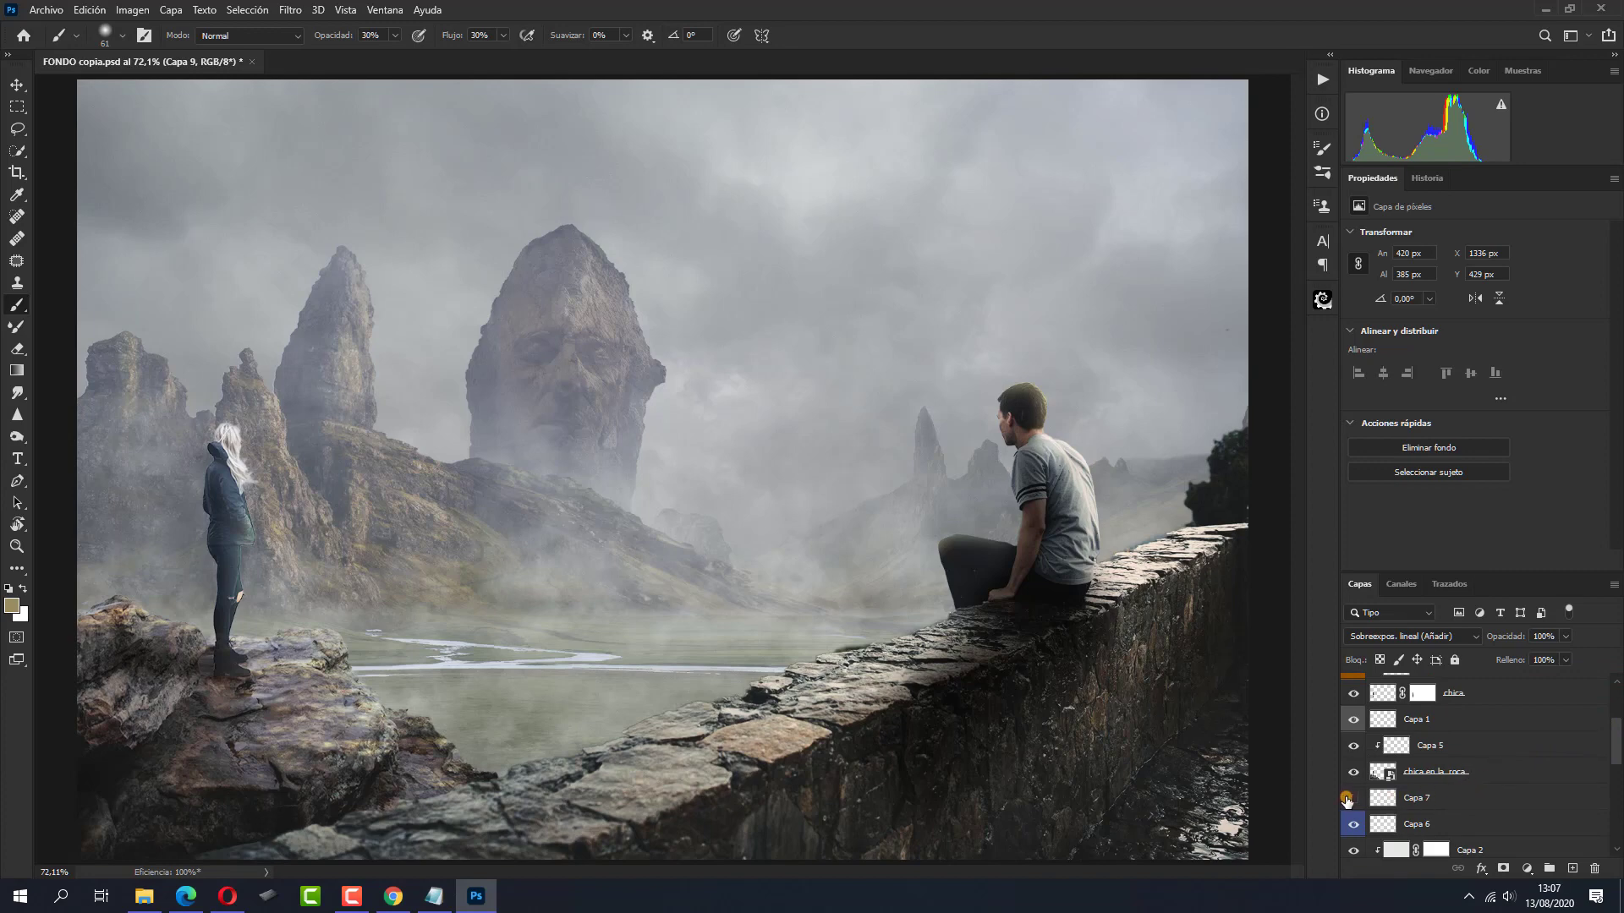
left_click(1350, 798)
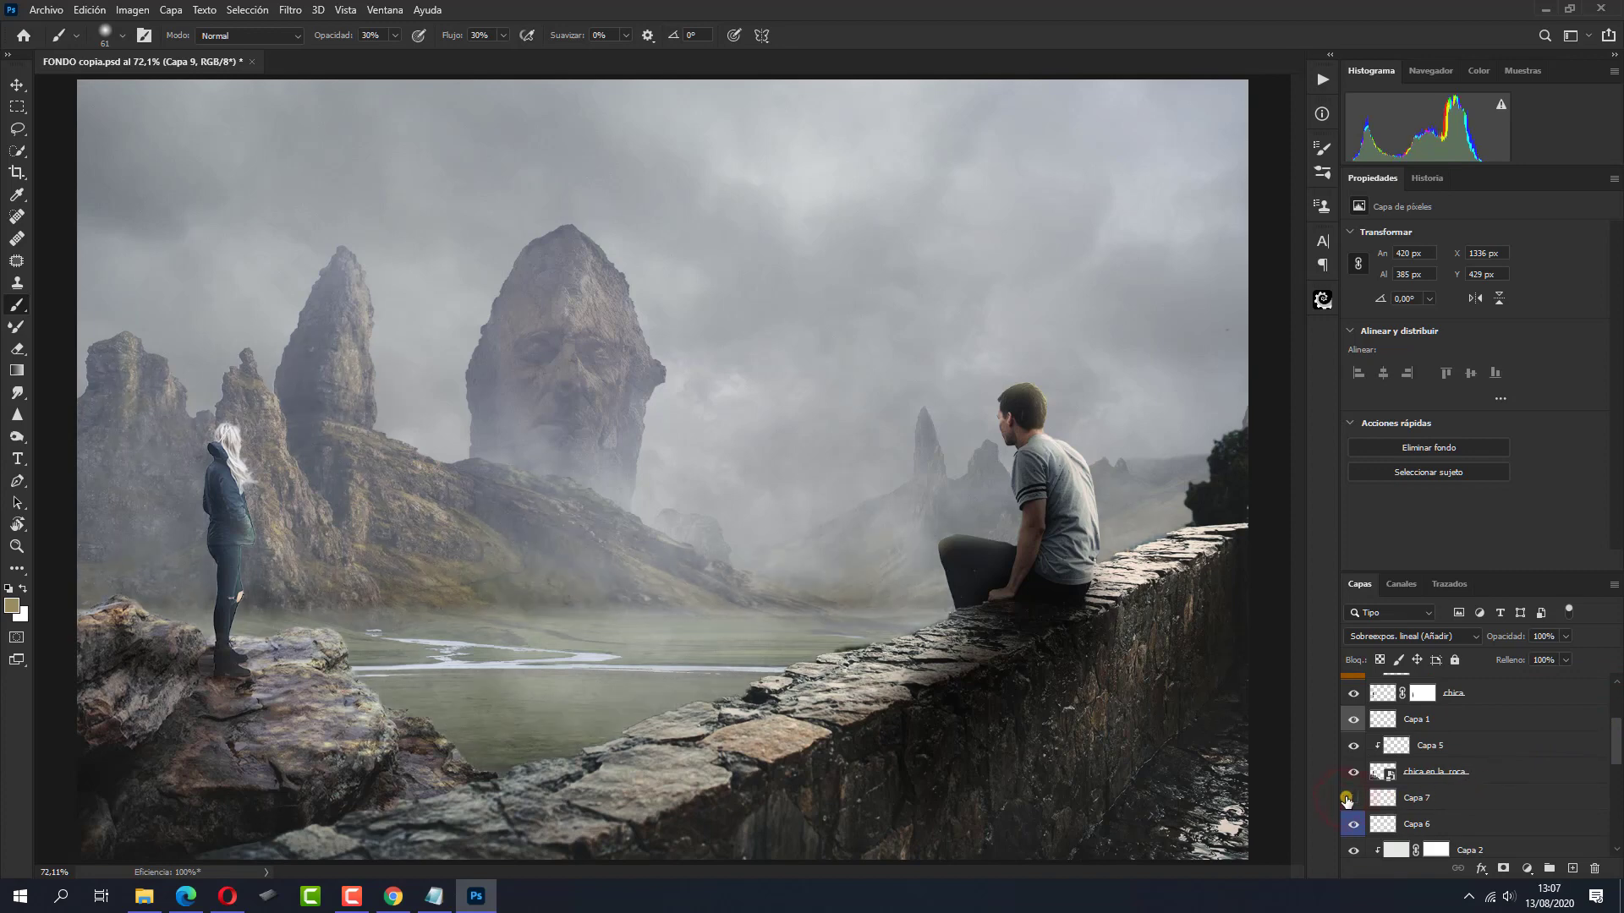
Group the layers down to chica en la roca as 'modelos' and place water-22.jpg
left_click(1490, 771, "shift")
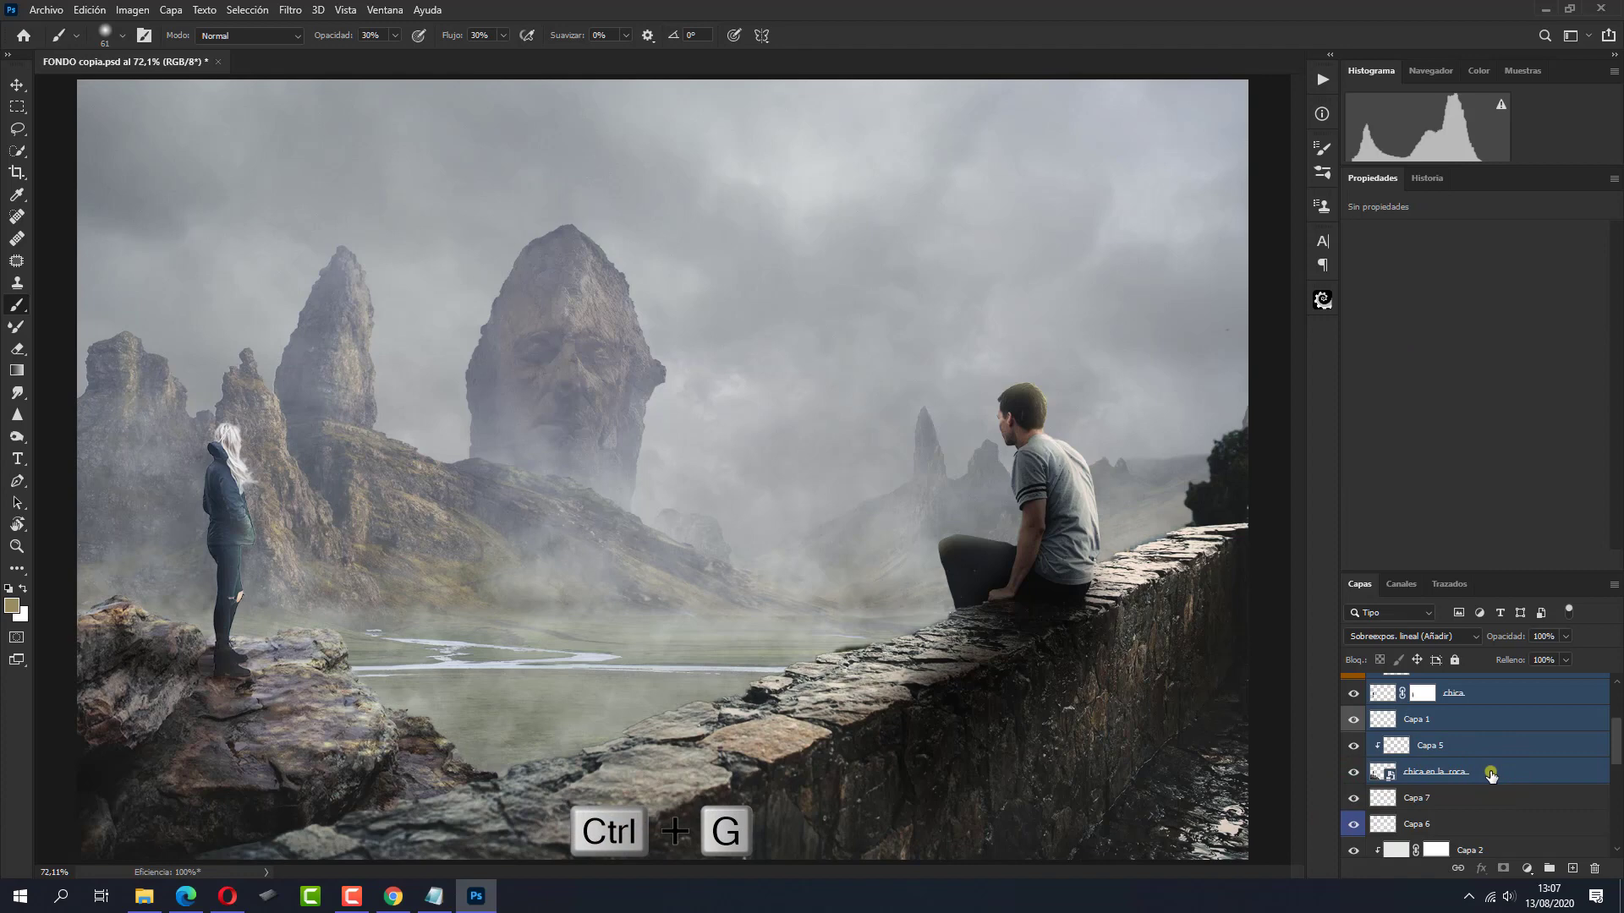
key("ctrl+g")
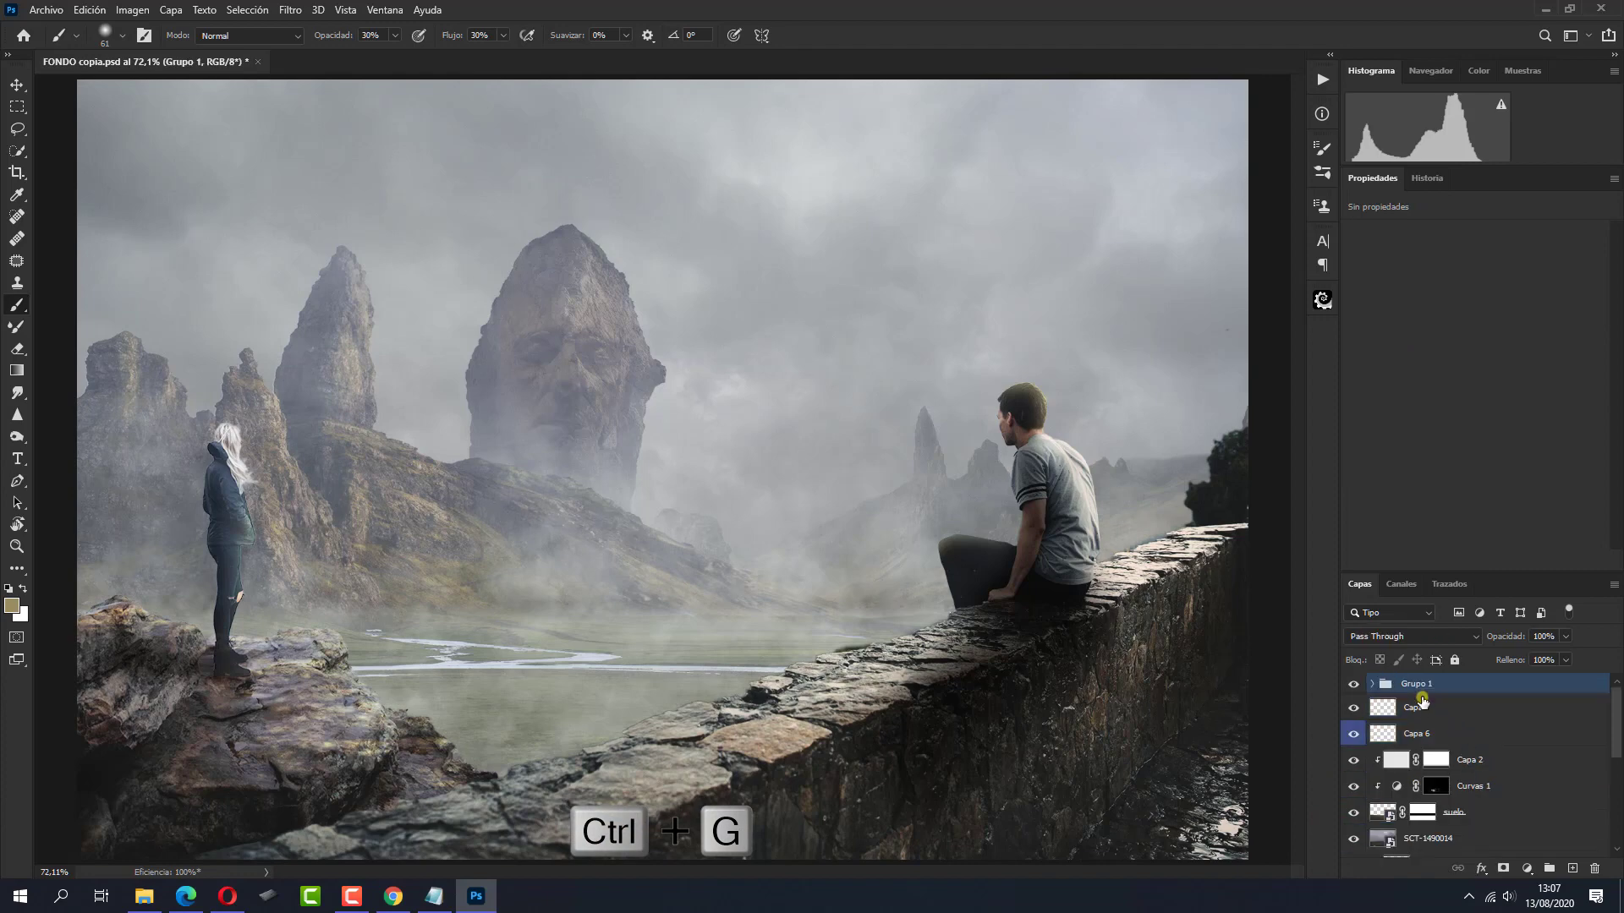
double_click(1429, 685)
type("modelos")
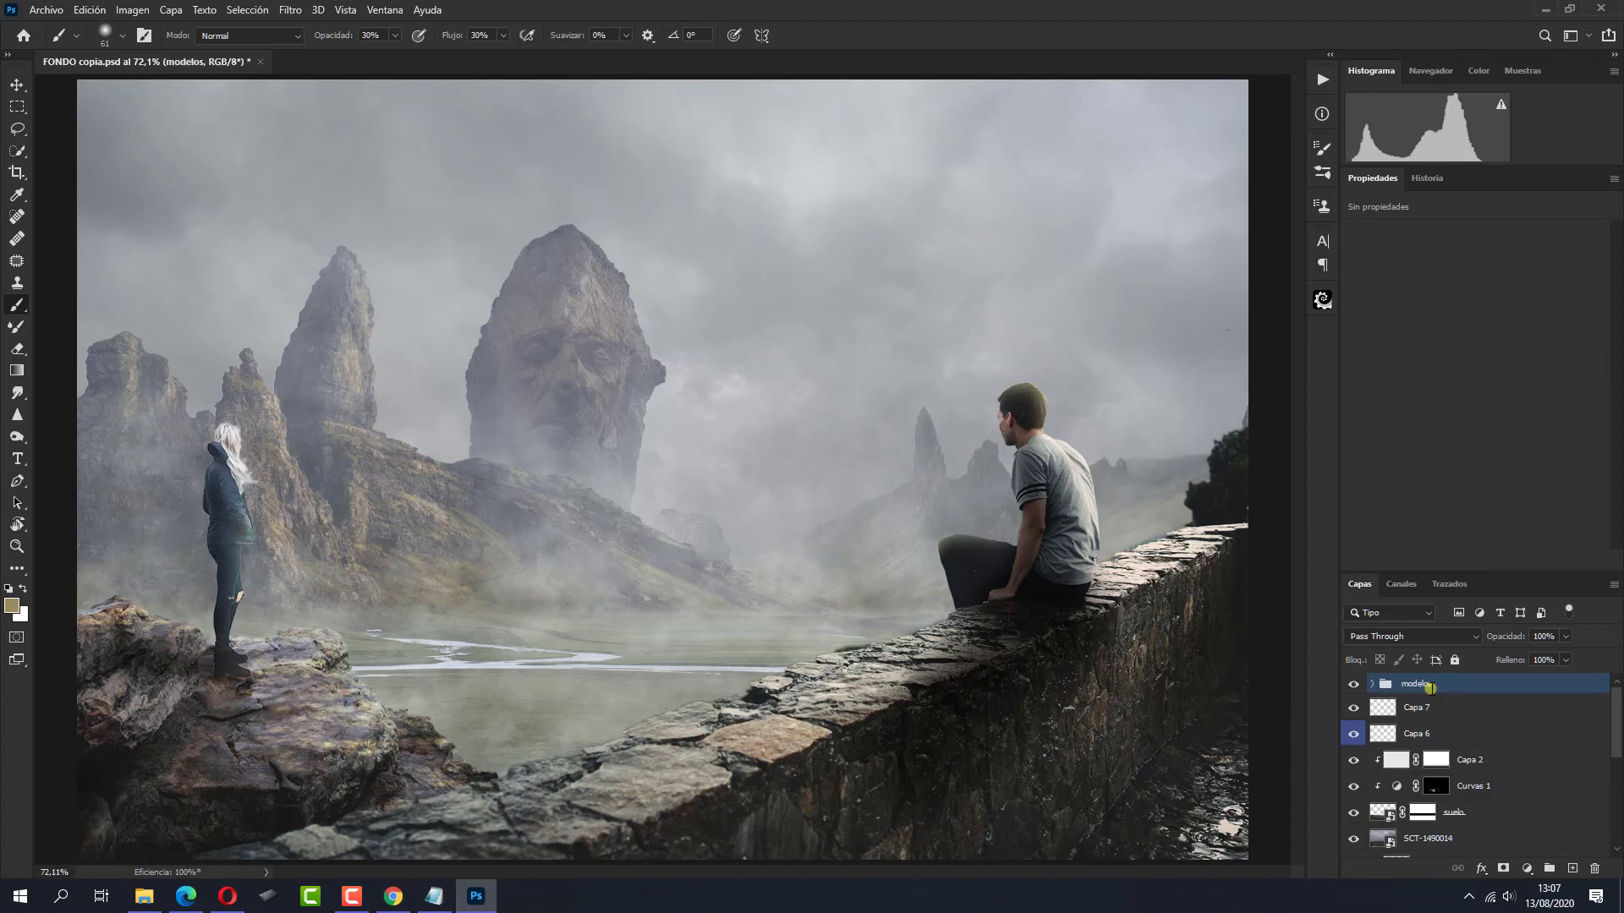
left_click(145, 896)
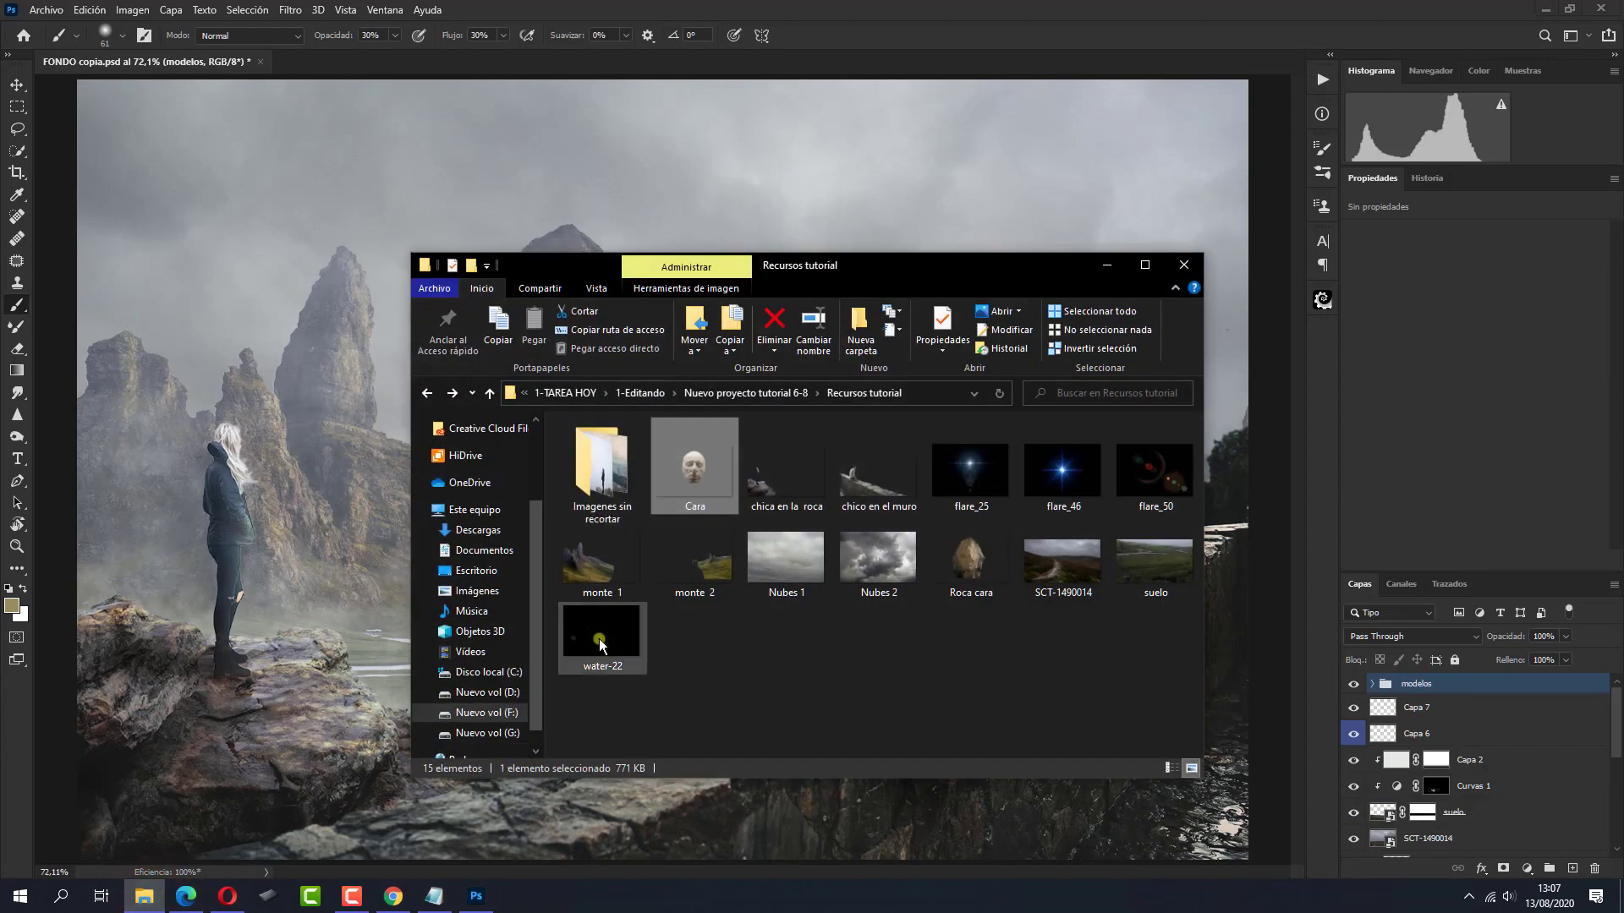
left_click_drag(600, 636, 636, 800)
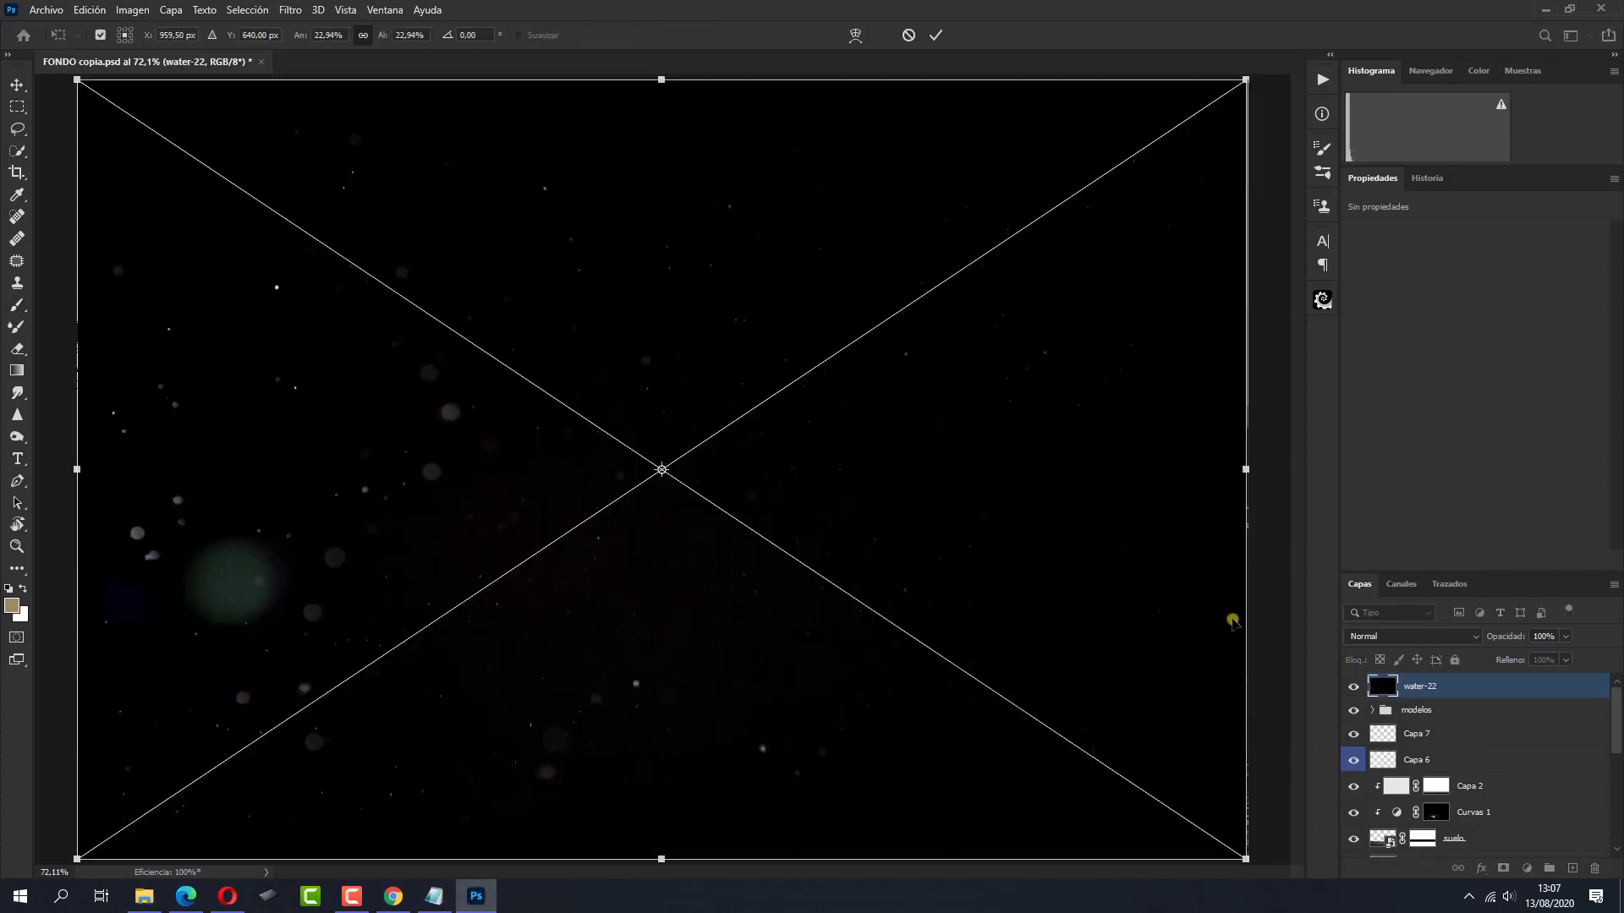
Rotate water-22 roughly upside down, shift it up-left, and blend it as Sobreexpos. lineal (Añadir)
mouse_move(1259, 658)
left_mouse_down()
mouse_move(412, 498)
mouse_move(434, 418)
left_mouse_up()
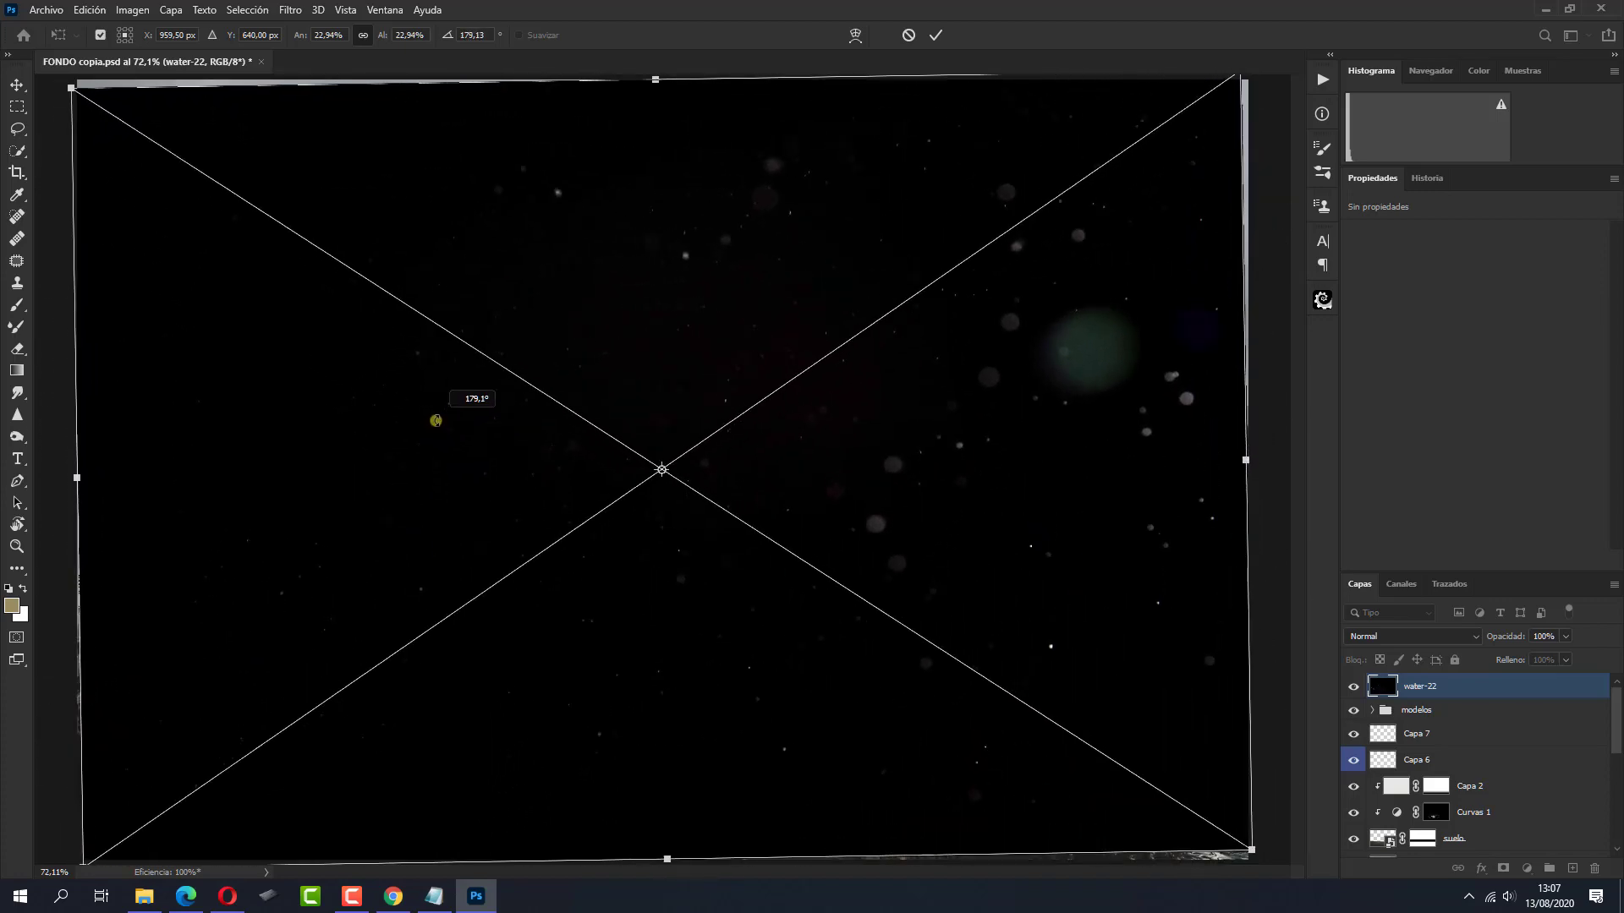
left_click_drag(941, 497, 894, 407)
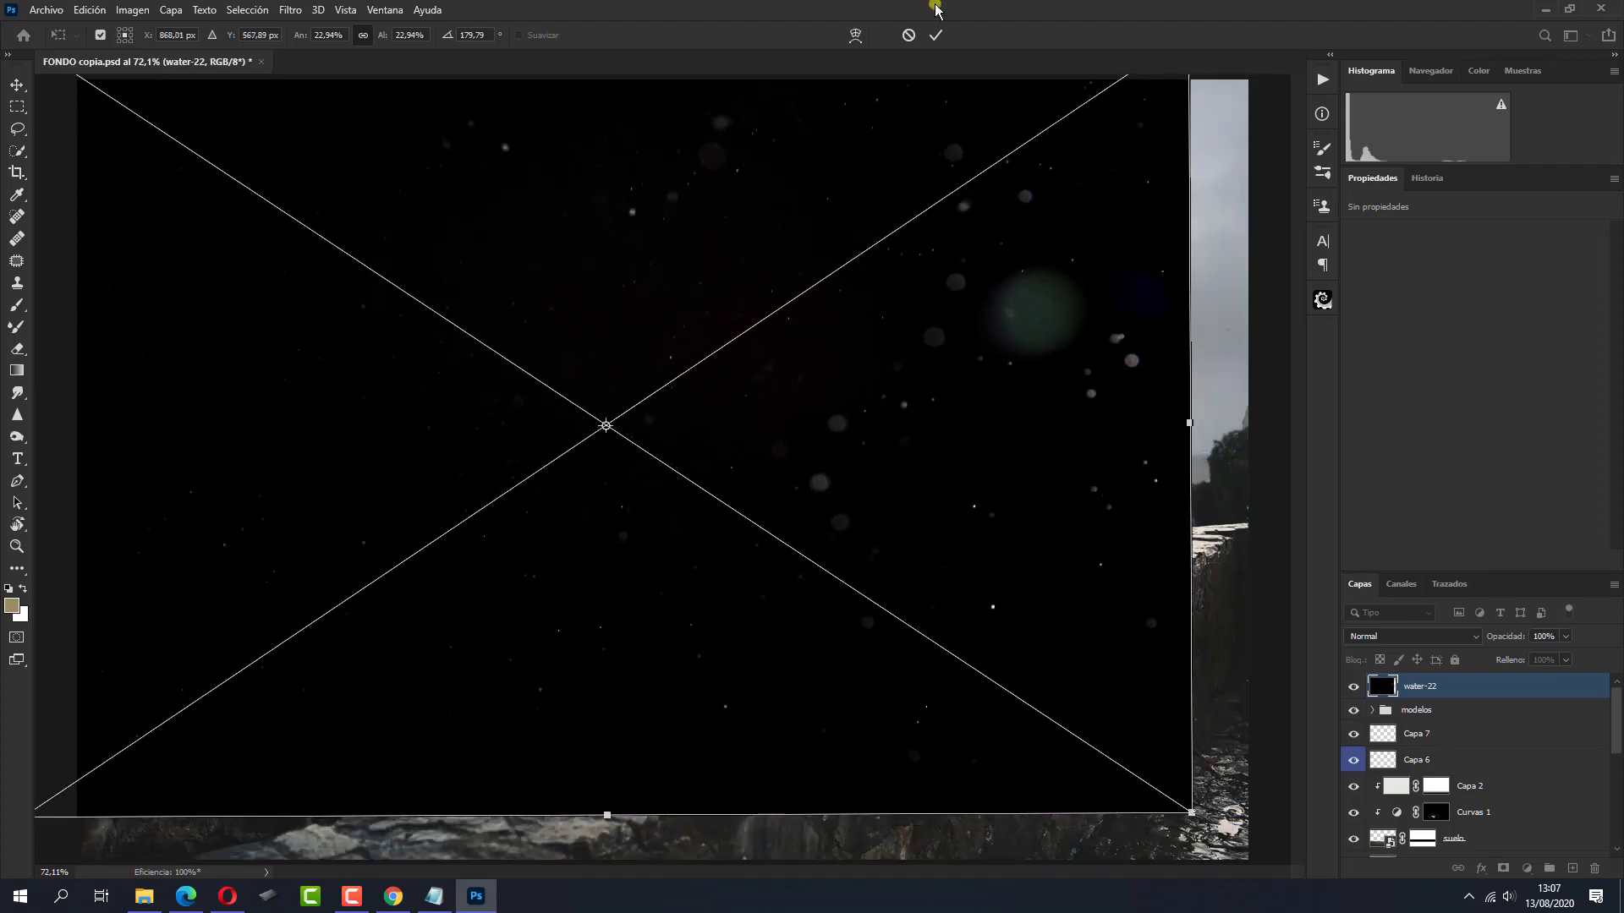
left_click(937, 34)
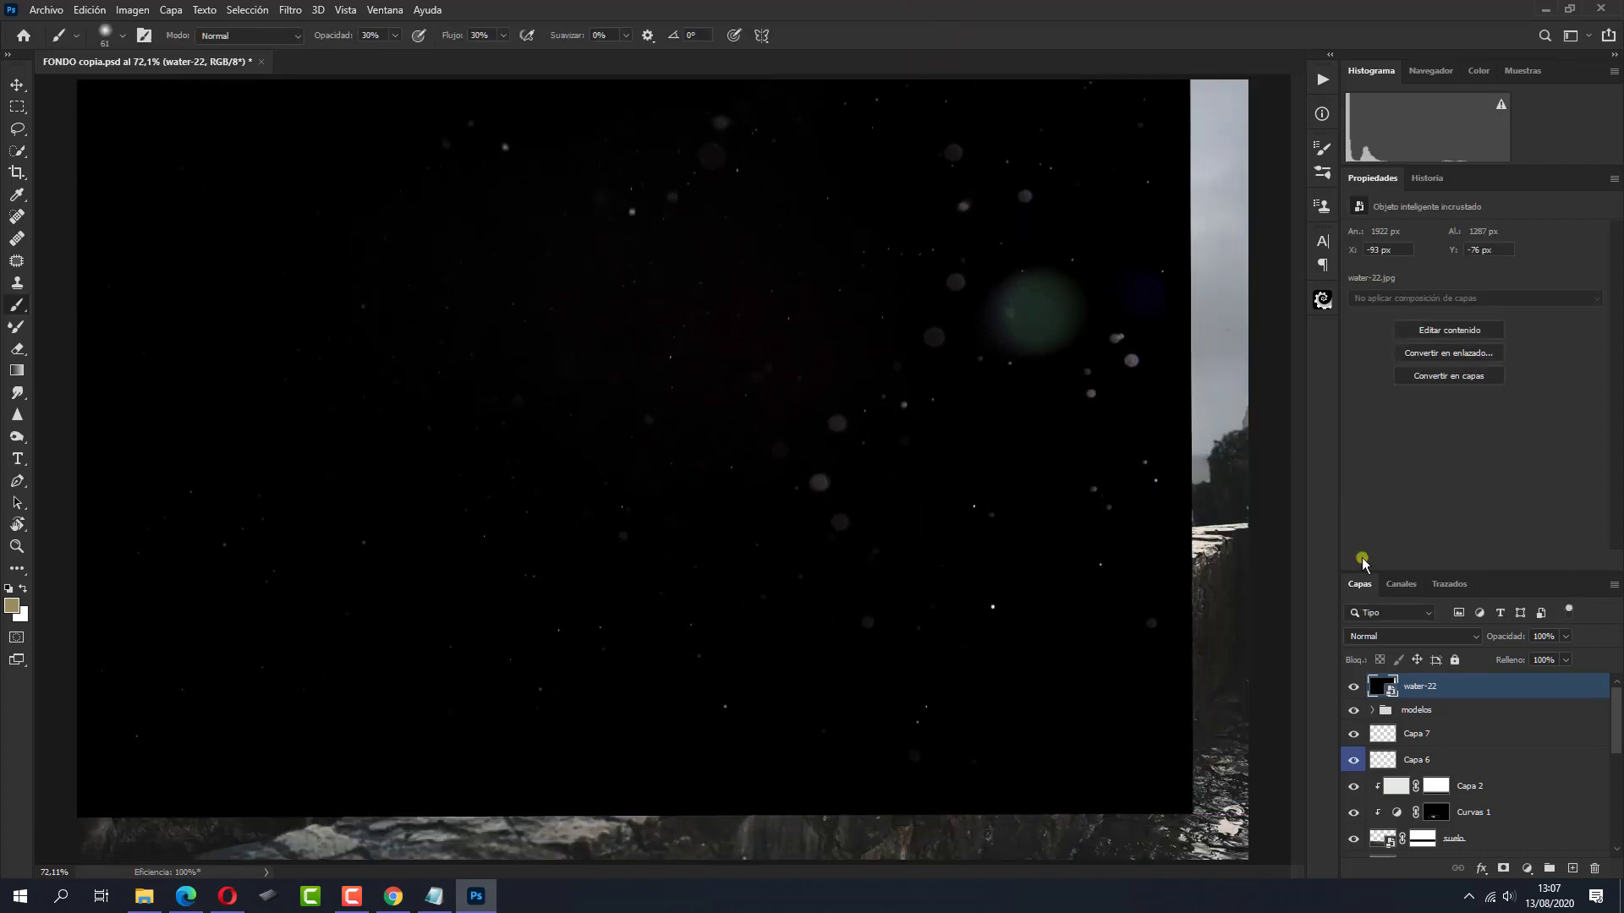
left_click(1402, 639)
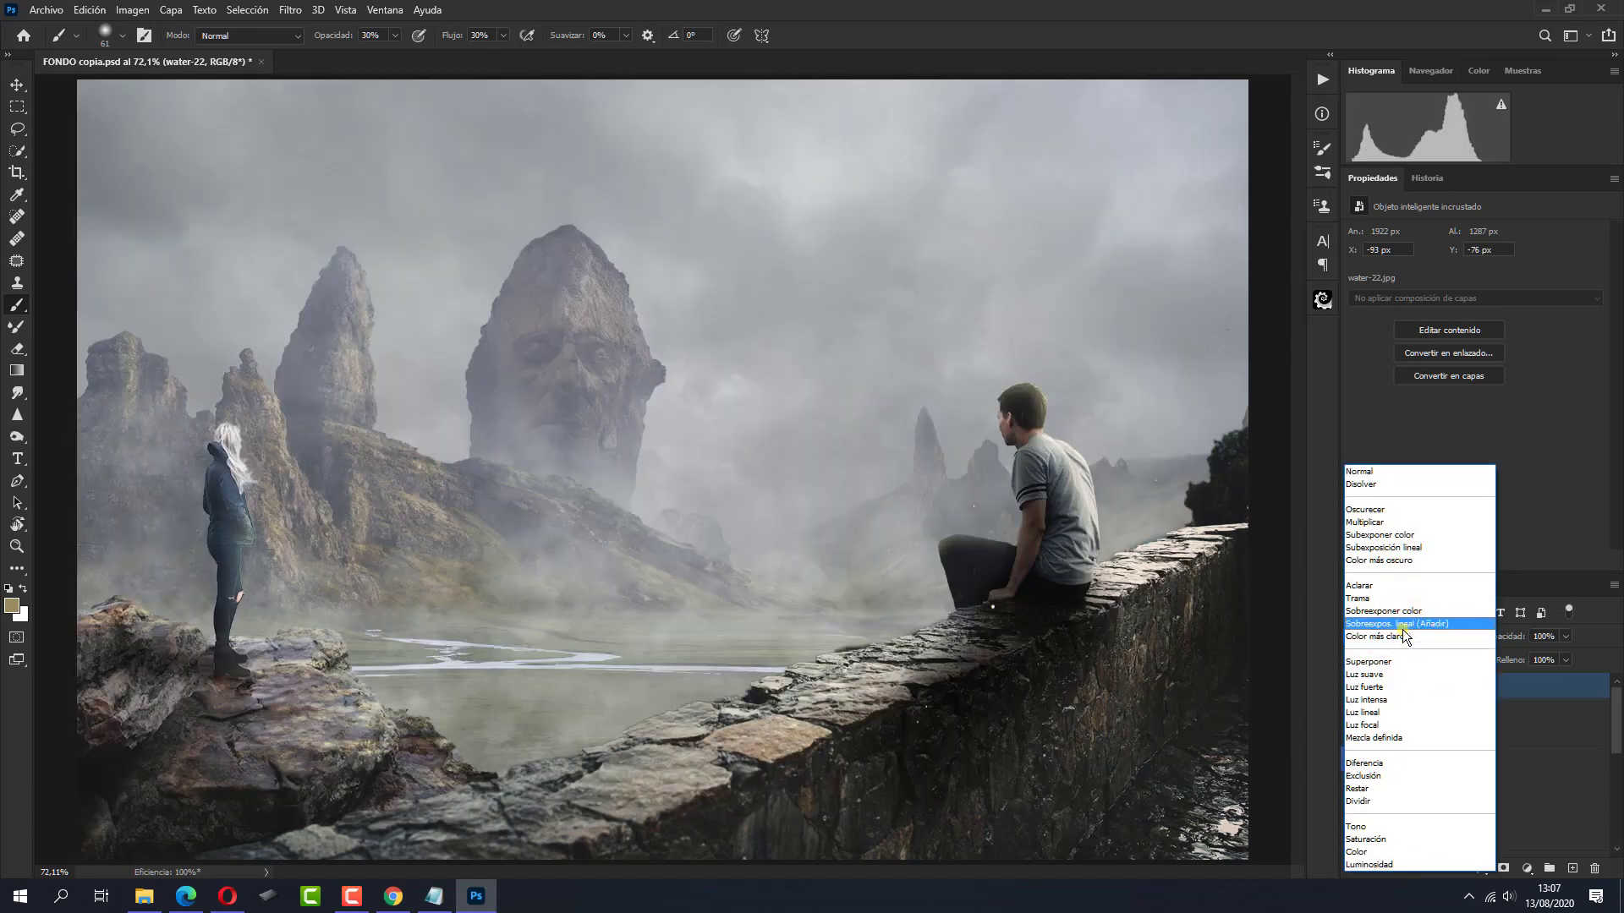
left_click(1402, 625)
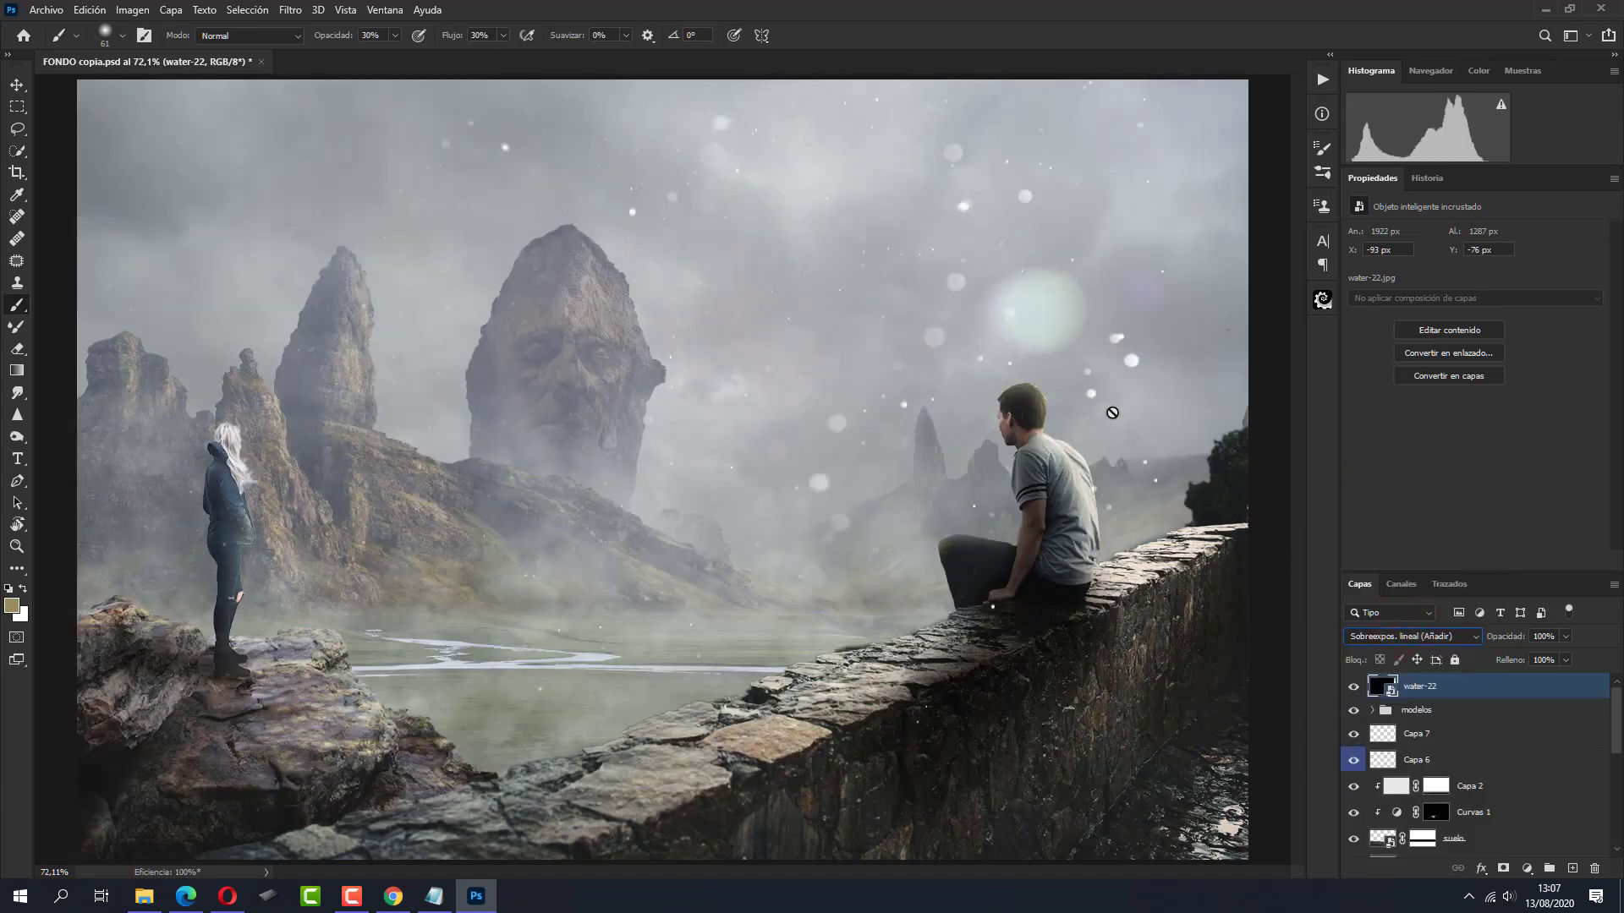
left_click(1486, 694)
Nudge the water-22 specks slightly and streak them with a 48°, 250-pixel Motion Blur
key("v")
left_click_drag(1066, 352, 1051, 349)
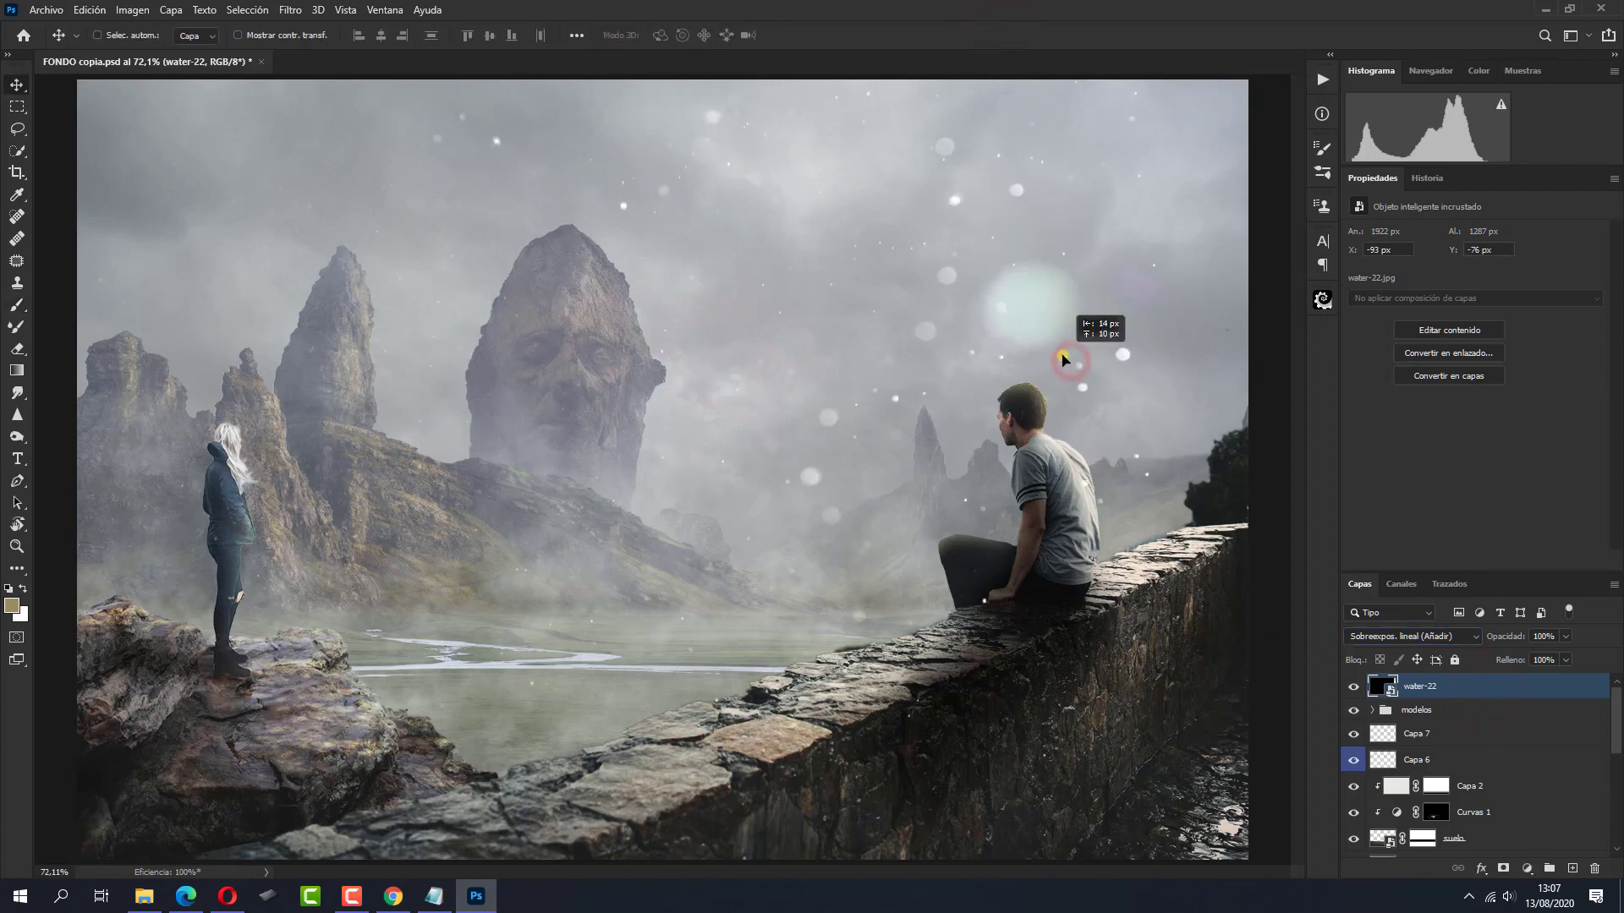
left_click(290, 13)
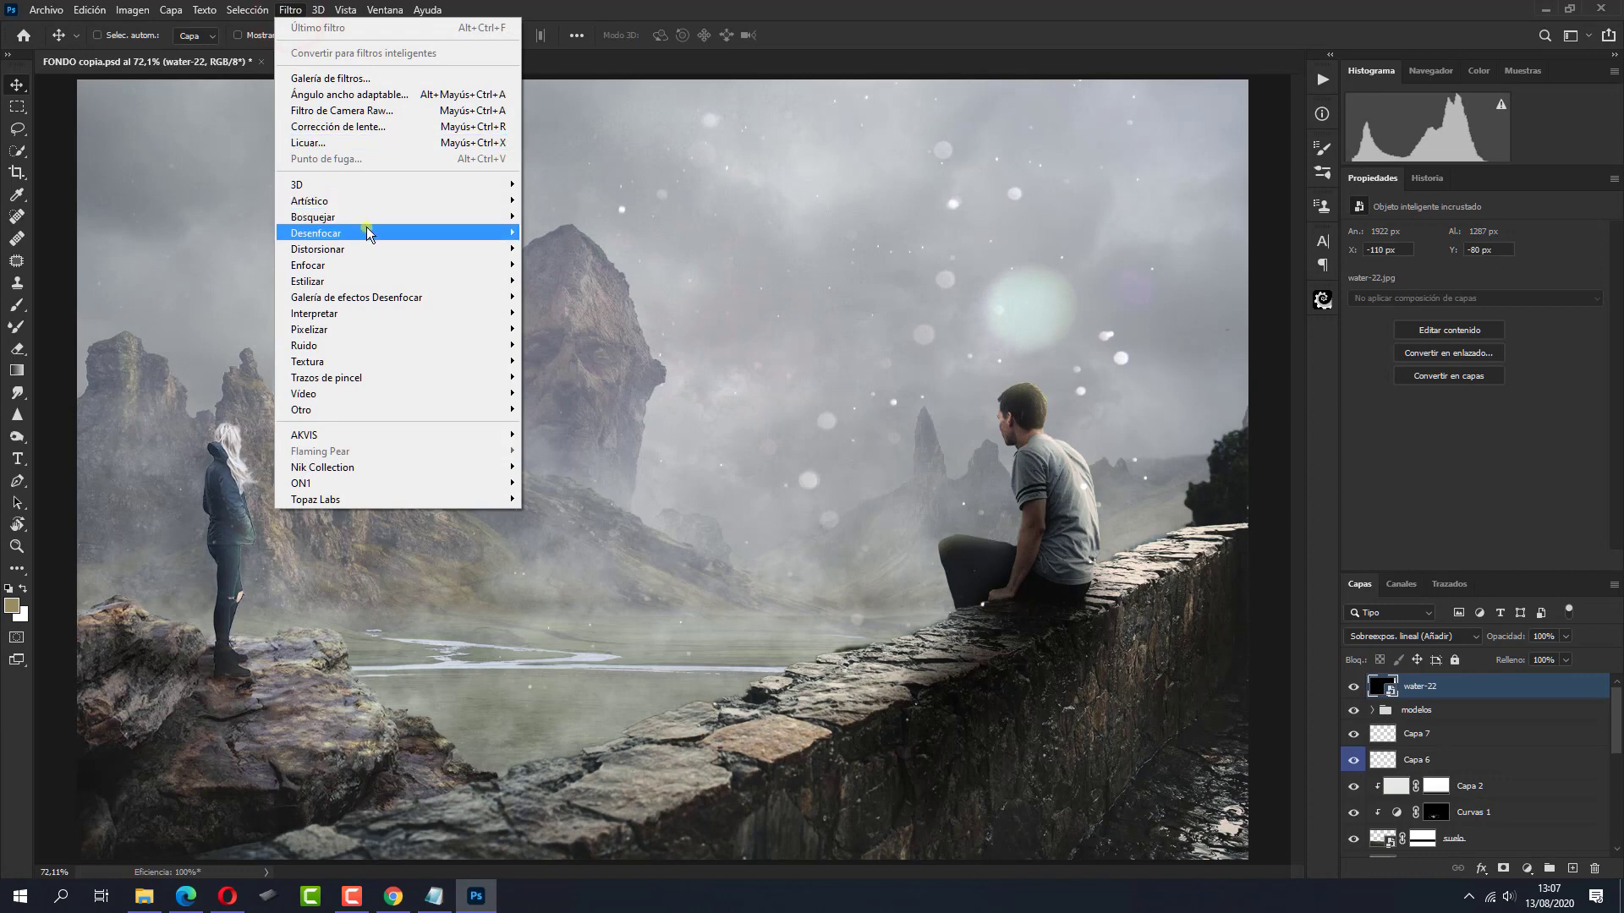
mouse_move(316, 233)
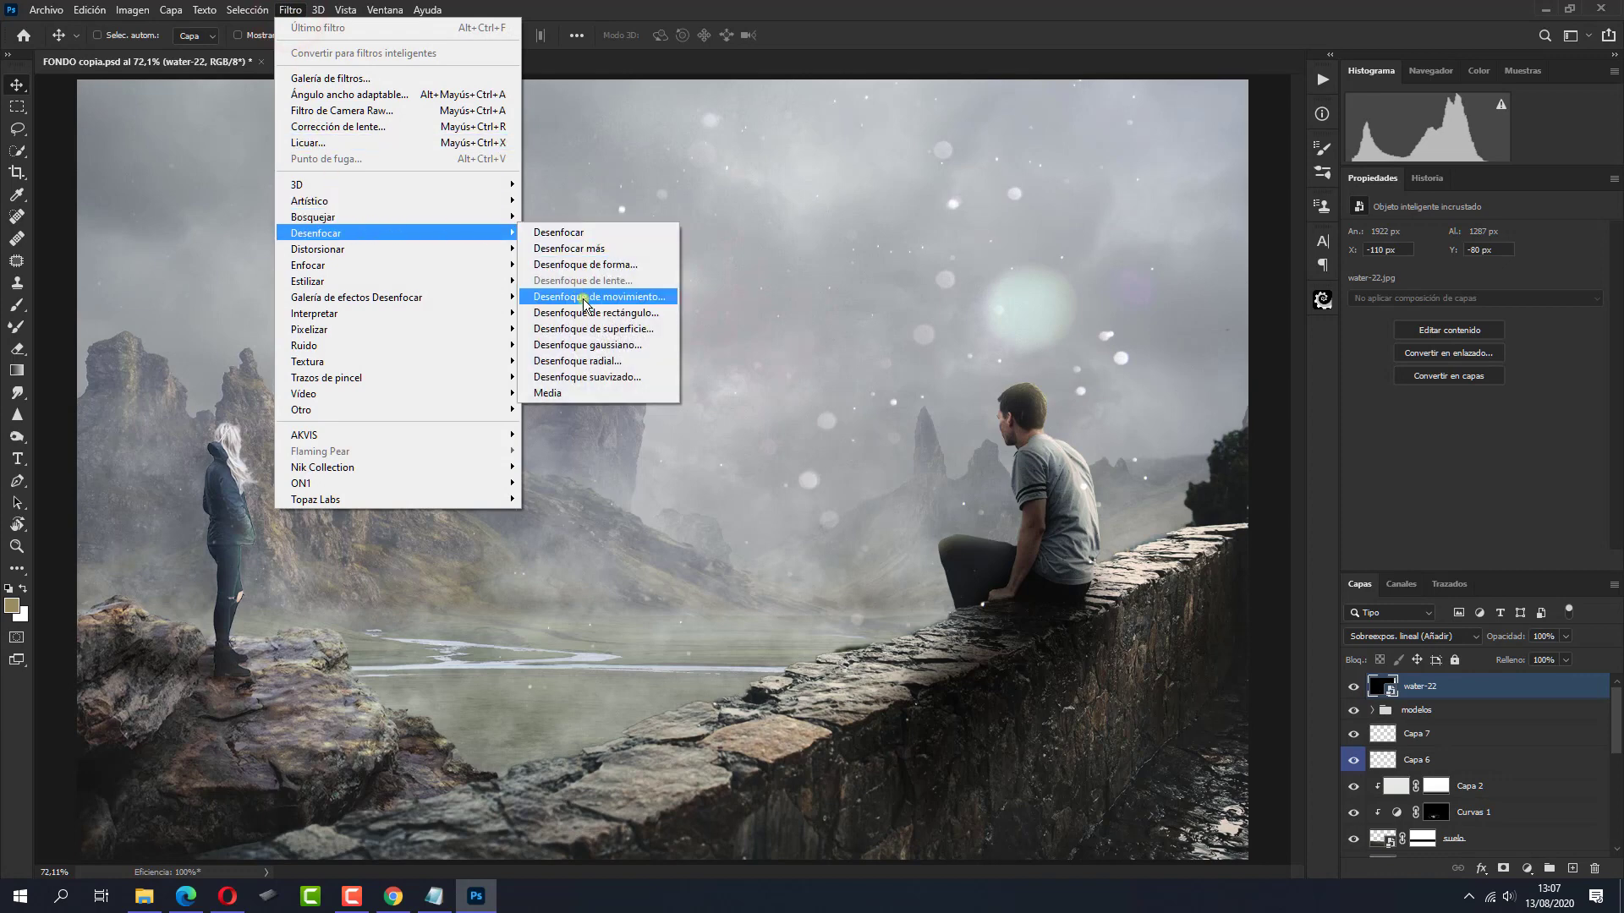
left_click(583, 297)
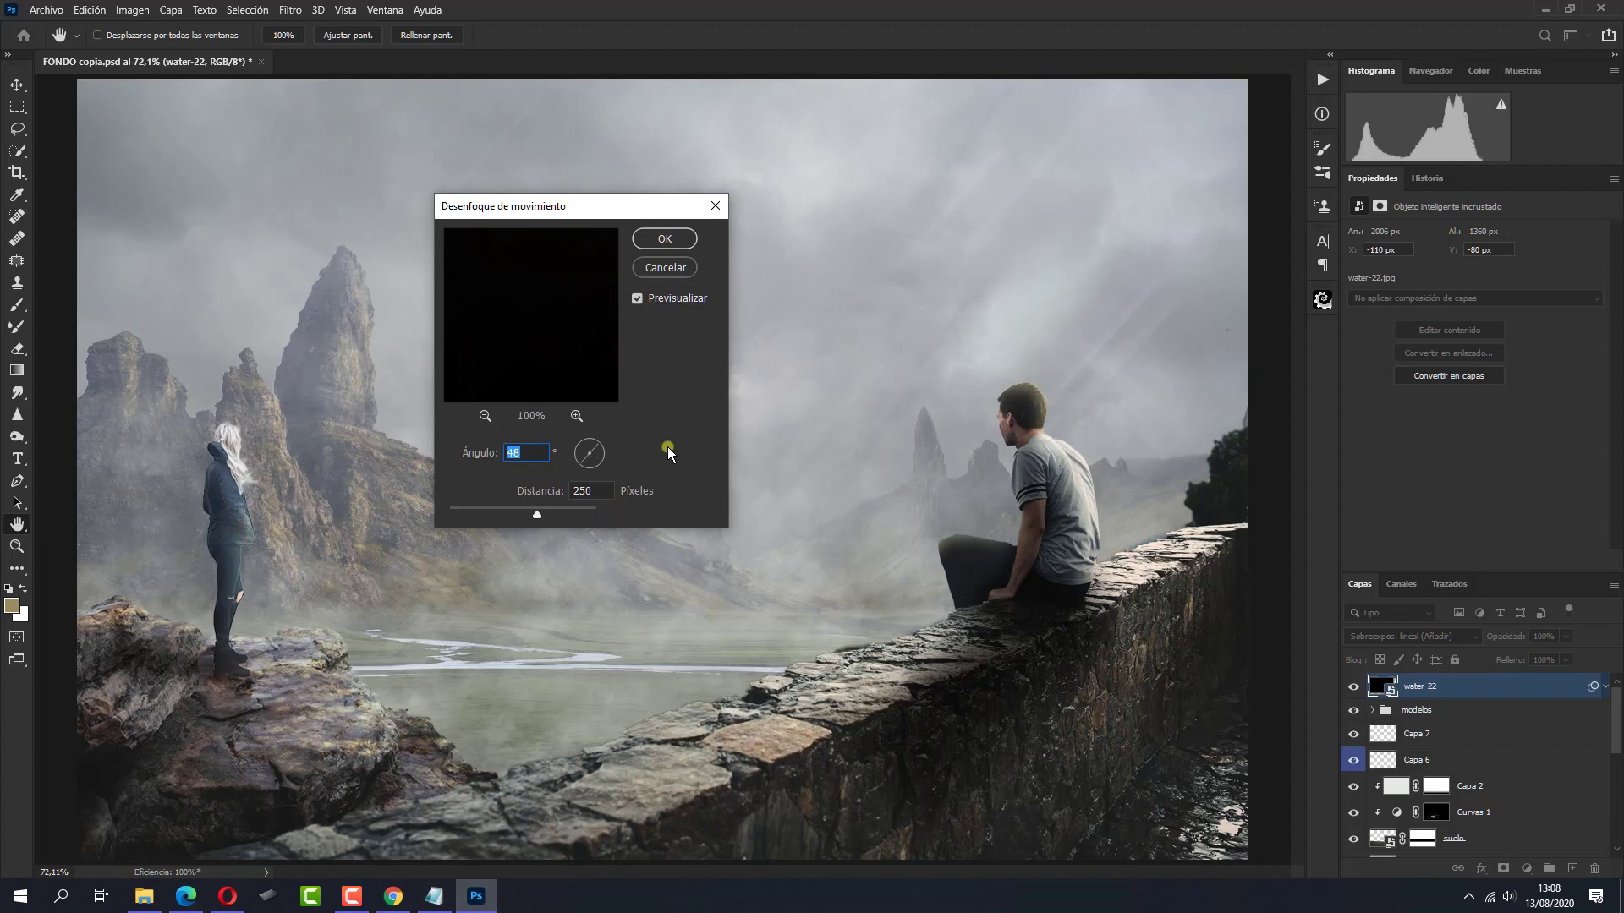
left_click(684, 242)
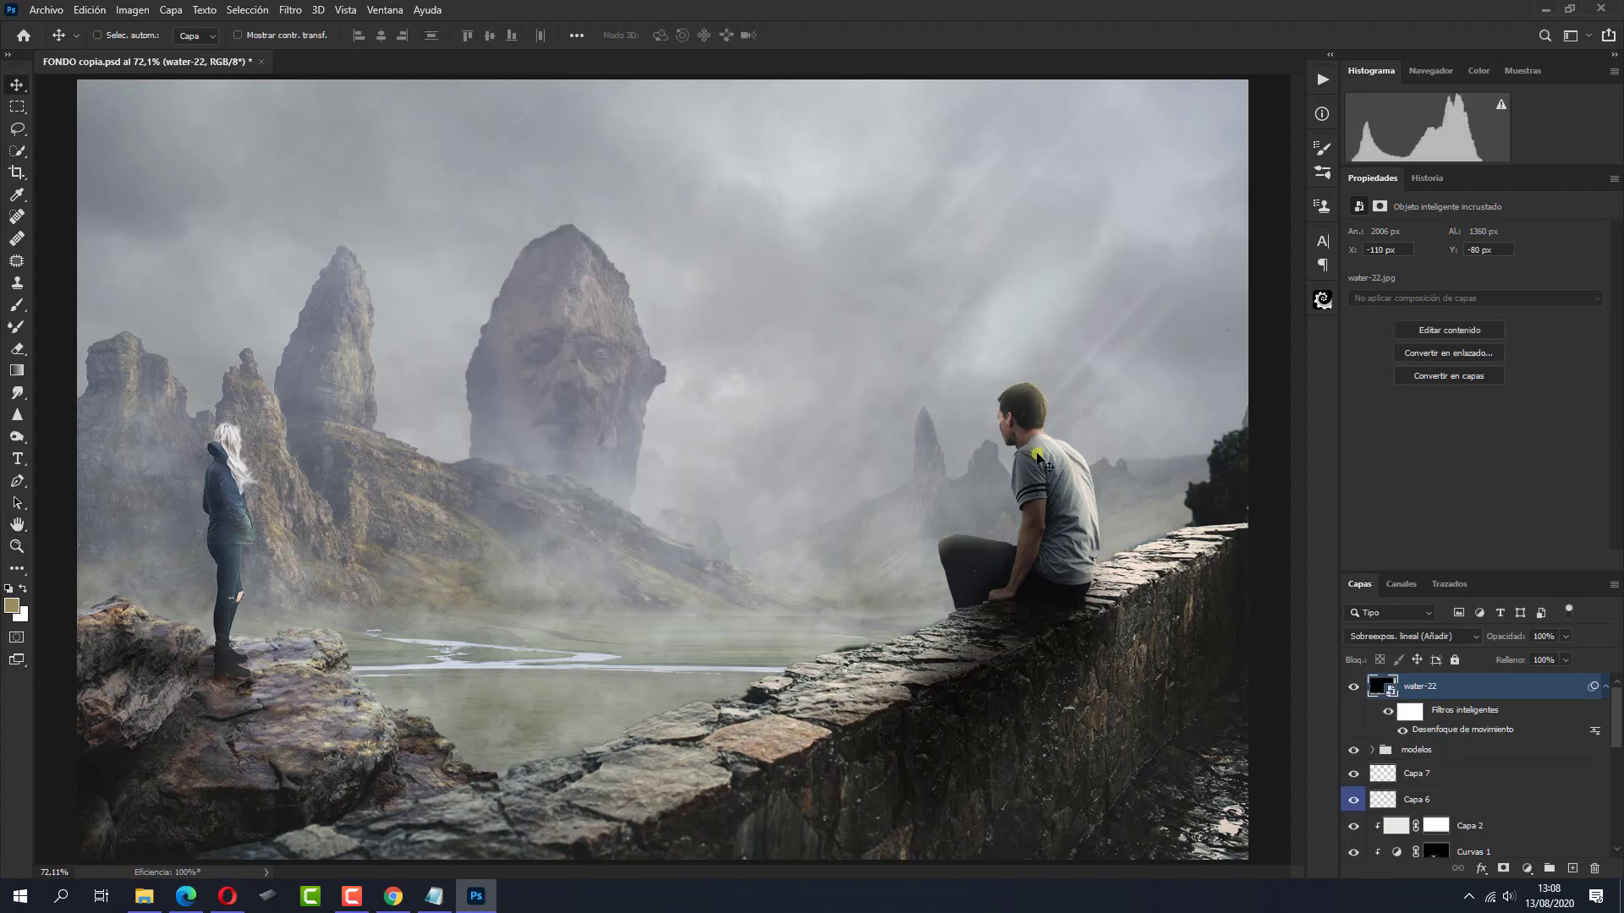
Place the flare_50 image into the composite and flip it horizontally
left_click(144, 896)
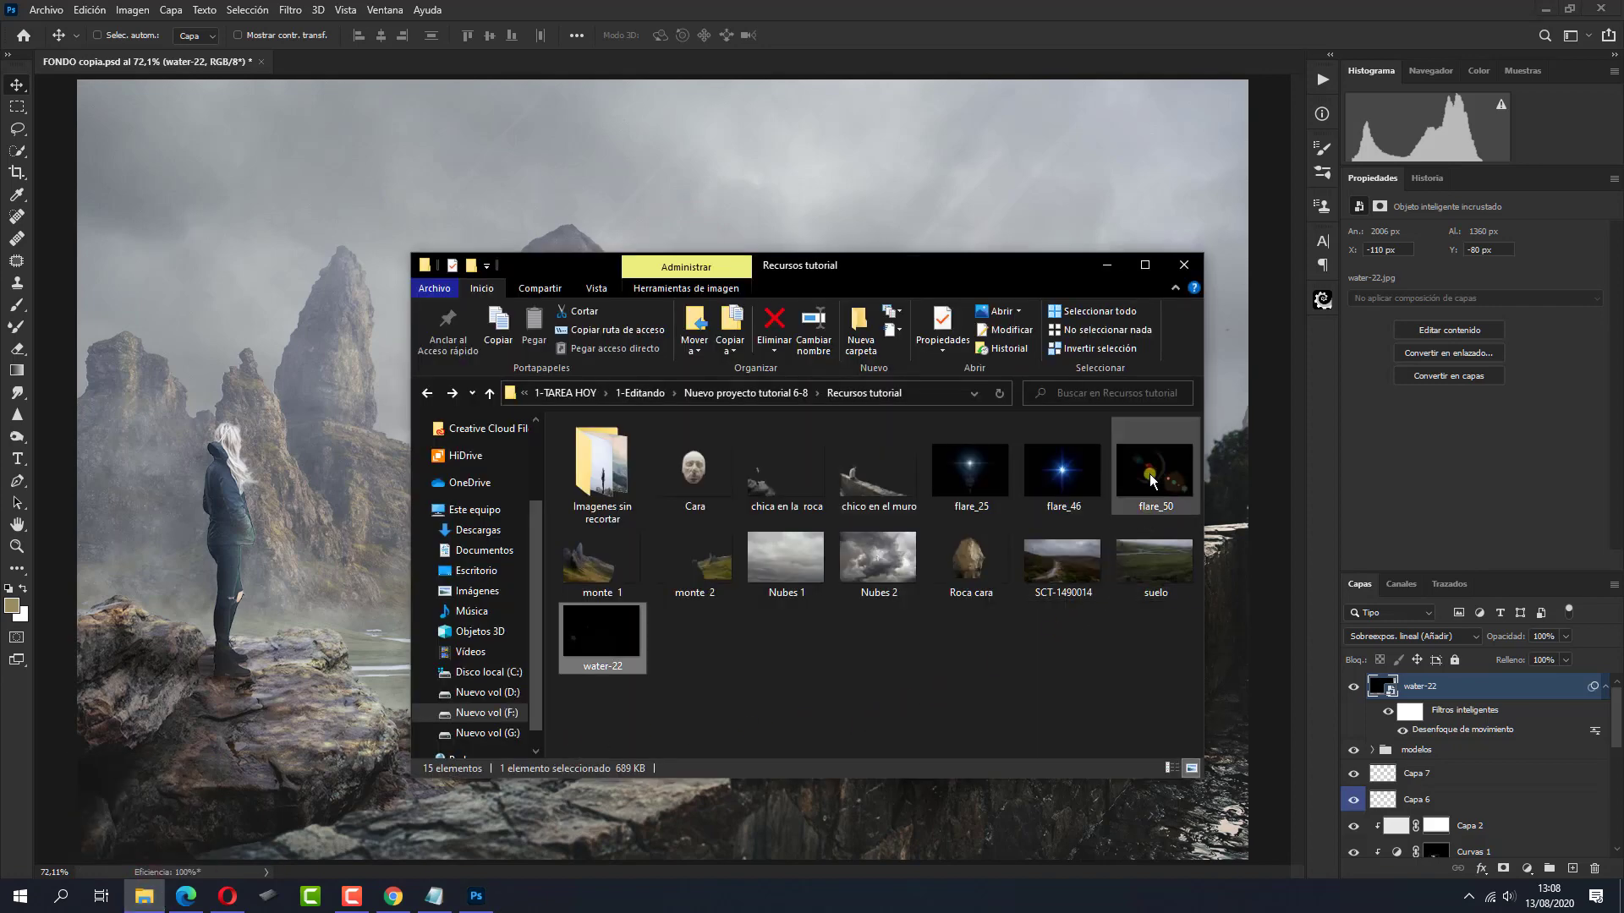
left_click_drag(1150, 479, 948, 794)
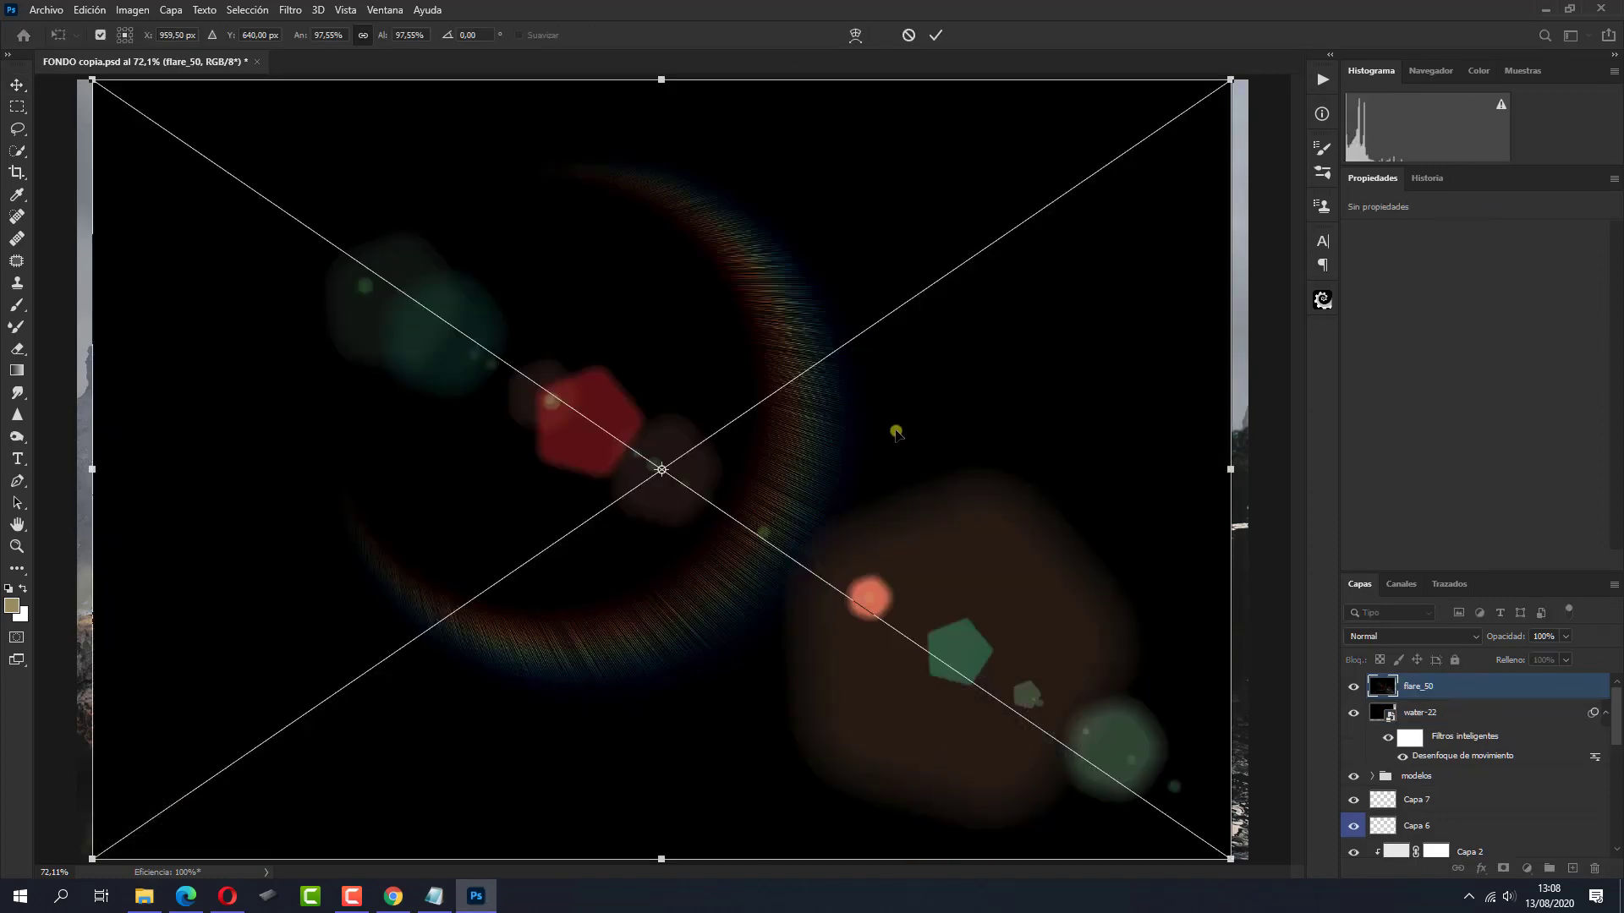
right_click(895, 432)
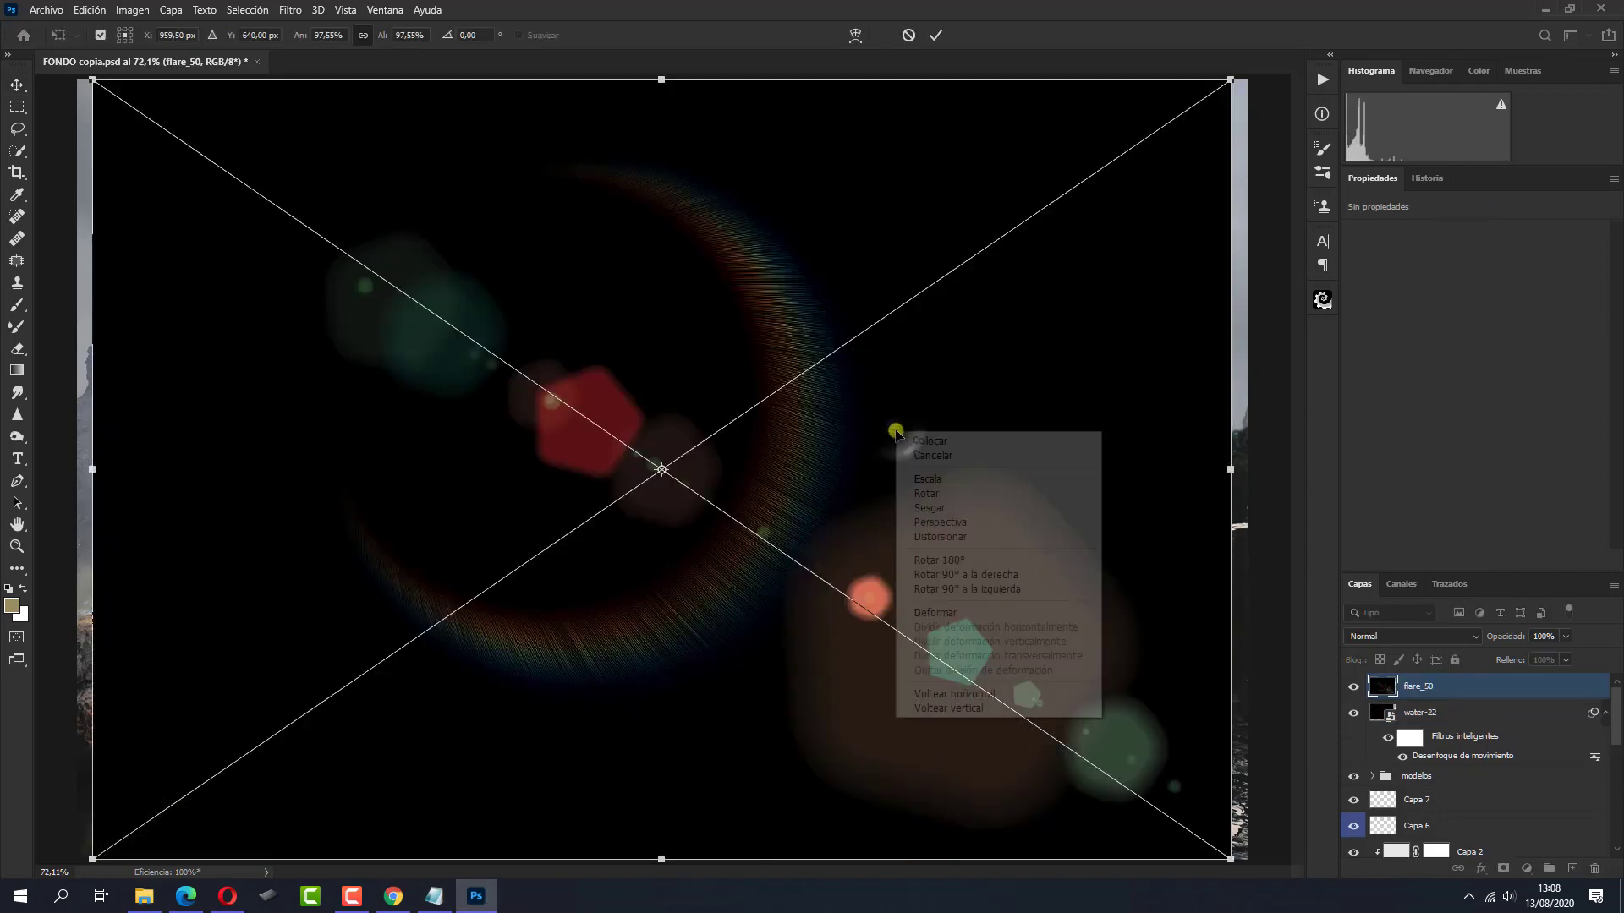
left_click(967, 692)
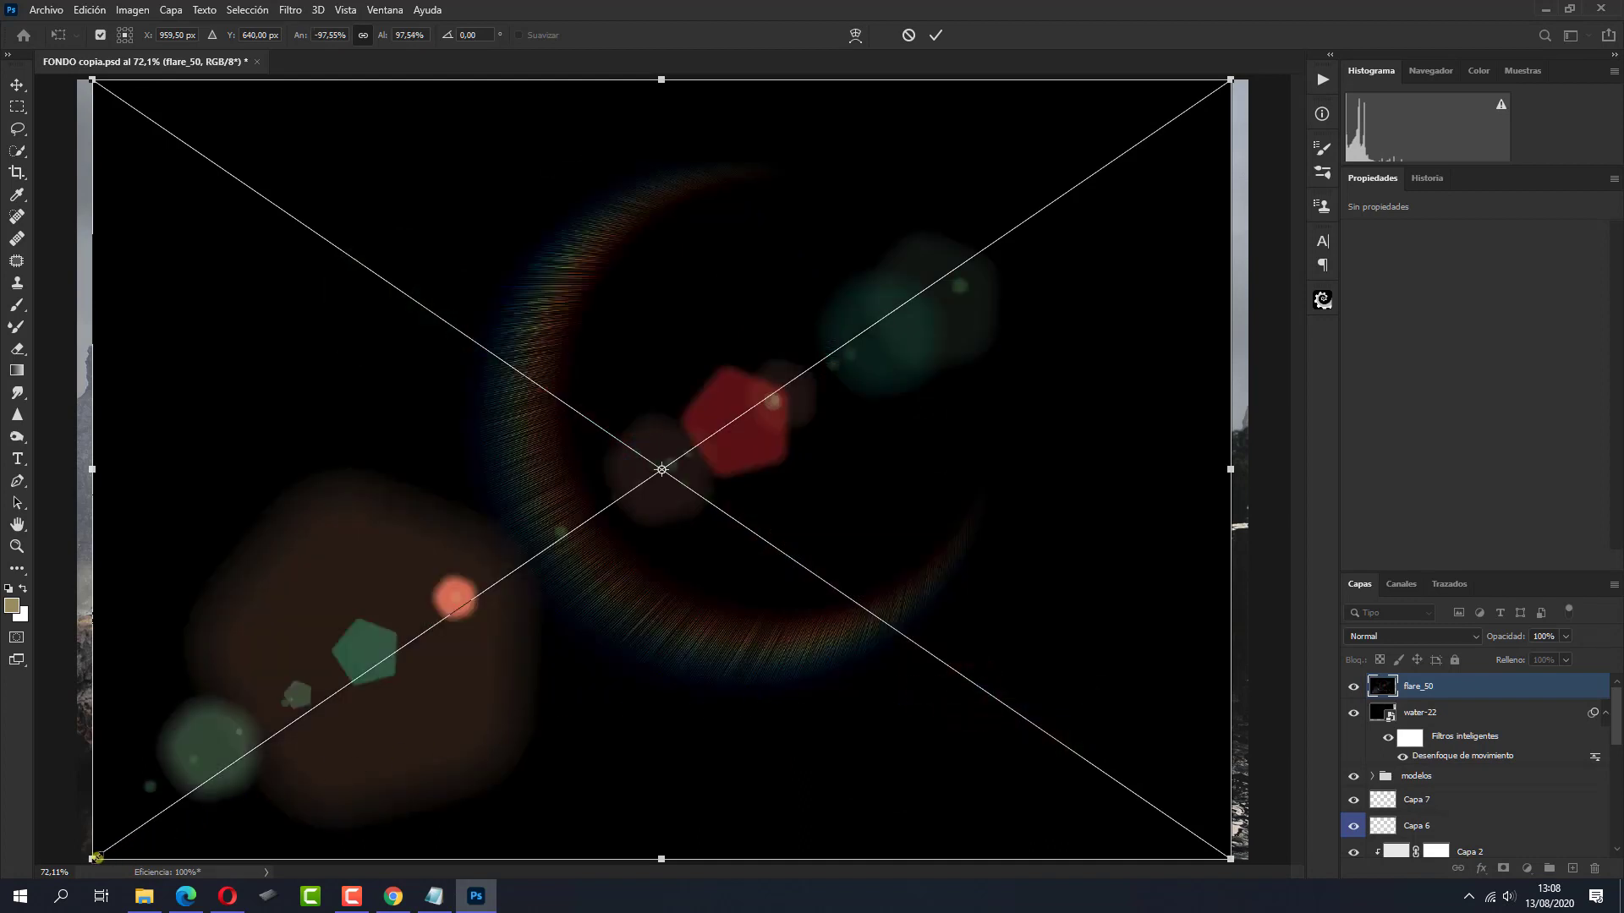
Scale flare_50 to about 84%, tilt it into the upper right, and blend it as Trama
left_click_drag(96, 857, 247, 752)
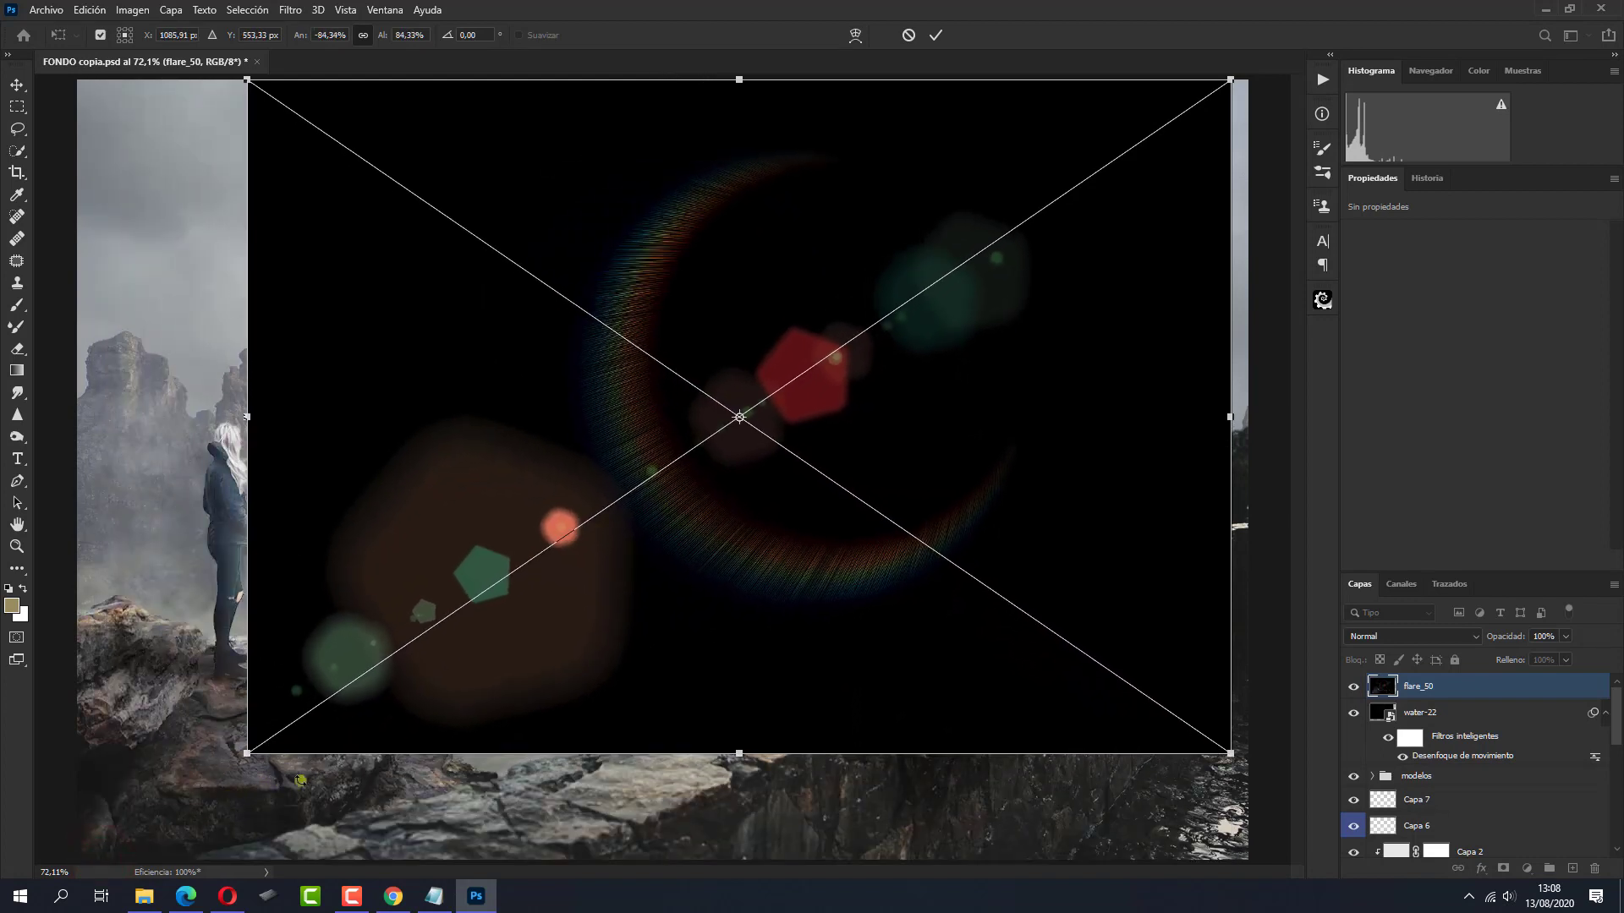
left_click_drag(625, 788, 668, 775)
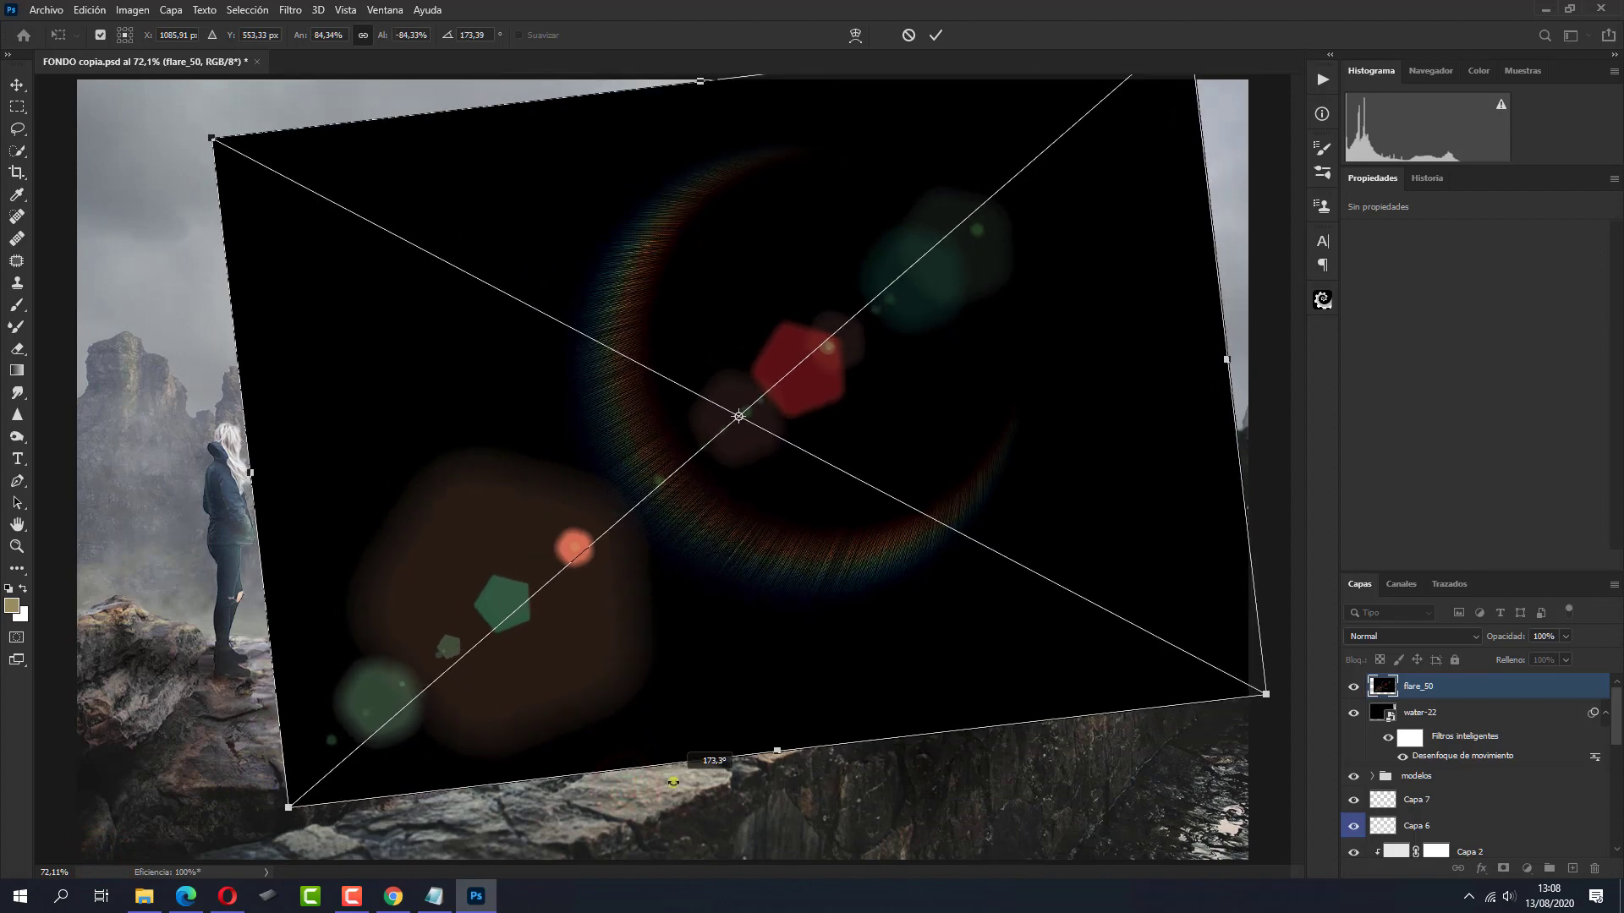
left_click_drag(699, 686, 859, 582)
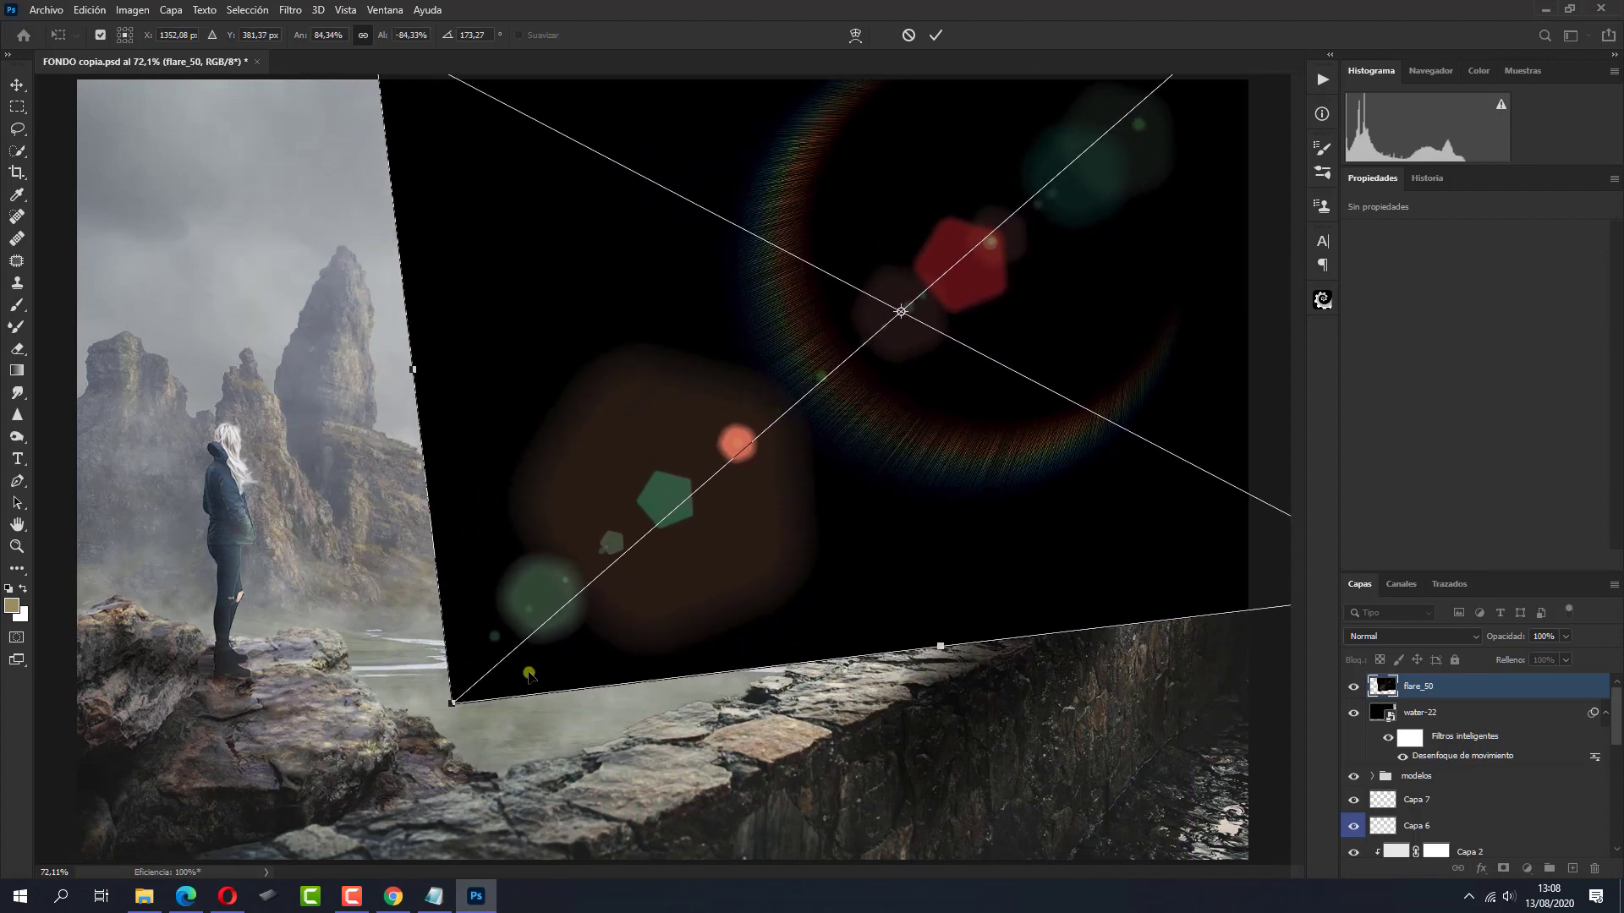
left_click_drag(401, 637, 421, 667)
mouse_move(757, 630)
left_mouse_down()
mouse_move(782, 622)
mouse_move(789, 648)
left_mouse_up()
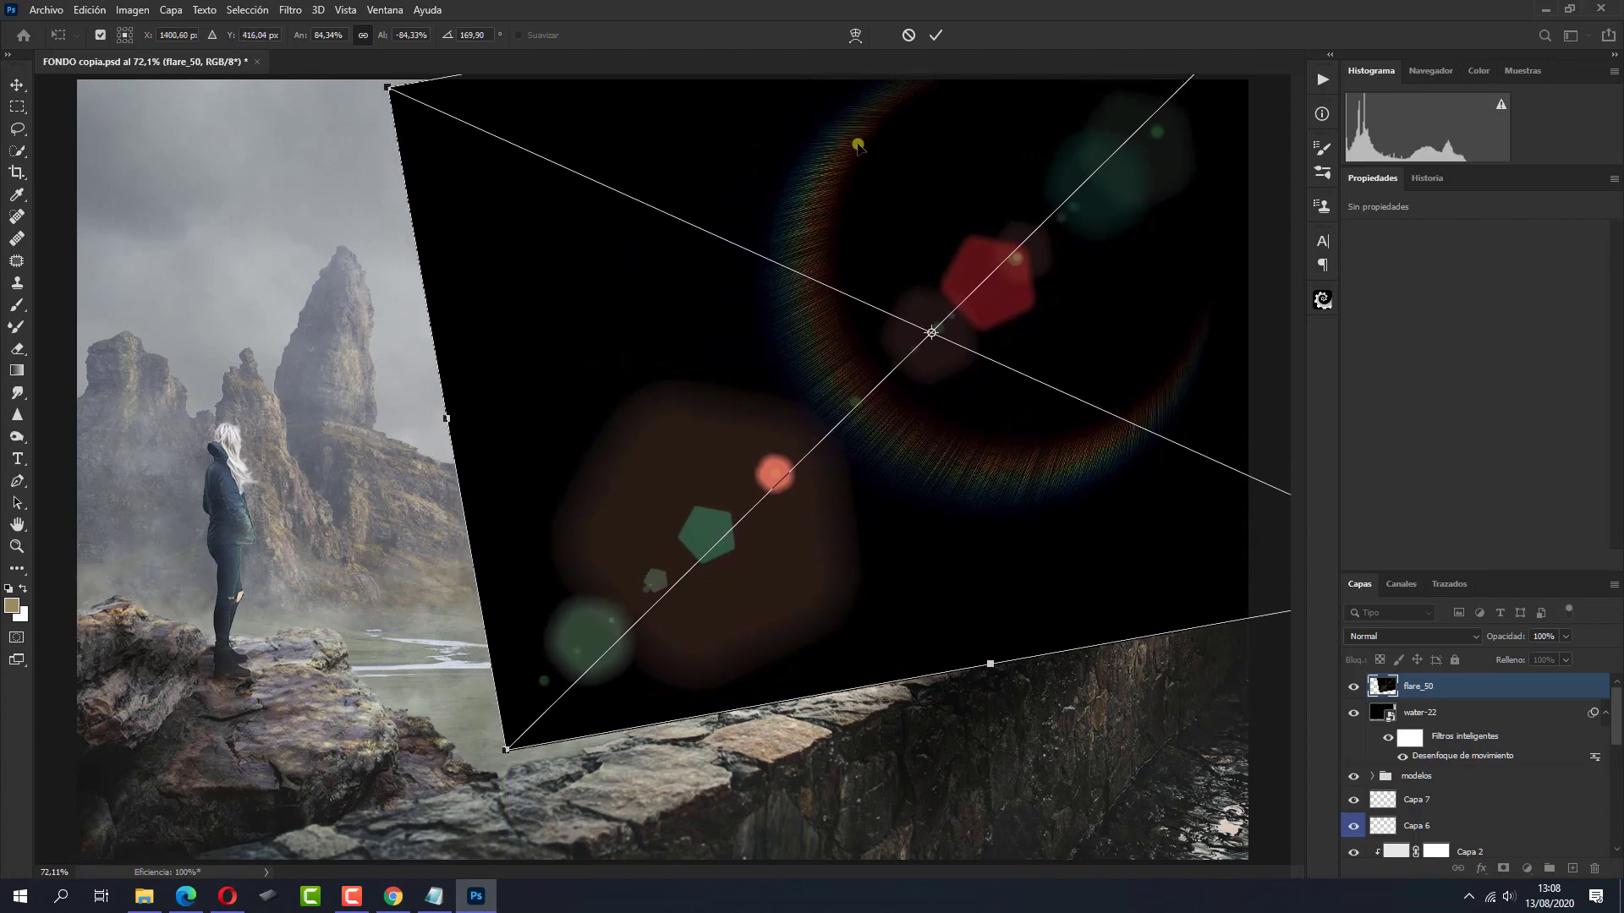
left_click(931, 35)
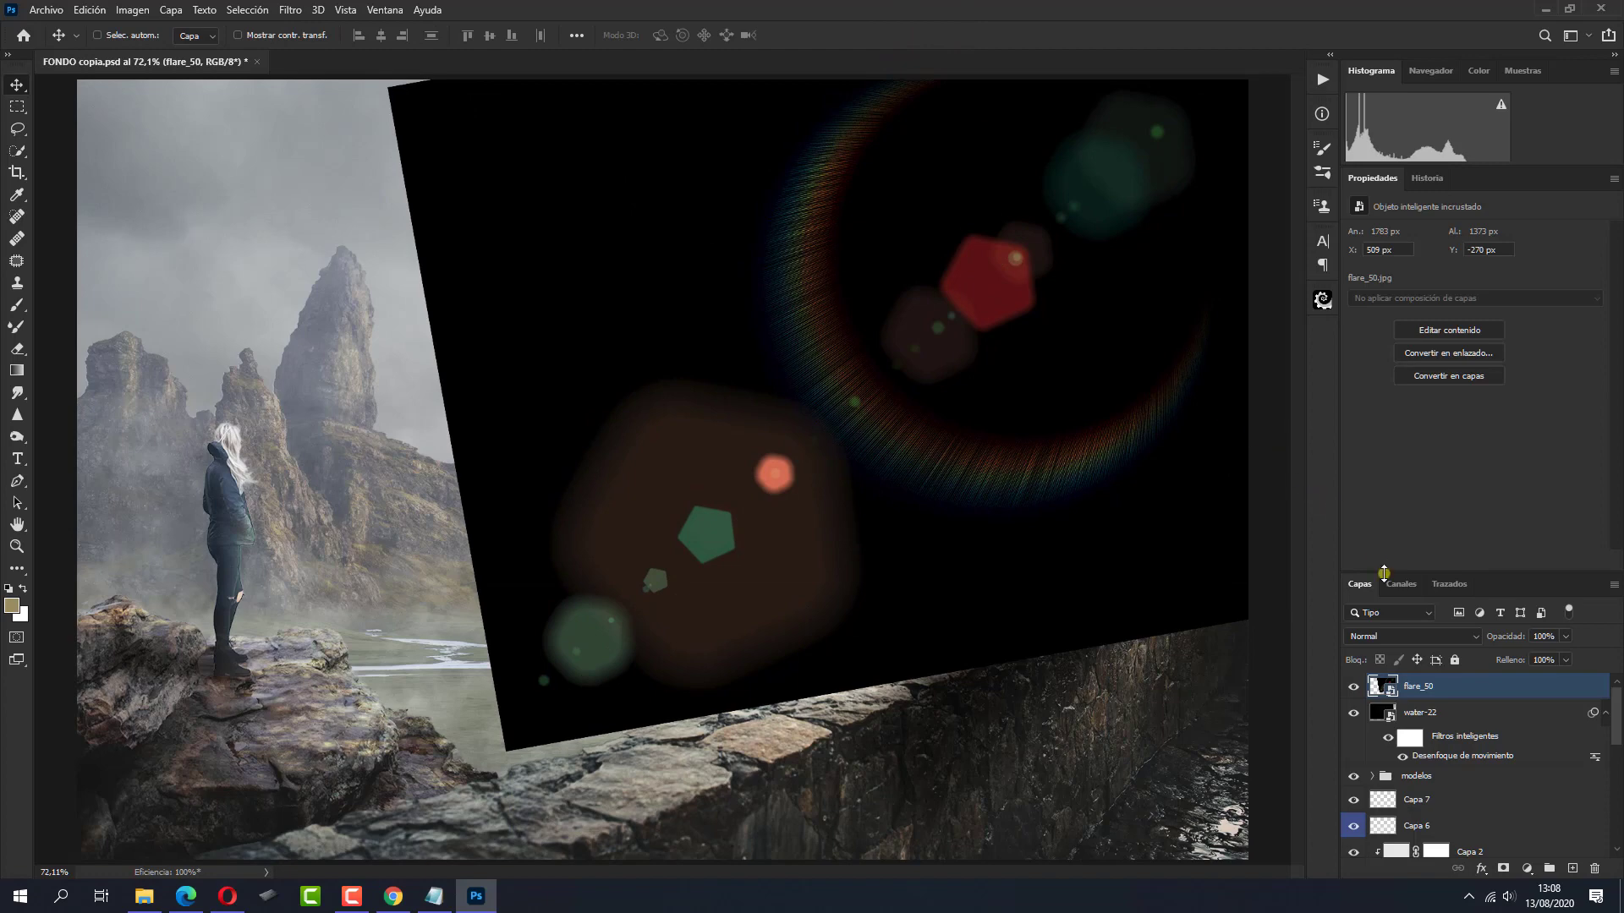
left_click(1394, 637)
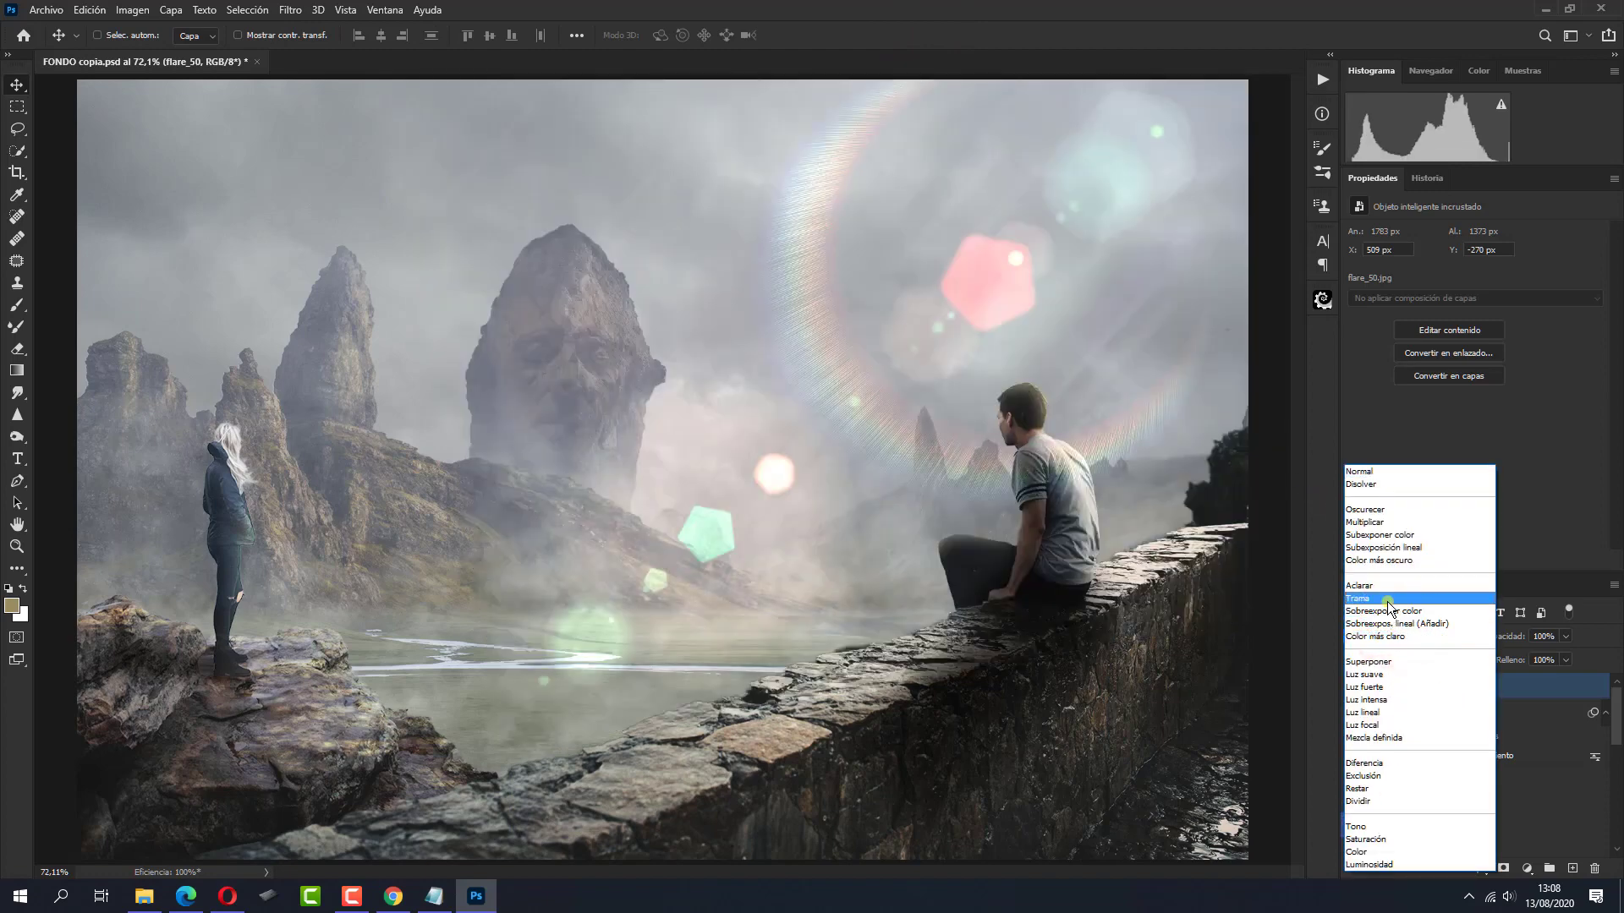
left_click(1387, 598)
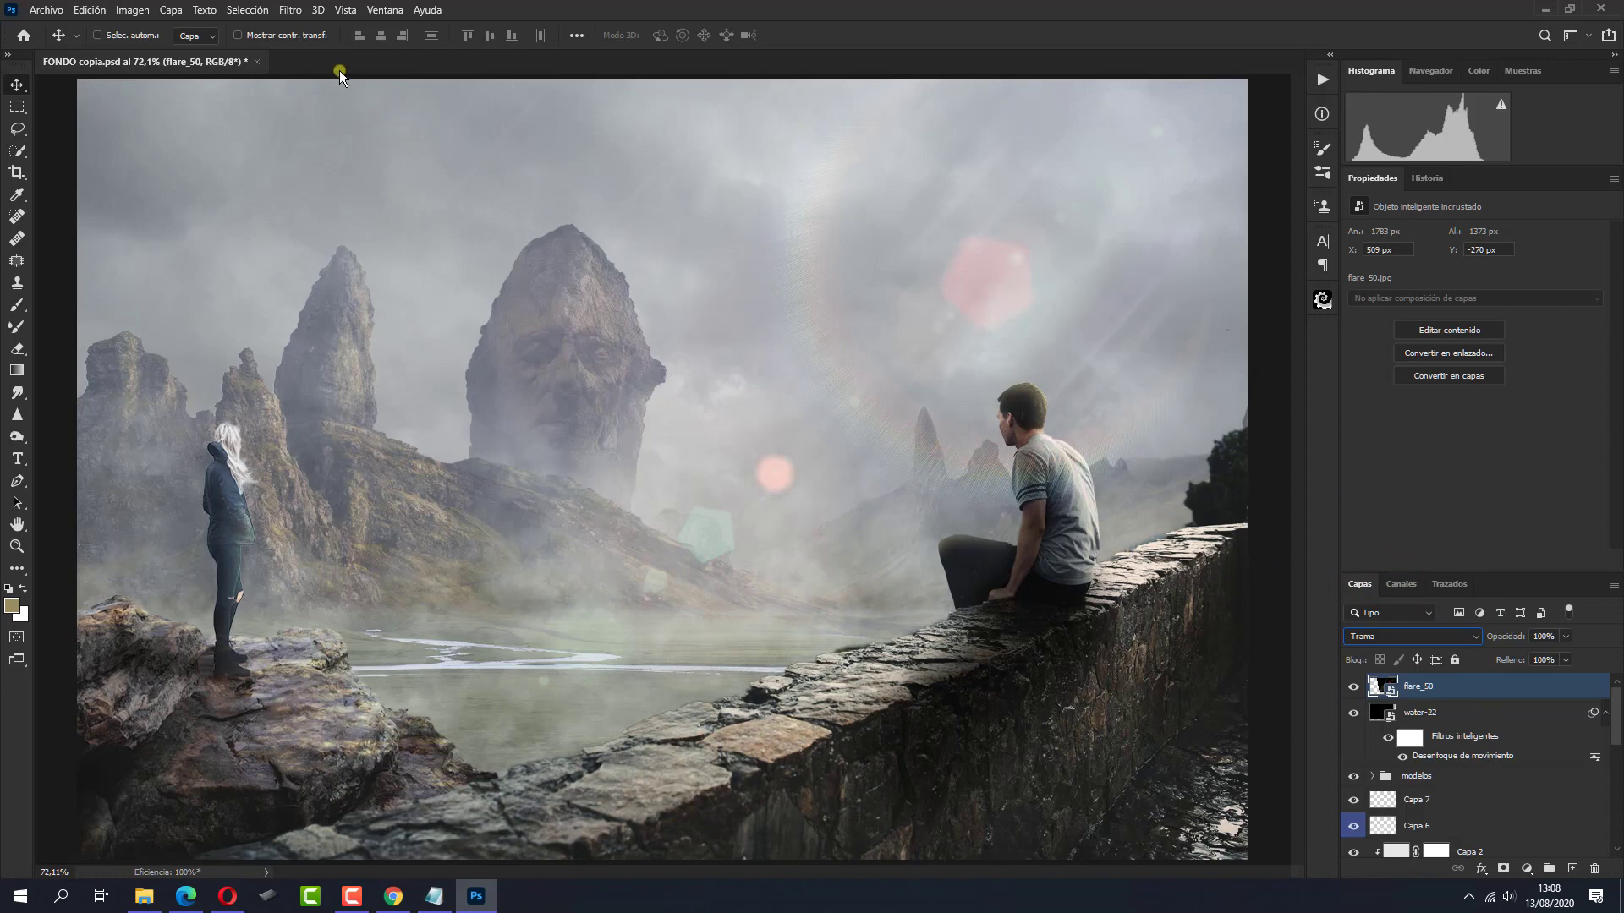
Apply a Gaussian blur of about 8.0 pixels to the flare_50 layer
left_click(292, 10)
mouse_move(316, 233)
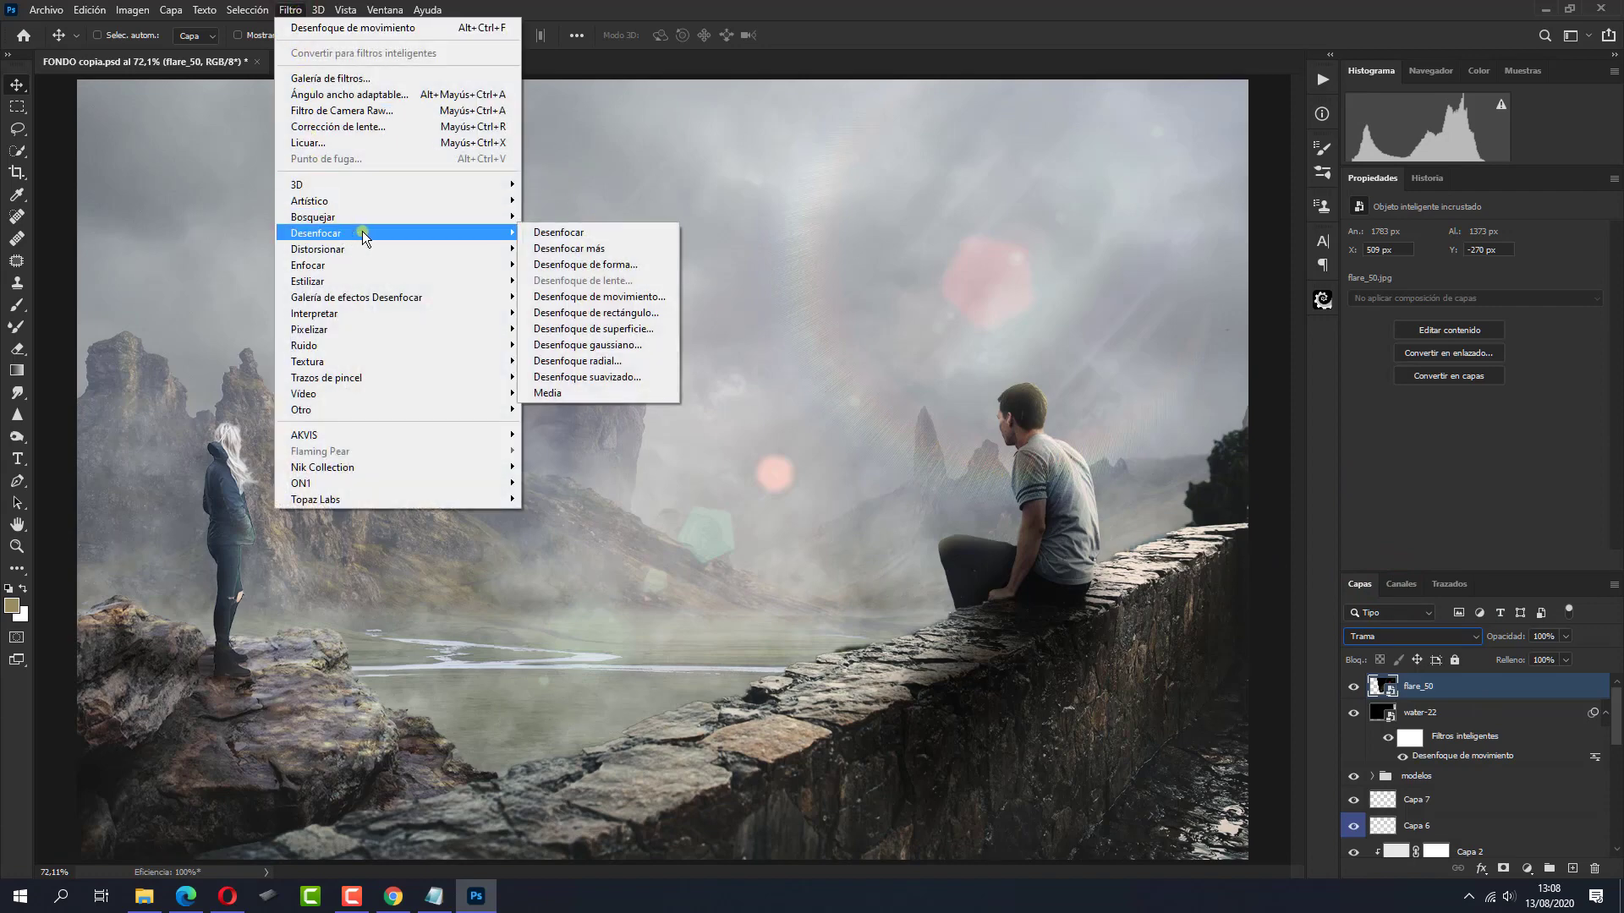
left_click(590, 345)
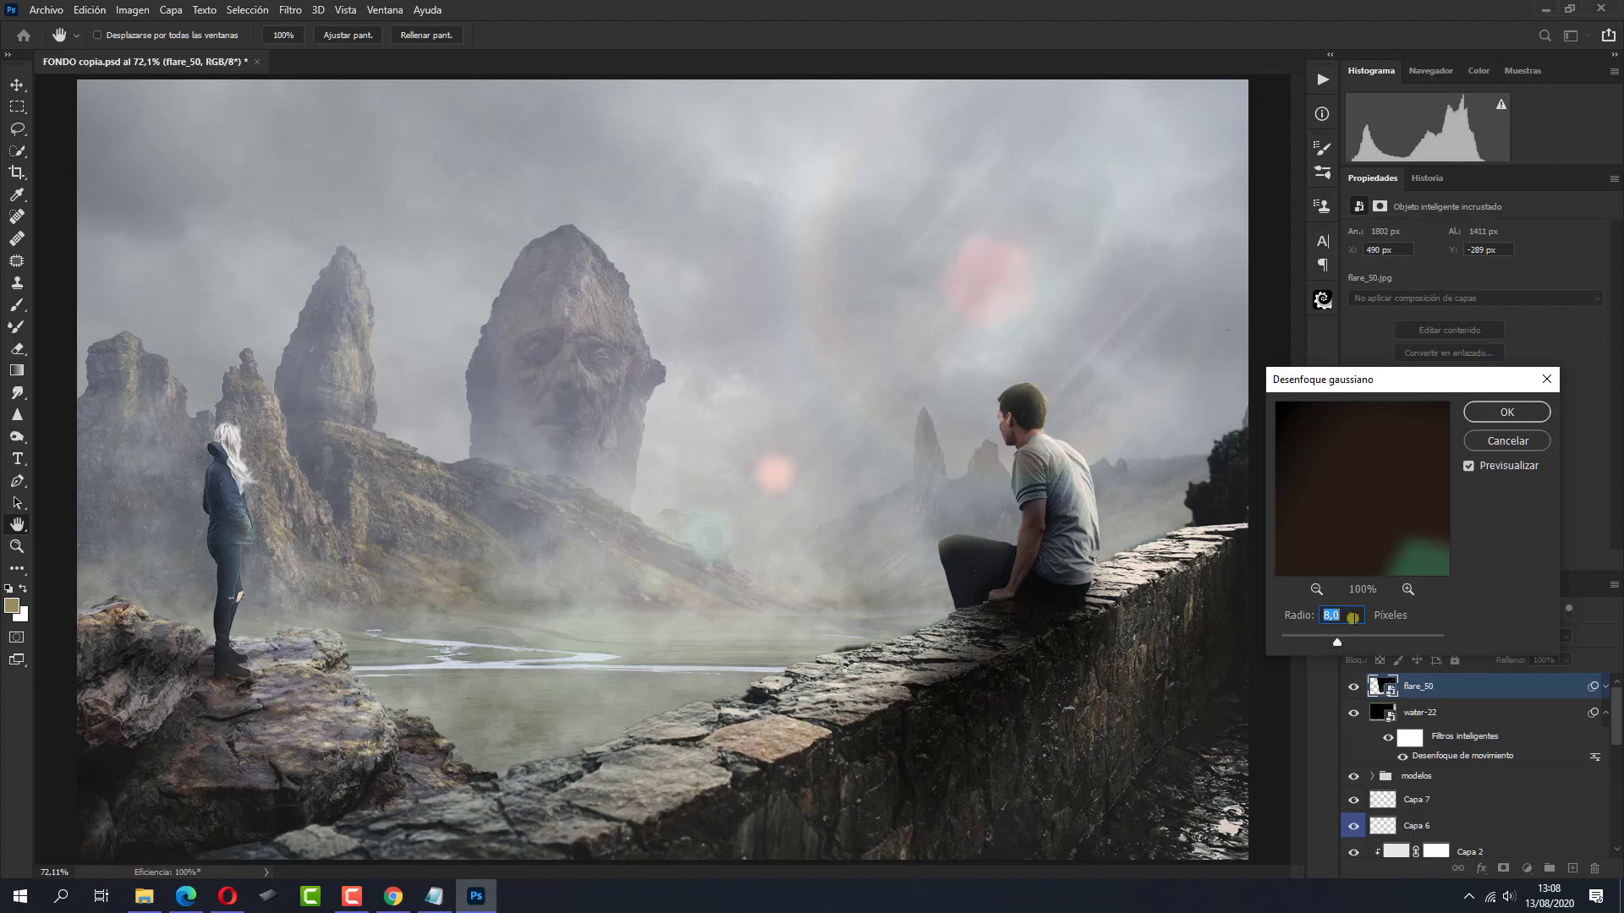
left_click(1490, 411)
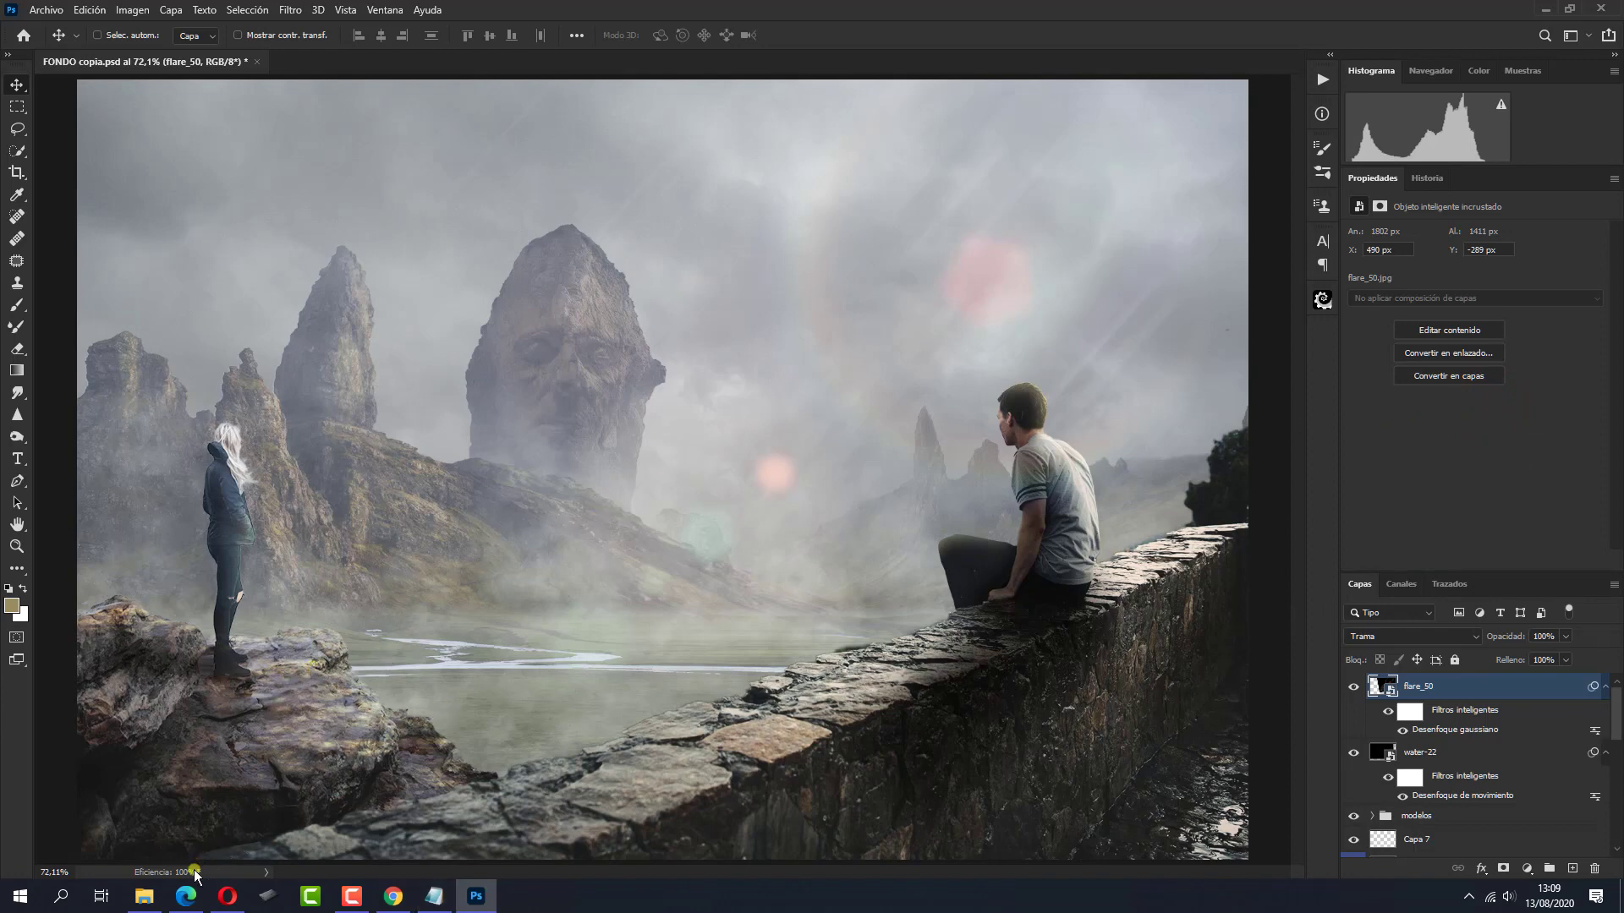
Place flare_25 as a small star in the sky above the boy, blended as Trama at 82%
left_click(145, 896)
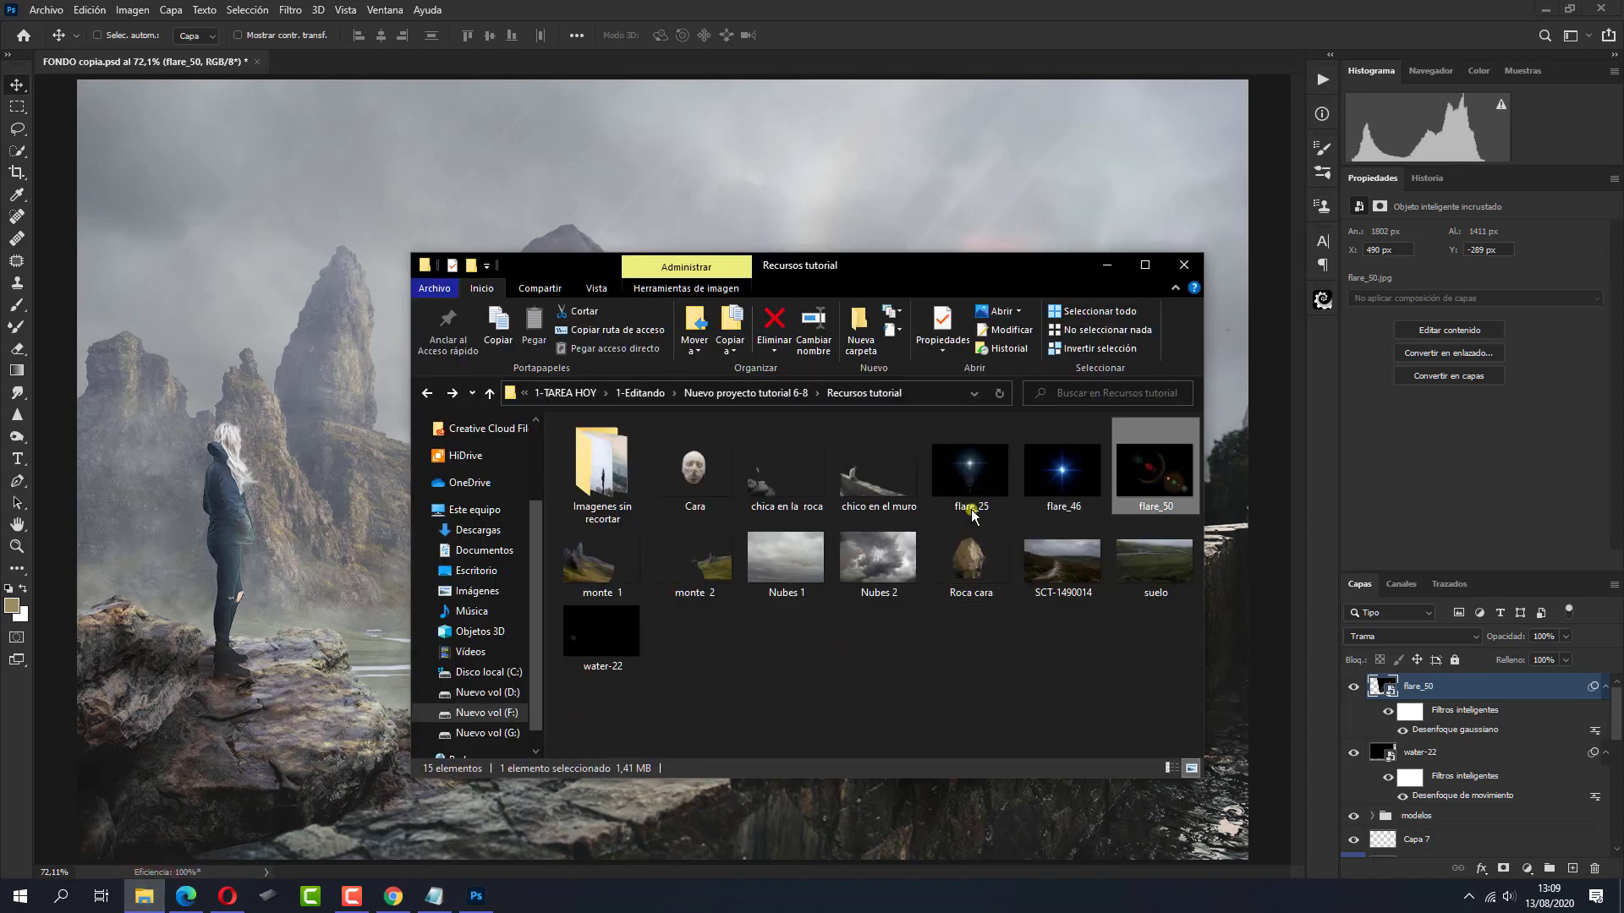
mouse_move(974, 472)
left_mouse_down()
mouse_move(904, 643)
mouse_move(337, 810)
left_mouse_up()
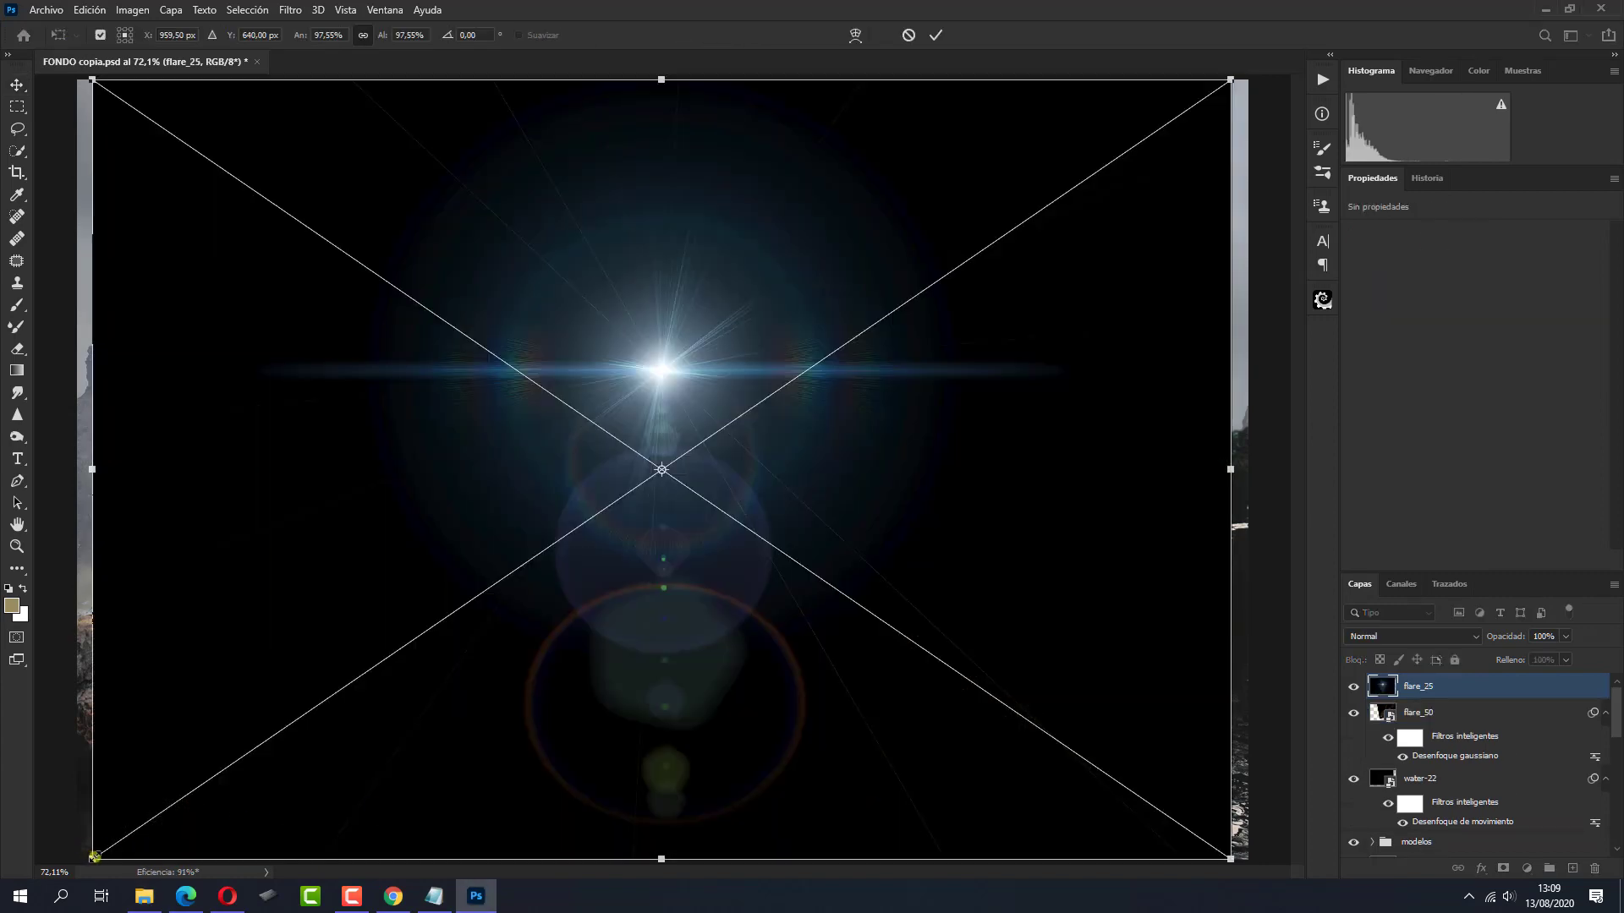
mouse_move(90, 846)
left_mouse_down()
mouse_move(681, 513)
mouse_move(902, 349)
left_mouse_up()
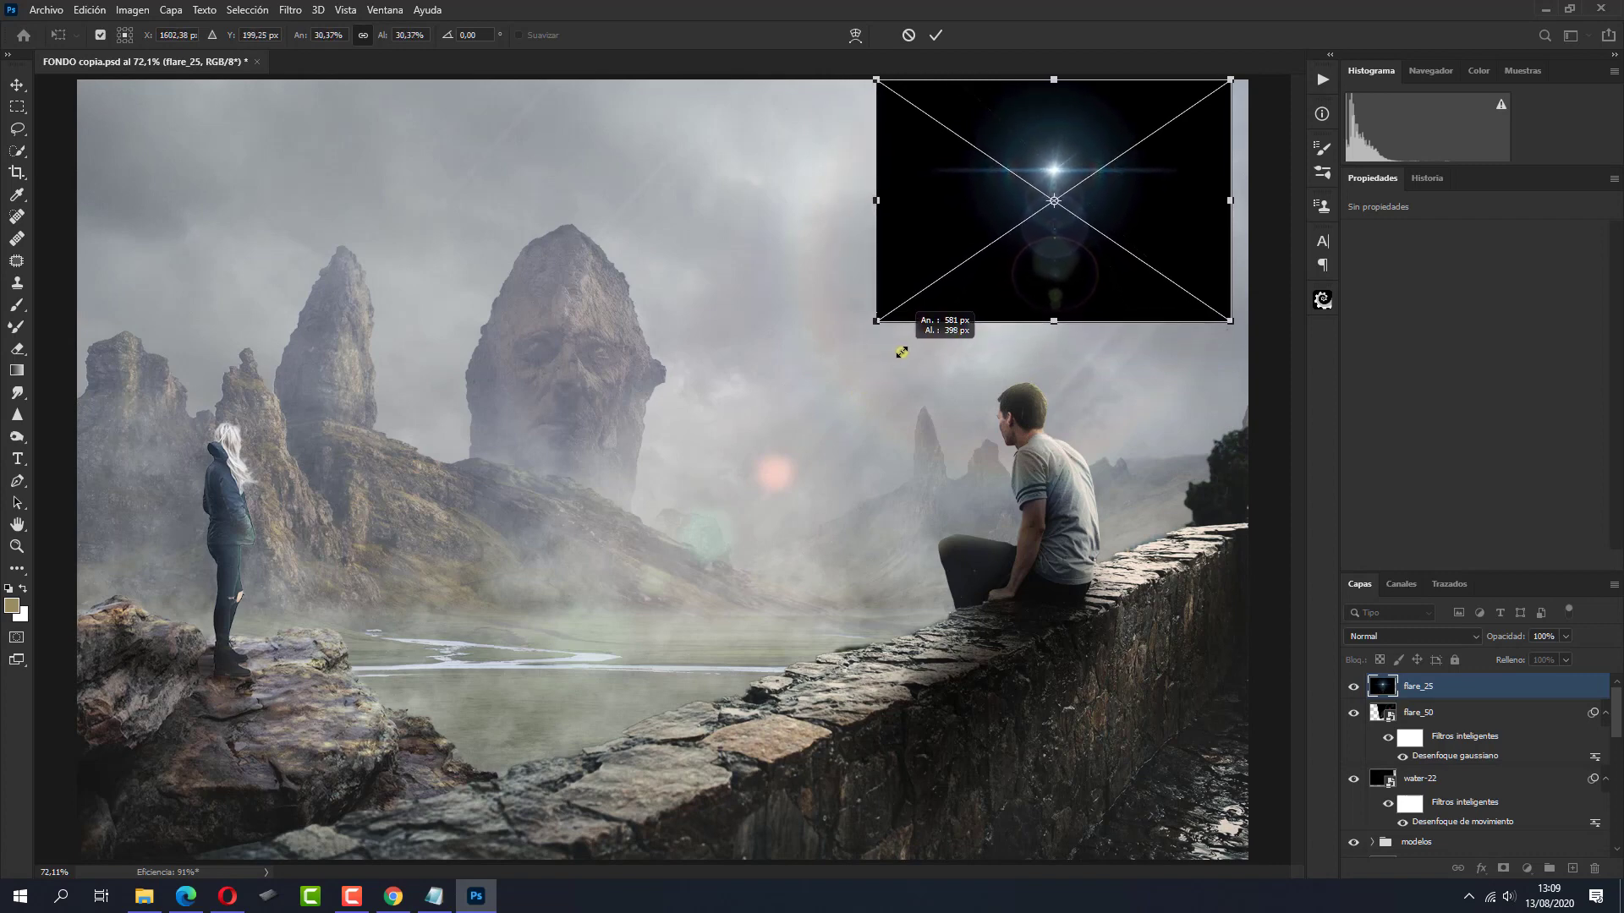
mouse_move(1037, 306)
left_mouse_down()
mouse_move(905, 439)
mouse_move(909, 465)
left_mouse_up()
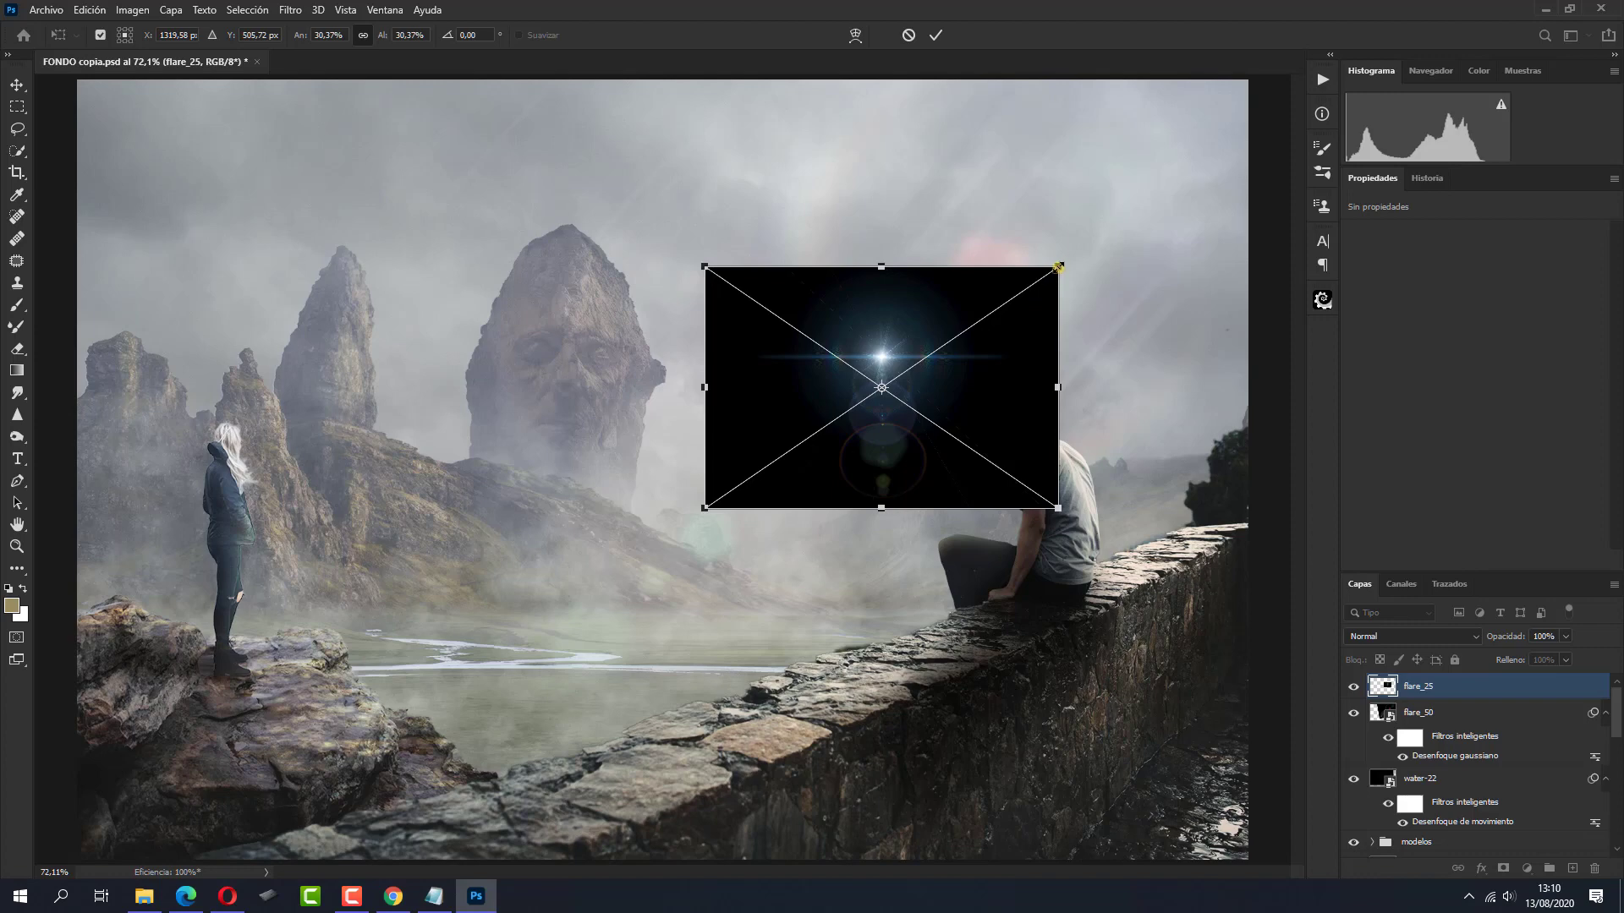
left_click_drag(1058, 267, 1031, 284)
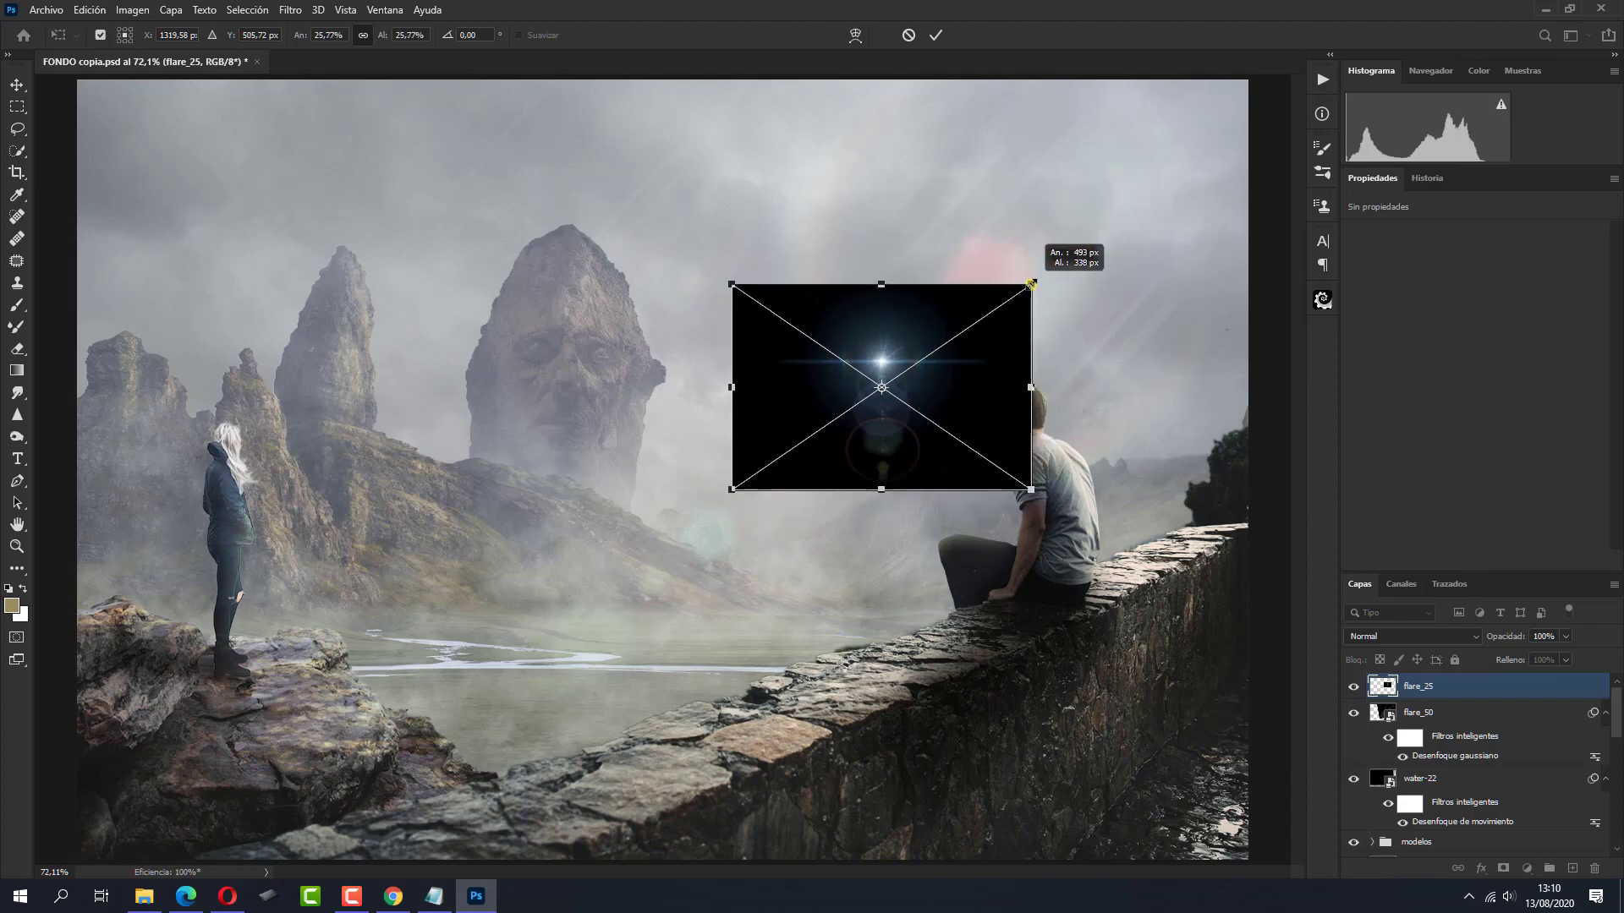
left_click(936, 36)
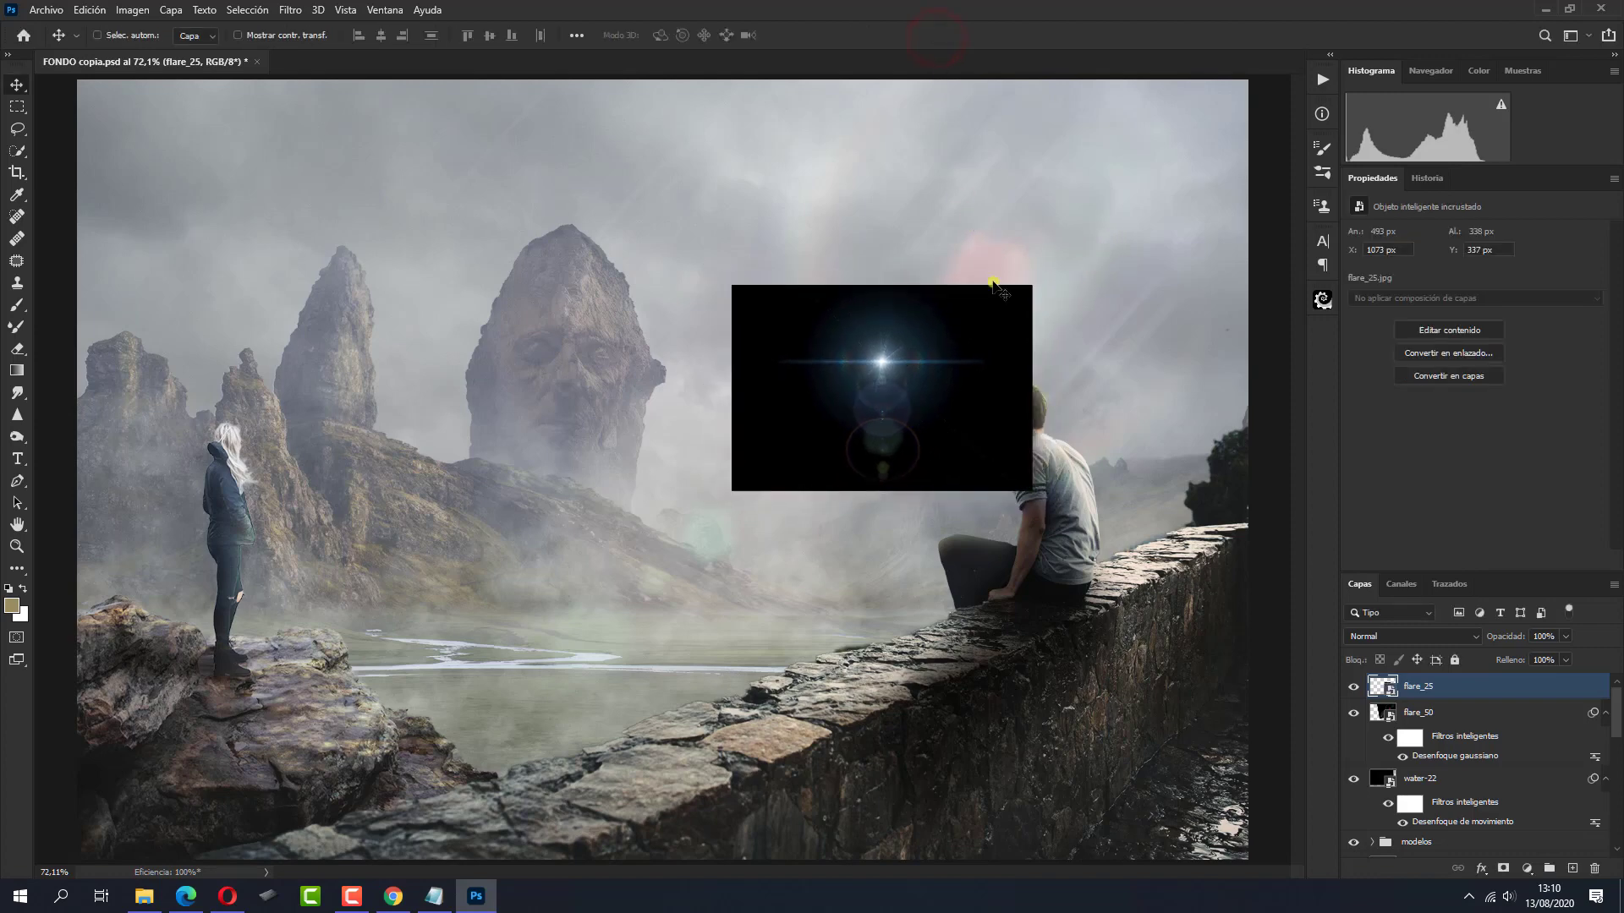
left_click(1385, 634)
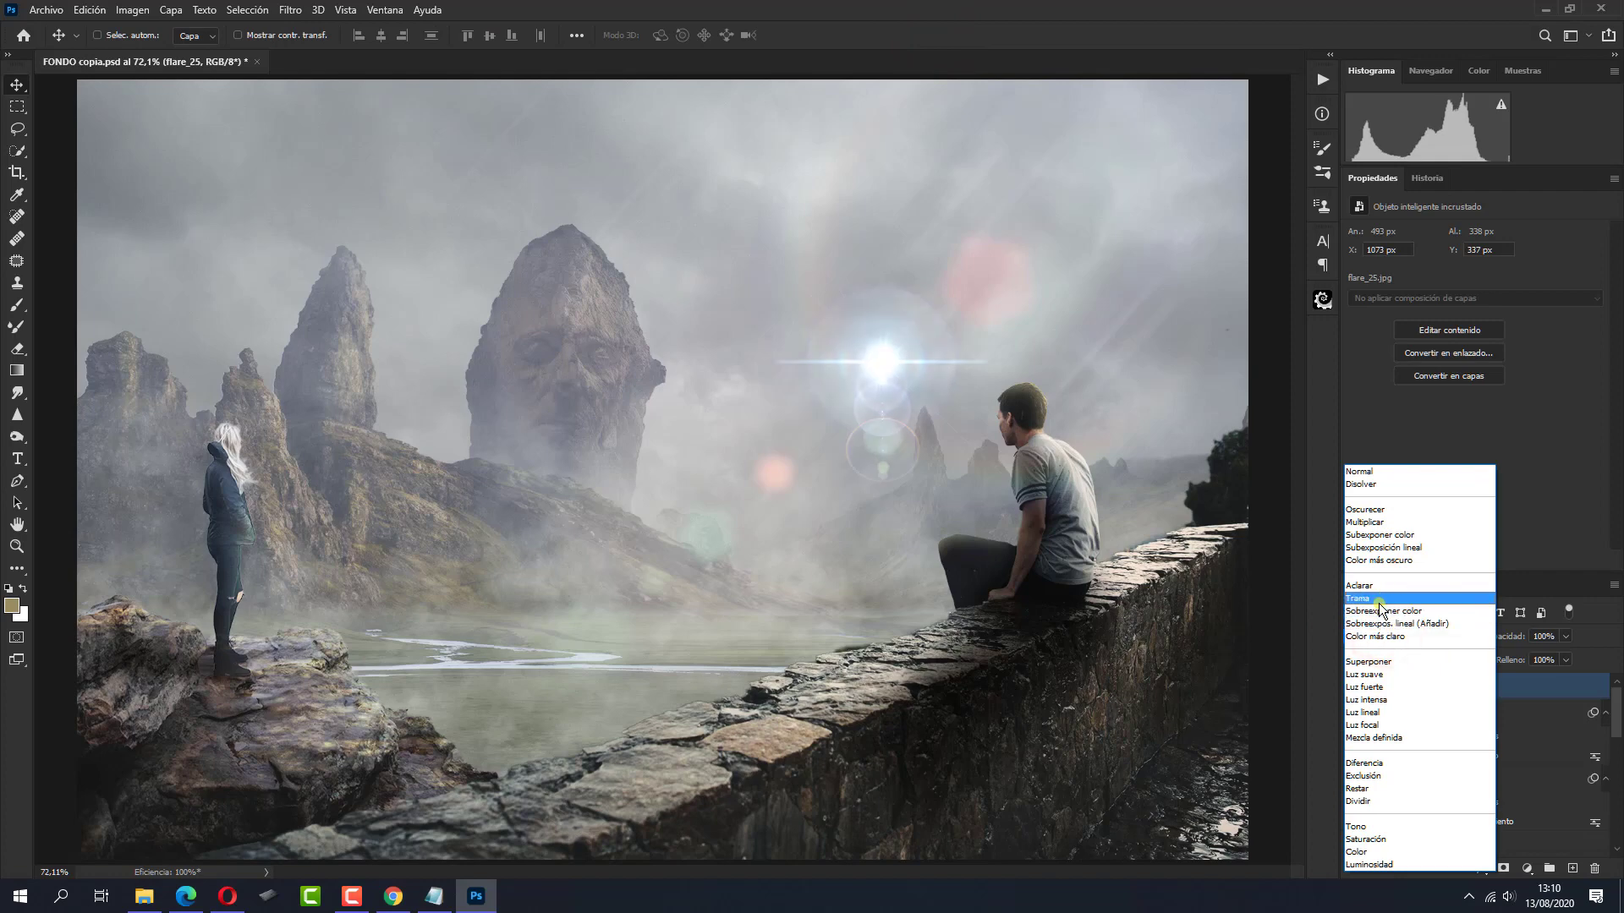
left_click(1378, 601)
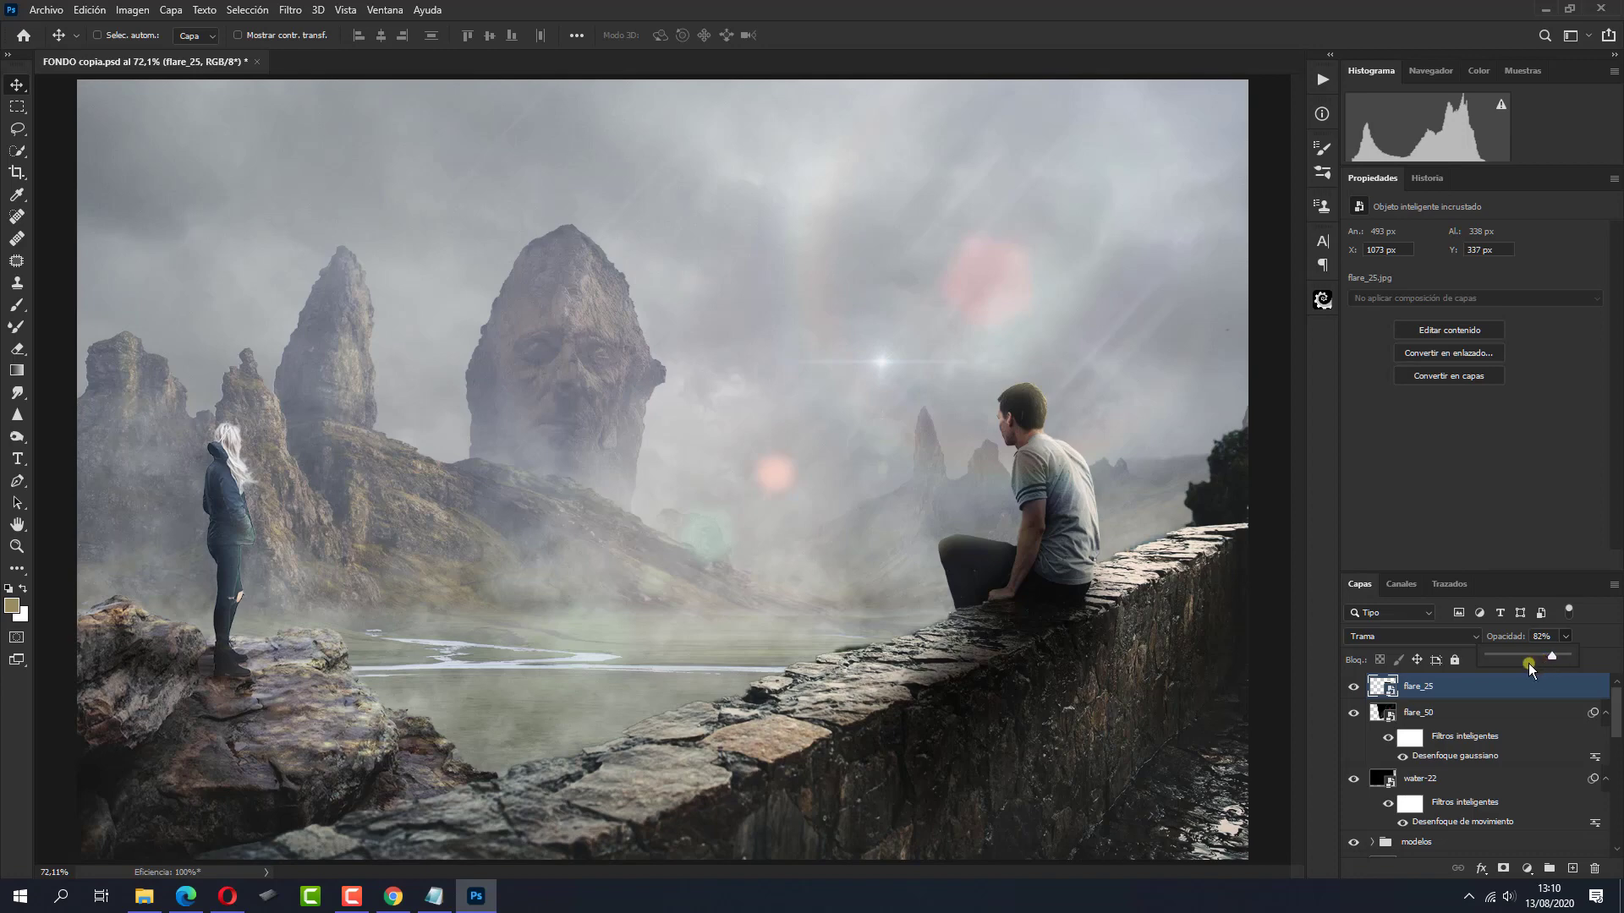
Place flare_46 small in the upper-left sky, blended as Trama
left_click(142, 894)
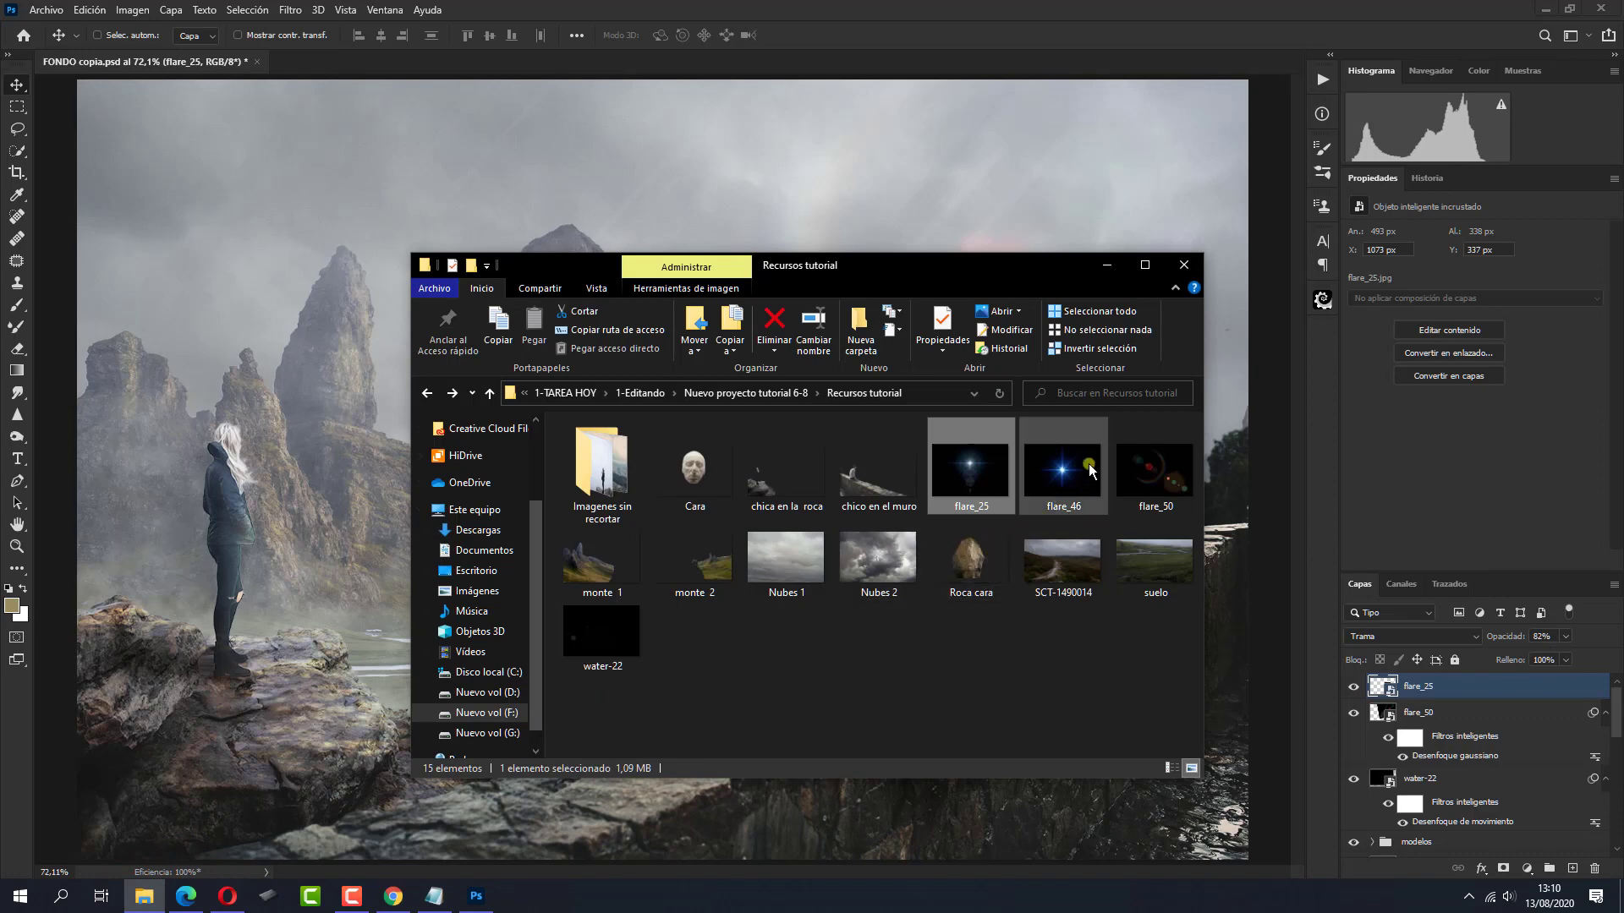
left_click_drag(1063, 469, 853, 835)
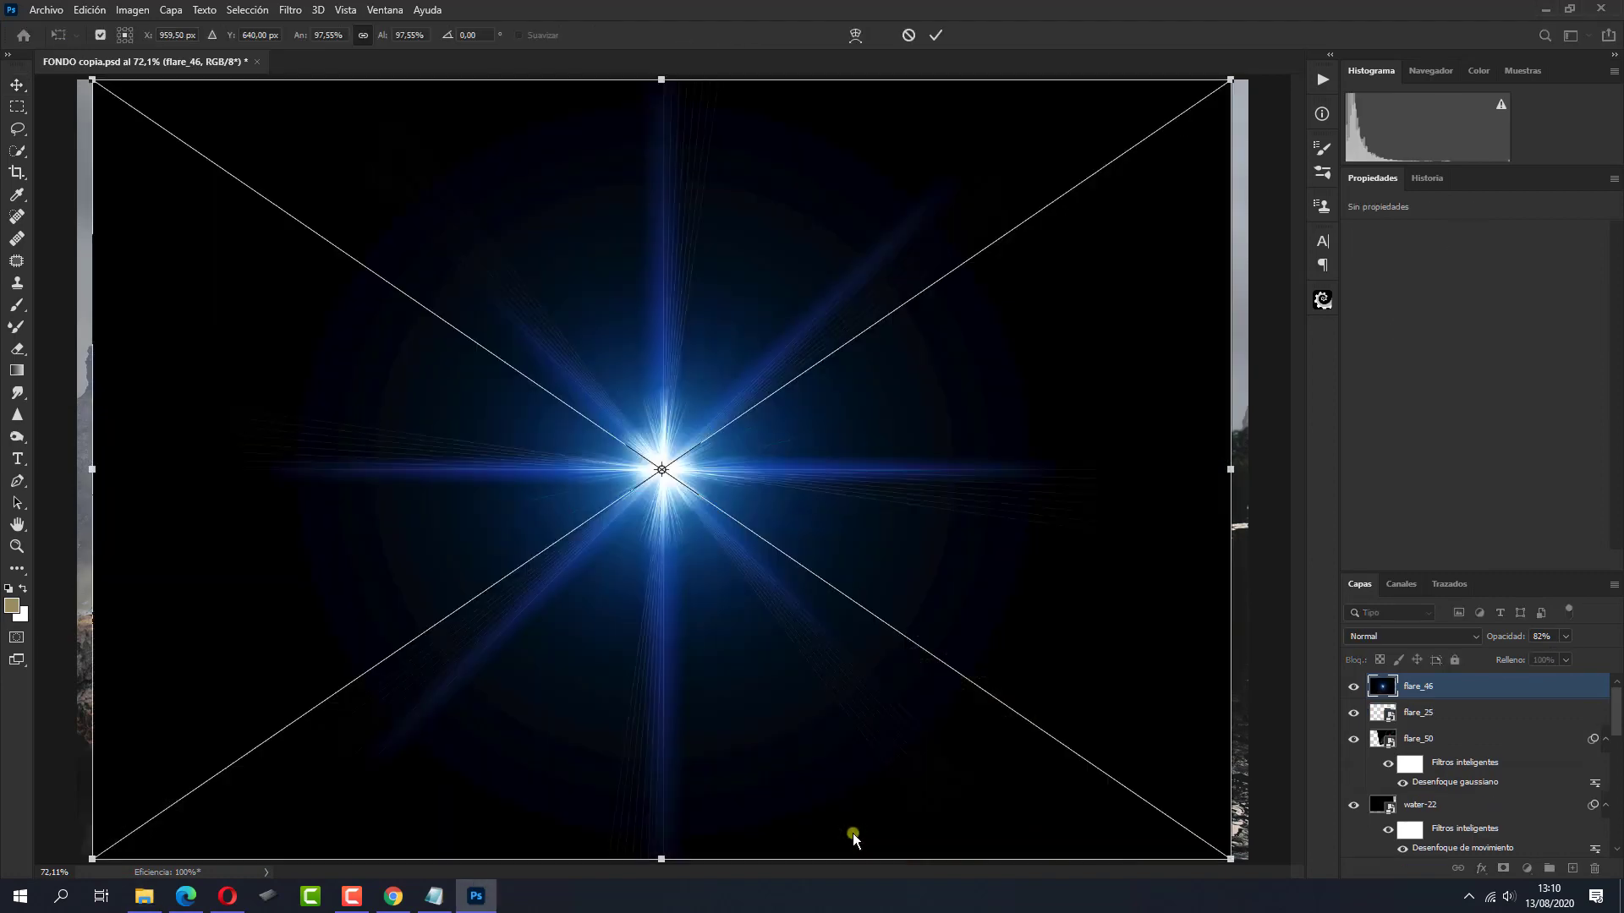
mouse_move(1231, 859)
left_mouse_down()
mouse_move(486, 333)
mouse_move(210, 210)
left_mouse_up()
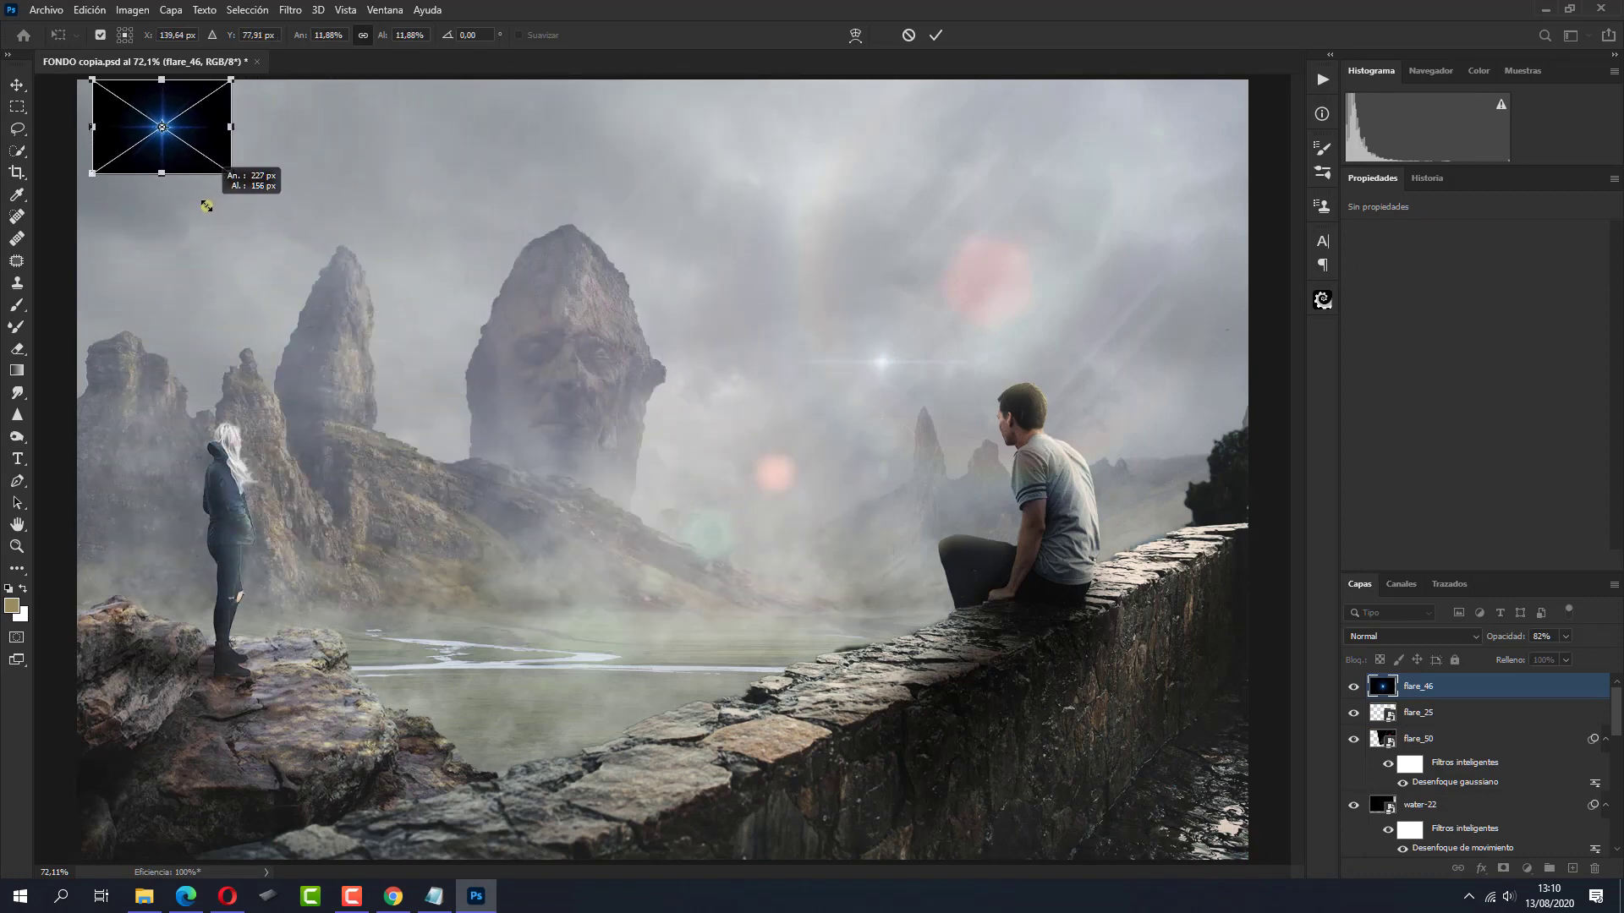
left_click_drag(204, 136, 252, 192)
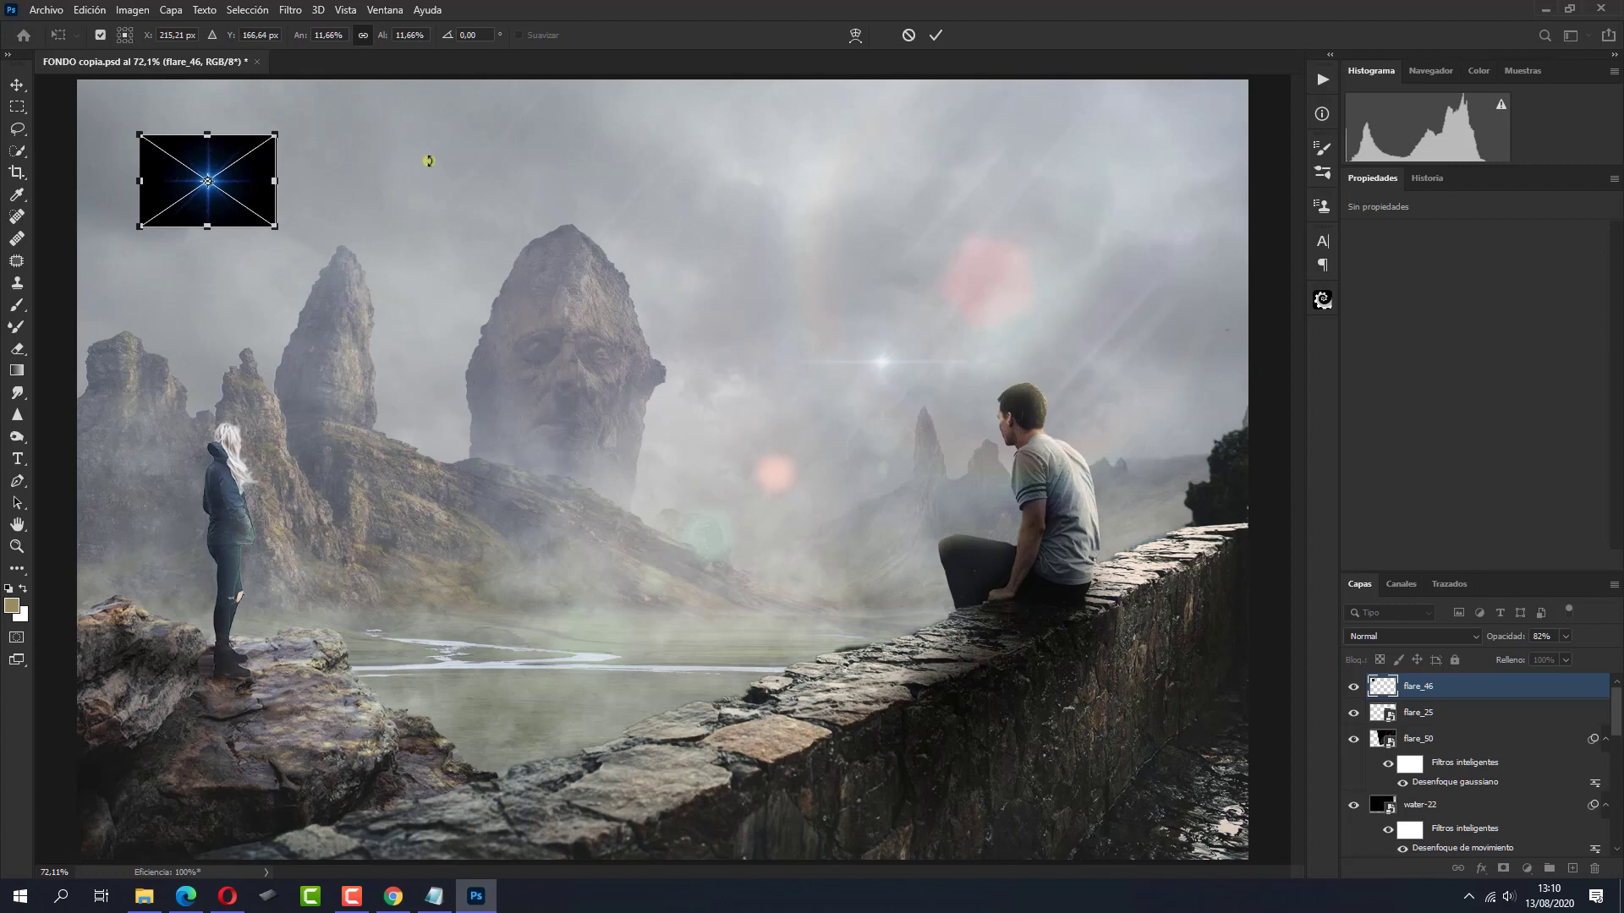
left_click(934, 35)
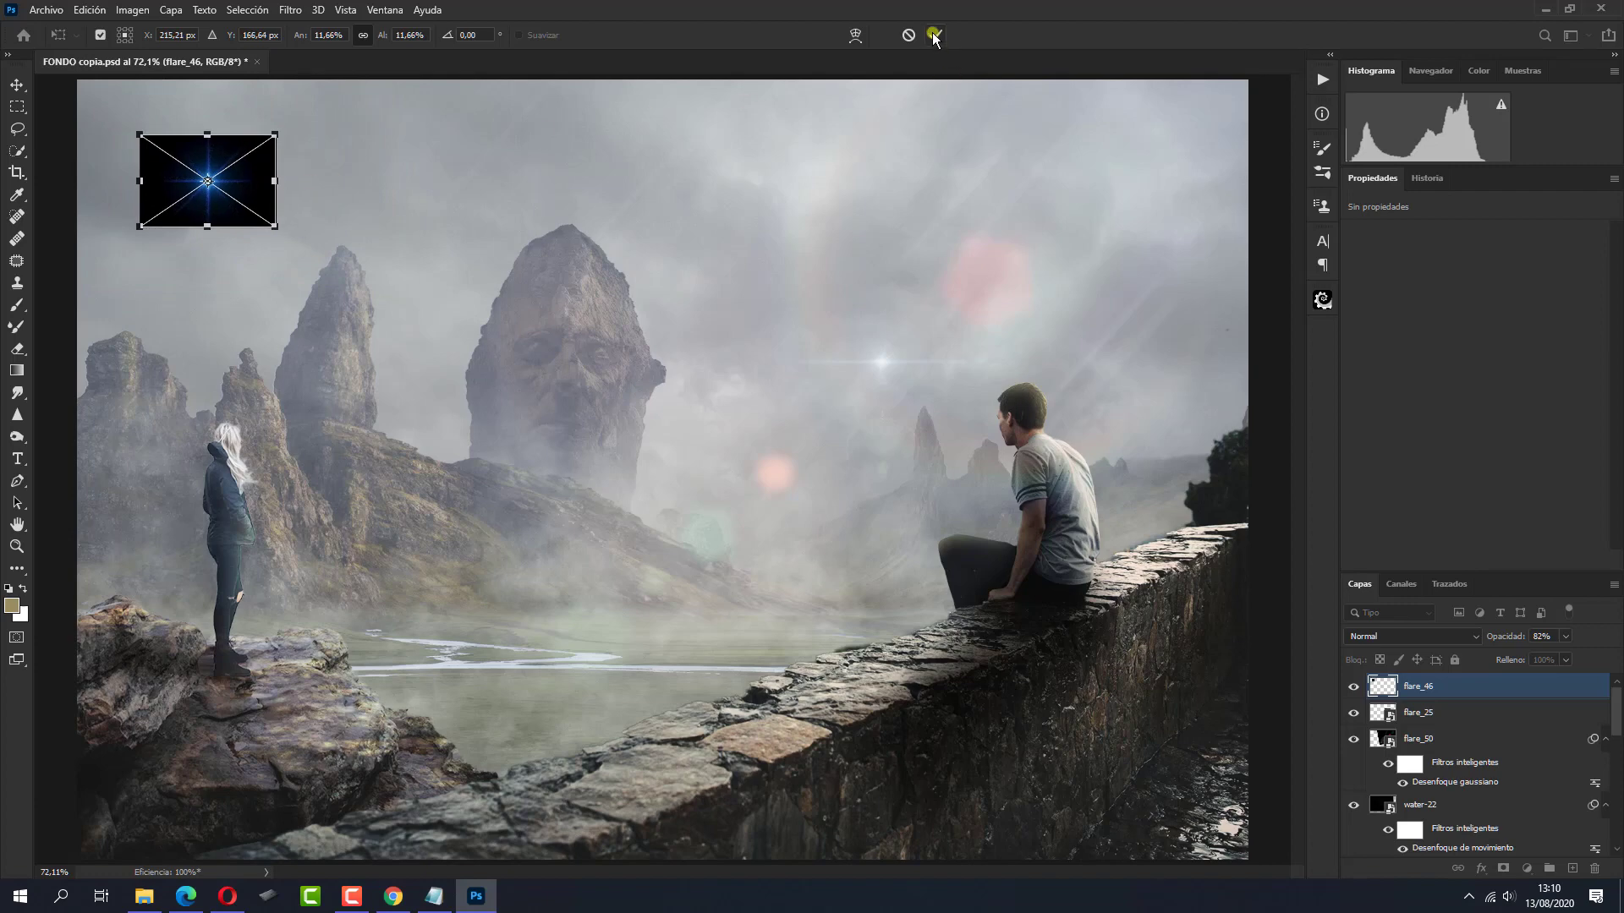
left_click(1361, 636)
left_click(1358, 597)
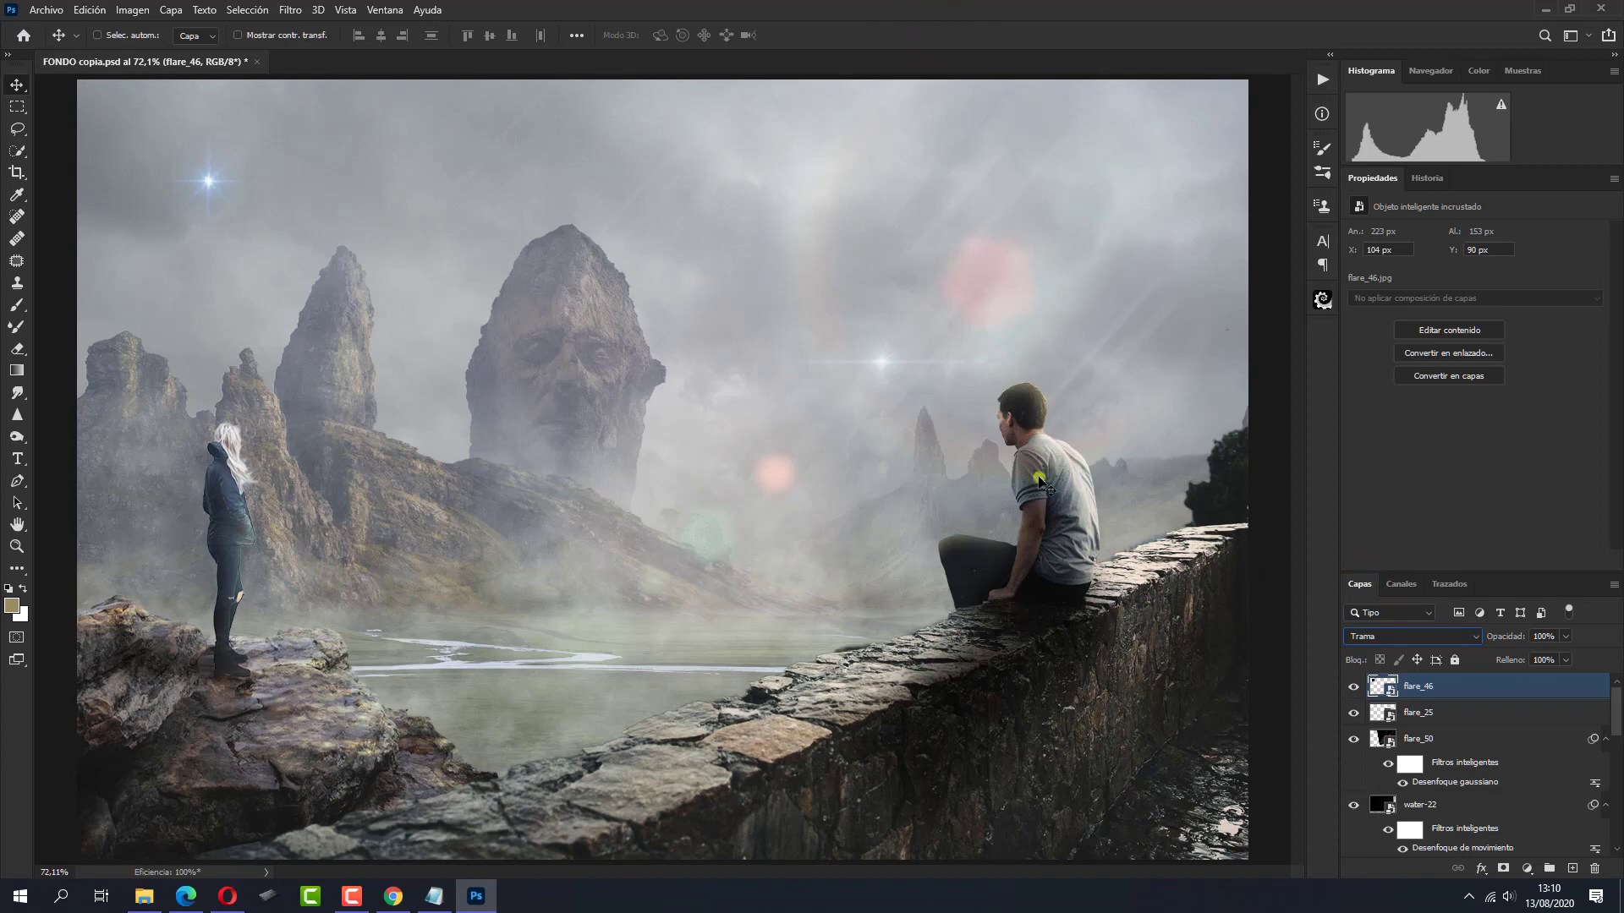
Soften flare_46 with a Gaussian blur and add an empty Capa 11 above it
left_click(288, 12)
mouse_move(317, 234)
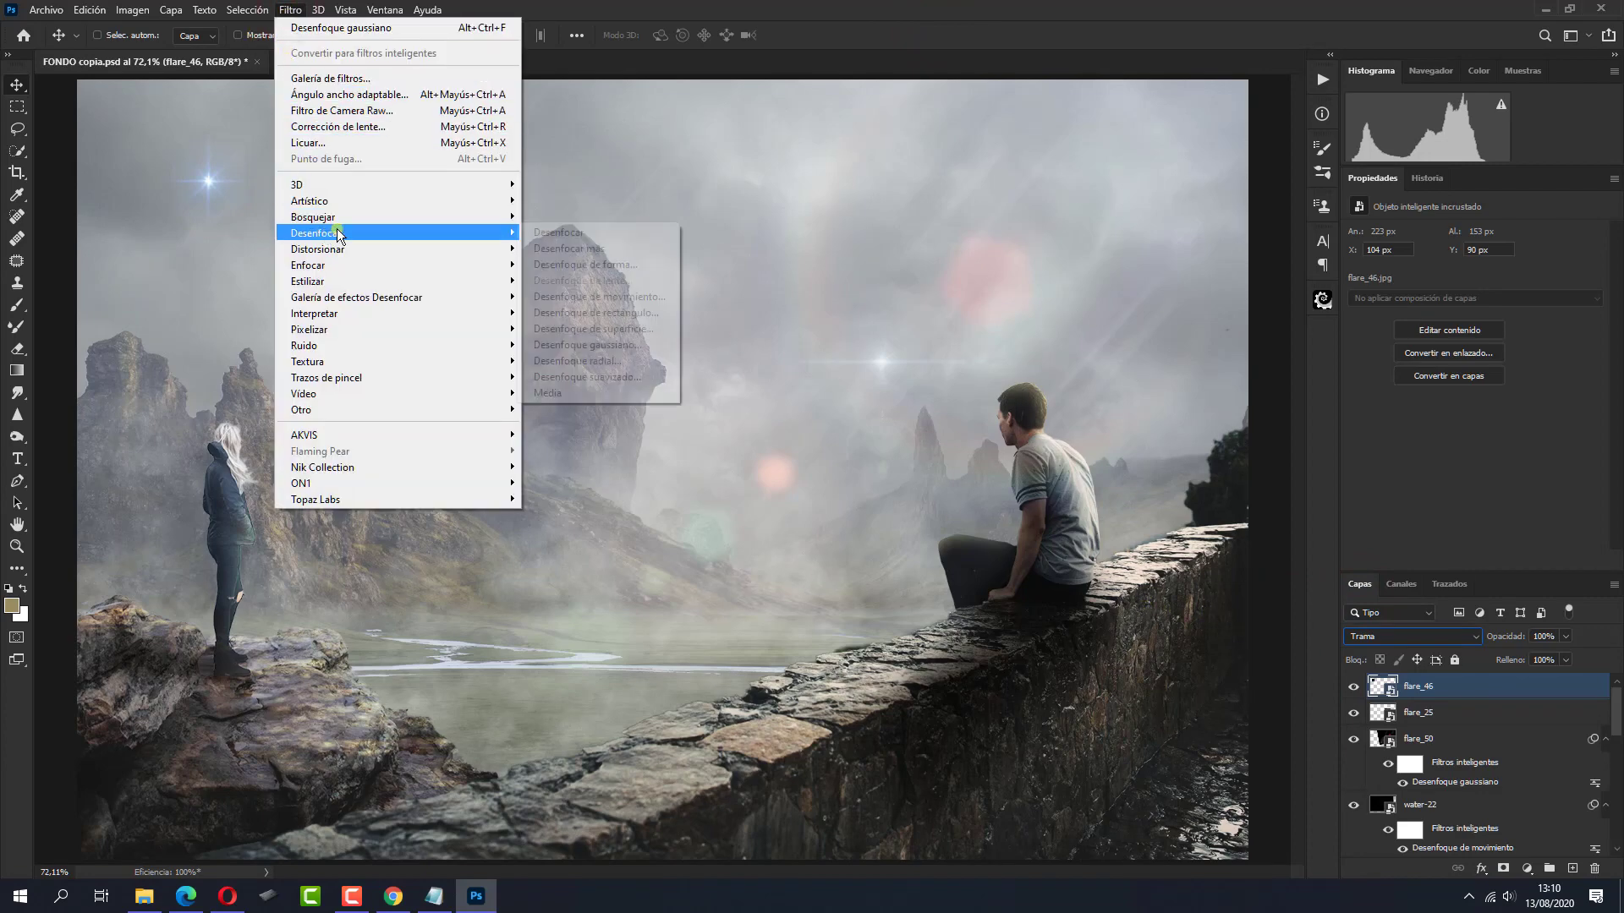
left_click(562, 350)
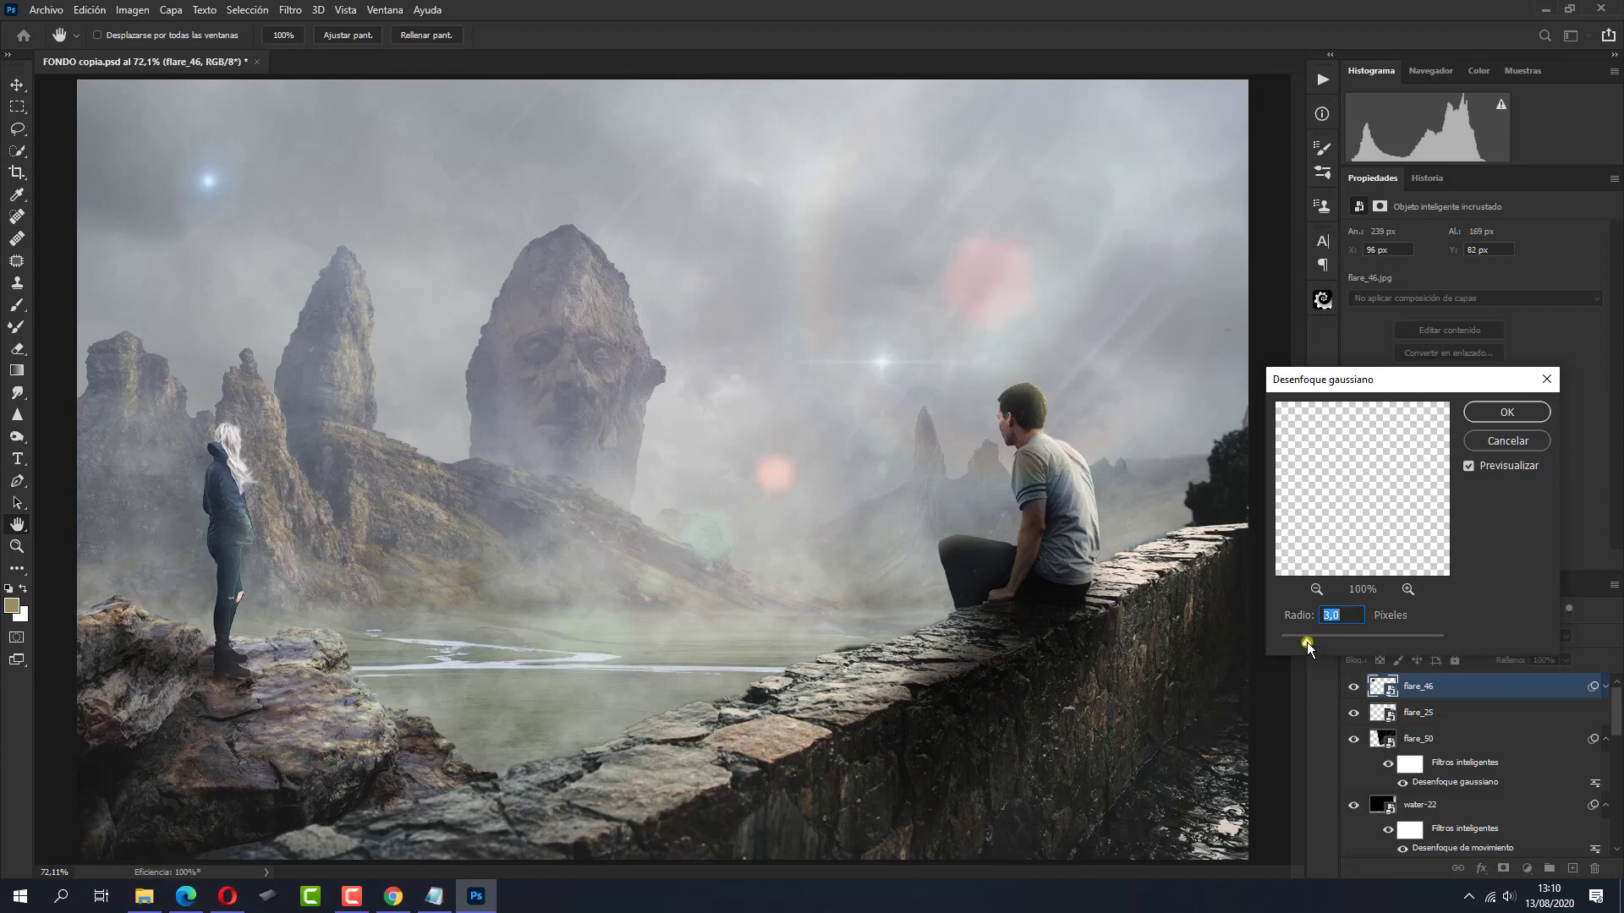
left_click(1487, 414)
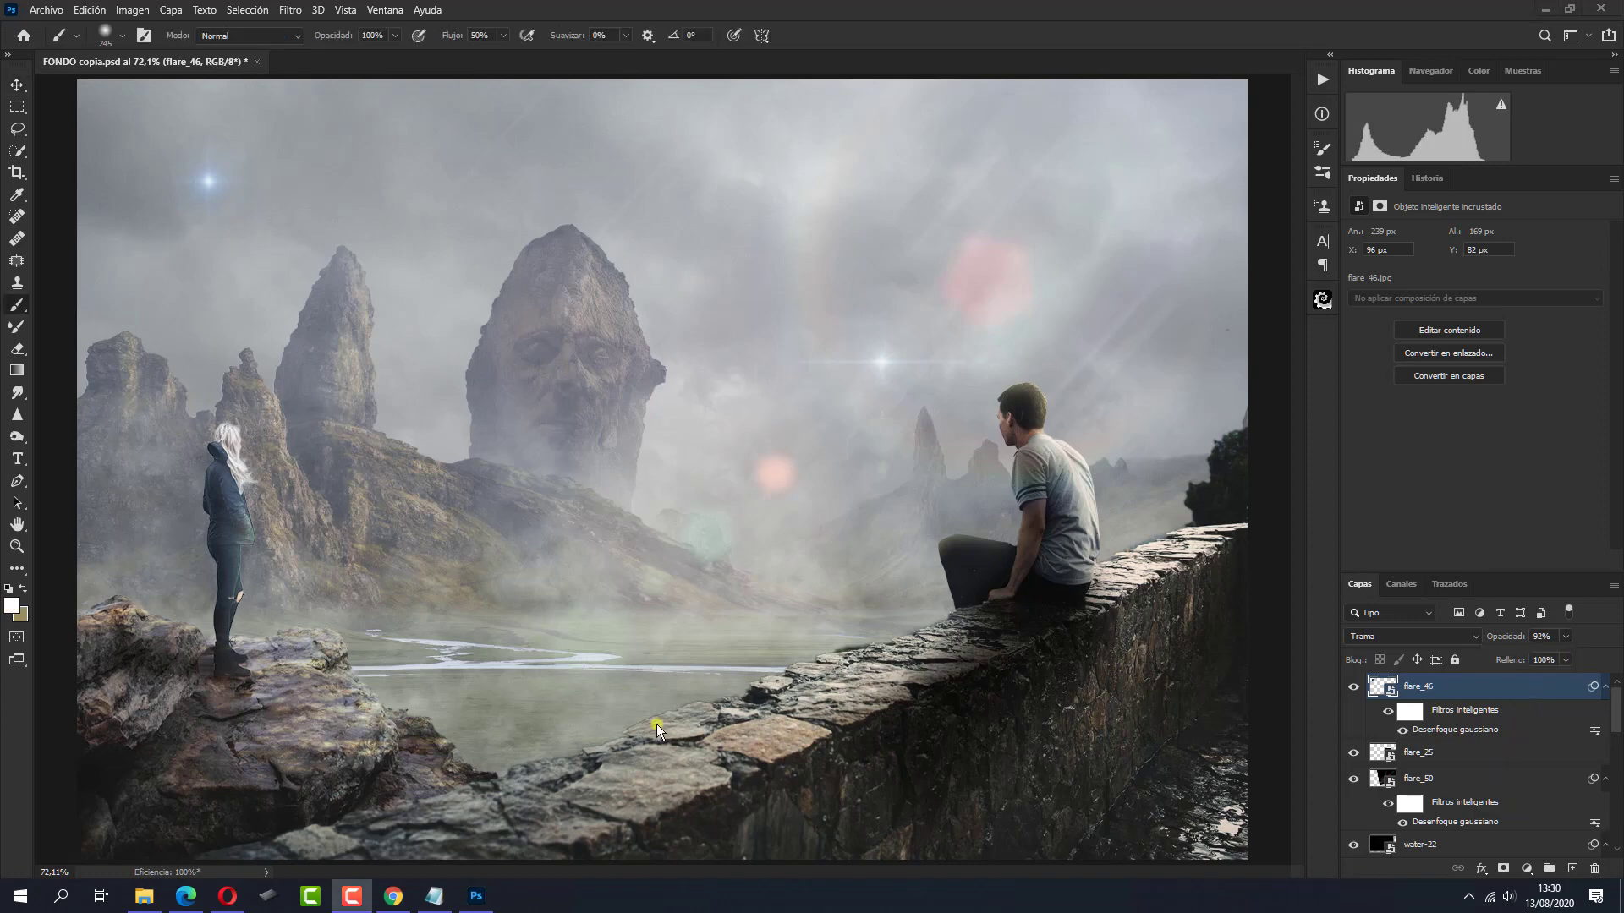
left_click(1575, 871)
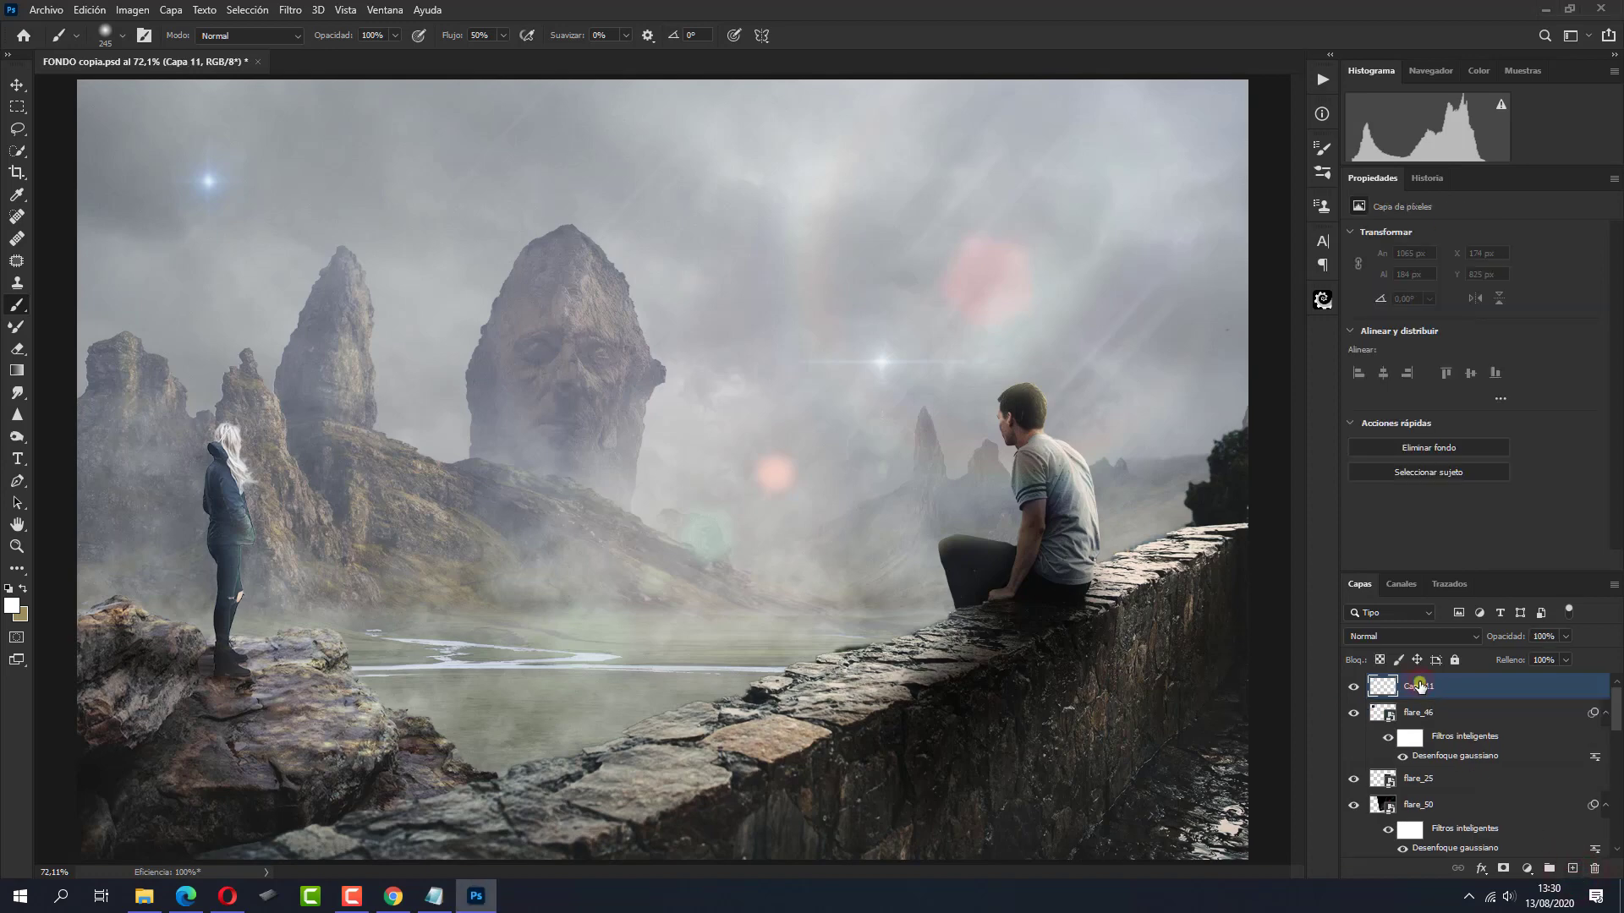
Name the new layer 'salto de agua' and stamp a first waterfall with the 1322 brush at 160 px
double_click(1418, 685)
type("salto de agua")
key("Return")
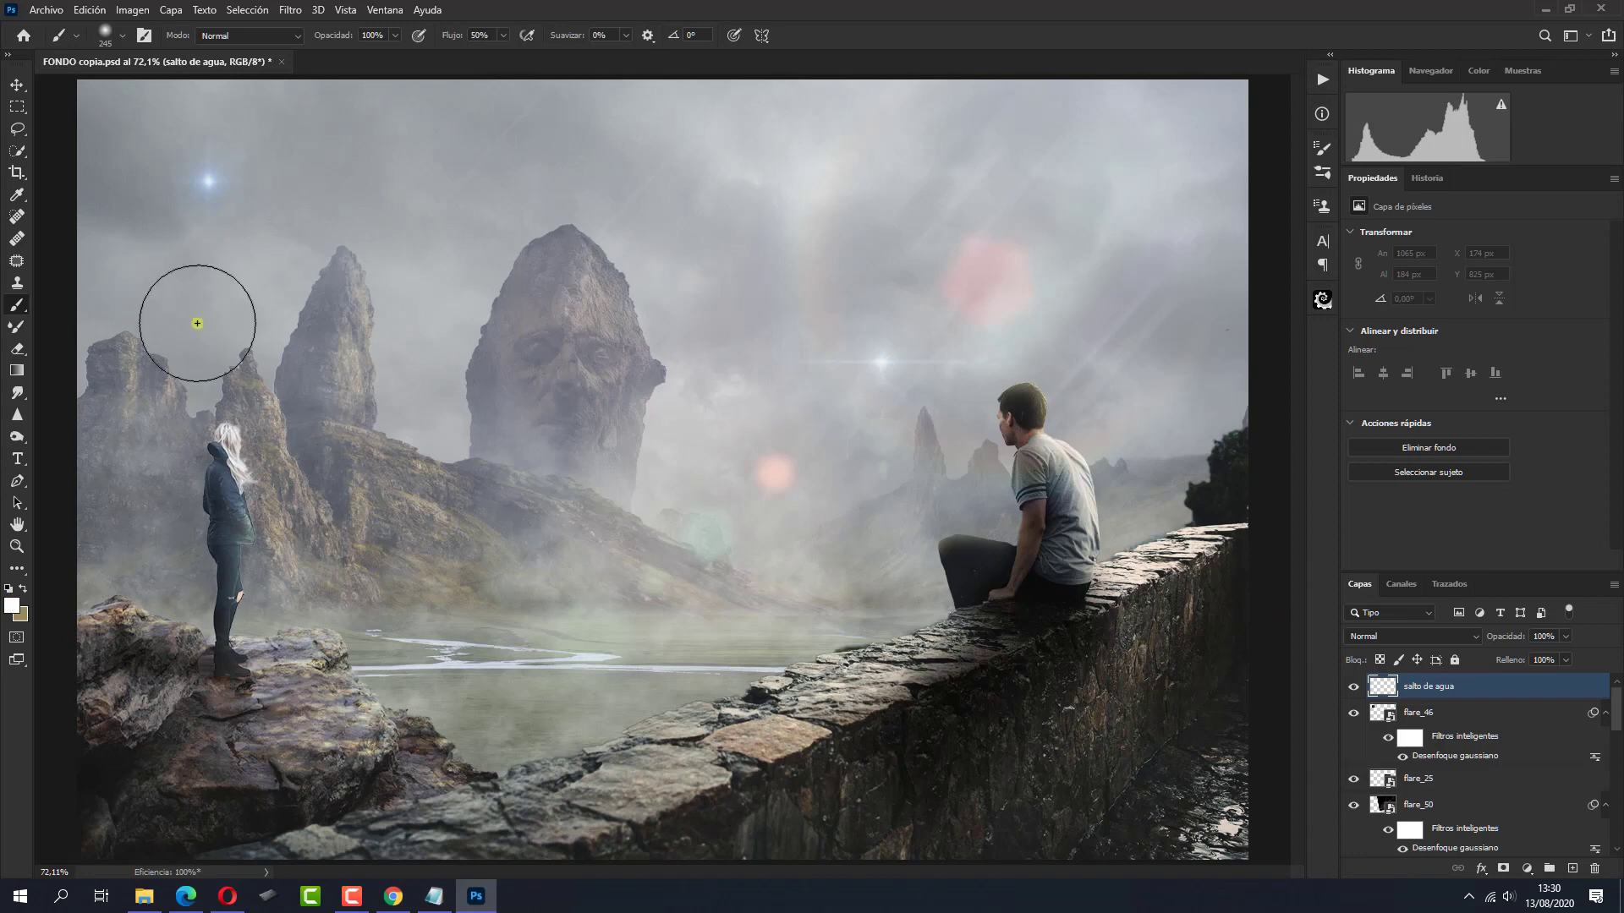
left_click(119, 39)
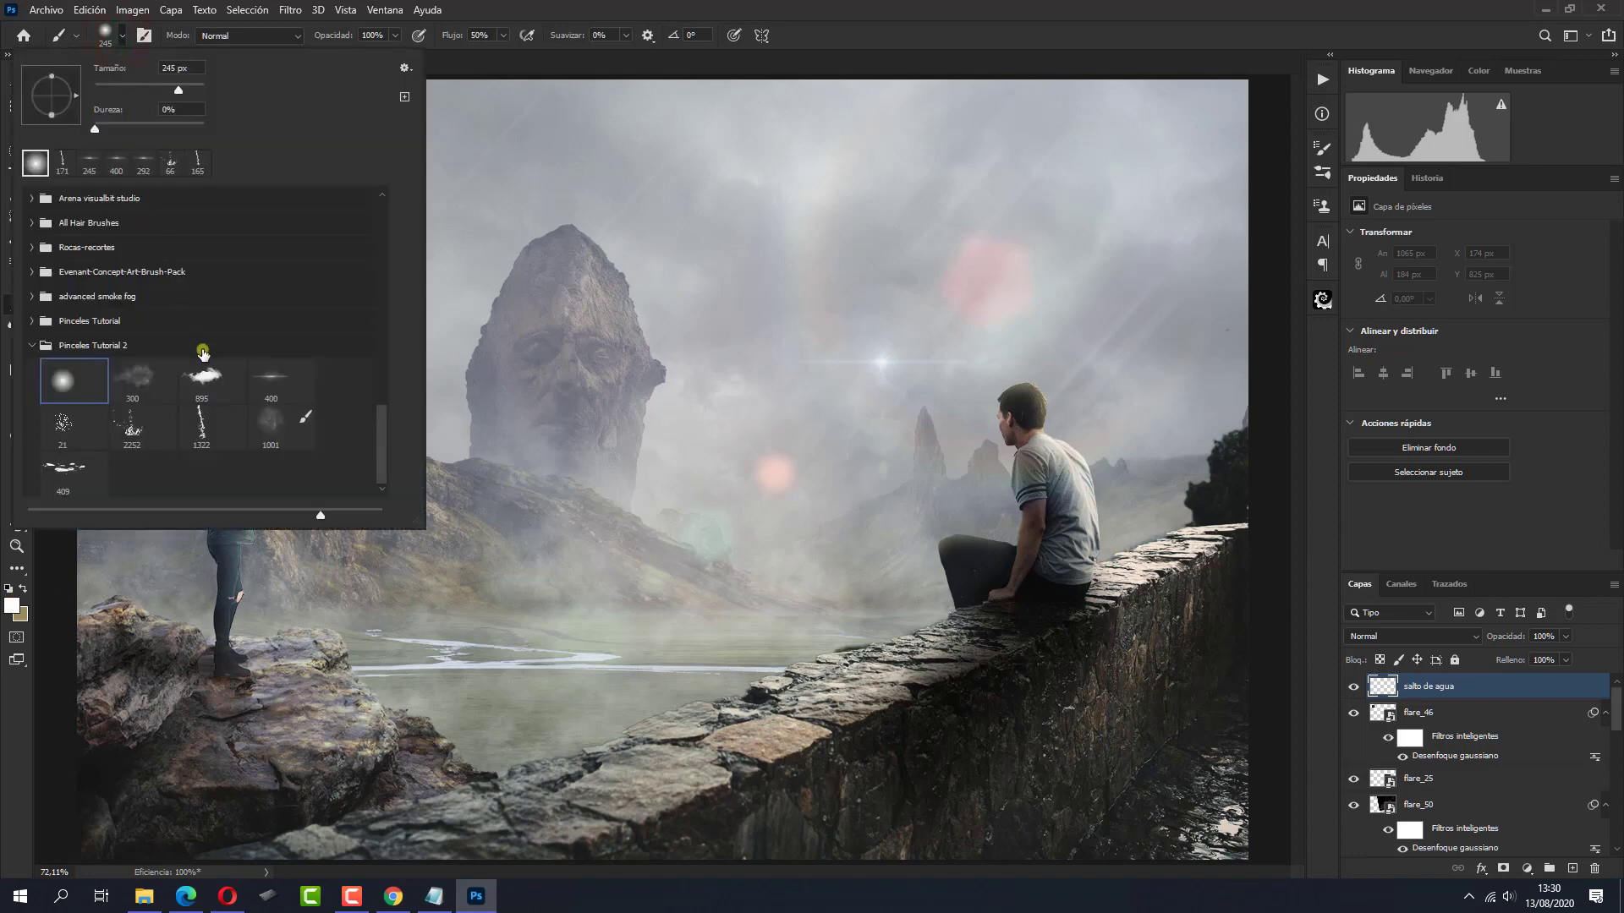
left_click(203, 420)
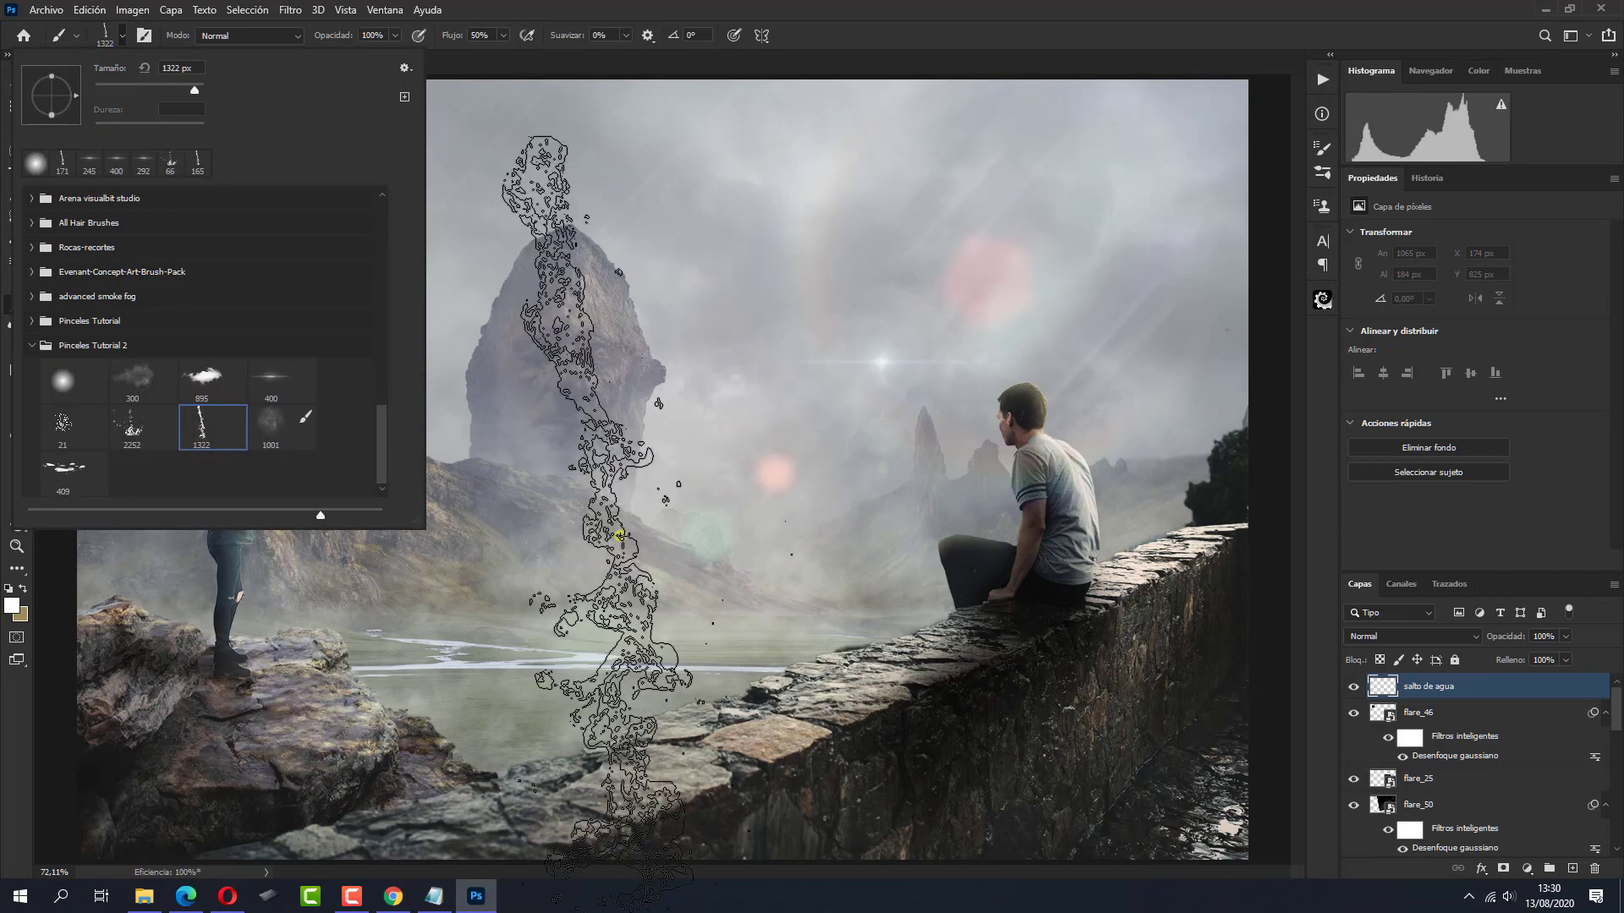
left_click_drag(805, 500, 761, 482)
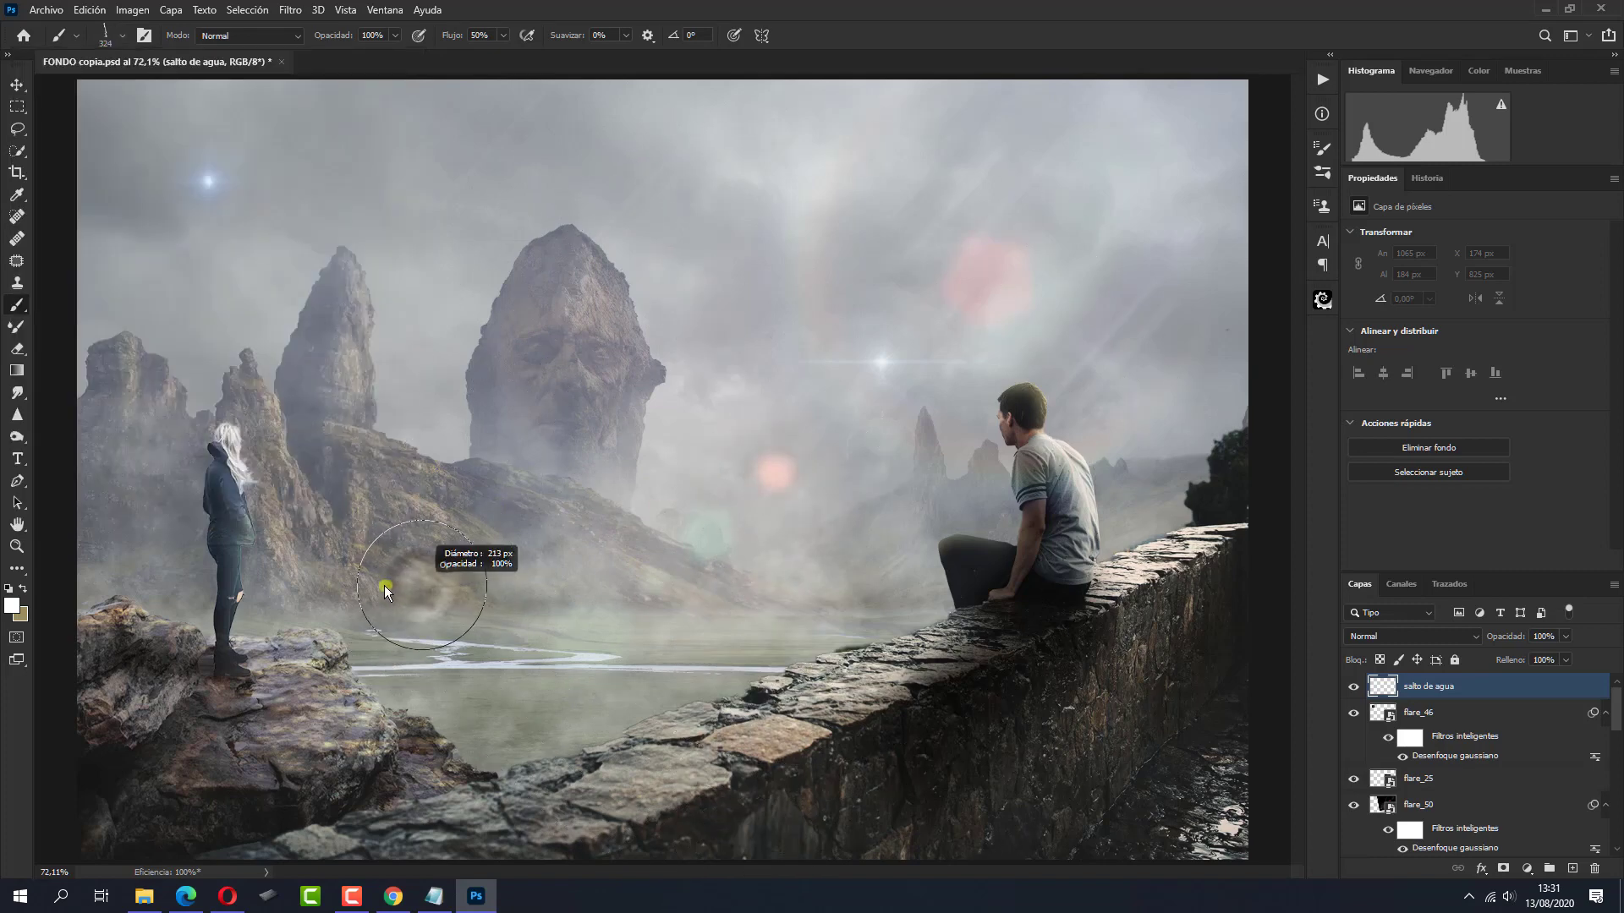
left_click_drag(418, 585, 352, 575)
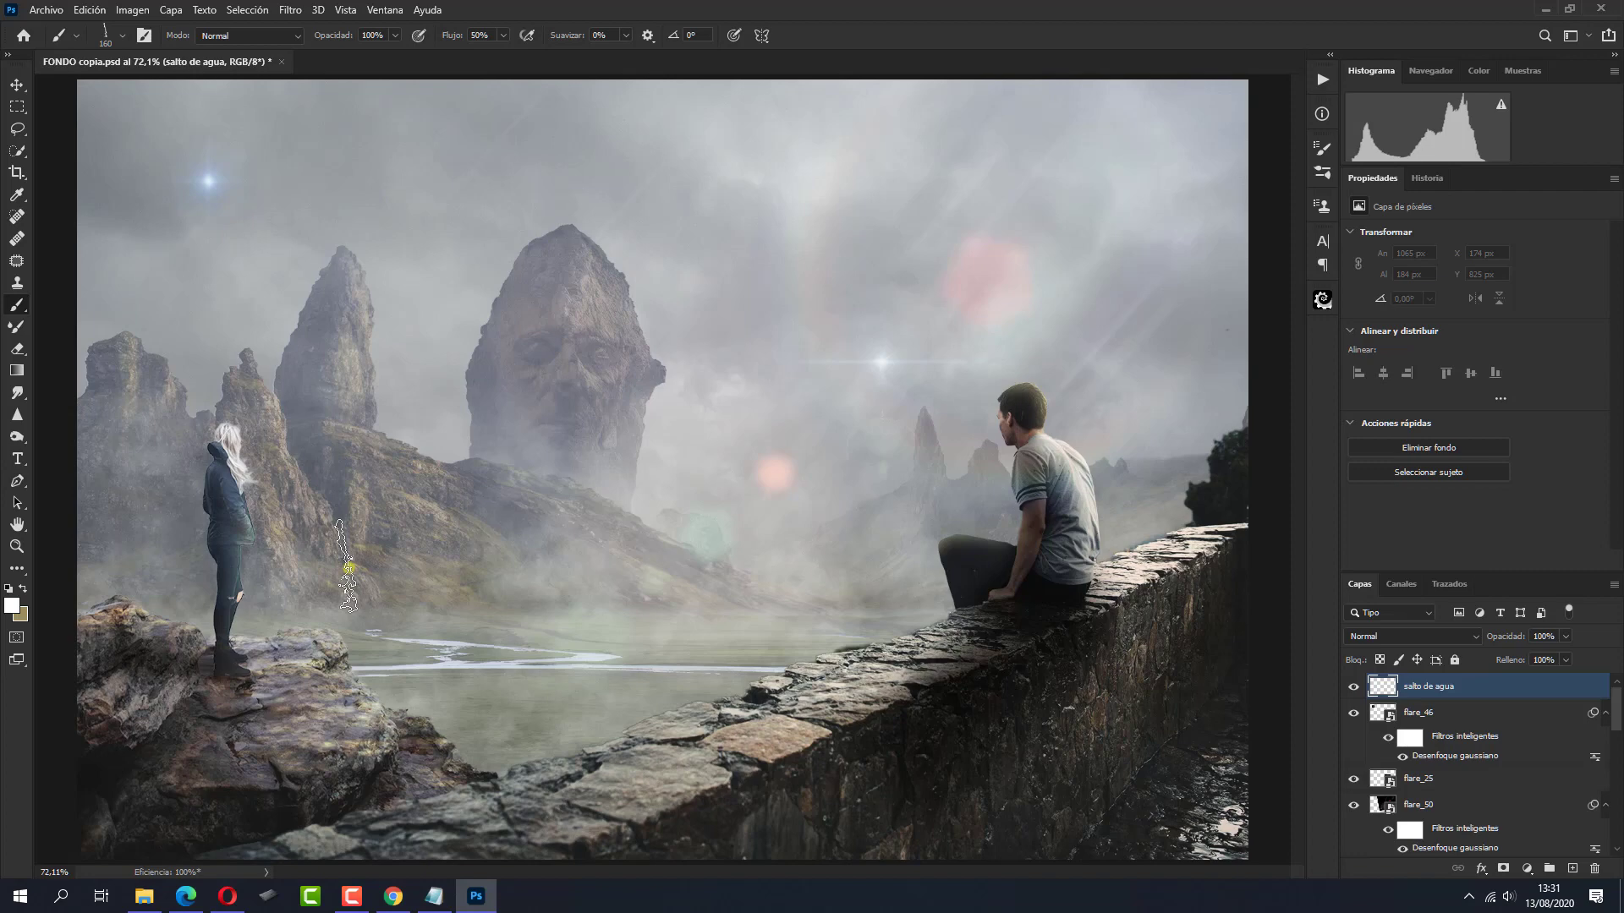
left_click(347, 566)
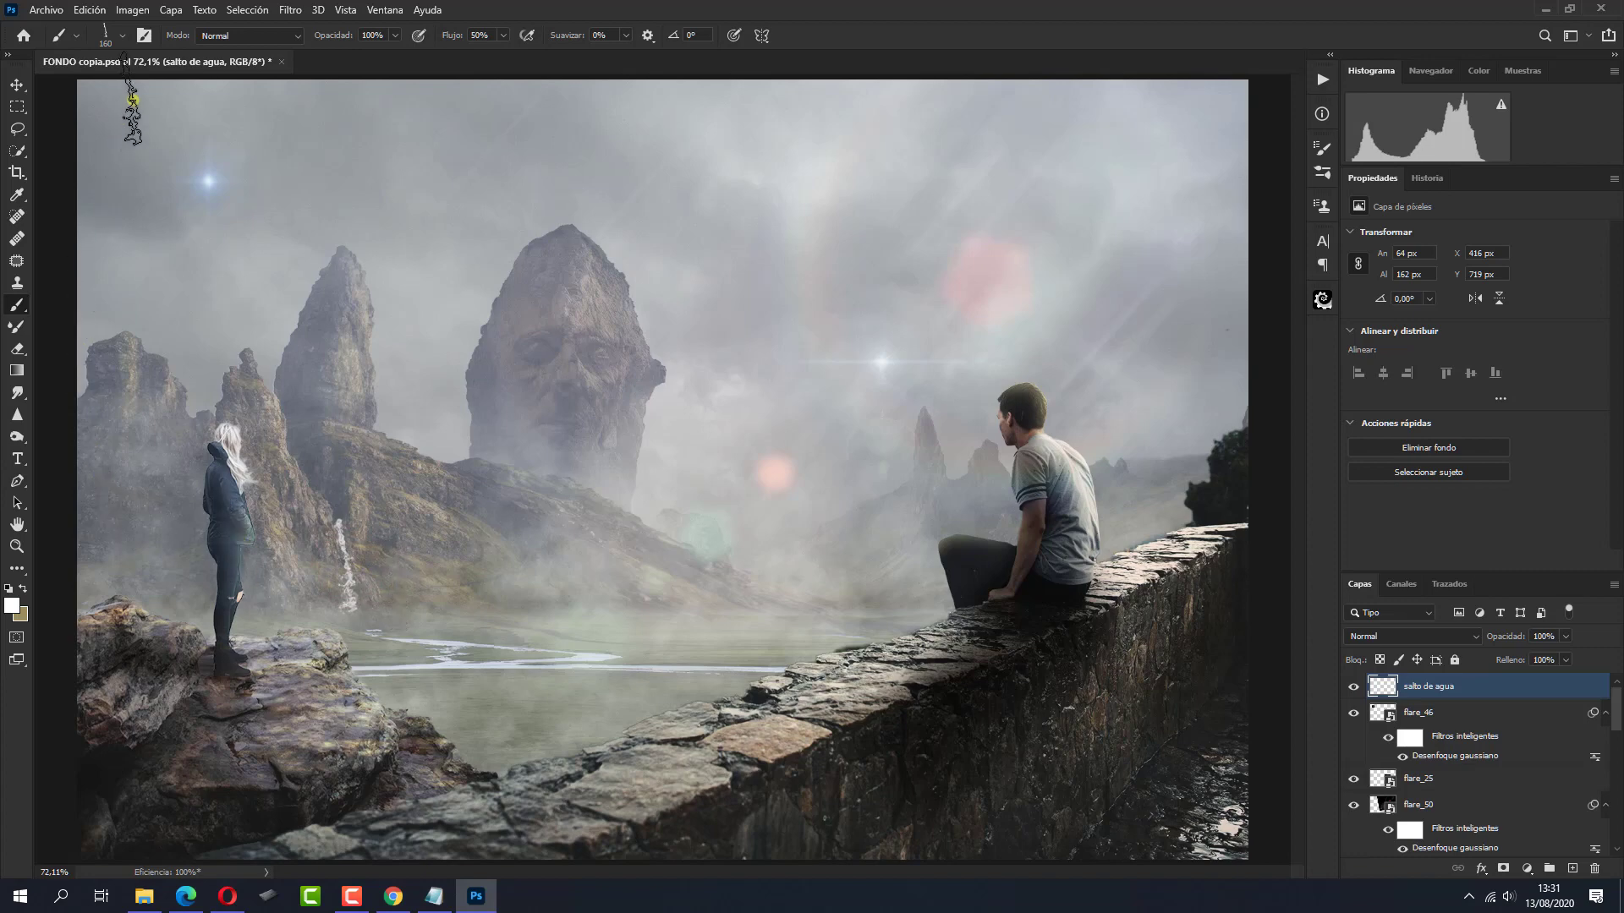
Switch to the 2252 waterfall brush at about 86 px and stamp it twice on the cliff face
left_click(119, 37)
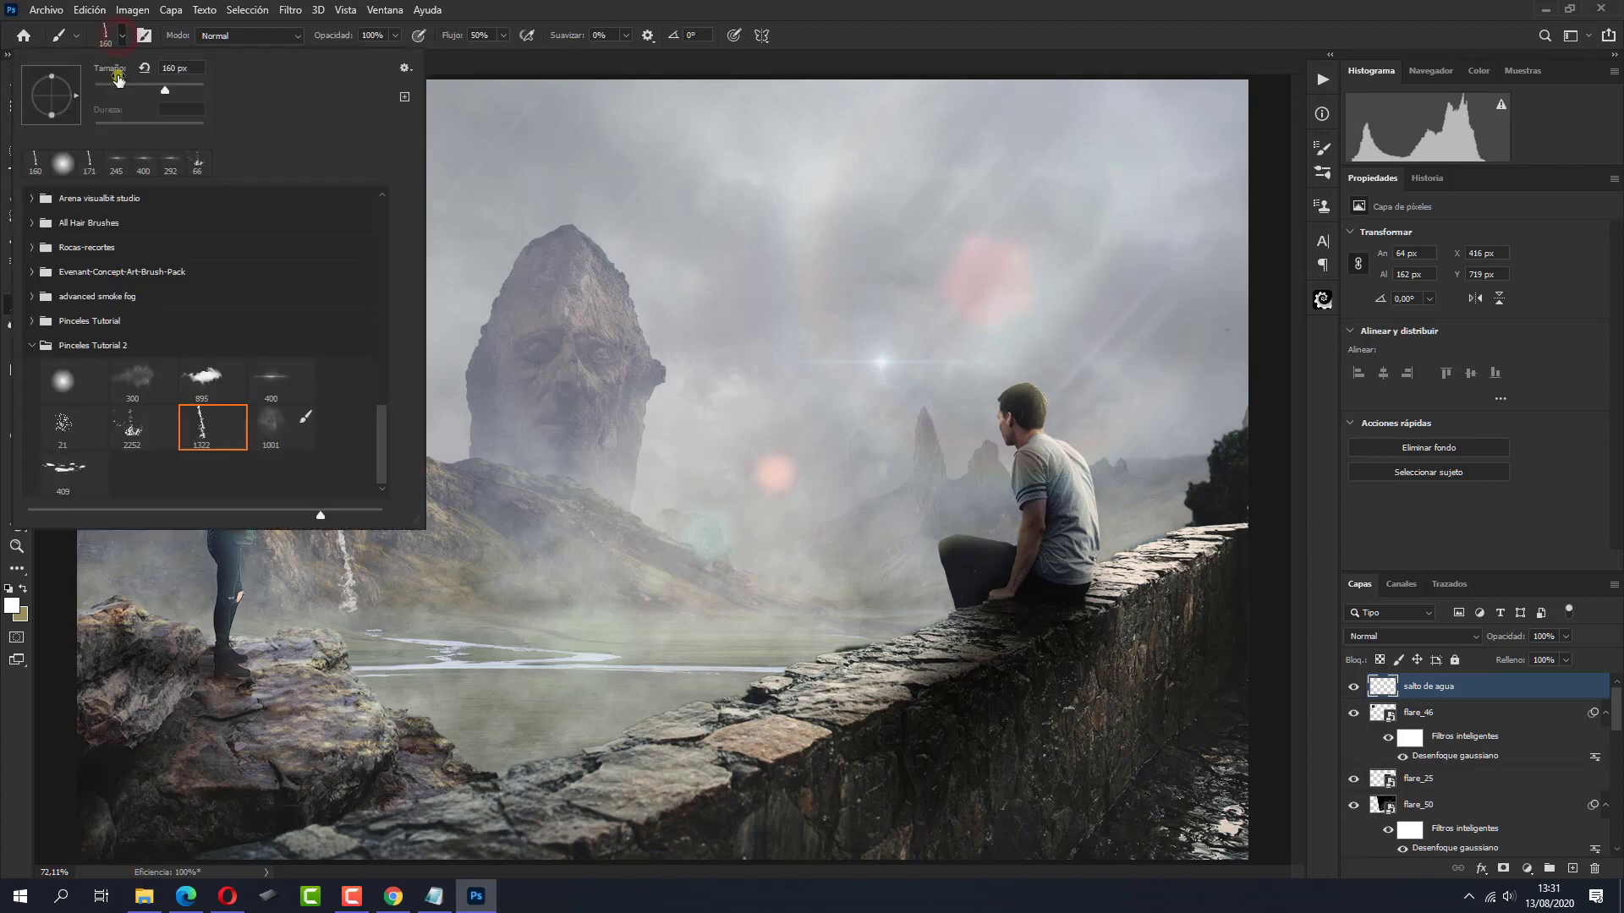
left_click(127, 427)
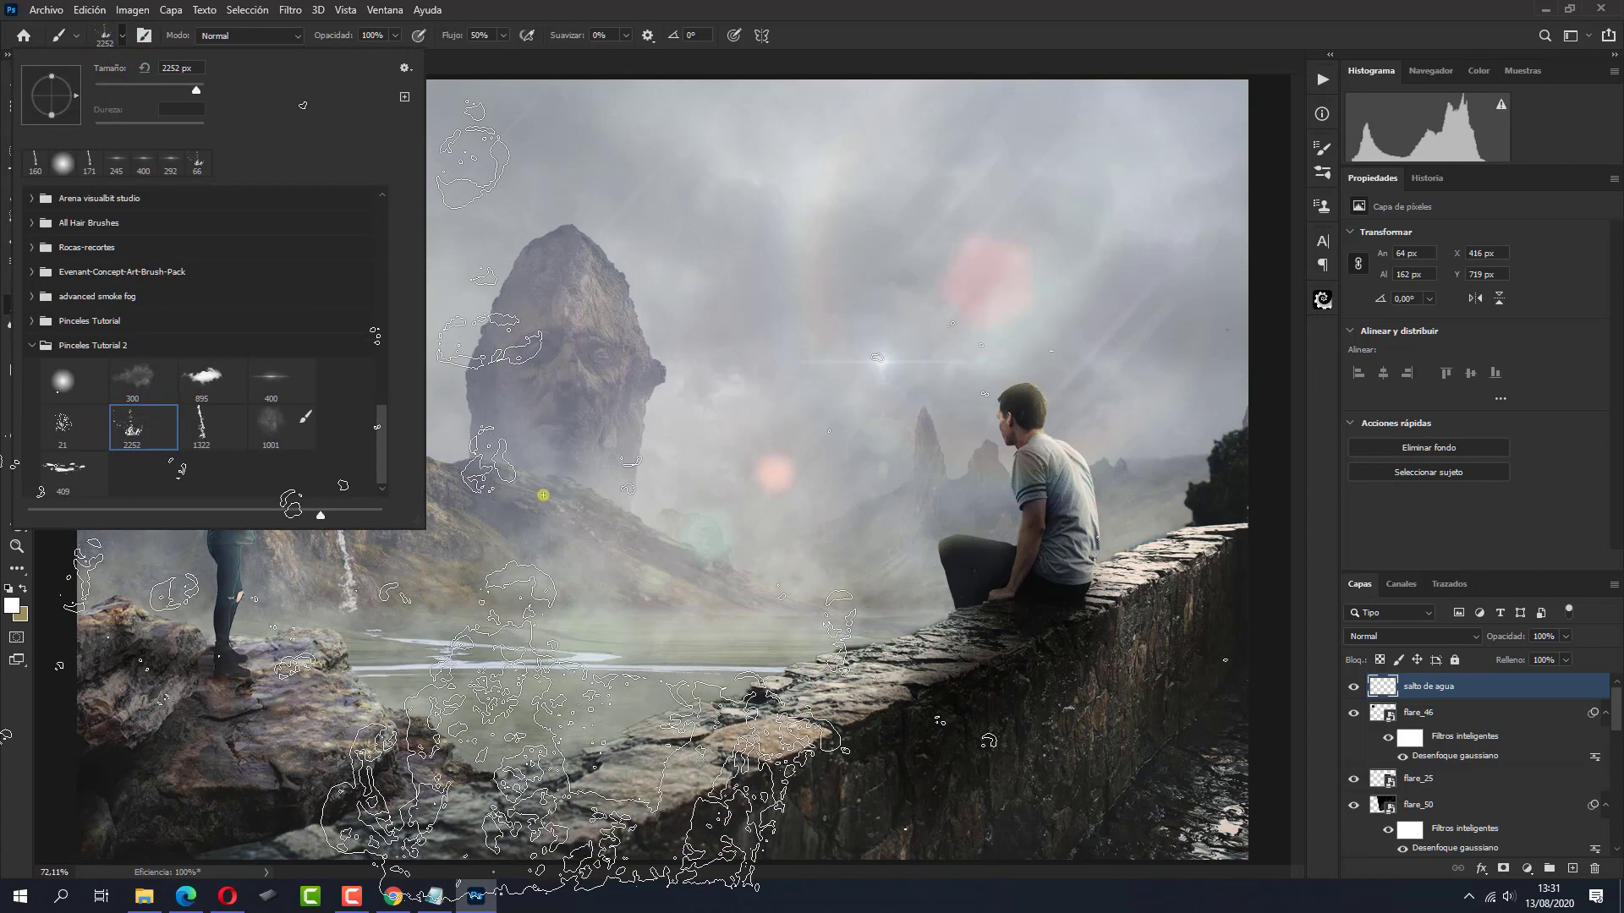
key("Return")
left_click_drag(402, 482, 231, 482)
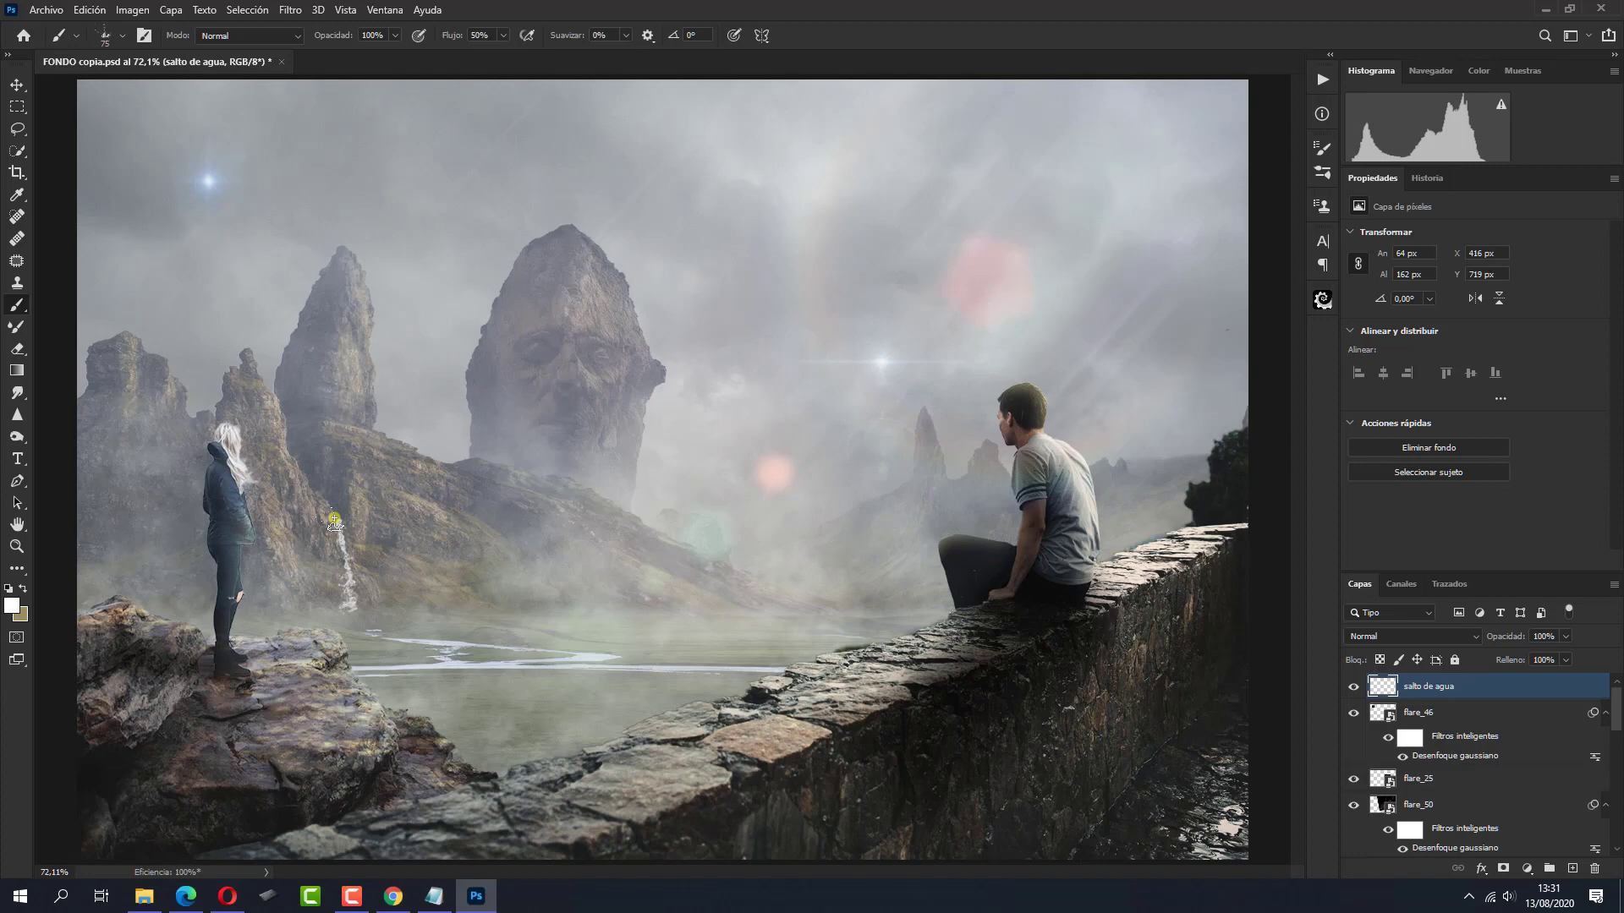
left_click(338, 514)
left_click(342, 512)
Add a new layer named 'reflejos' set to Sobreexpos. lineal (Añadir) blending
left_click(1575, 869)
double_click(1415, 686)
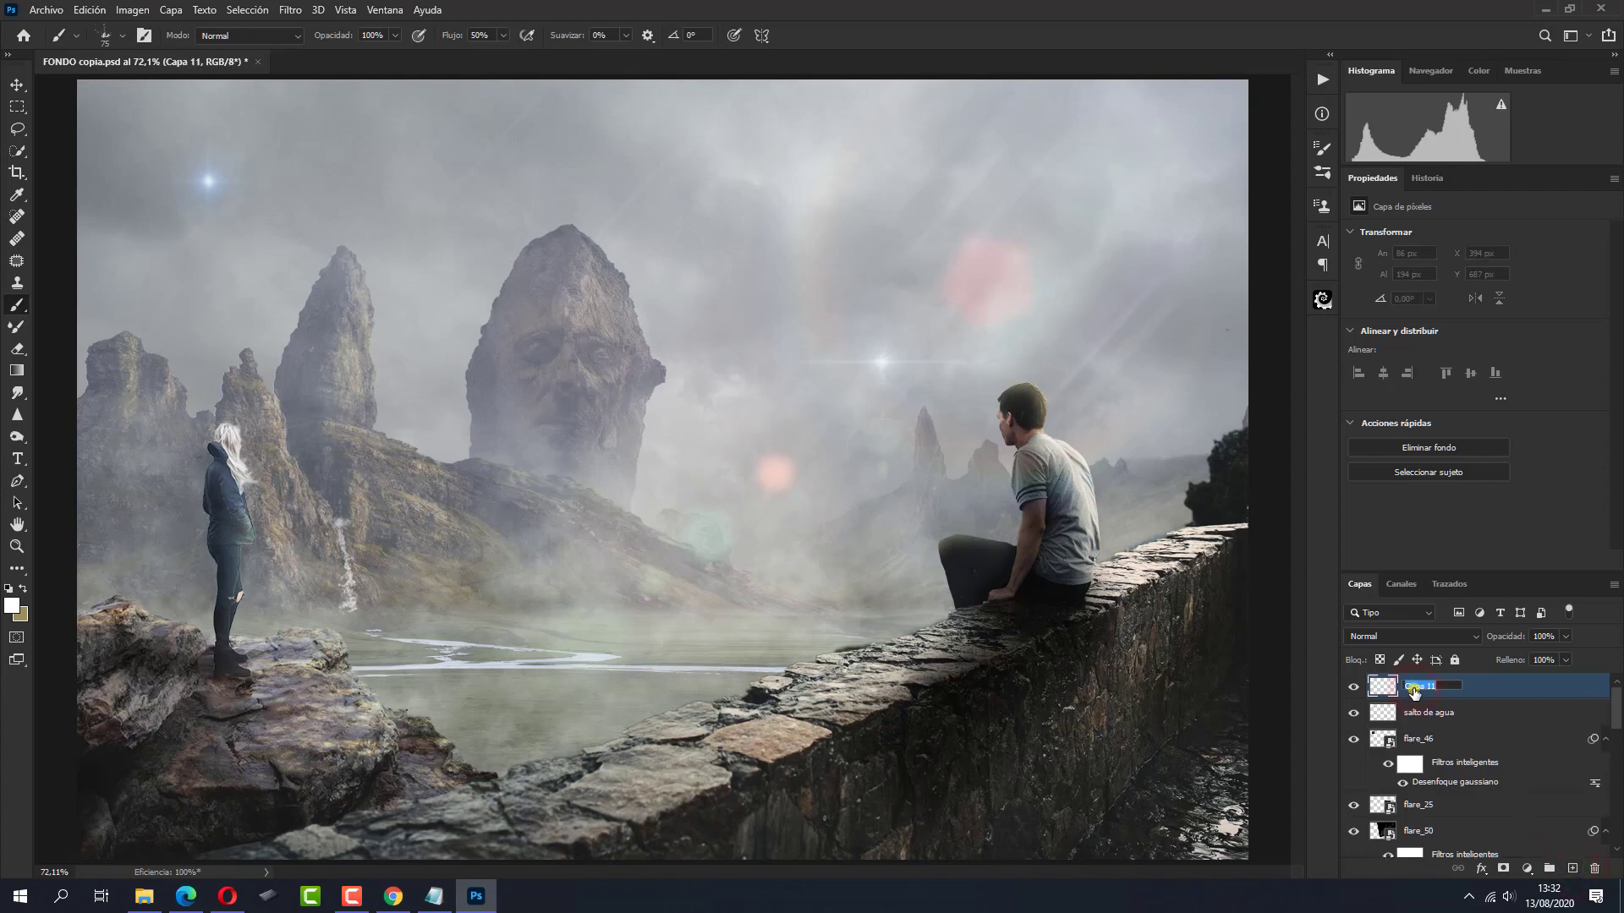
type("reflejos")
left_click(1500, 684)
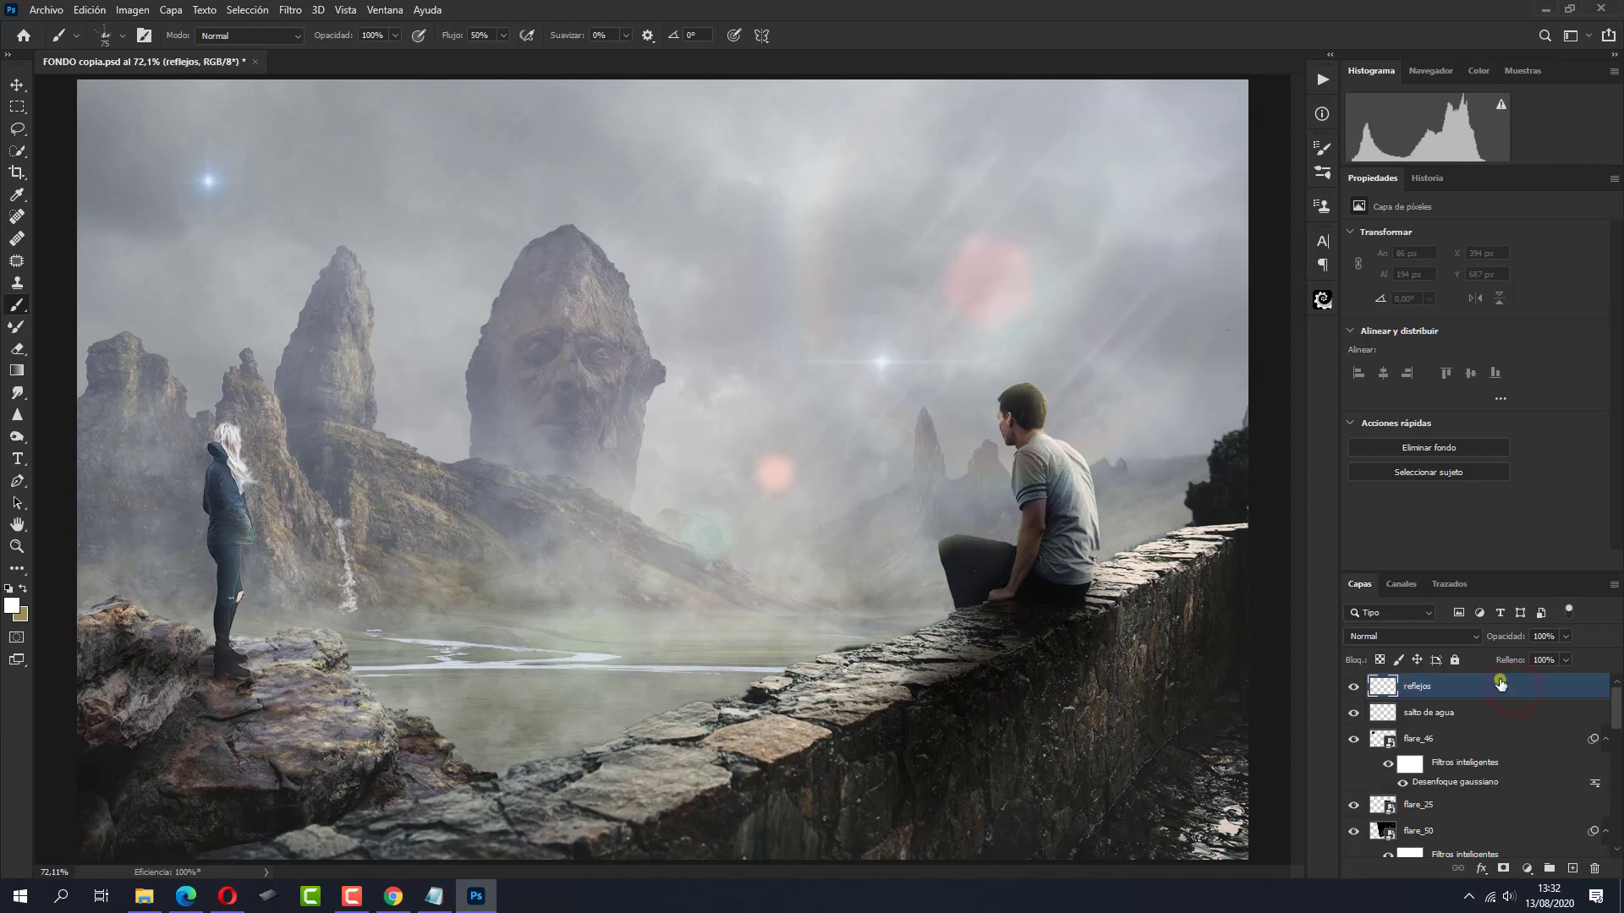
left_click(1427, 637)
left_click(1412, 622)
Set the foreground colour to tan 958d5e and choose the 400 px streak brush
left_click(23, 588)
left_click(12, 606)
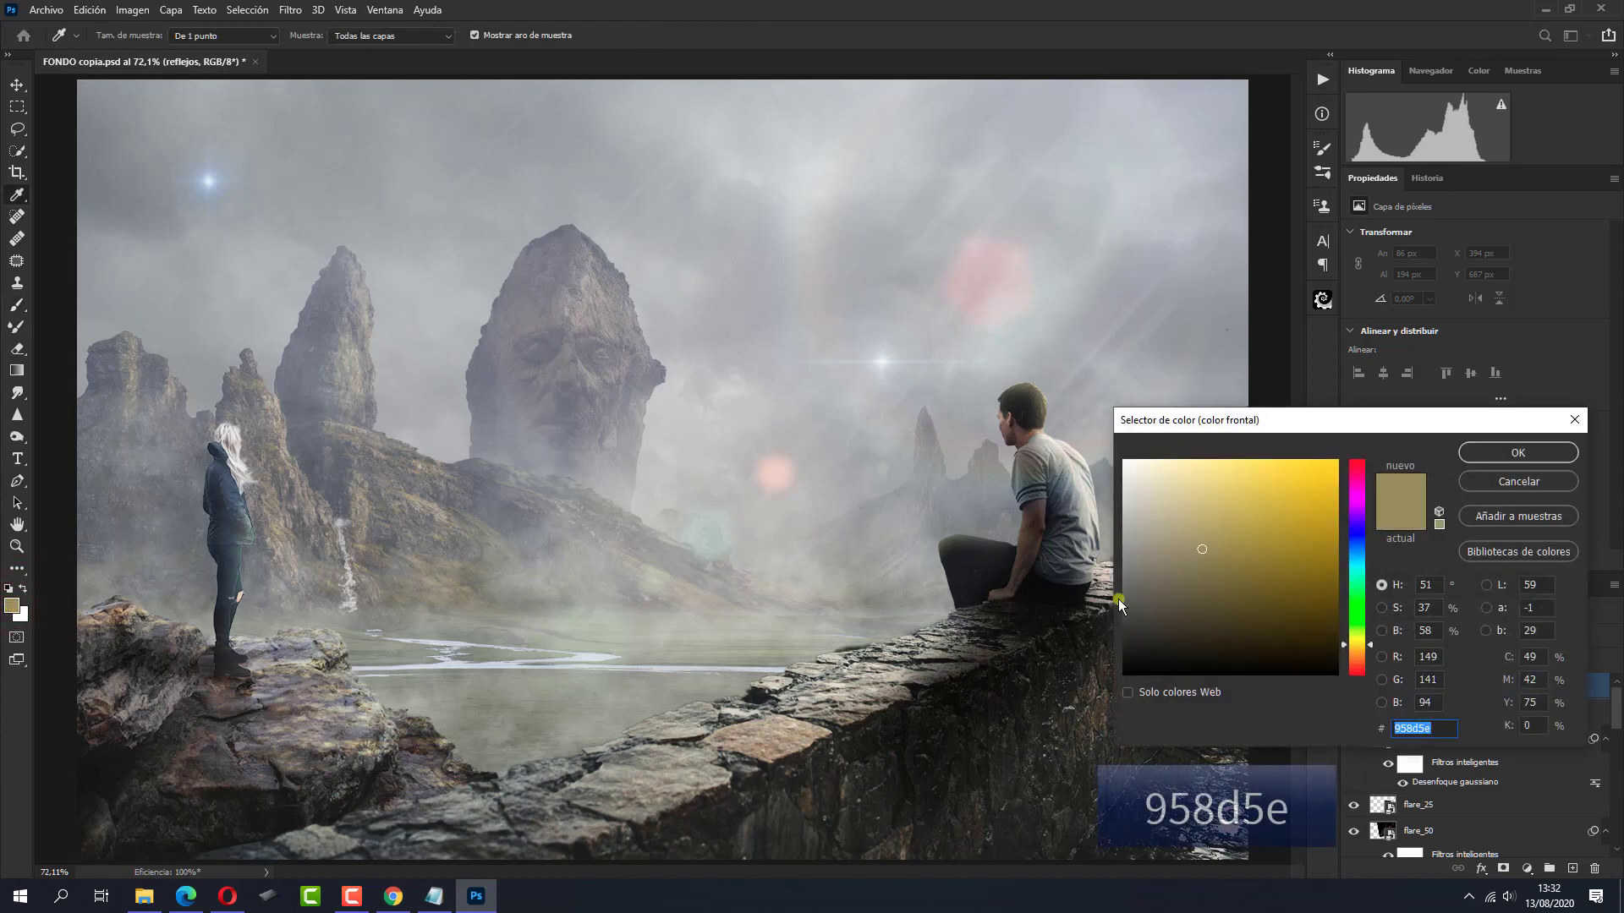
left_click(1494, 453)
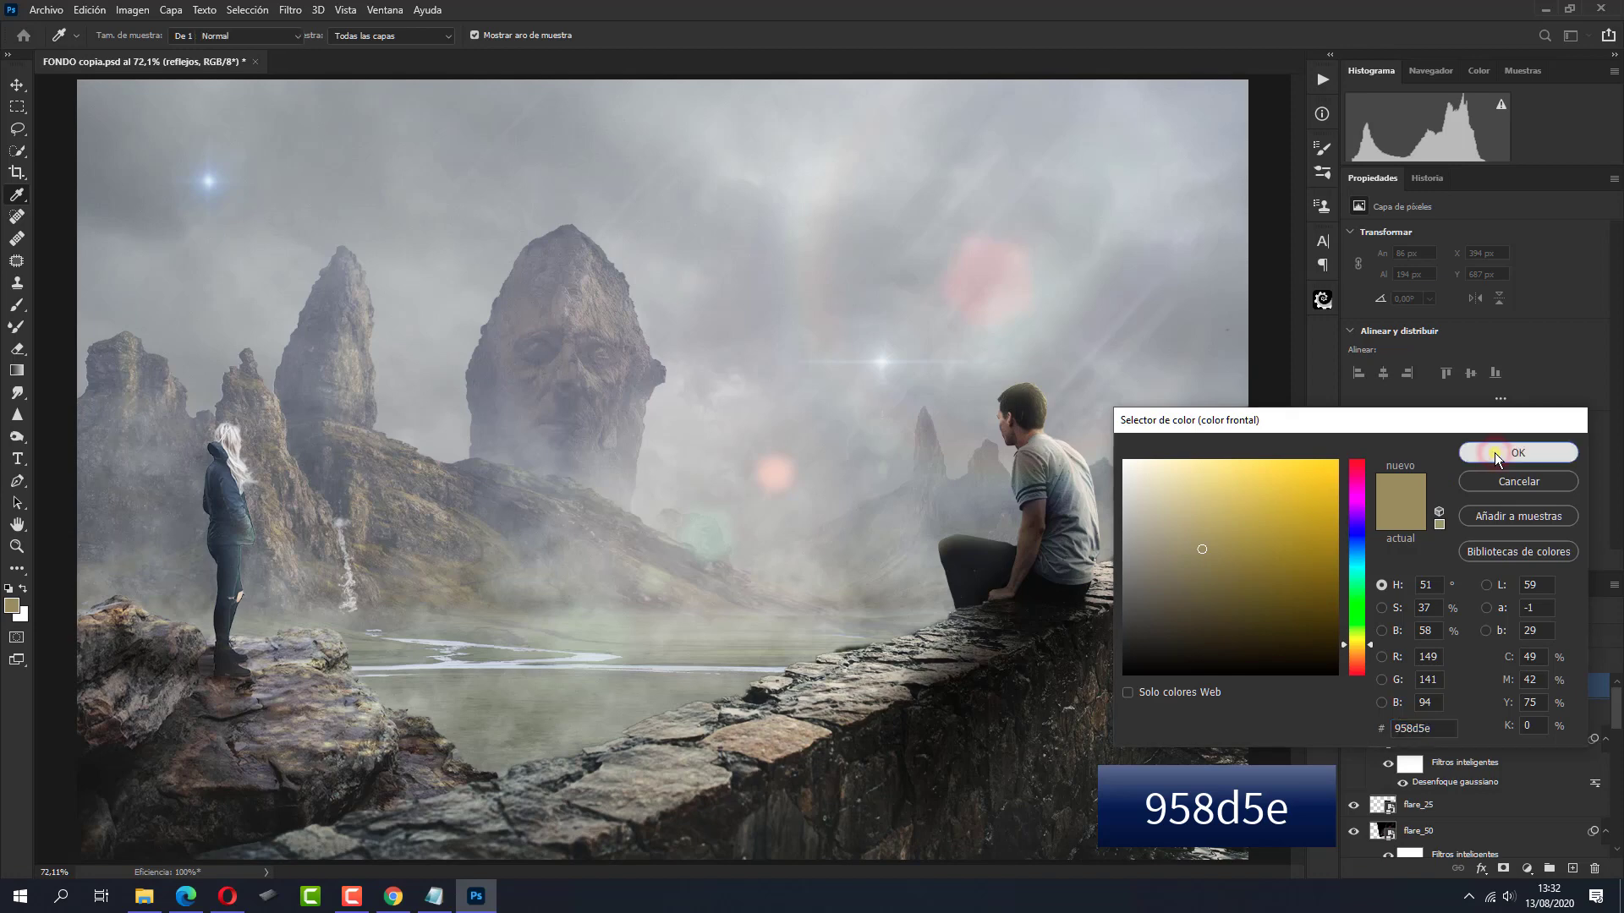
key("b")
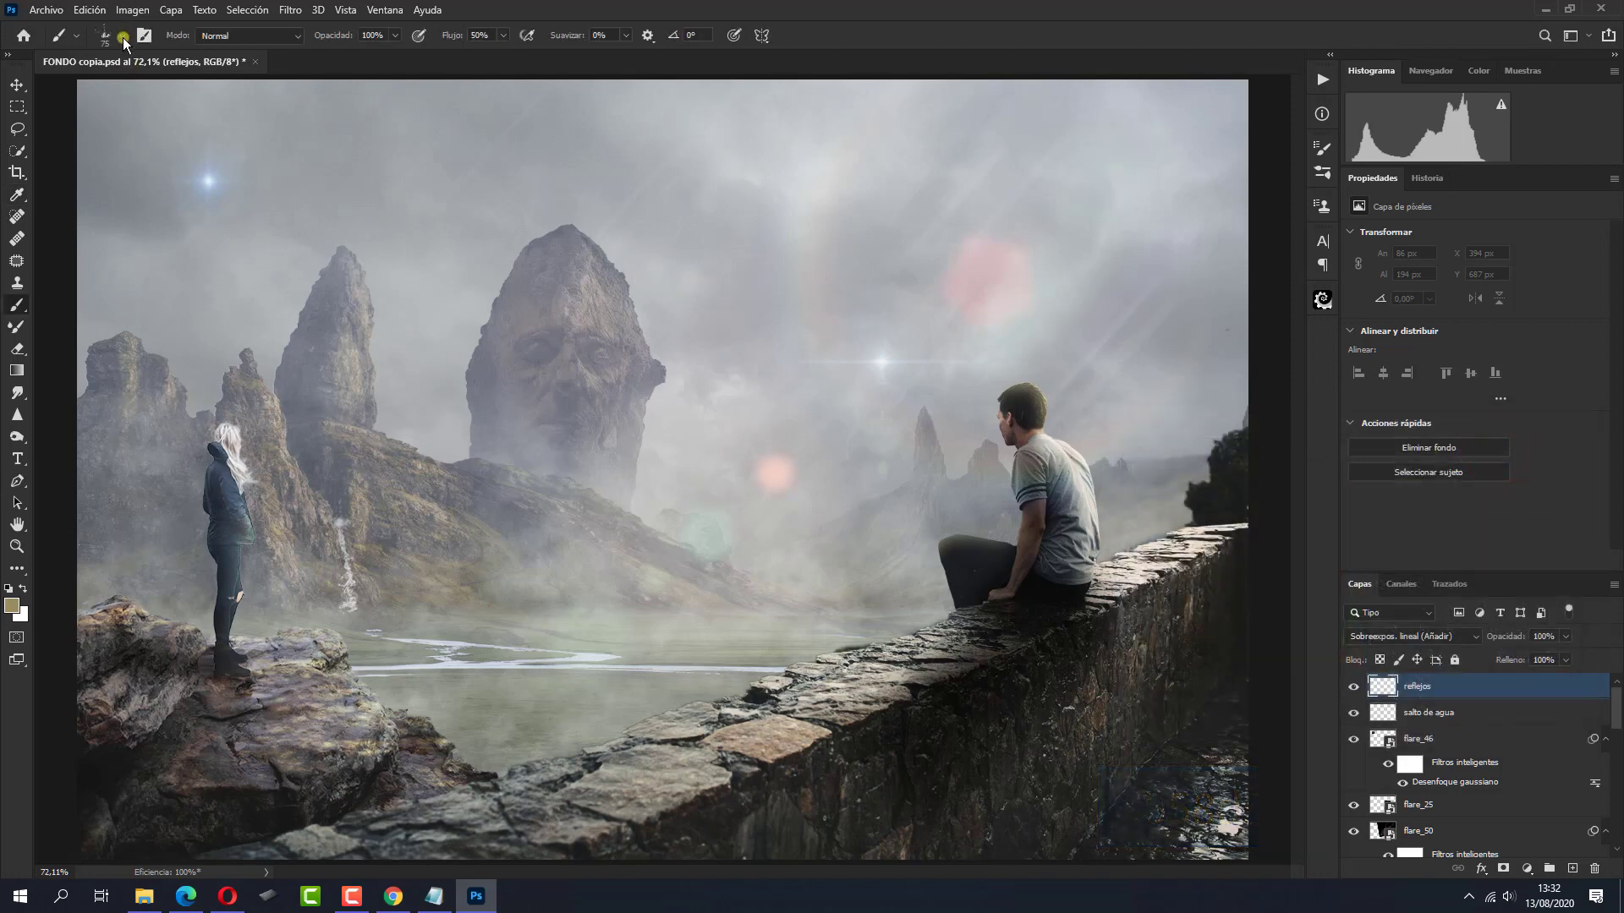
left_click(123, 37)
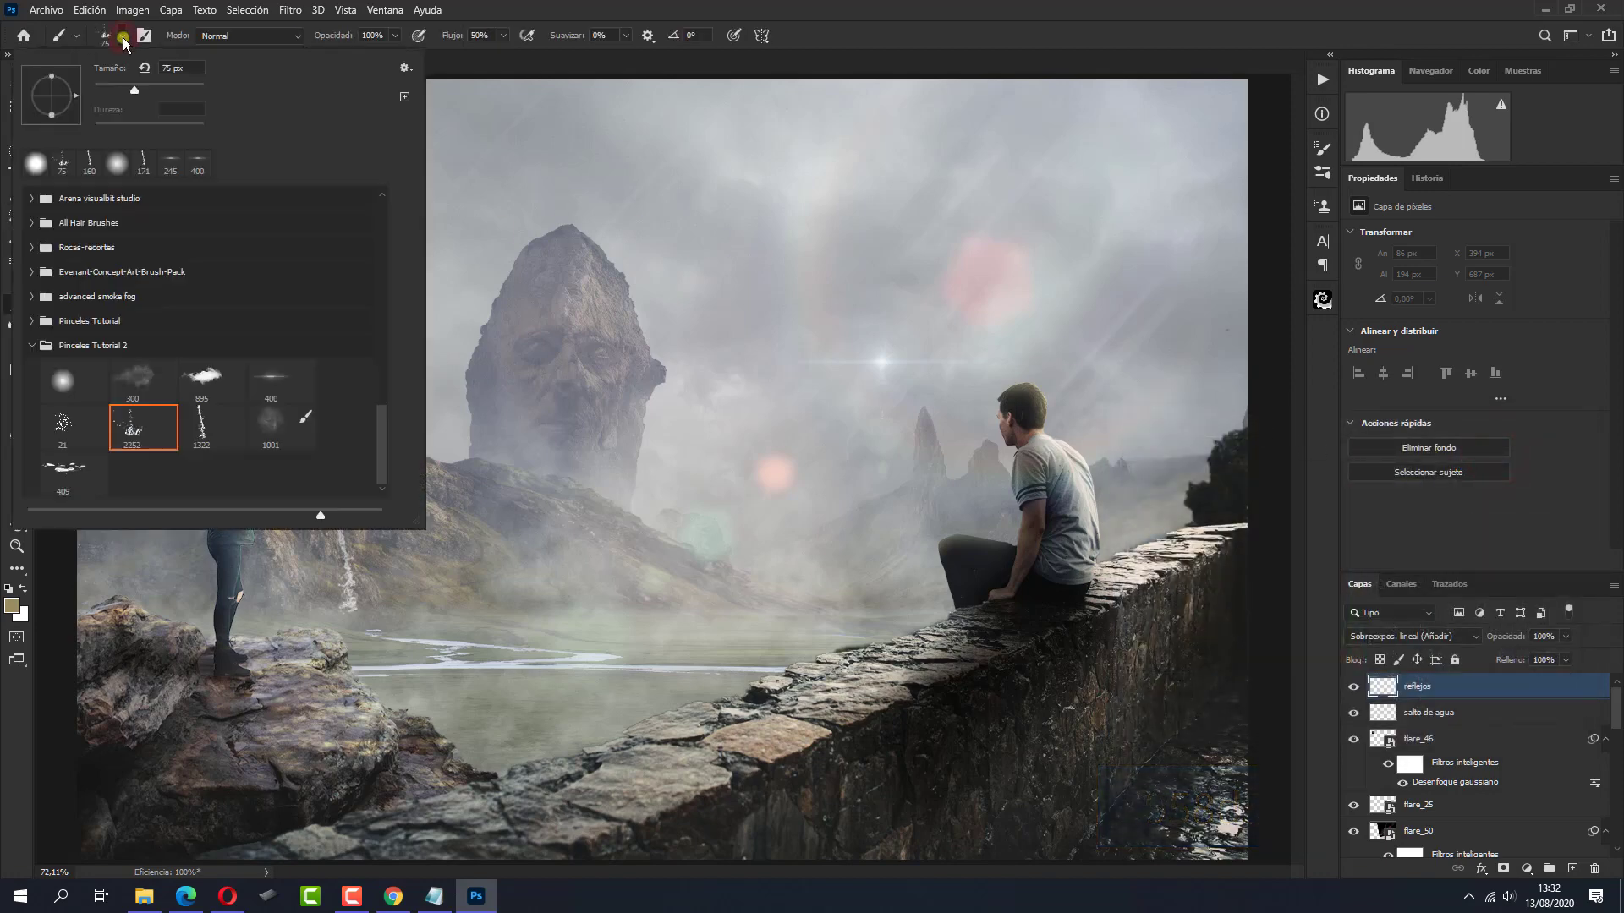
left_click(273, 381)
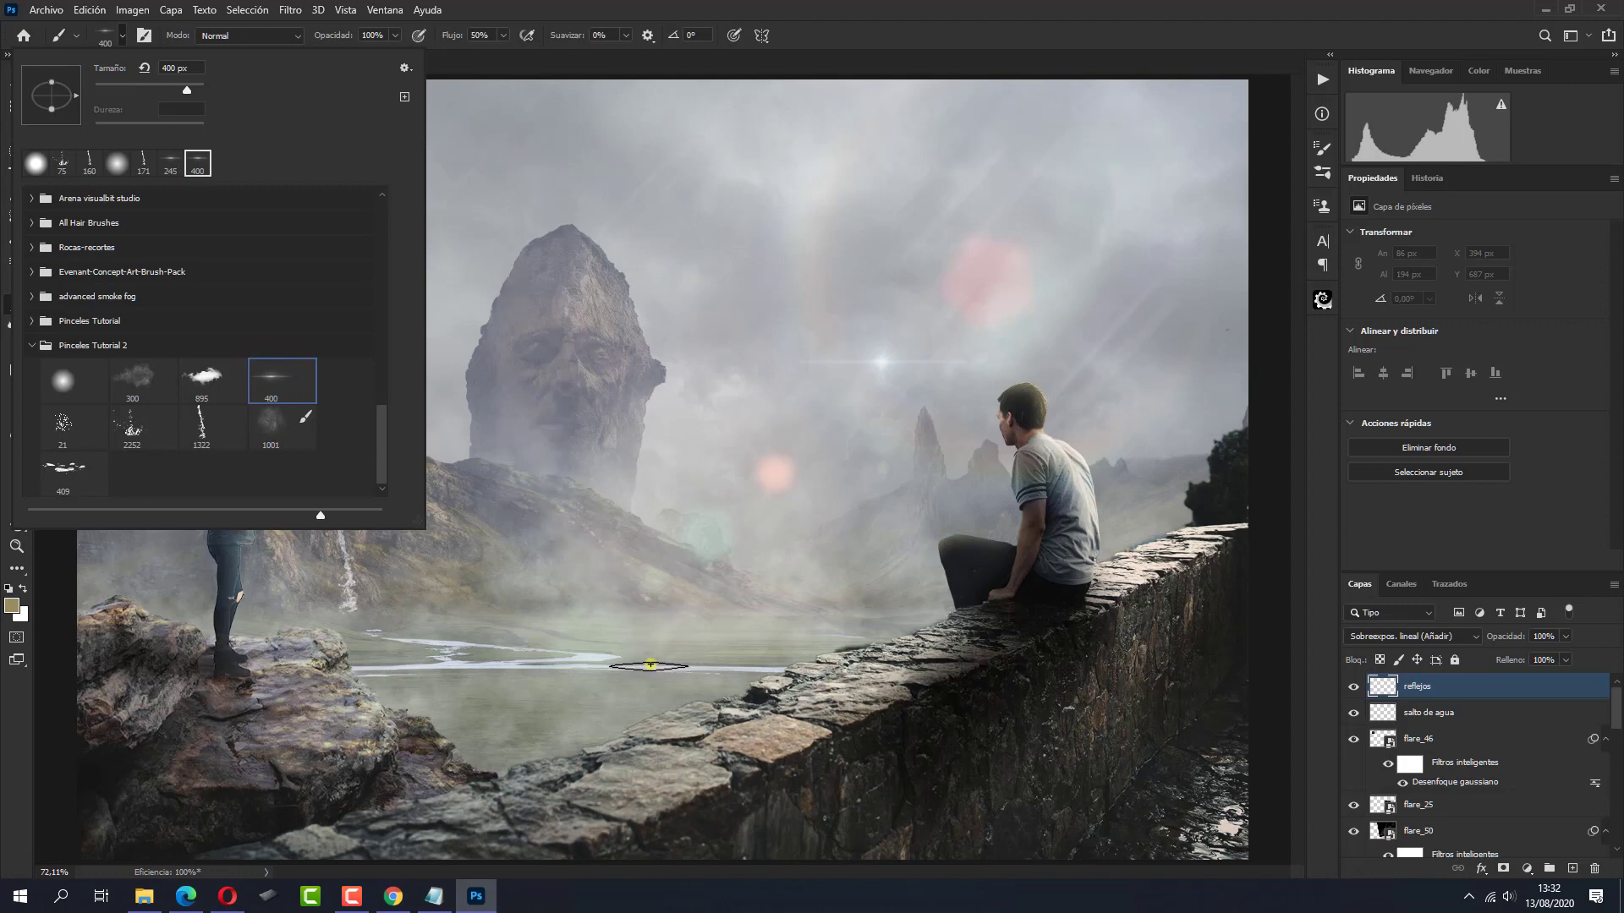
Paint light streaks across the water, then a glow at the waterfall base with a 281 px brush
left_click(649, 665)
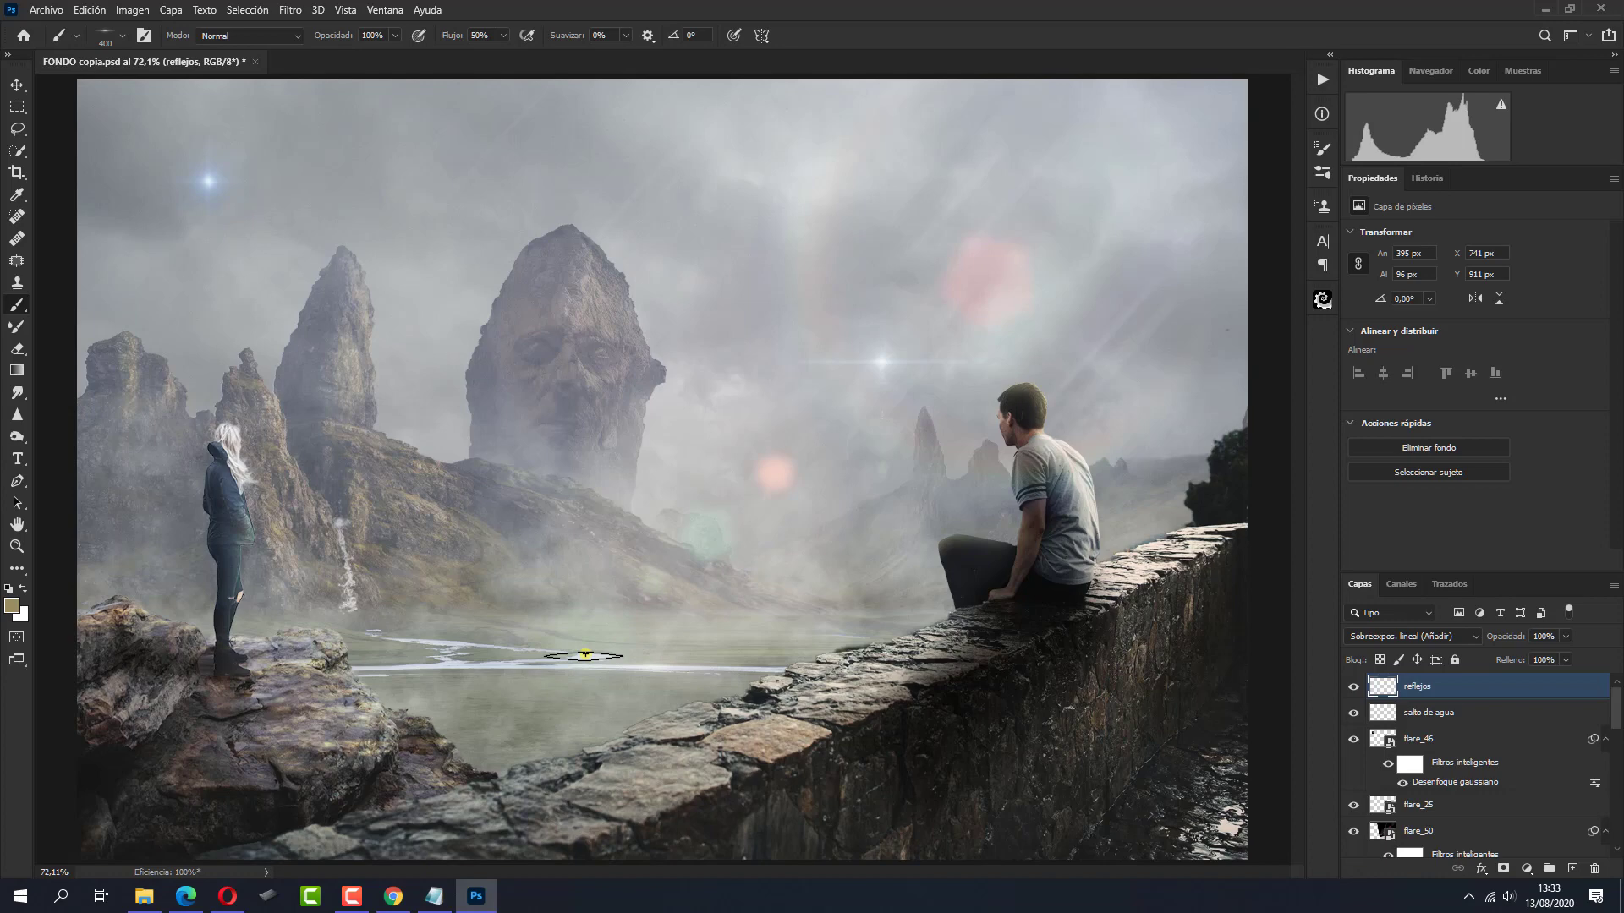
left_click_drag(585, 653, 484, 665)
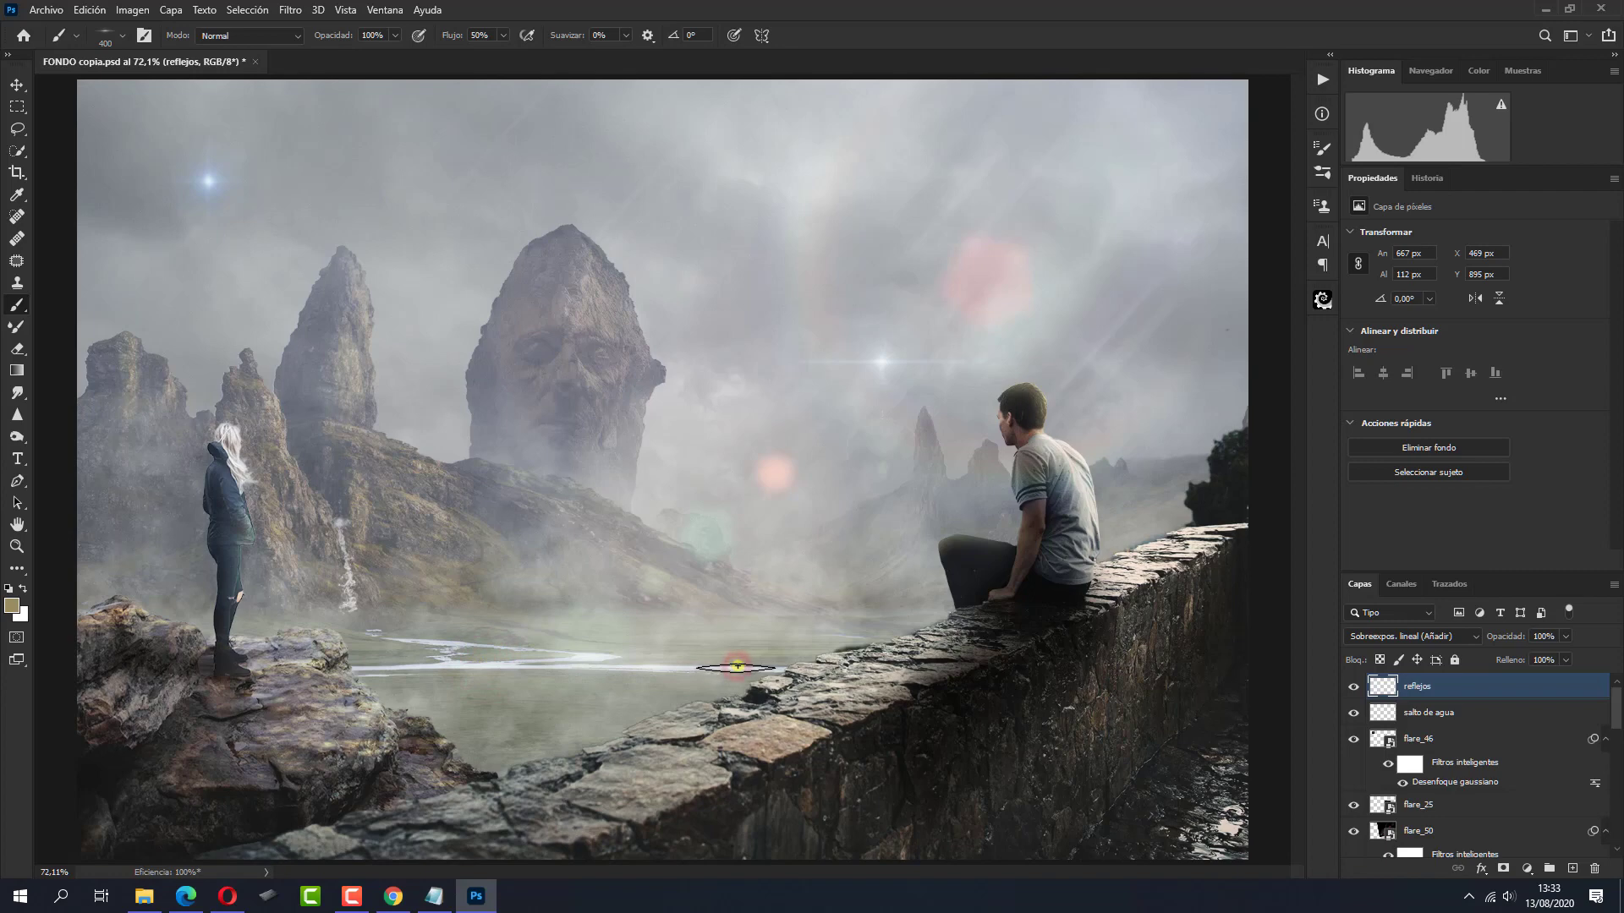
left_click_drag(736, 667, 785, 672)
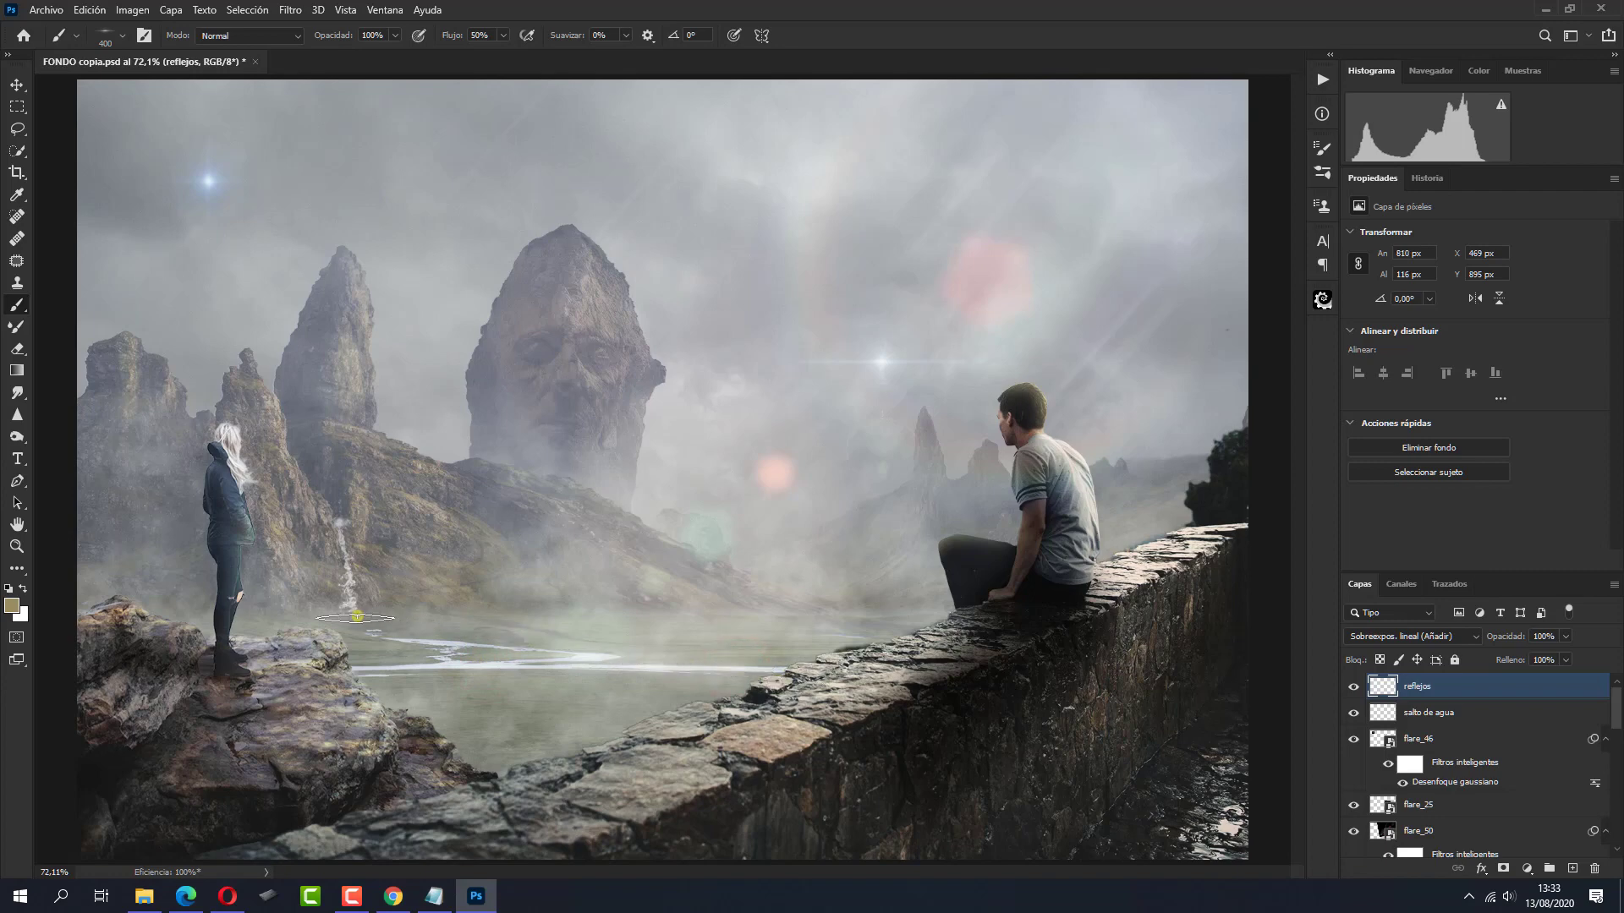
left_click_drag(490, 625, 454, 622)
left_click_drag(339, 611, 349, 613)
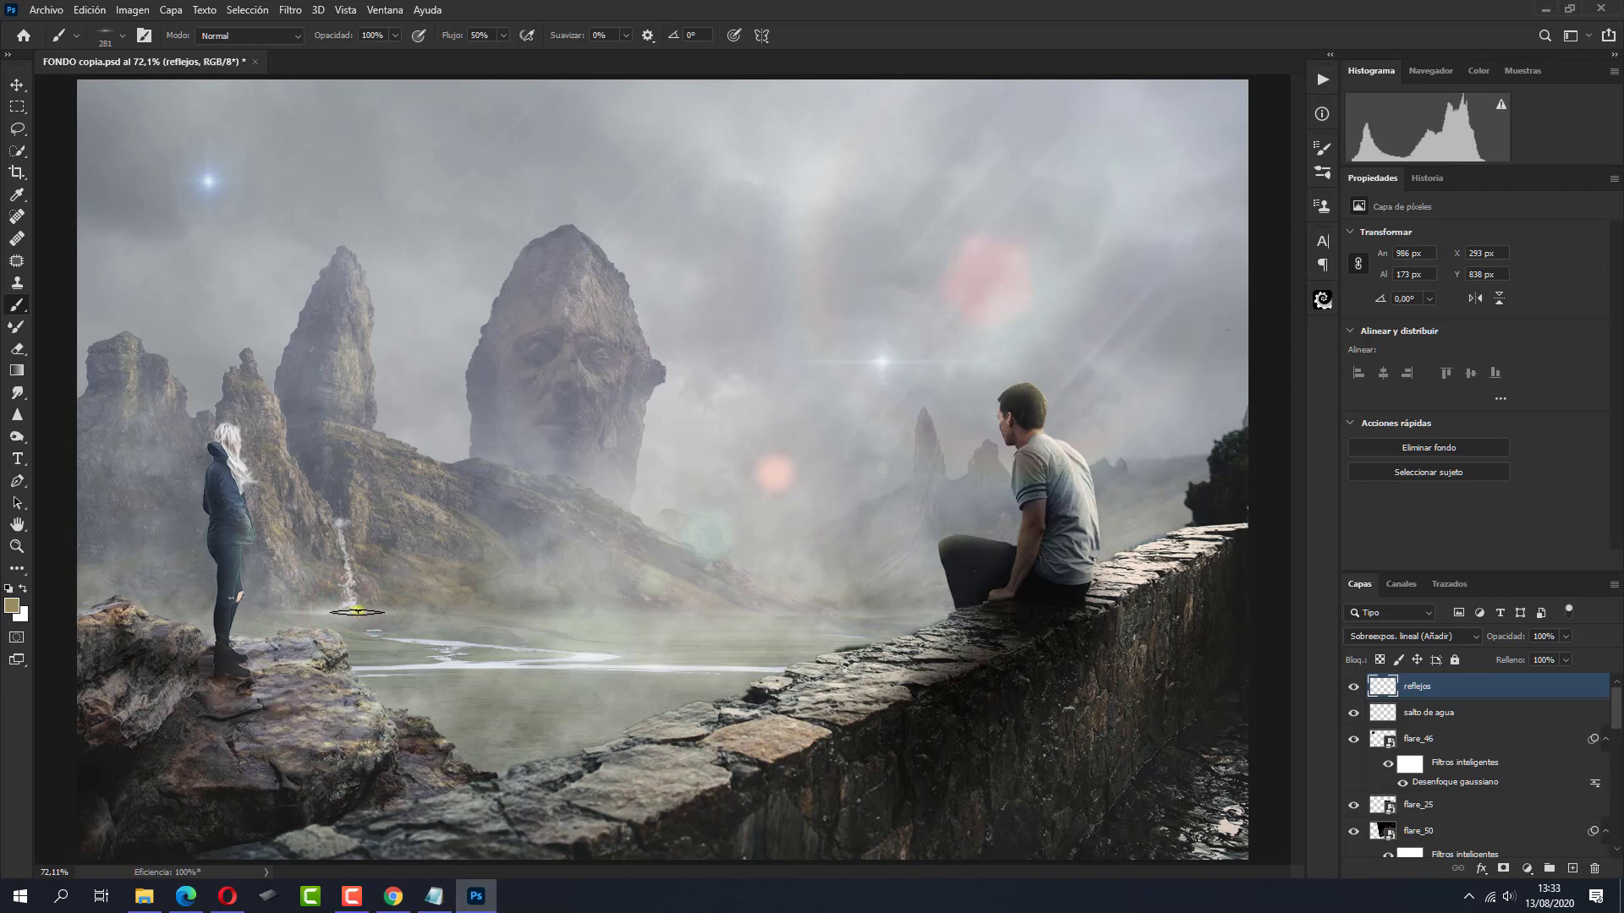
left_click_drag(358, 610, 335, 622)
Add a dark navy 1a1a39 Color uniforme fill layer blended in Exclusión mode
left_click(1527, 869)
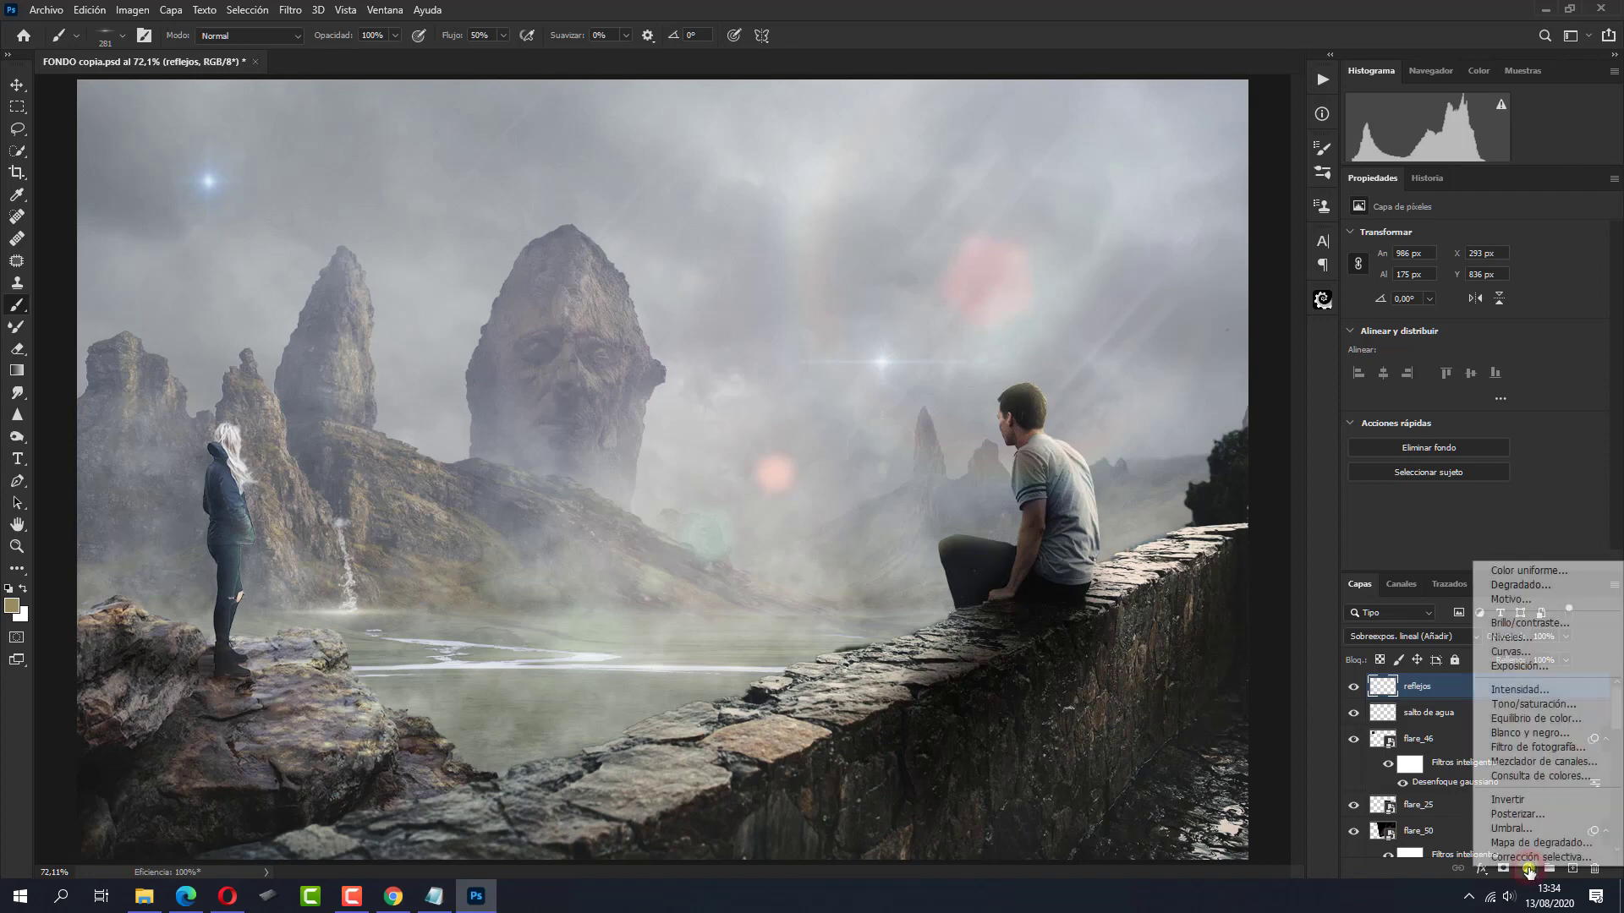
left_click(1518, 571)
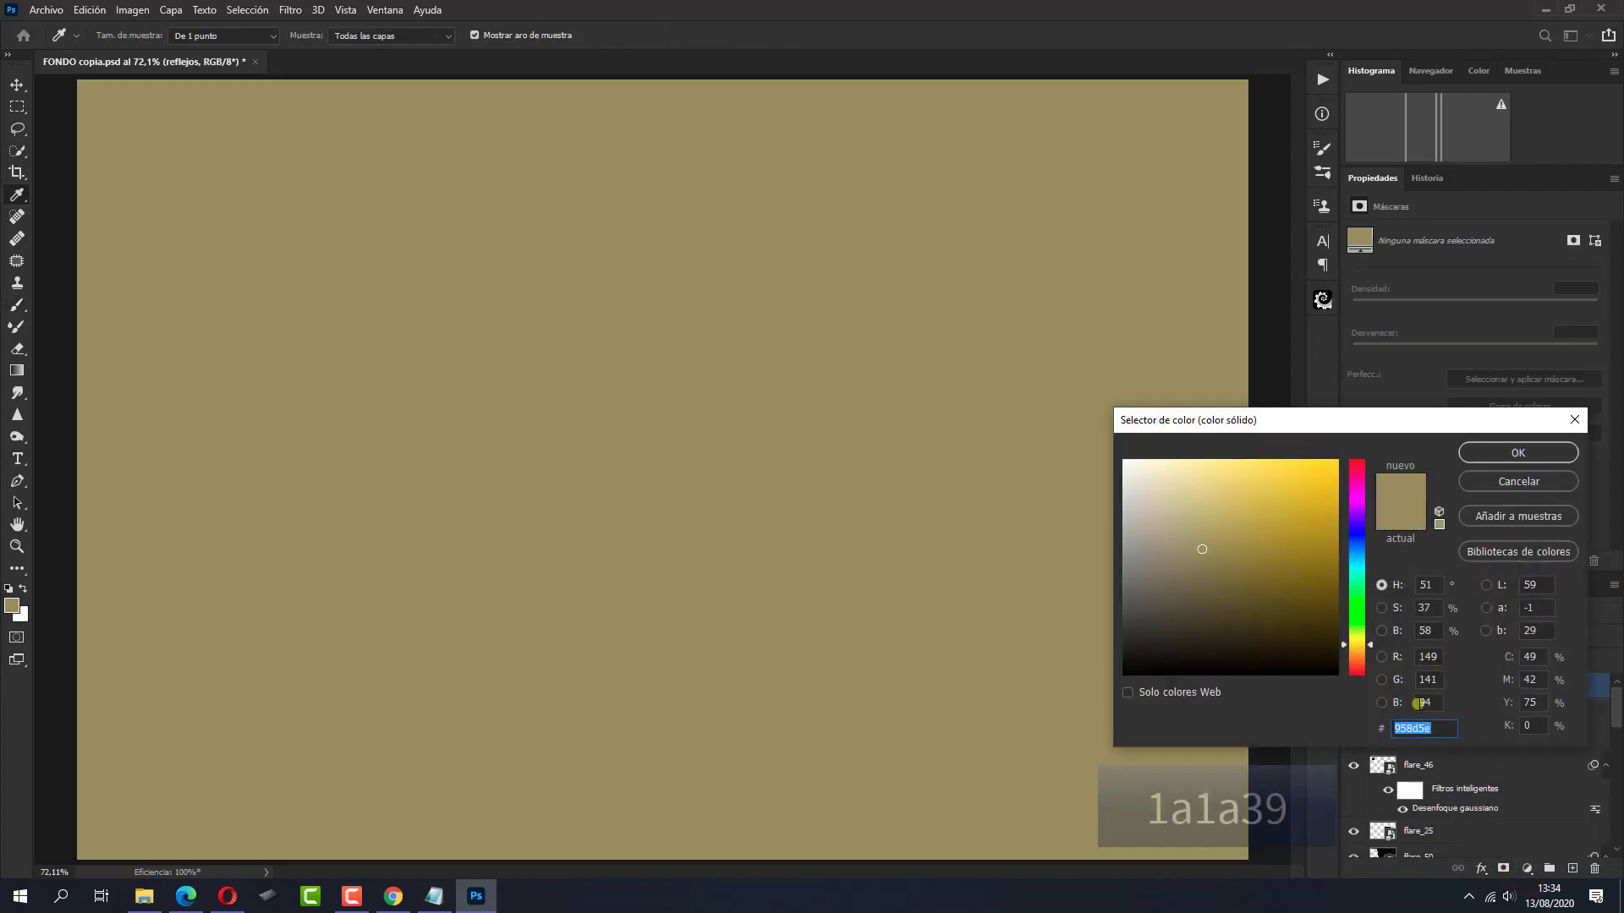
right_click(1410, 727)
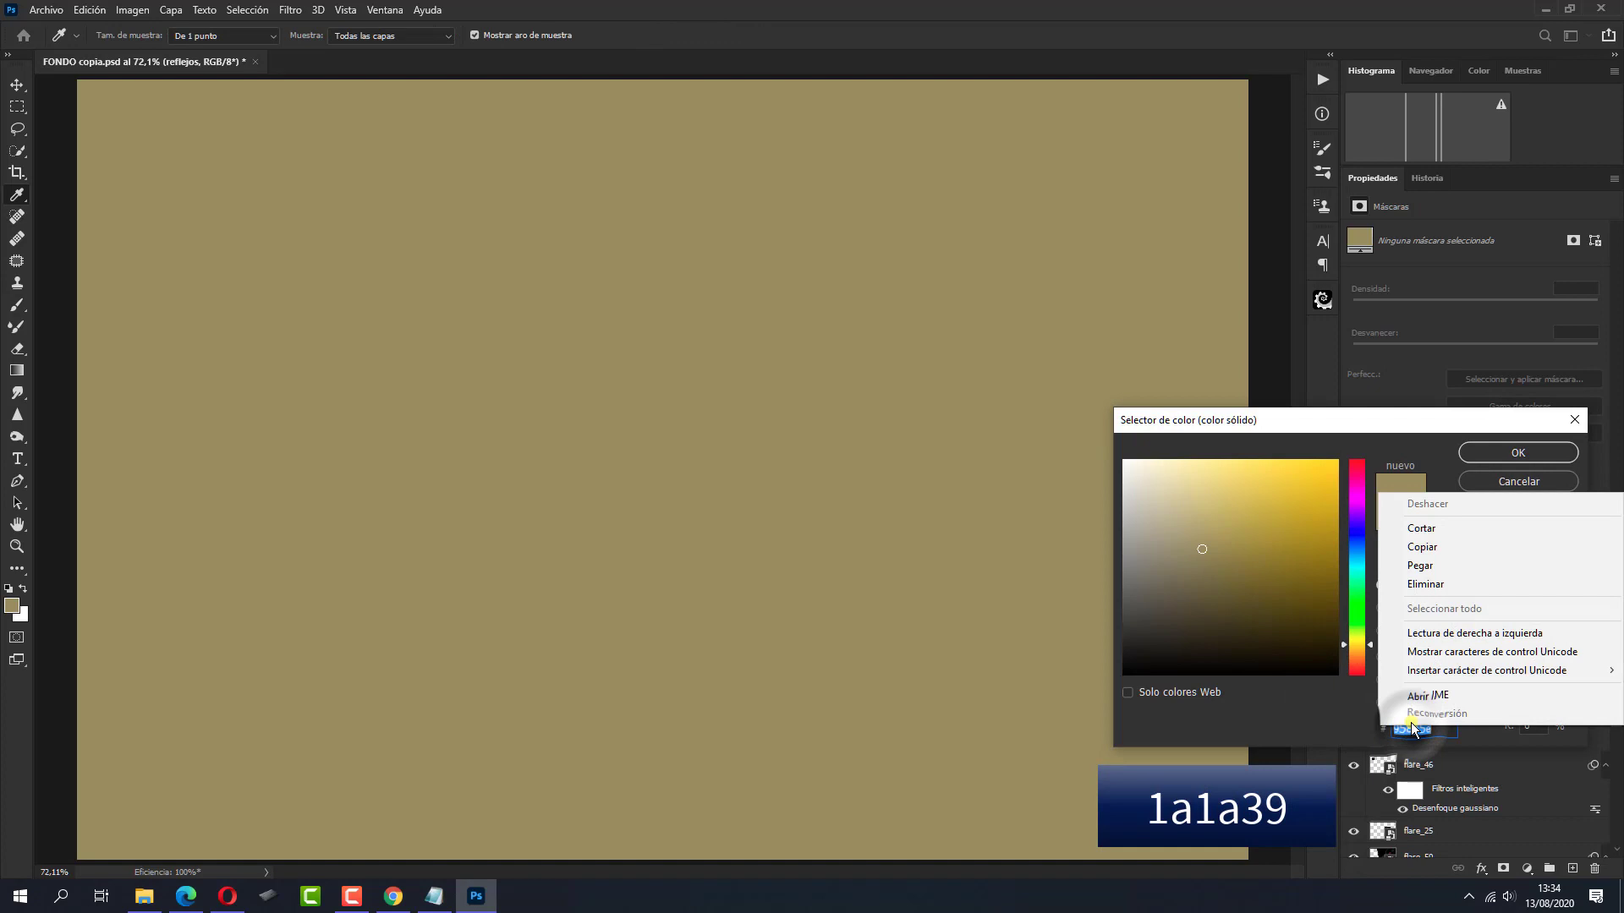
left_click(1418, 566)
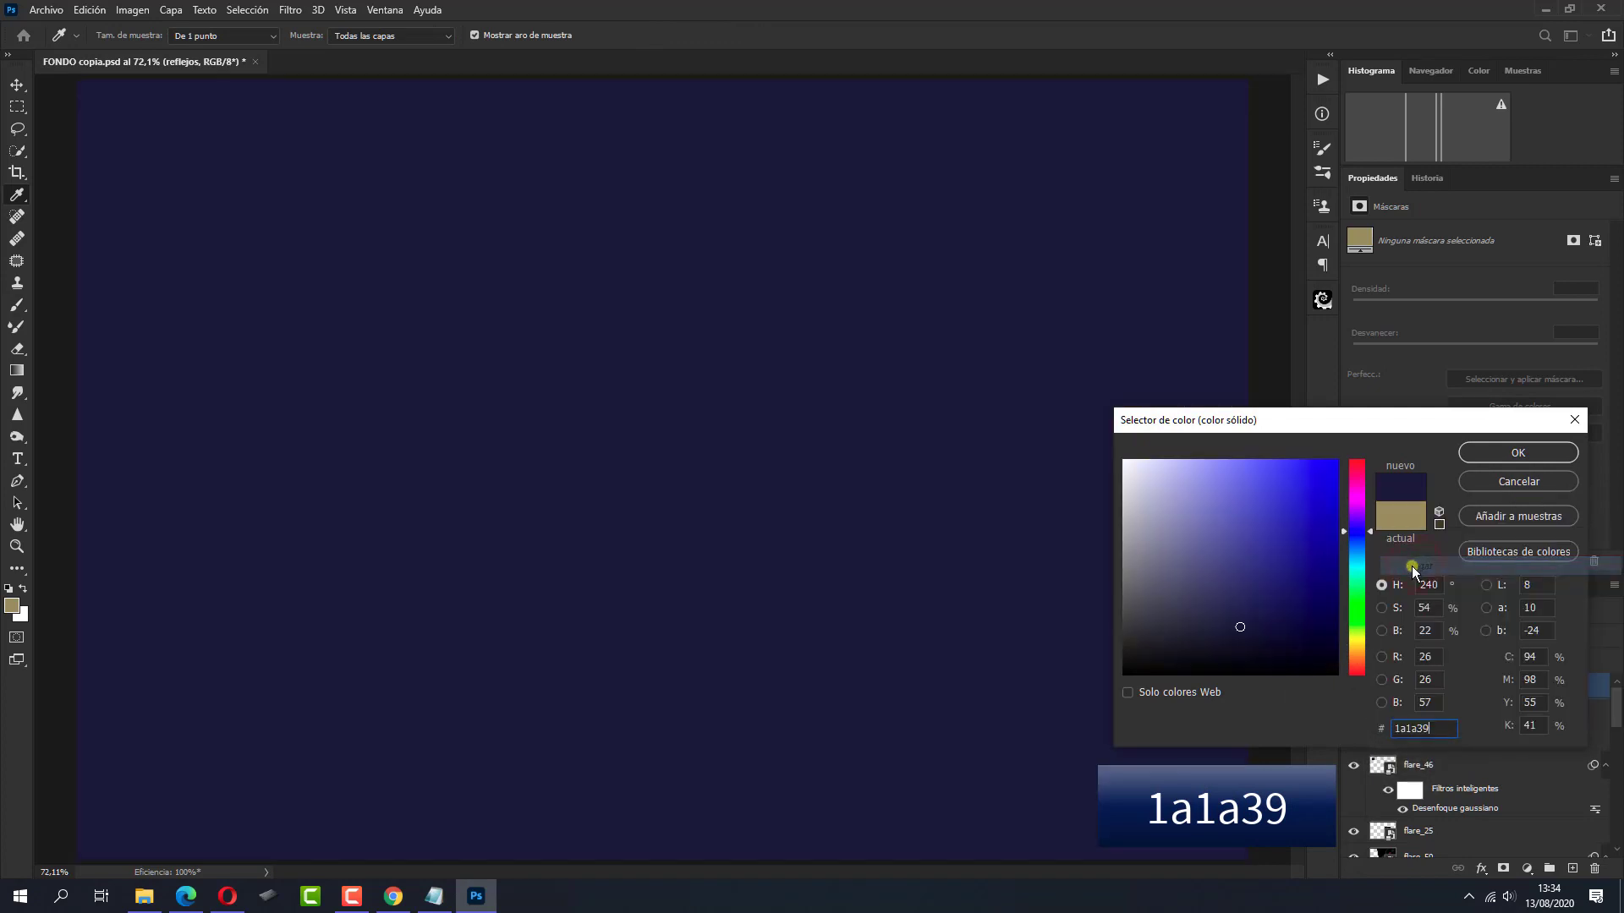
left_click(1483, 456)
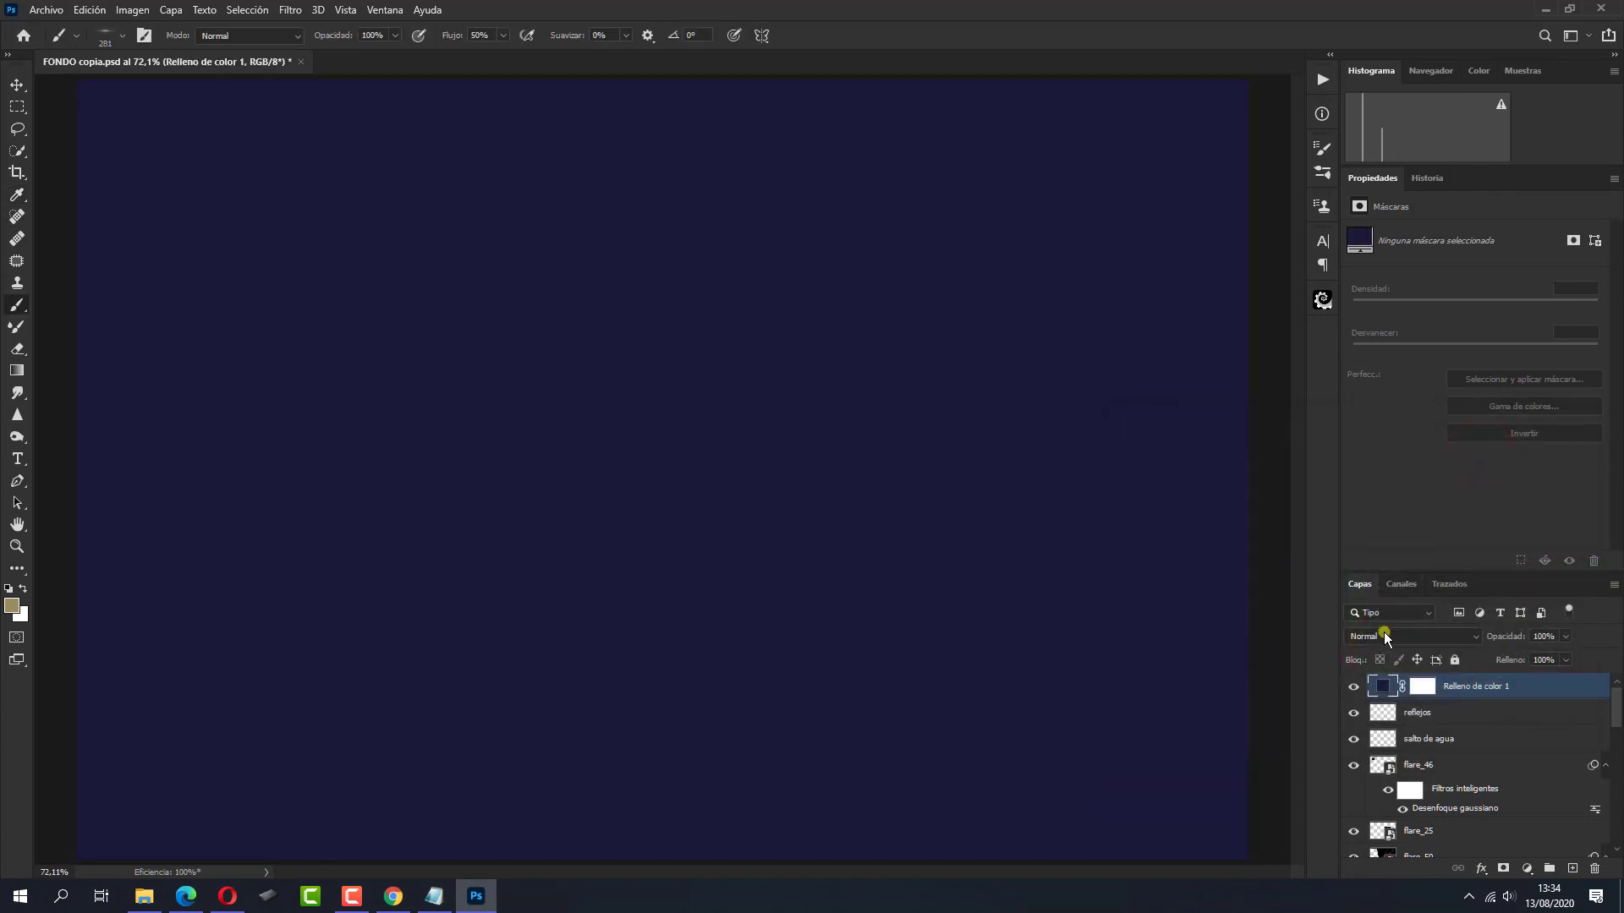
left_click(1385, 637)
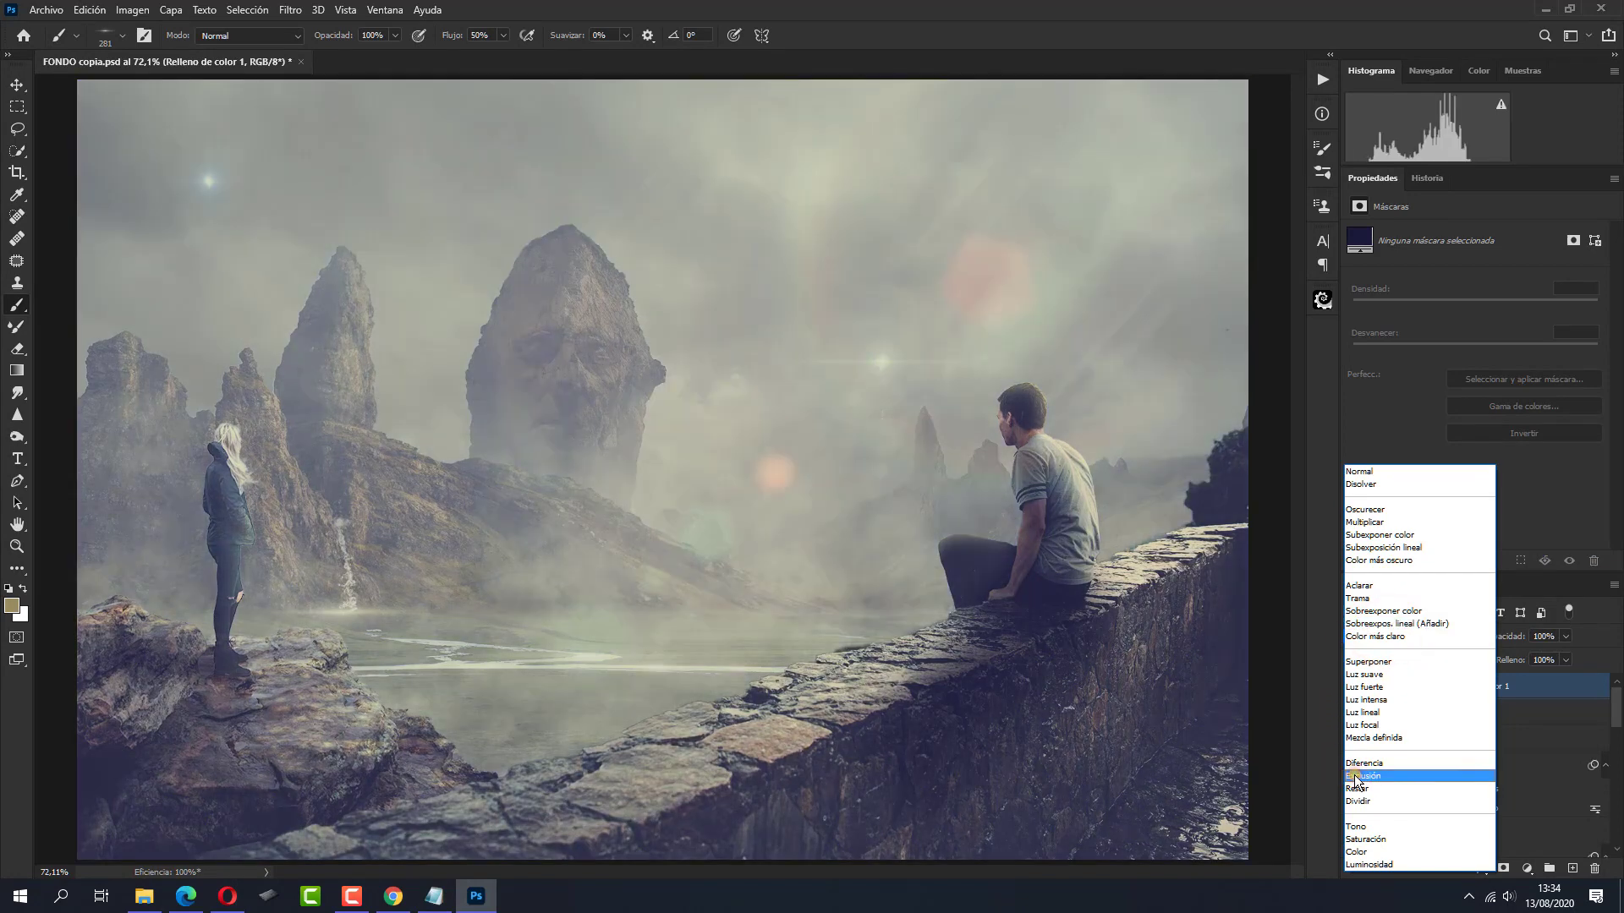
left_click(1353, 777)
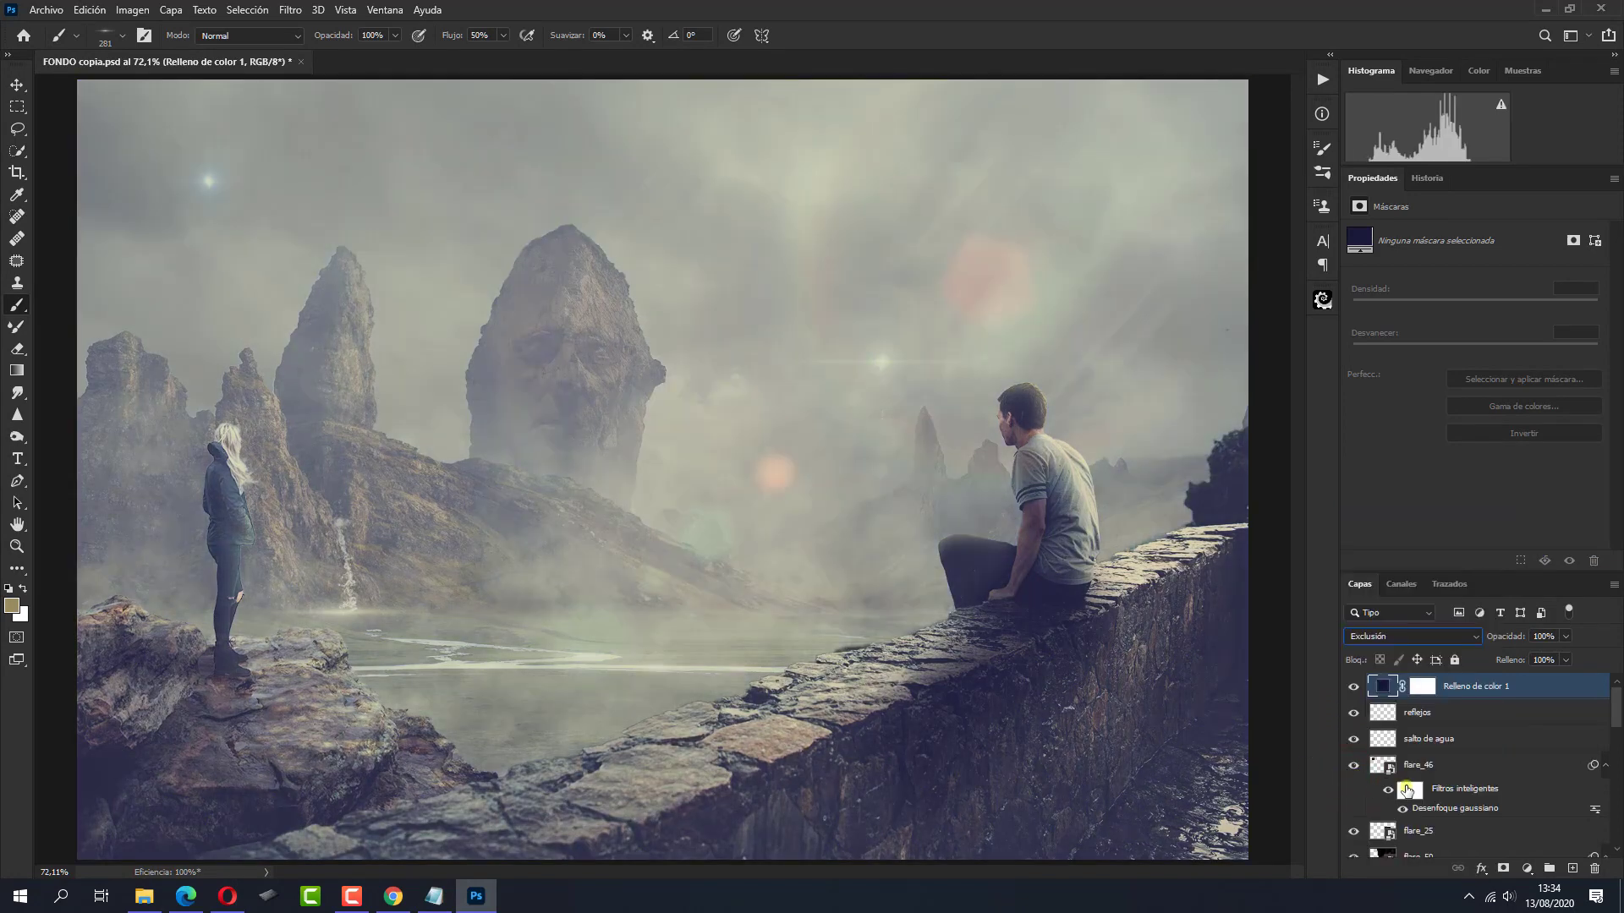
Add a Consulta de colores adjustment layer using the Crisp_Warm.look 3D LUT
left_click(1525, 873)
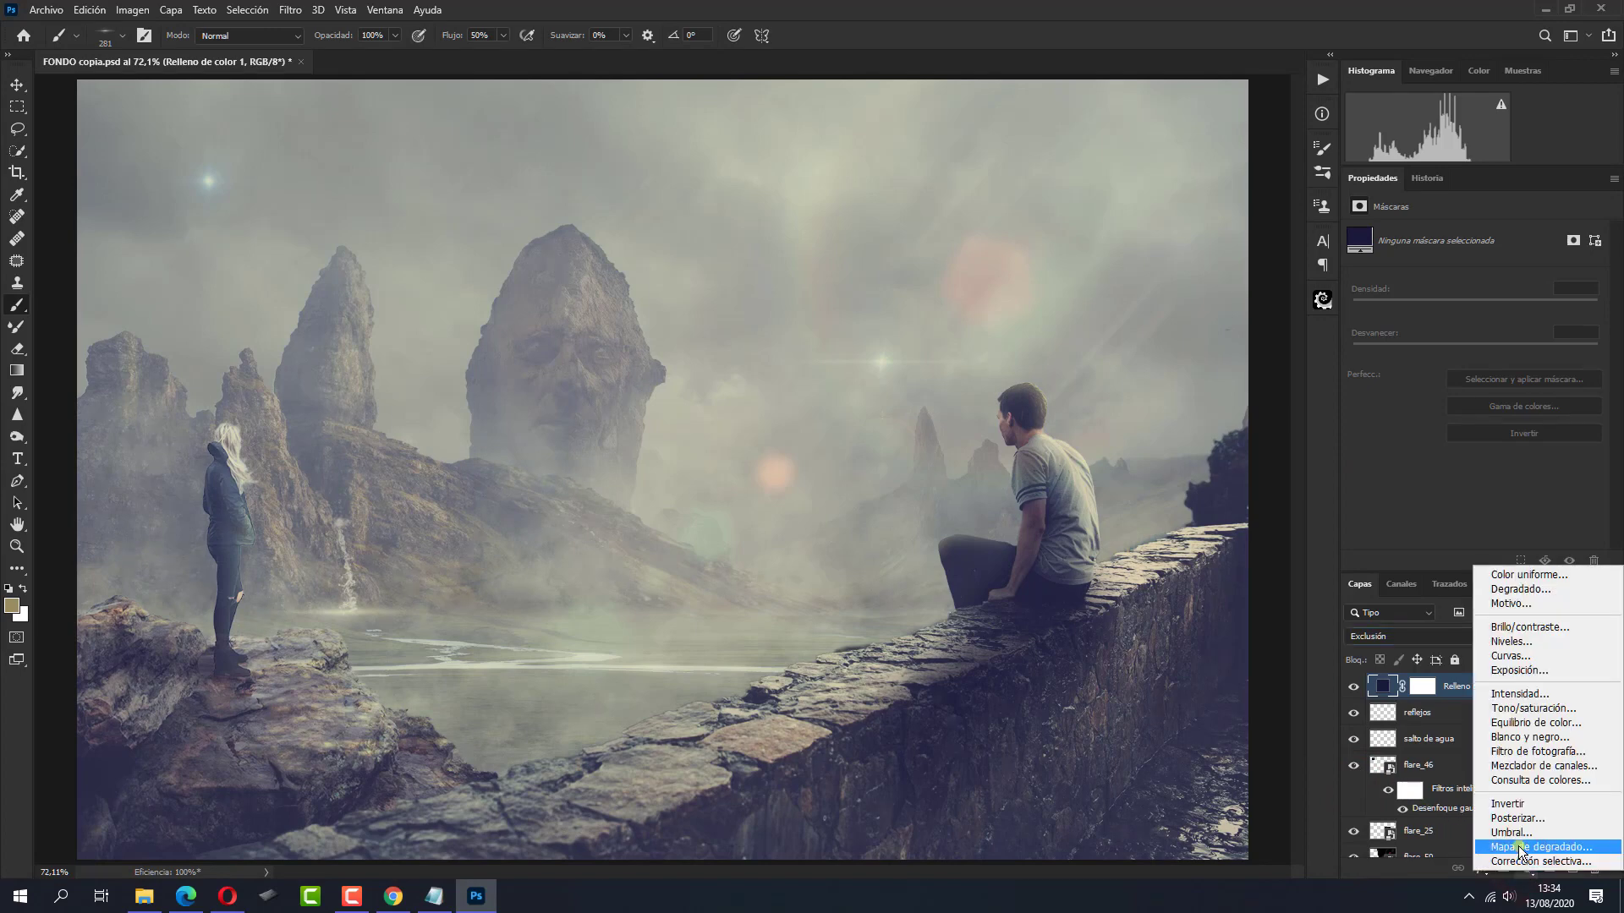
left_click(1512, 778)
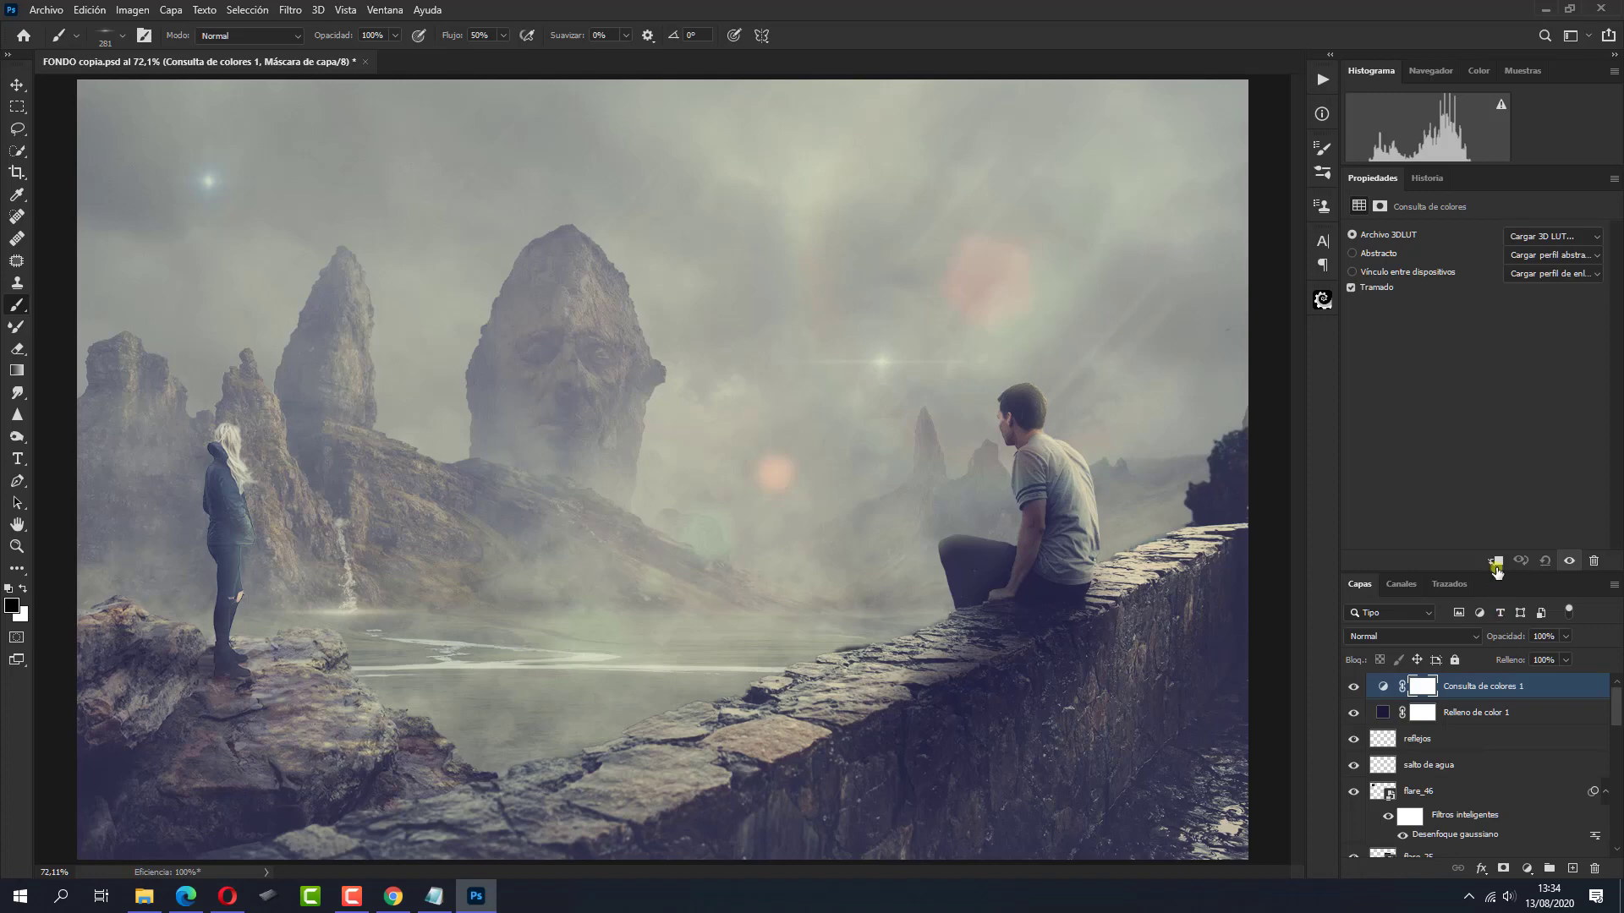
left_click(1540, 236)
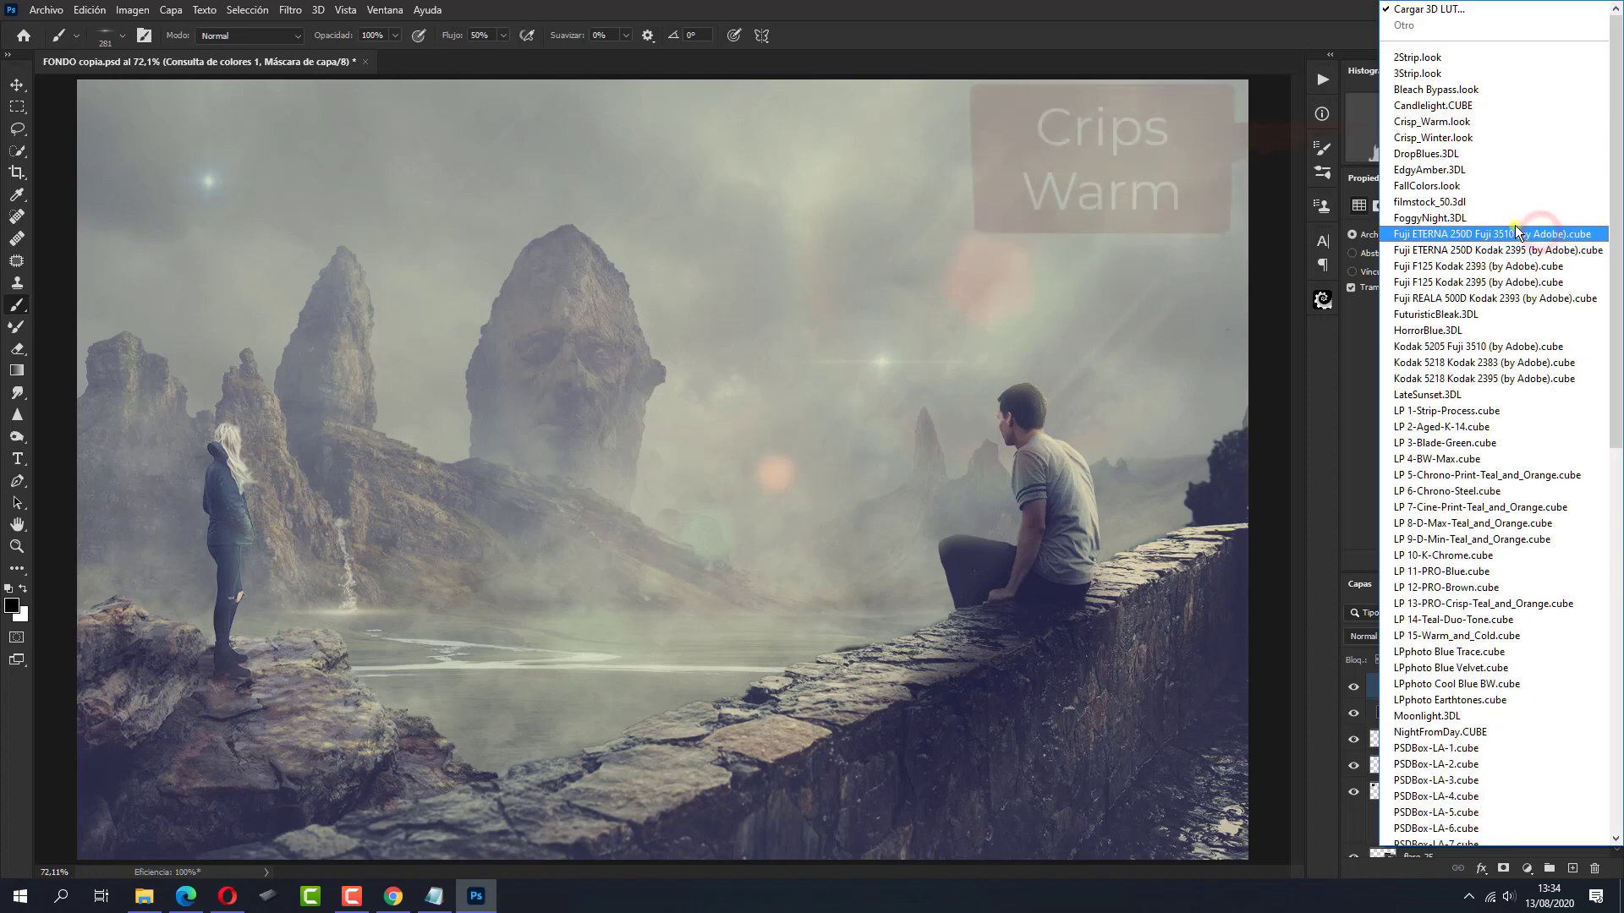
left_click(1444, 123)
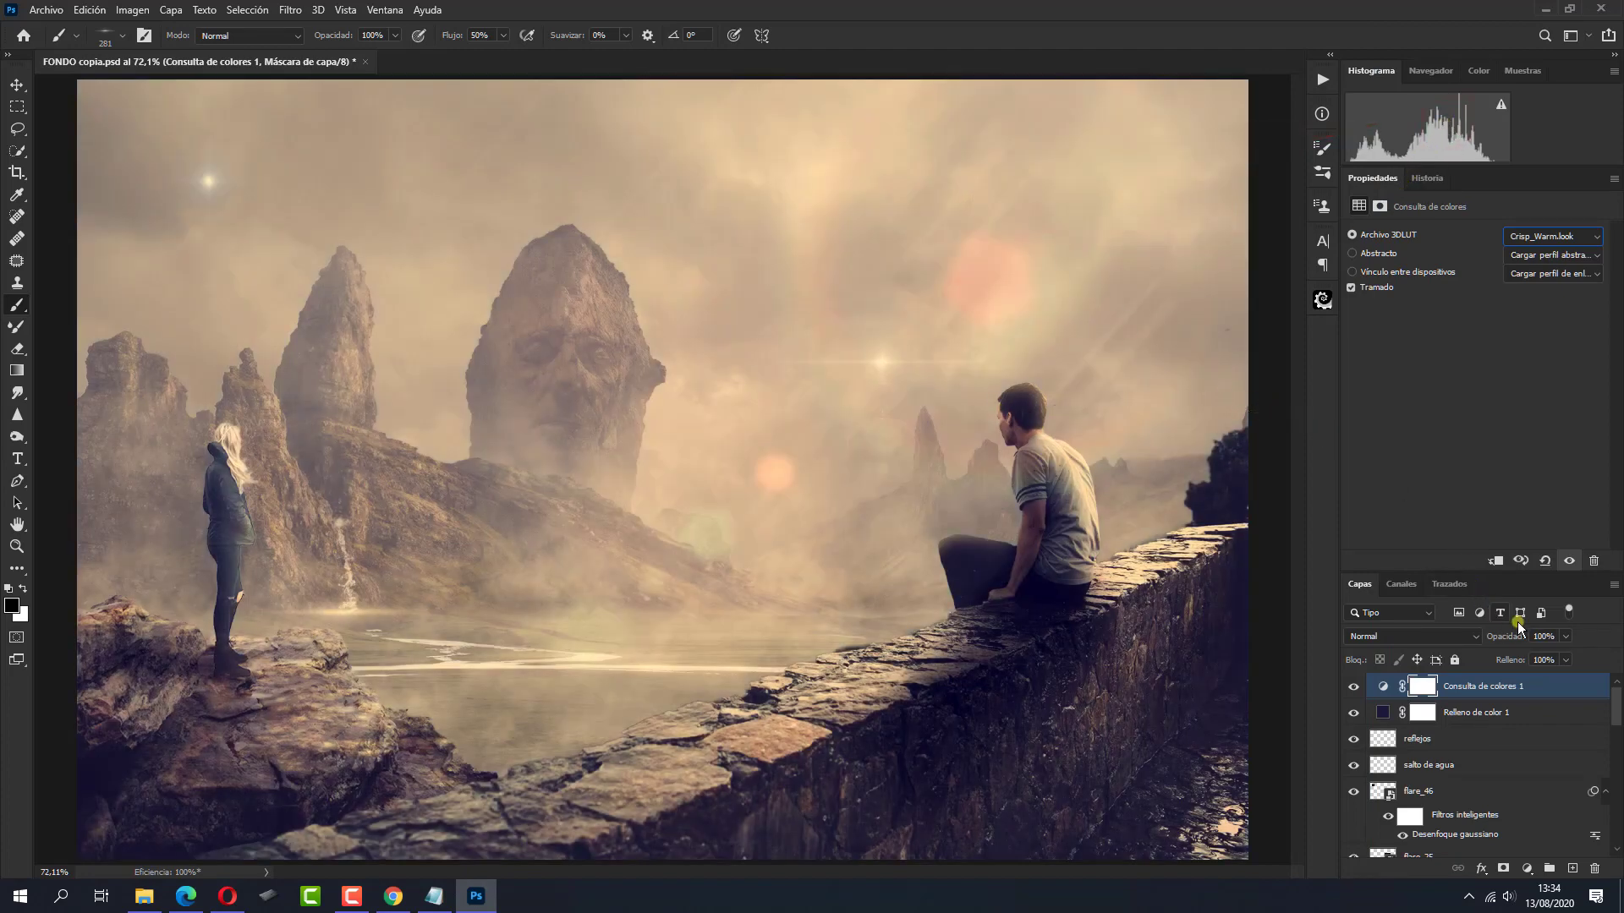
Lower the colour grade layer to 75% opacity and toggle its visibility to compare
left_click(1566, 636)
left_click_drag(1556, 655, 1549, 656)
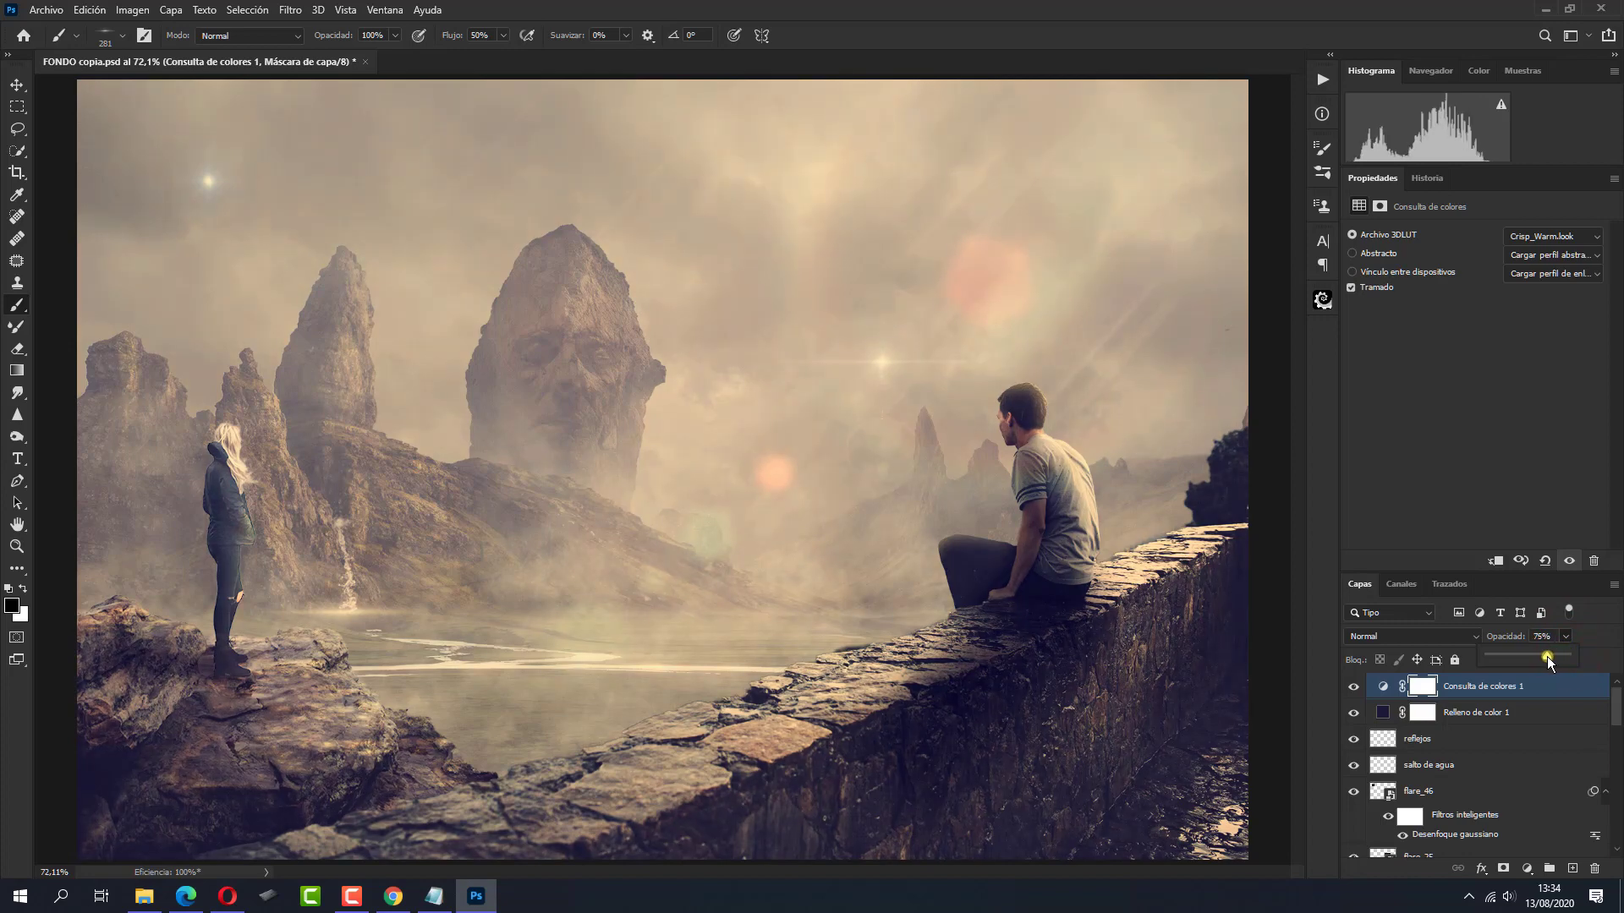
left_click(1354, 686)
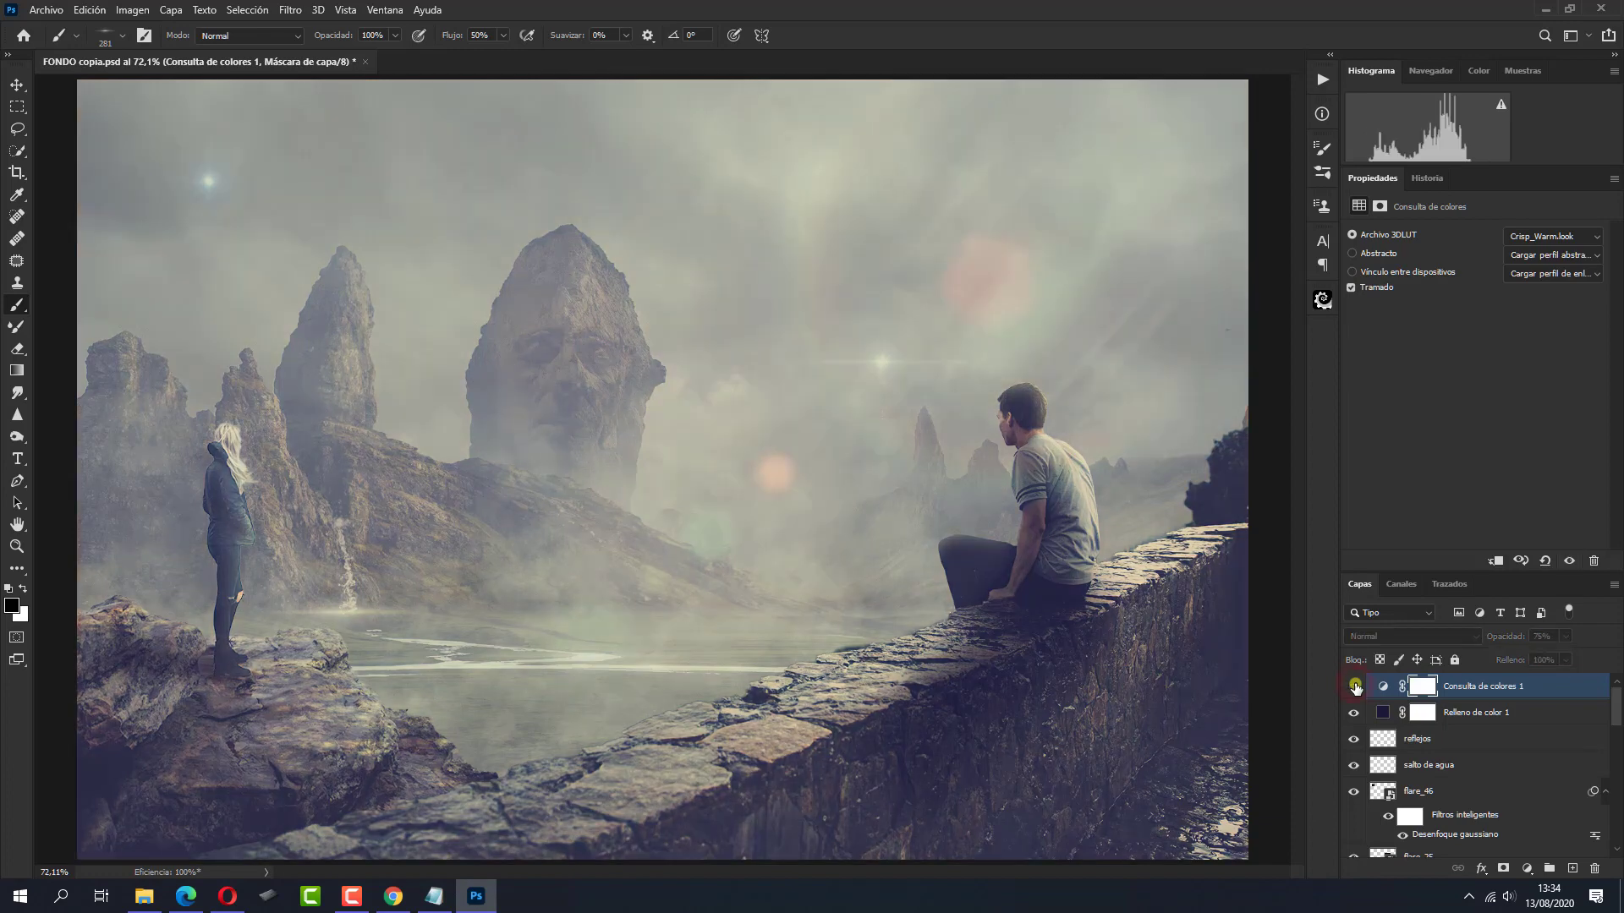
left_click(1354, 685)
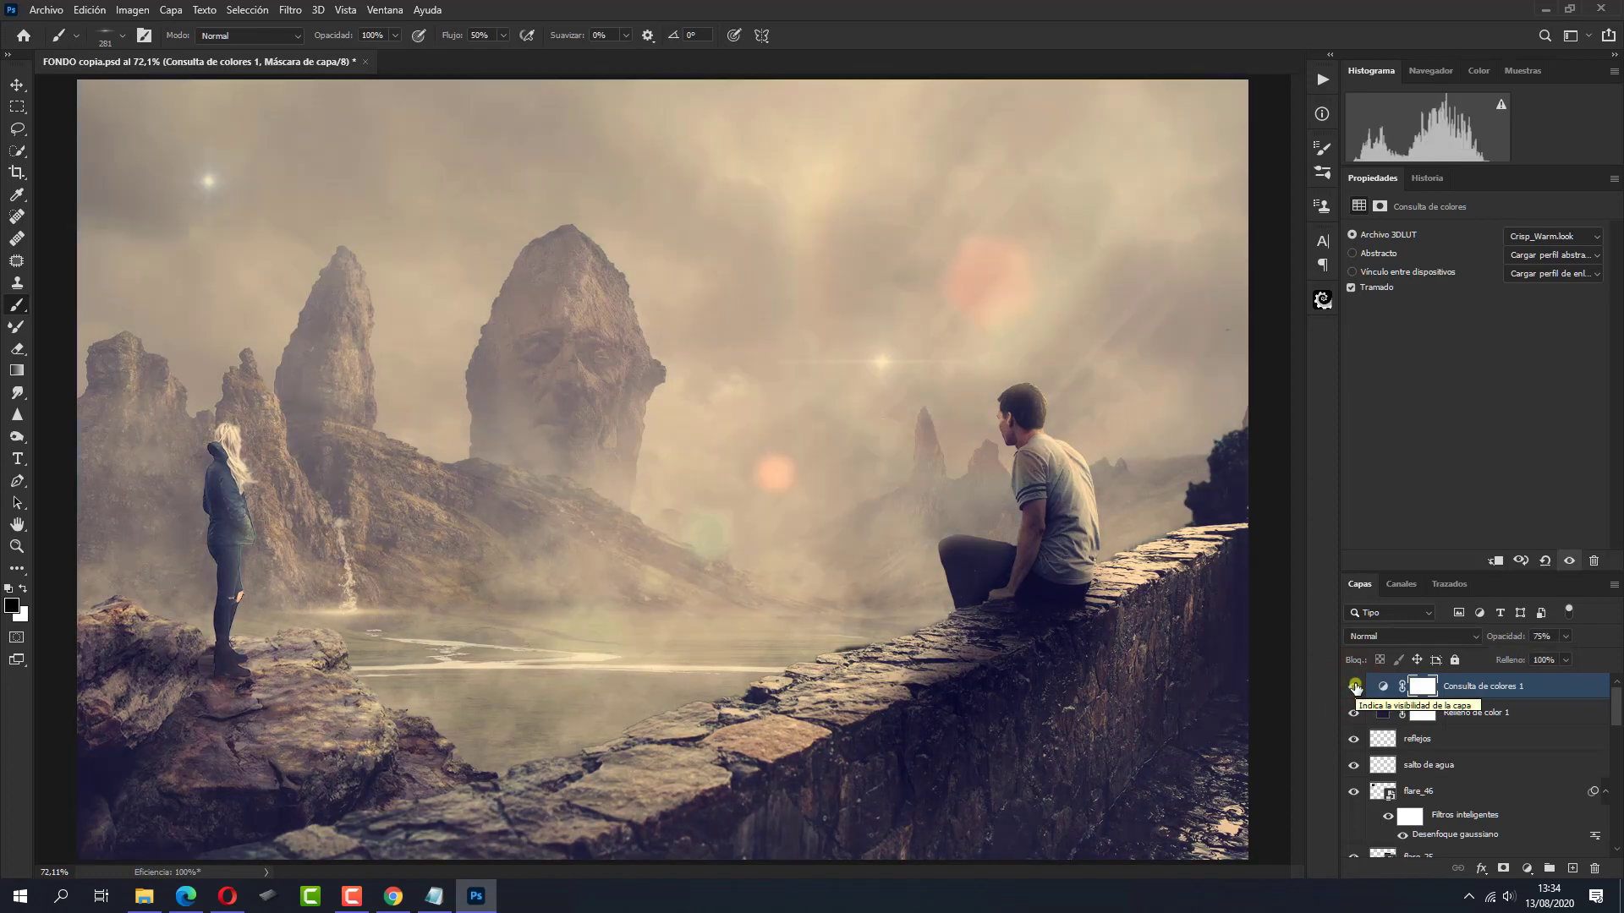